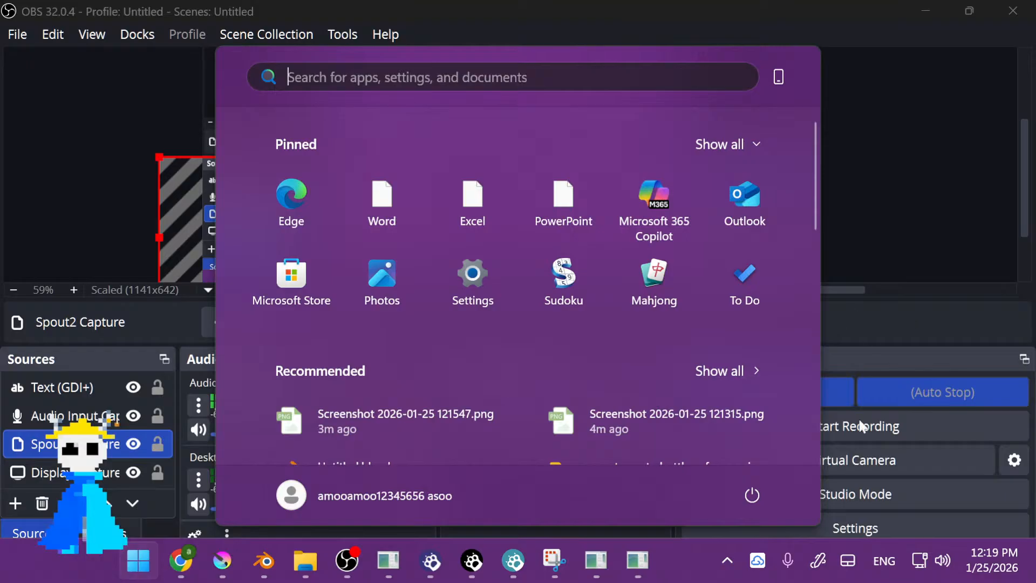
click(202, 105)
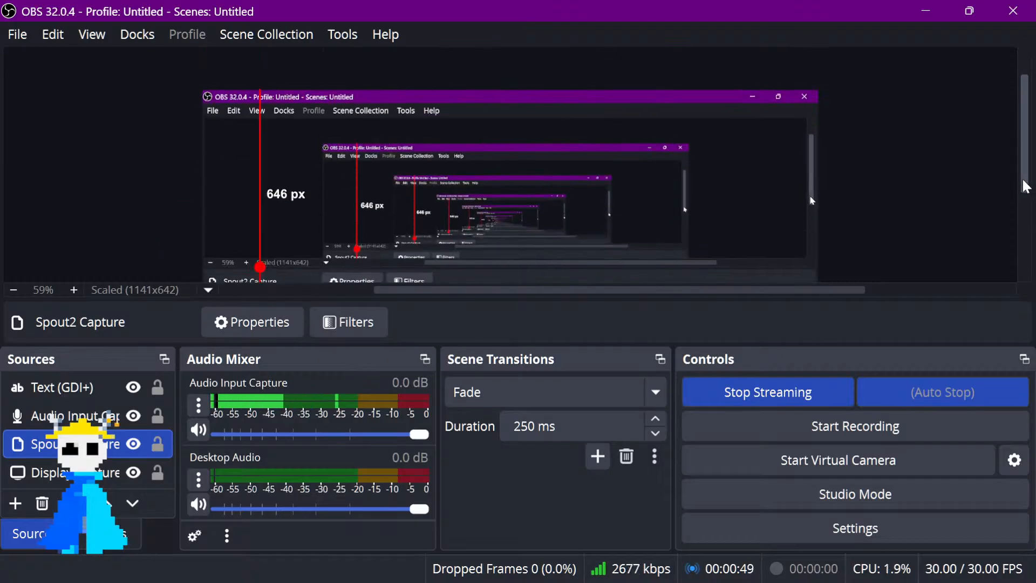
drag(1027, 186, 1024, 215)
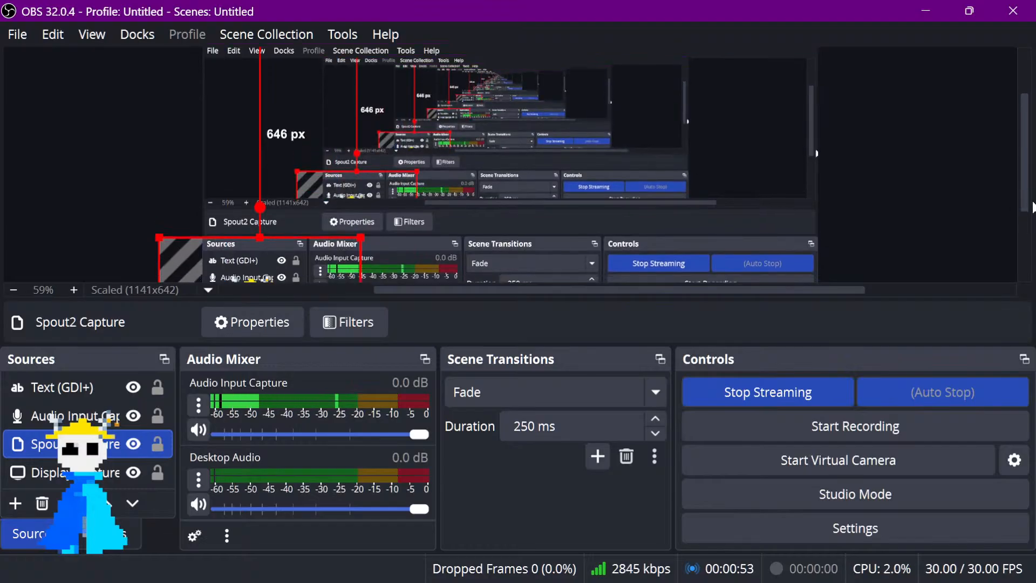
drag(1025, 207, 1019, 223)
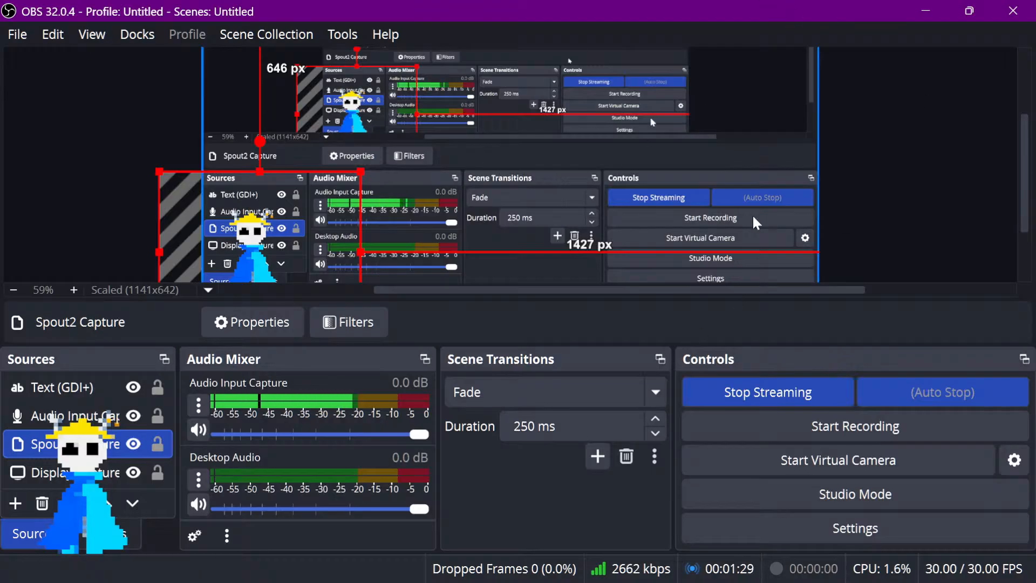
Switch to Chrome and open the live stream "wip of fishbones rpg in blender" from the account's own YouTube channel
mouse_move(142, 550)
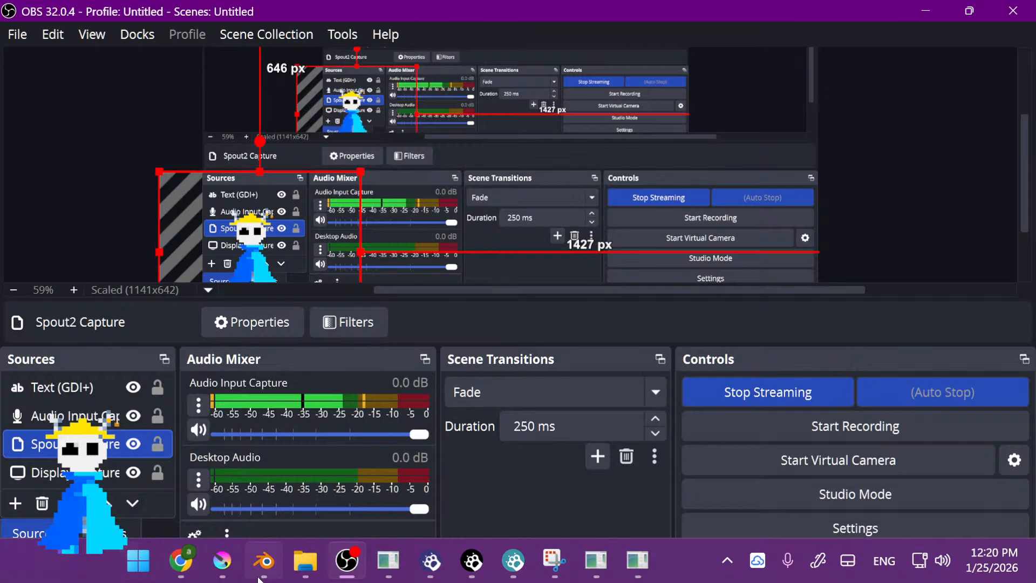
click(180, 561)
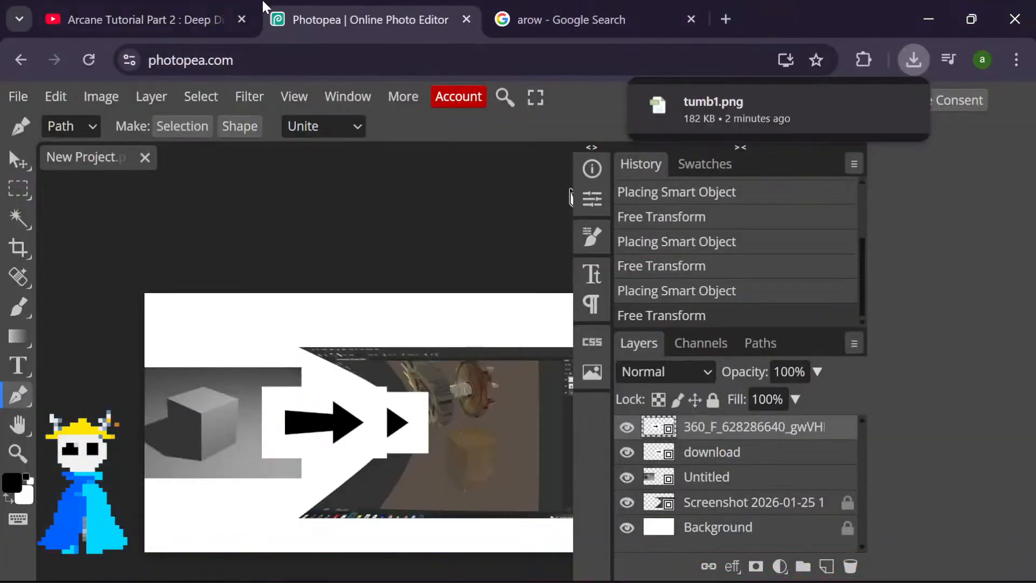
click(178, 11)
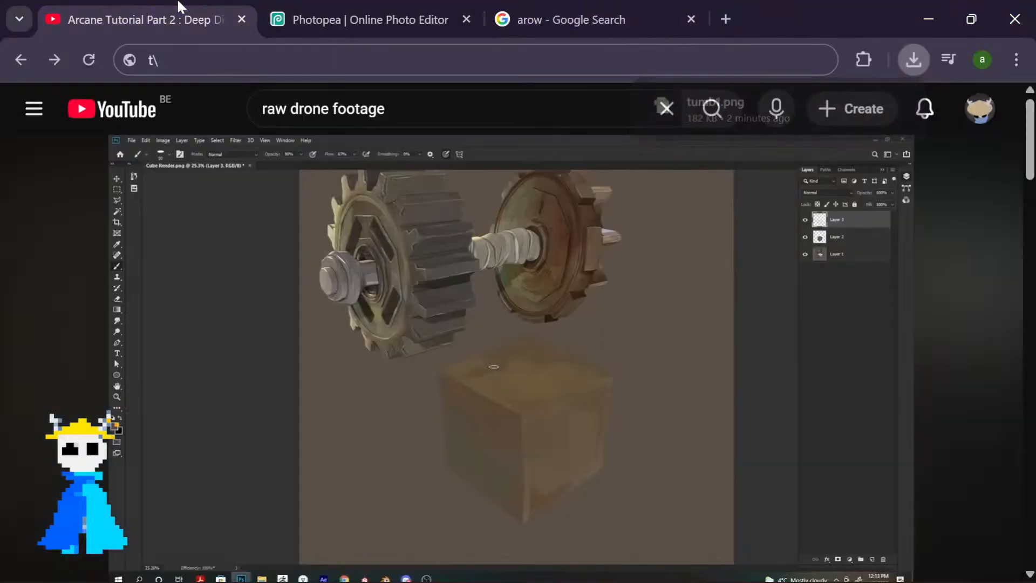
click(966, 117)
click(798, 167)
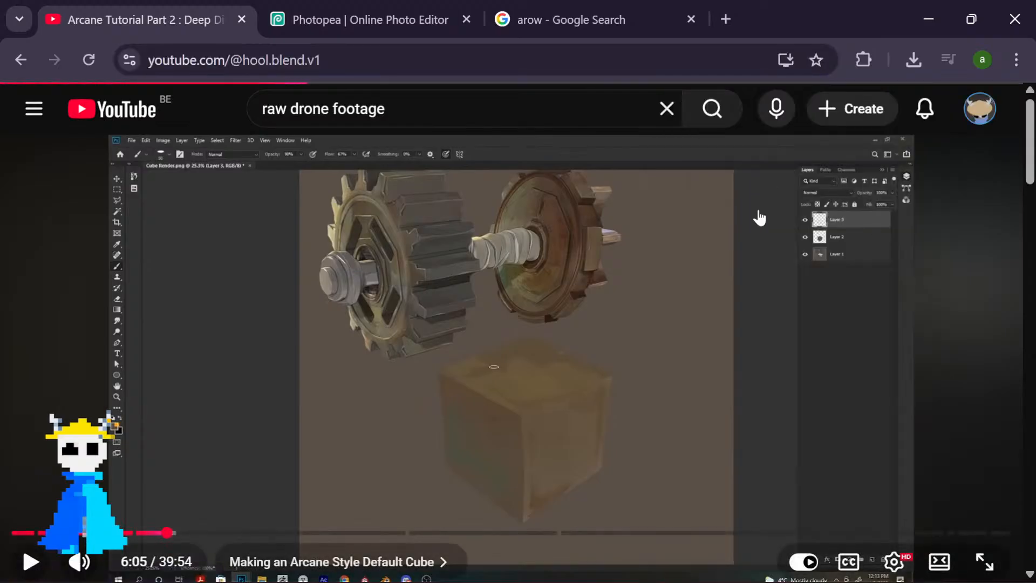
scroll(360, 382, down, 3)
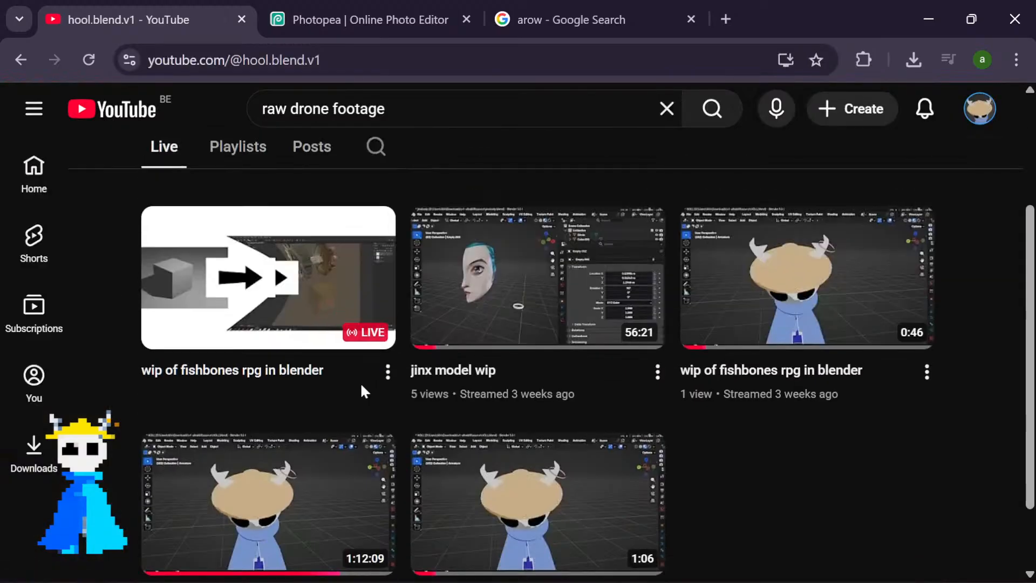
scroll(360, 382, up, 3)
click(298, 481)
Pause the live stream, look through its page details and dismiss the live chat moderation notice
scroll(504, 328, down, 5)
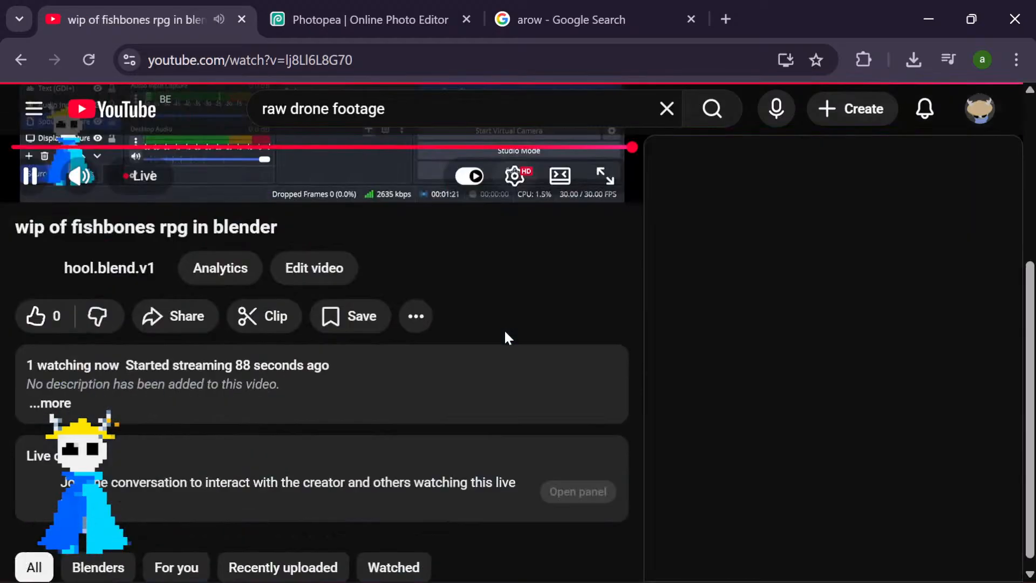
scroll(303, 339, up, 5)
click(327, 311)
scroll(335, 366, down, 5)
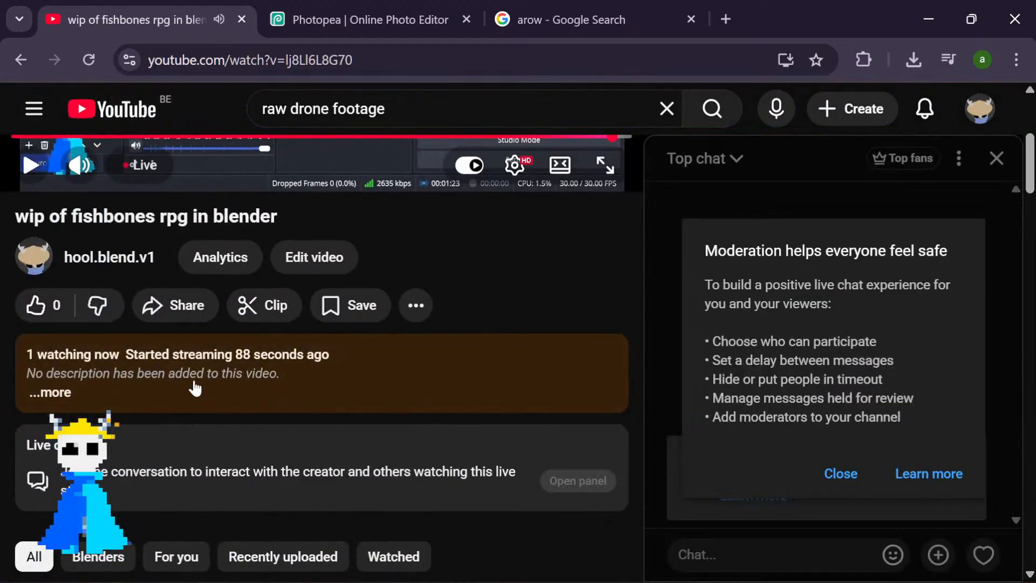
scroll(225, 421, down, 5)
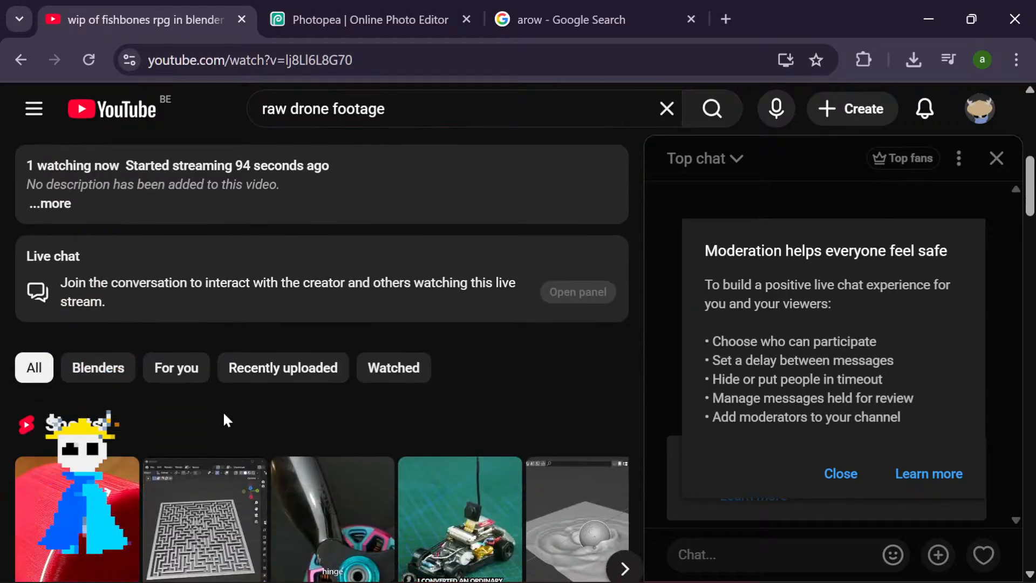
scroll(225, 418, down, 4)
scroll(557, 367, up, 9)
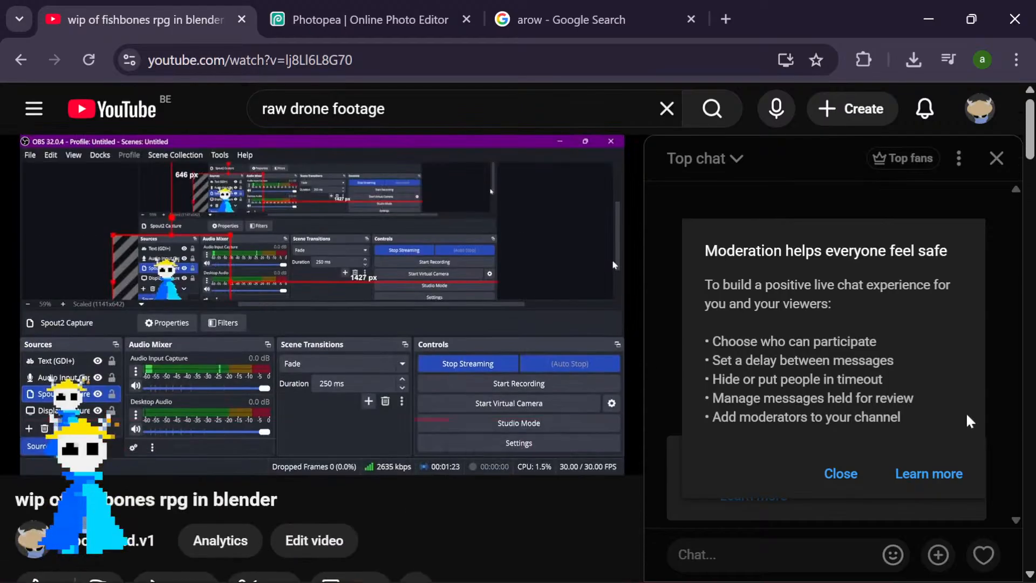
click(844, 489)
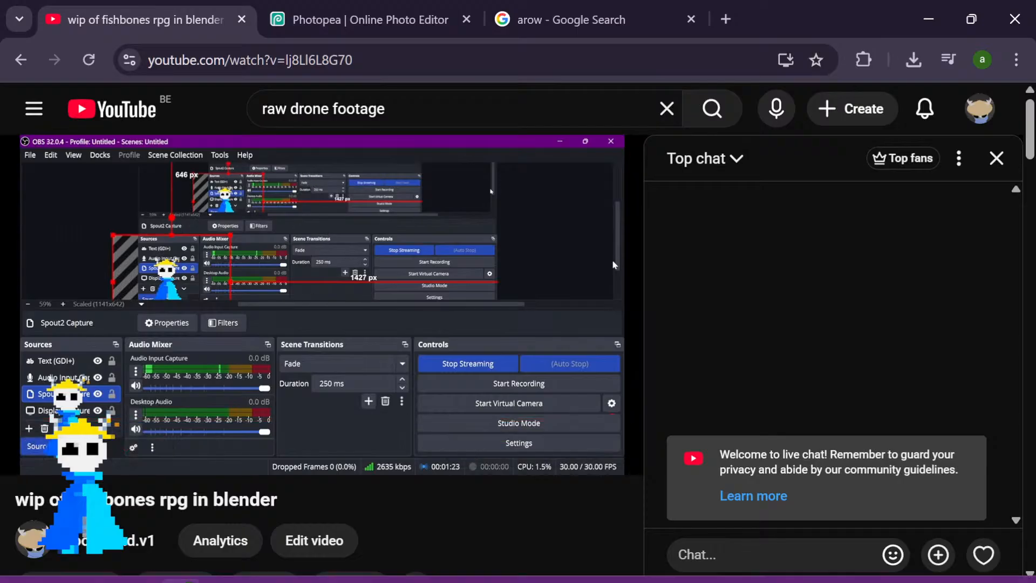
scroll(351, 449, down, 3)
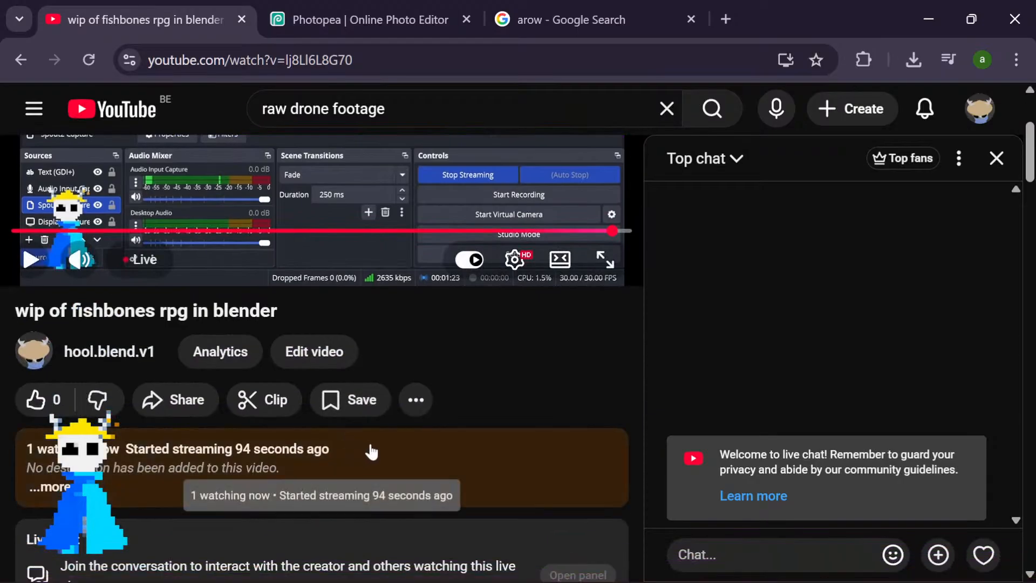
Switch to OBS and unmute the Audio Input Capture source
click(340, 563)
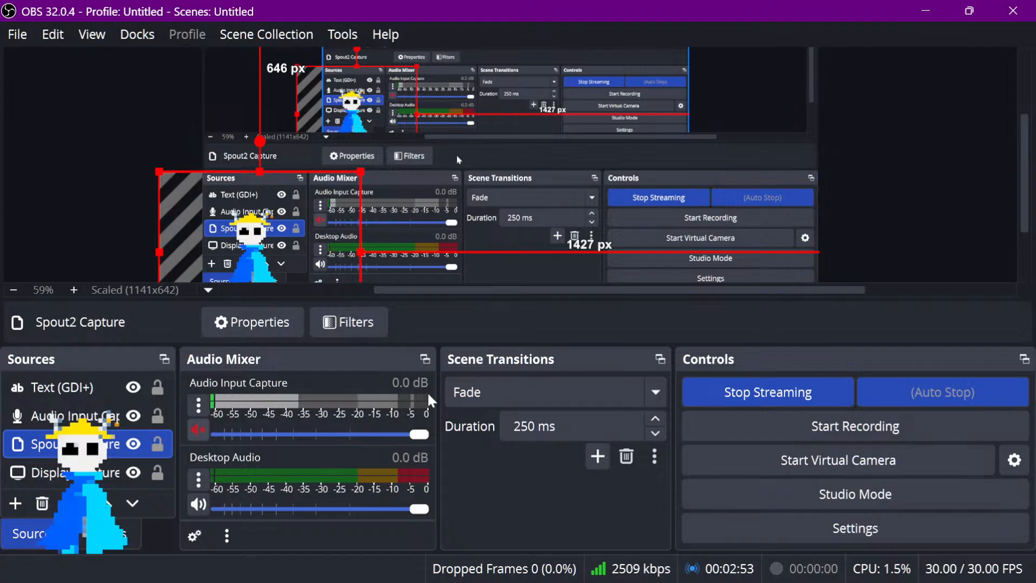
click(202, 427)
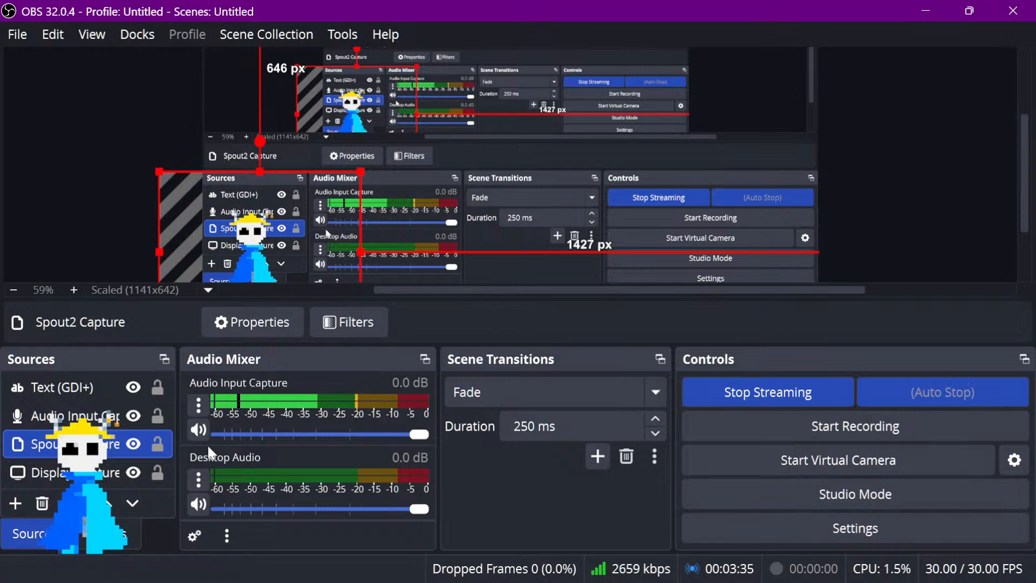
Switch back to Chrome and close the Photopea page, discarding its unsaved changes
key(super)
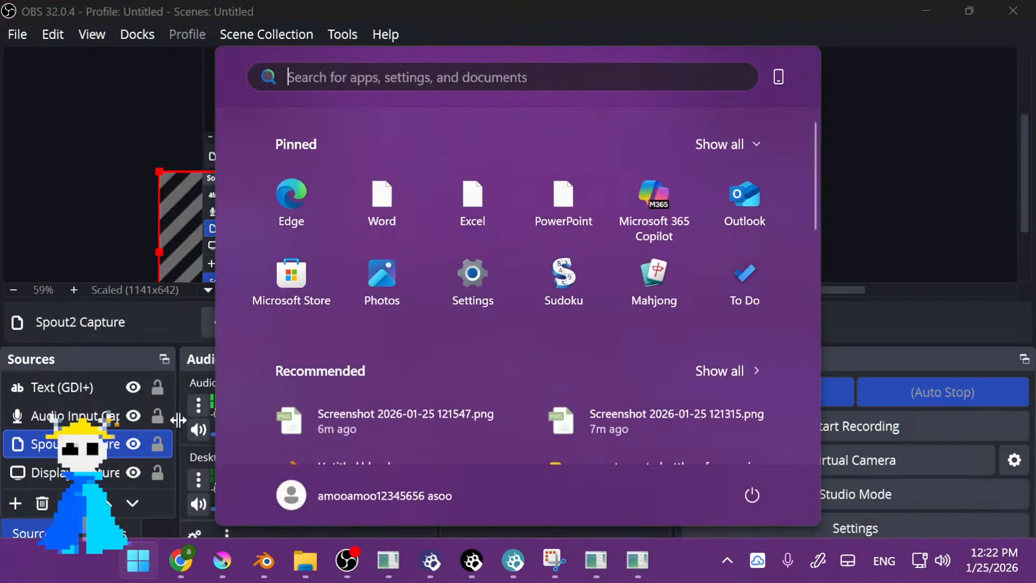
click(182, 571)
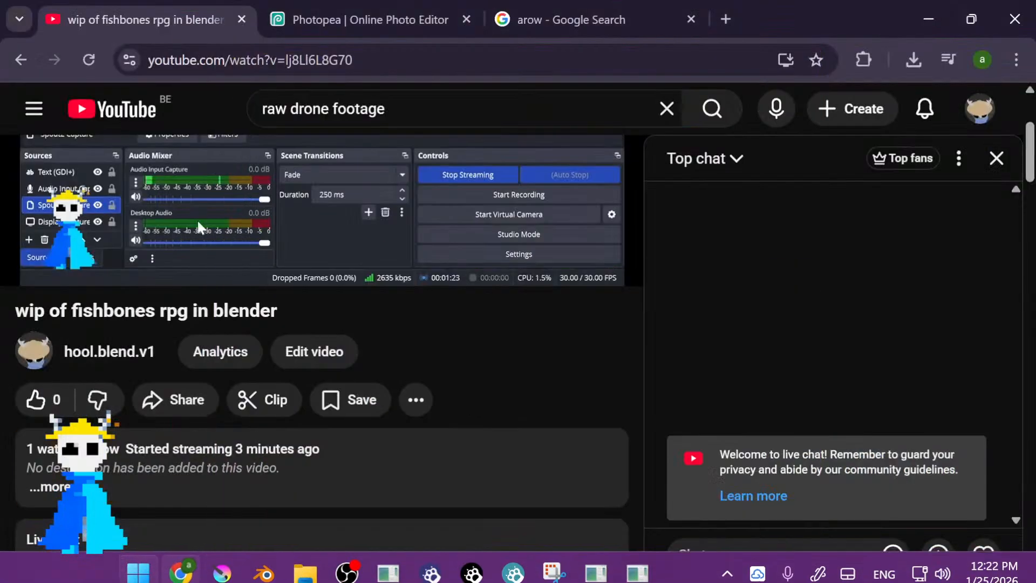
click(323, 20)
click(467, 20)
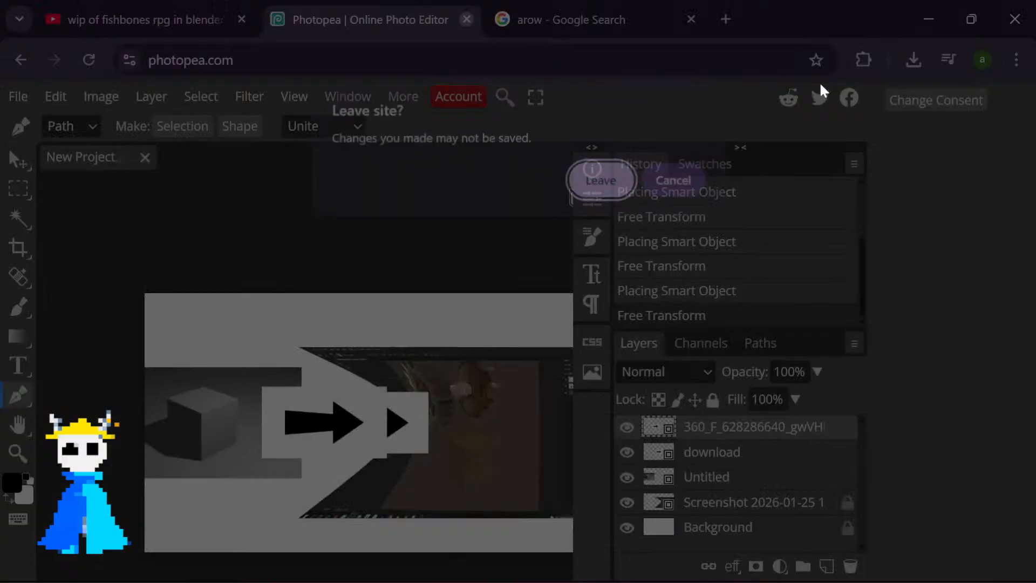
click(601, 180)
Check the live stream page's details once more and close that page, leaving the Google image search
click(113, 16)
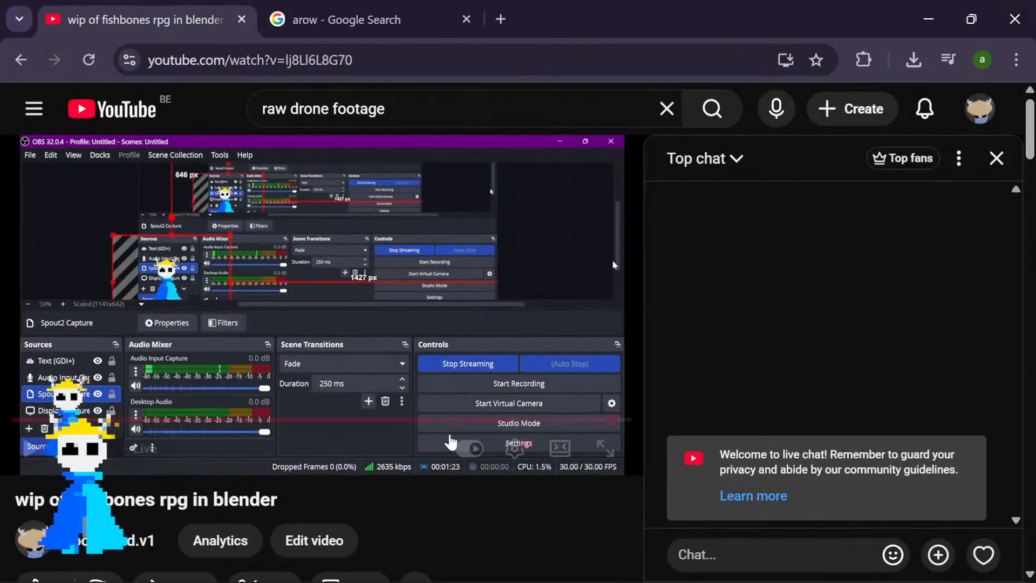
scroll(291, 348, down, 5)
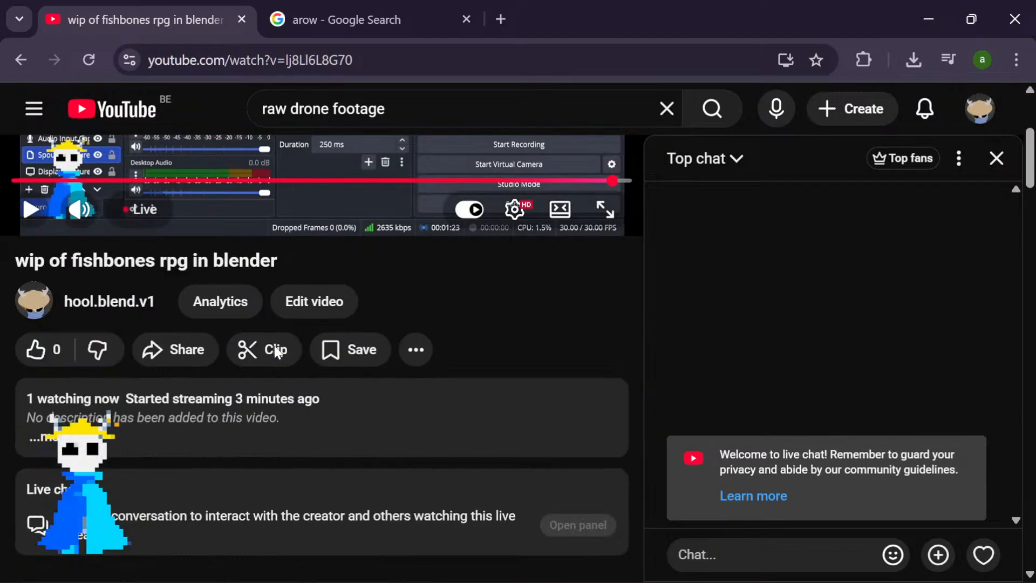
click(308, 6)
click(242, 20)
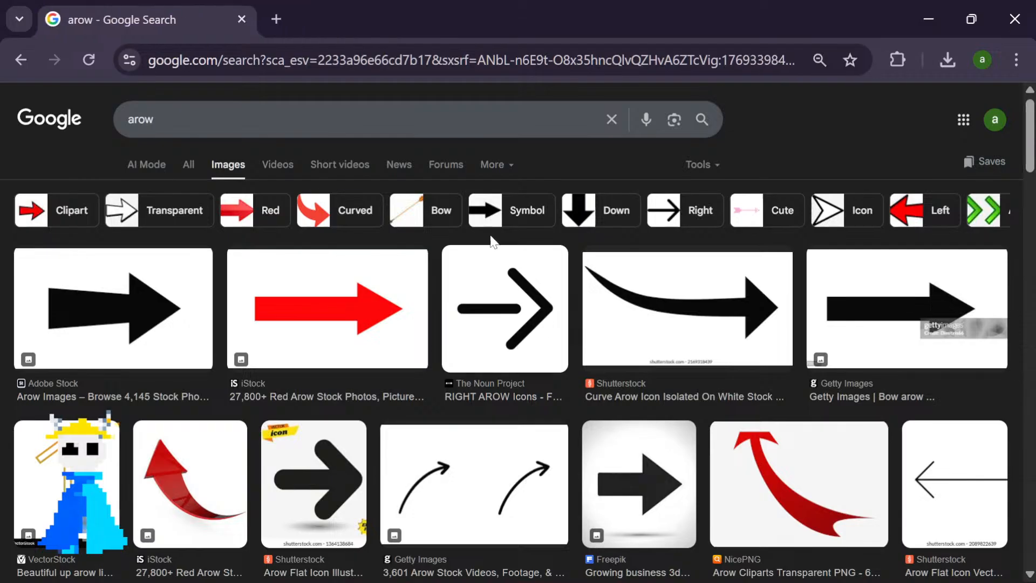
Replace the image search query with "ugee tablet" and run the search
click(439, 133)
key(ctrl+a)
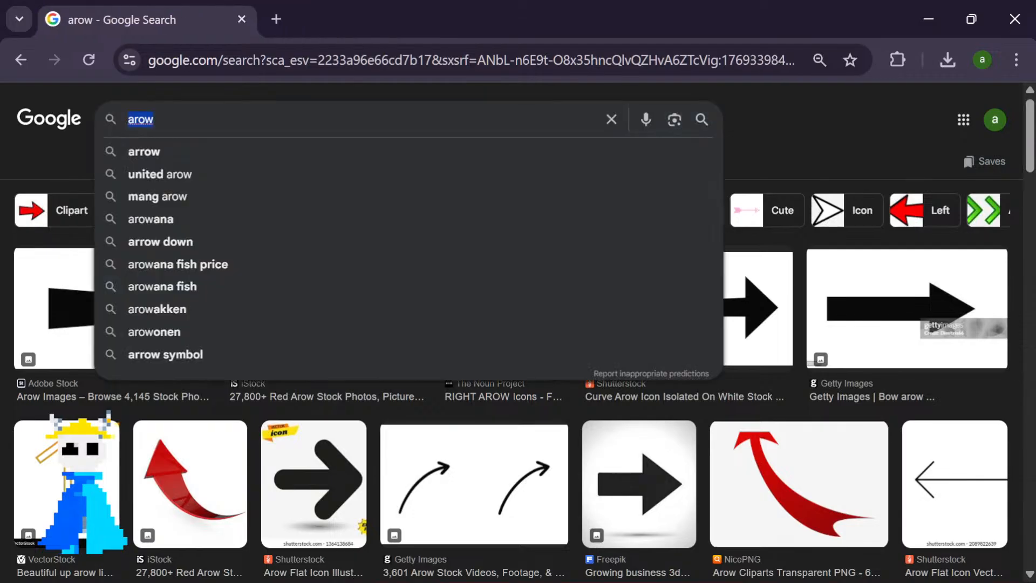
key(BackSpace)
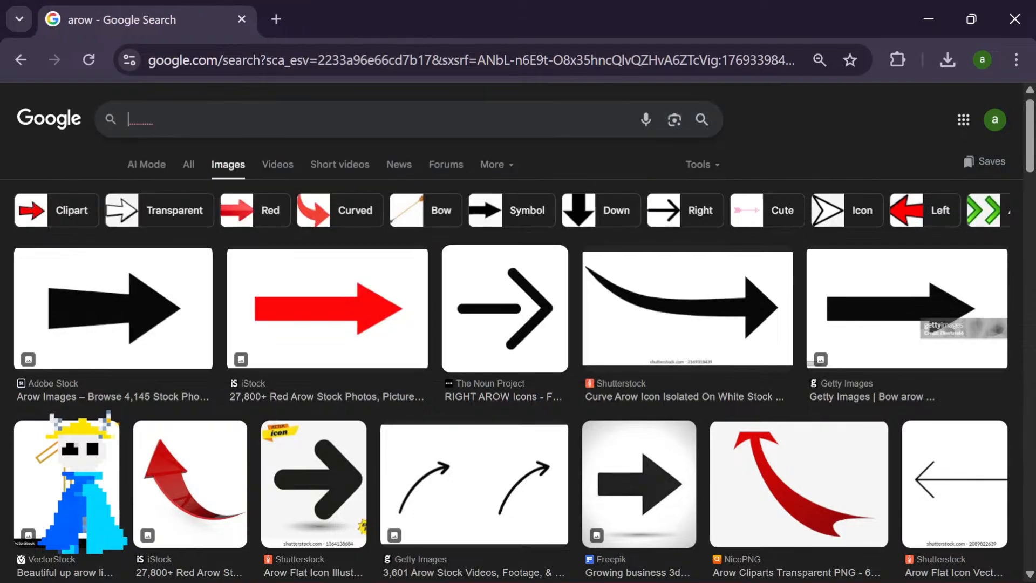
text(ugww)
key(BackSpace)
key(BackSpace)
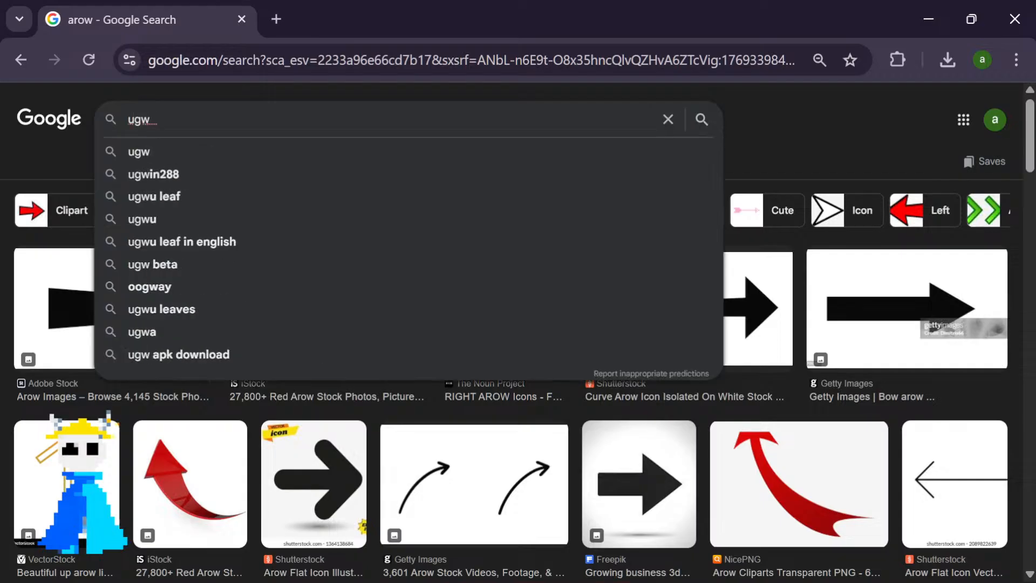
text(ee )
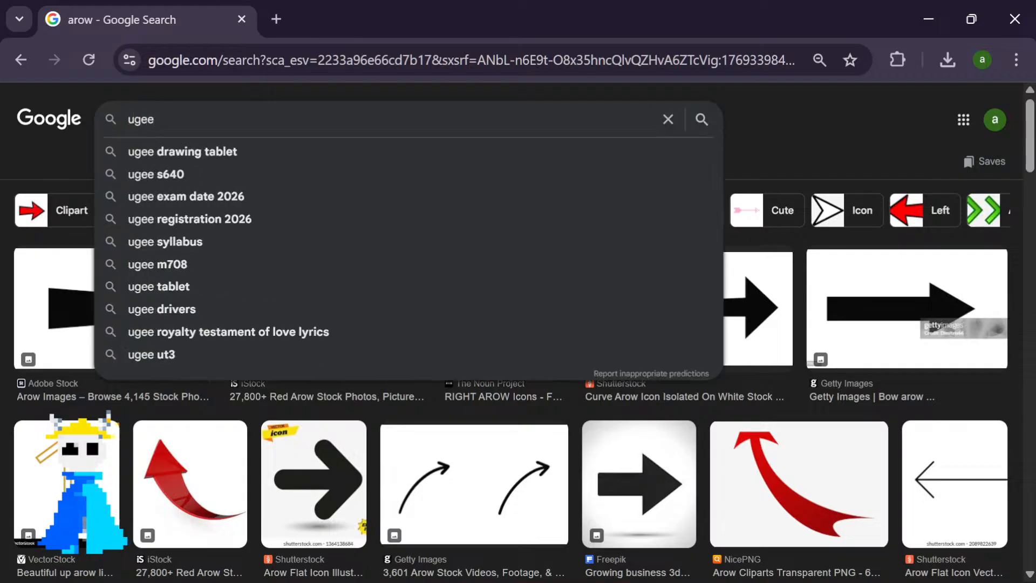
text(ta)
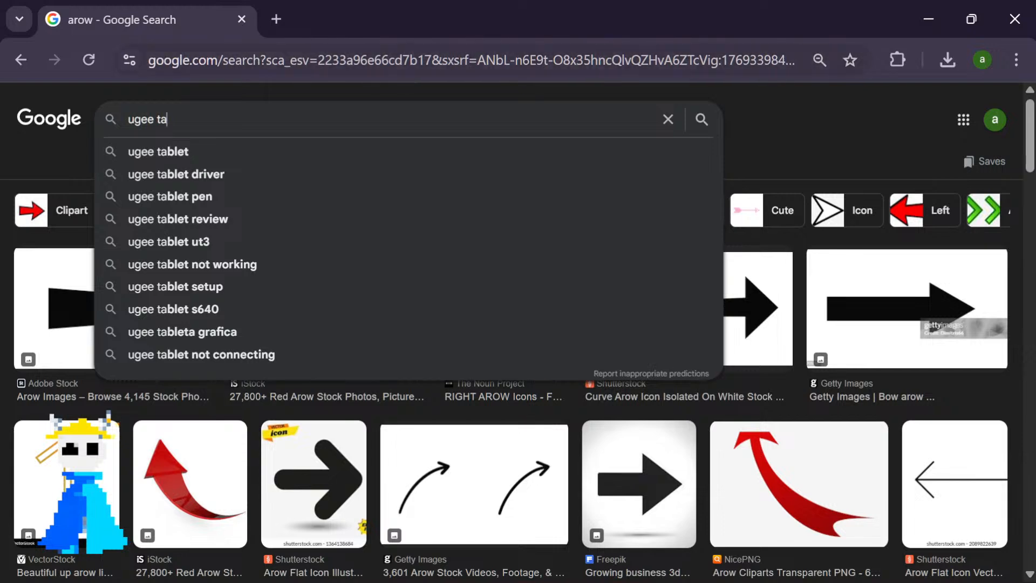
click(384, 150)
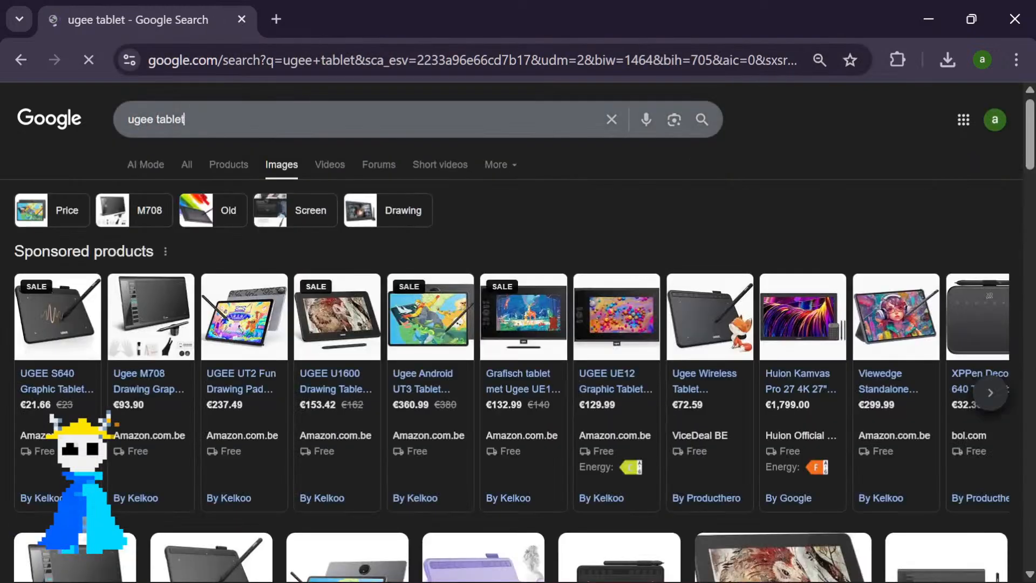
Add the model m708 to the query and search for the suggestion "ugee m708 tablet not working"
click(345, 119)
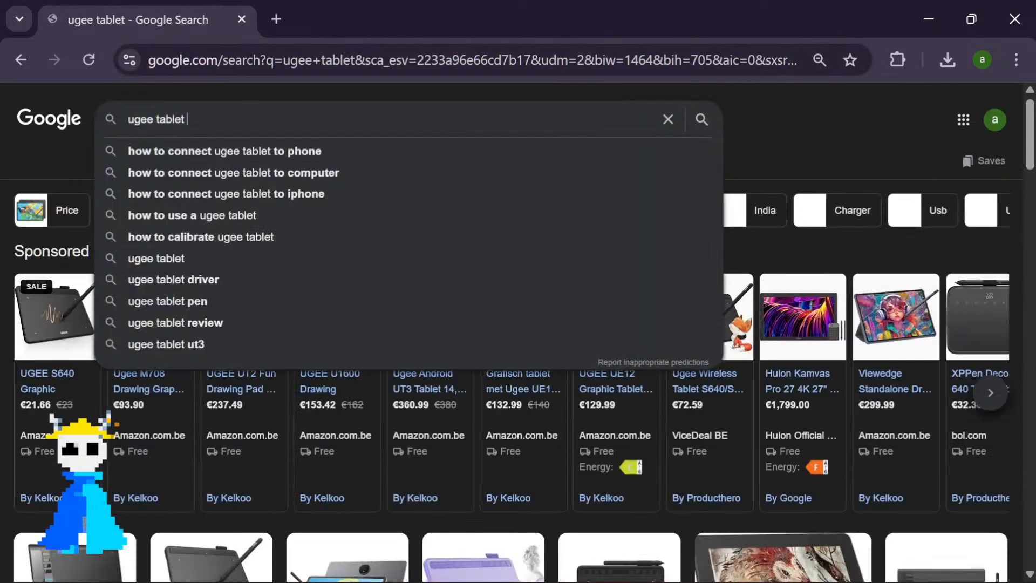
click(2, 434)
click(306, 130)
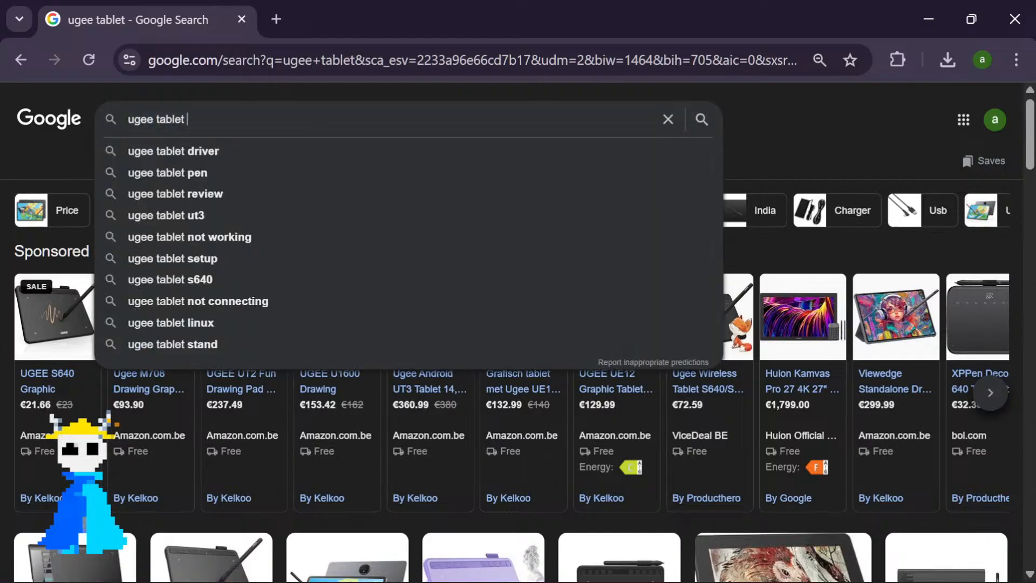
text(m708)
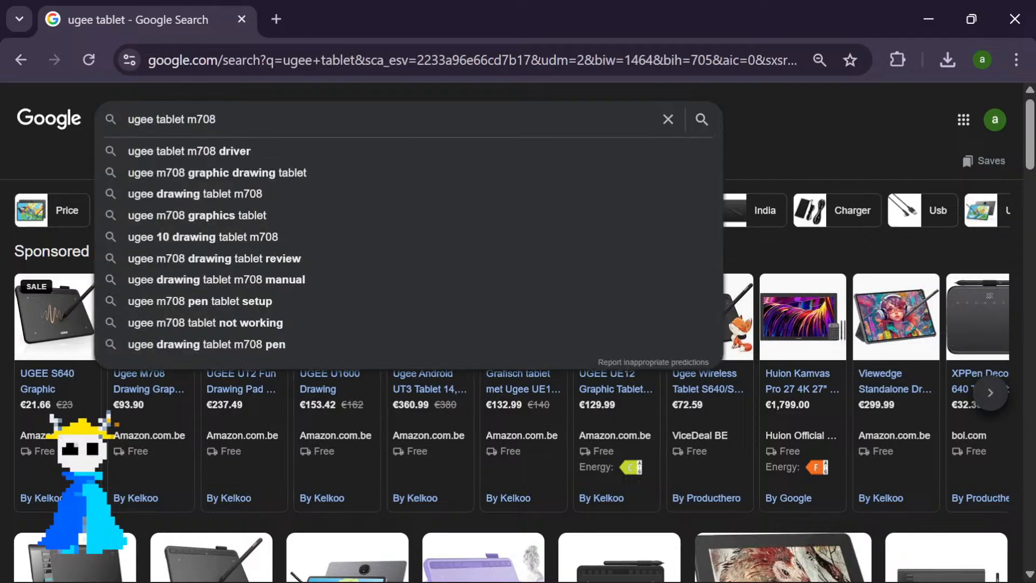
click(280, 318)
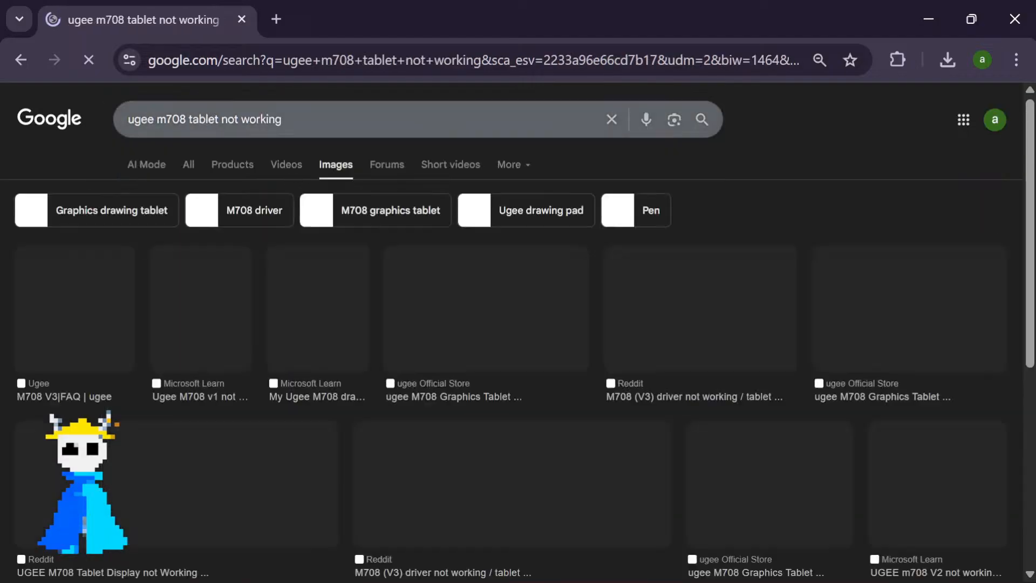
Narrow the search to "ugee m708 tablet not working usb"
click(286, 119)
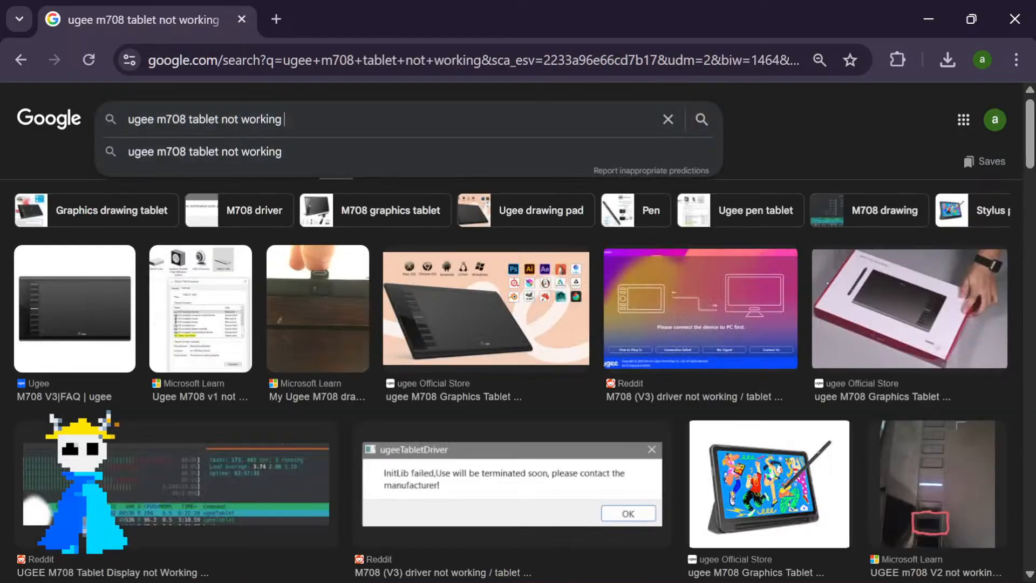
text(usb)
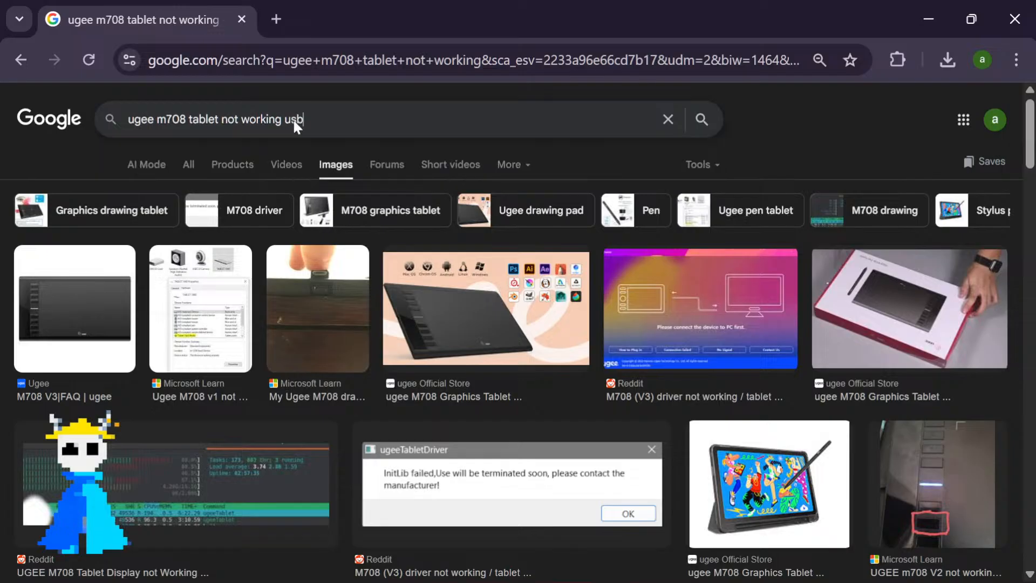
key(Return)
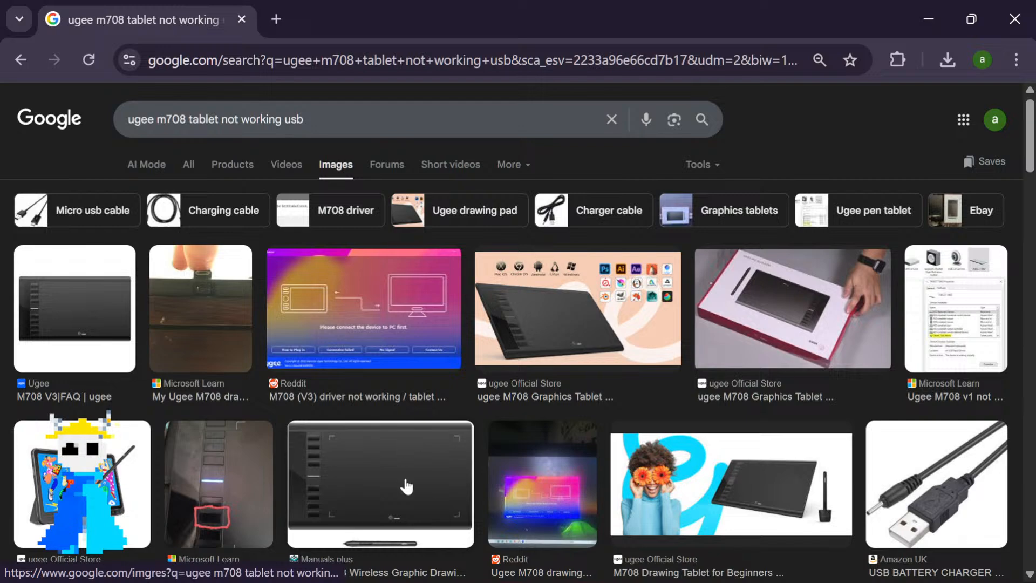
Look through the image results for pictures of the Ugee M708's USB port, cables and connection errors
scroll(216, 488, down, 2)
scroll(609, 302, up, 2)
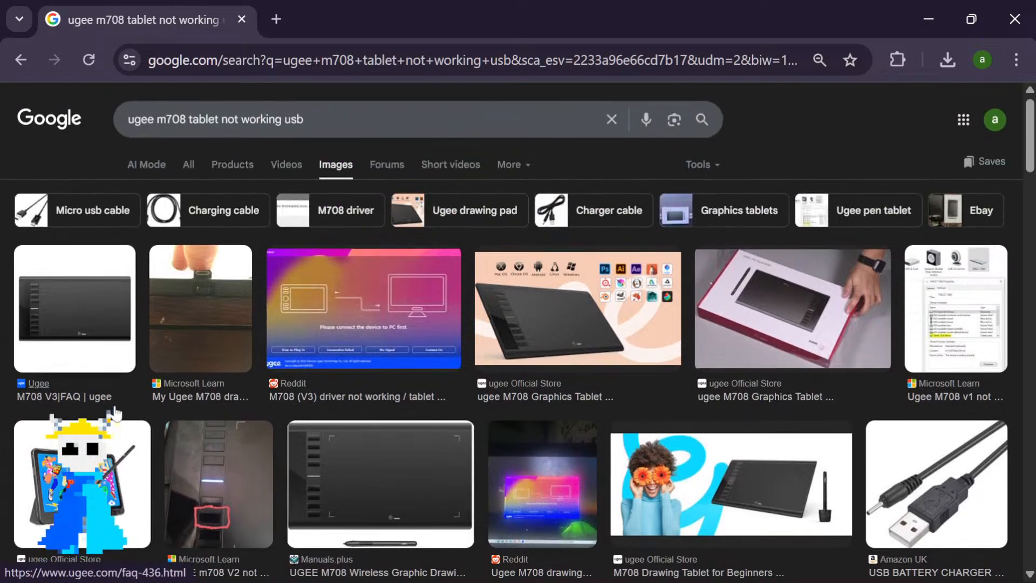
scroll(610, 302, down, 5)
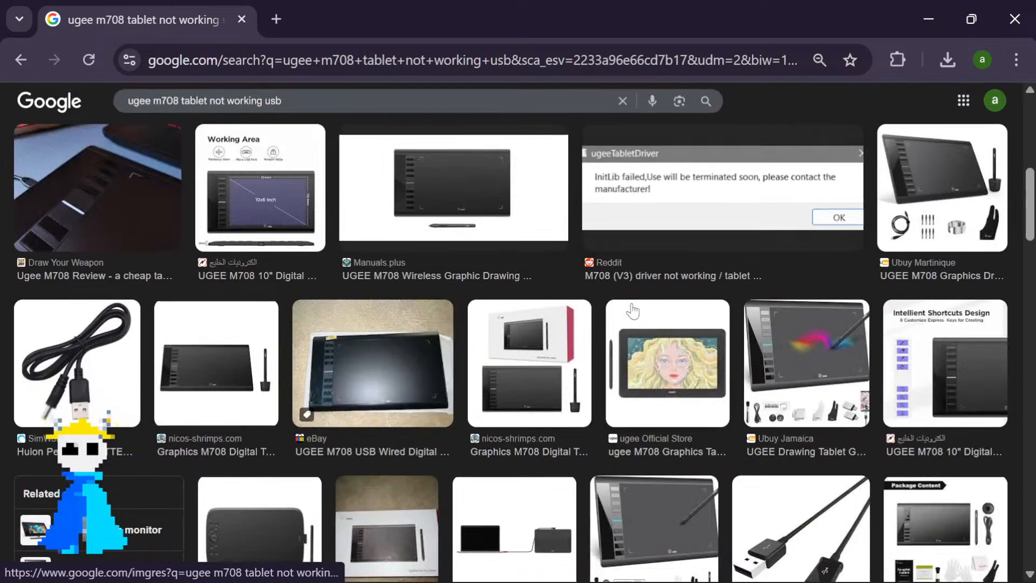
scroll(120, 390, down, 7)
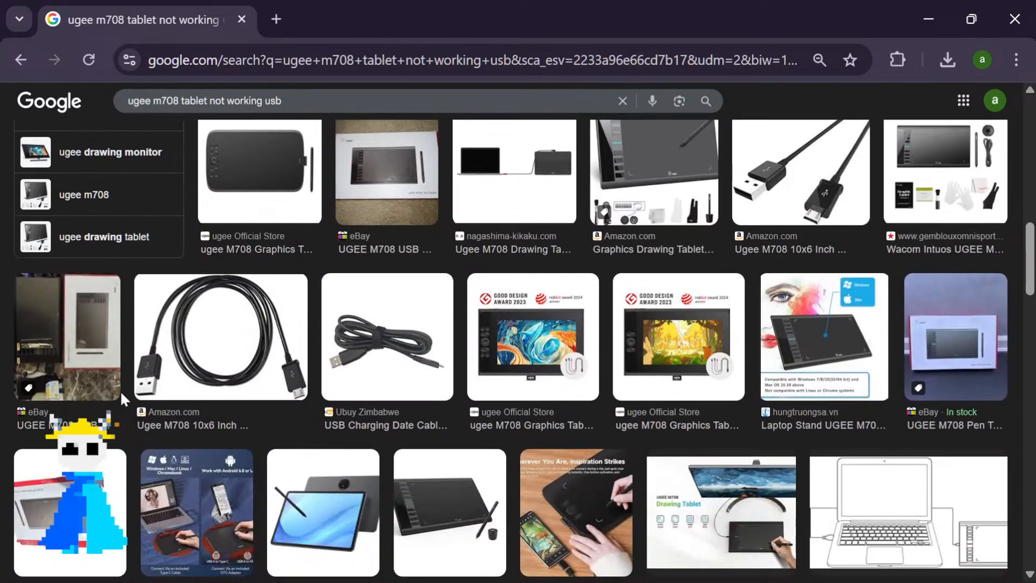
scroll(120, 393, down, 5)
scroll(121, 392, up, 3)
scroll(121, 393, down, 7)
scroll(121, 392, up, 2)
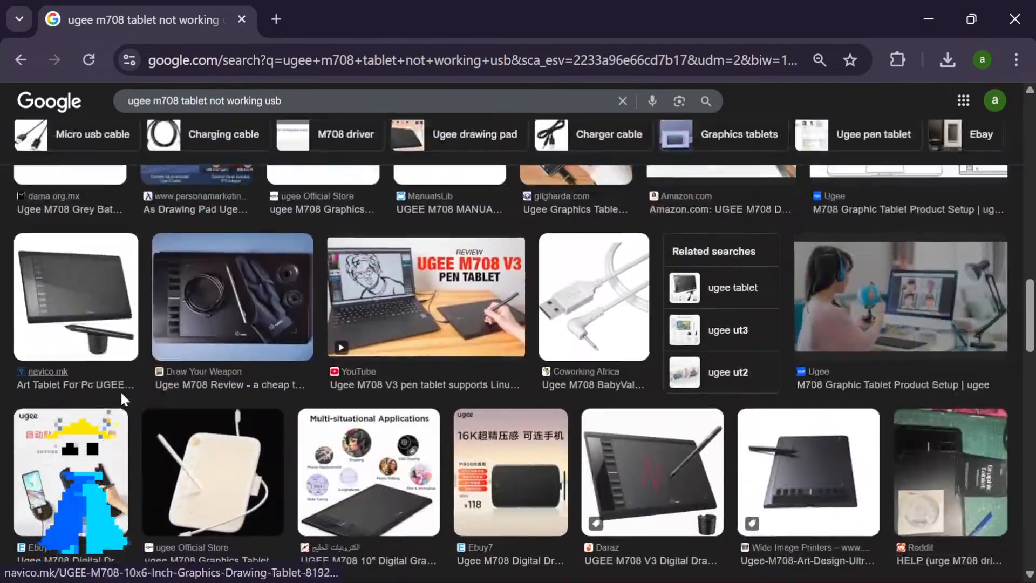
scroll(121, 394, down, 2)
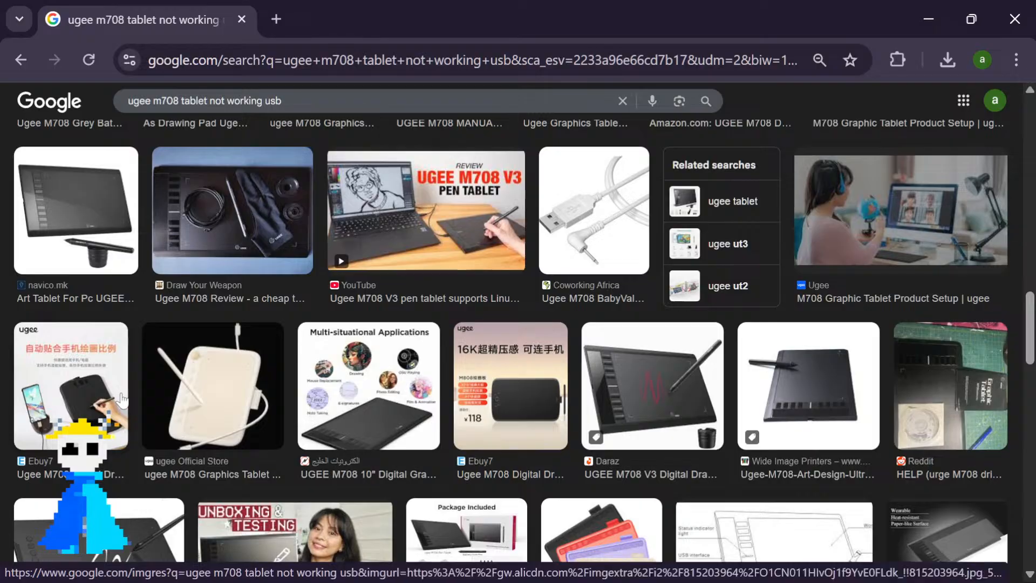
scroll(122, 400, down, 12)
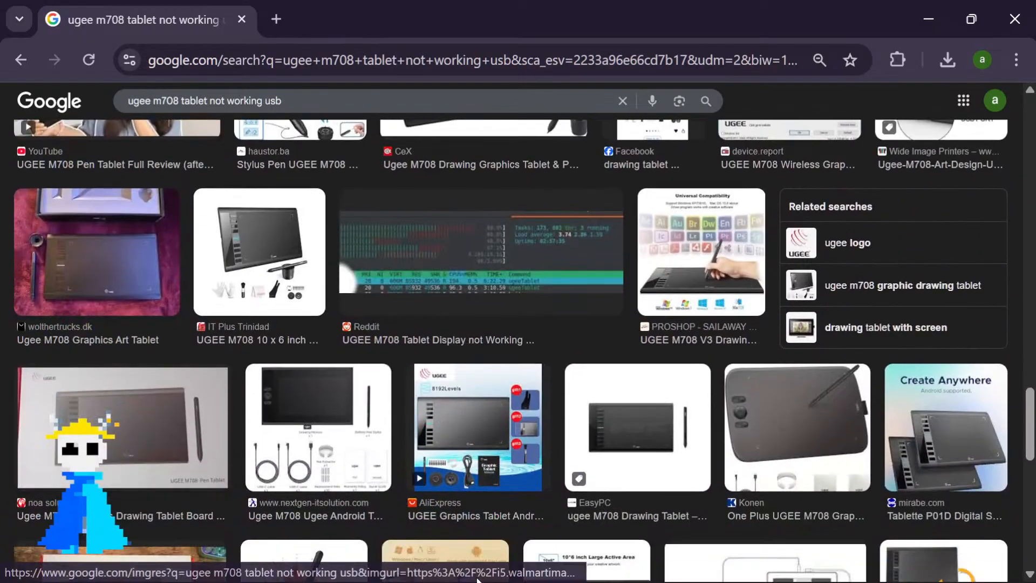
scroll(507, 329, down, 2)
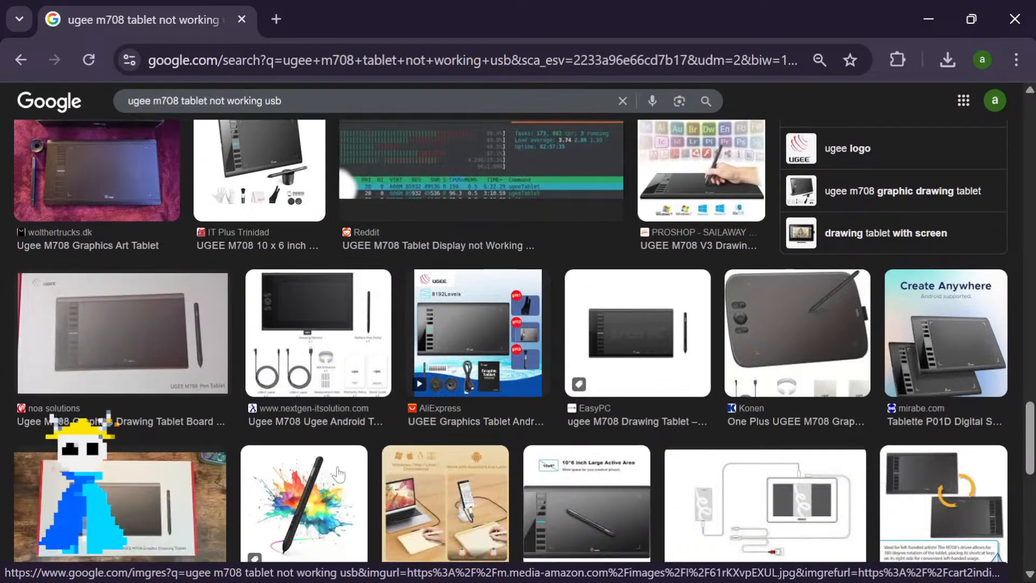
scroll(323, 453, down, 15)
scroll(323, 447, up, 15)
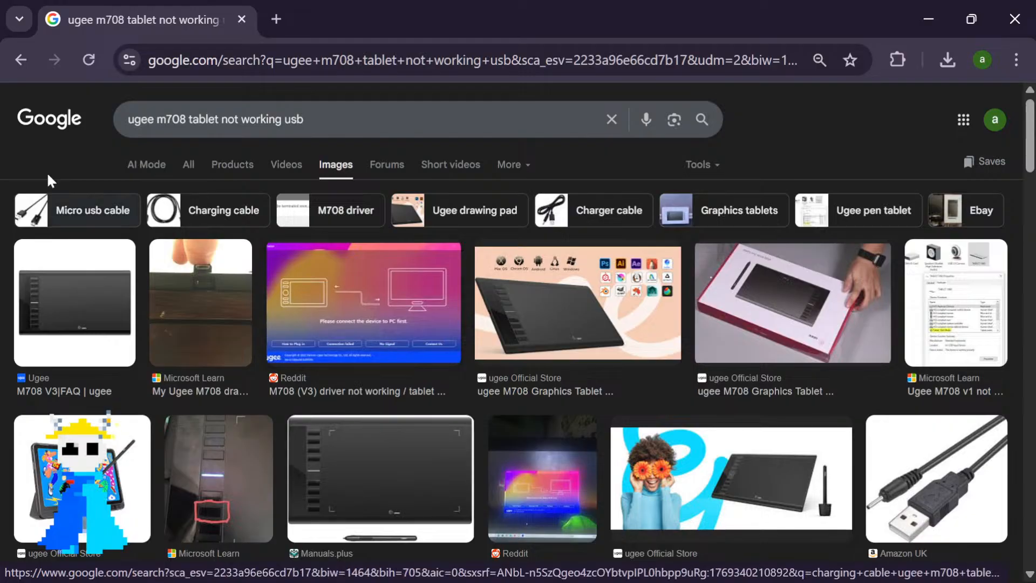
Open the AI Mode answer for the query and read its advice on physical connections and driver status
click(159, 164)
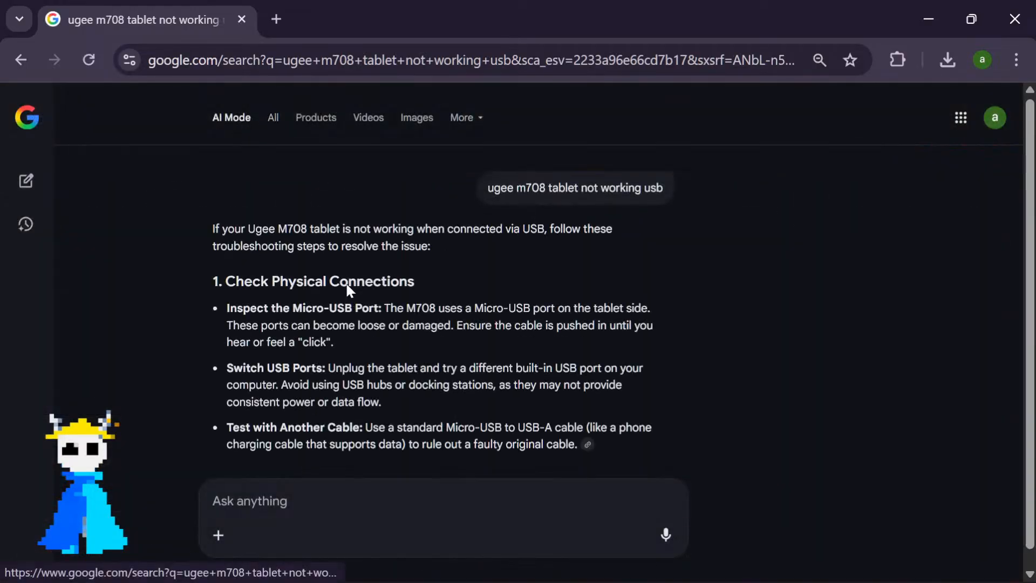
scroll(663, 217, down, 2)
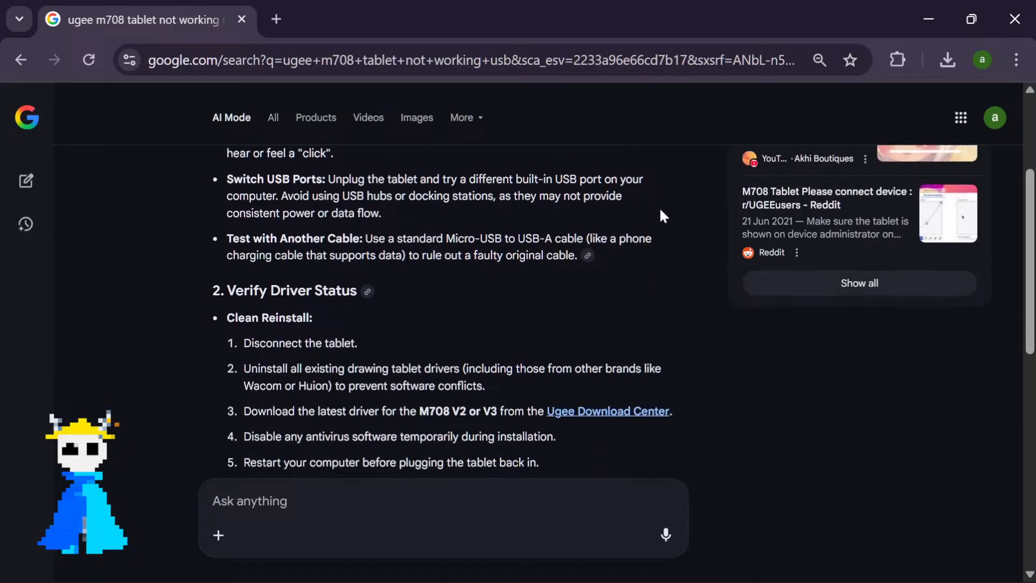
drag(244, 237, 372, 238)
click(345, 221)
scroll(353, 210, up, 4)
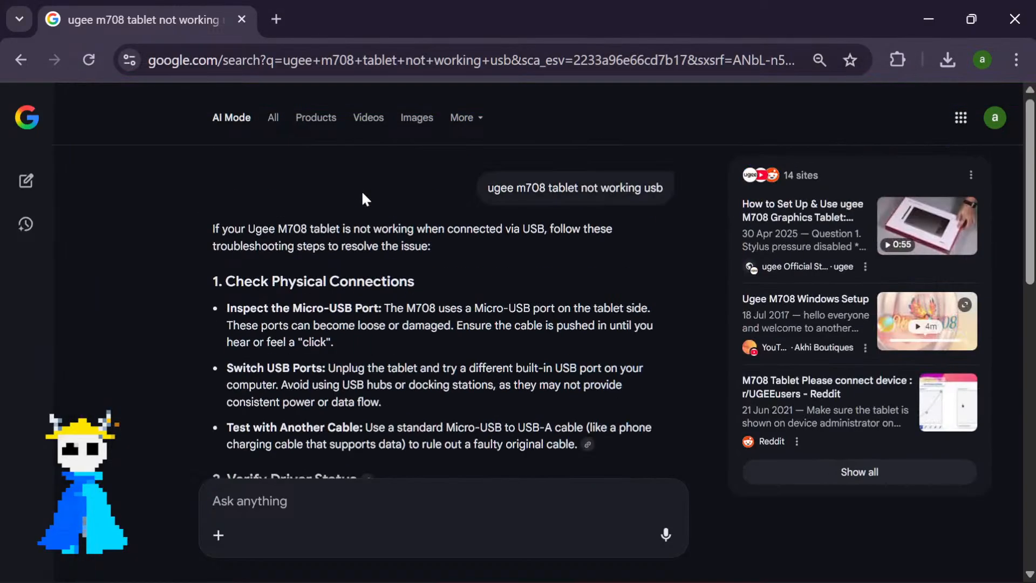
Switch to all web results and read the answer to "Why isn't my UGEE pen working?", collapsing it when done
click(273, 123)
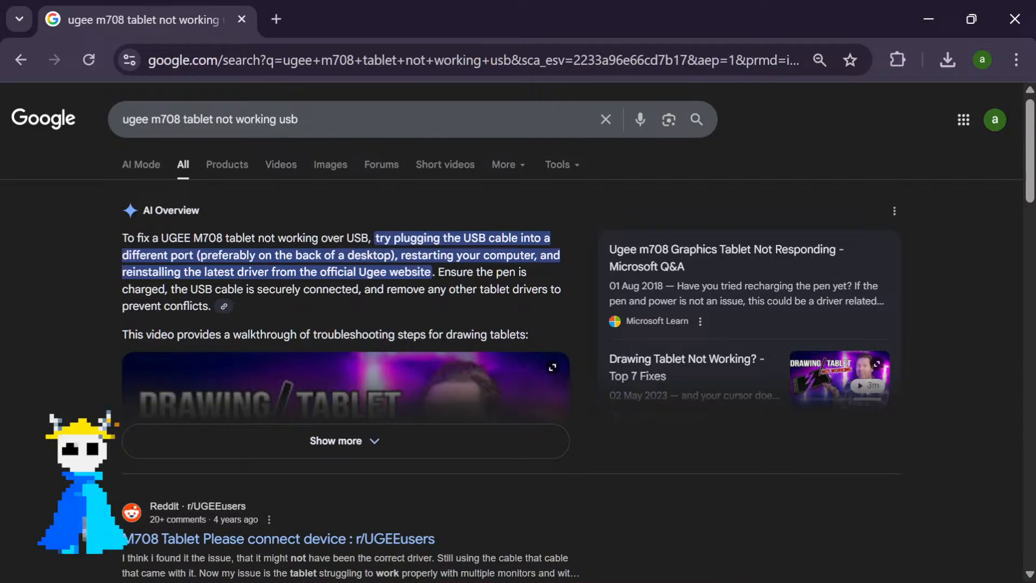
scroll(274, 125, down, 5)
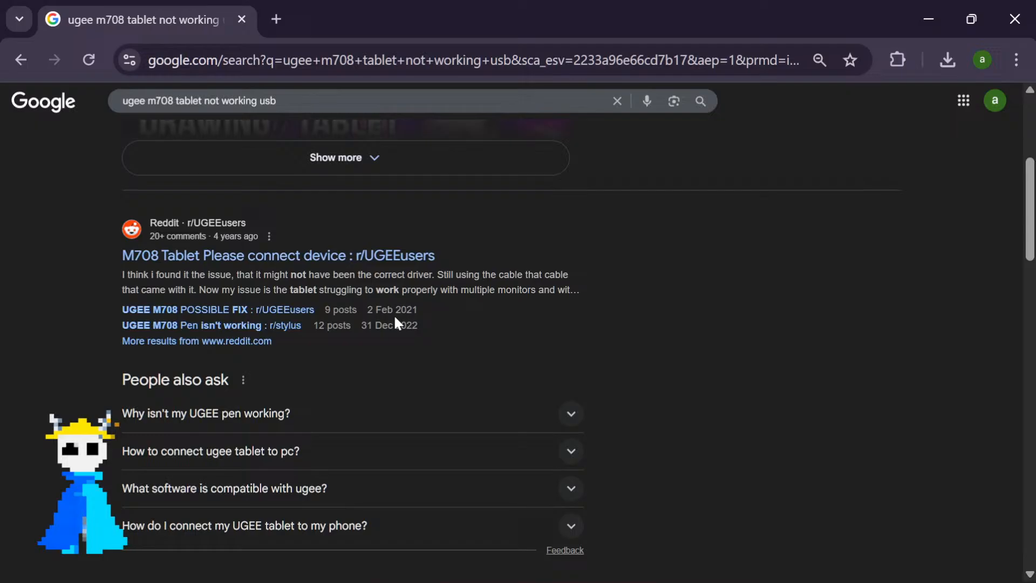
click(376, 413)
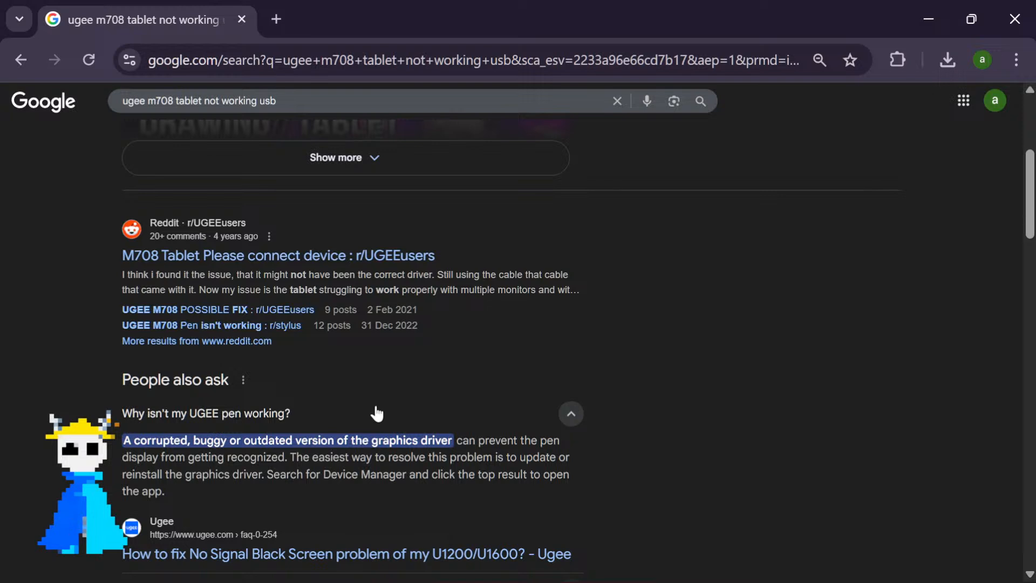
click(376, 413)
scroll(367, 259, up, 5)
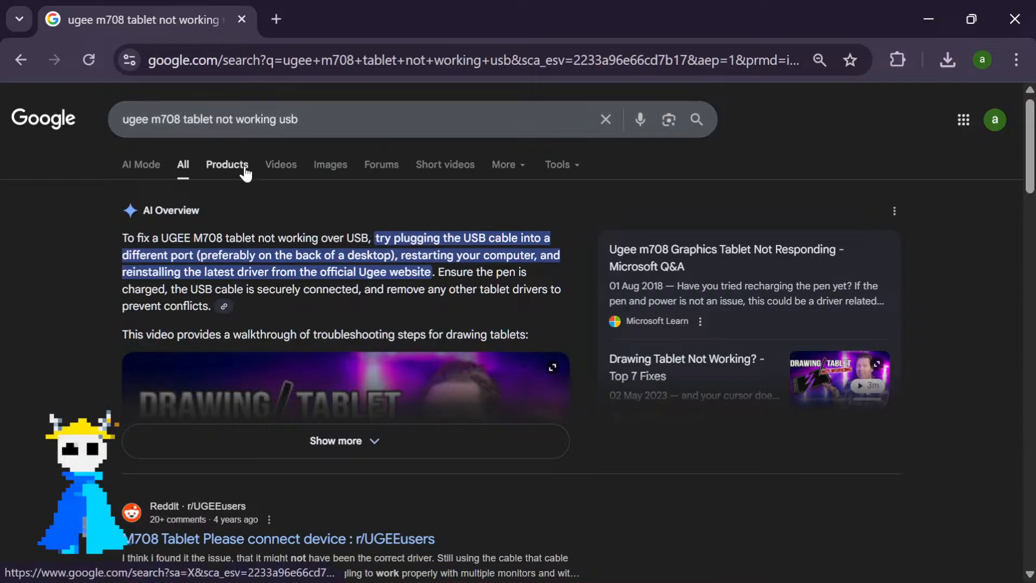
Expand the AI Overview and watch its embedded video "Drawing Tablet Not Working? - Top 7 Fixes"
click(375, 445)
scroll(371, 465, down, 2)
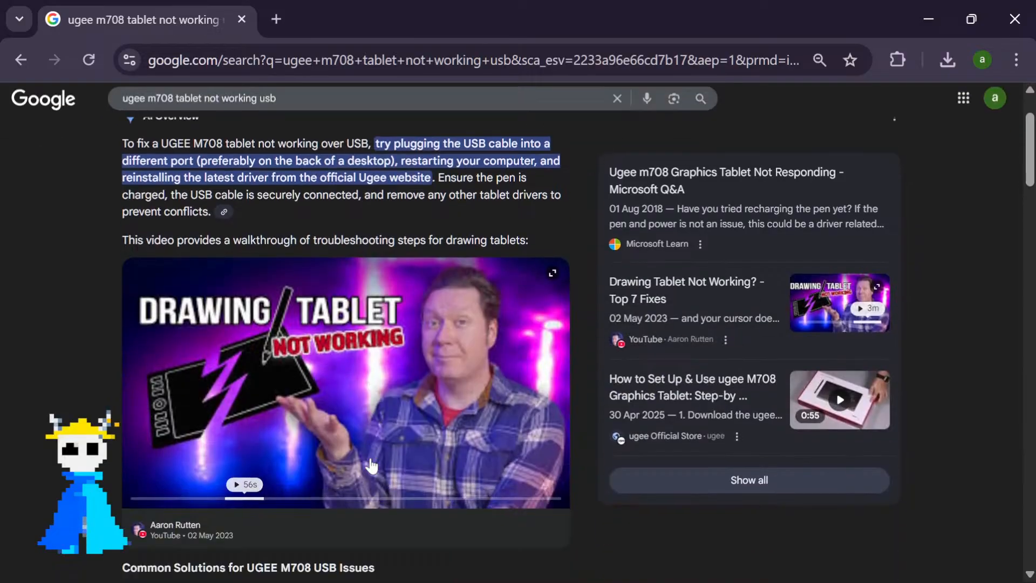
click(371, 465)
scroll(377, 480, down, 2)
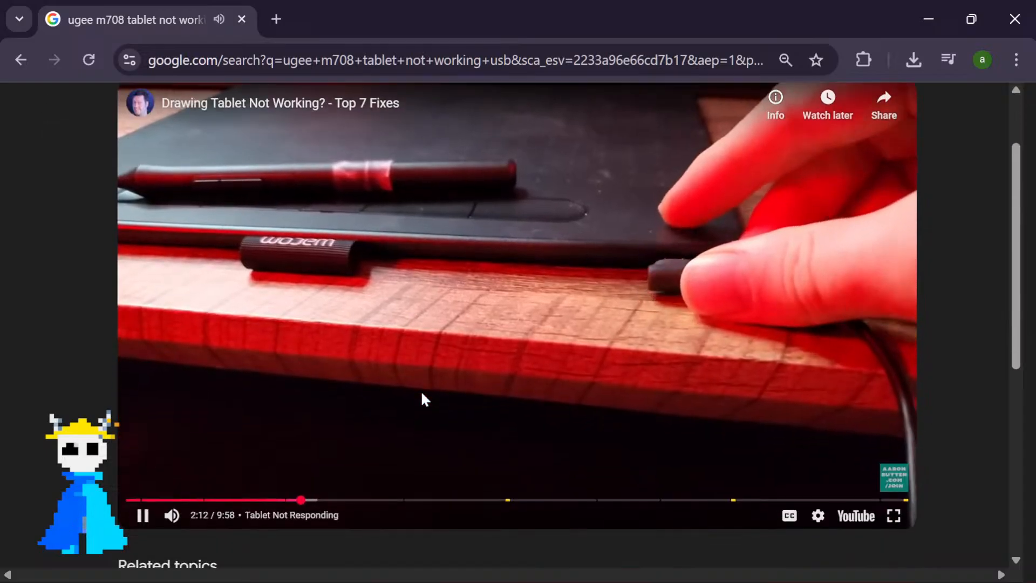
scroll(422, 394, down, 2)
scroll(421, 394, up, 2)
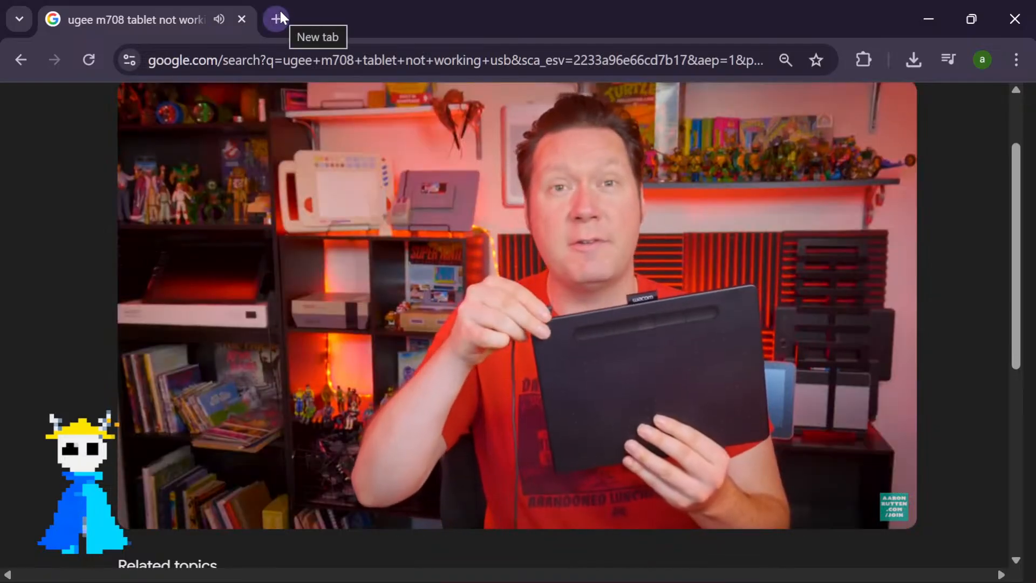
Open a new blank tab, then return to the search tab and go back from the video to the results
click(280, 13)
click(313, 330)
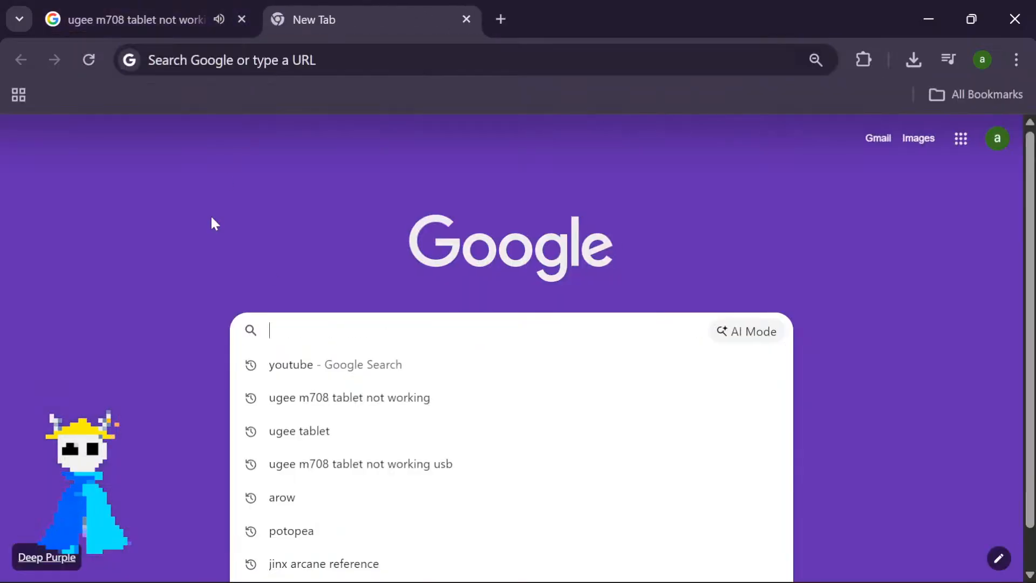
click(88, 11)
click(20, 60)
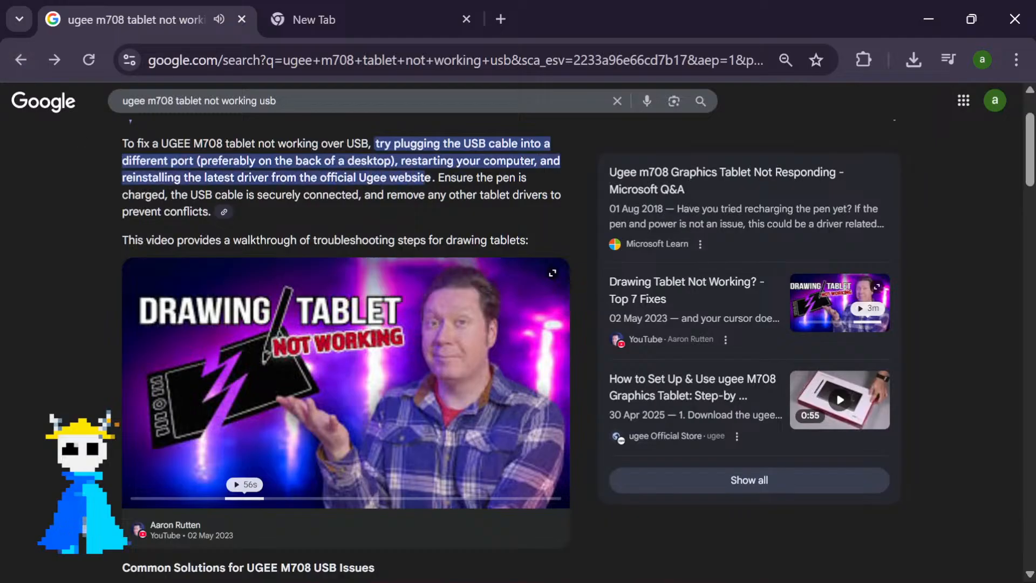
Rework the query into a question and search for the suggestion "is the ugee m708 tablet wireless charging"
drag(276, 101, 204, 101)
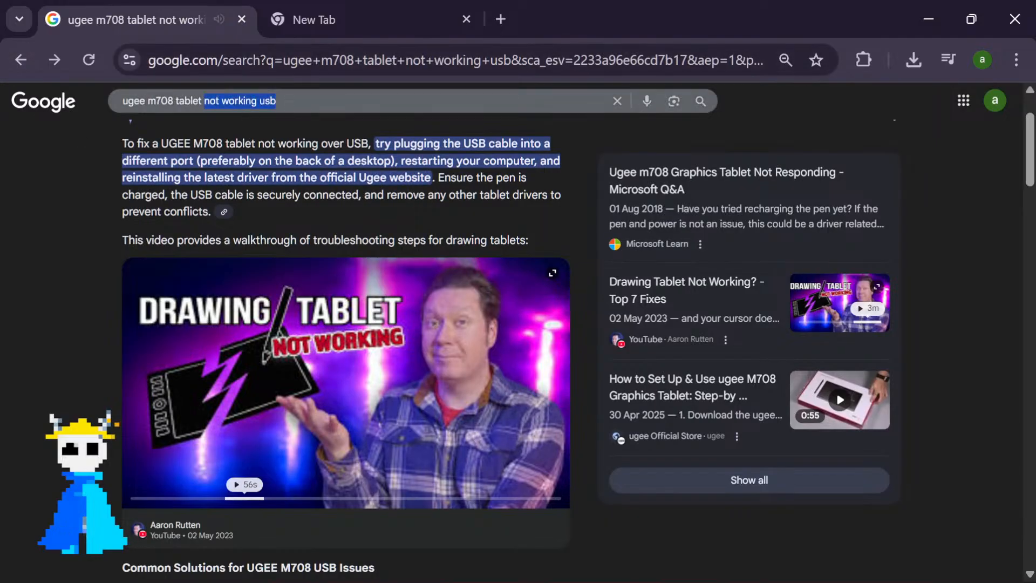
key(BackSpace)
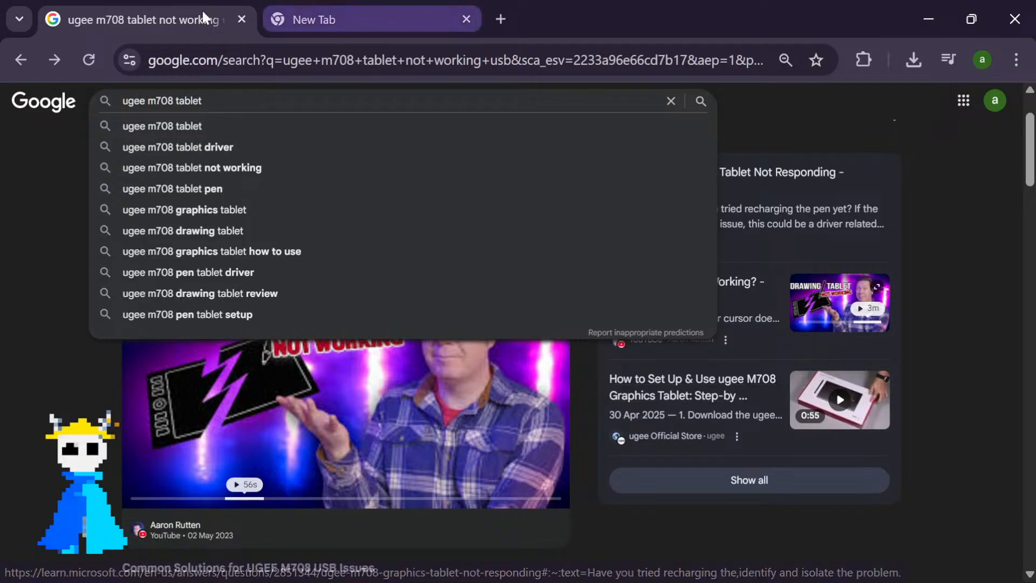
click(123, 101)
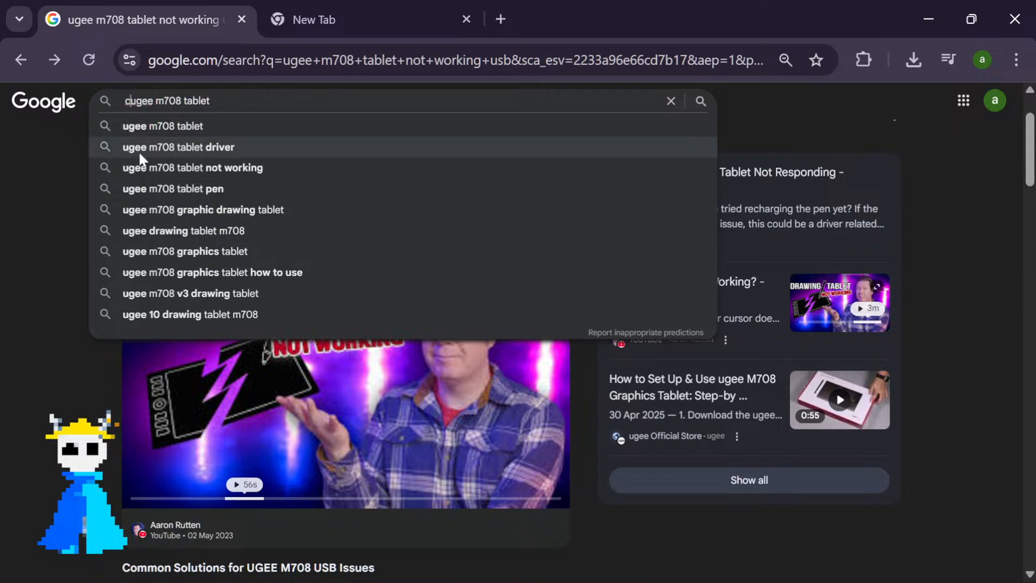
text(c)
key(BackSpace)
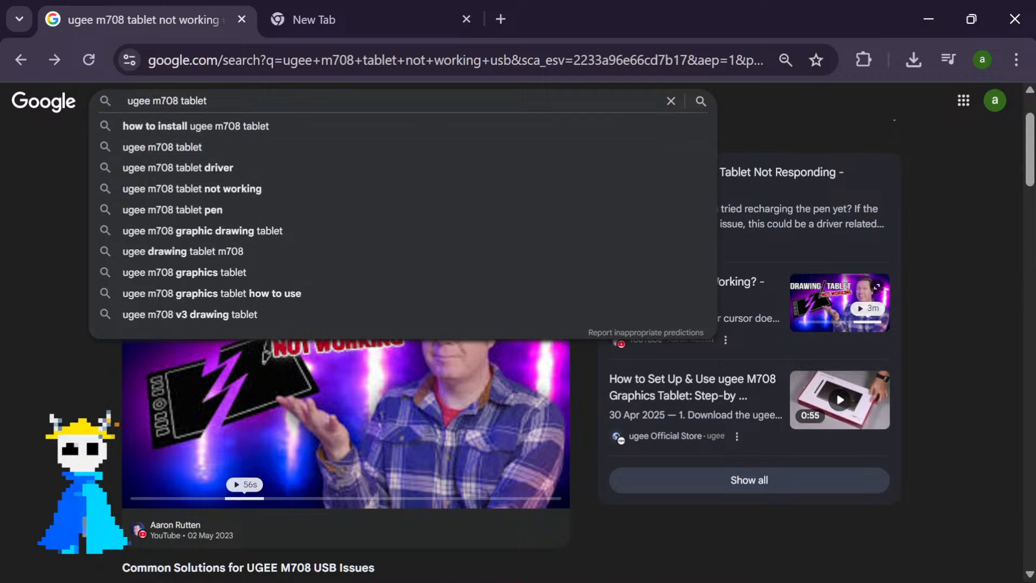
text(w)
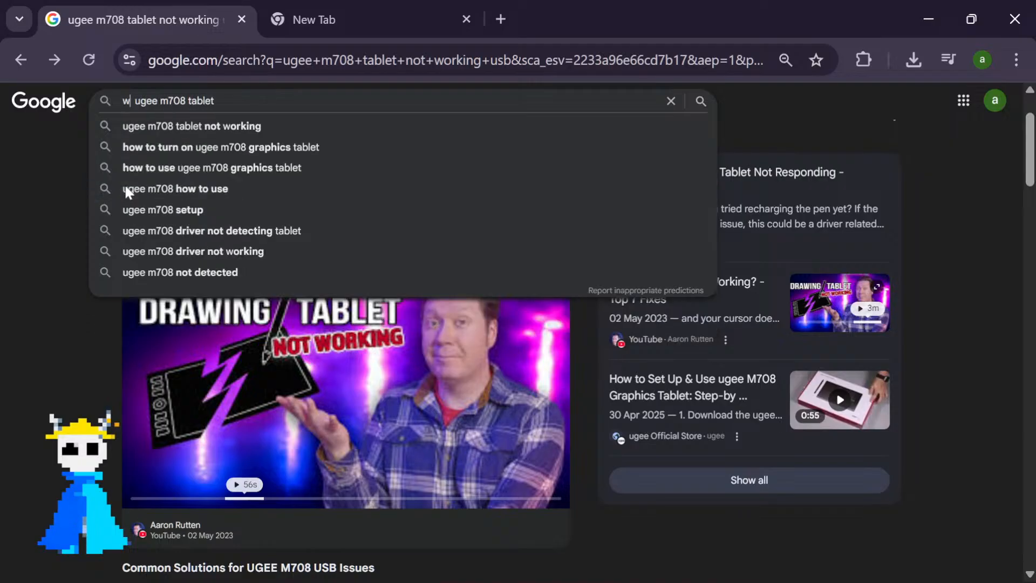
key(BackSpace)
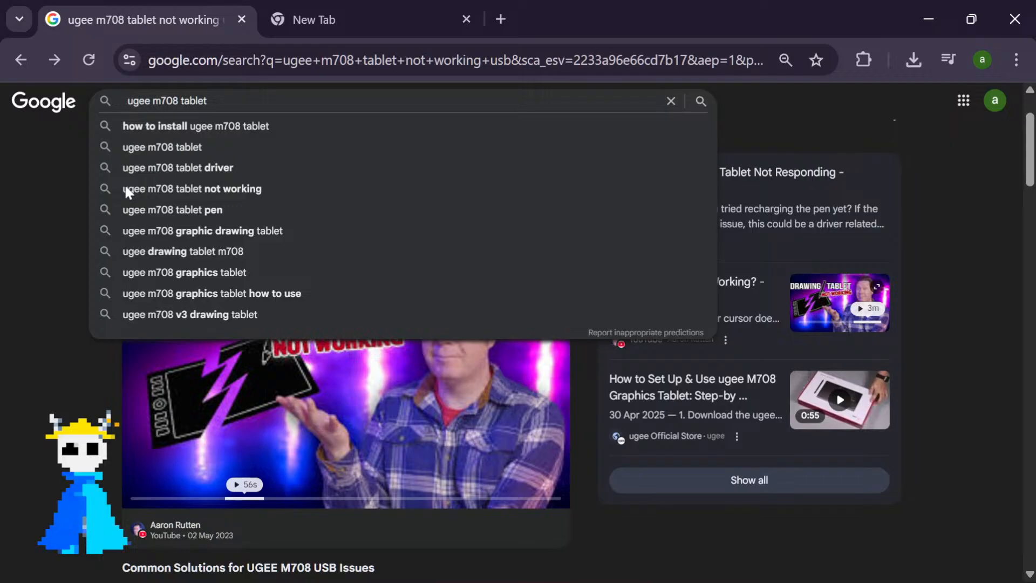
text(is th )
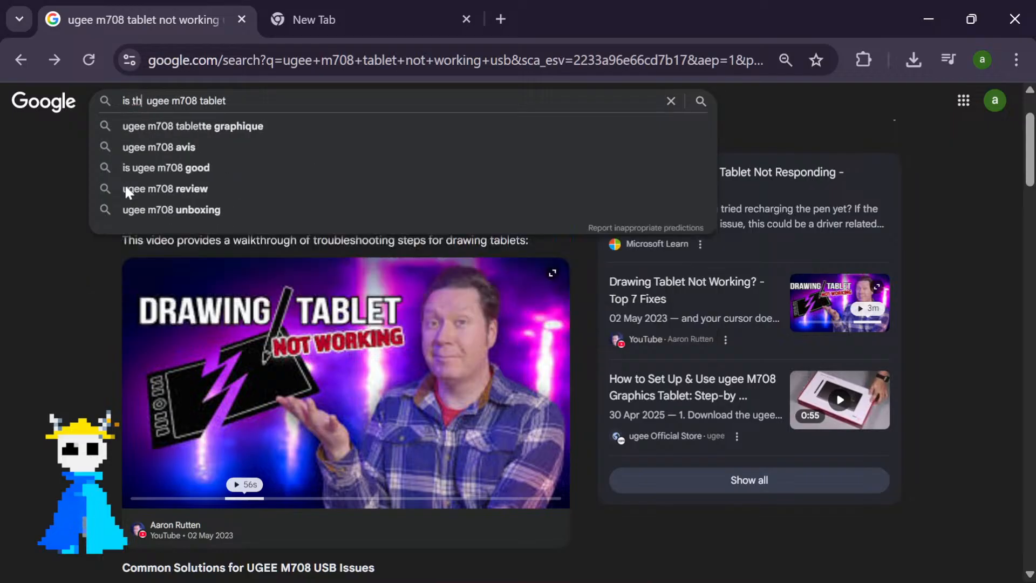
text(e)
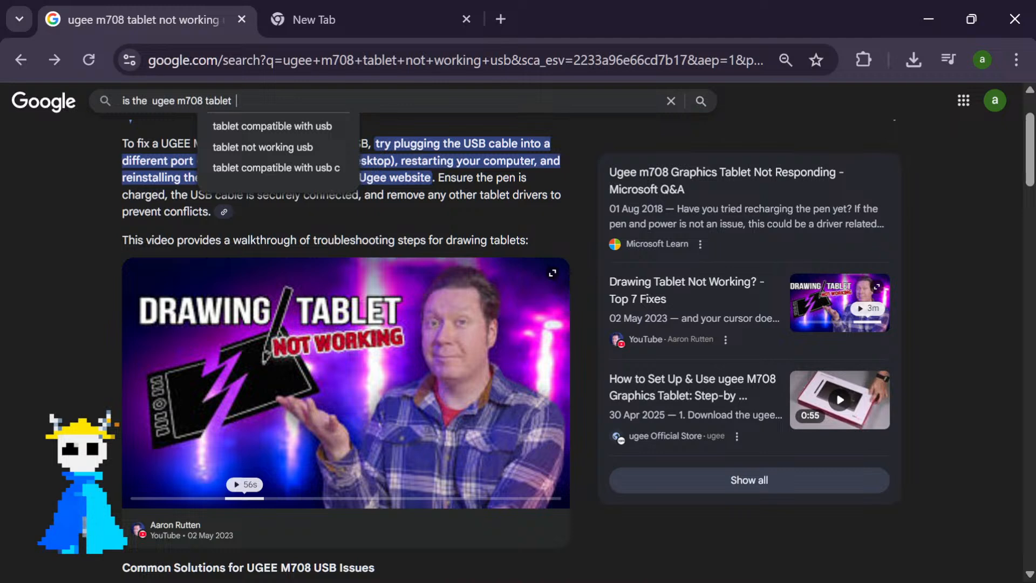
text(wi)
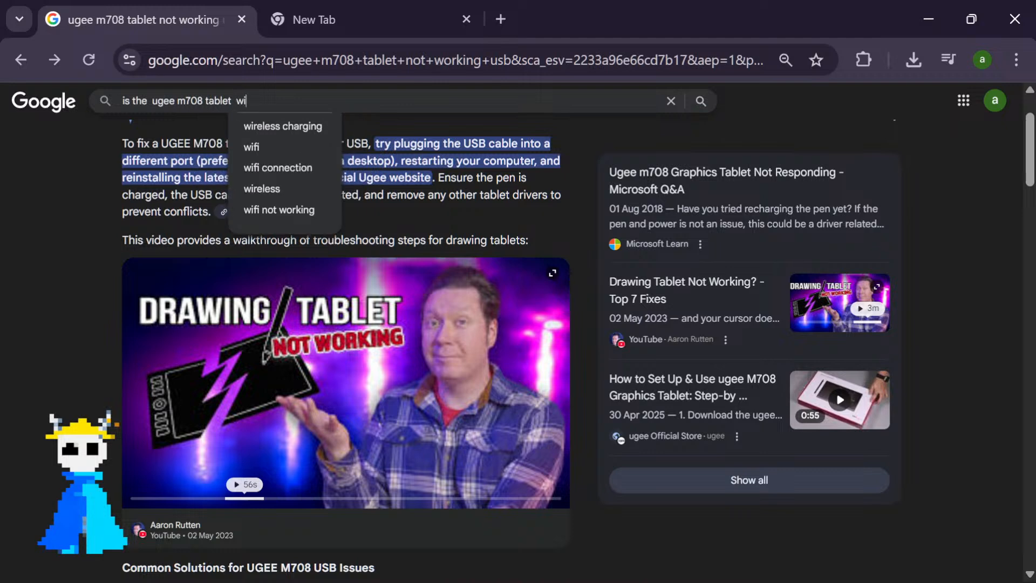
click(297, 130)
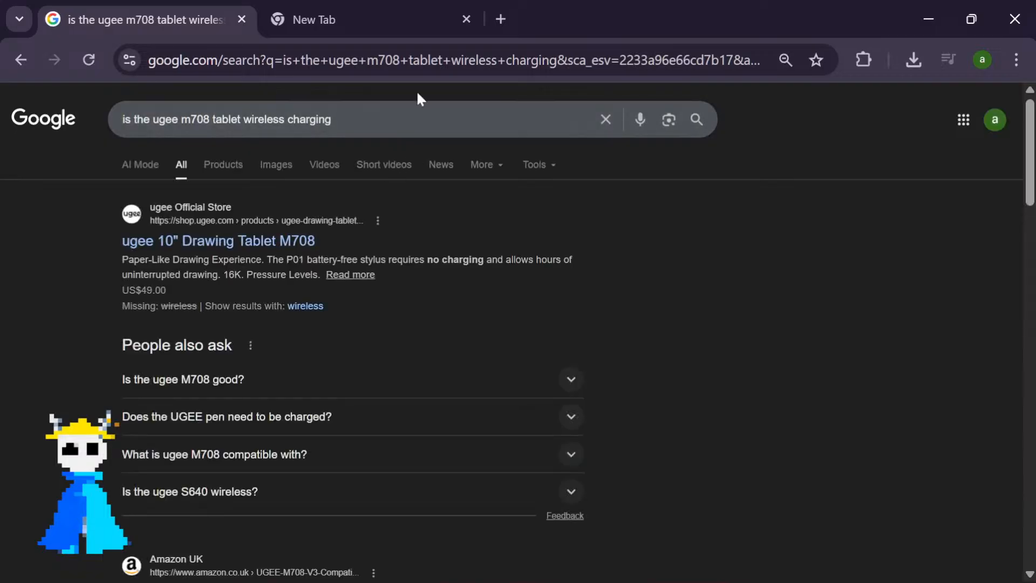
Shorten the query to "is the ugee m708 tablet wireless" and run the search
click(423, 120)
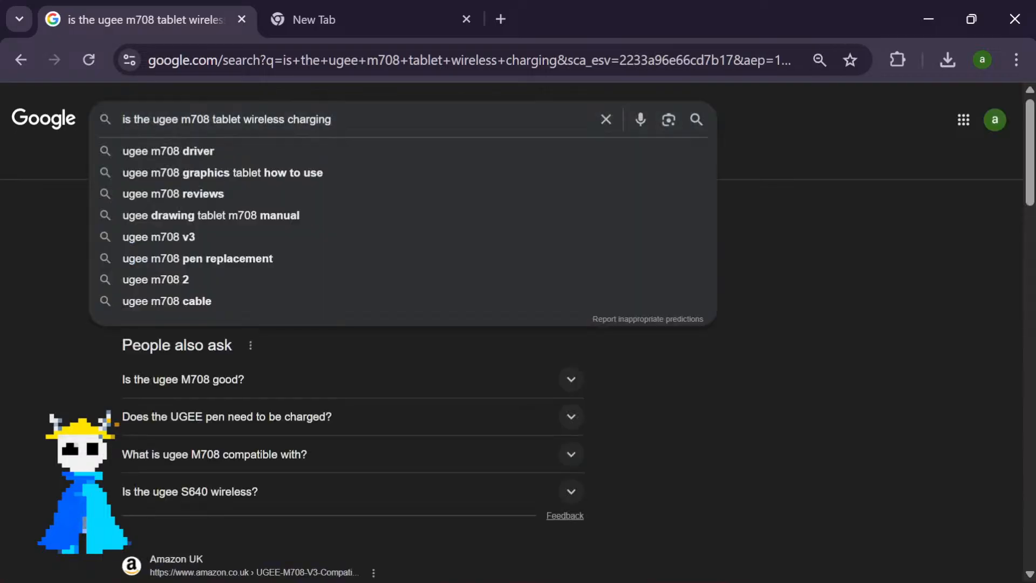
key(BackSpace)
key(BackSpace)
key(BackSpace)
key(BackSpace)
key(BackSpace)
key(BackSpace)
key(BackSpace)
key(BackSpace)
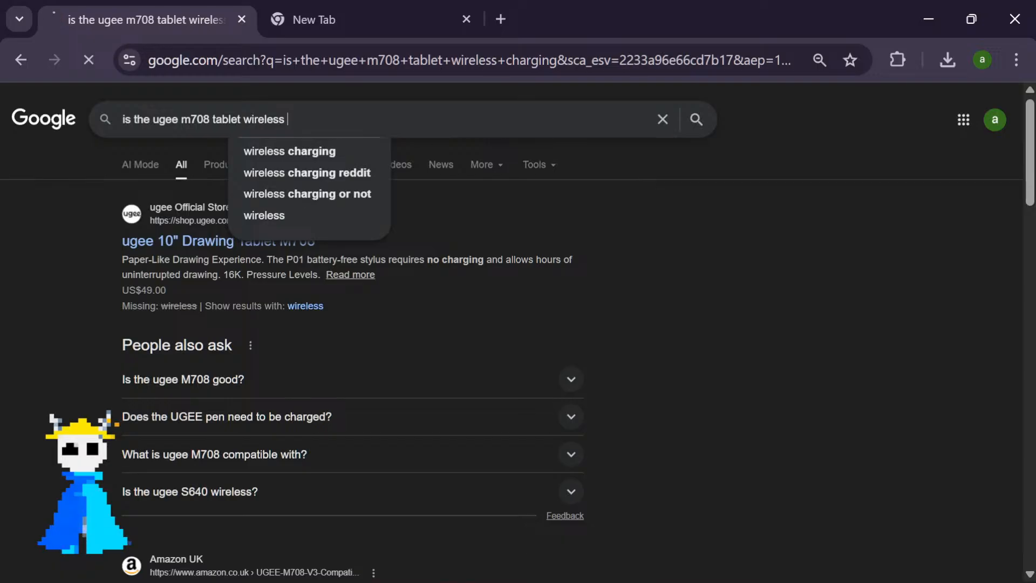
key(Return)
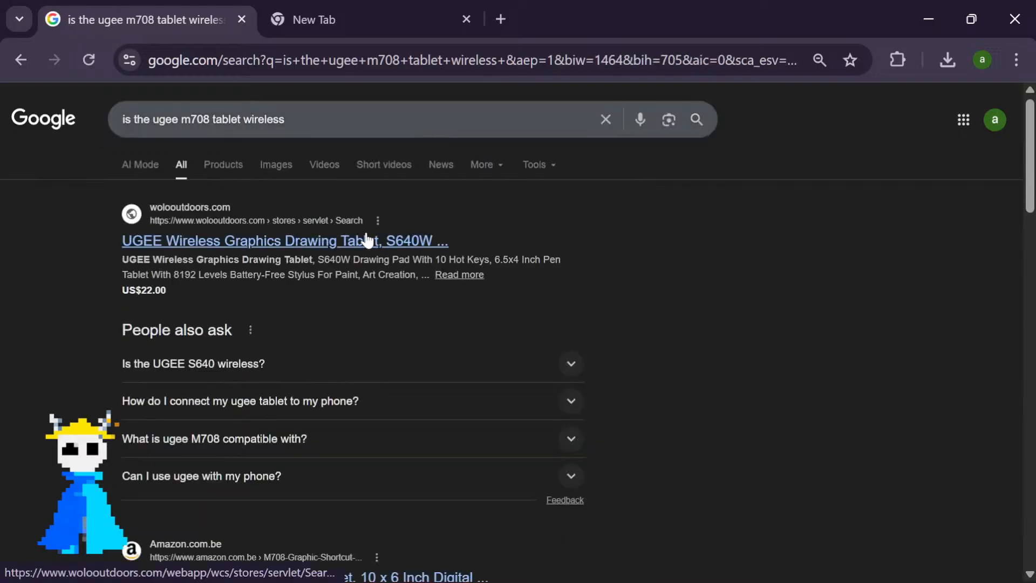
Open the ugee.com result "M708 Drawing Tablet for Beginners"
scroll(323, 226, down, 5)
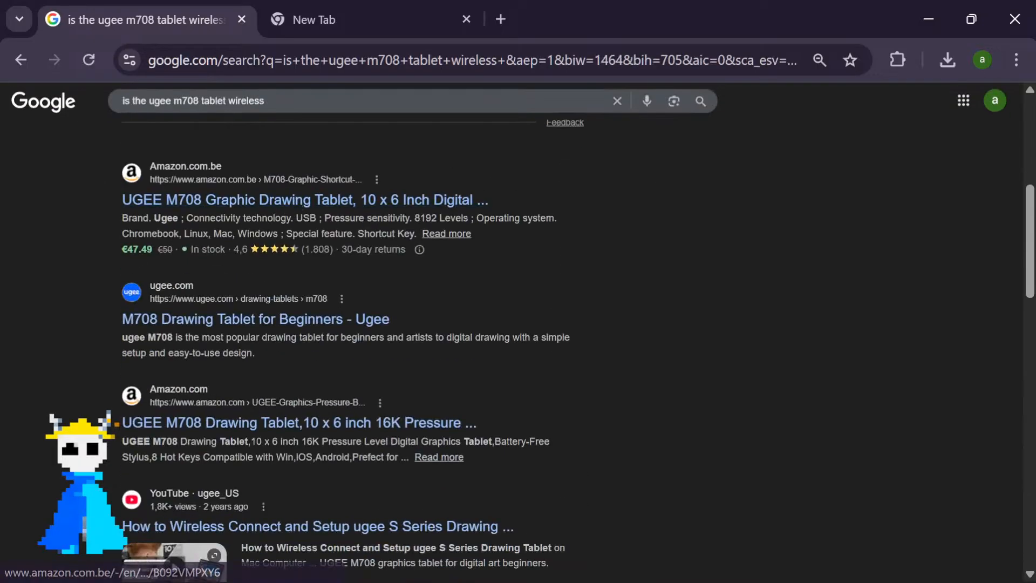
click(170, 286)
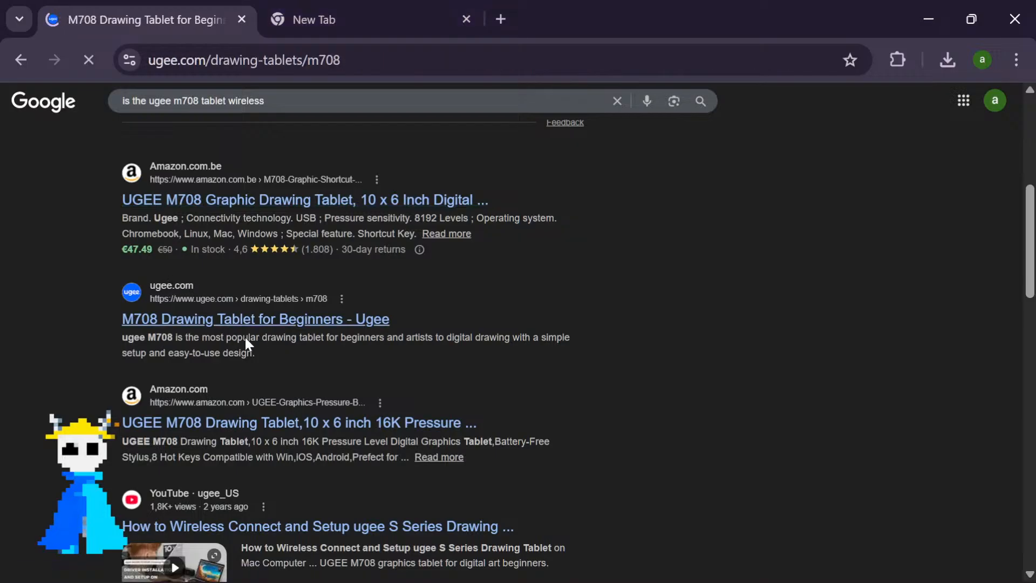
Play the M708 Pen Tablet promo video on the ugee product page, pausing and resuming it briefly
scroll(437, 345, down, 5)
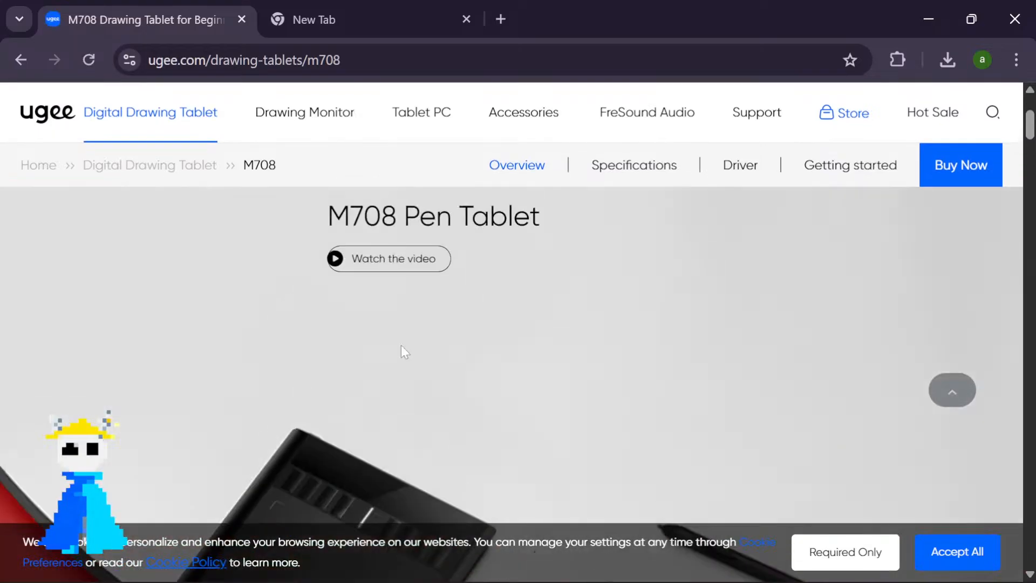
click(380, 259)
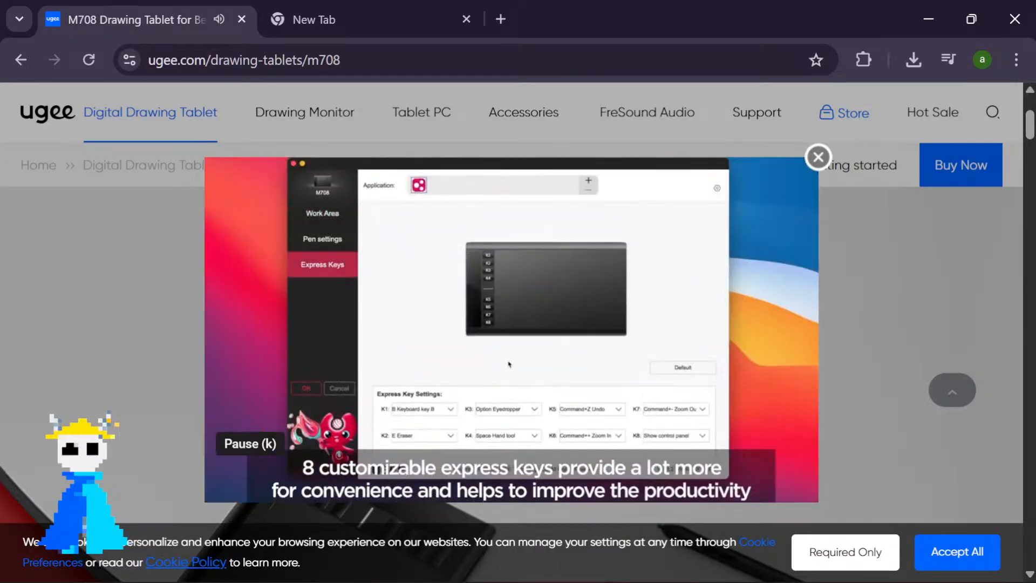
key(space)
key(space)
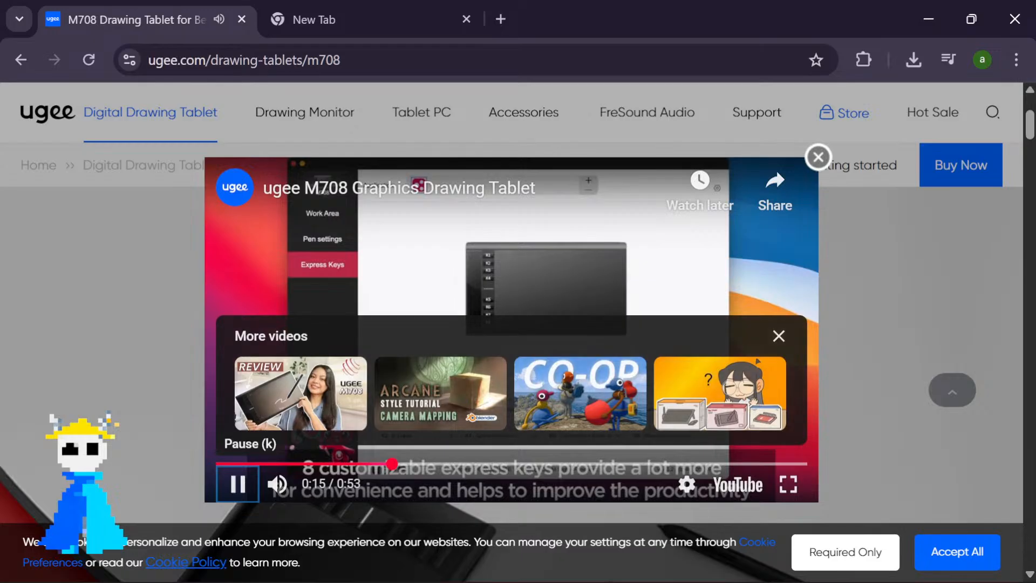
click(504, 331)
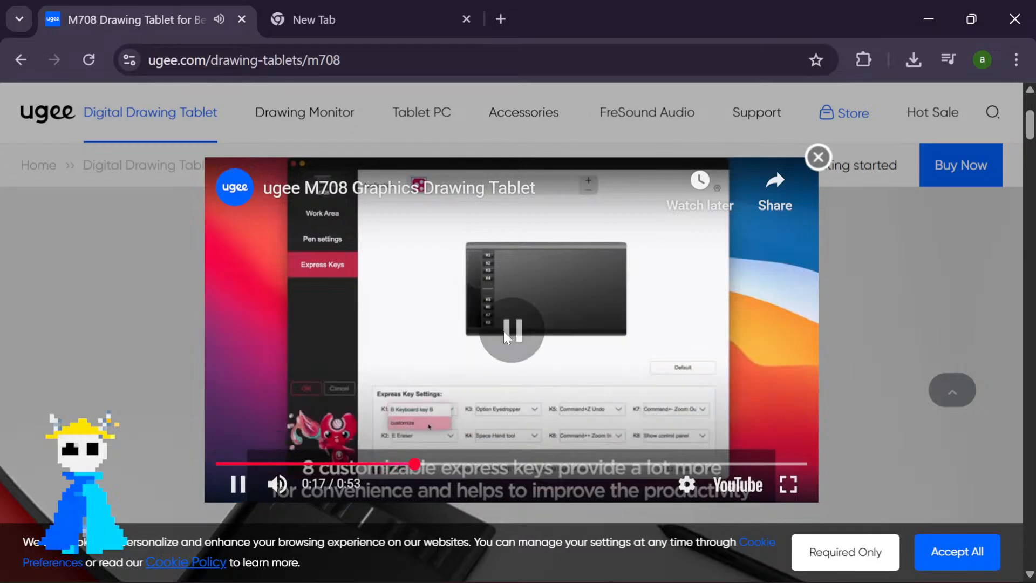
click(496, 273)
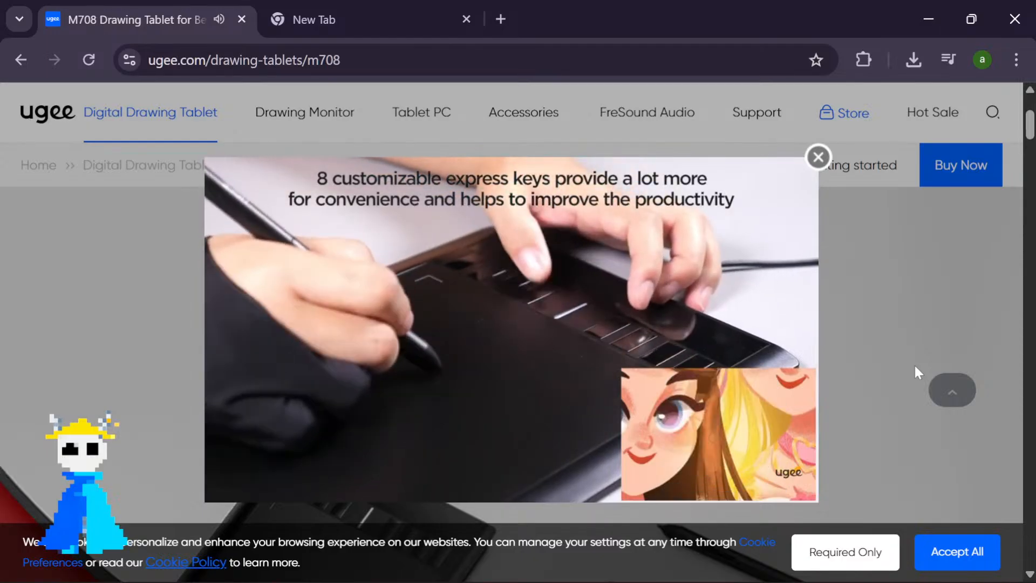
Close leftover background windows, including the Snipping Tool, while the product video keeps playing
mouse_move(580, 550)
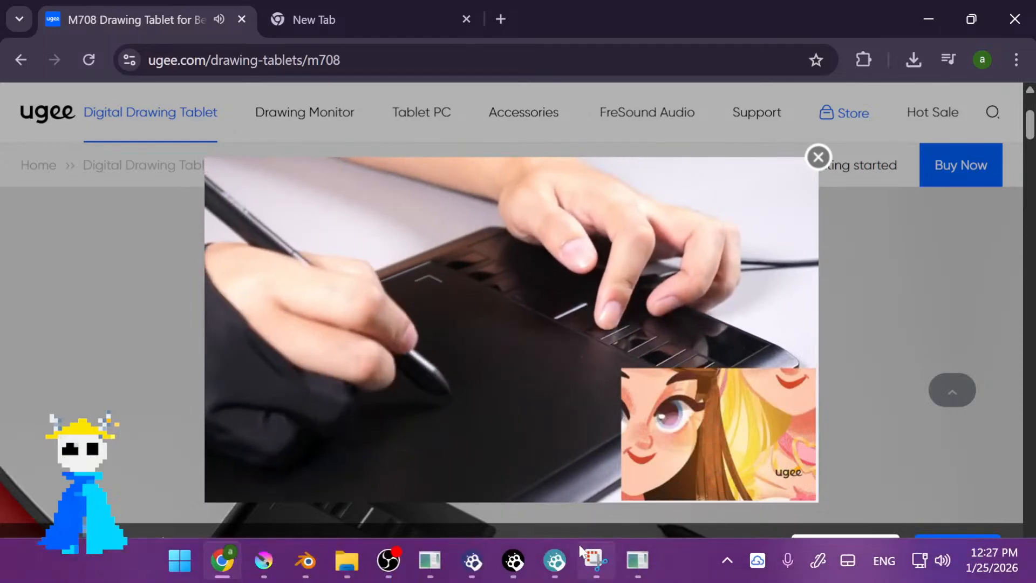
right_click(637, 559)
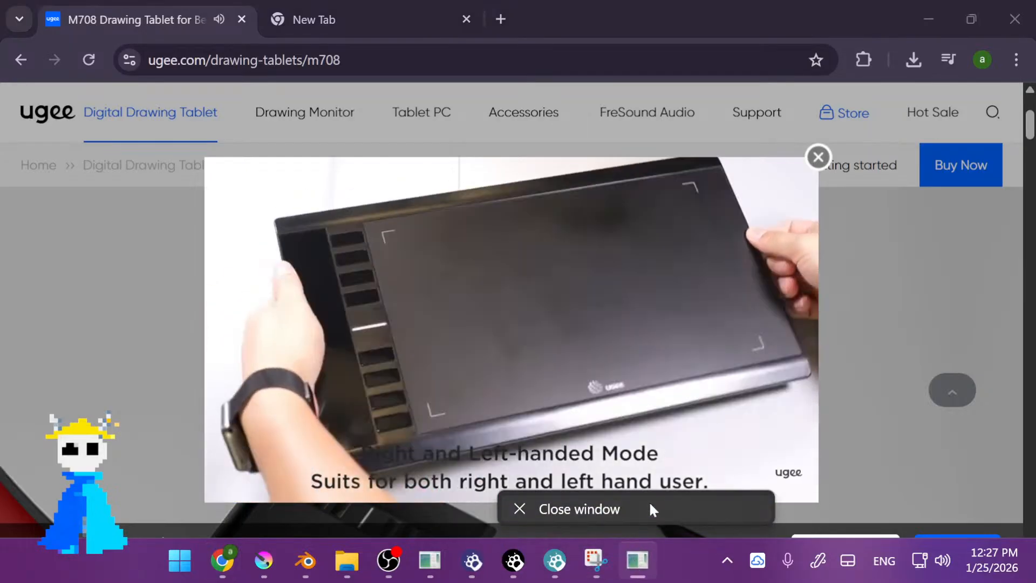
click(650, 509)
right_click(616, 559)
click(613, 506)
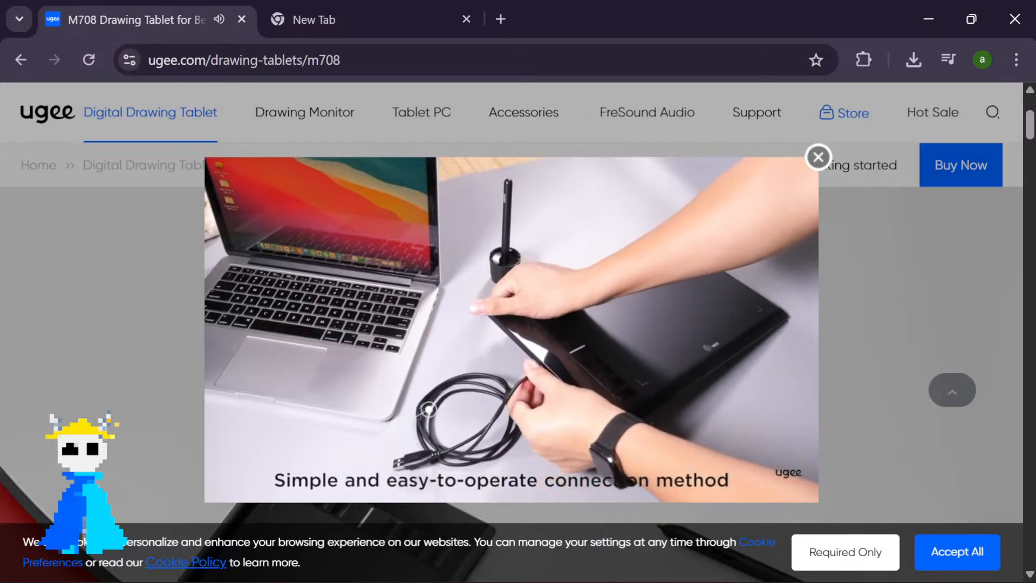
Launch the ugeeTablet driver app to check the tablet's connection, and return to the browser
key(super)
text(ugeeTablet)
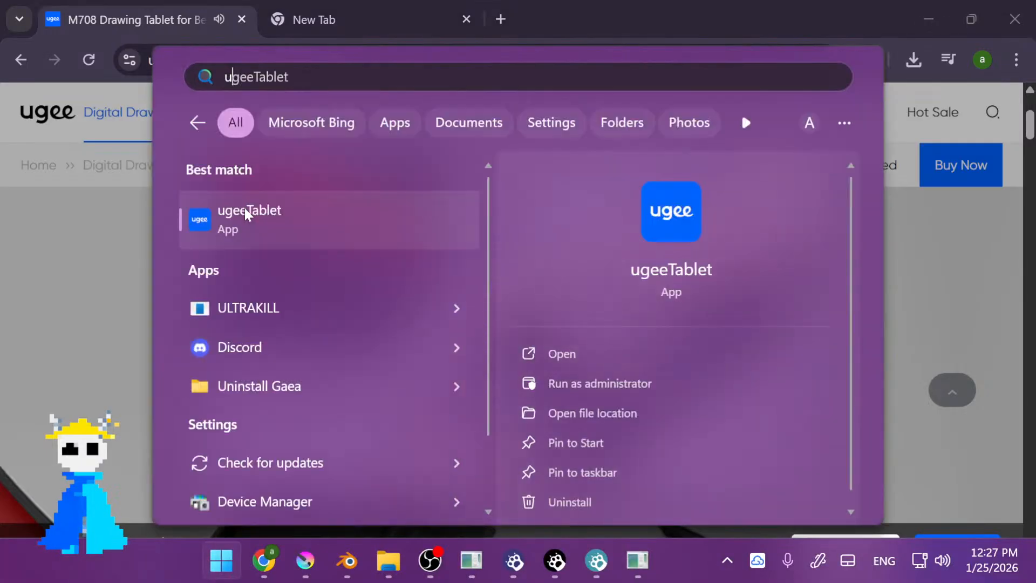
click(245, 208)
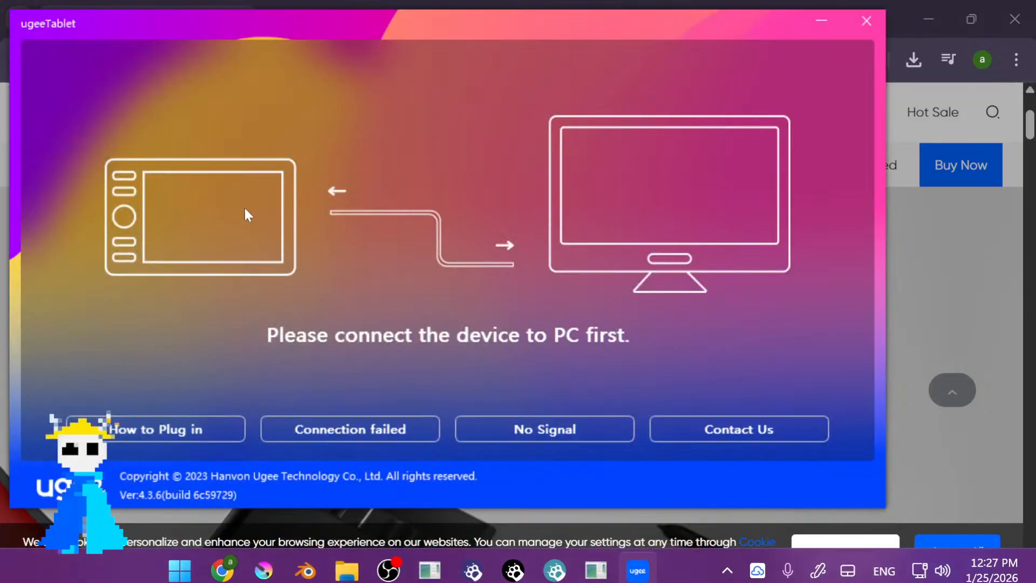
click(1033, 488)
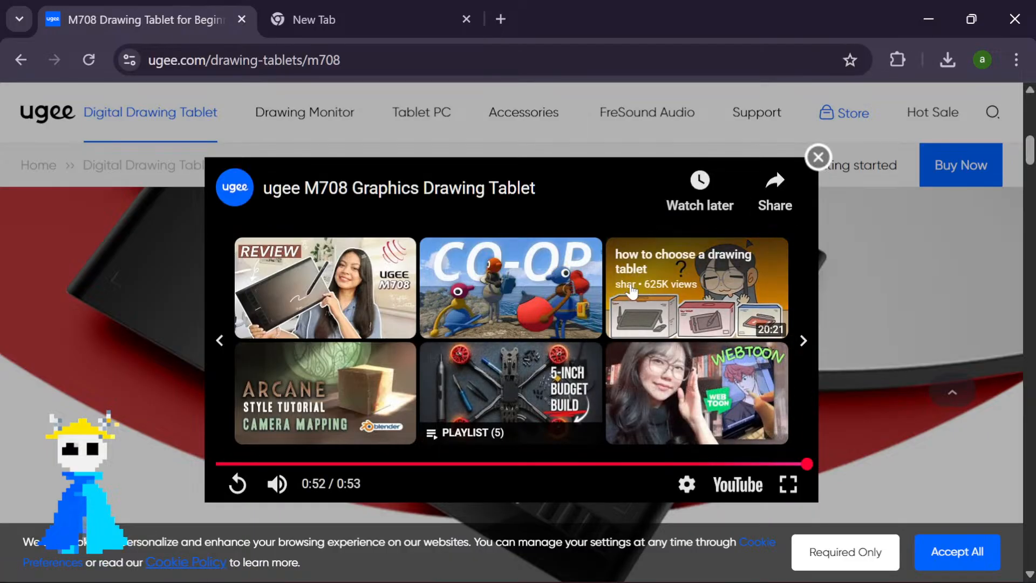
Open the suggested video "Arcane Tutorial Part 2" on YouTube, skip past its ad and pause it
click(385, 418)
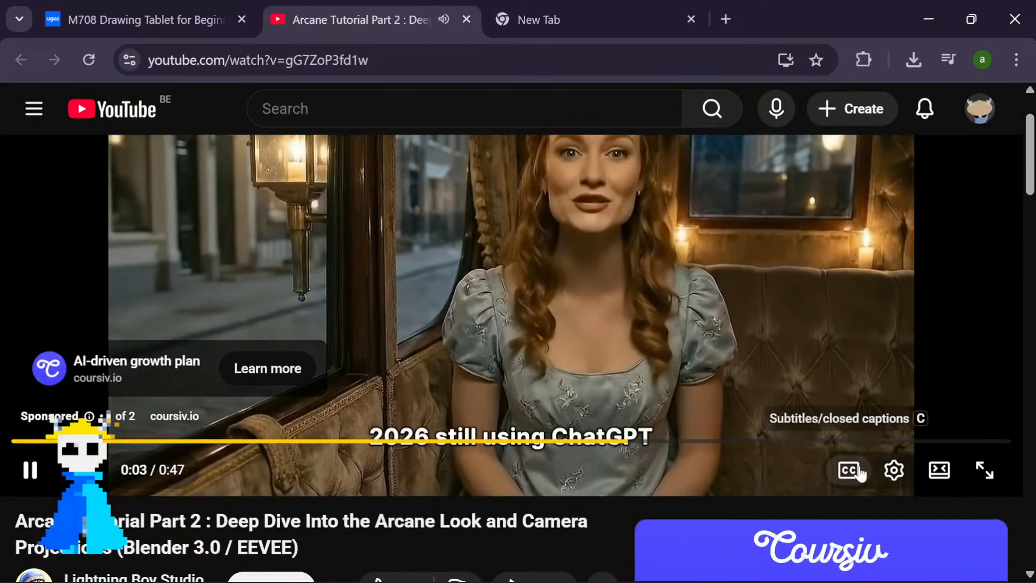
click(947, 475)
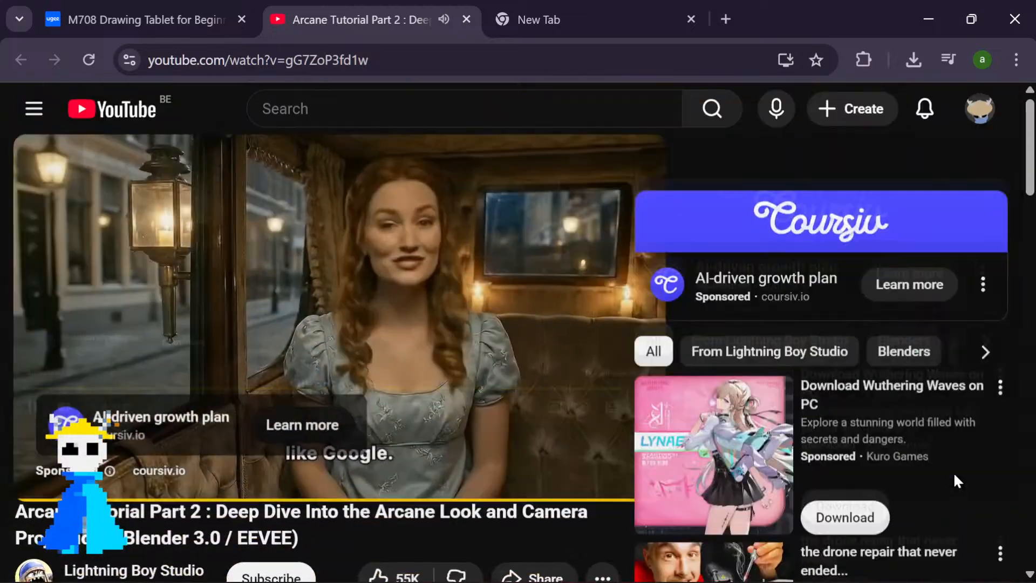
click(550, 402)
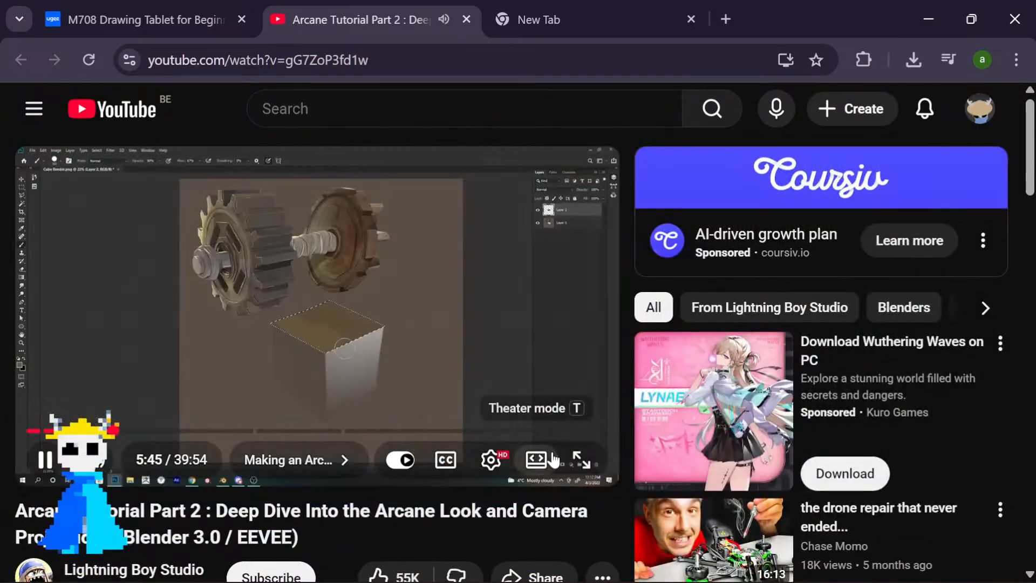
click(425, 339)
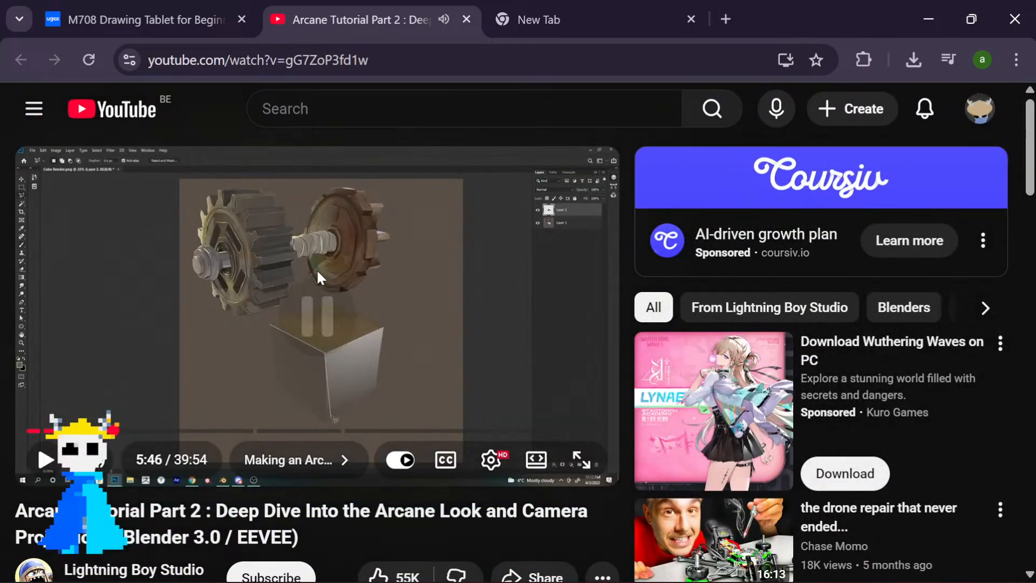
Return to the ugee M708 page, close its video player and read through the product overview
click(86, 6)
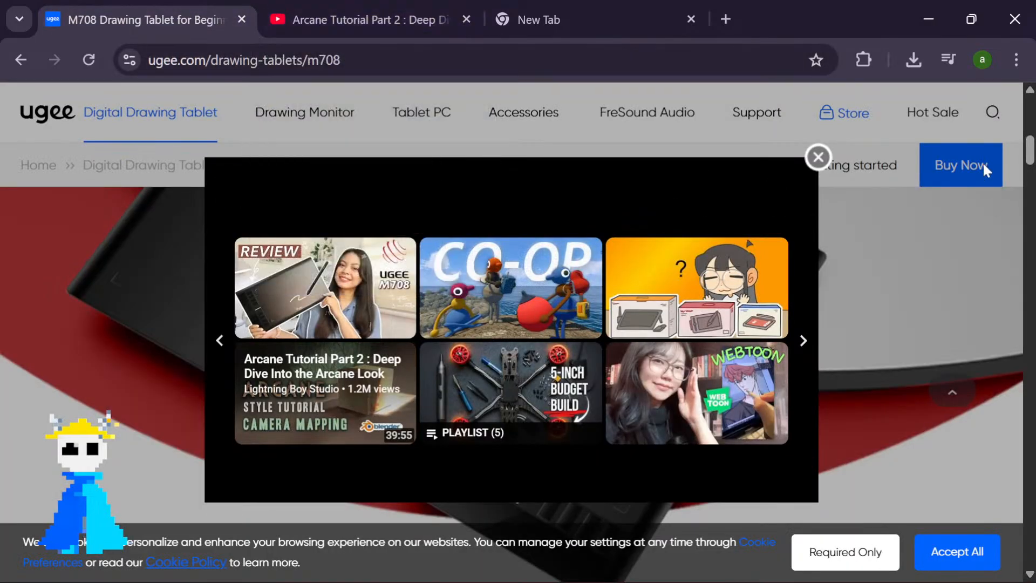
click(829, 158)
scroll(804, 261, down, 10)
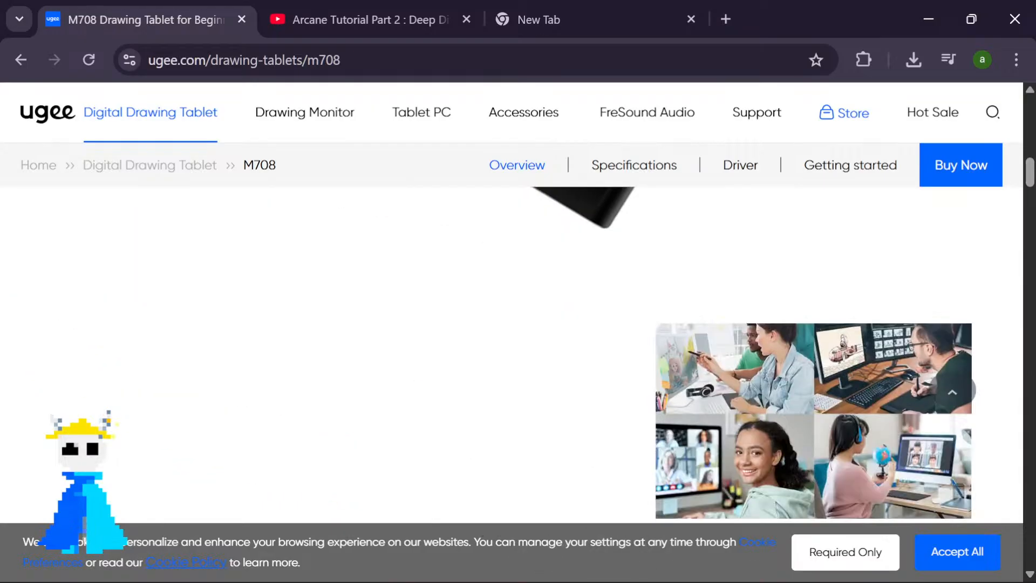
scroll(646, 325, down, 12)
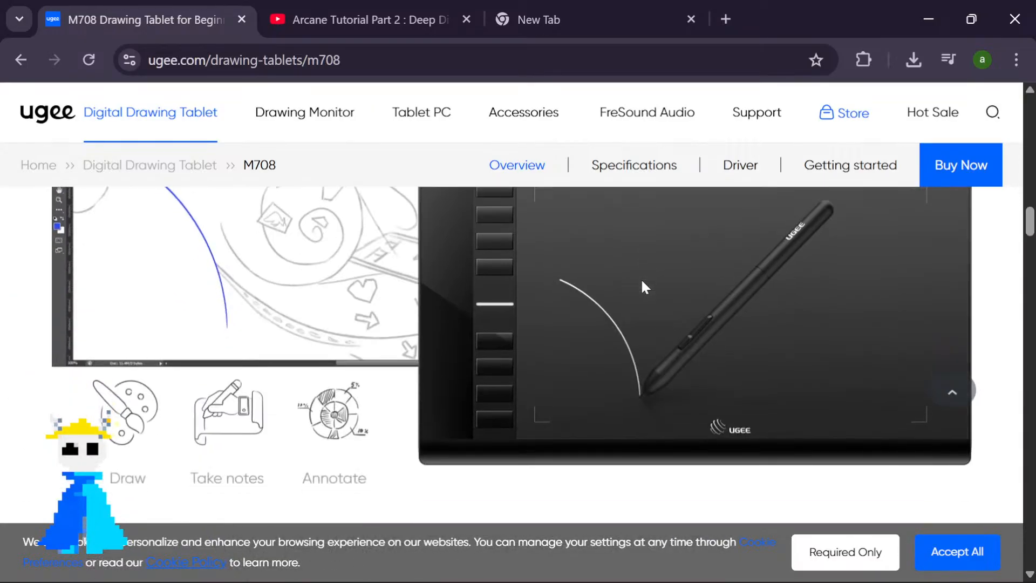
scroll(621, 322, down, 10)
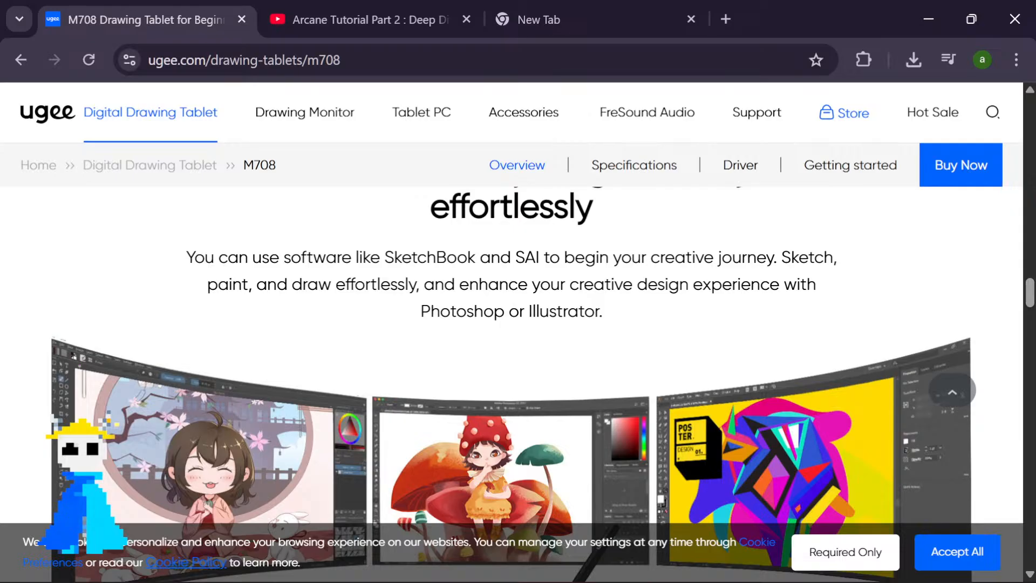
key(ctrl+z)
key(super)
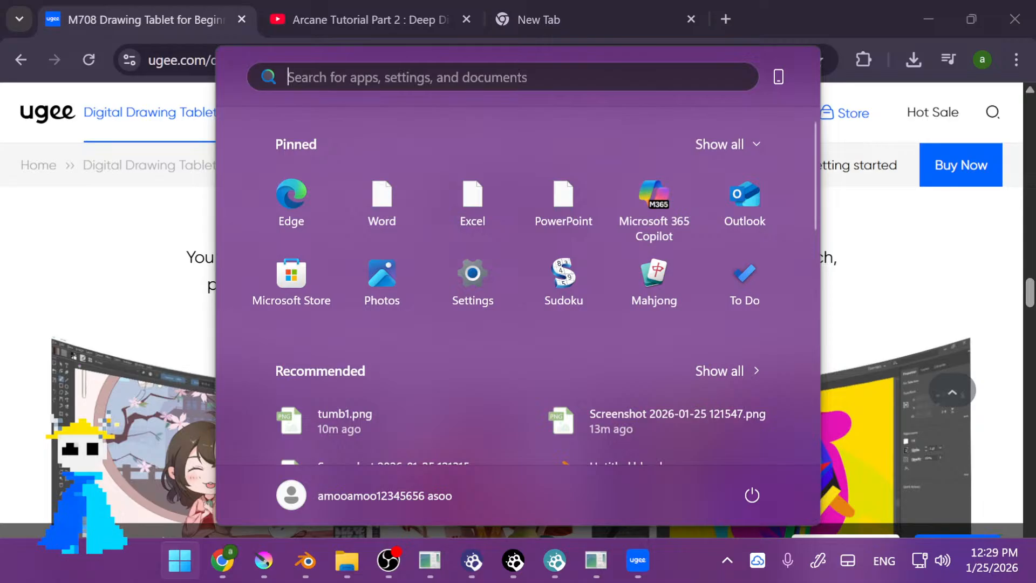
key(super)
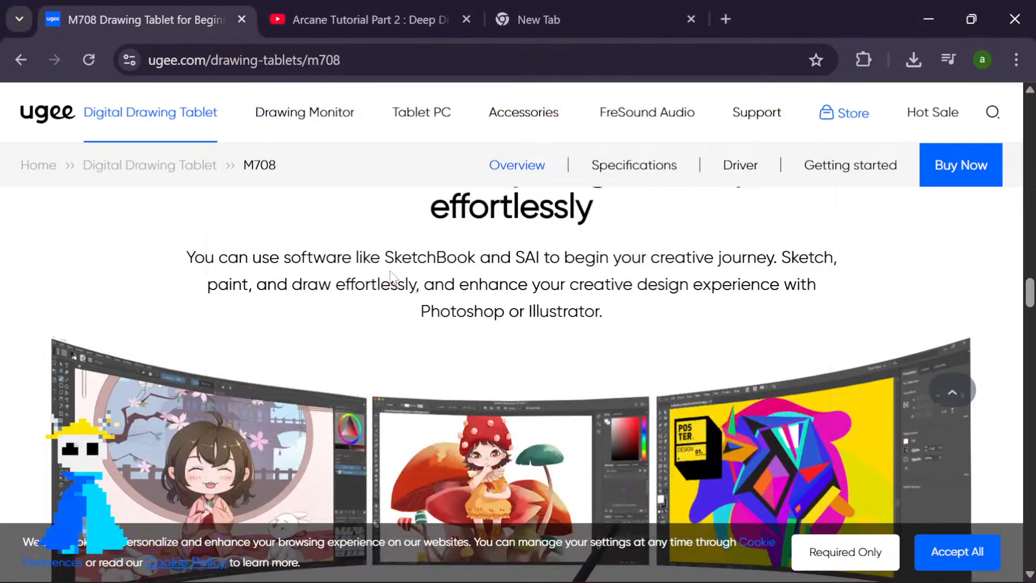
Return to the Arcane tutorial video, check the M708's shortcut keys in the ugeeTablet app and close that window
click(383, 8)
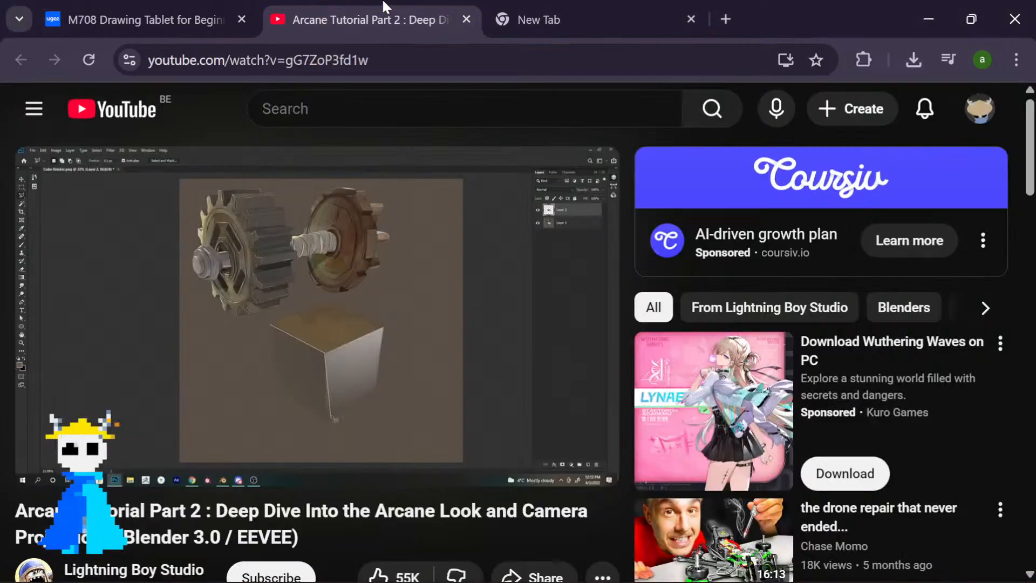
mouse_move(319, 575)
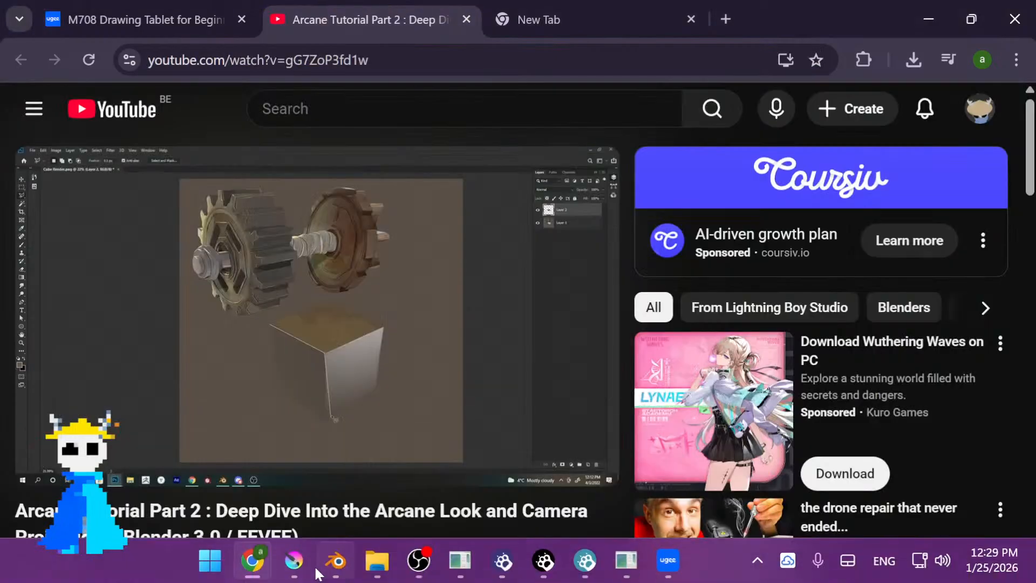
click(668, 573)
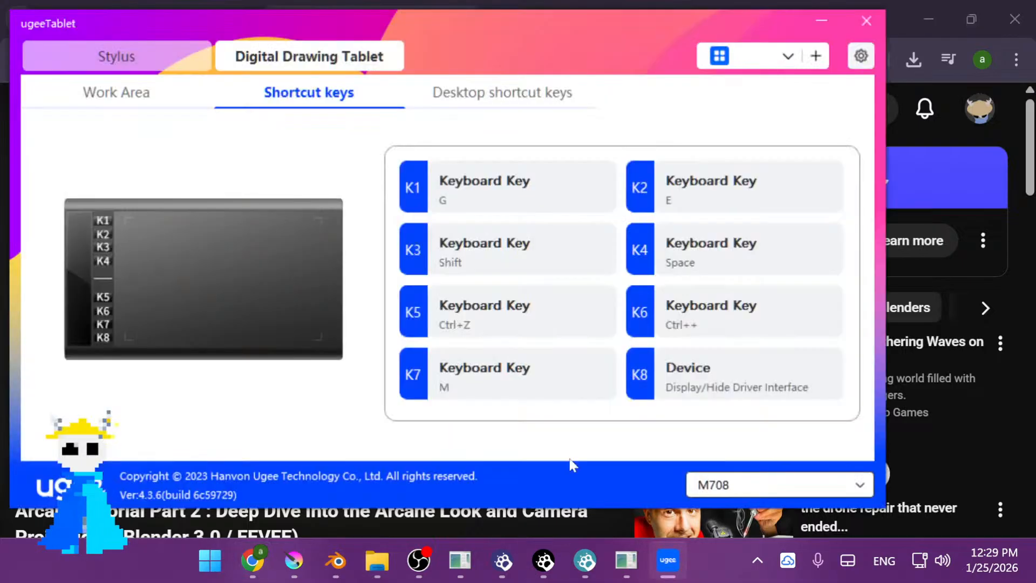
click(859, 22)
Switch to Krita, reset the canvas rotation to 0° and frame the cube reference image at 25% zoom
mouse_move(409, 577)
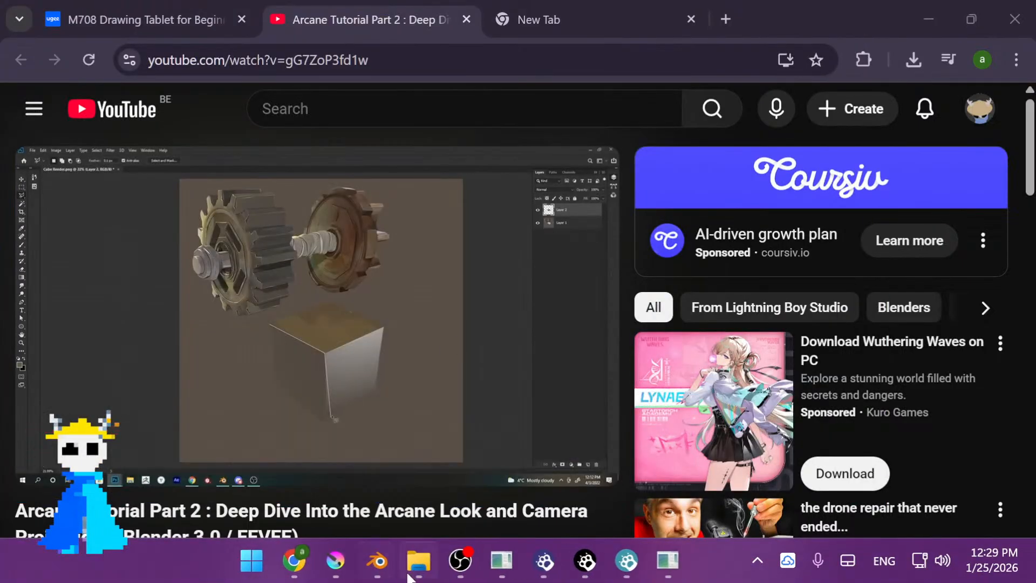
click(336, 561)
scroll(661, 355, down, 3)
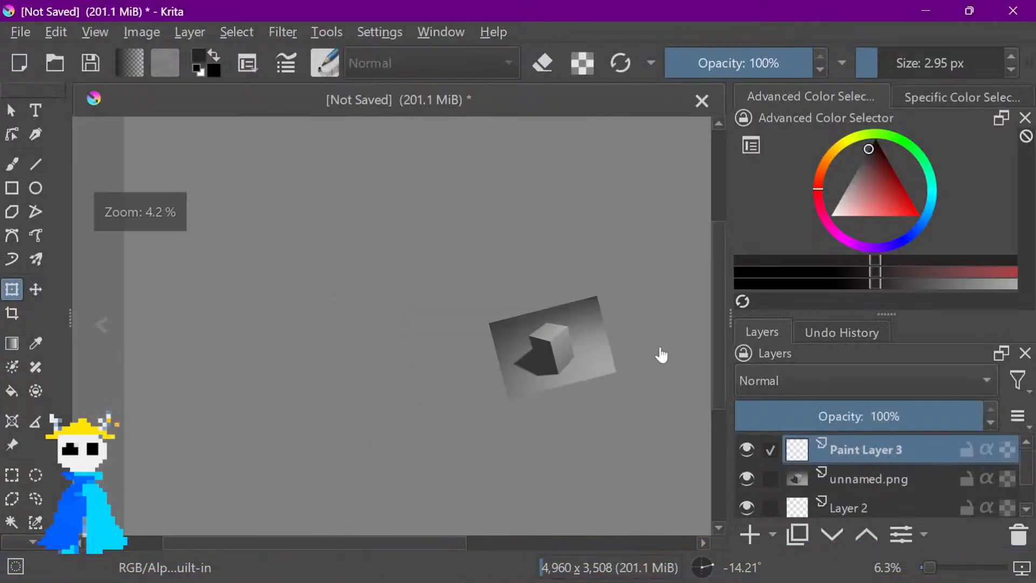
click(612, 323)
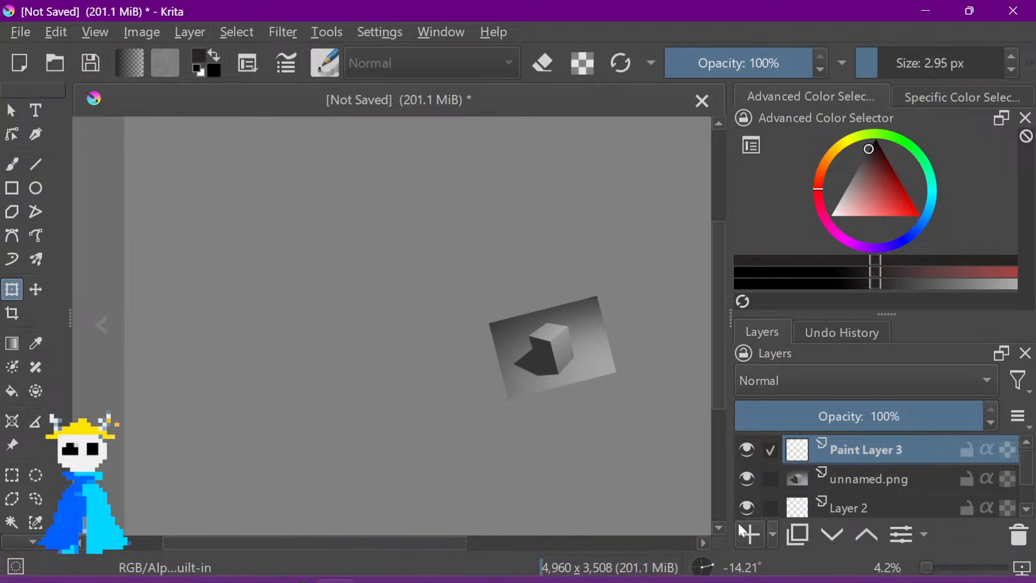
click(706, 567)
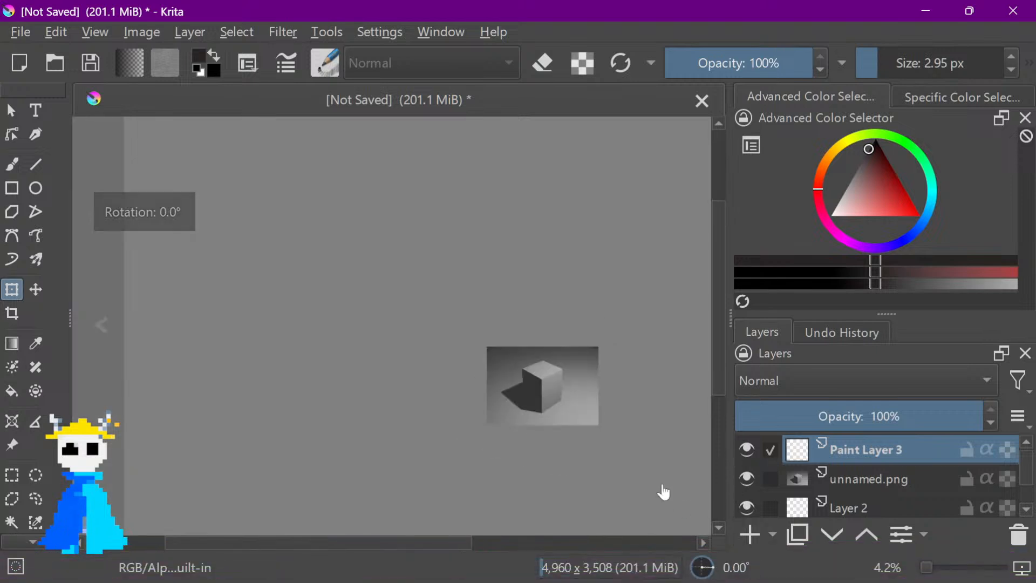
scroll(384, 201, up, 6)
scroll(348, 164, down, 1)
drag(362, 167, 645, 452)
scroll(519, 370, up, 1)
scroll(515, 368, down, 1)
drag(504, 362, 546, 387)
scroll(549, 391, up, 1)
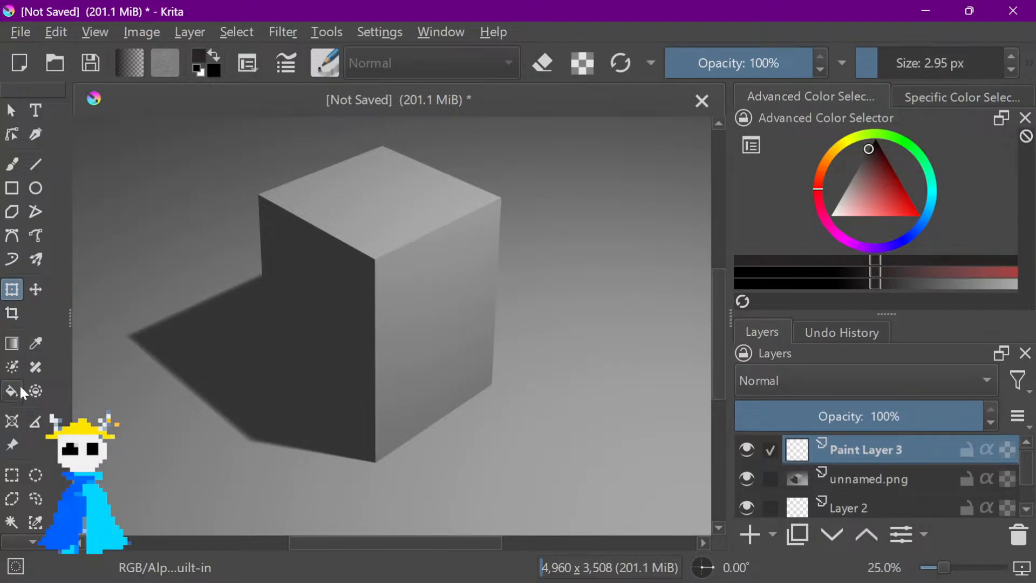
click(286, 63)
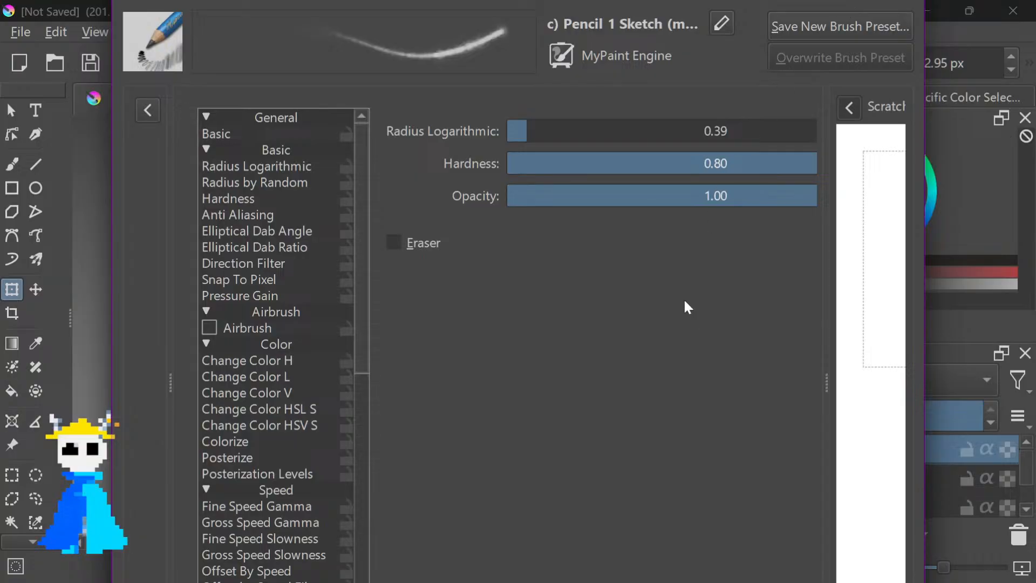
key(super)
key(super)
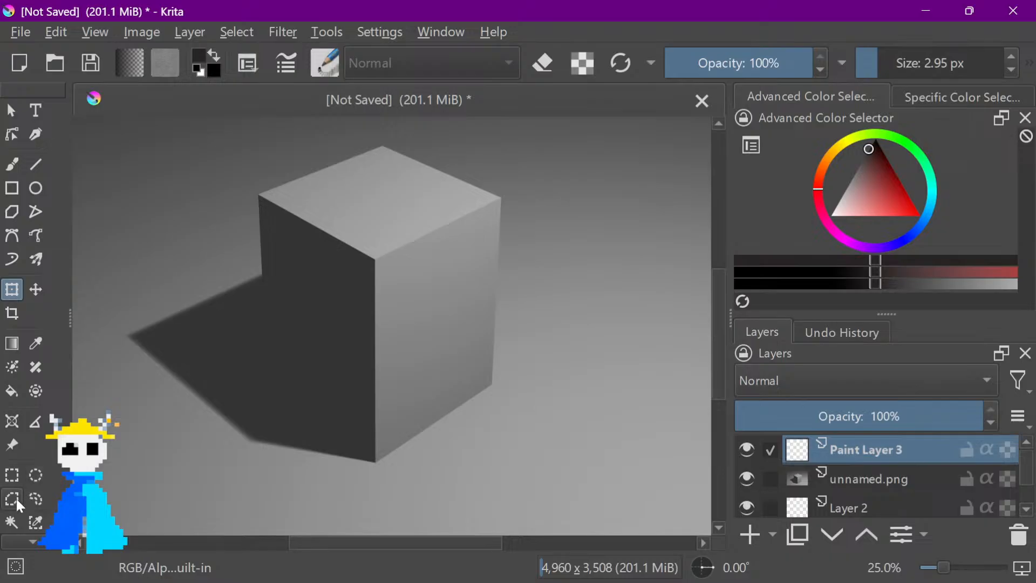
Outline the cube's light front-right side face with a polygonal selection on Paint Layer 3
click(16, 501)
click(375, 447)
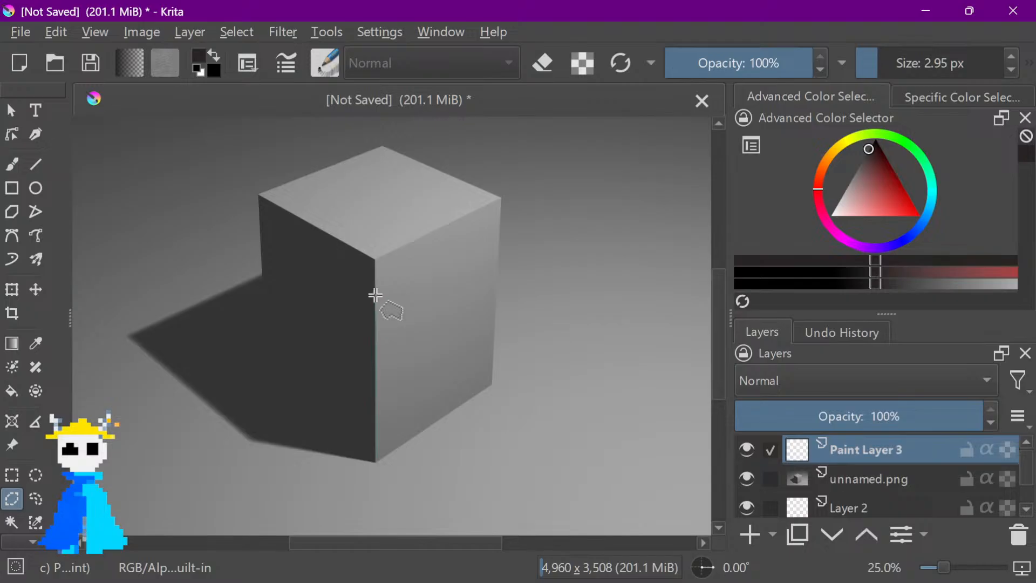
click(376, 260)
click(500, 199)
click(492, 380)
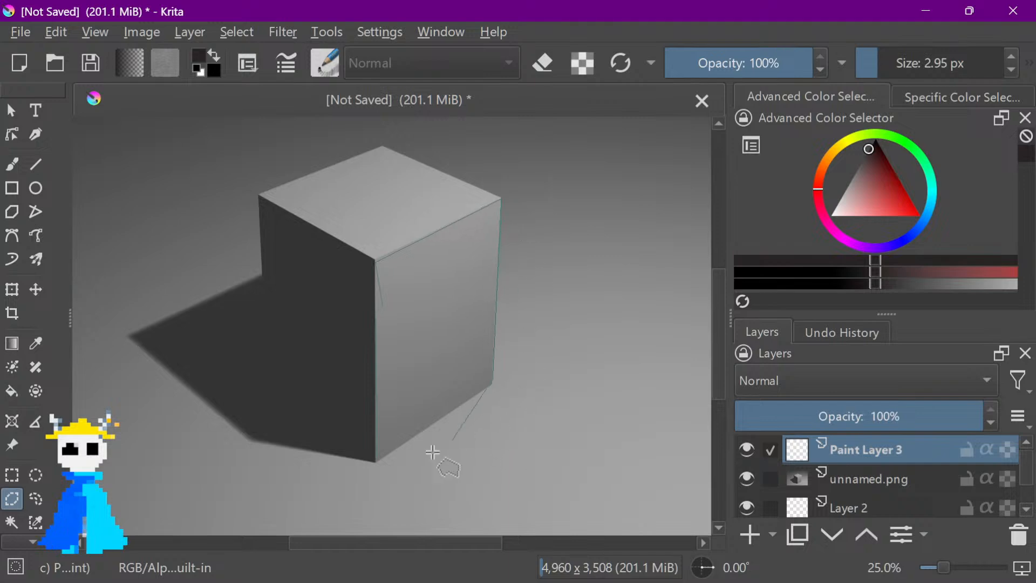
click(378, 461)
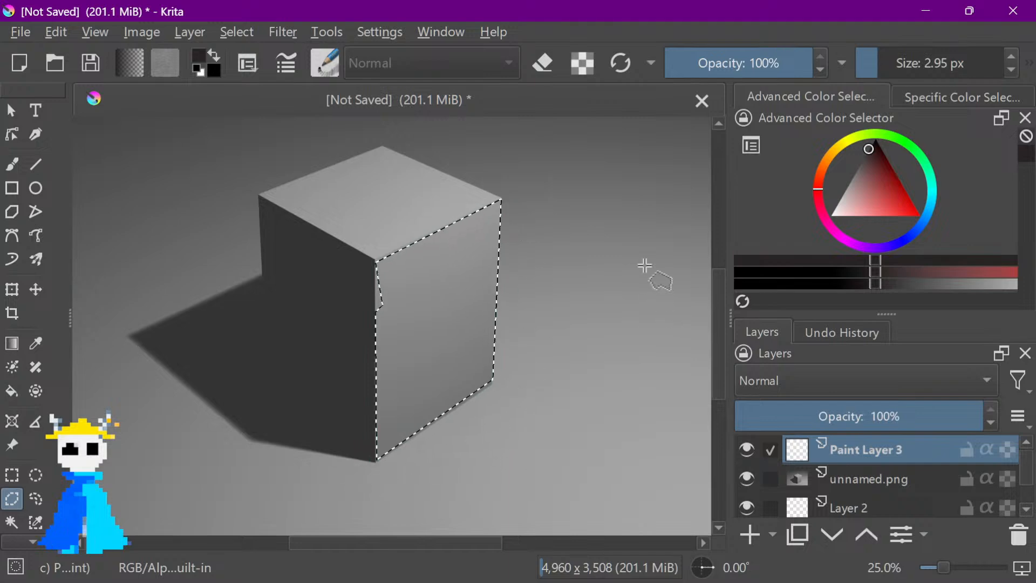
Show all brush presets and choose the Basic-1 brush
click(324, 63)
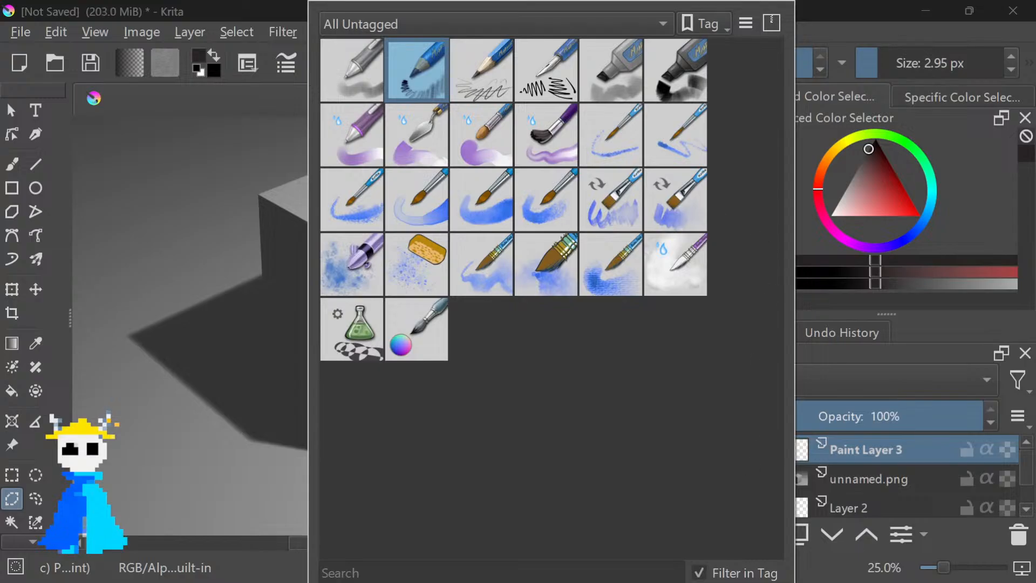
click(536, 24)
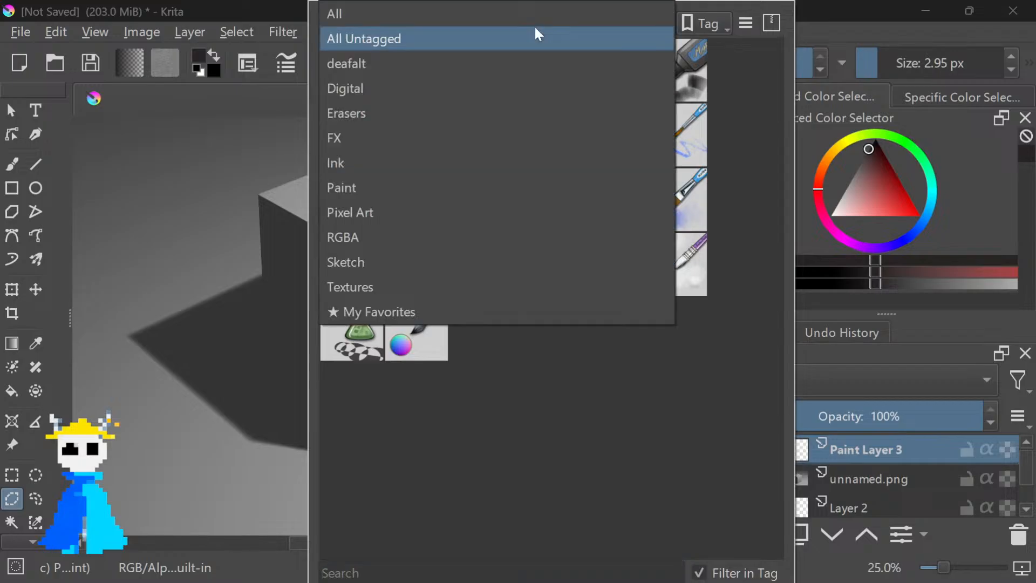
click(477, 66)
click(469, 34)
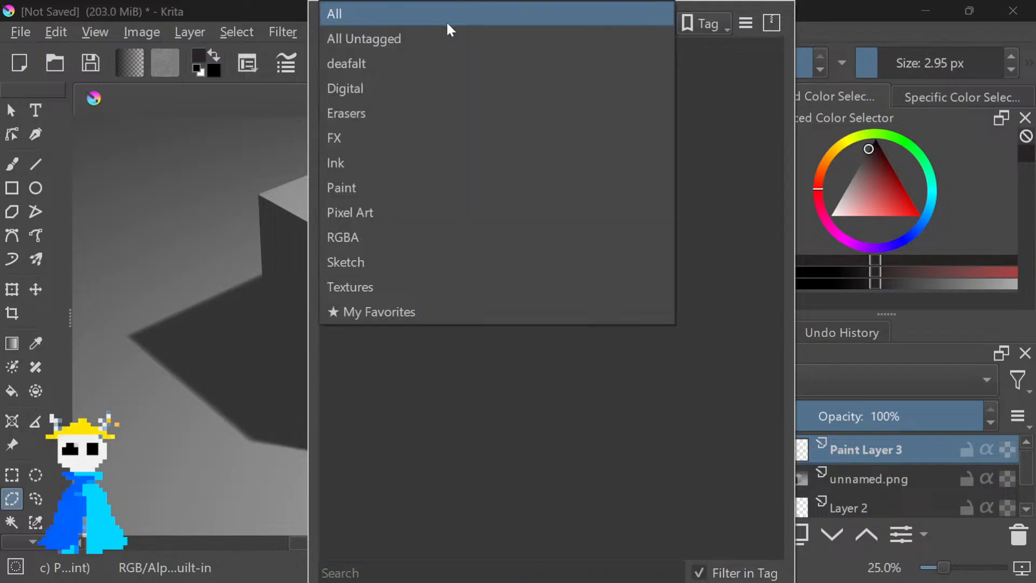
click(446, 20)
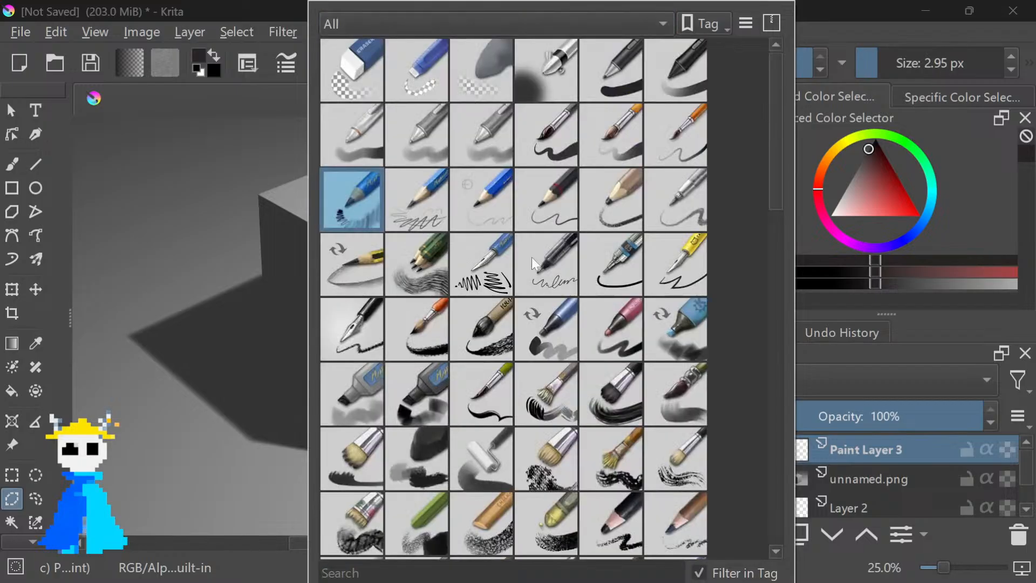
click(625, 73)
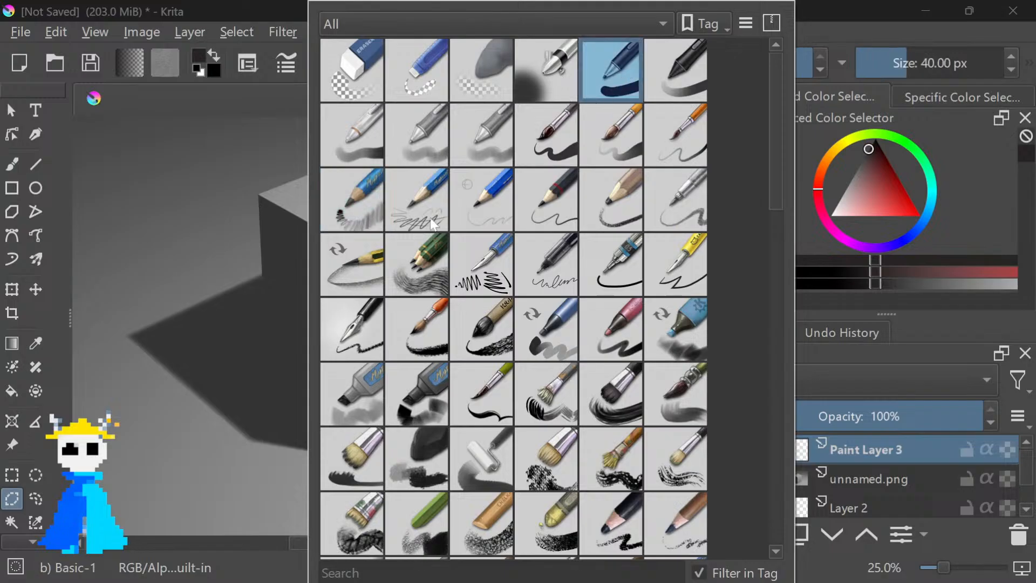
click(229, 188)
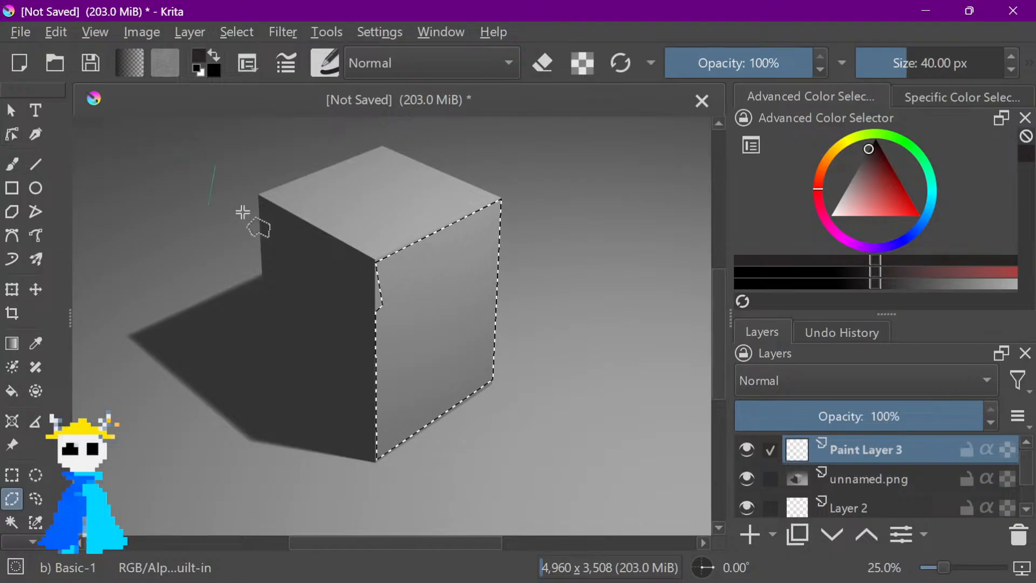
key(g)
key(e)
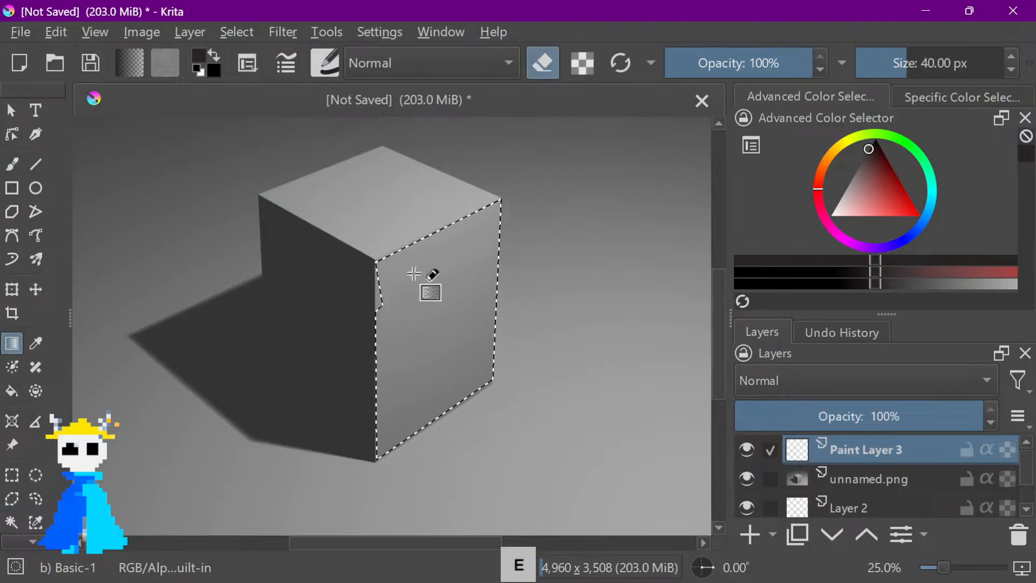
key(shift)
key(space)
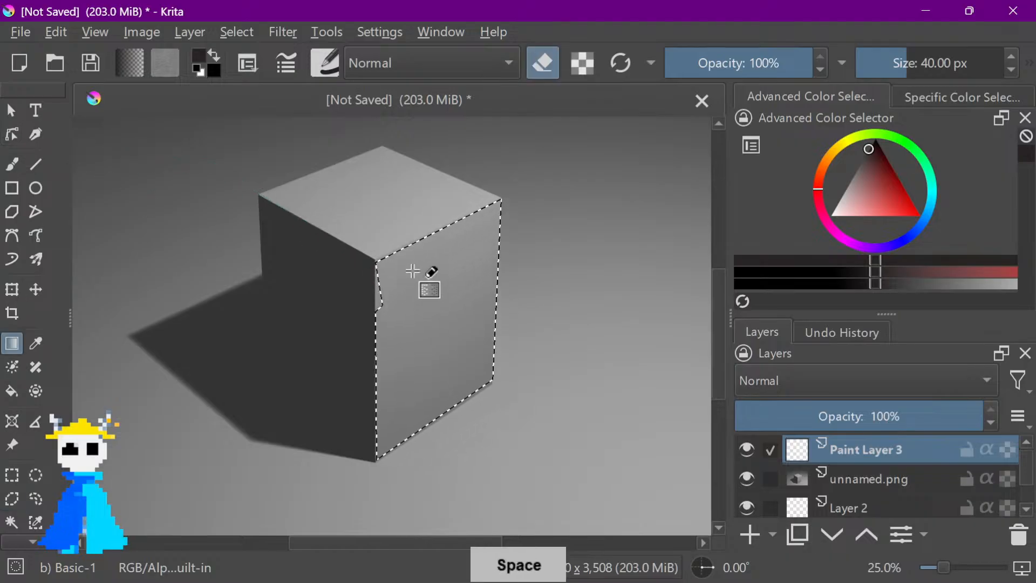
key(ctrl+z)
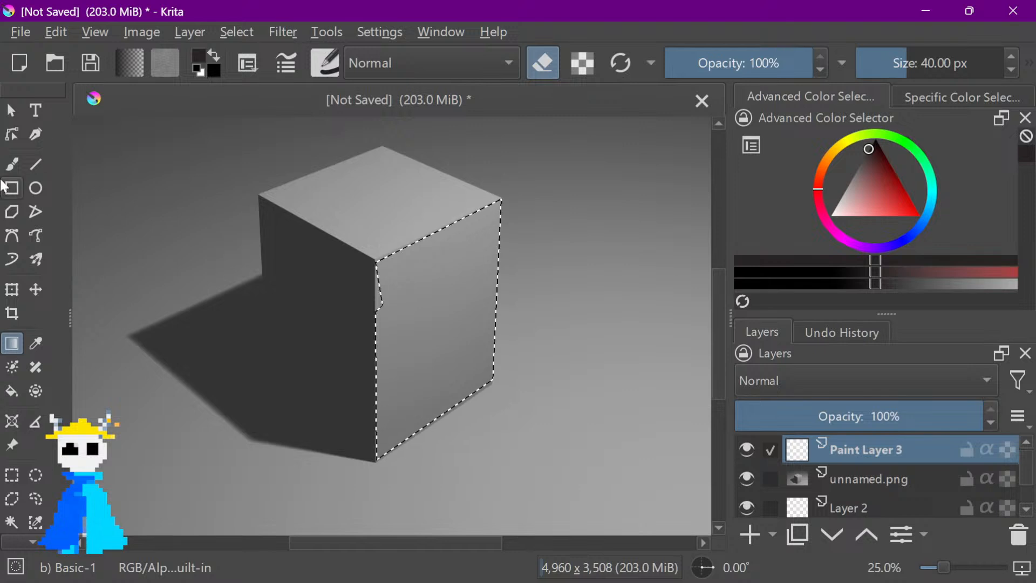
click(12, 163)
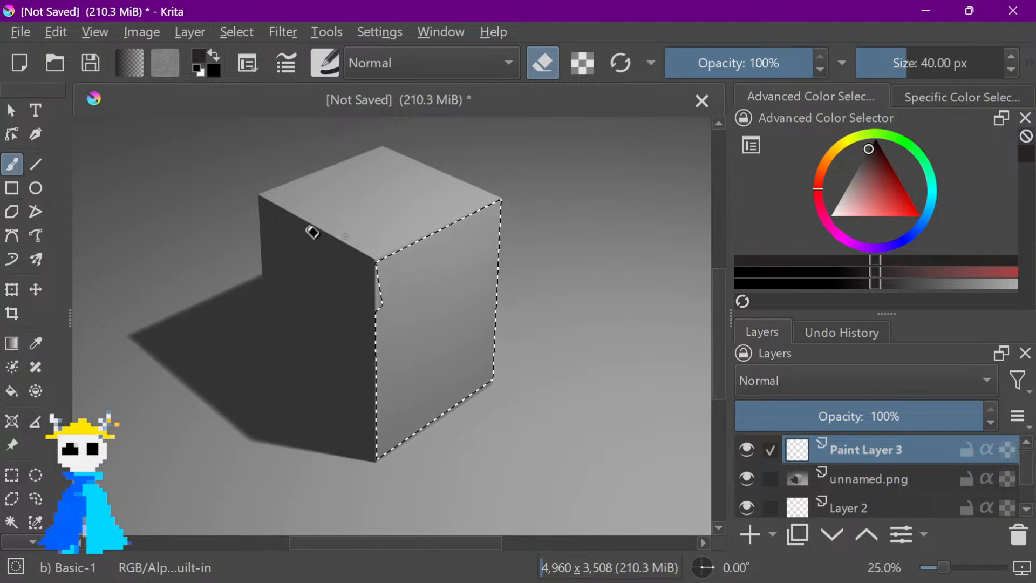
click(14, 396)
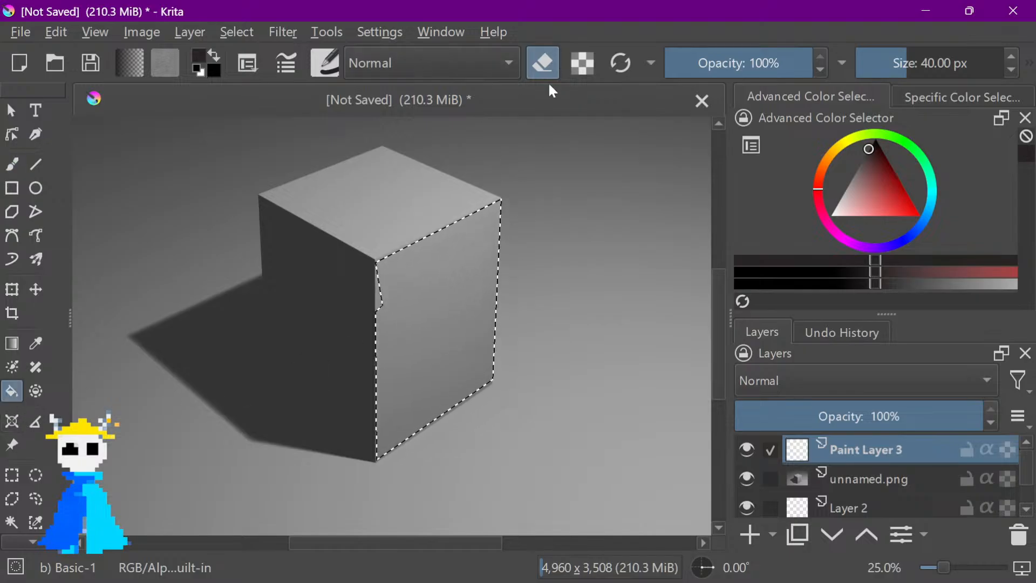
click(542, 63)
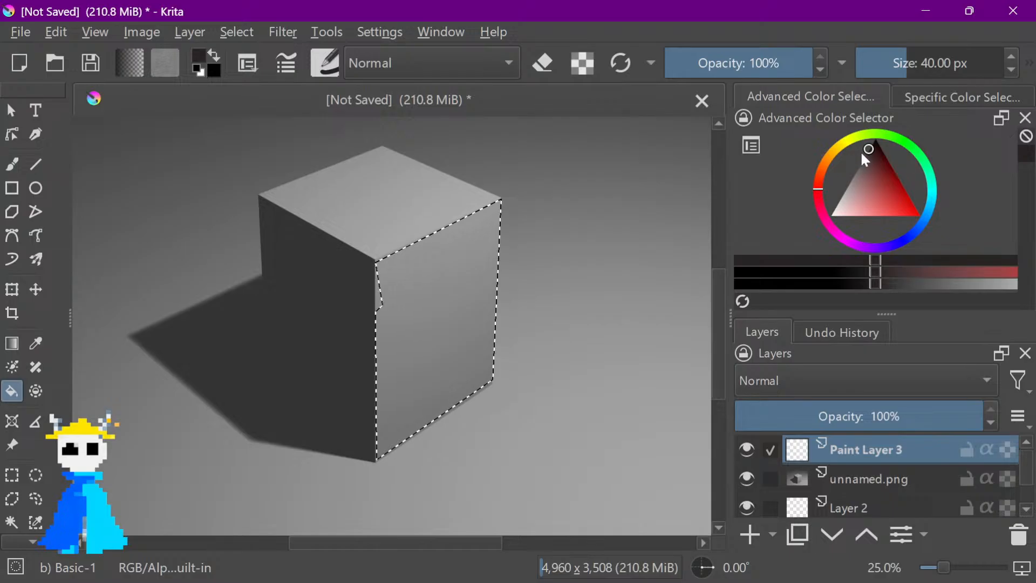
Switch to File Explorer and select Screenshot 2026-01-25 121547.png in the Screenshots folder
key(super)
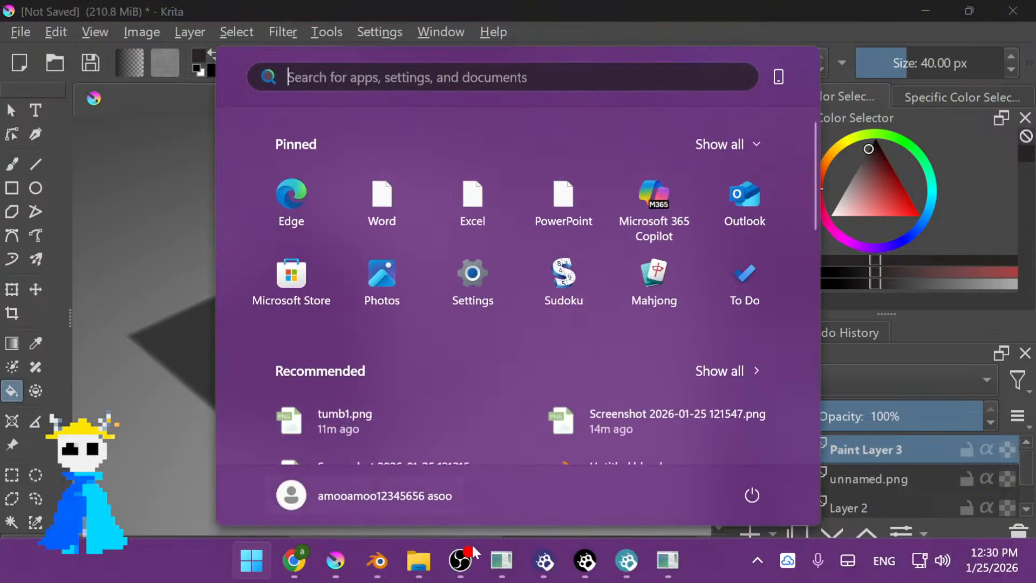
click(295, 562)
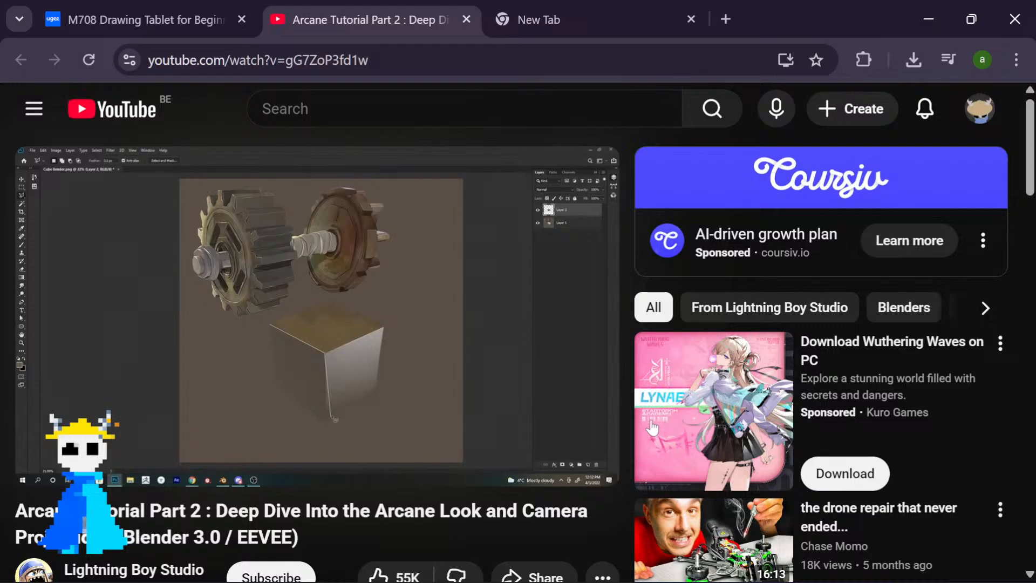
key(super)
click(419, 563)
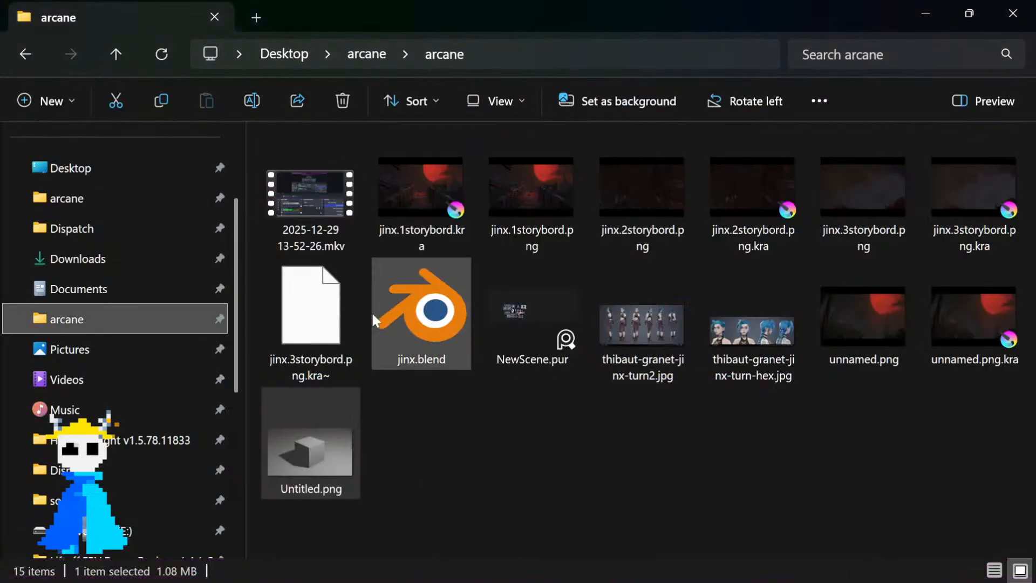
scroll(157, 402, down, 5)
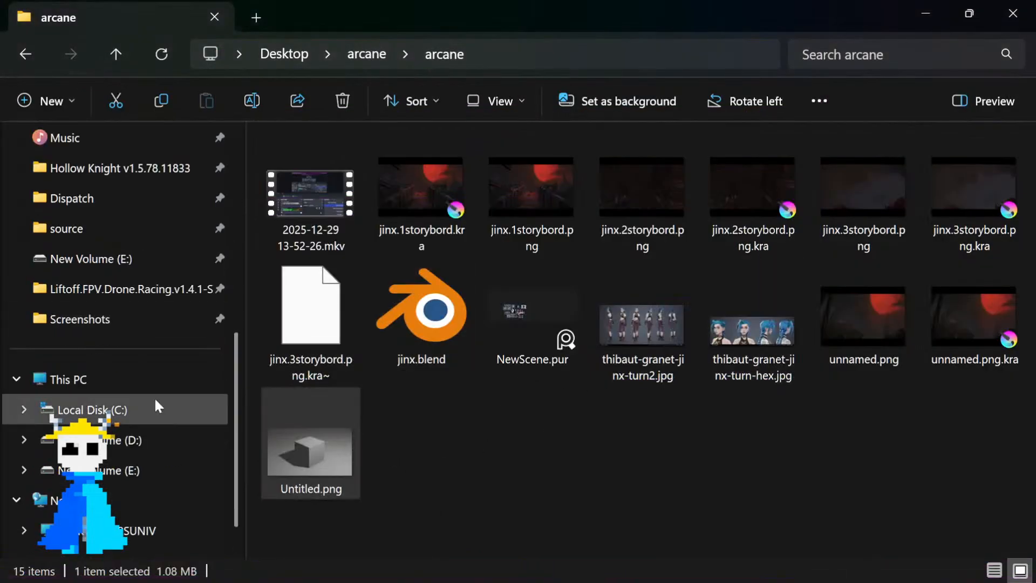
click(128, 317)
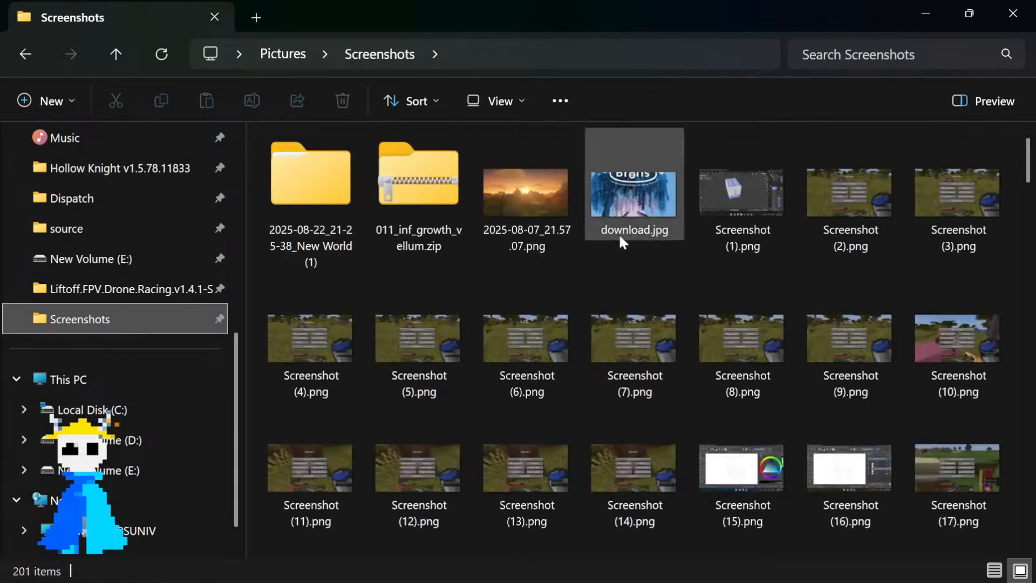
scroll(821, 479, down, 20)
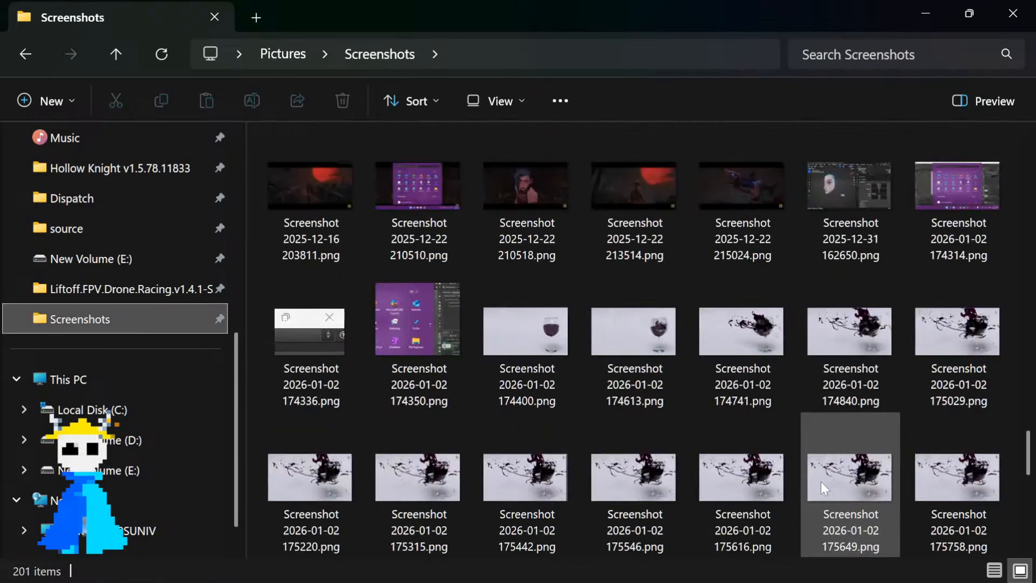
scroll(820, 481, down, 5)
click(739, 477)
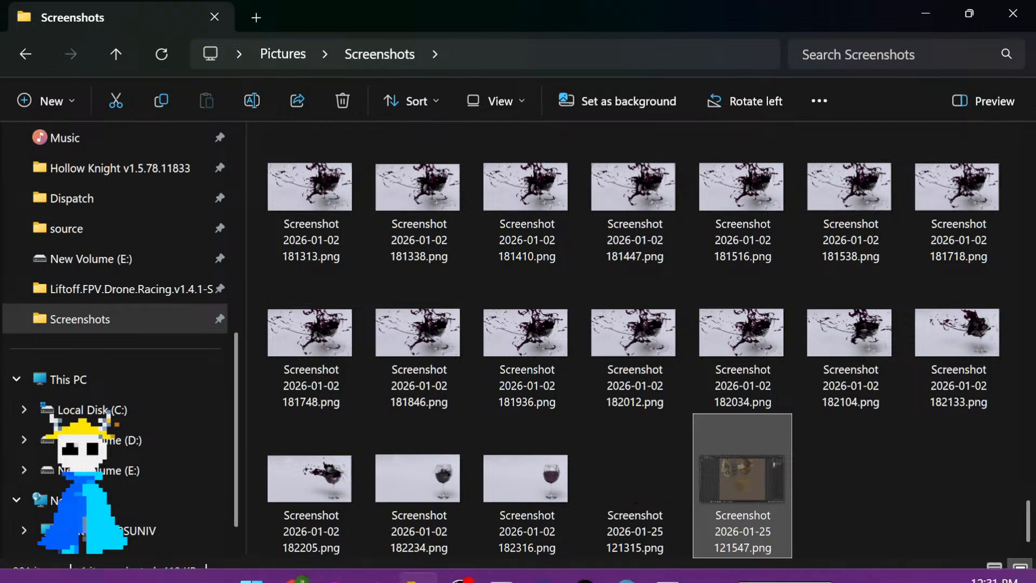
Bring the selected screenshot from File Explorer into the Krita canvas as a reference image
key(super)
drag(736, 478, 170, 345)
key(super)
key(super)
key(super)
key(super)
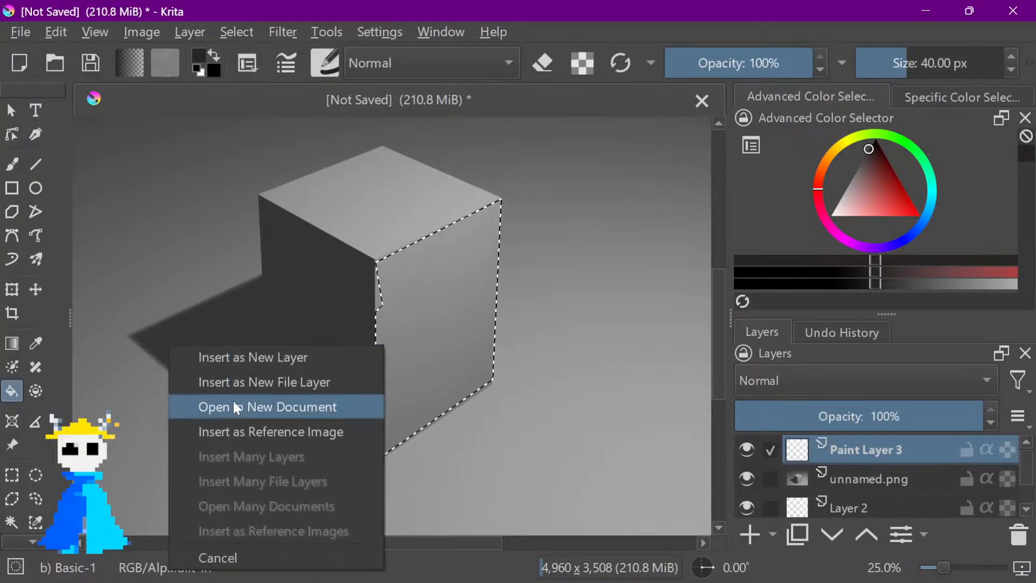
click(267, 426)
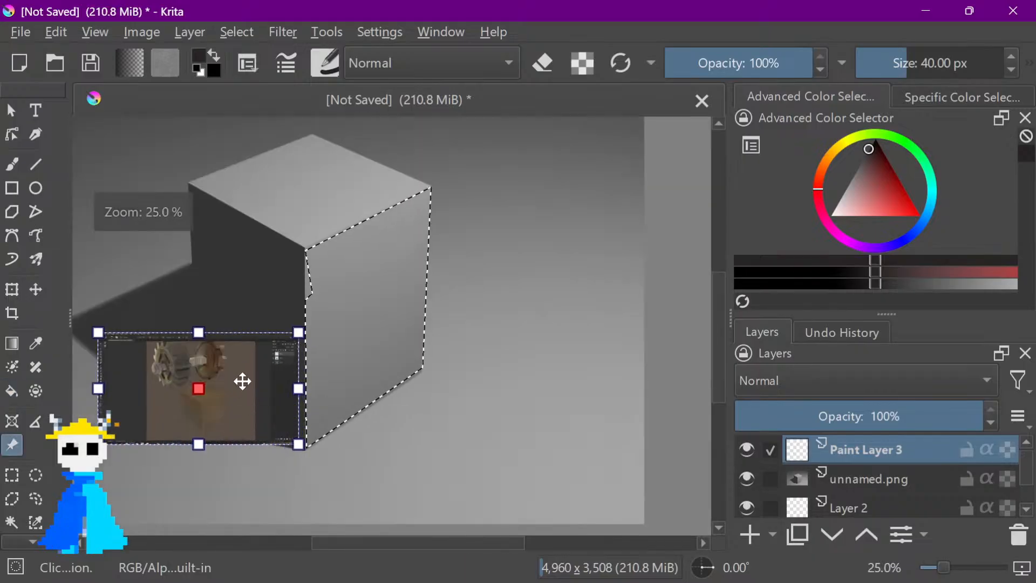
Move the gear-and-cube reference image to the empty background to the upper right of the cube
drag(241, 381, 615, 145)
drag(469, 323, 467, 407)
scroll(569, 192, up, 1)
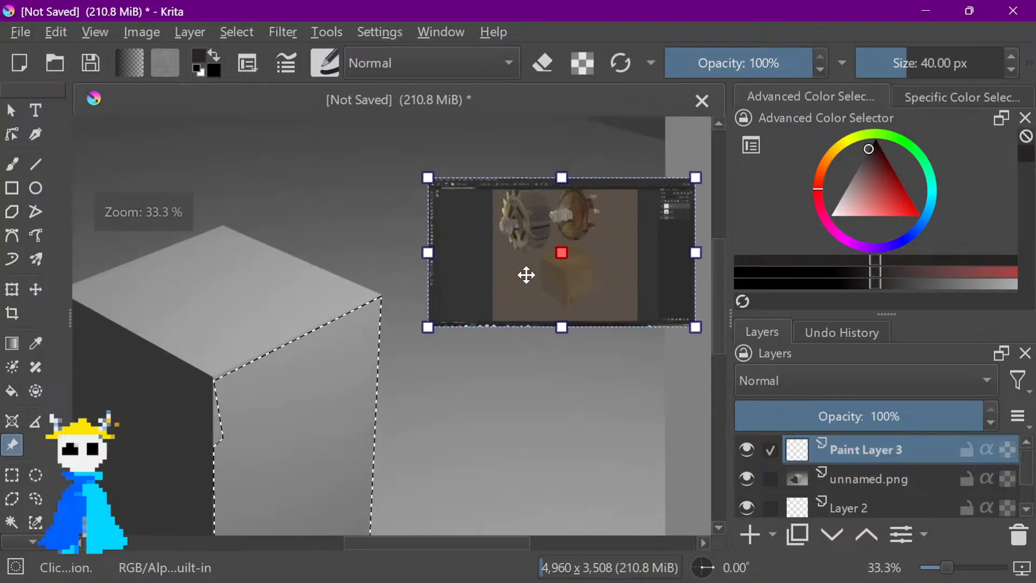
key(o)
key(o)
key(o)
key(o)
key(o)
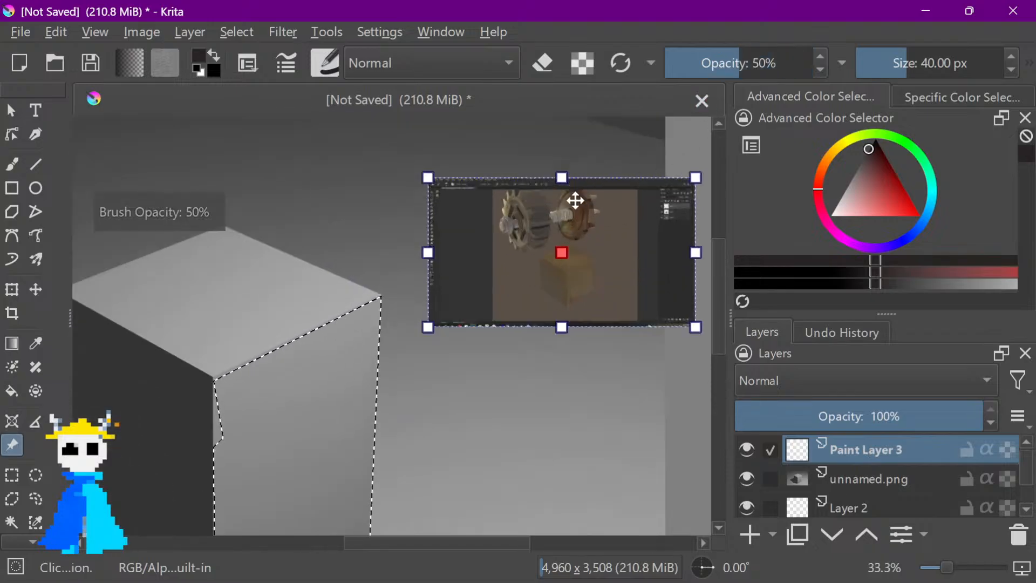
drag(738, 54, 860, 87)
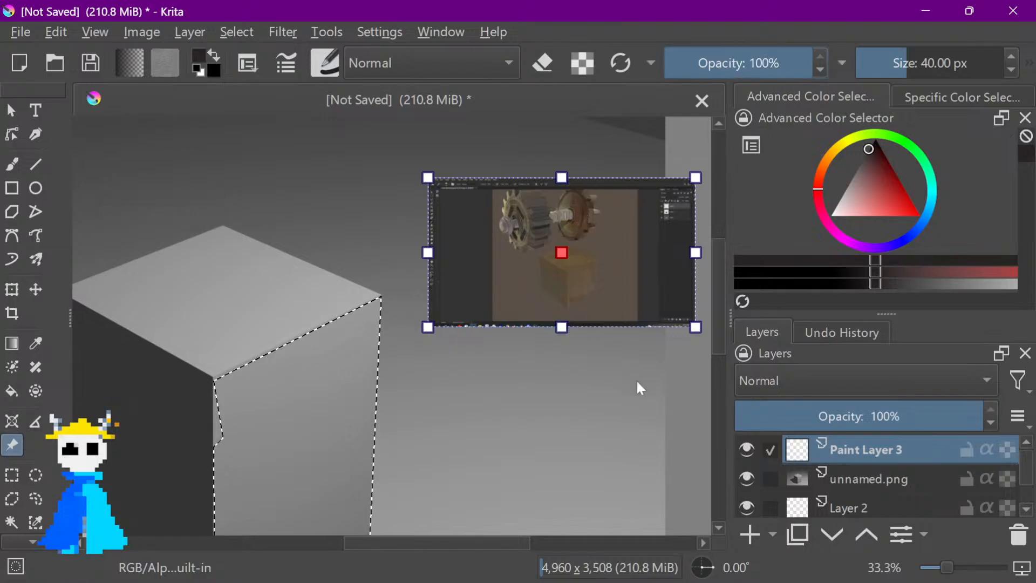
Shift the reference image further up, deselect it and sample the brown of its painted cube as the foreground color
drag(612, 238, 610, 182)
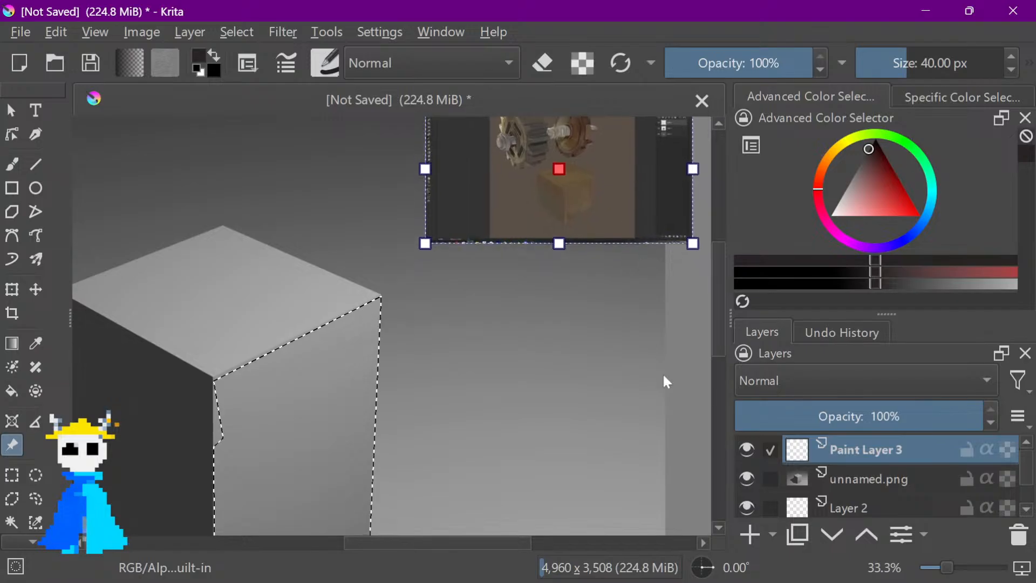
click(649, 364)
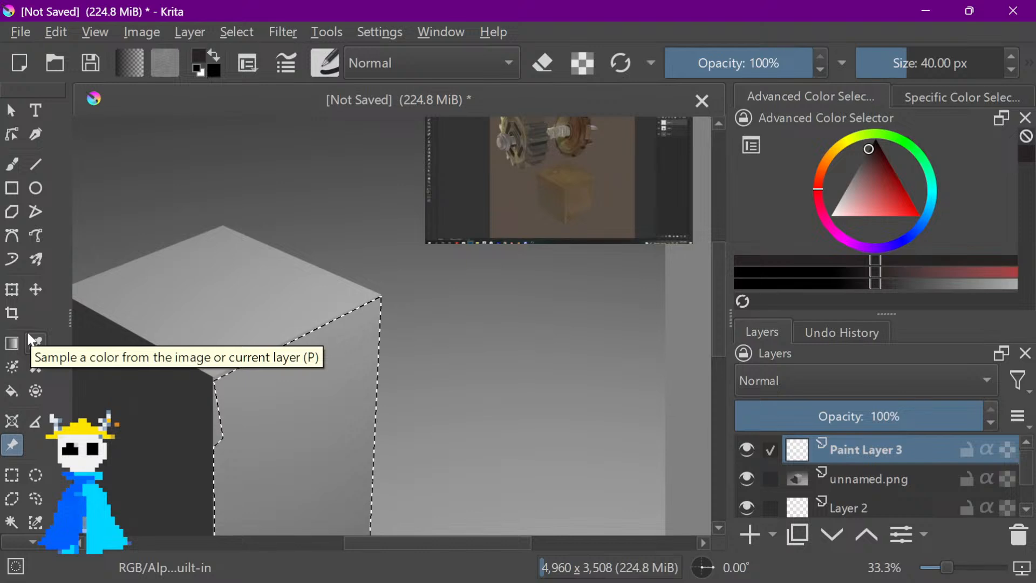
key(p)
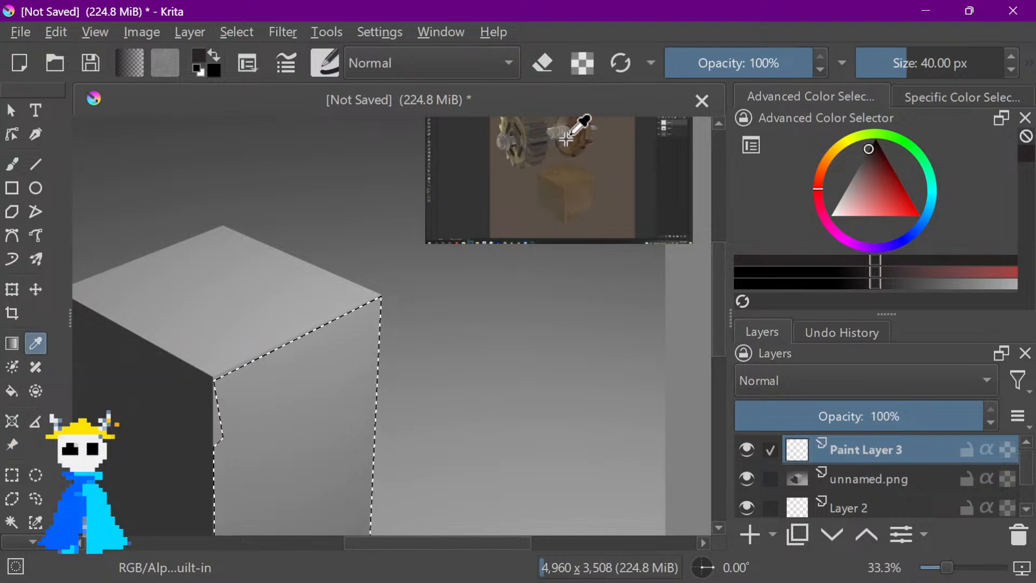
click(579, 137)
click(585, 138)
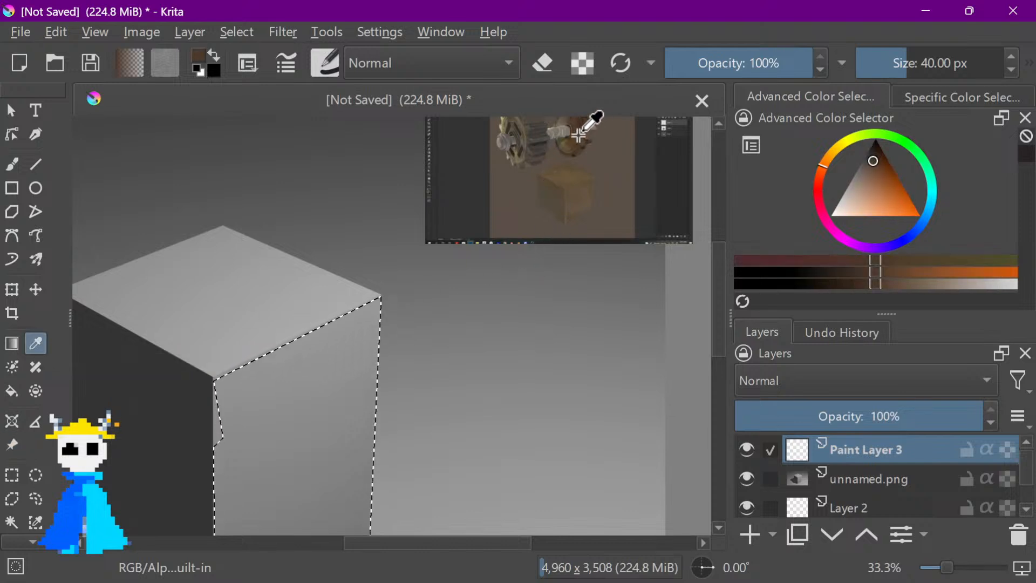
click(577, 135)
click(574, 177)
click(582, 183)
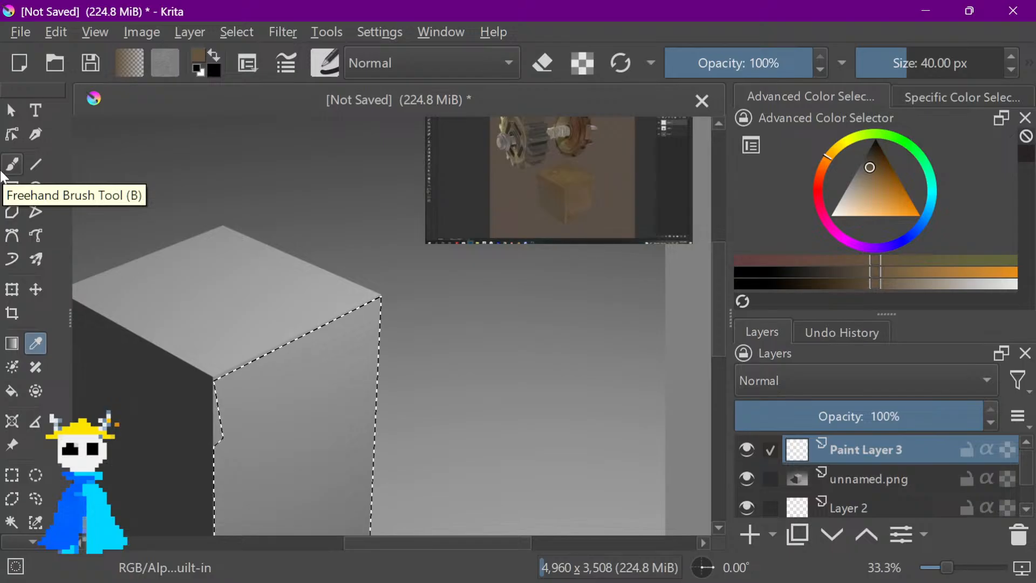
Fill the selected right side face of the cube with the sampled brown on Paint Layer 3
key(b)
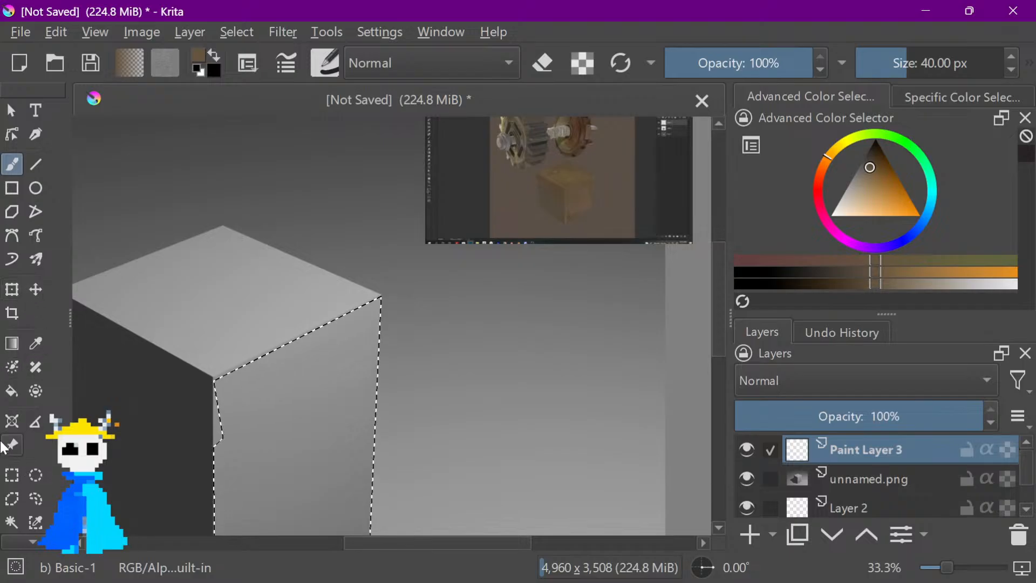
click(16, 394)
click(381, 370)
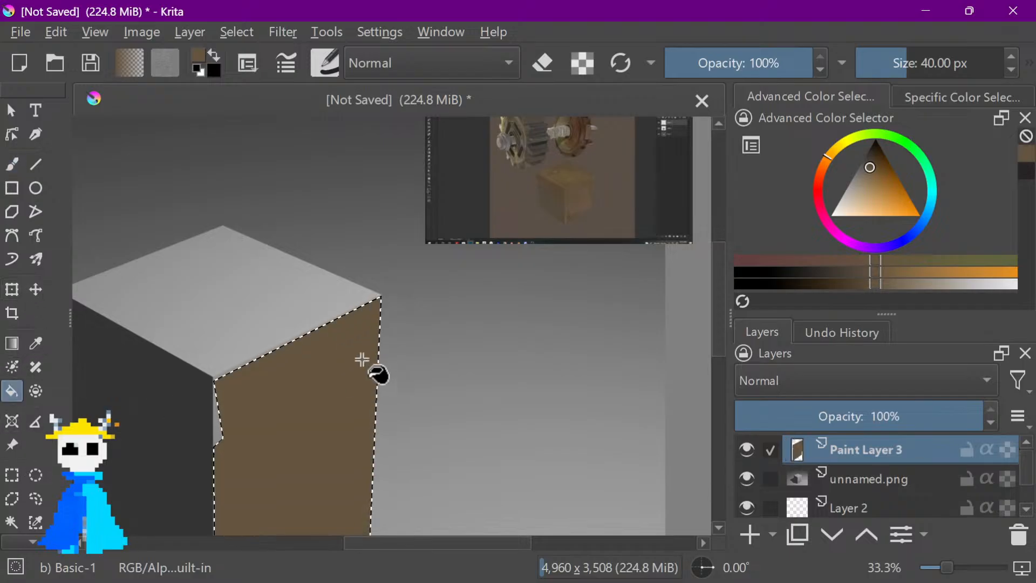
scroll(419, 245, down, 2)
scroll(578, 270, up, 3)
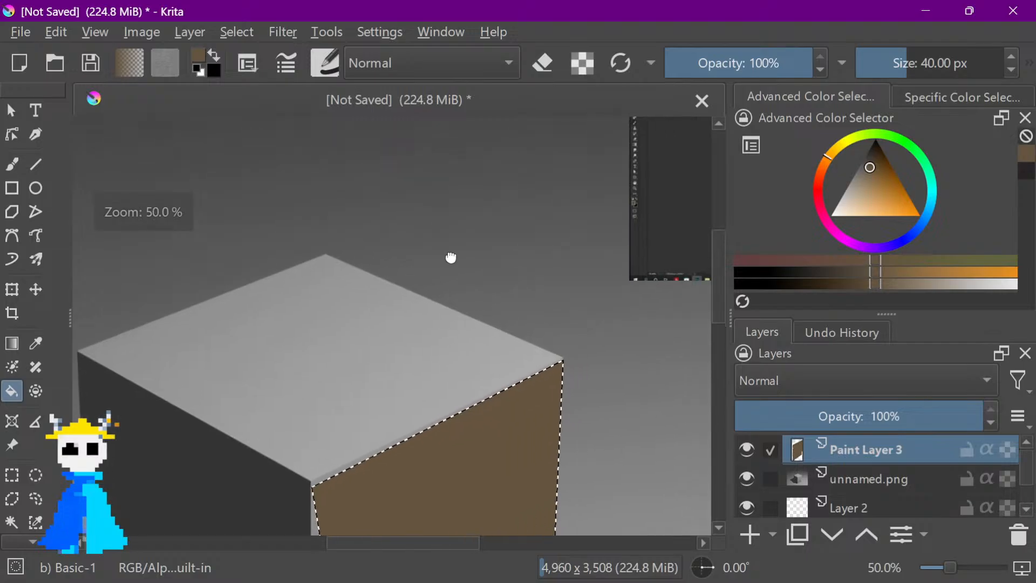
scroll(451, 257, down, 1)
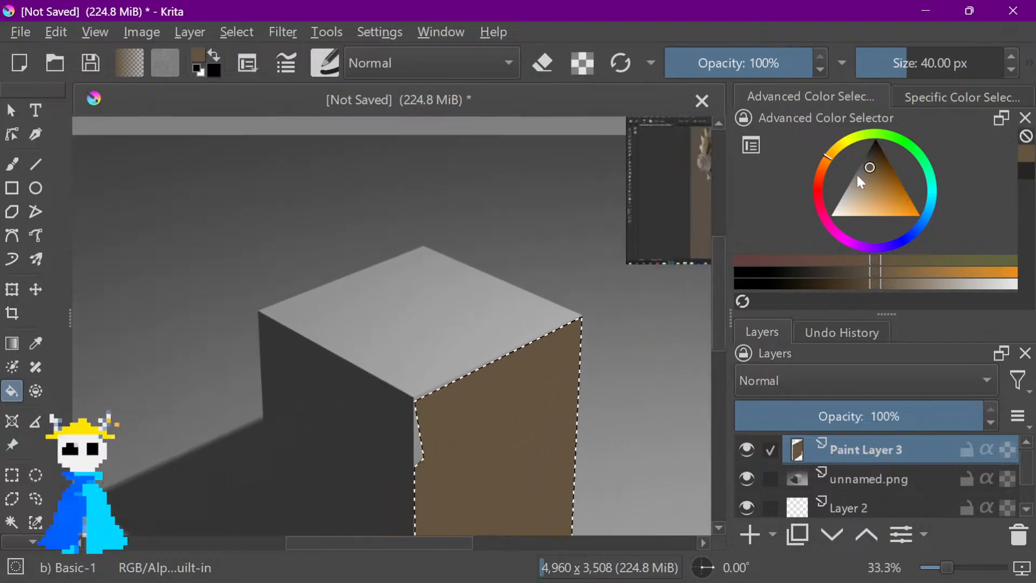
Change the foreground color to a more saturated brown of the same hue
drag(857, 176, 883, 157)
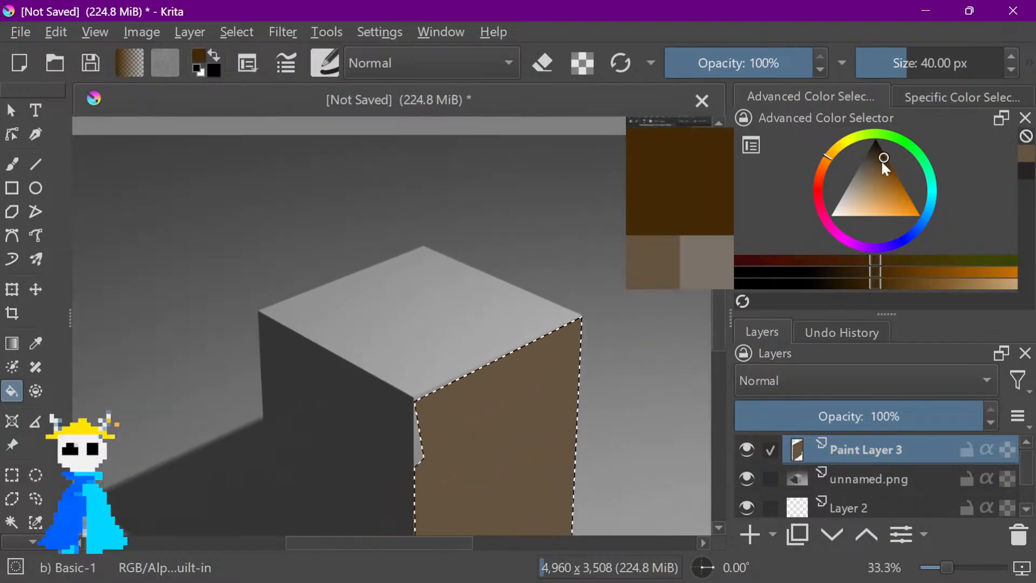
click(880, 165)
drag(470, 261, 479, 259)
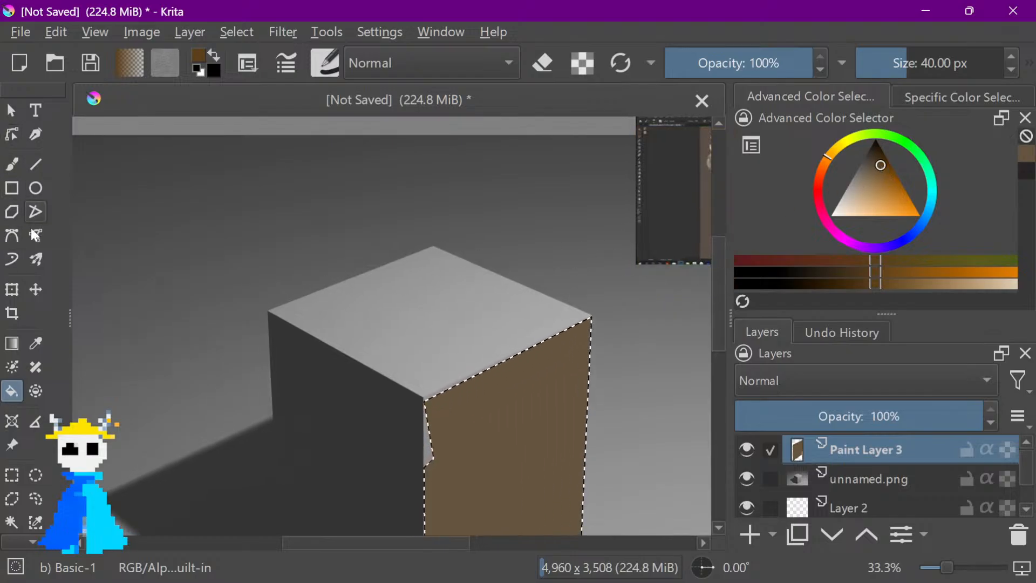
click(13, 495)
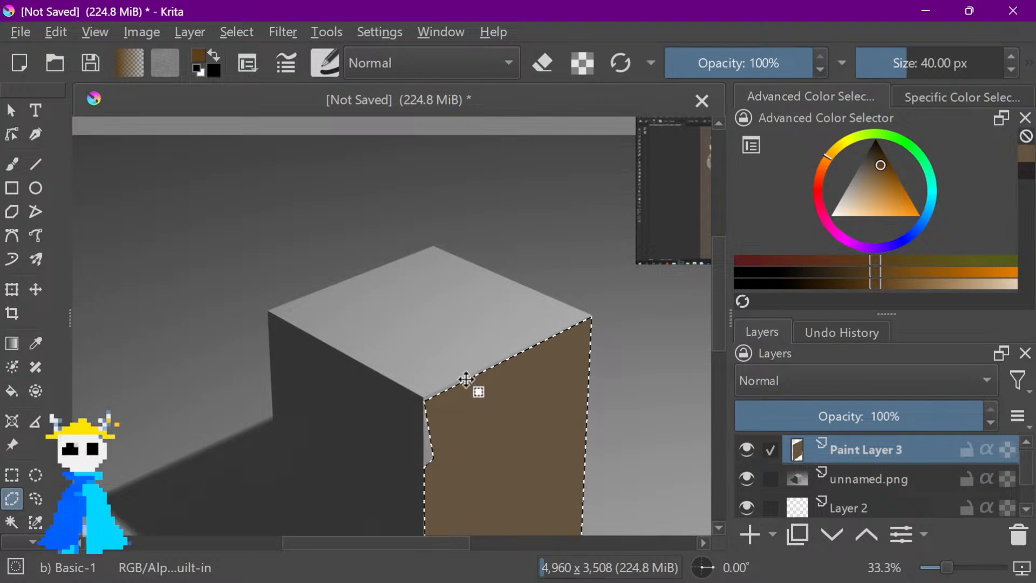
click(421, 463)
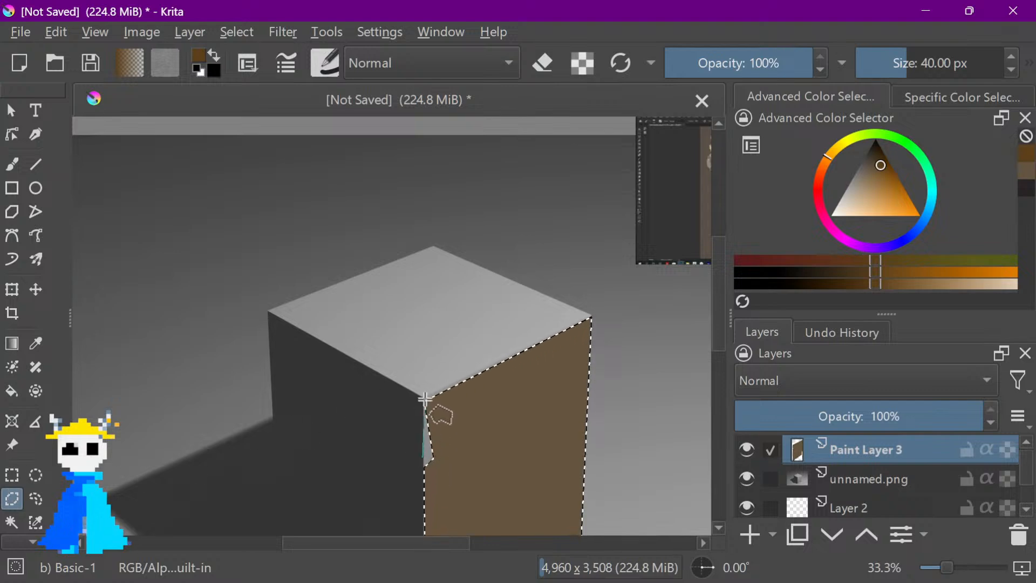
click(270, 311)
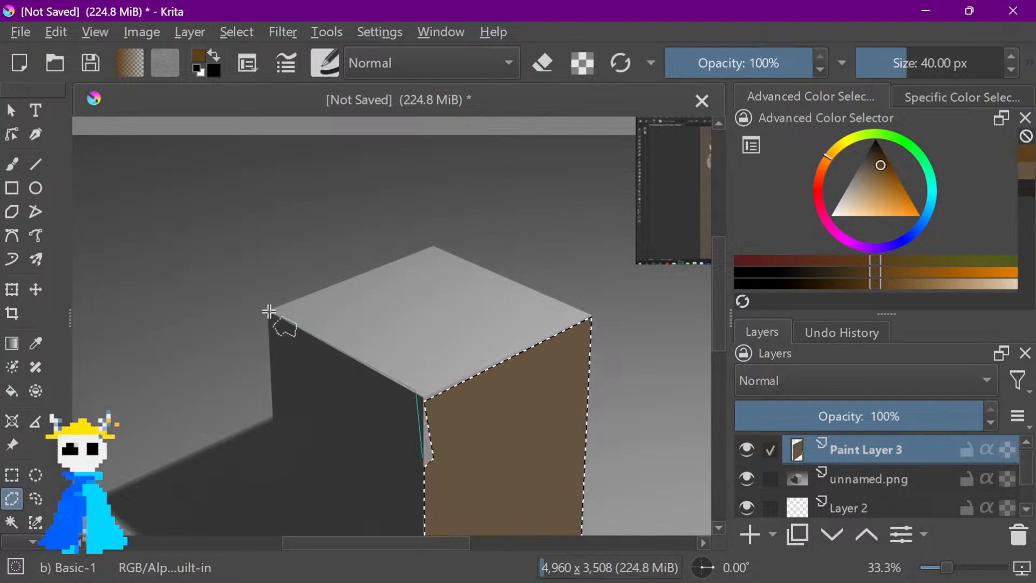
click(271, 379)
right_click(291, 382)
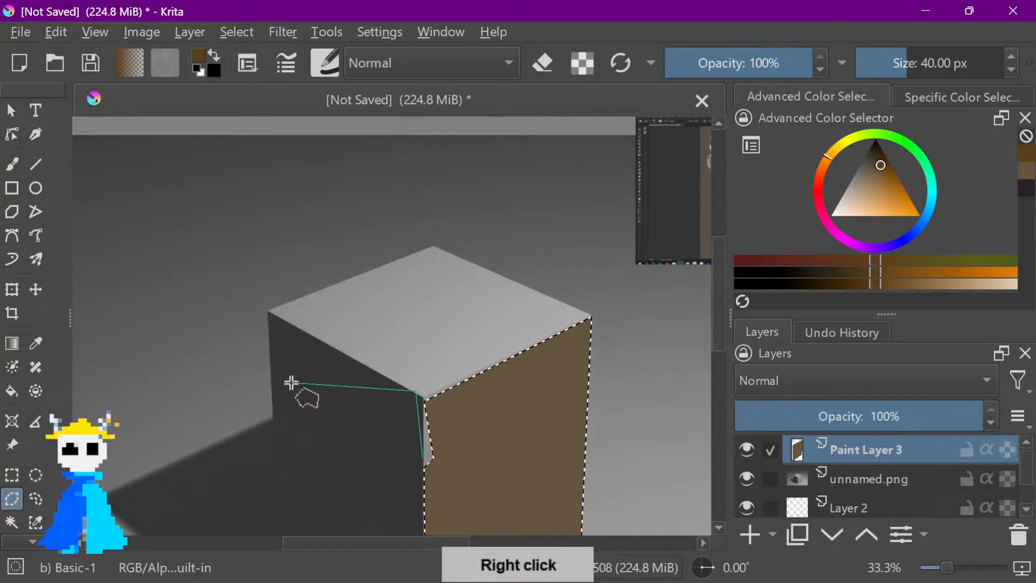
drag(280, 353, 758, 268)
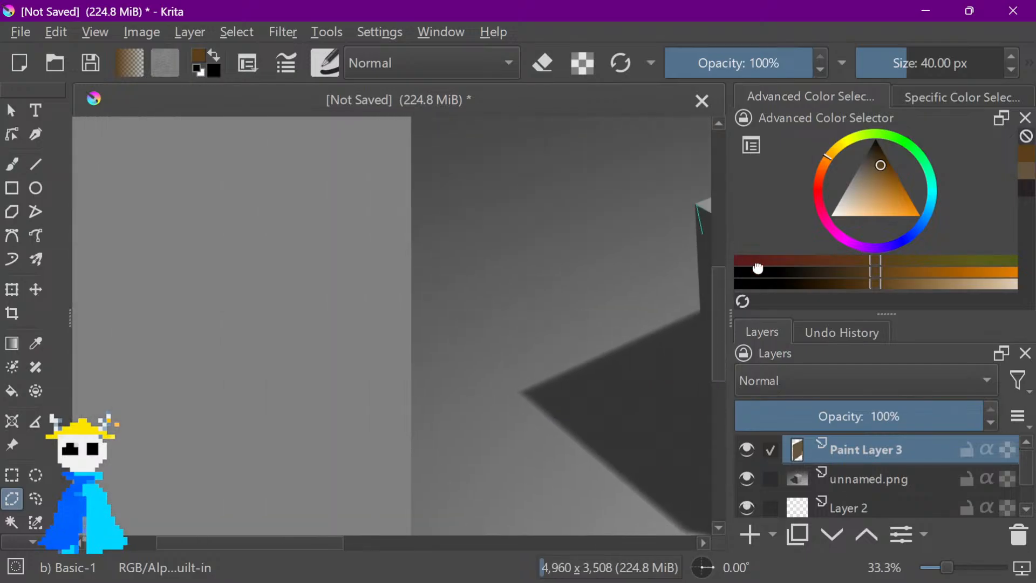
click(837, 334)
click(759, 331)
click(17, 193)
click(14, 166)
scroll(236, 198, down, 3)
scroll(285, 242, up, 2)
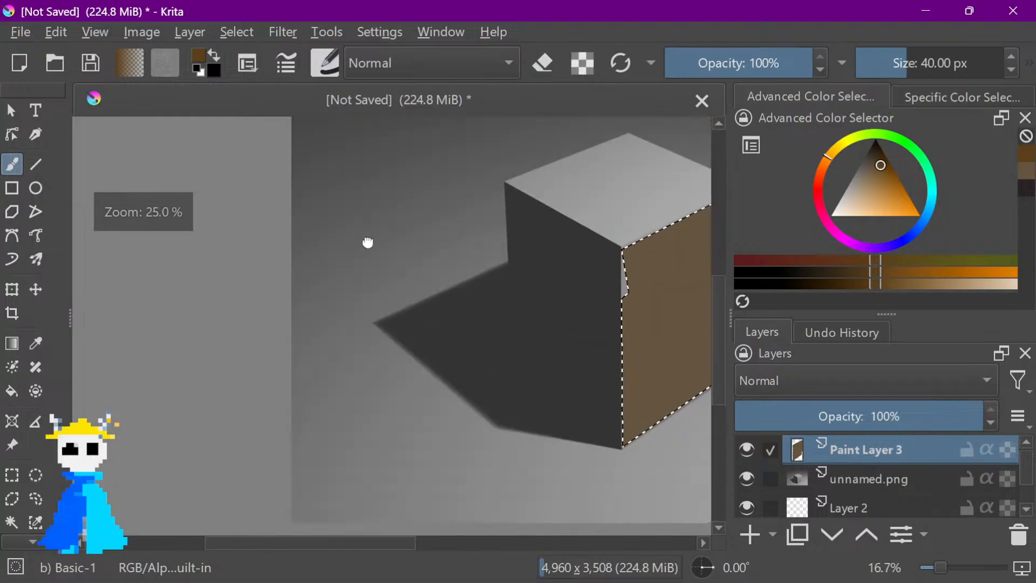
Outline the dark left side face of the cube with a polygonal selection through its four corners
click(14, 500)
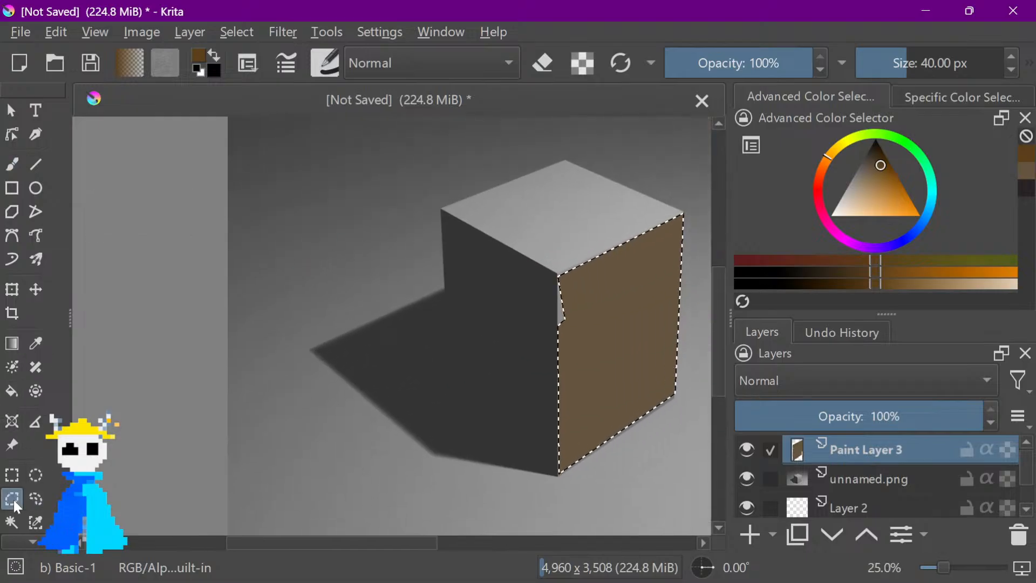
click(556, 270)
click(442, 211)
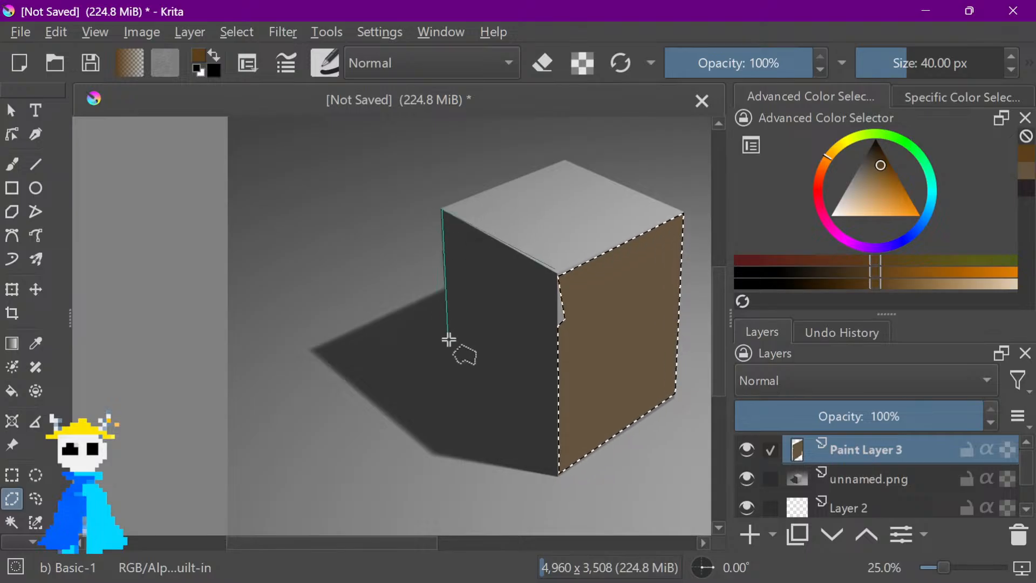
click(449, 368)
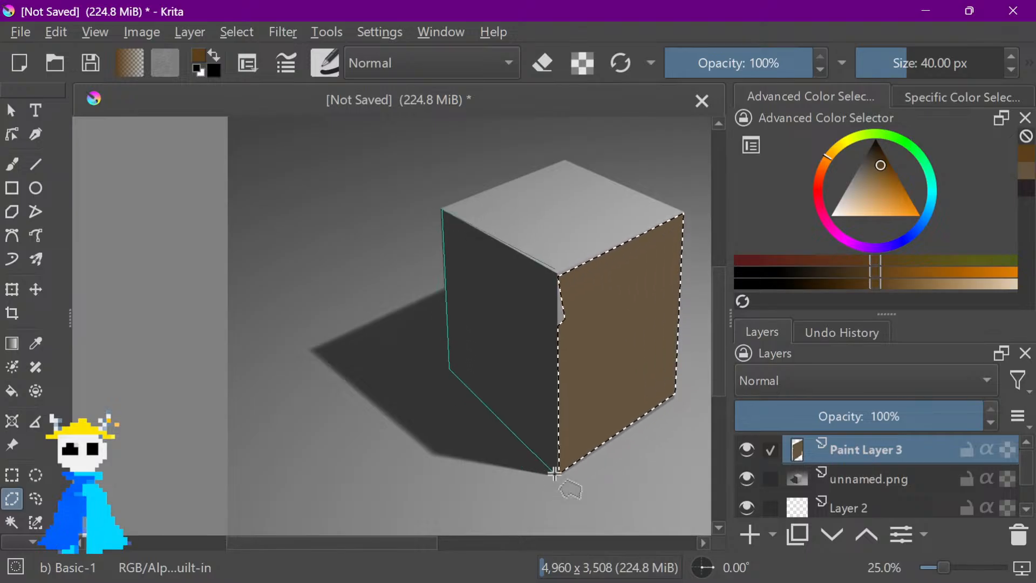
click(556, 270)
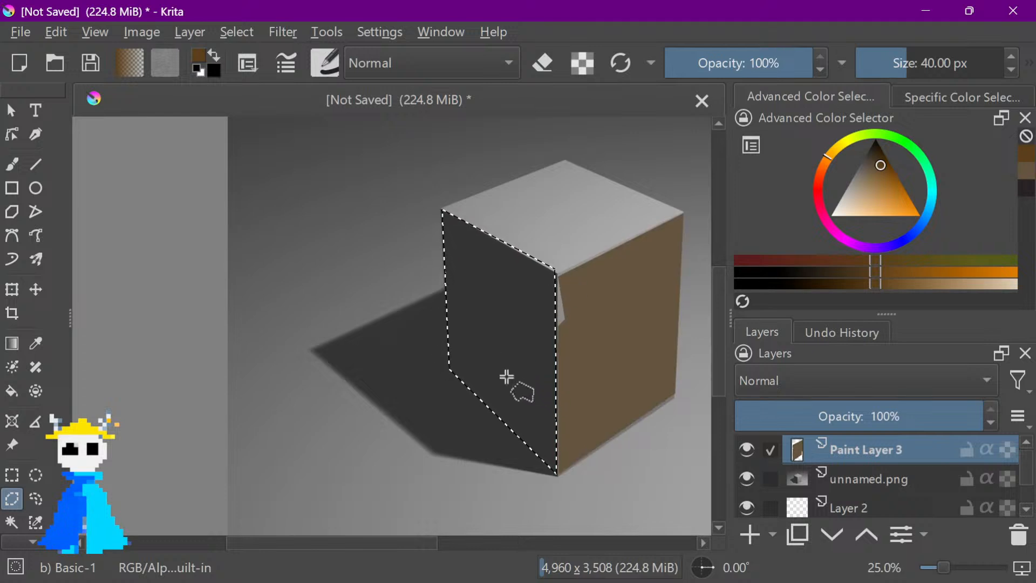
Fill the selected left side face of the cube with the saturated brown on Paint Layer 3
key(b)
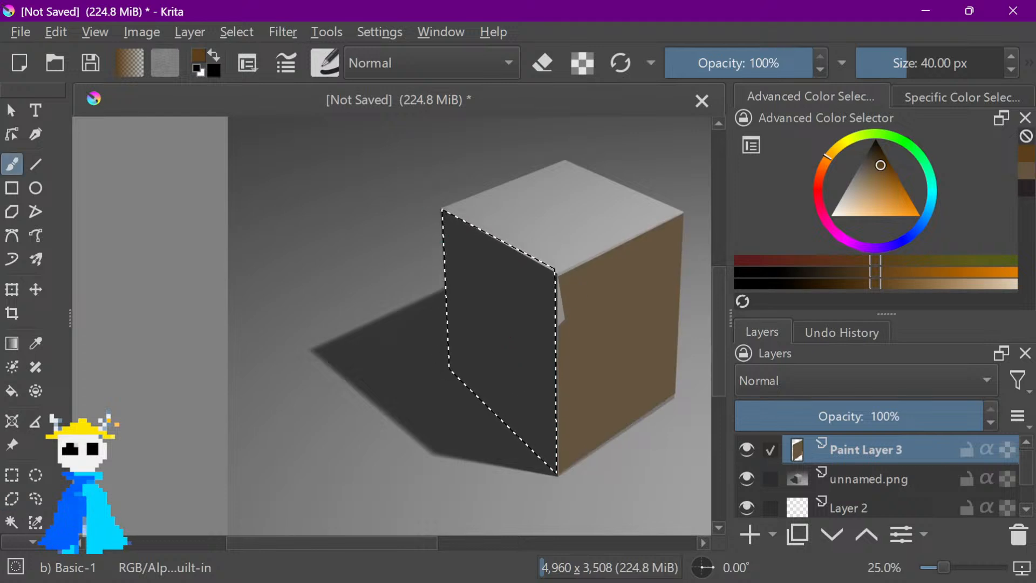
key(f)
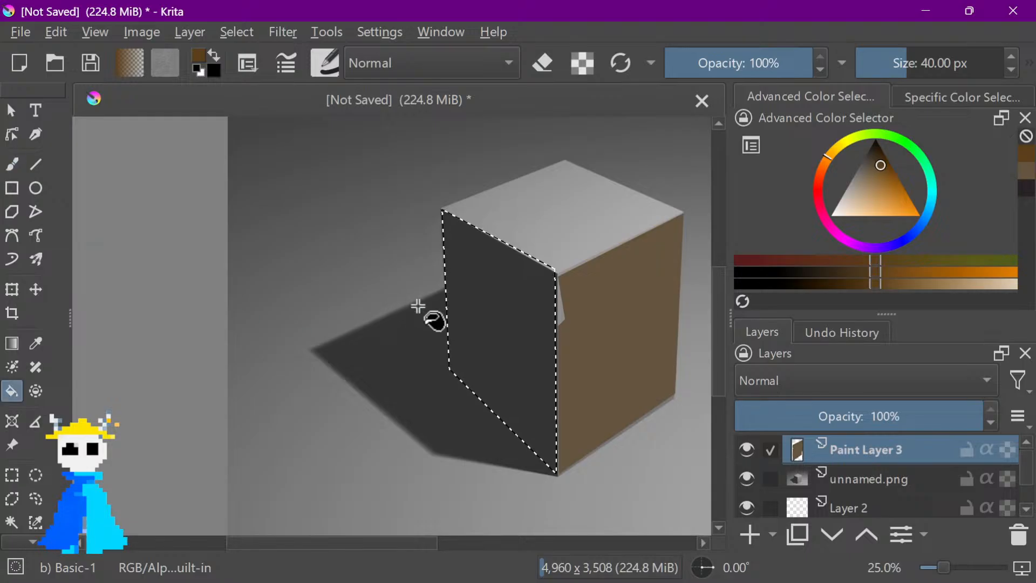
click(512, 329)
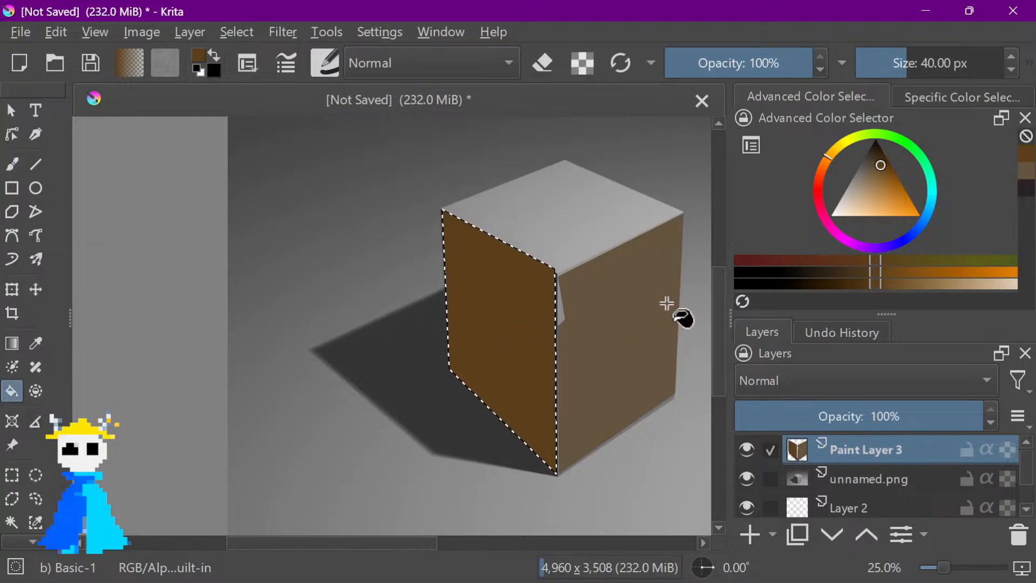
Undo the brown fill on the cube's left side face and the polygonal selection around it
drag(648, 316, 463, 476)
scroll(620, 409, up, 4)
drag(647, 186, 446, 484)
scroll(464, 453, down, 3)
drag(531, 316, 609, 223)
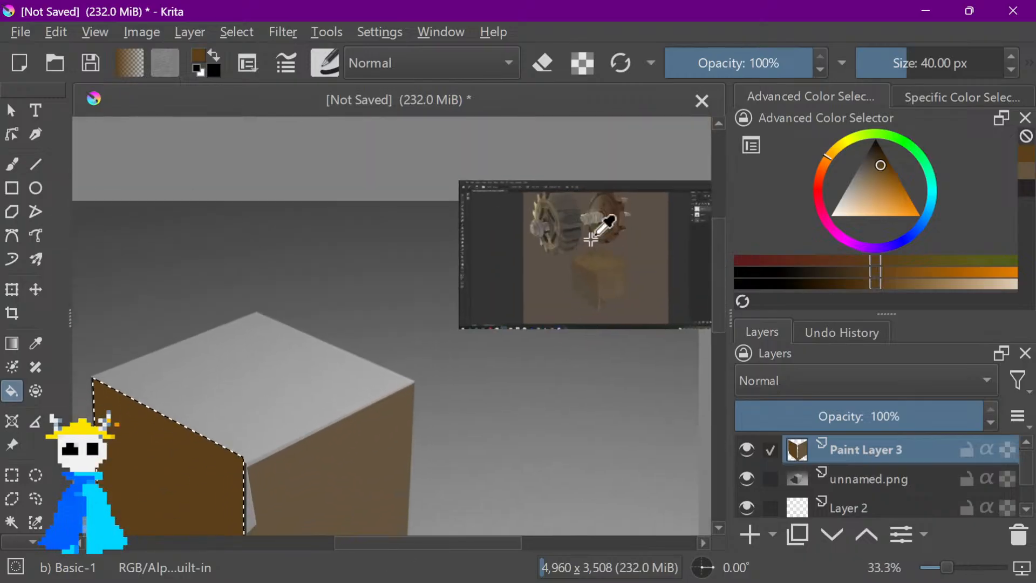
key(ctrl+z)
drag(386, 340, 518, 194)
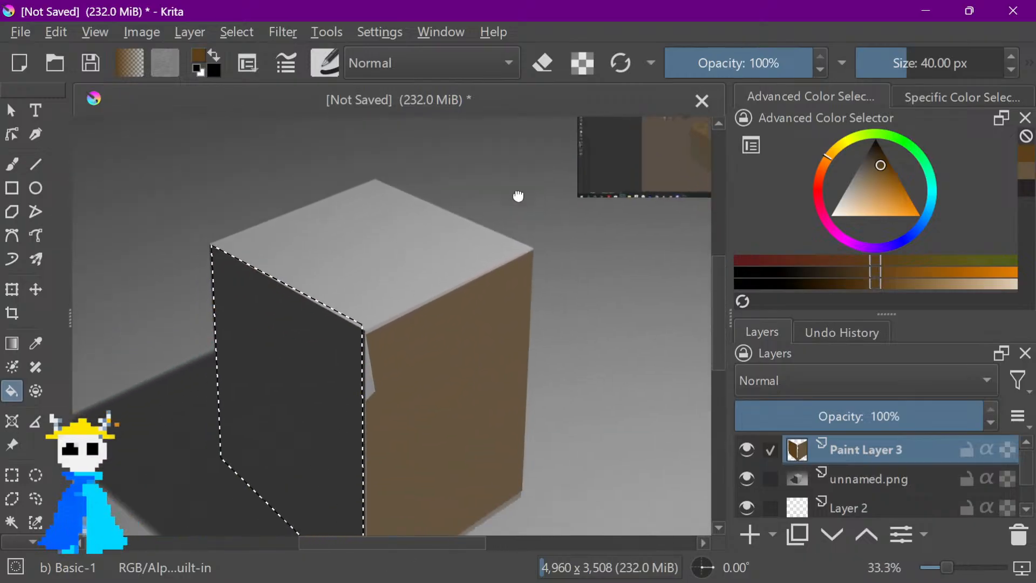
key(ctrl+z)
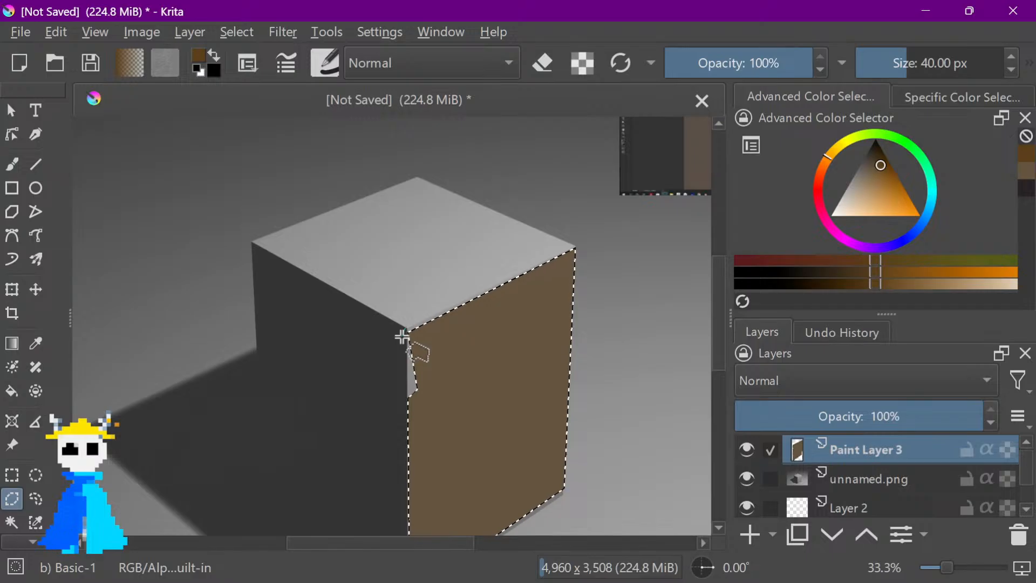
Draw a new polygonal selection around the dark left side face, starting and closing at its upper corner beside the brown face
click(407, 326)
scroll(417, 307, up, 1)
drag(449, 270, 650, 101)
middle_click(651, 101)
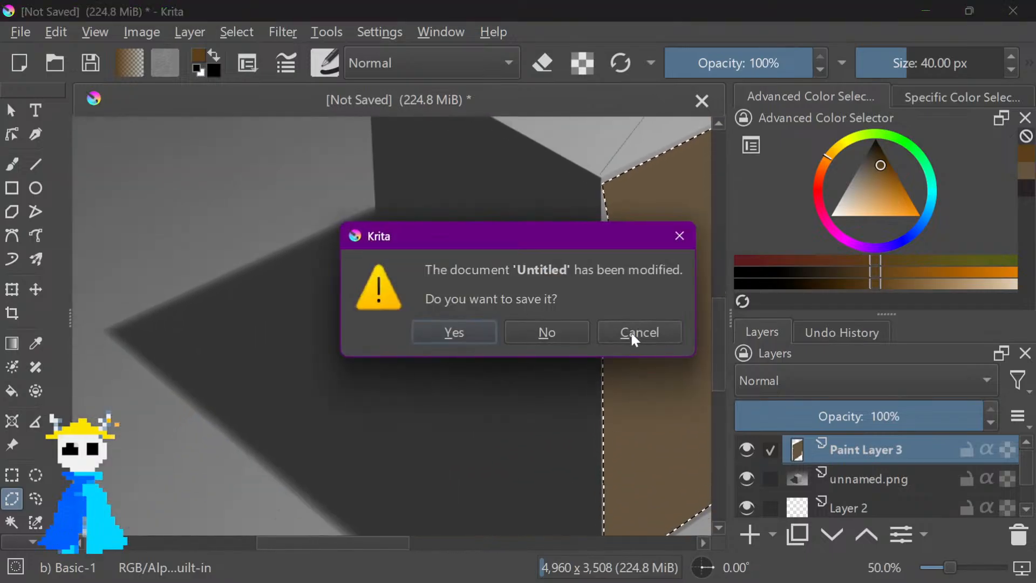
drag(634, 242, 557, 271)
click(597, 266)
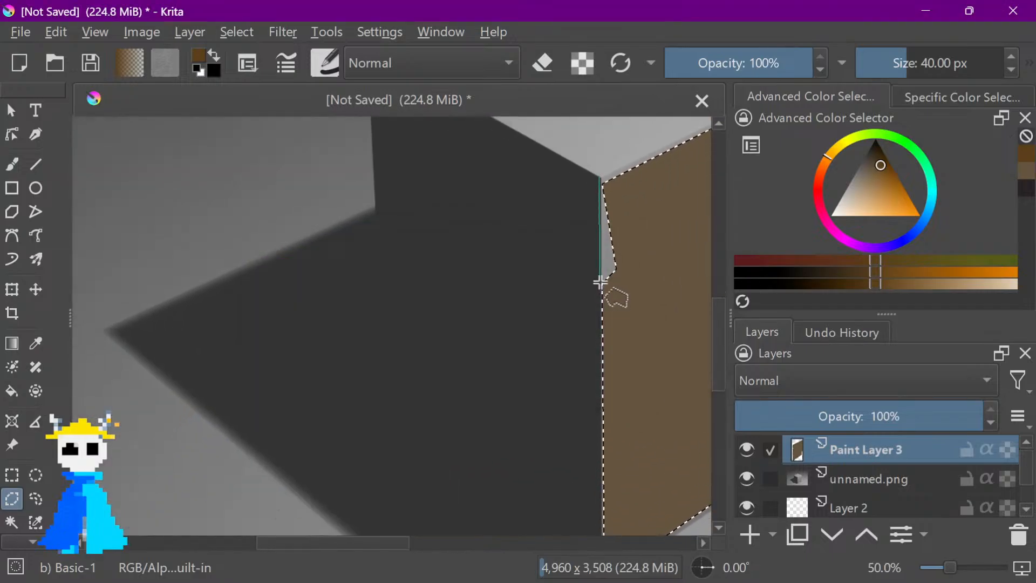
scroll(599, 280, down, 1)
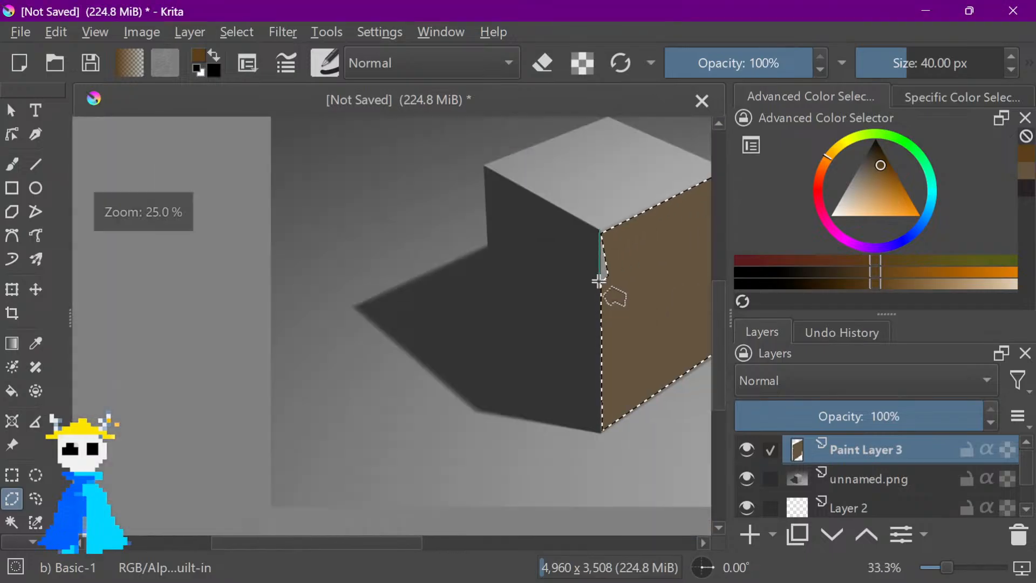
click(602, 430)
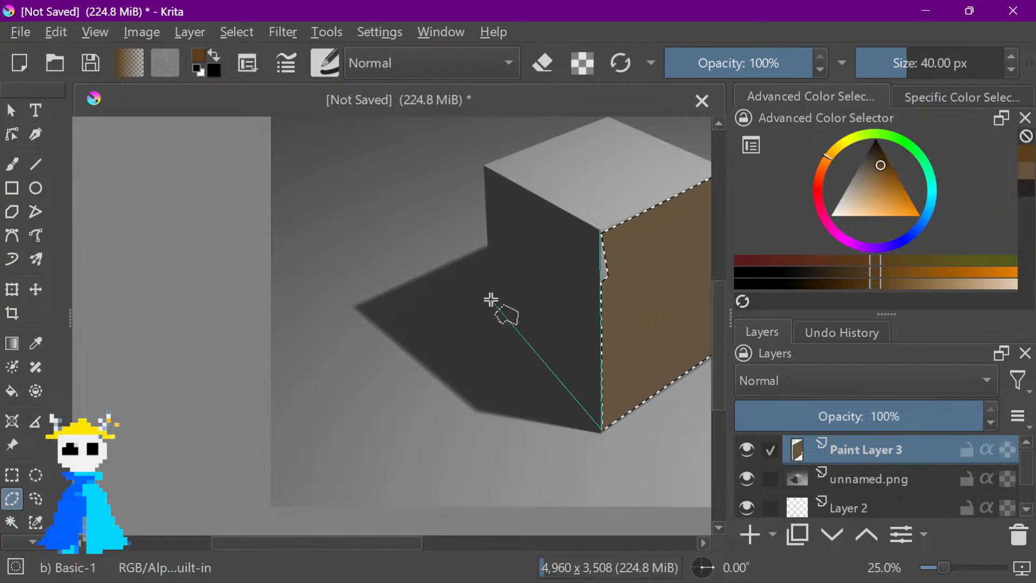
click(488, 300)
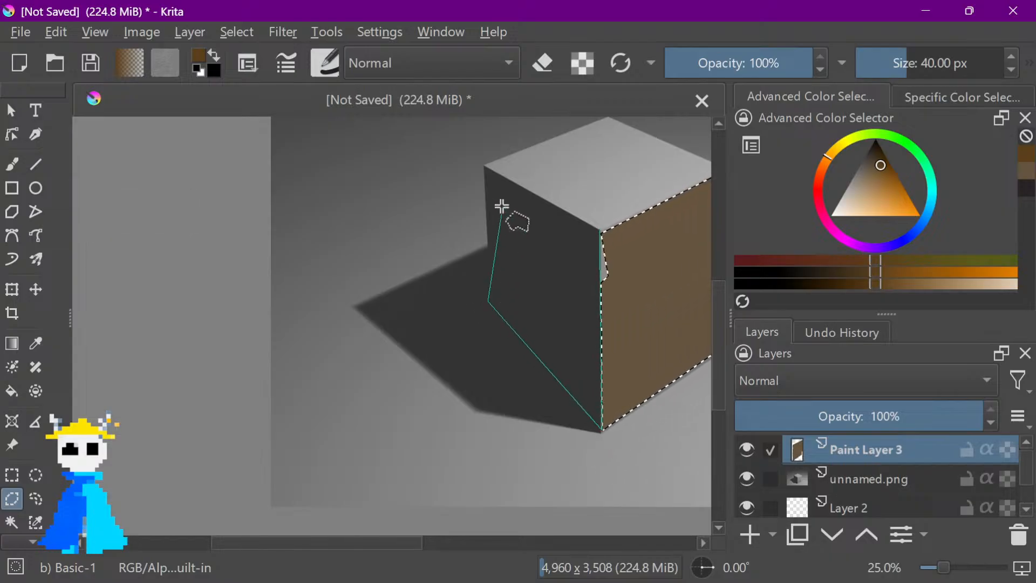
click(484, 167)
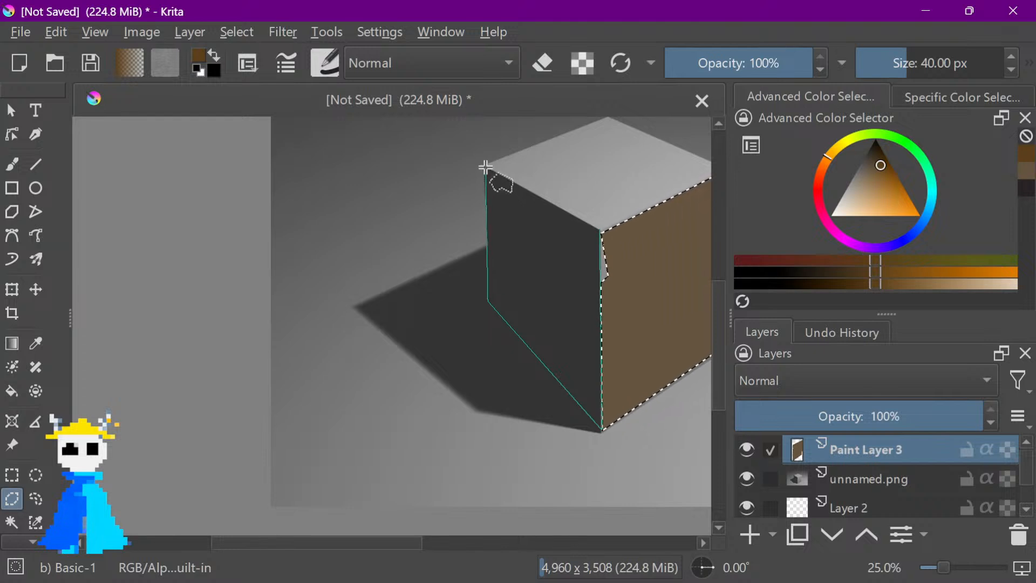
double_click(601, 231)
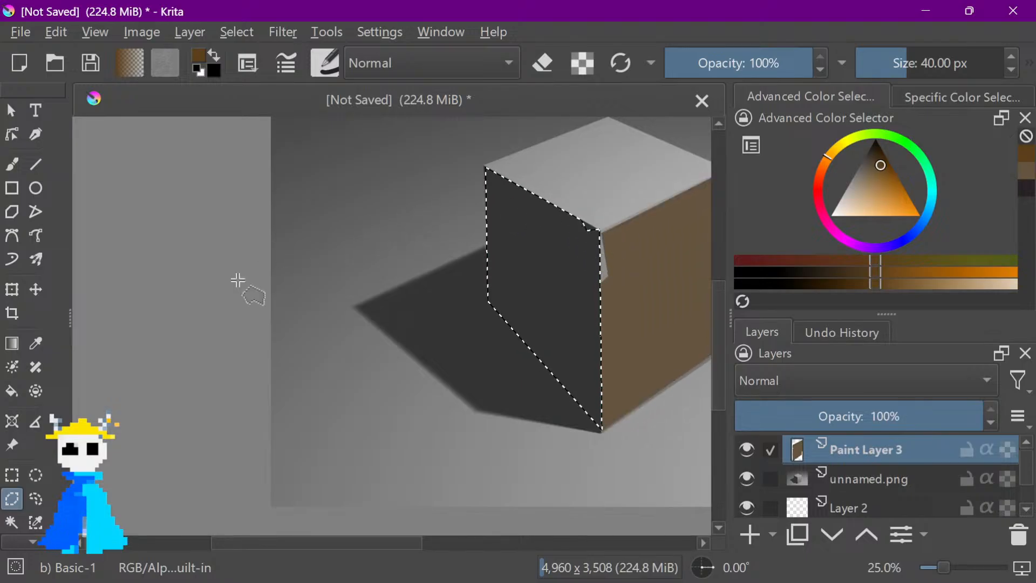
right_click(584, 302)
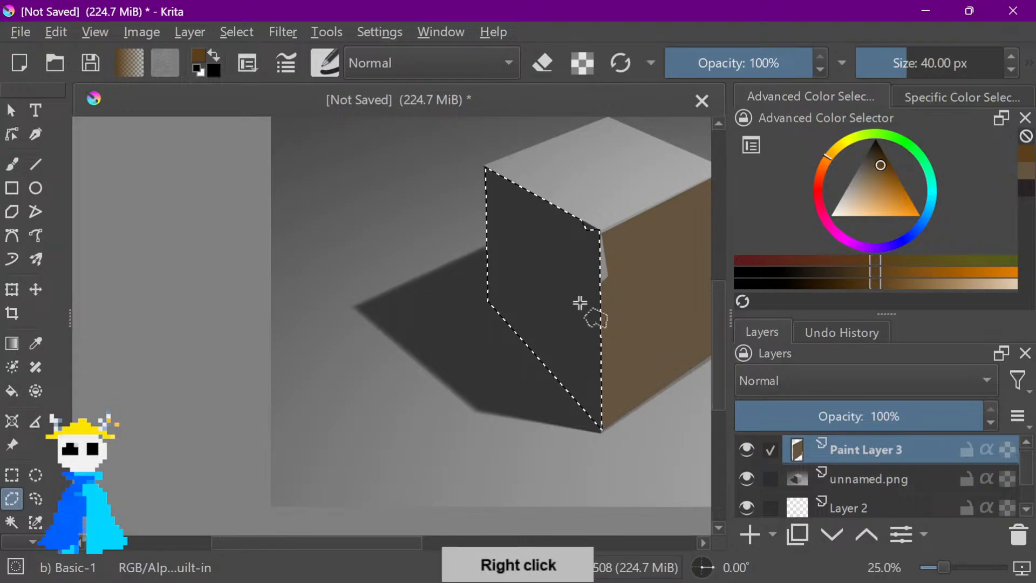
click(539, 346)
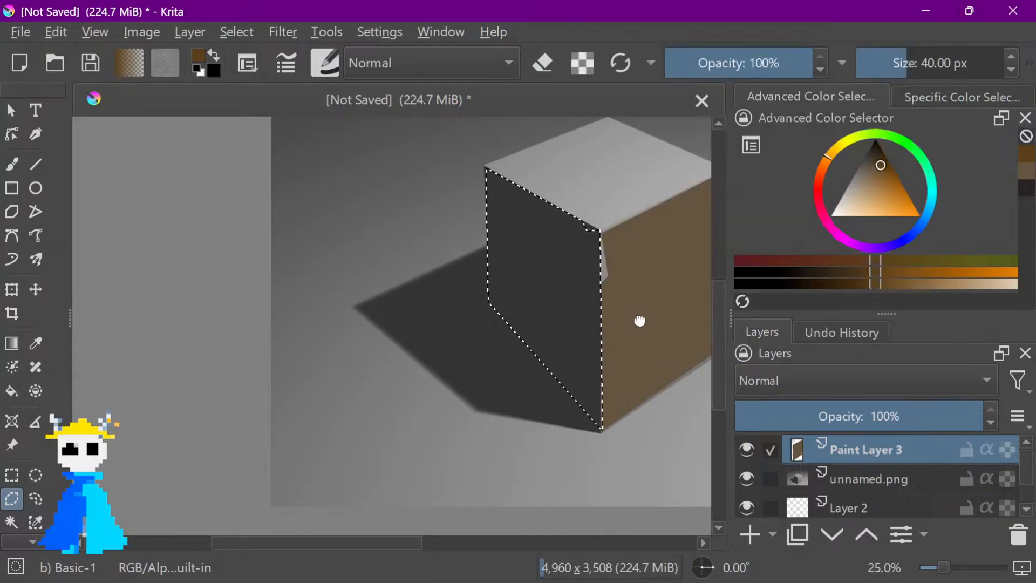
drag(638, 322, 482, 382)
scroll(482, 383, down, 2)
Switch to the ugeeTablet driver and assign the keyboard combination Ctrl+Z to the tablet's K5 shortcut key
key(super)
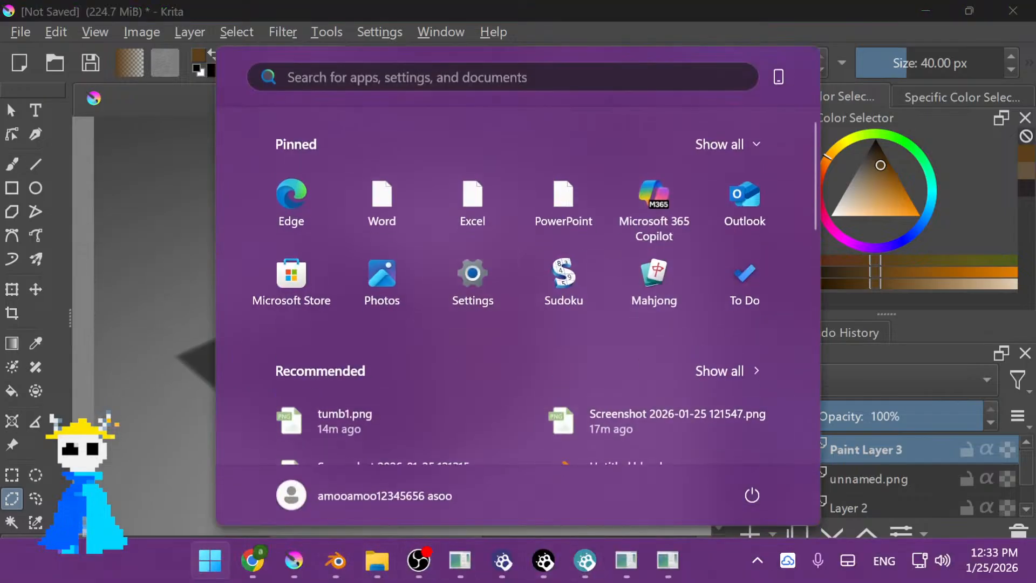
text(u)
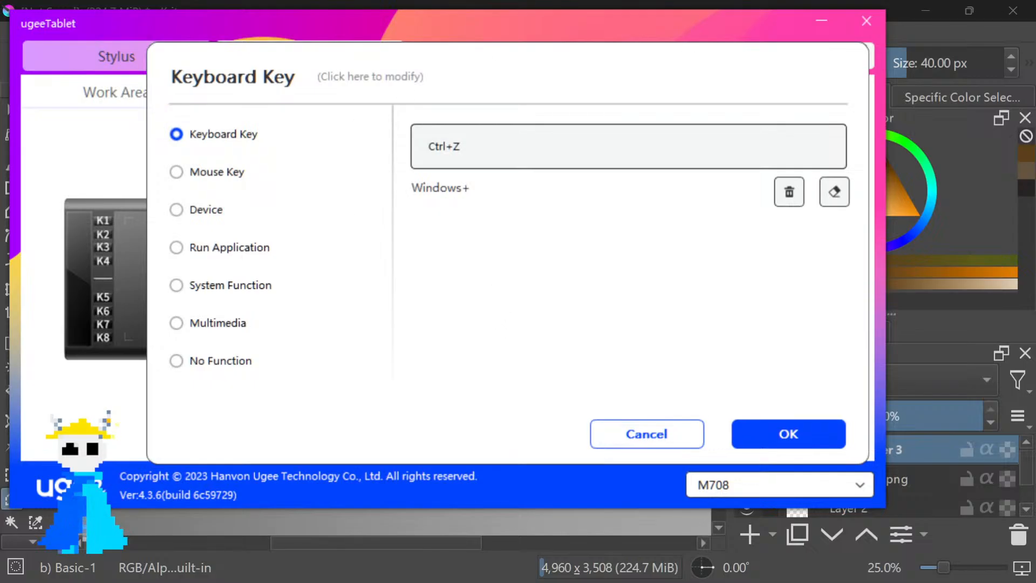
click(749, 426)
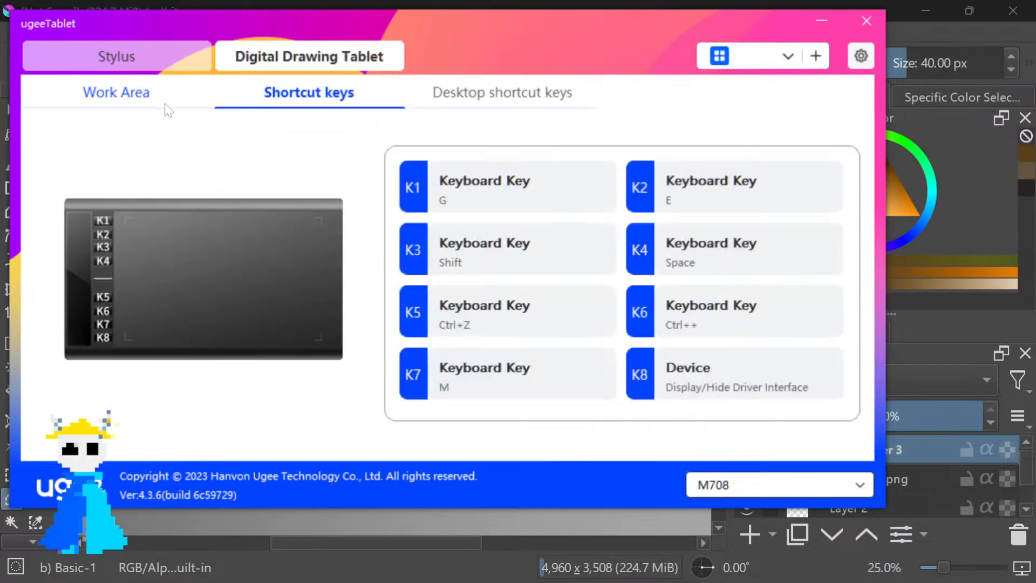
Assign the Space keyboard key to the stylus's upper button in the pen settings and return to Krita
click(116, 56)
click(544, 261)
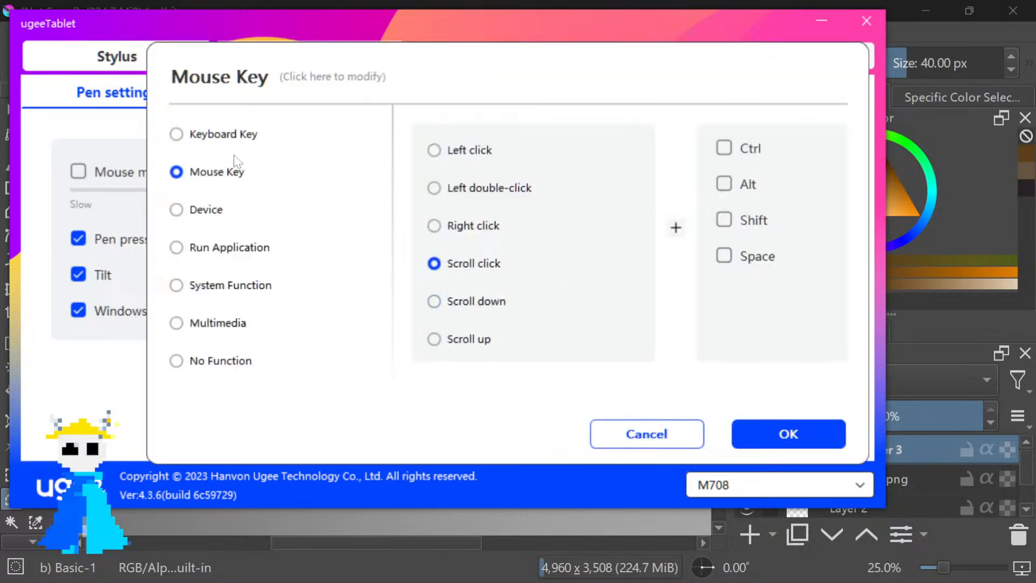
click(243, 137)
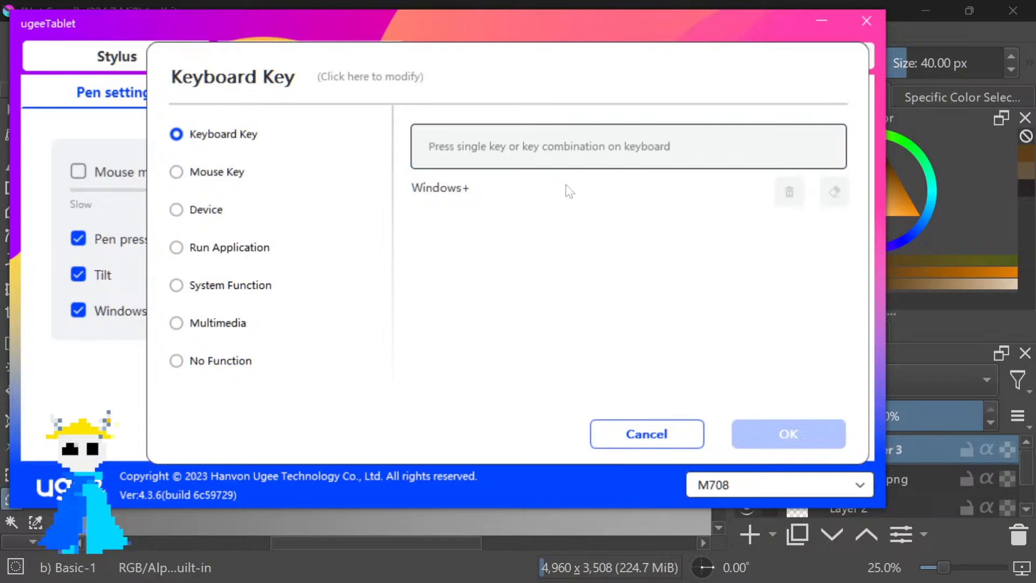
key(space)
click(804, 434)
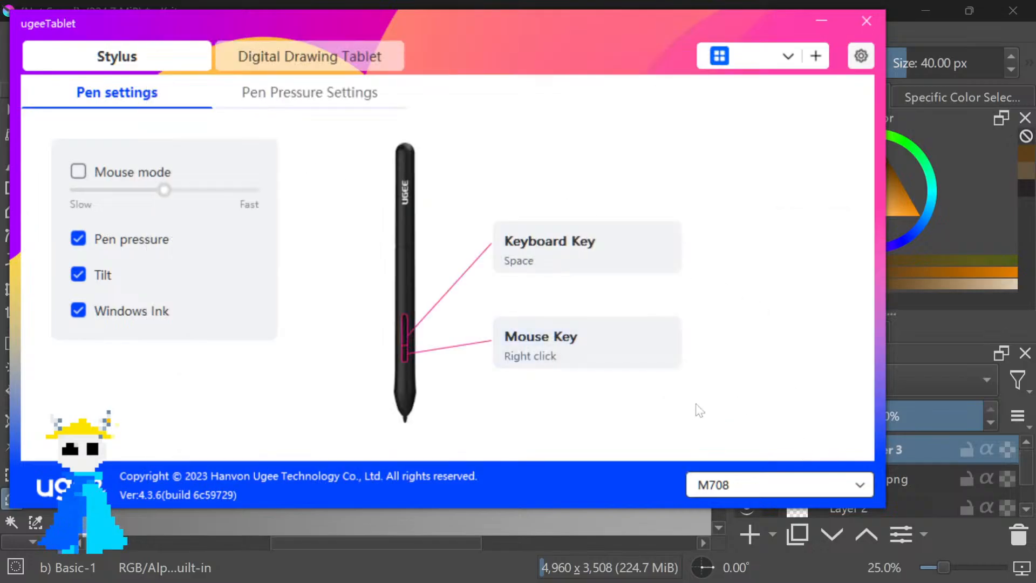
click(816, 23)
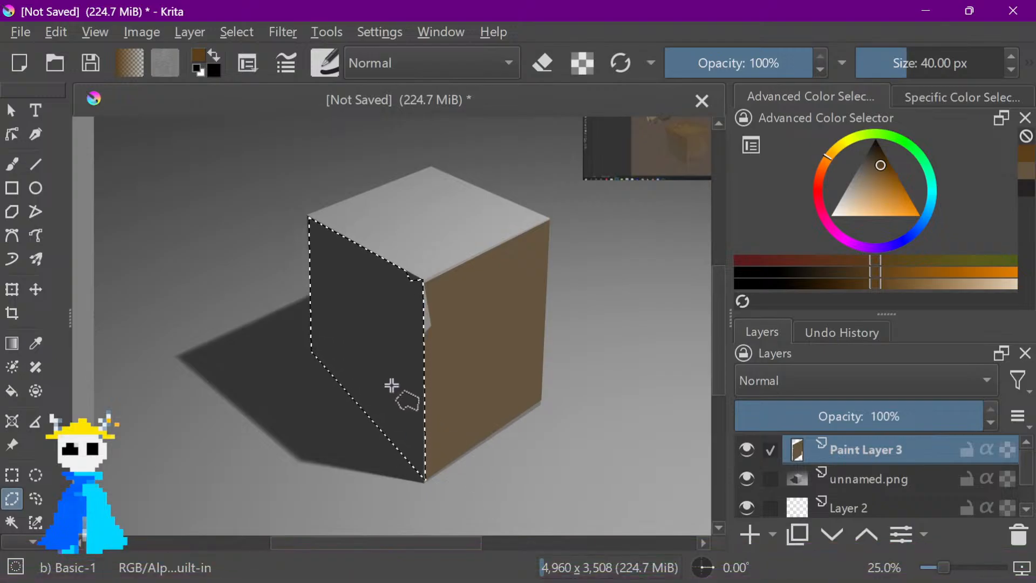
Test the stylus's remapped Space button by panning the canvas around the cube
right_click(427, 387)
click(391, 352)
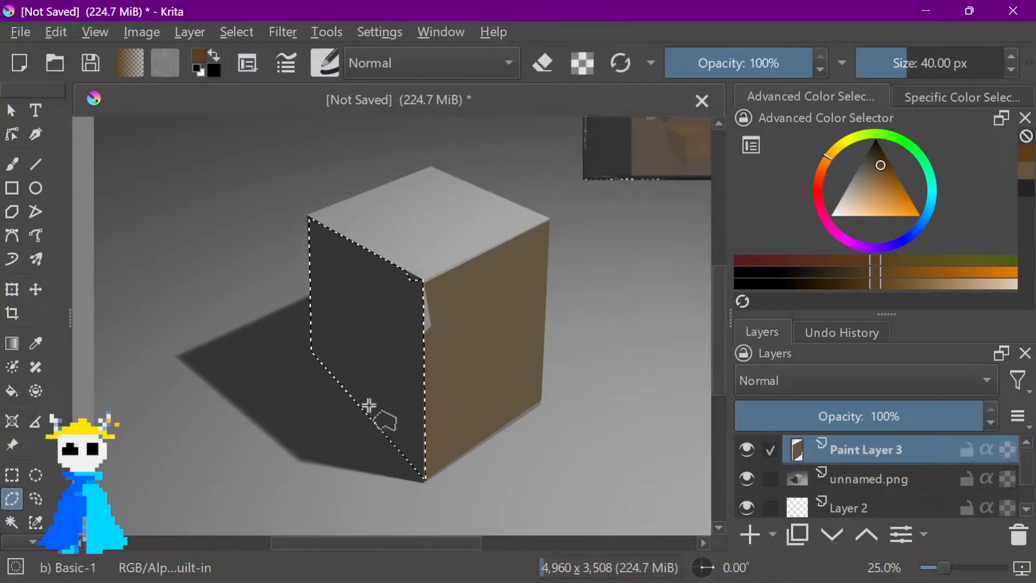
key(space)
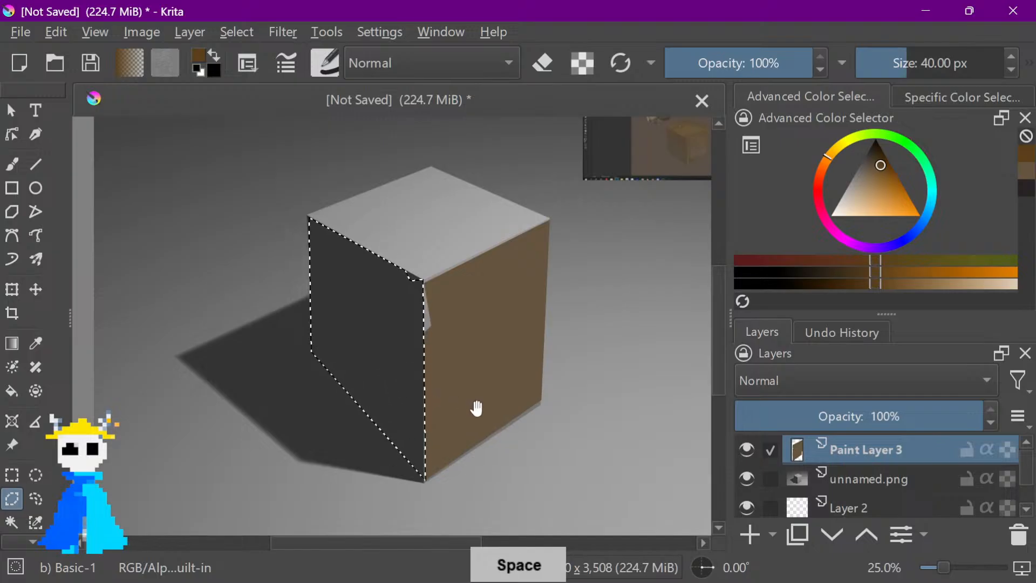
drag(476, 410, 559, 458)
key(space)
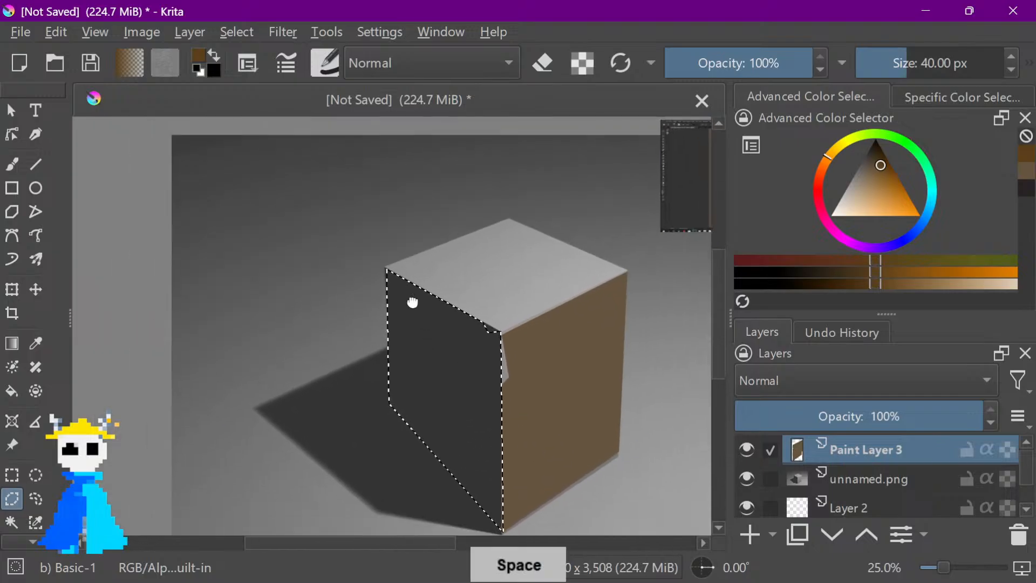
Try to fill the selected left side face with the current dark brown
mouse_move(411, 301)
mouse_down()
mouse_move(375, 264)
mouse_move(416, 284)
mouse_up()
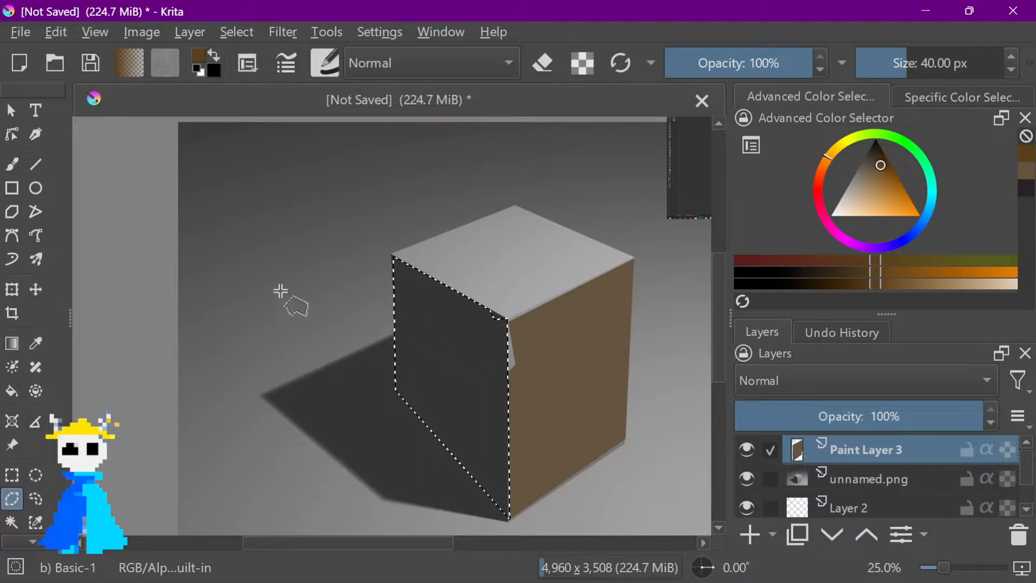
key(f)
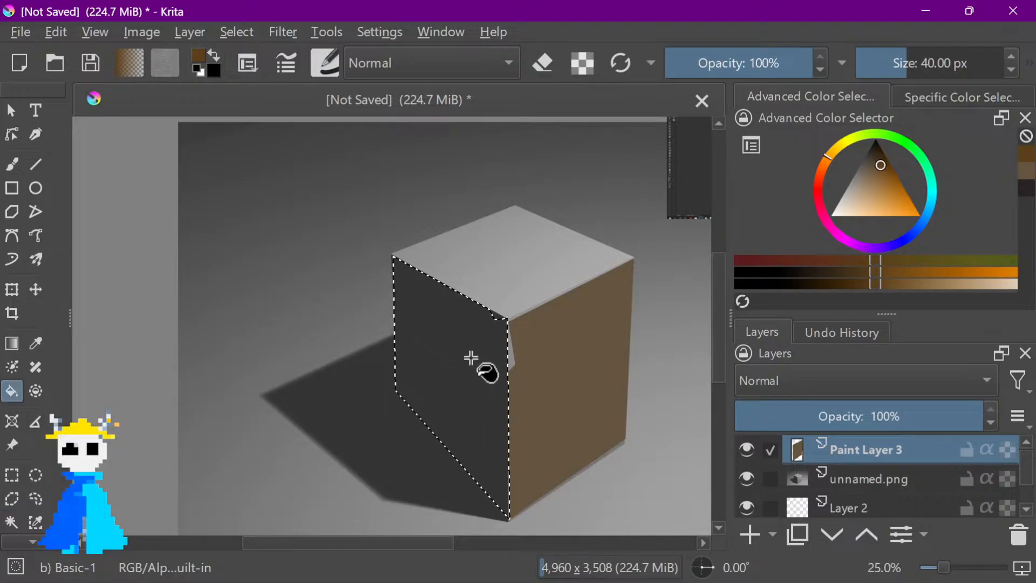
click(488, 341)
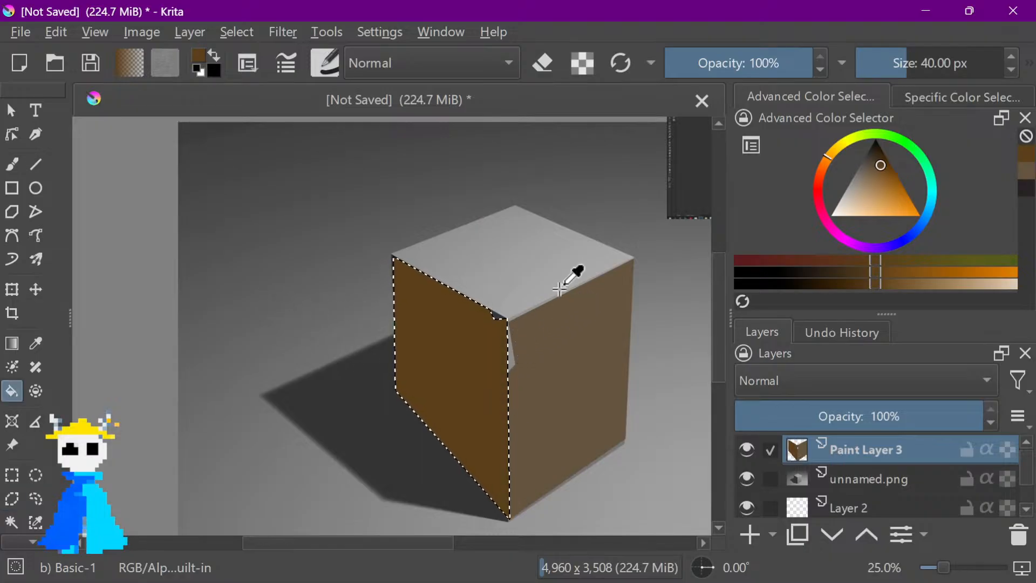
key(ctrl+z)
key(space)
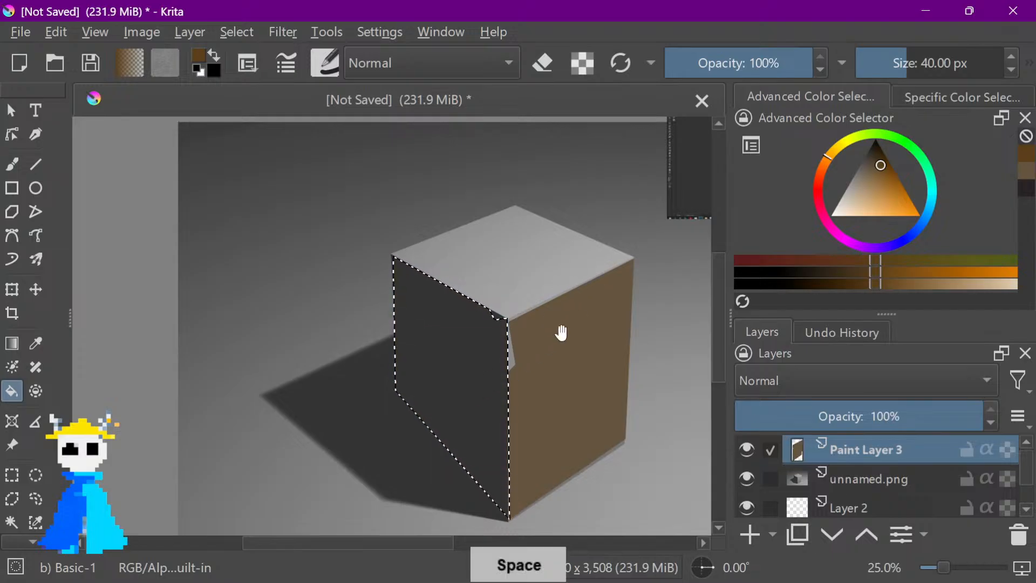
right_click(590, 300)
right_click(470, 366)
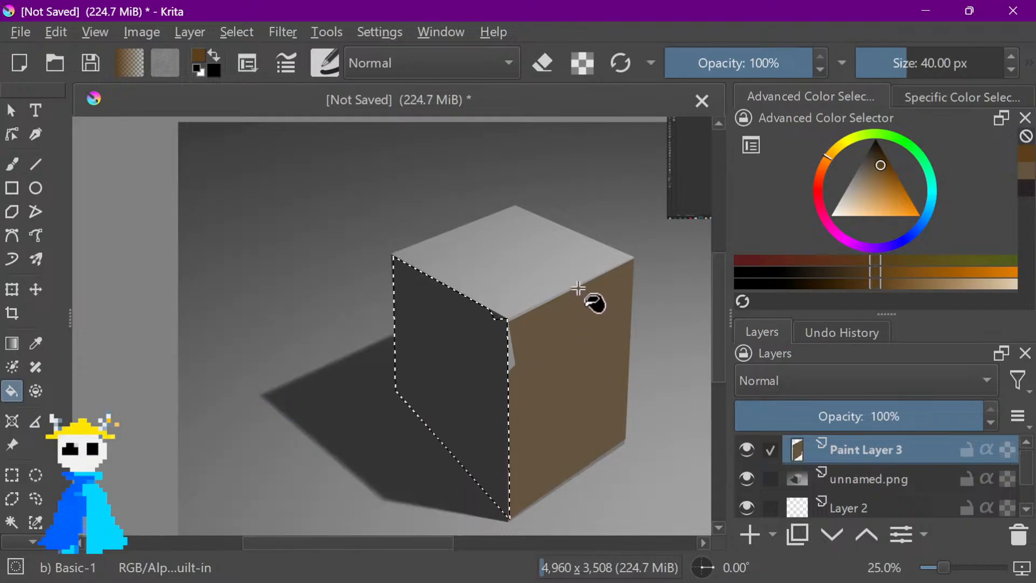
Sample a muted brown from the cube in the reference image and fill the selected left side face with it
key(space)
drag(590, 306, 410, 431)
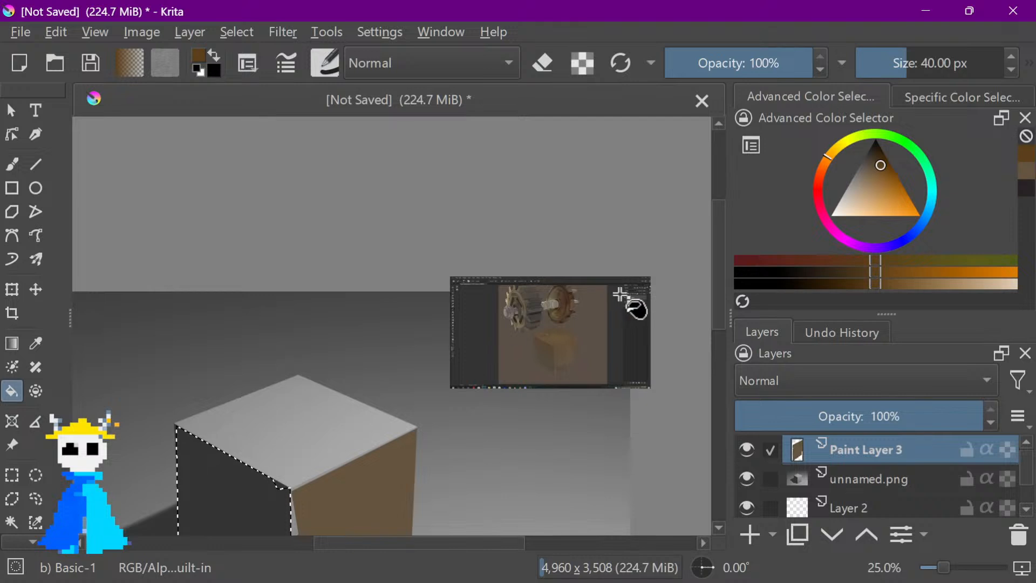
key(space)
drag(518, 250, 451, 212)
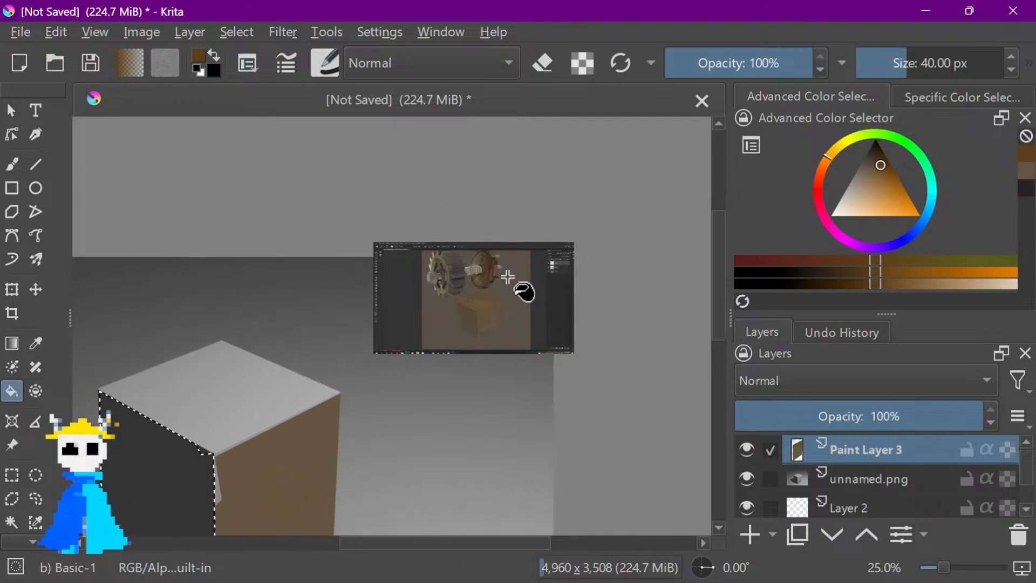
key(i)
key(i)
key(o)
key(o)
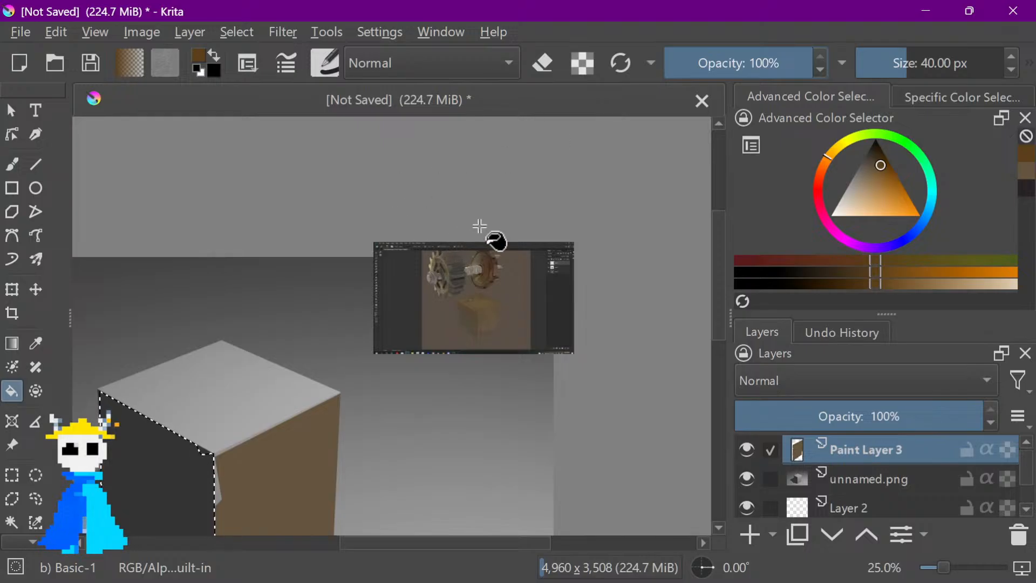
key(p)
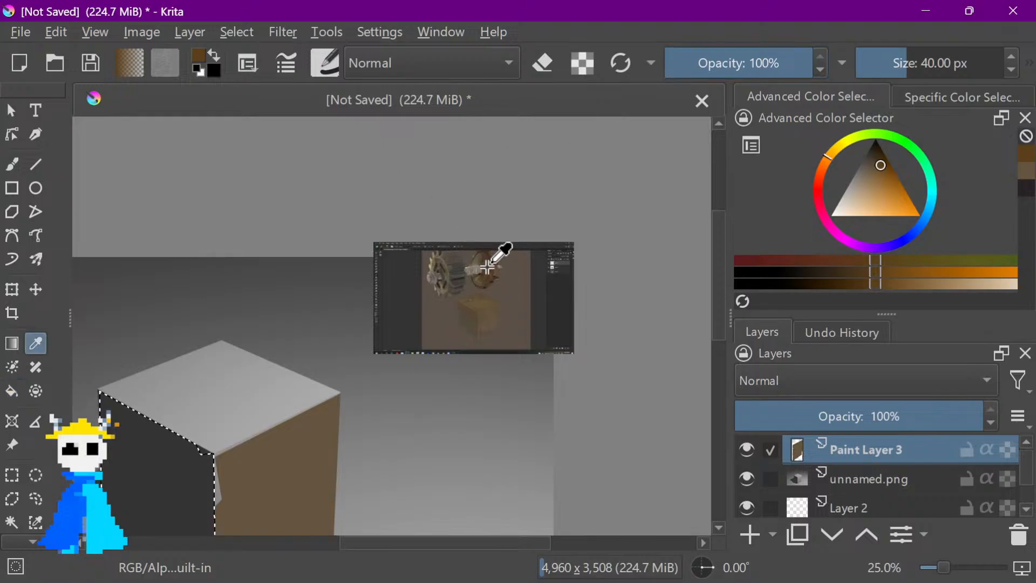
click(468, 312)
click(468, 312)
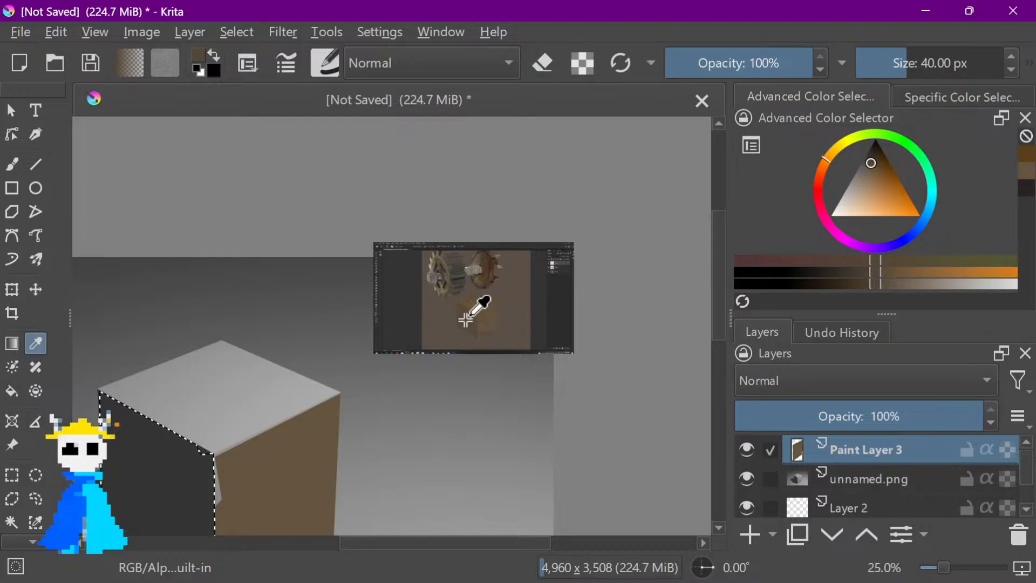
key(f)
click(208, 470)
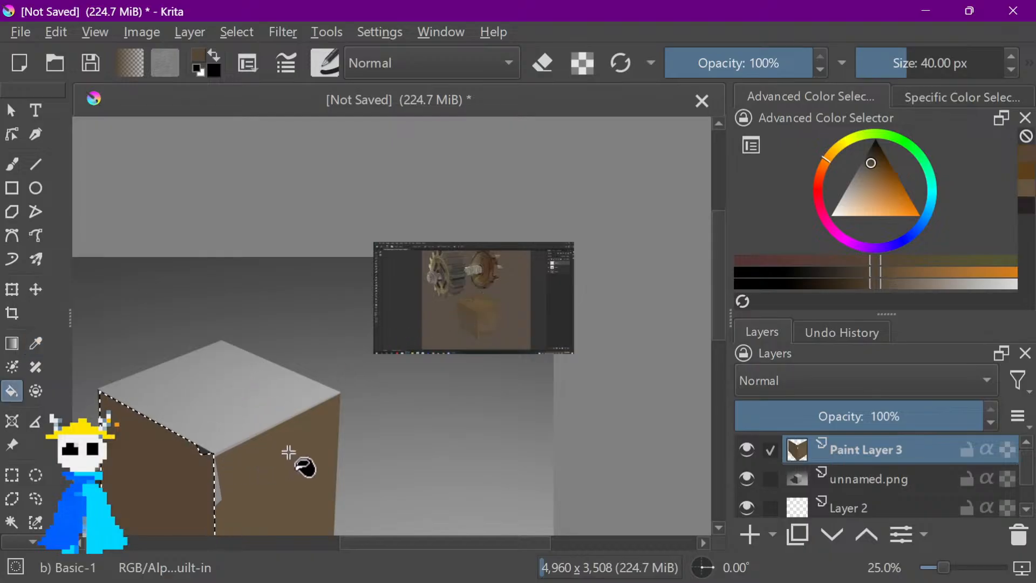
Draw a polygonal selection around the cube's light gray top face, starting and closing at its right corner
key(space)
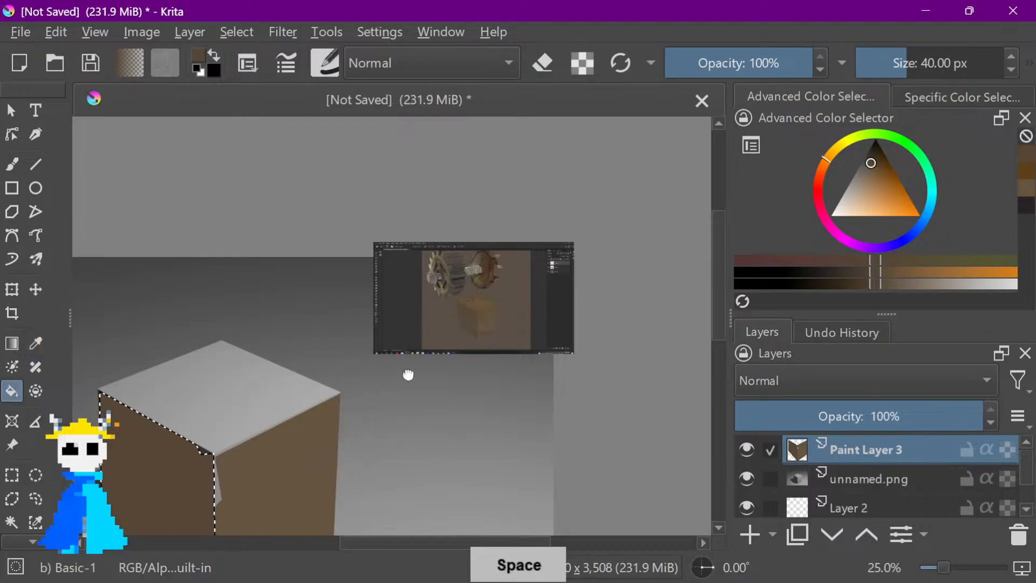
drag(408, 375, 605, 297)
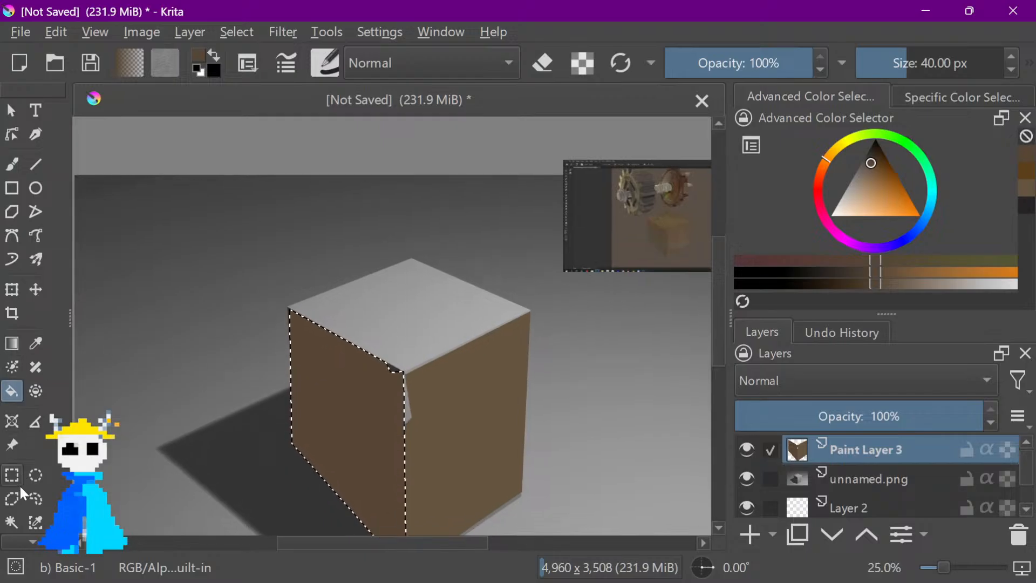
click(35, 498)
click(11, 498)
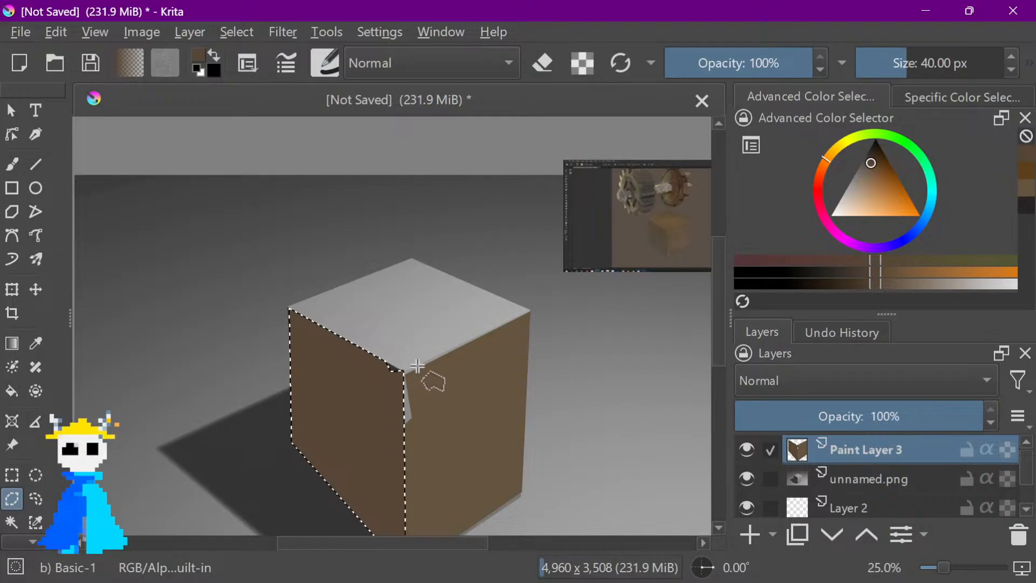
click(530, 309)
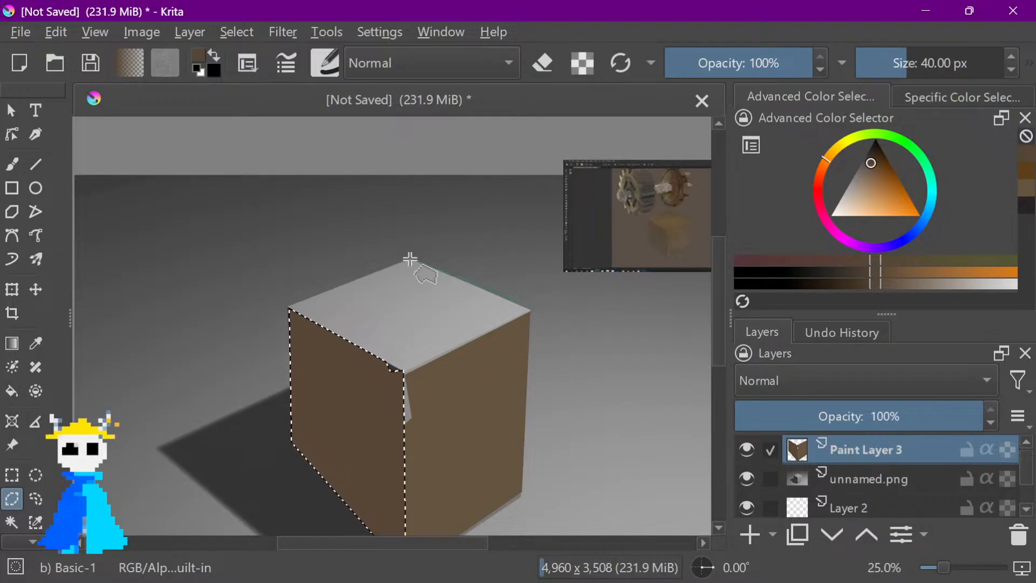
click(405, 371)
click(526, 311)
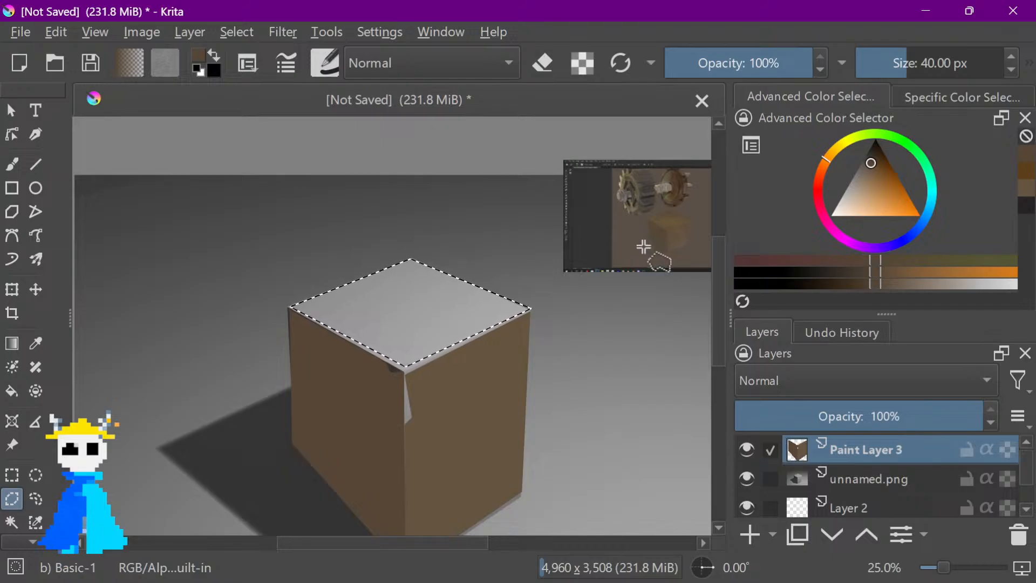
Sample the olive brown from the reference image's cube and fill the selected top face with it
key(p)
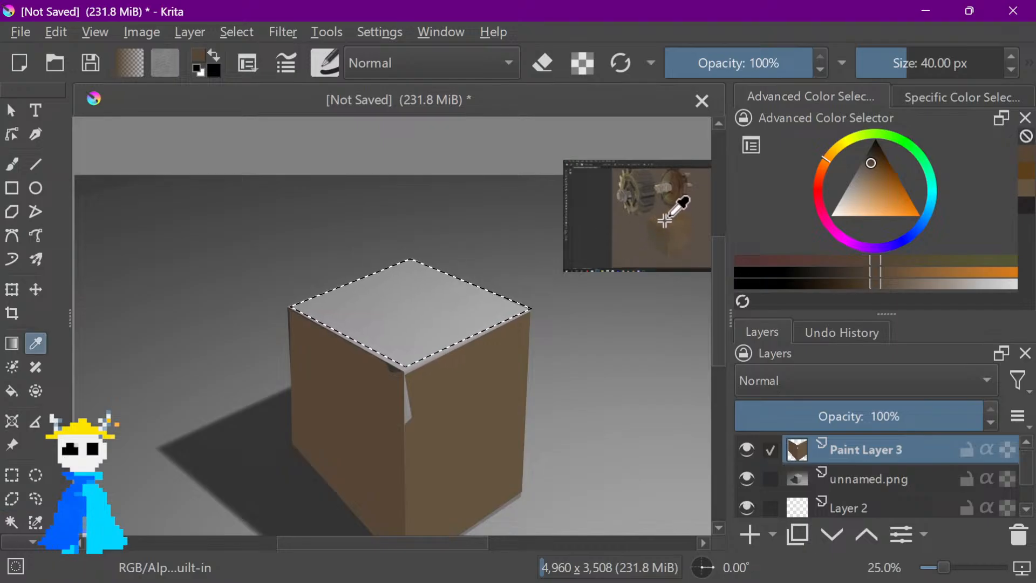
click(673, 231)
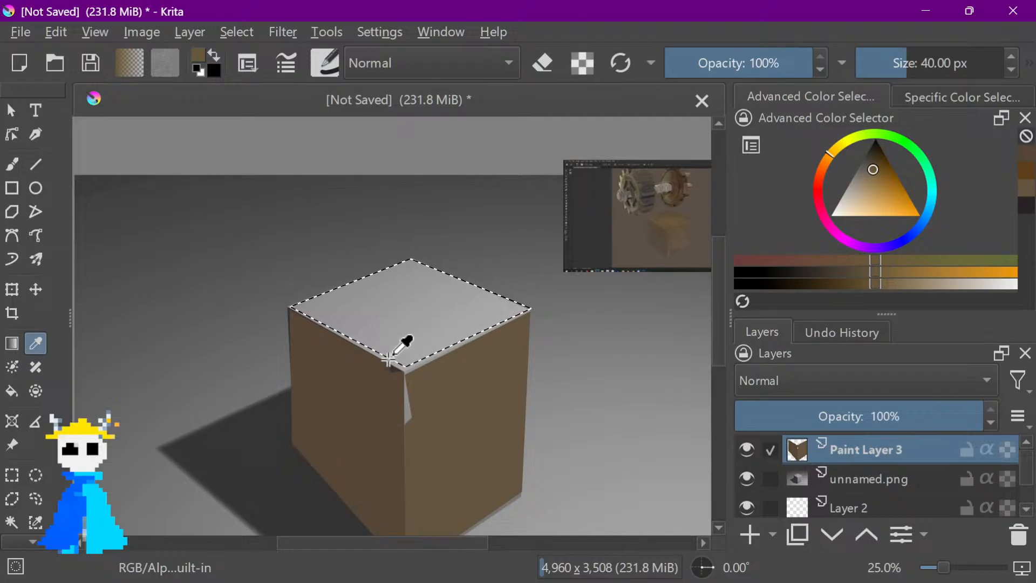
key(f)
click(411, 344)
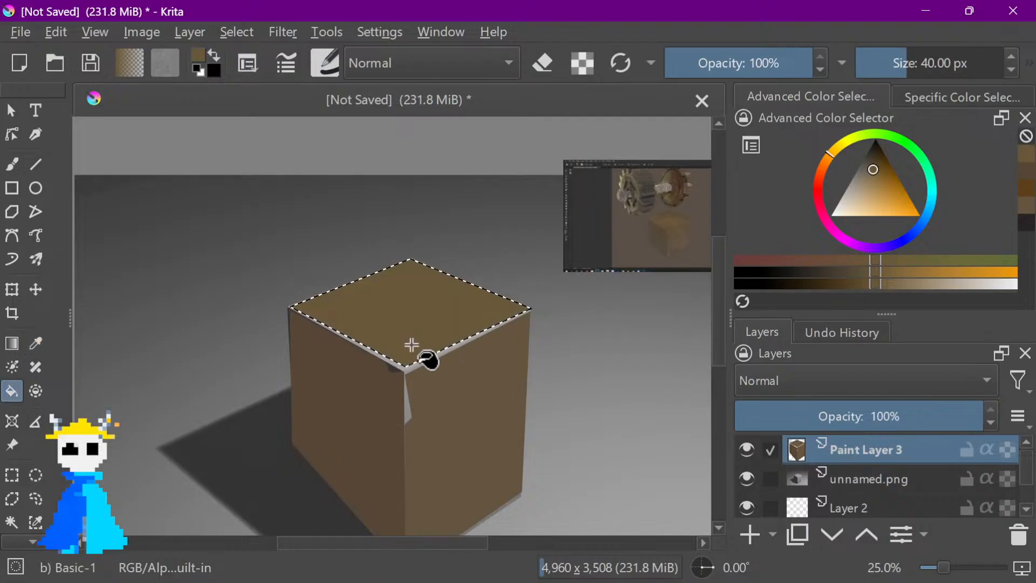
scroll(409, 371, up, 2)
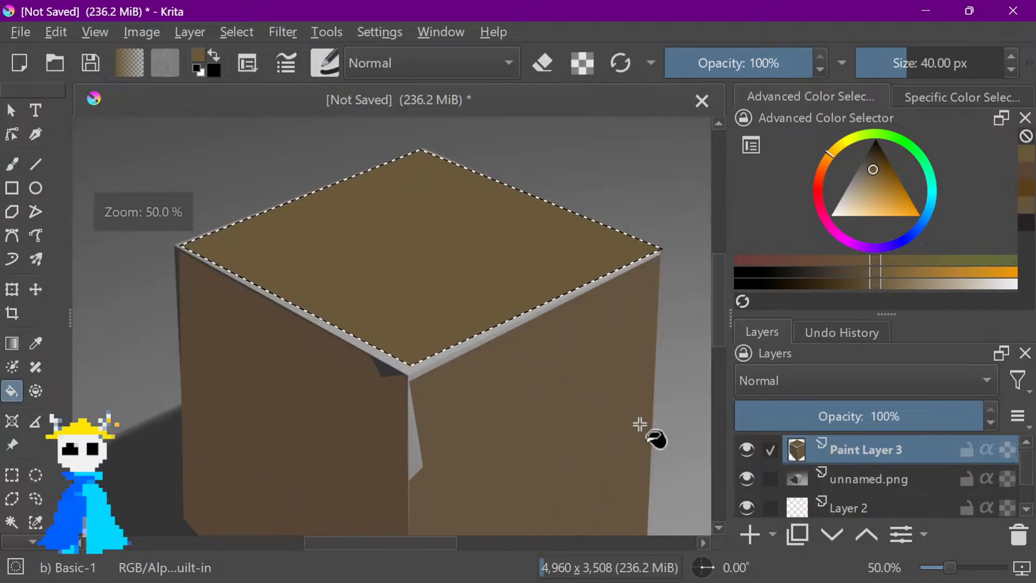
click(747, 533)
double_click(878, 459)
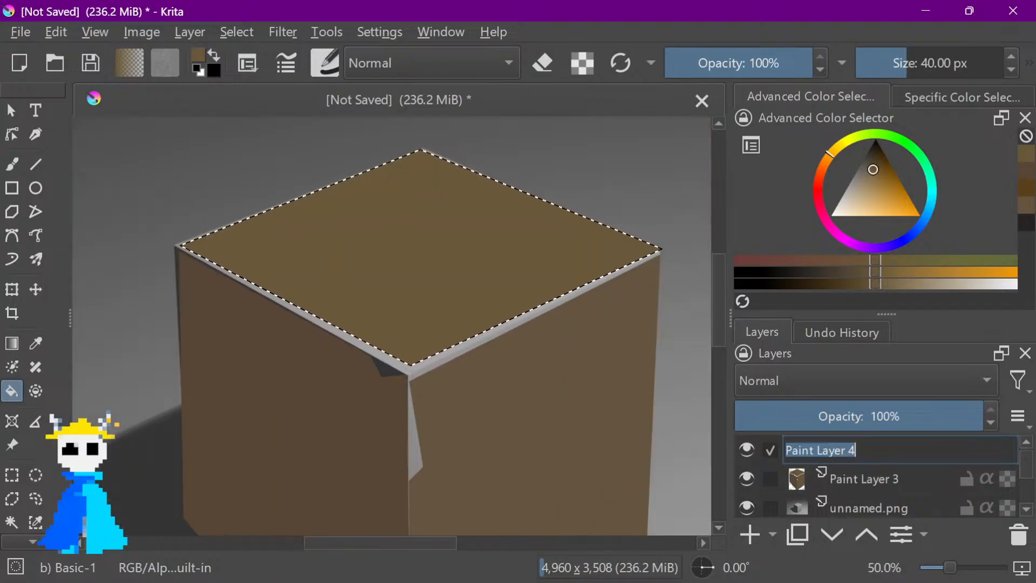
key(Return)
key(BackSpace)
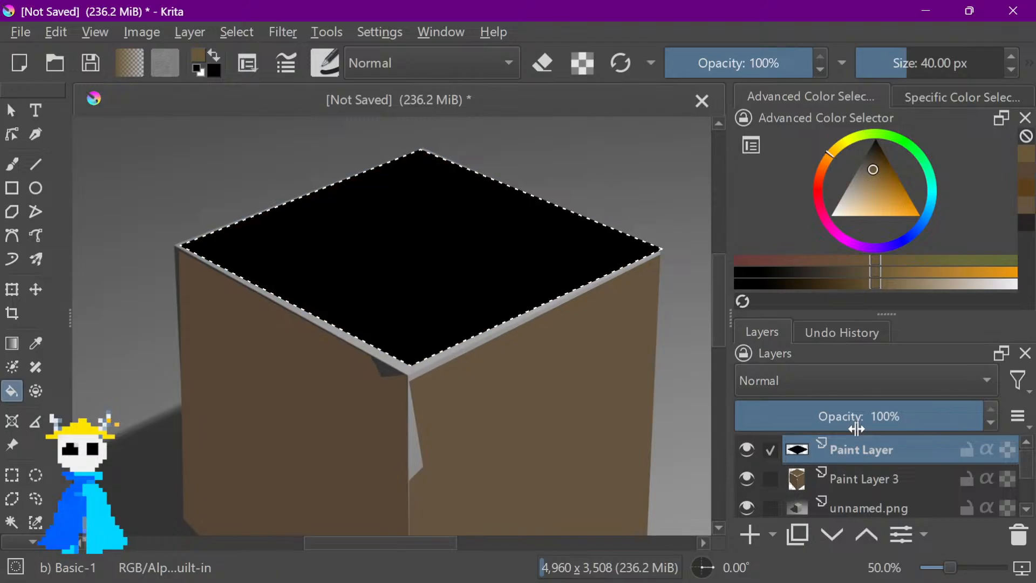
key(shift+BackSpace)
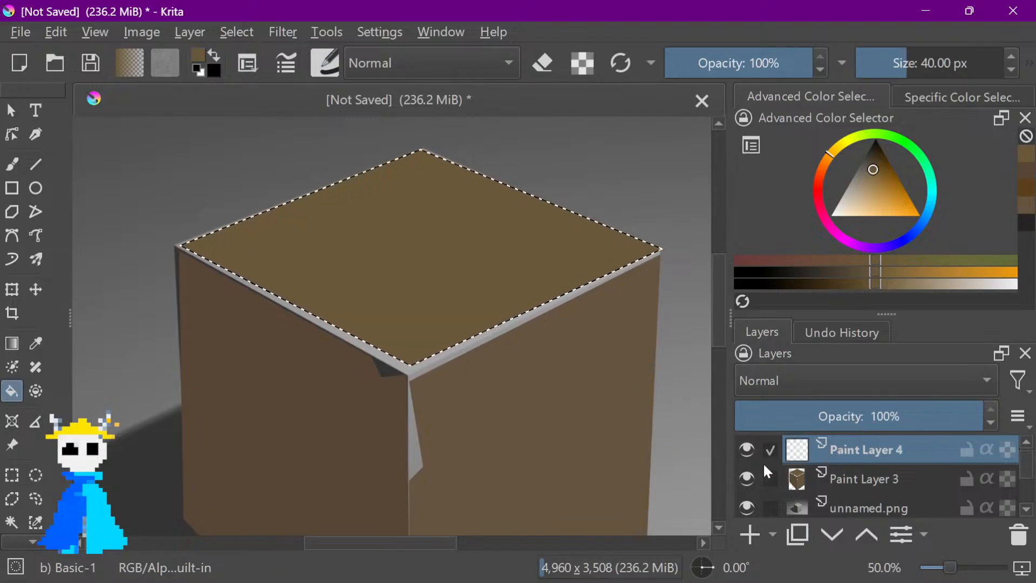
key(shift+Delete)
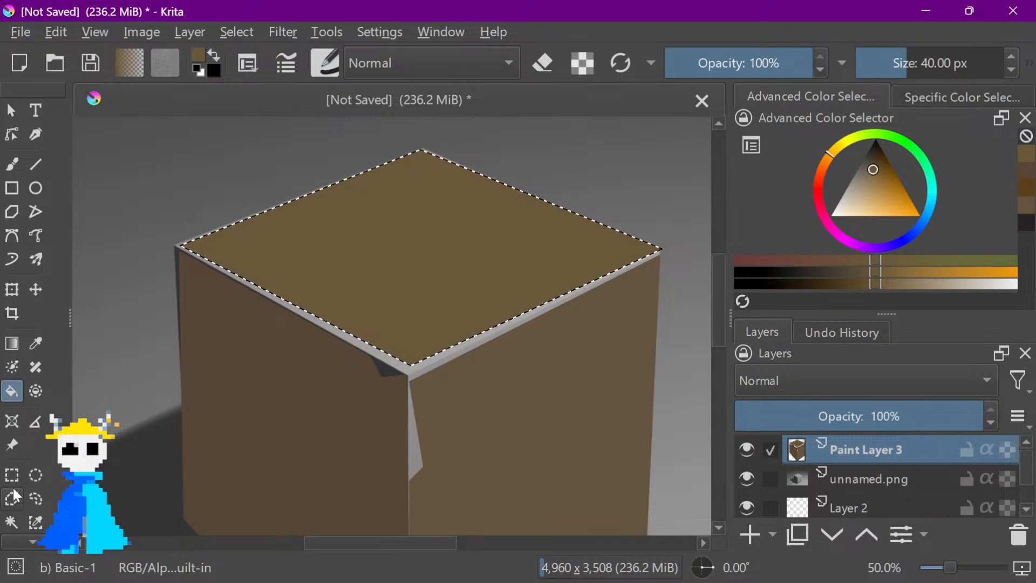
Clear the active selection on the cube
click(12, 522)
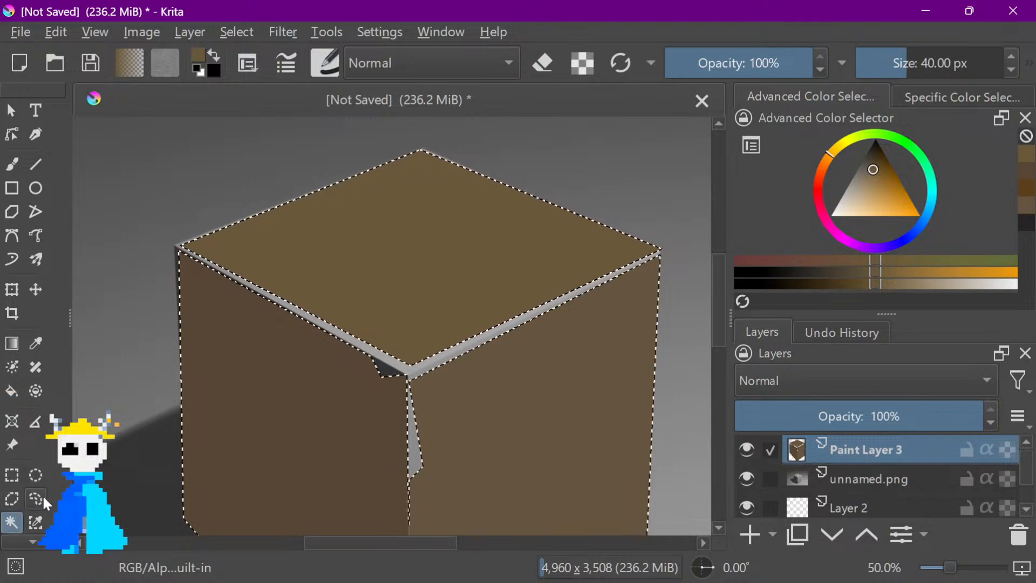
click(37, 497)
click(153, 378)
scroll(190, 320, down, 1)
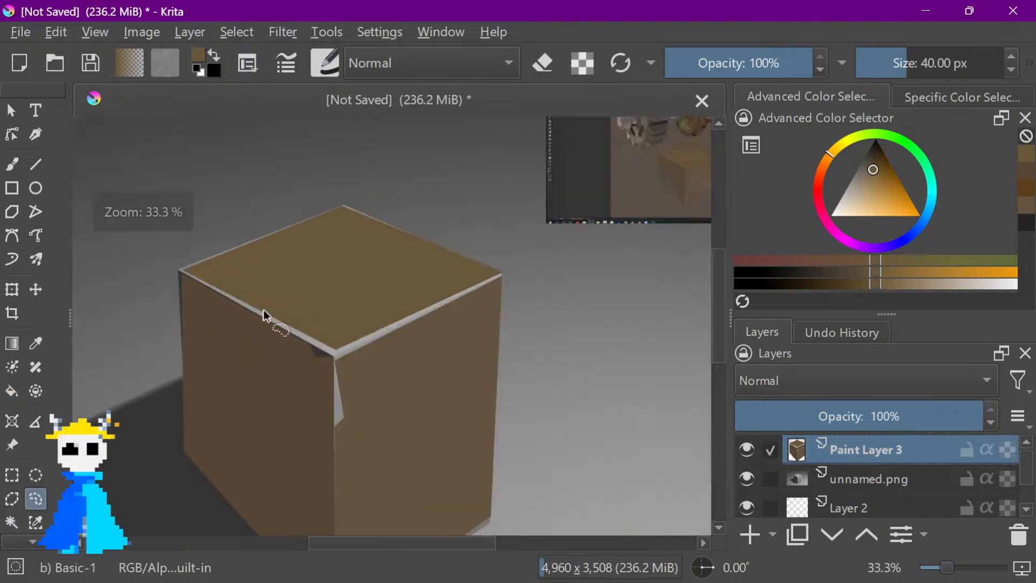
drag(359, 314, 400, 312)
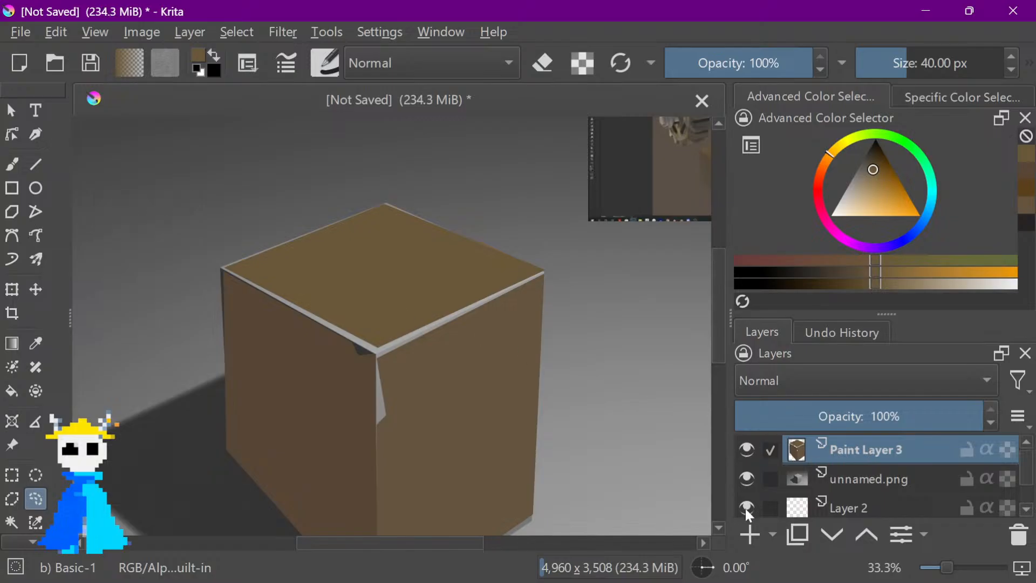
Add a new paint layer above Paint Layer 3 and rename it "fill layer"
click(746, 534)
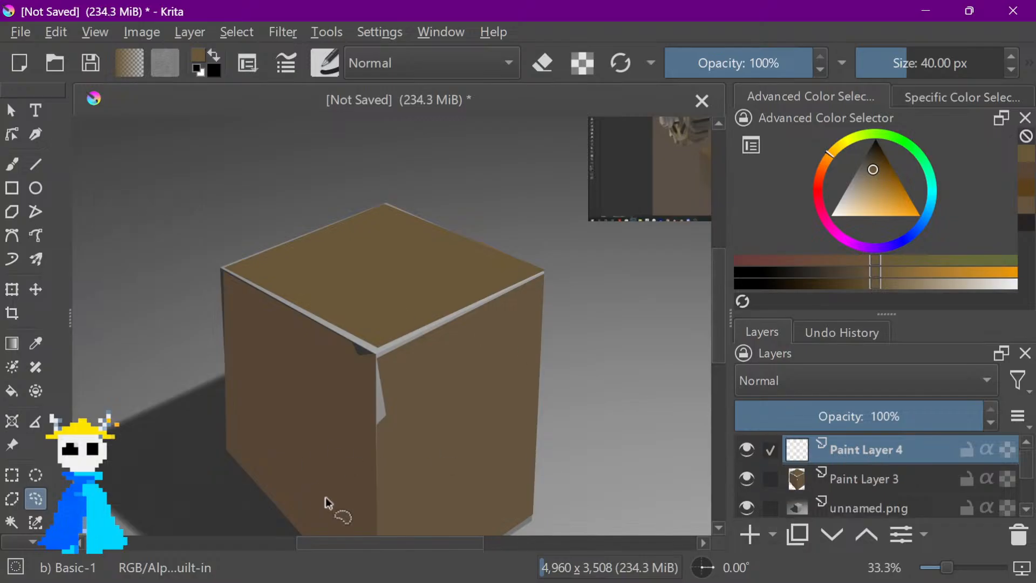
double_click(877, 449)
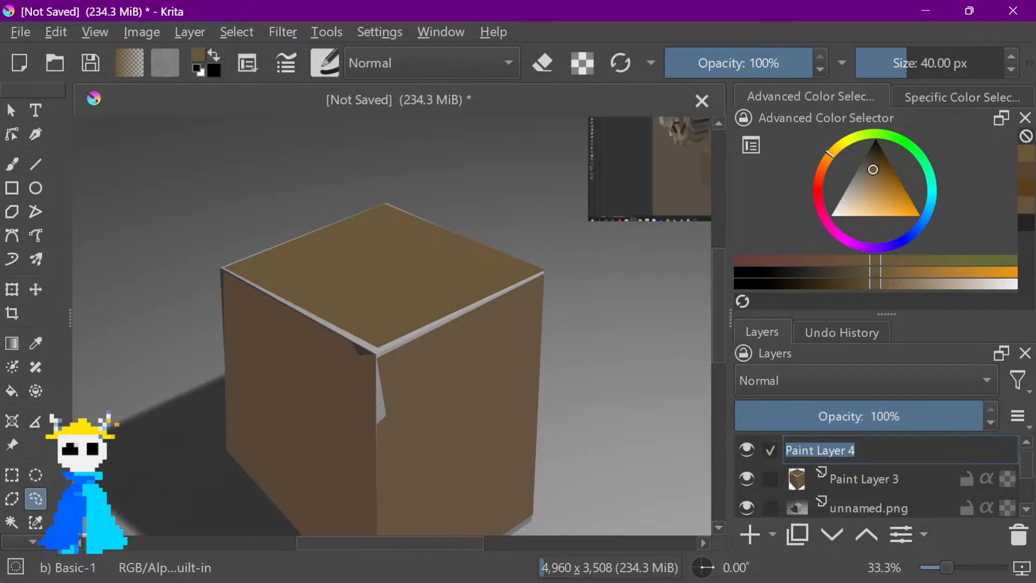
key(BackSpace)
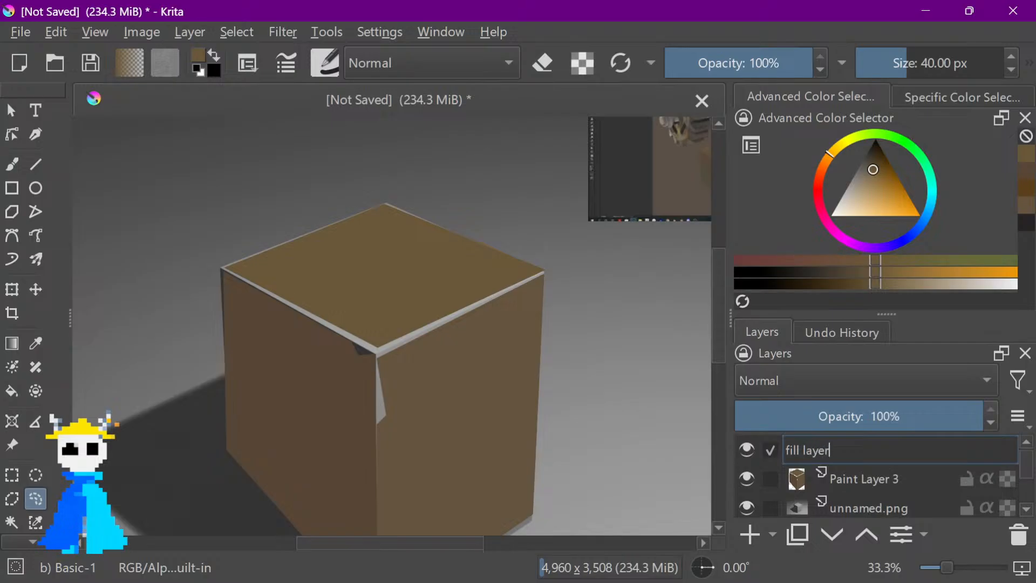
key(Return)
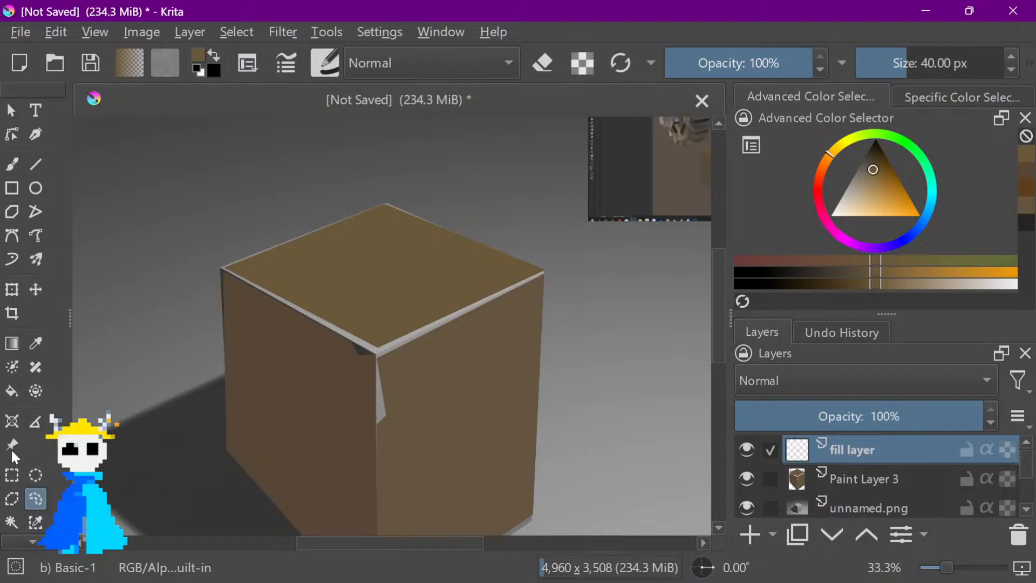
Draw a polygonal selection around the entire cube's outer silhouette, starting and closing at its lower-left corner
click(20, 492)
click(226, 447)
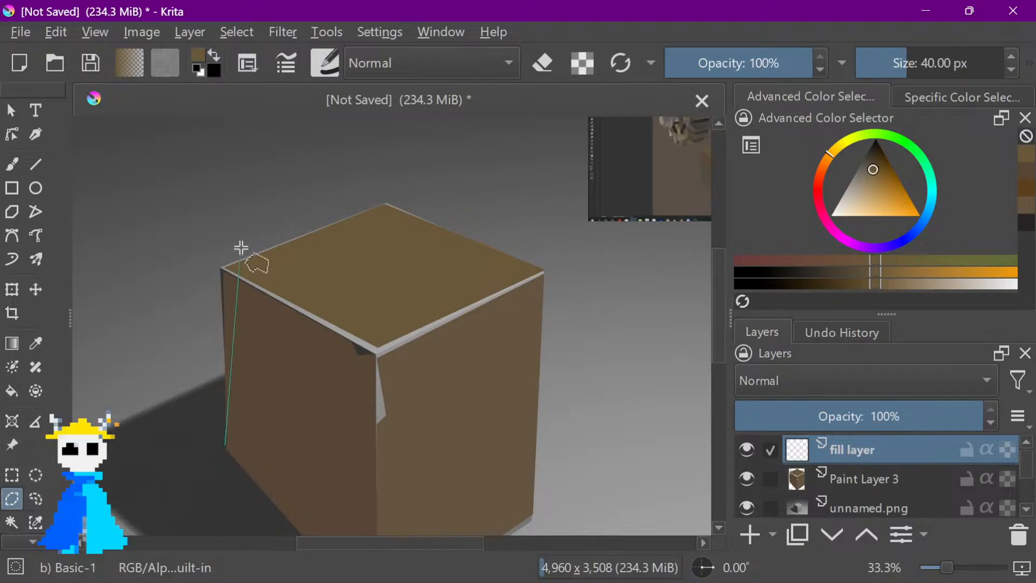
click(221, 266)
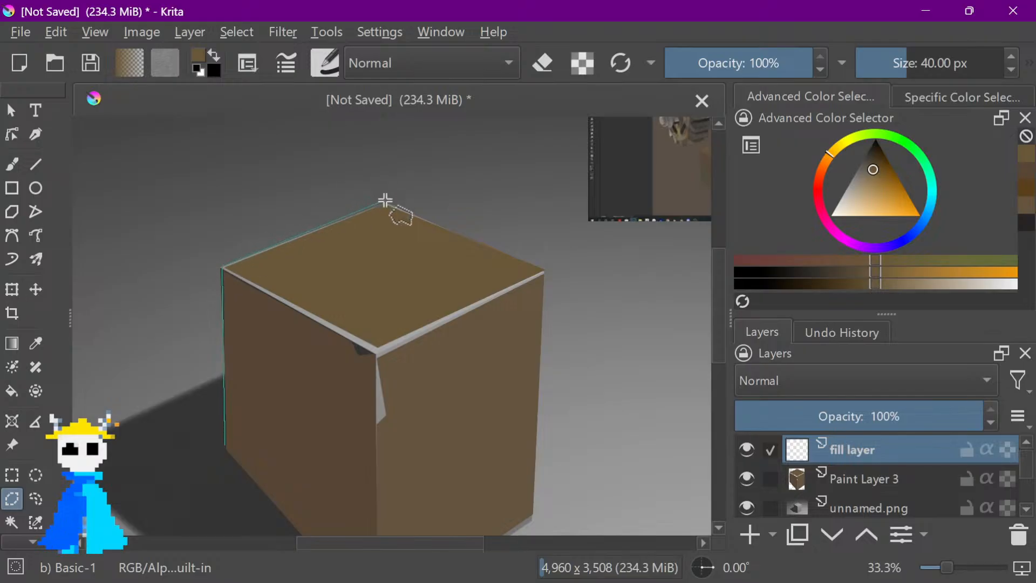
click(385, 201)
key(space)
drag(513, 493, 676, 327)
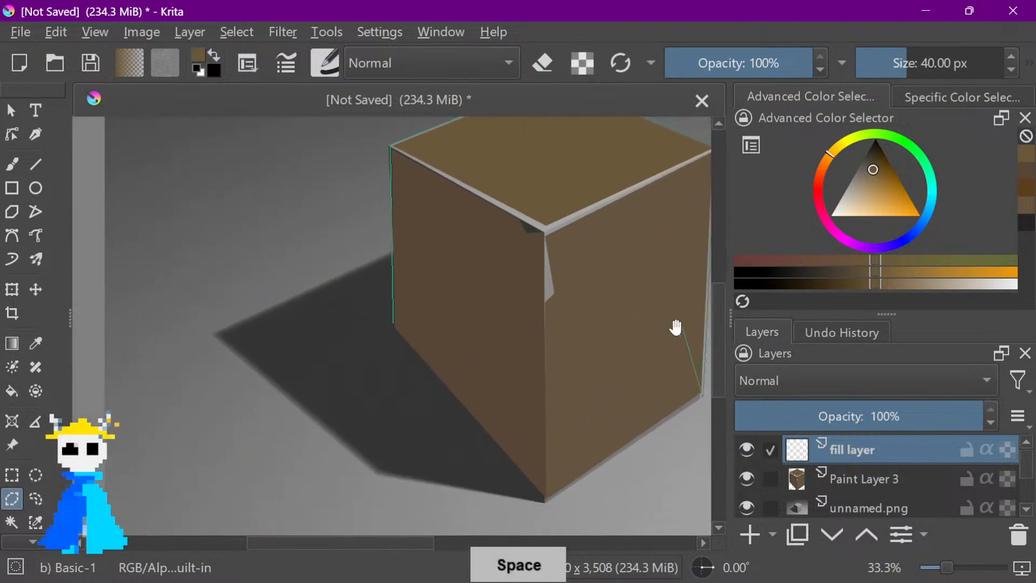
click(545, 501)
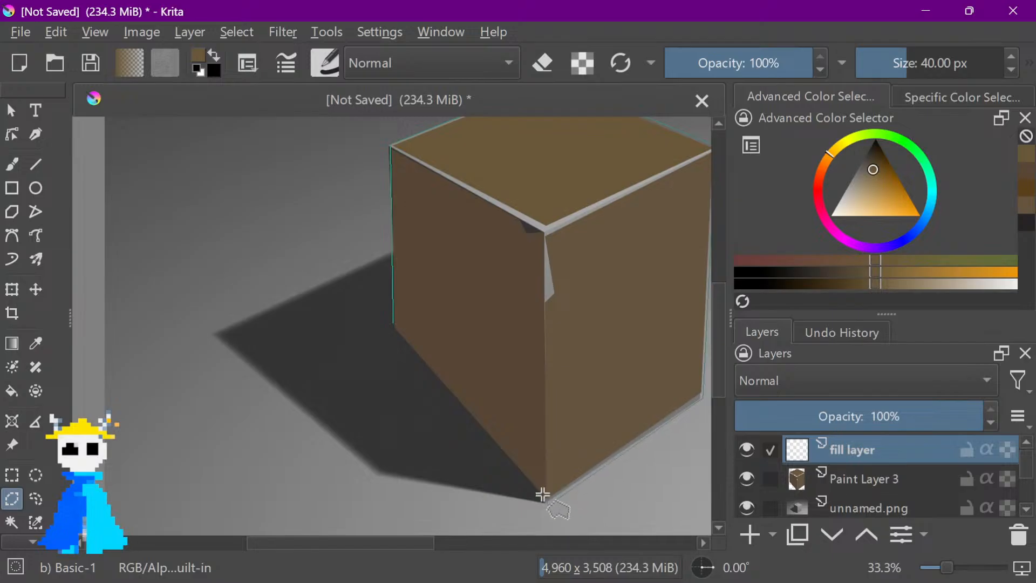
click(393, 330)
Move the "fill layer" beneath Paint Layer 3 and fill the selected cube silhouette with a slightly lighter olive brown
key(space)
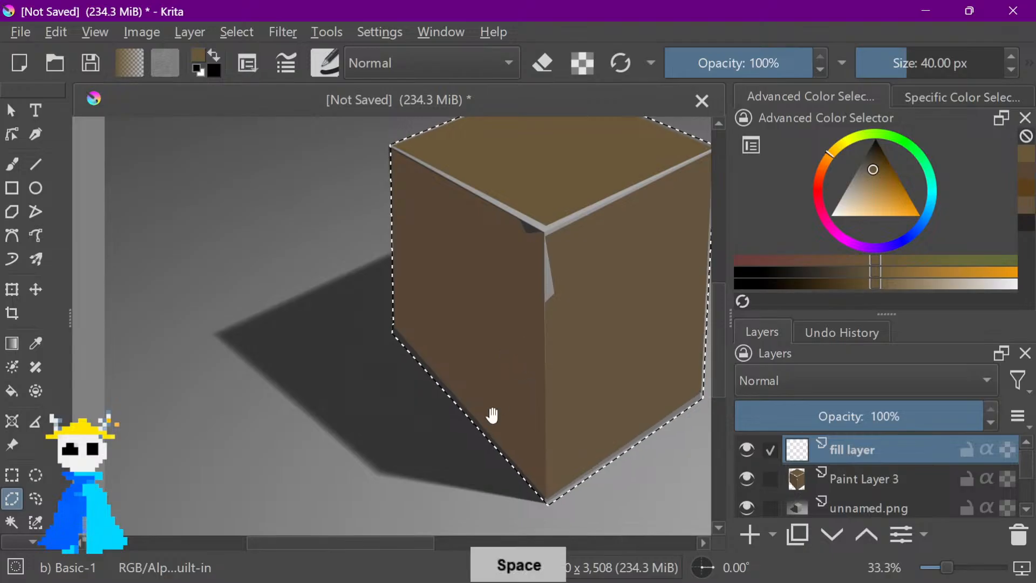
drag(555, 342, 500, 418)
drag(881, 449, 878, 484)
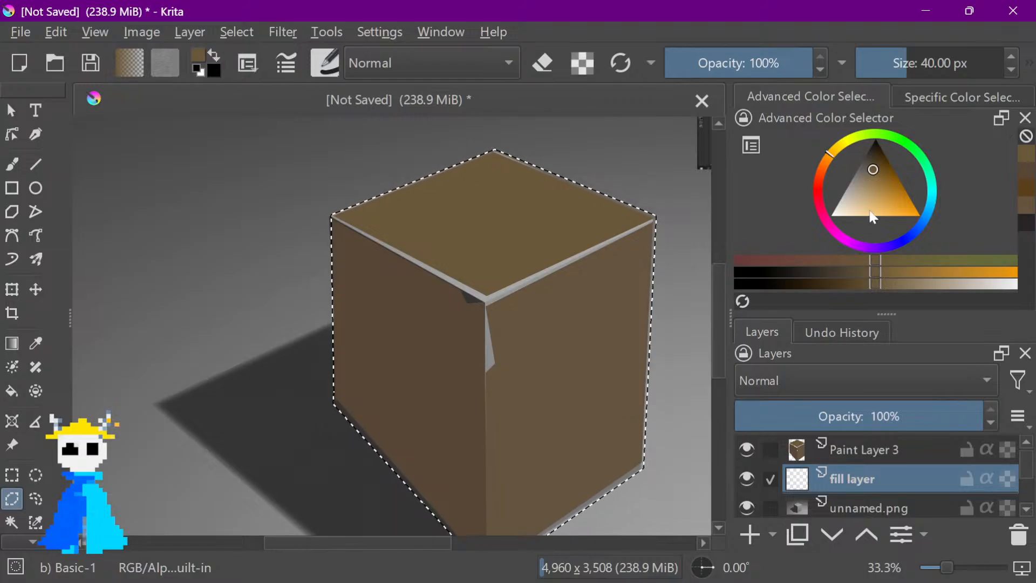
drag(874, 169, 877, 173)
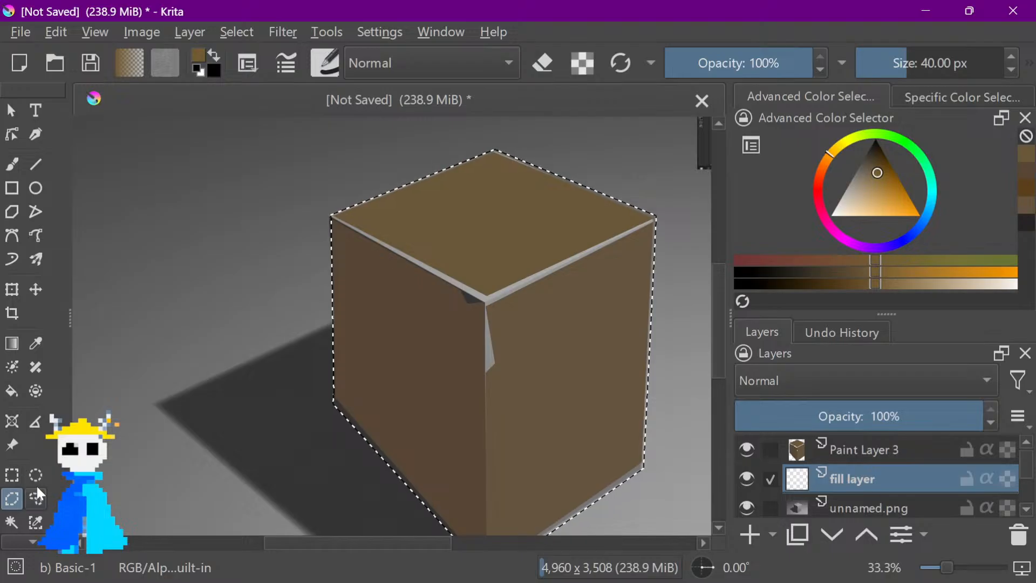
key(f)
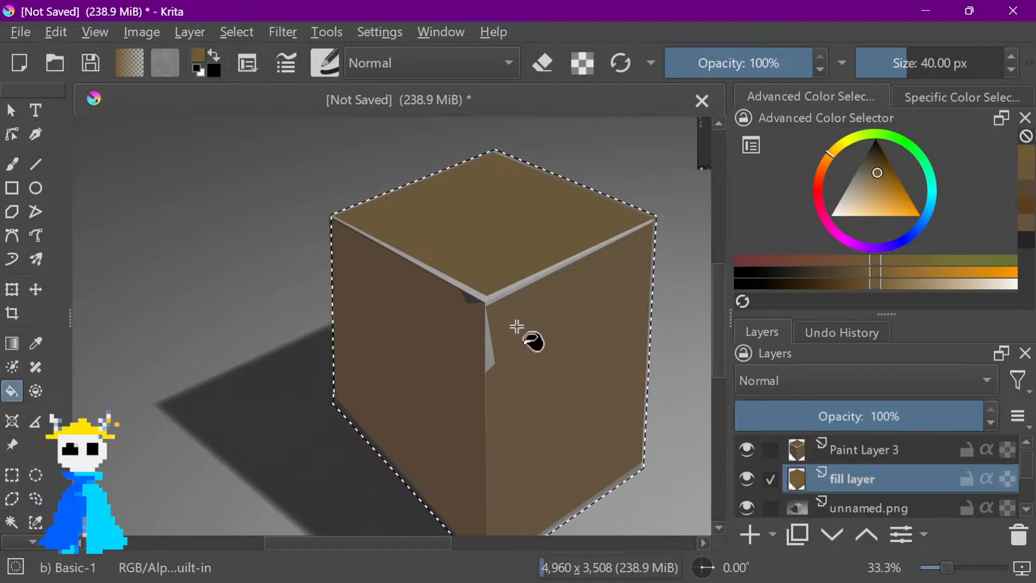
click(511, 329)
Examine the filled gaps along the cube's edges and corners
scroll(510, 295, down, 4)
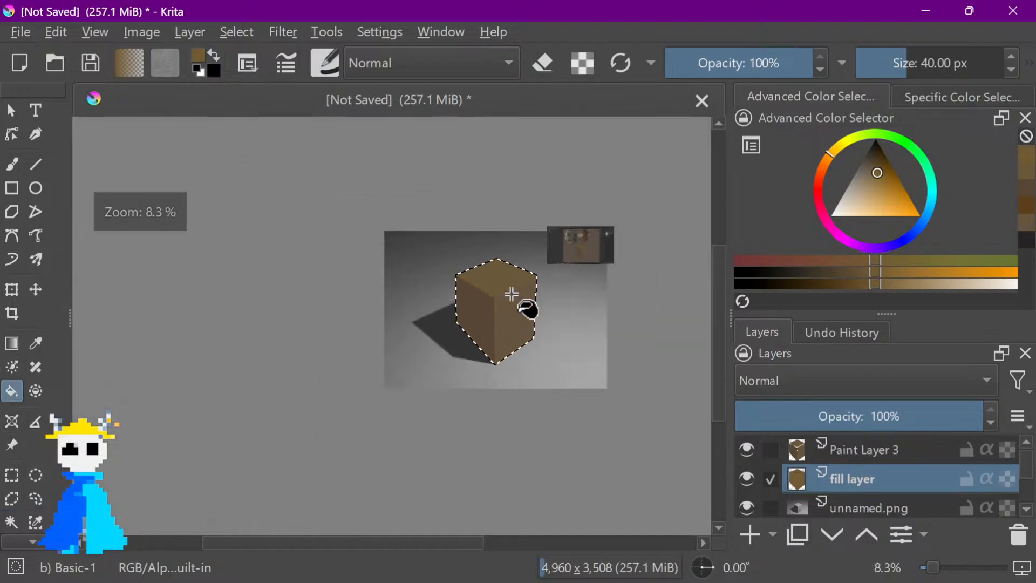
scroll(512, 295, up, 4)
scroll(490, 323, down, 2)
drag(518, 300, 373, 351)
scroll(485, 347, up, 4)
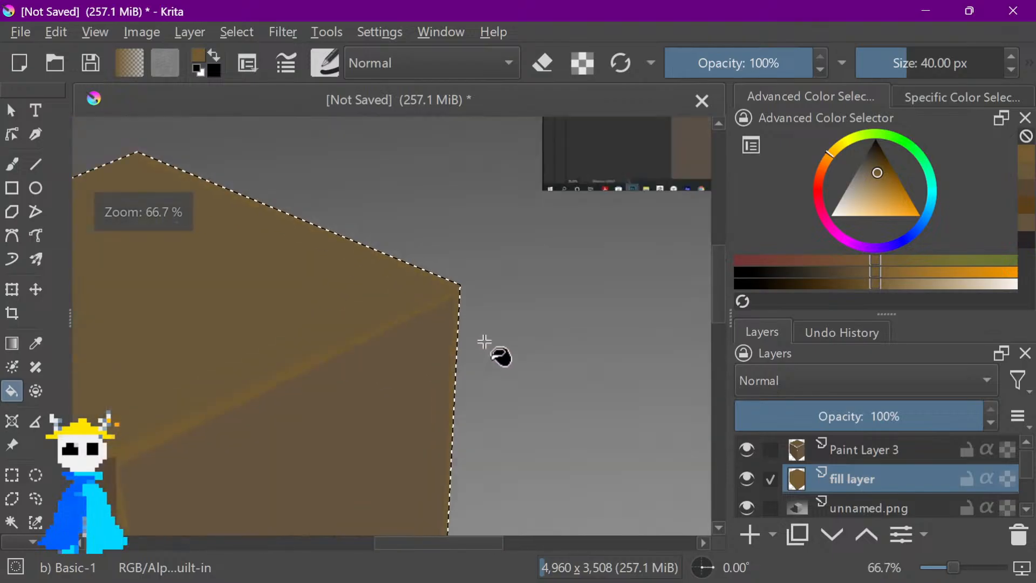
scroll(430, 374, down, 2)
drag(430, 374, 612, 318)
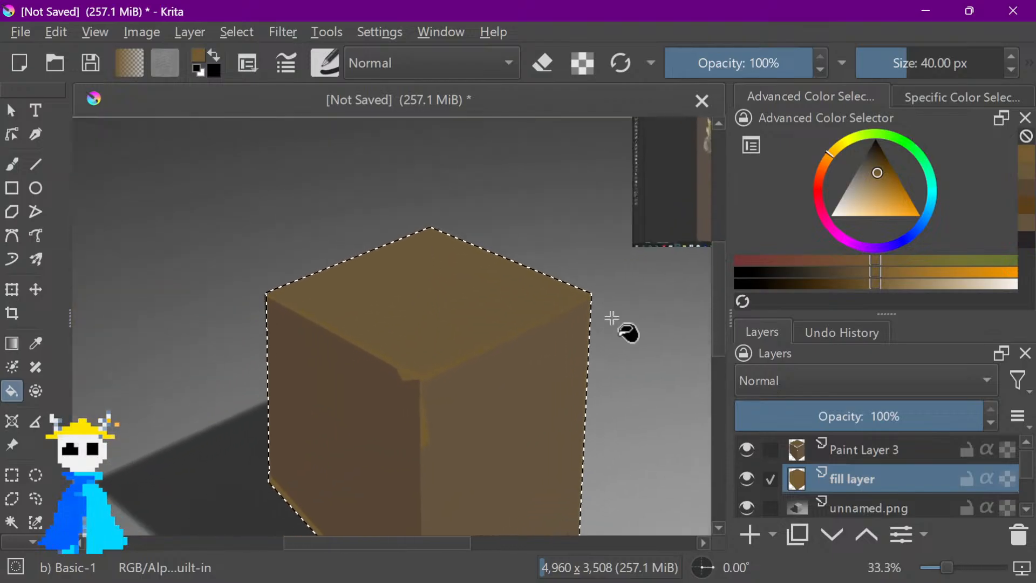
On Paint Layer 3, paint soft brown strokes on the top face and along the front edges with the roller brush preset at 110 px
click(878, 451)
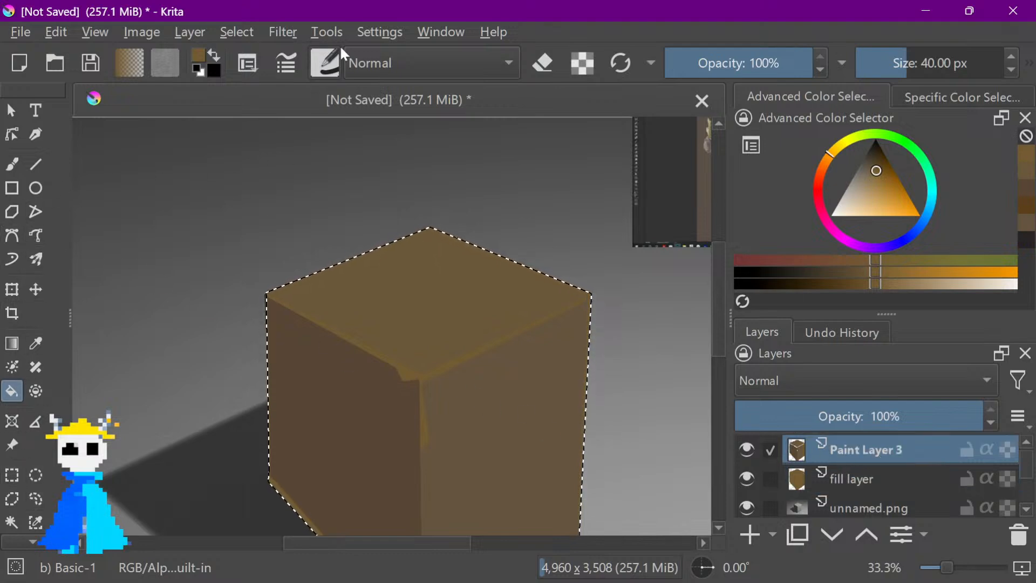
click(323, 62)
scroll(773, 251, down, 1)
scroll(771, 248, down, 2)
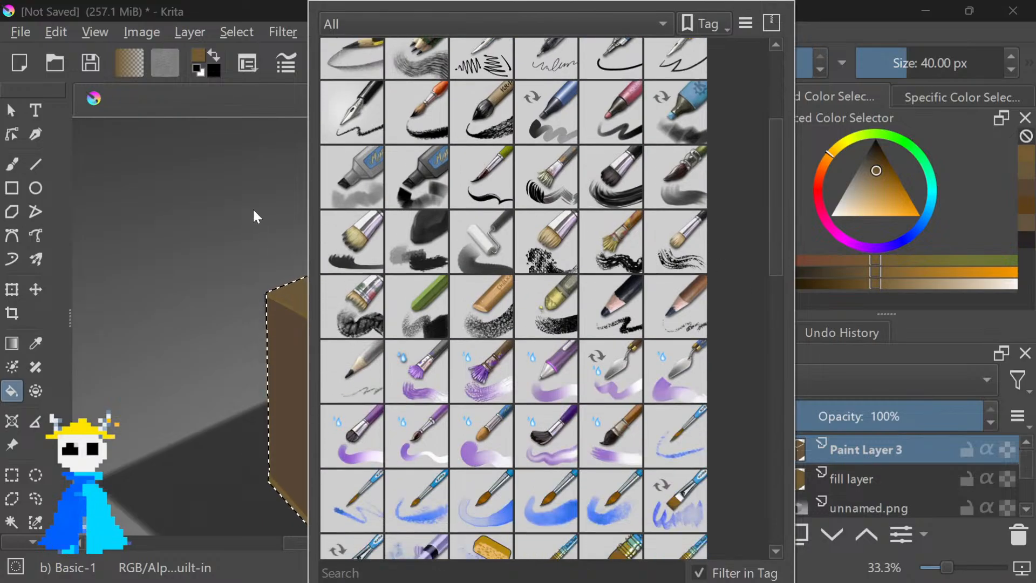
click(483, 239)
click(221, 231)
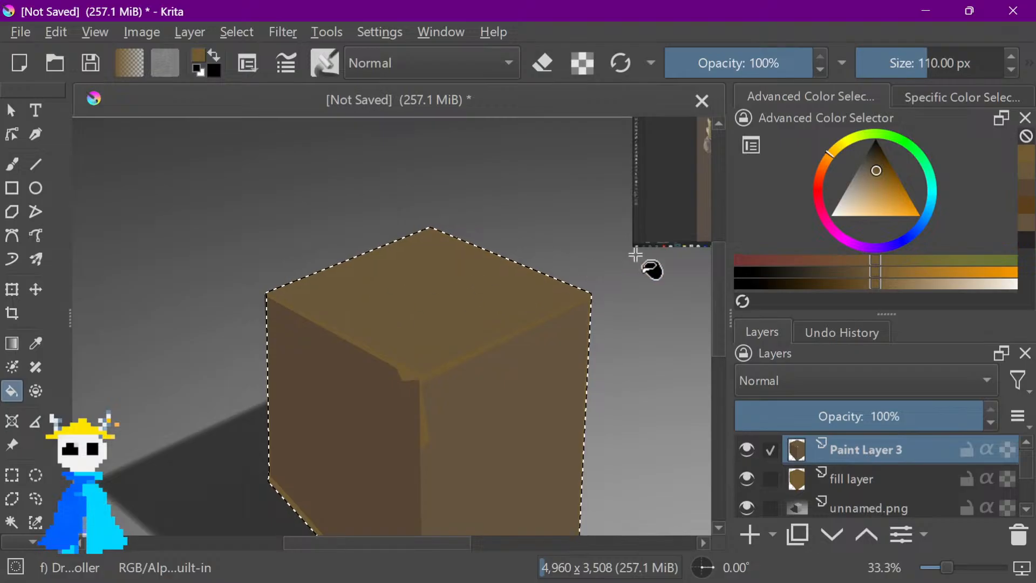
key(b)
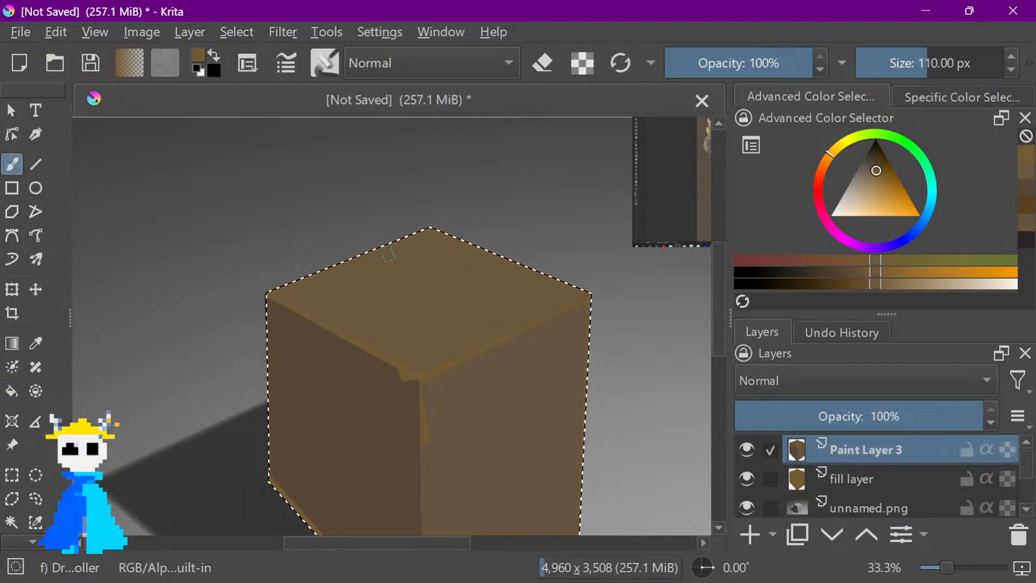
mouse_move(402, 256)
mouse_down()
mouse_move(419, 240)
mouse_move(391, 288)
mouse_up()
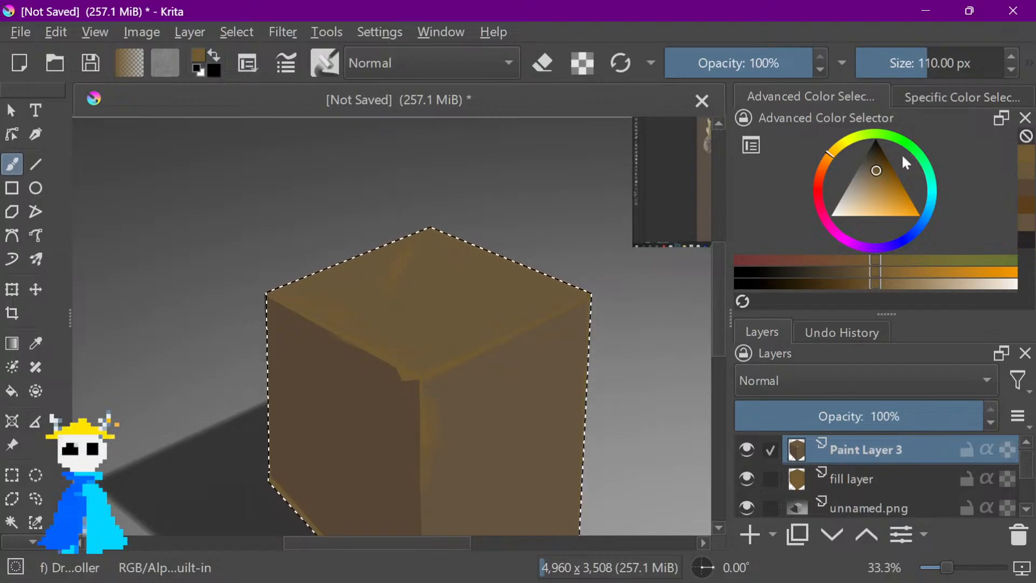
Change the paint colour to a lighter tan and try a highlight stroke near the top face's back corner
mouse_move(875, 165)
mouse_down()
mouse_move(860, 177)
mouse_move(871, 188)
mouse_up()
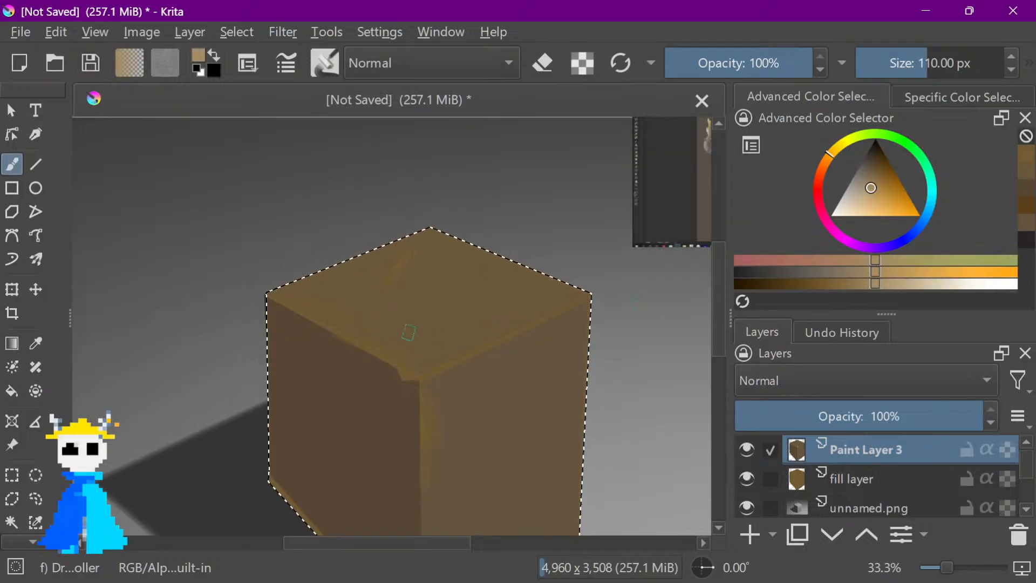
key(space)
mouse_move(510, 308)
mouse_down()
mouse_move(554, 262)
mouse_move(560, 282)
mouse_up()
drag(452, 220, 427, 262)
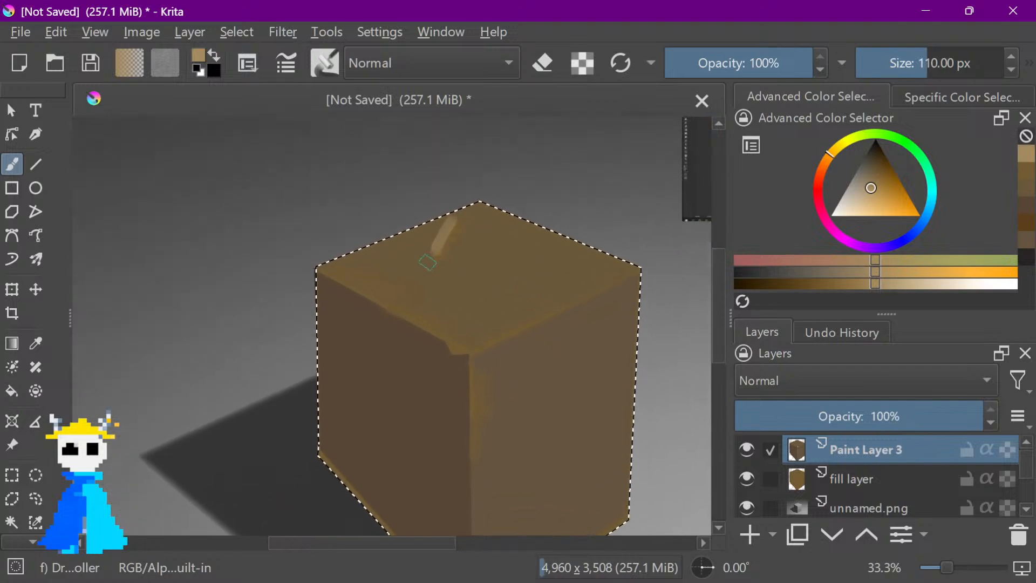
key(ctrl+z)
click(325, 62)
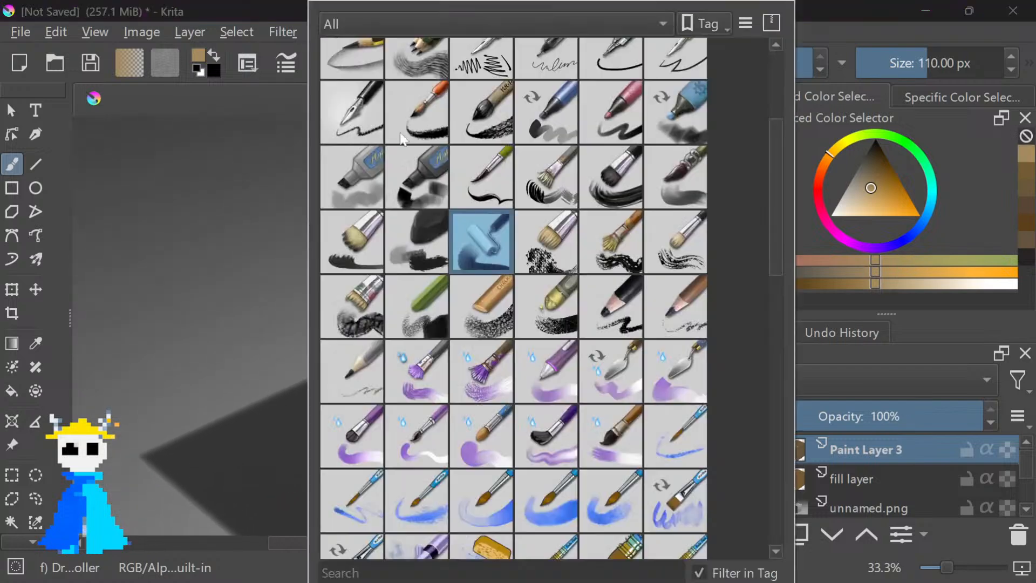
click(270, 296)
drag(425, 259, 407, 276)
key(ctrl+z)
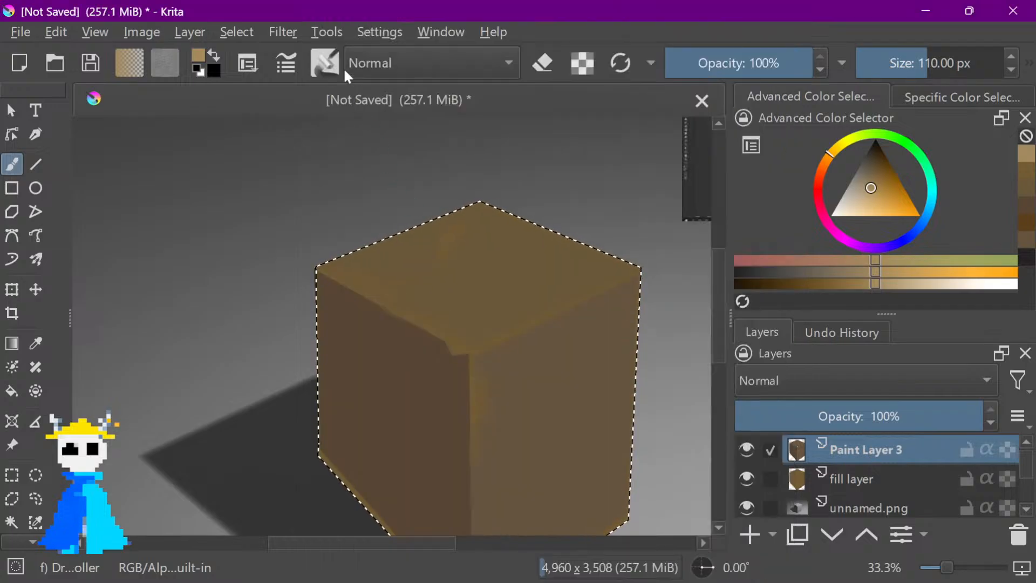
Try thin tan highlight lines along the top face's two front edges with the Gpen ink preset at 5 px
click(326, 61)
scroll(773, 231, up, 3)
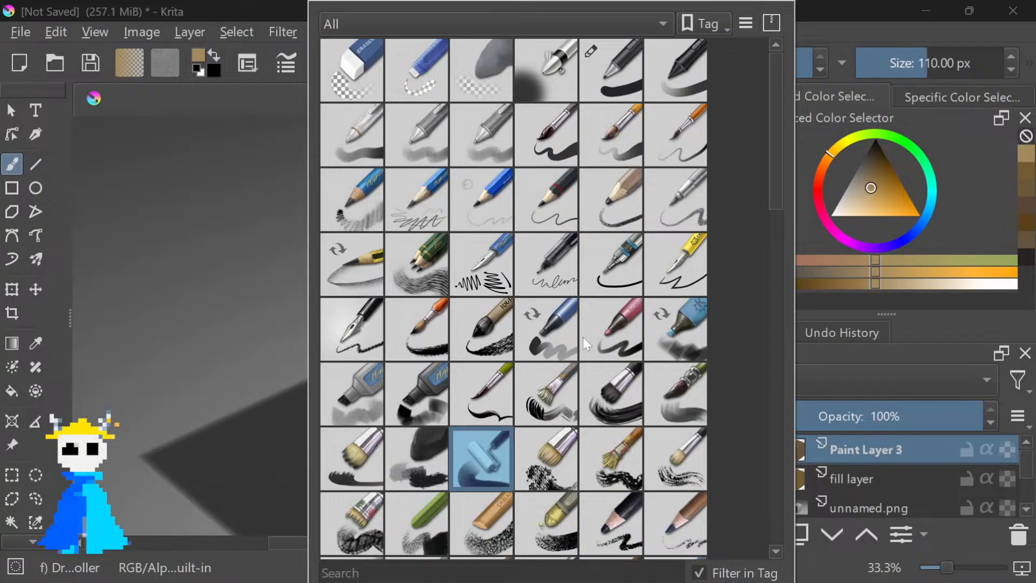
click(667, 277)
click(265, 315)
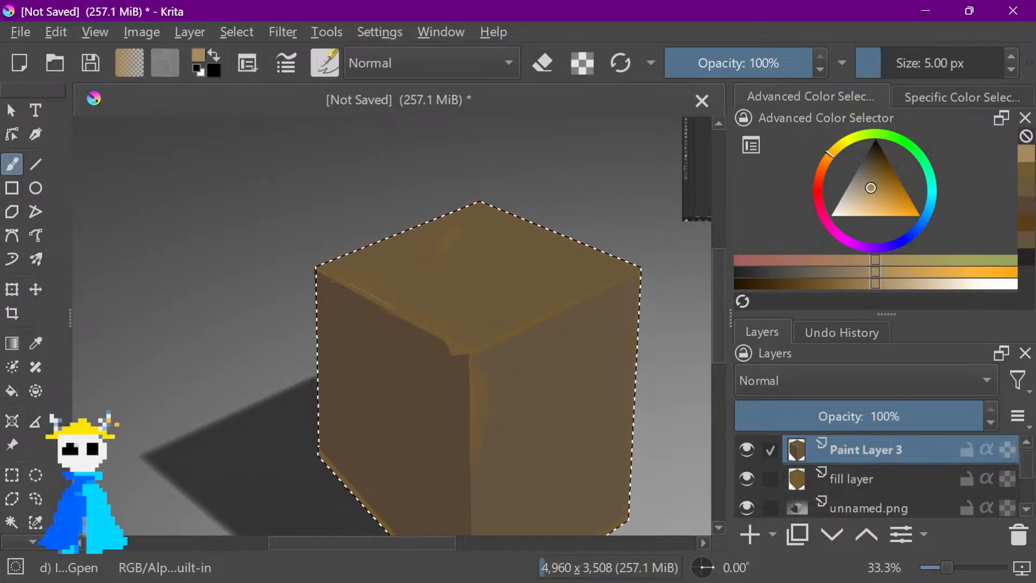
mouse_move(346, 282)
mouse_down()
mouse_move(420, 321)
mouse_move(335, 277)
mouse_up()
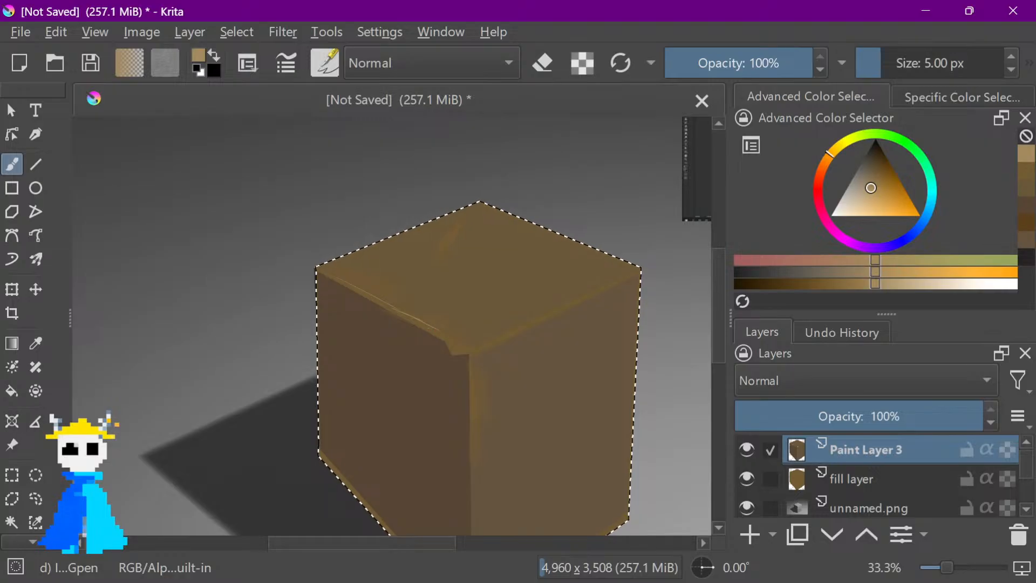
drag(396, 309, 446, 335)
key(ctrl+z)
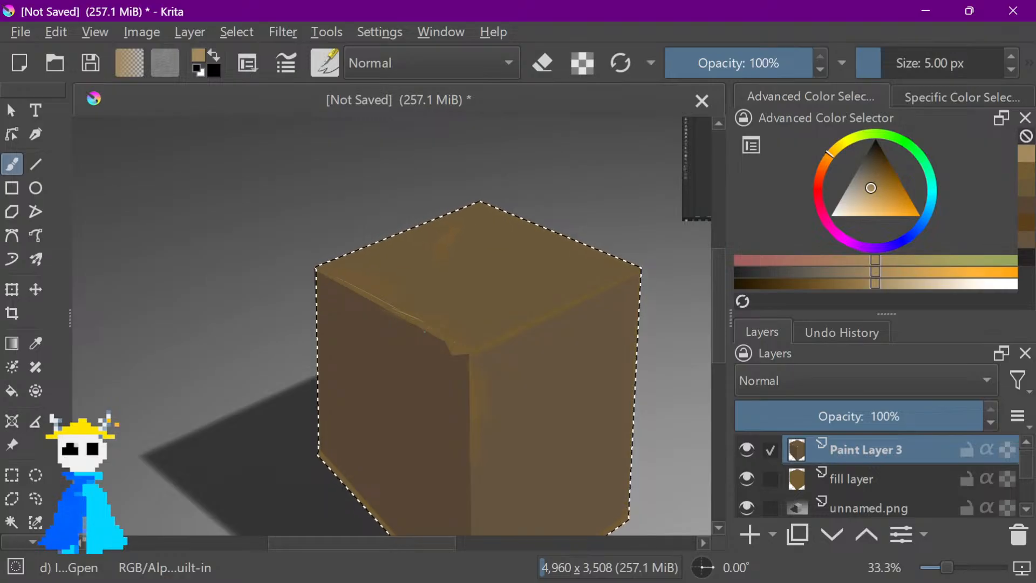
mouse_move(397, 309)
mouse_down()
mouse_move(470, 348)
mouse_move(533, 322)
mouse_up()
key(ctrl+z)
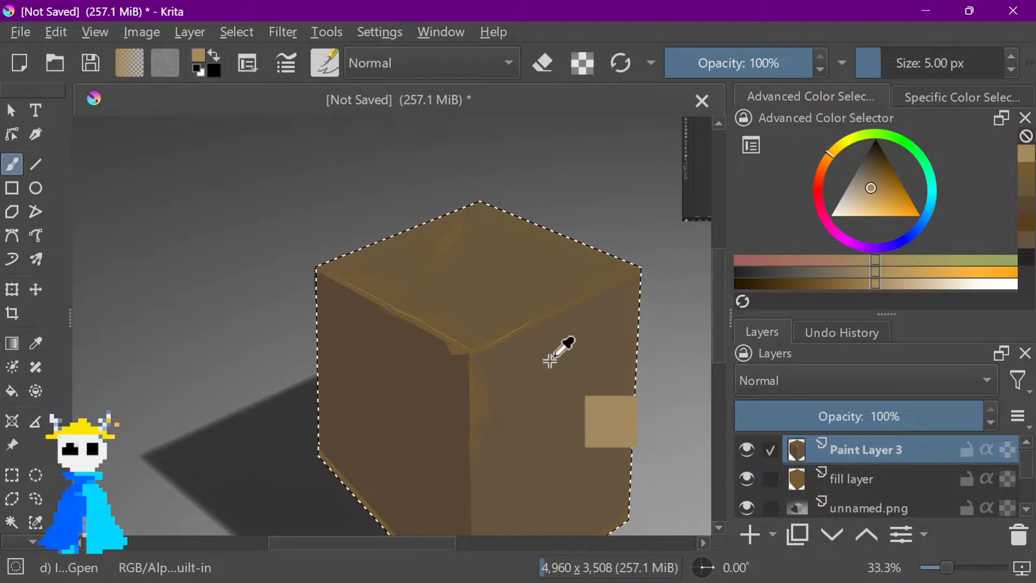
click(324, 59)
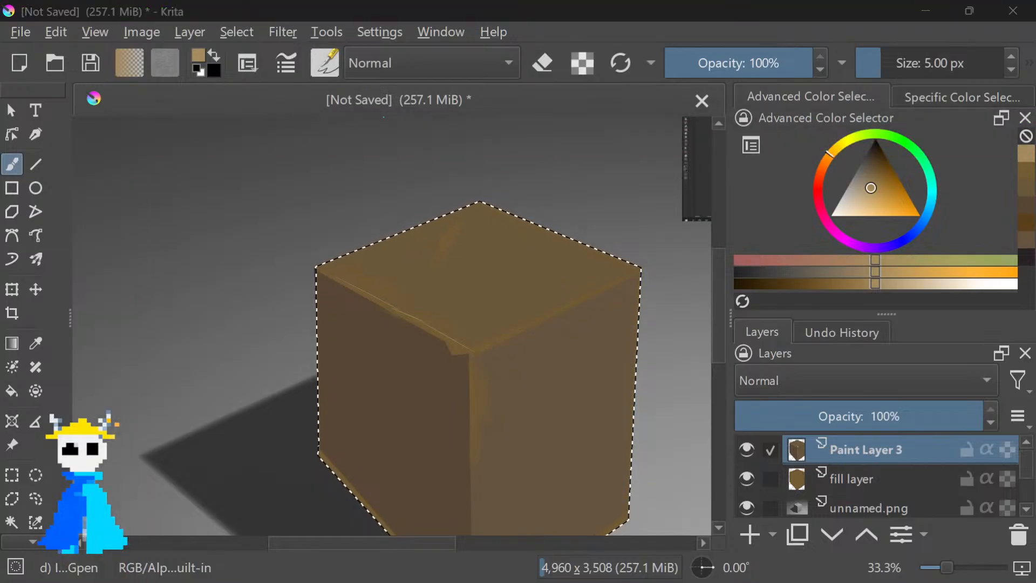
click(460, 292)
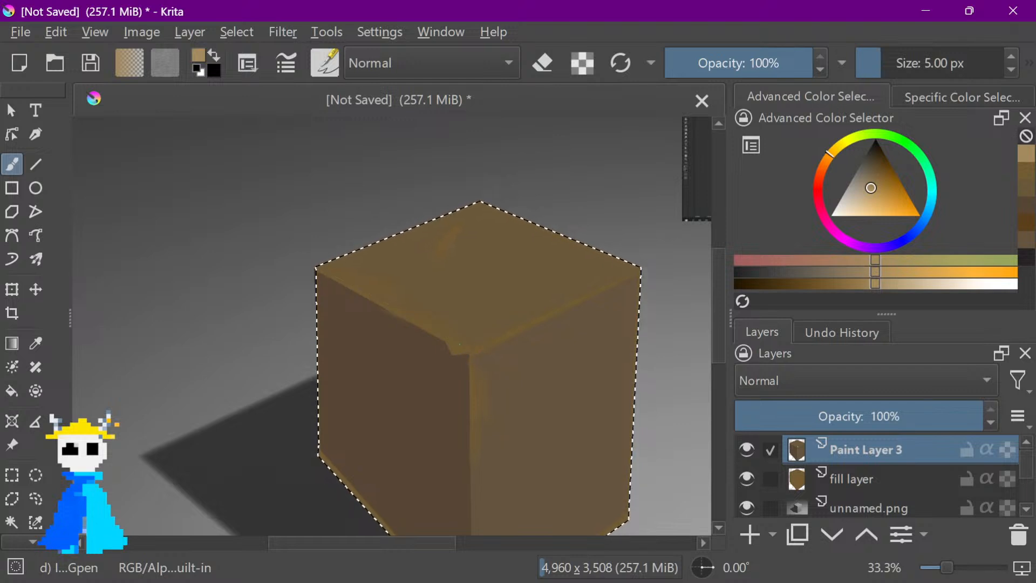
Try outlining and filling a chipped area at the cube's front top corner, and undo these marks
drag(445, 342, 458, 359)
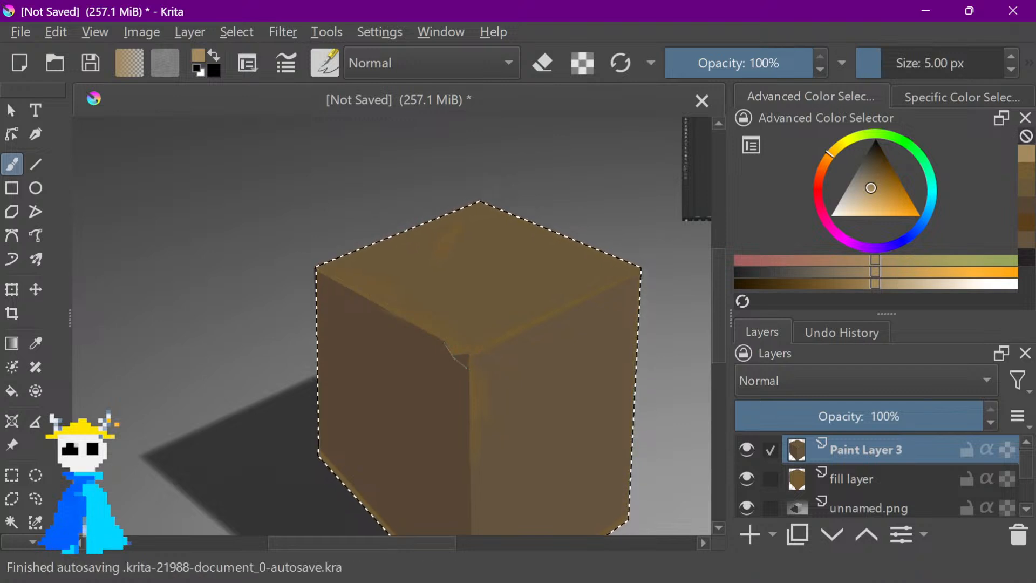
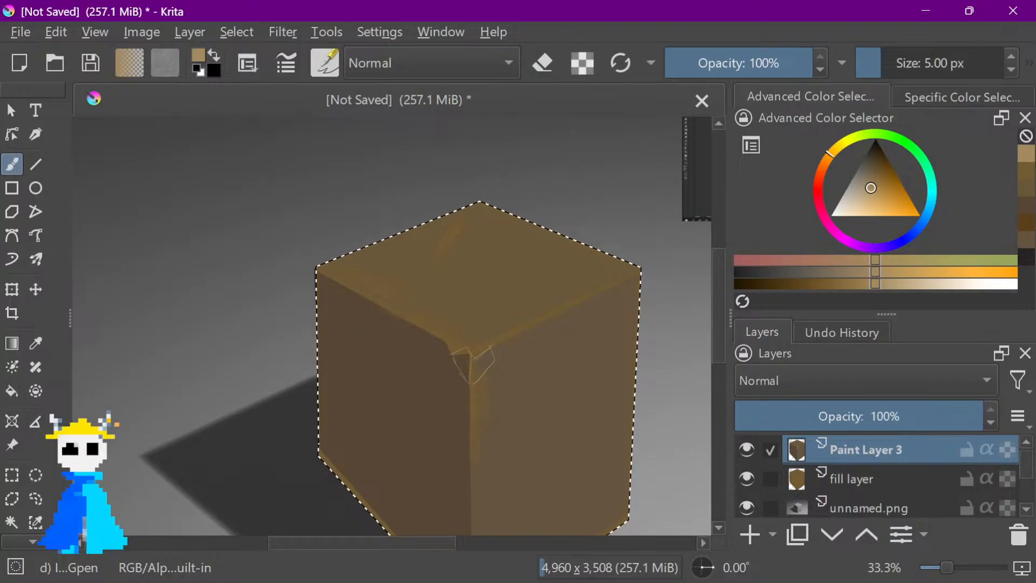
key(f)
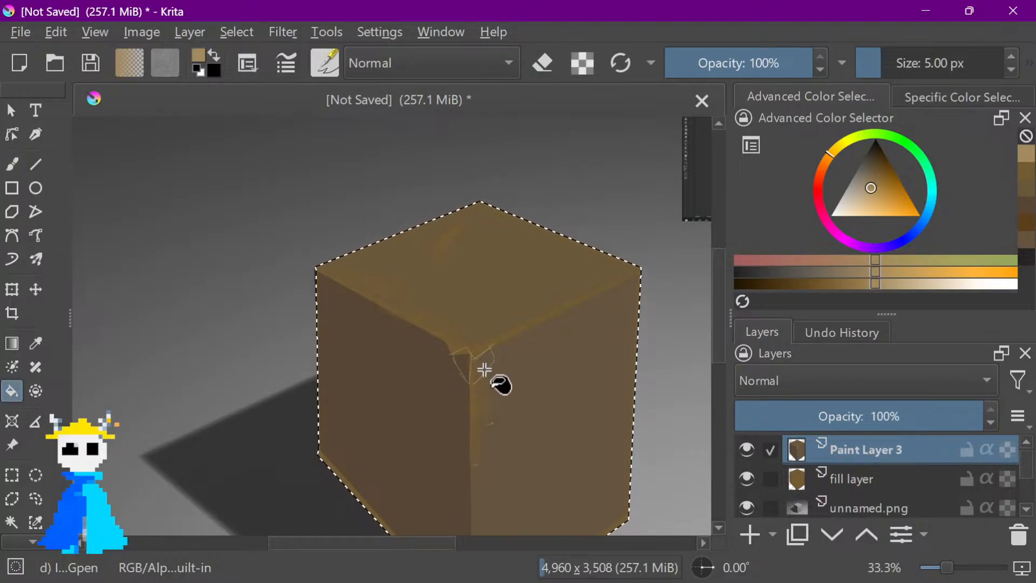
click(486, 367)
key(ctrl+z)
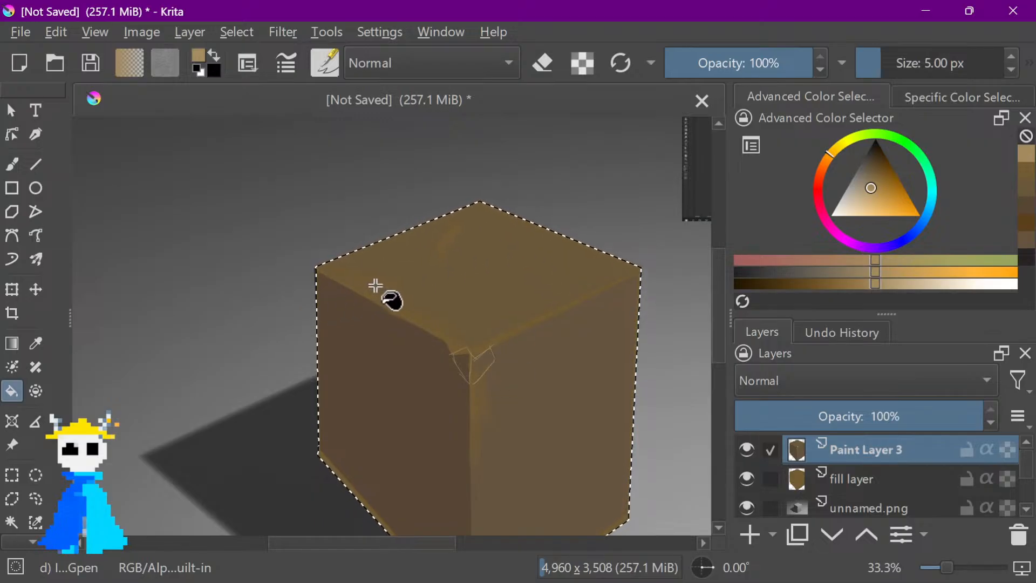
key(b)
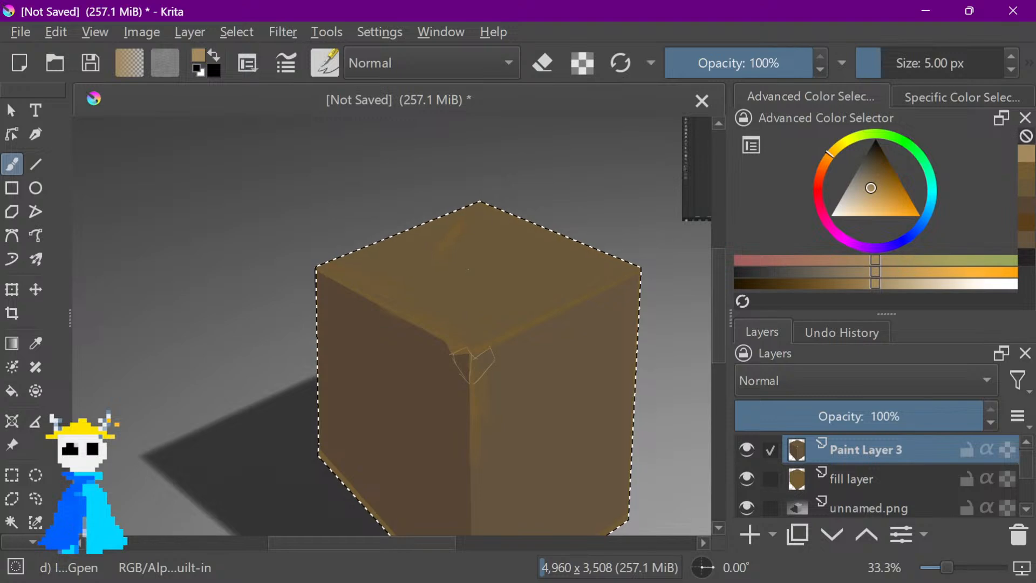
key(ctrl+z)
key(ctrl+z)
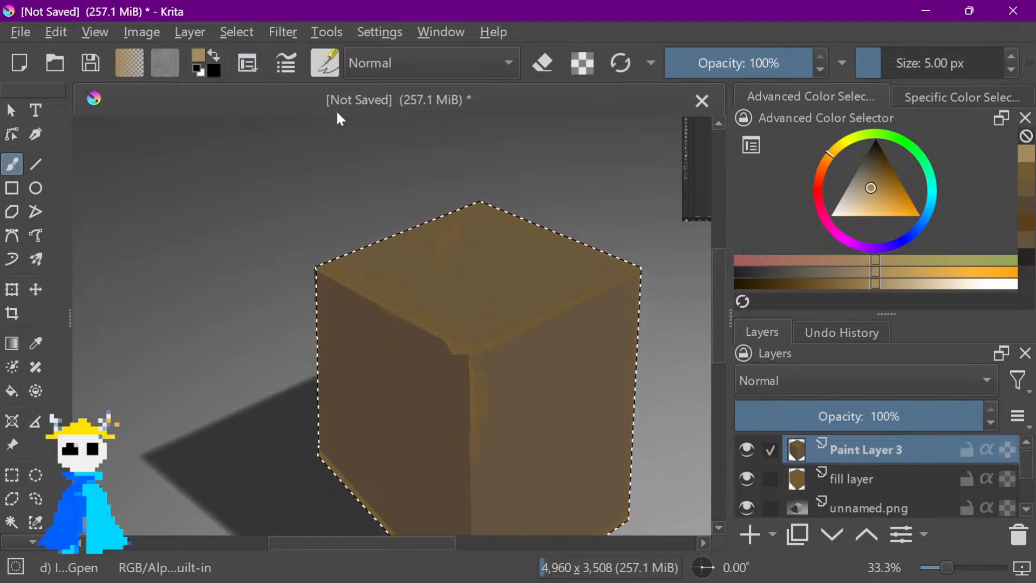
Switch to the soft charcoal brush preset at 85 px, try tan and golden-brown strokes on the cube's left face, and undo them
click(326, 62)
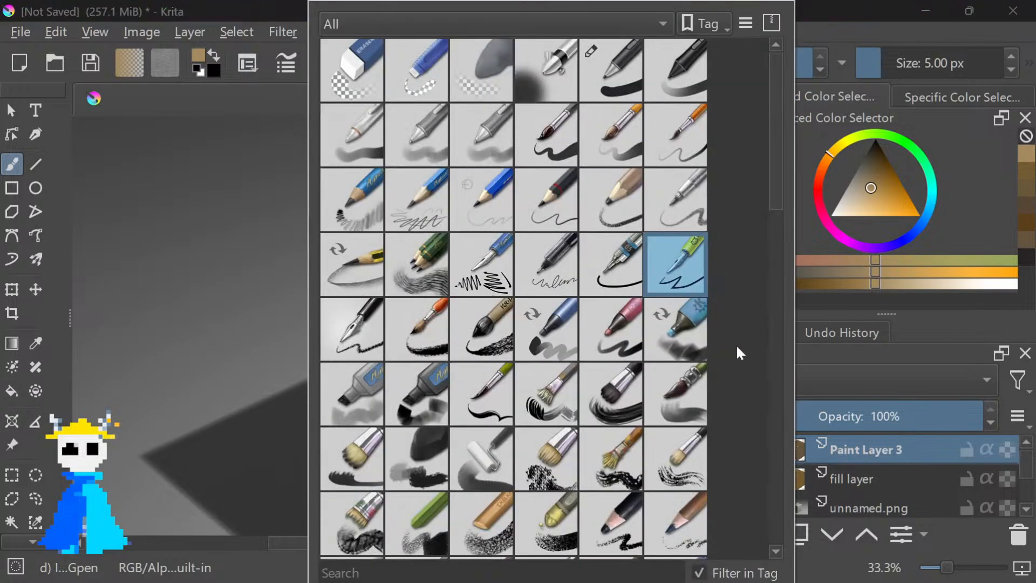
click(417, 458)
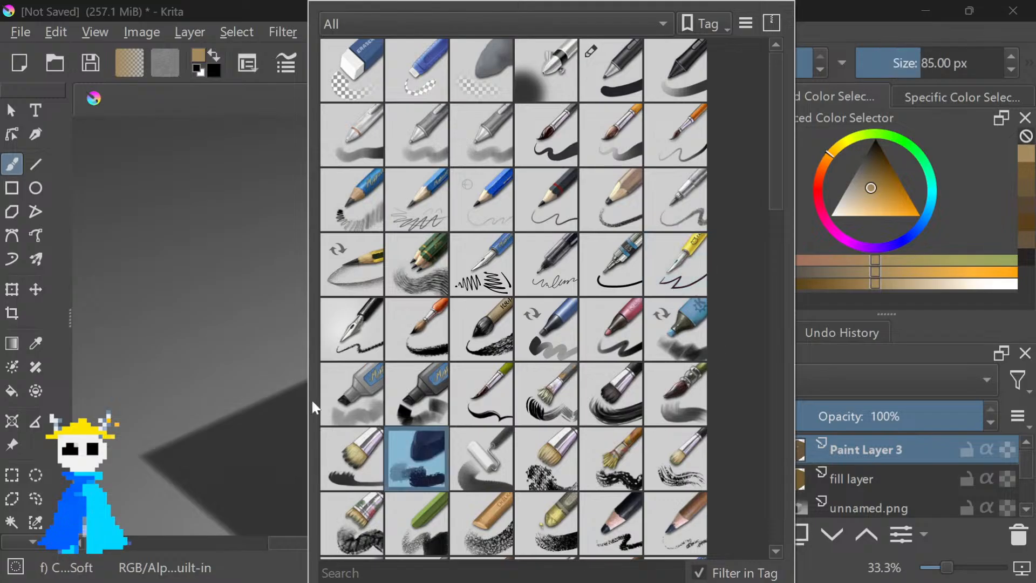
drag(377, 363, 388, 364)
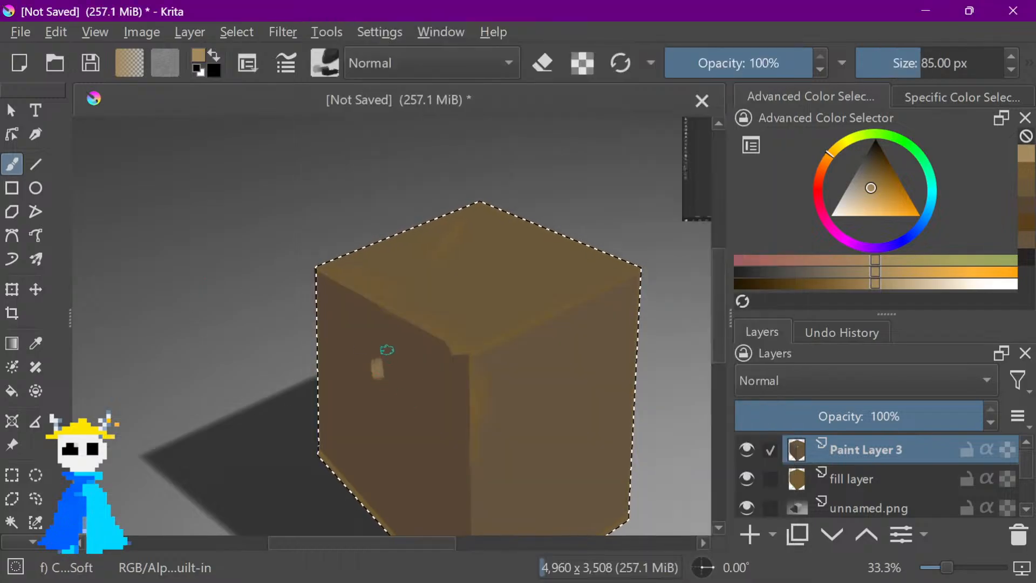
key(ctrl+z)
drag(867, 183, 881, 171)
drag(352, 350, 342, 392)
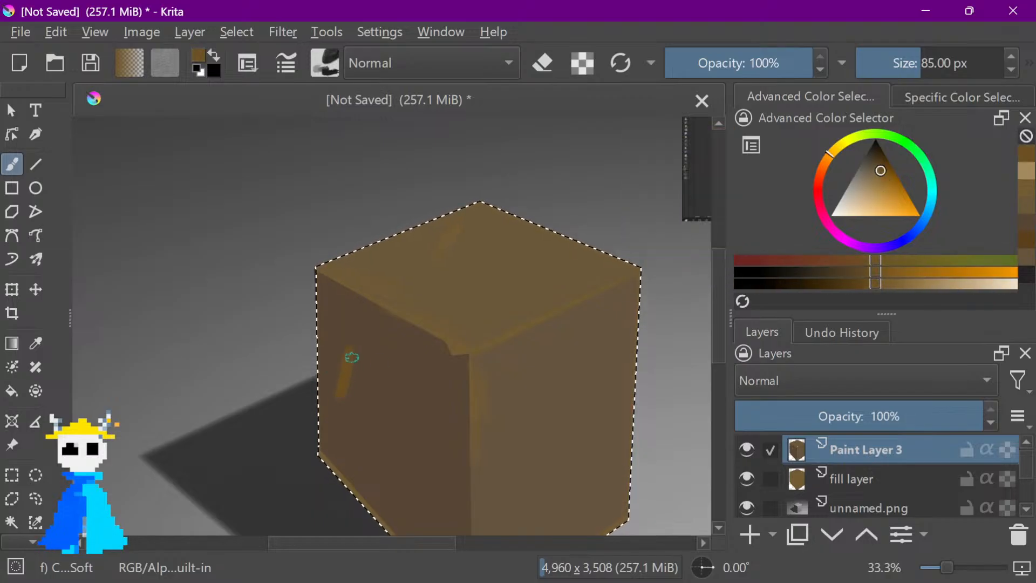
key(ctrl+z)
Change the paint colour to a dark muted brown, try shading strokes on the left face, and undo them
drag(882, 170, 872, 161)
drag(339, 367, 333, 404)
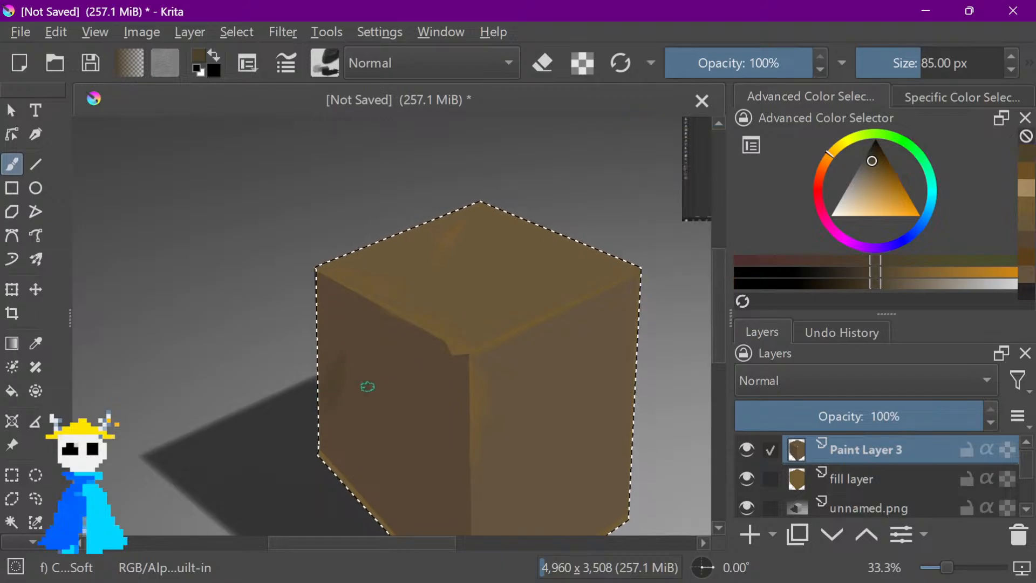
drag(434, 490, 456, 379)
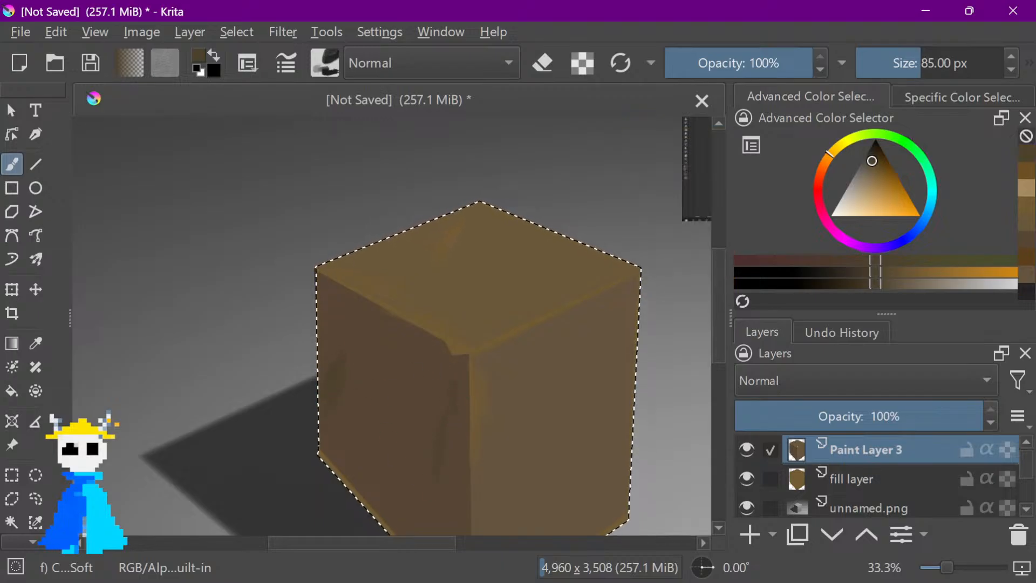
key(ctrl+z)
key(ctrl+z)
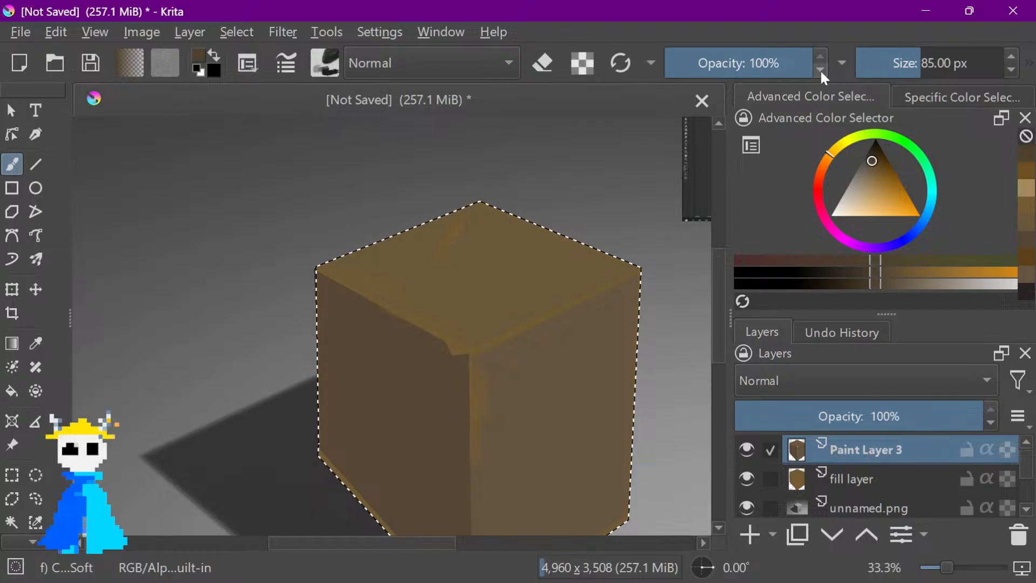
Set the brush size to 206.69 px and paint a soft dark patch in the middle of the cube's left face
drag(920, 67, 945, 67)
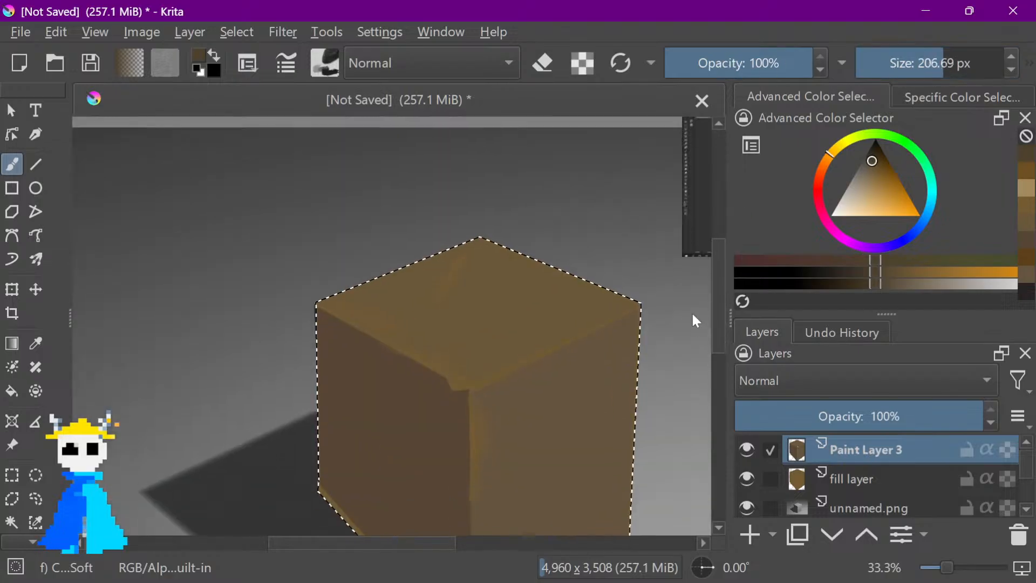
mouse_move(361, 327)
mouse_down()
mouse_move(383, 332)
mouse_move(399, 359)
mouse_move(391, 326)
mouse_move(389, 335)
mouse_move(419, 334)
mouse_move(391, 335)
mouse_move(394, 367)
mouse_move(409, 371)
mouse_move(353, 359)
mouse_move(369, 380)
mouse_move(386, 363)
mouse_up()
key(space)
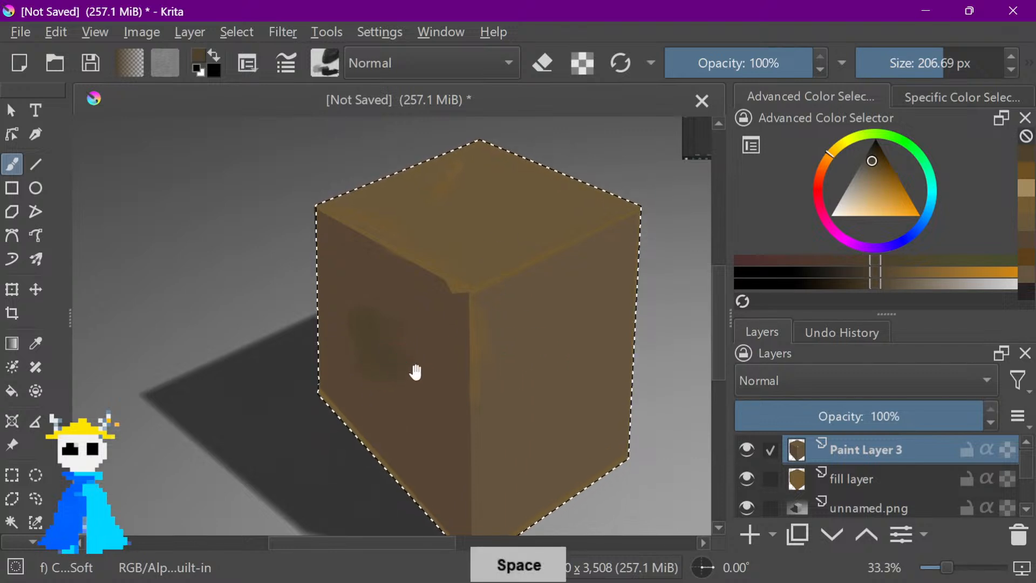
mouse_move(519, 292)
mouse_down()
mouse_move(448, 340)
mouse_move(445, 319)
mouse_up()
mouse_move(327, 380)
mouse_down()
mouse_move(325, 348)
mouse_move(336, 347)
mouse_move(327, 367)
mouse_move(349, 398)
mouse_move(333, 406)
mouse_move(365, 410)
mouse_move(351, 373)
mouse_move(369, 333)
mouse_move(346, 334)
mouse_up()
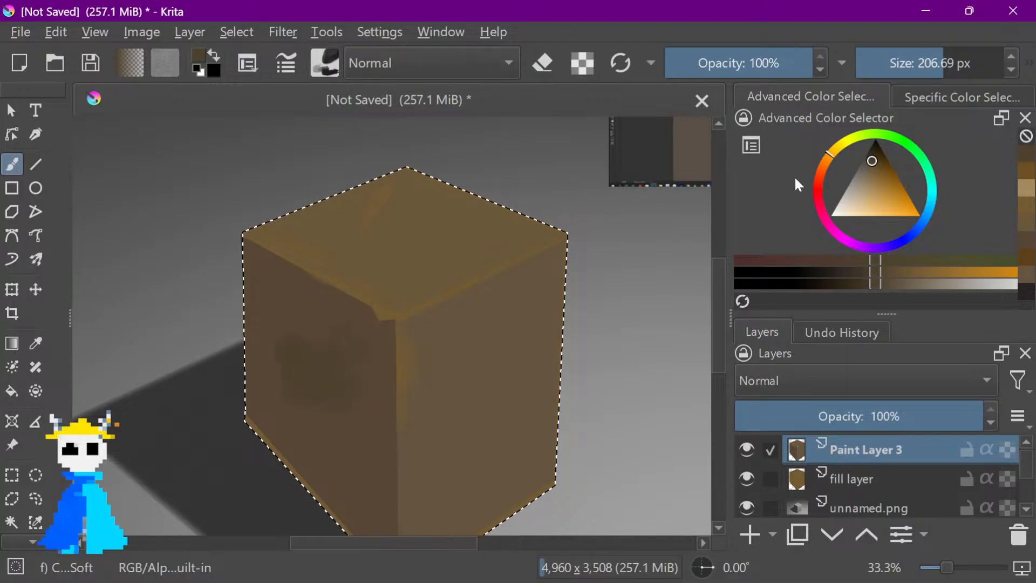
With the smooth marker preset at 60 px, shade the left face darker beside the front top corner and vertical edge
click(323, 62)
click(548, 325)
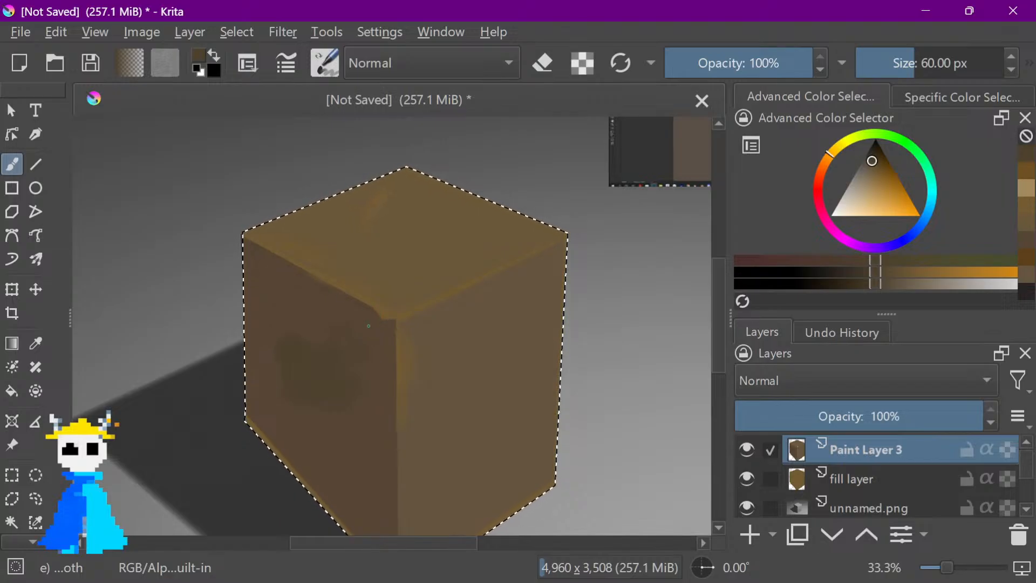
drag(395, 366, 393, 388)
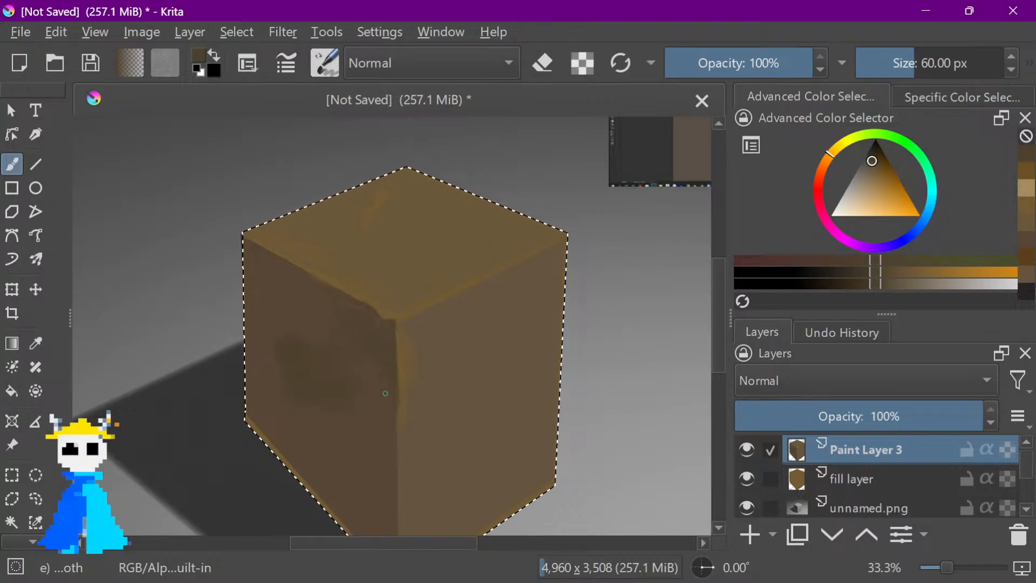
key(space)
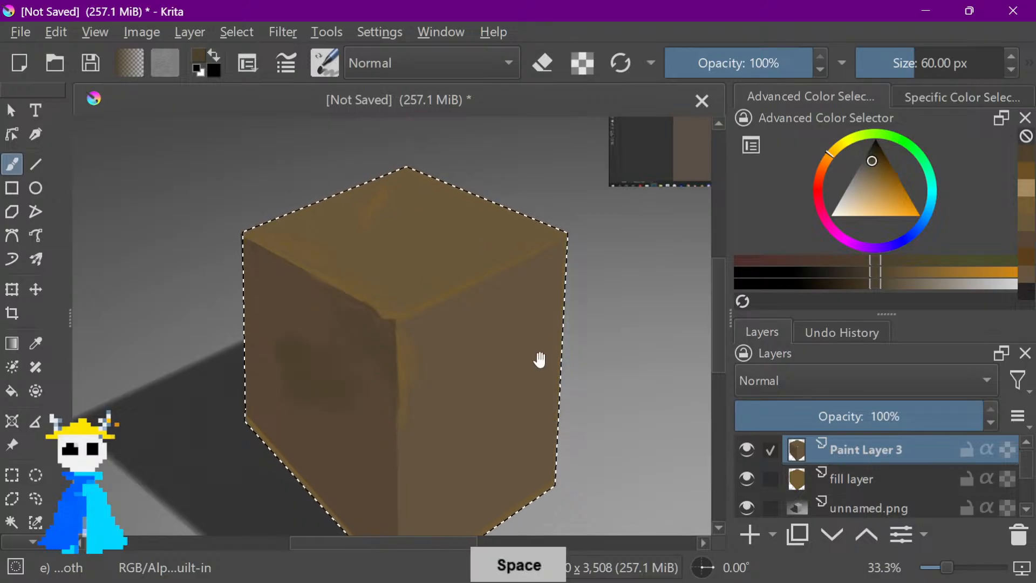
drag(536, 358, 485, 335)
scroll(485, 334, down, 3)
scroll(475, 351, up, 1)
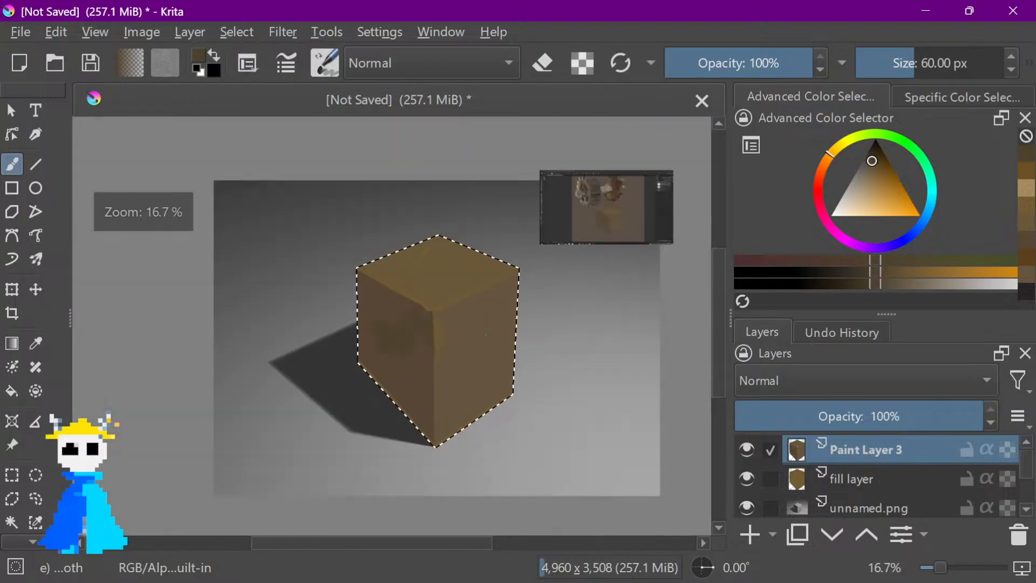
scroll(415, 335, up, 2)
drag(392, 338, 448, 401)
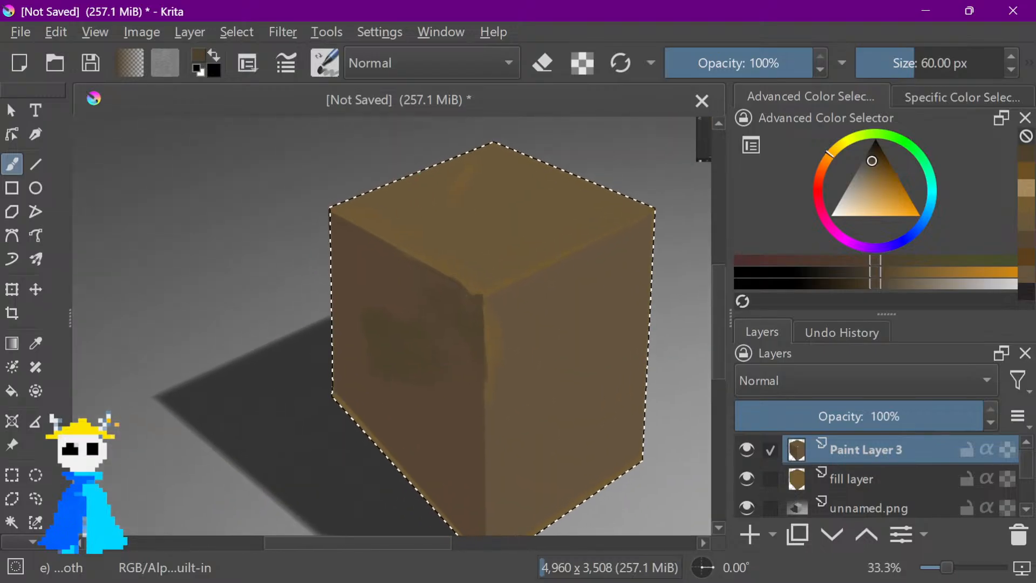
Look through the roller, shape fill and rock brush presets, choose the chalk details preset at 60 px, and undo its test stroke
click(324, 62)
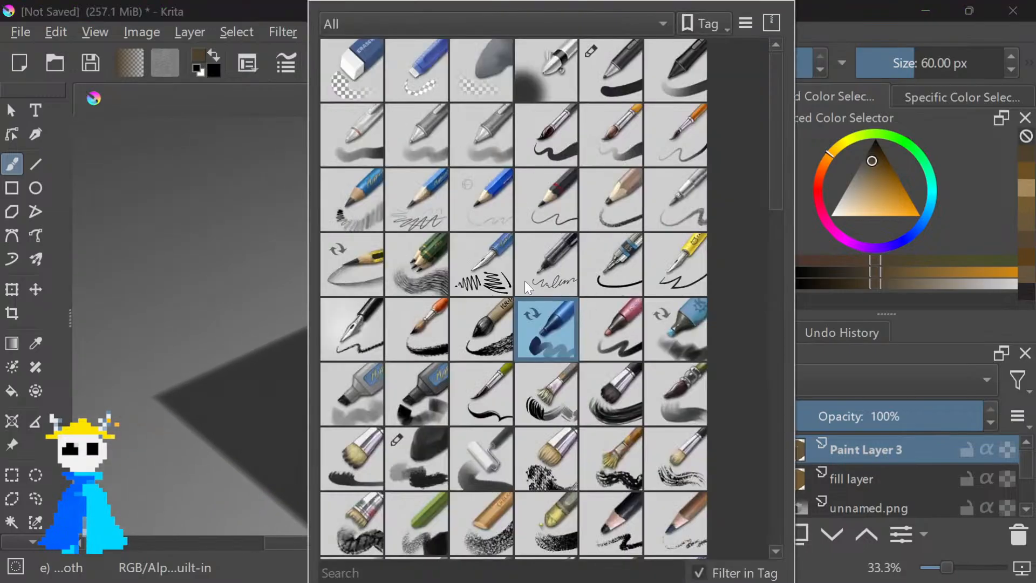
click(507, 461)
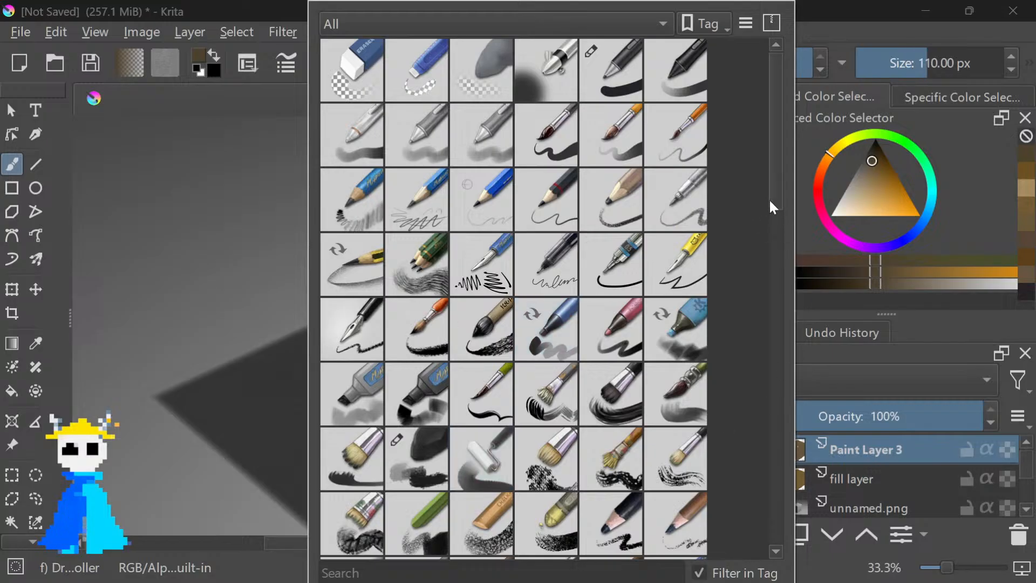
drag(773, 200, 772, 287)
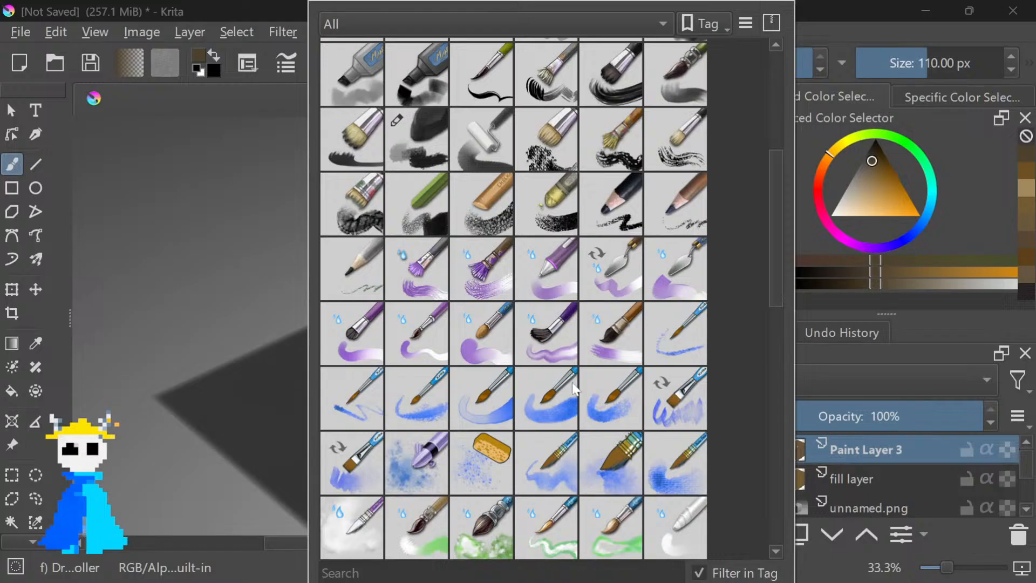
drag(777, 246, 772, 318)
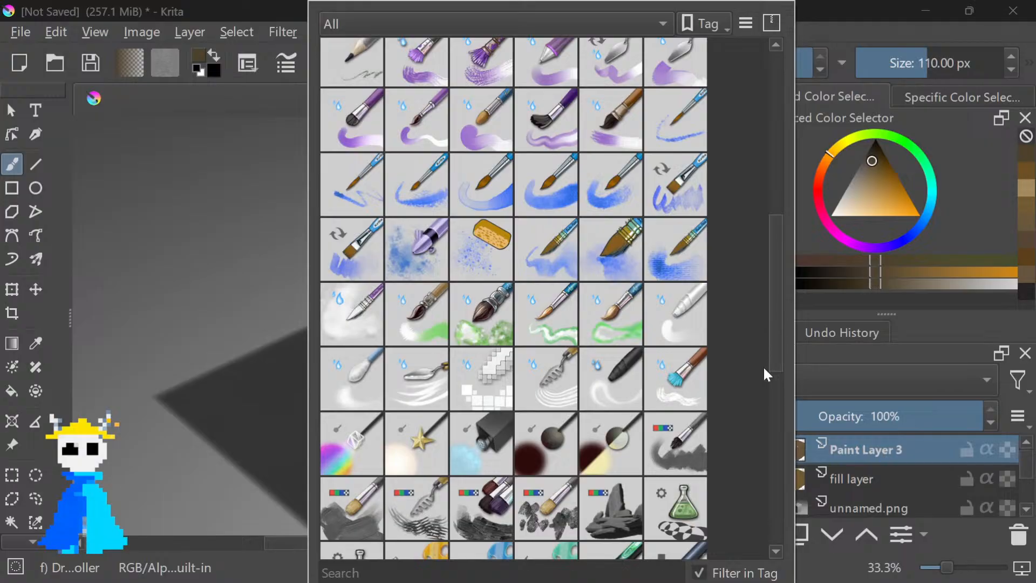
click(681, 504)
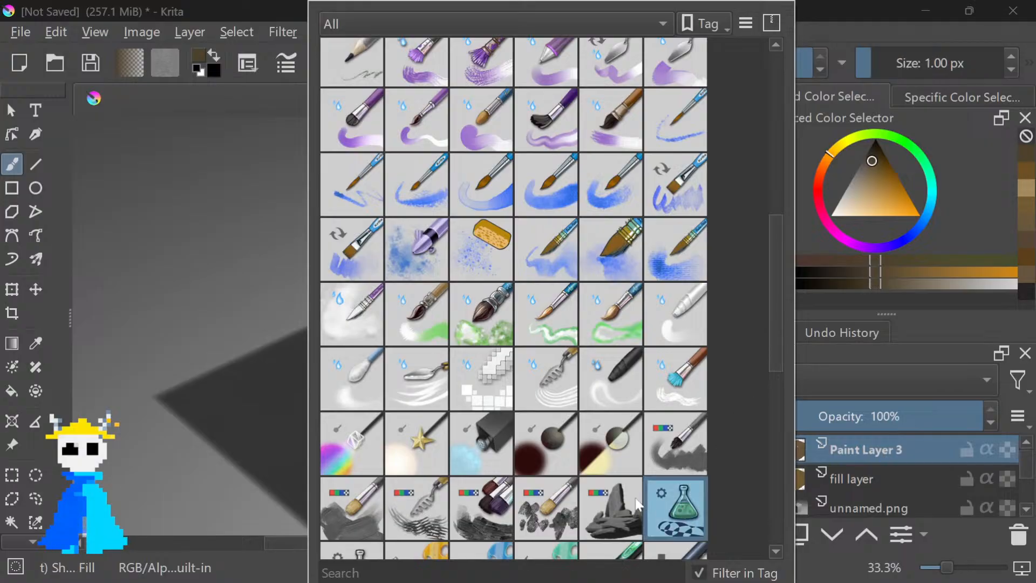
click(608, 480)
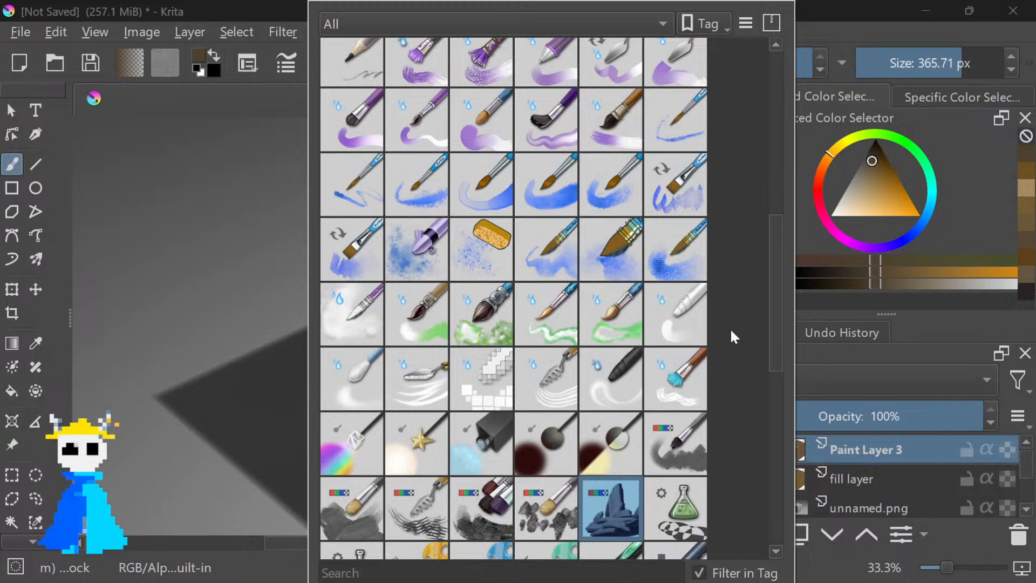
drag(776, 296, 768, 271)
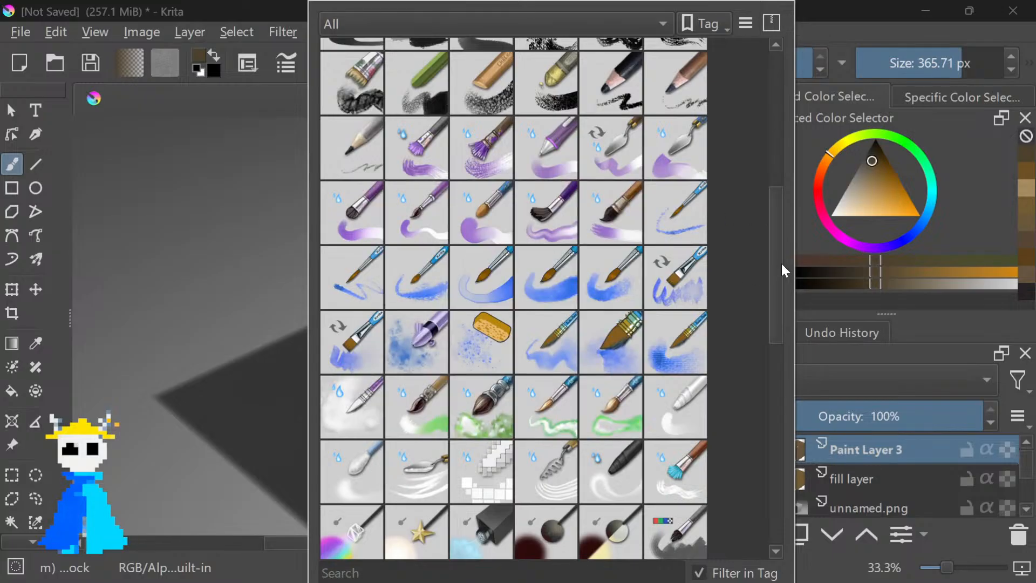
drag(779, 268, 774, 170)
click(431, 430)
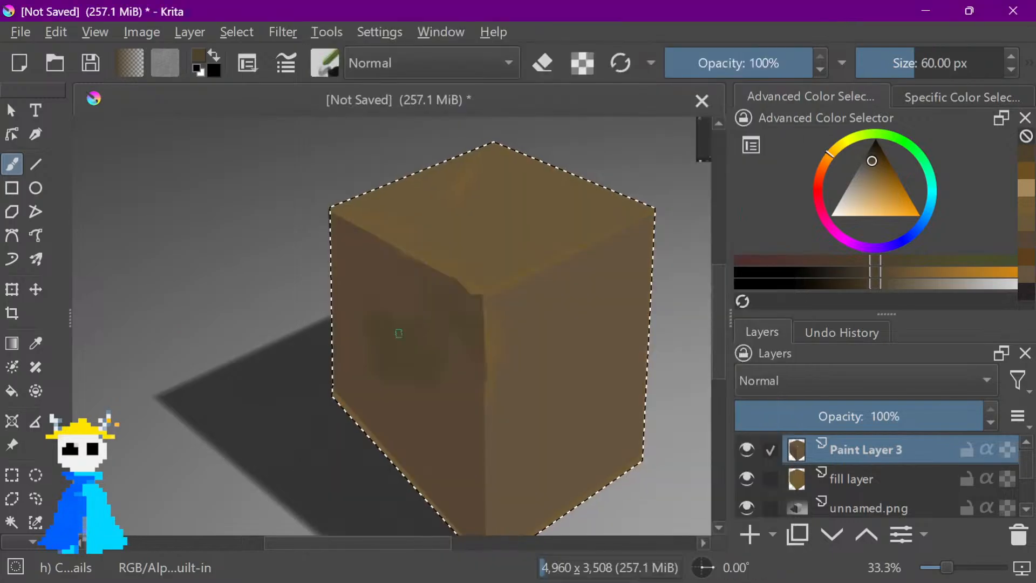
key(ctrl+z)
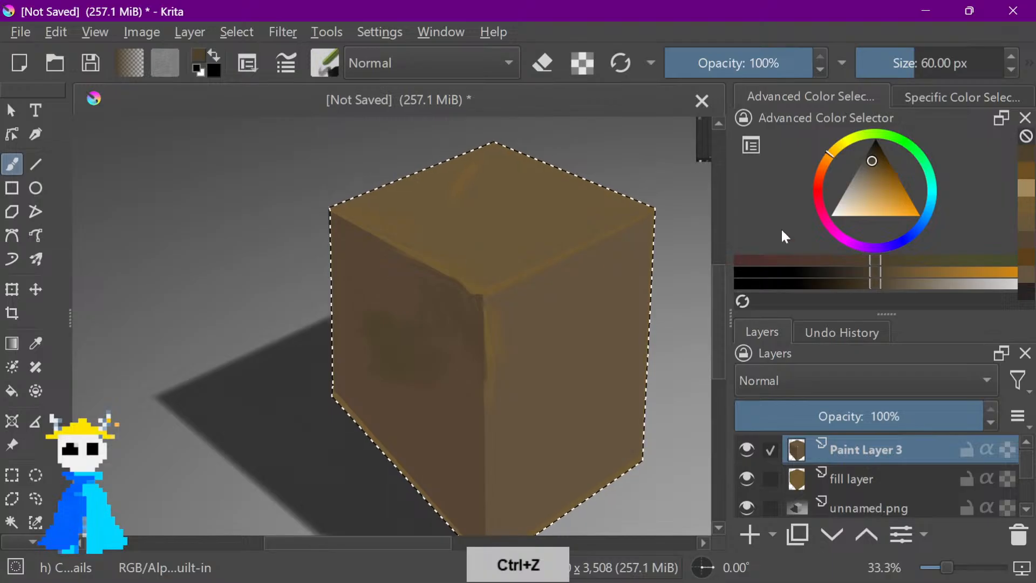
Change the paint colour to a dark reddish brown, try strokes down the cube's front vertical edge, and undo them
mouse_move(884, 181)
mouse_down()
mouse_move(872, 156)
mouse_move(827, 161)
mouse_move(821, 176)
mouse_up()
mouse_move(471, 313)
mouse_down()
mouse_move(470, 450)
mouse_move(488, 516)
mouse_move(490, 421)
mouse_up()
key(ctrl+z)
key(ctrl+z)
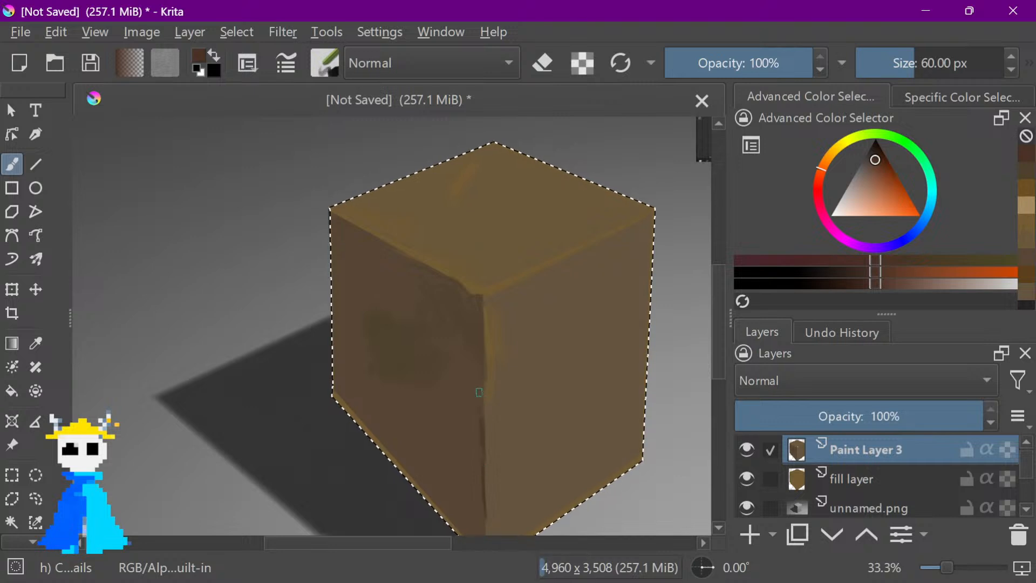
key(ctrl+z)
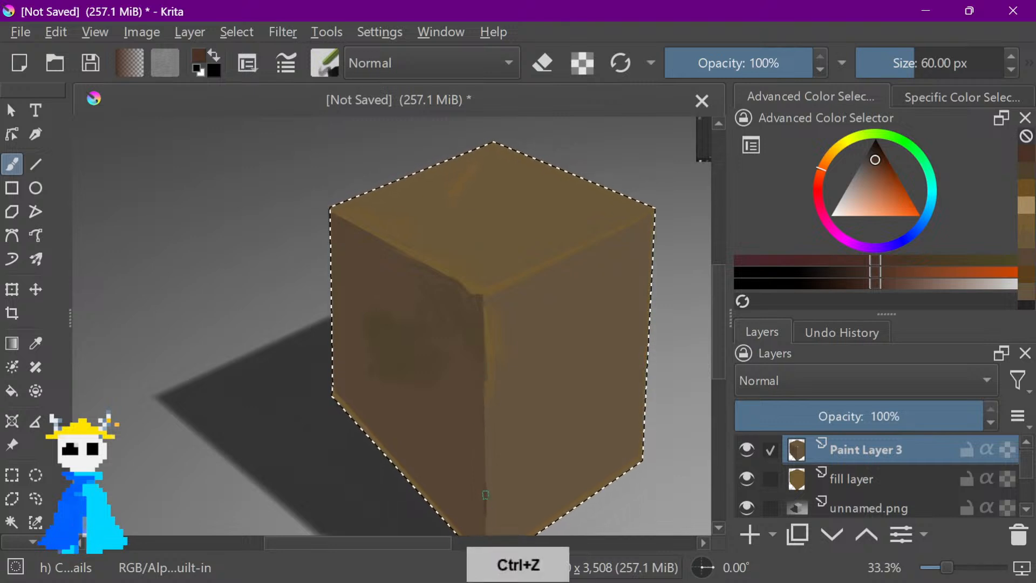
Retry the dark line along the lower front vertical edge, lowering the brush opacity to 59% and undoing unwanted strokes
drag(488, 532, 489, 432)
key(ctrl+z)
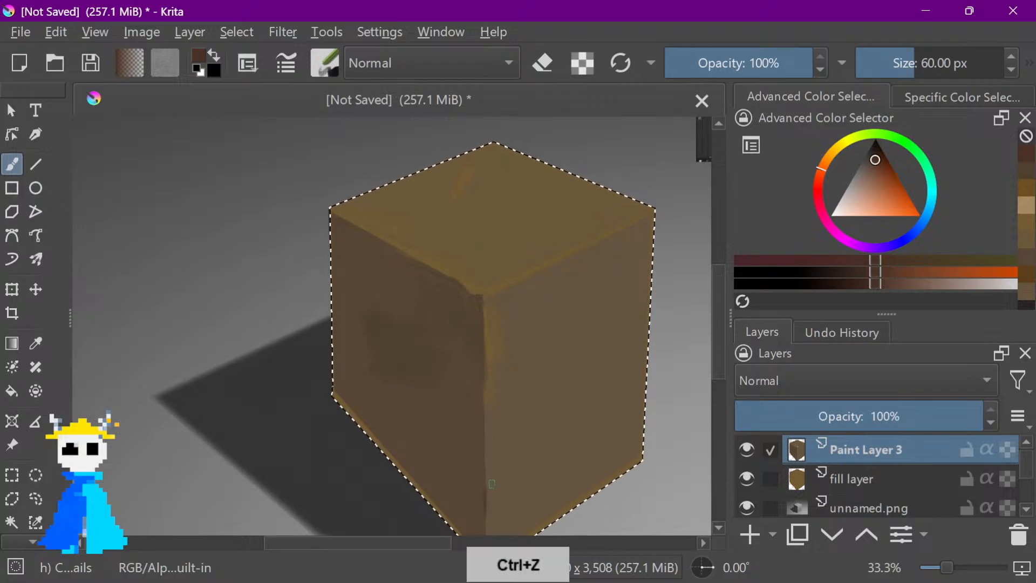
key(ctrl+z)
drag(780, 62, 752, 63)
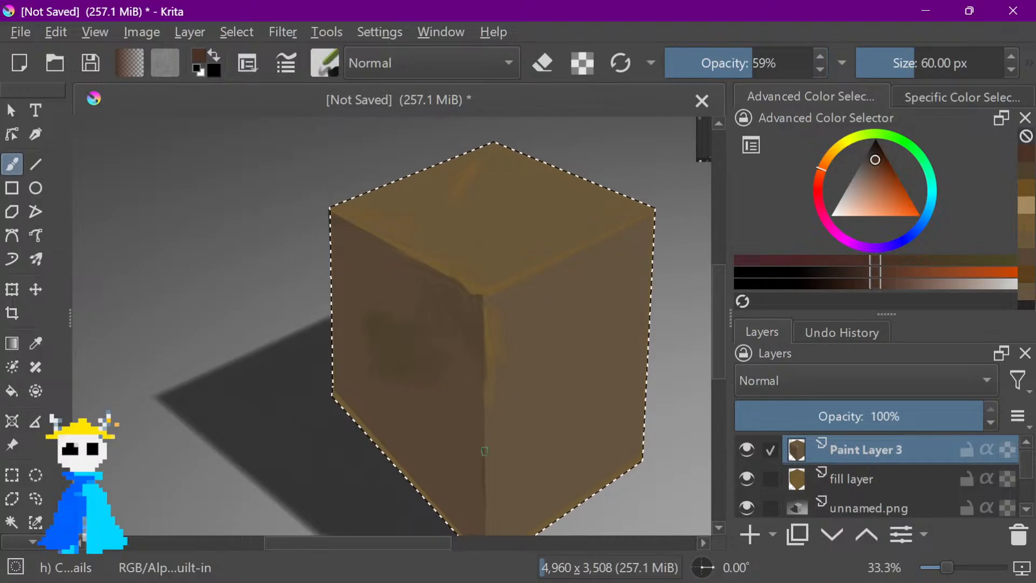
key(ctrl+z)
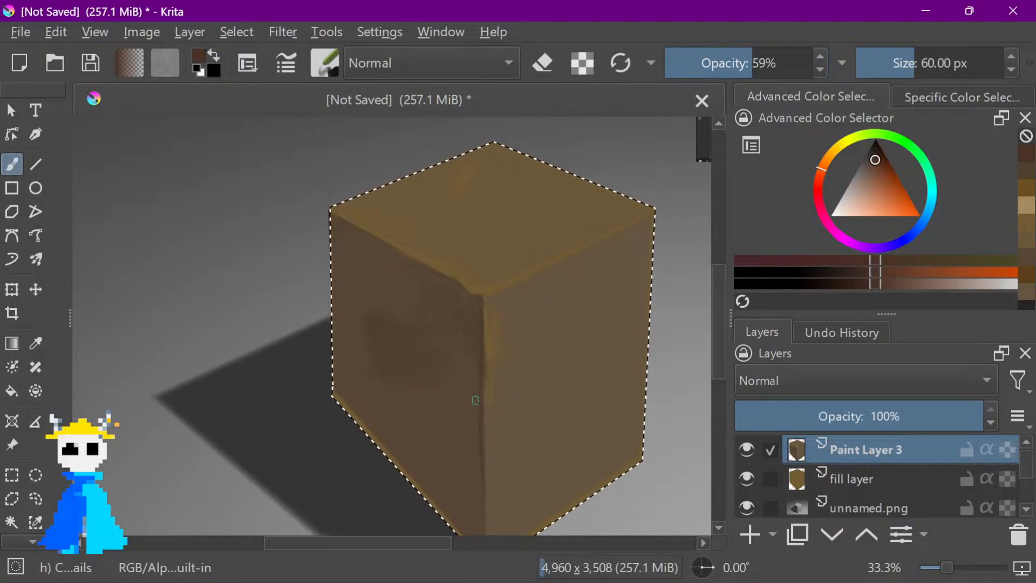
Draw thin dark lines along the left face's top and front edges with the Pencil-2 preset at 10 px, undoing unwanted strokes
right_click(536, 305)
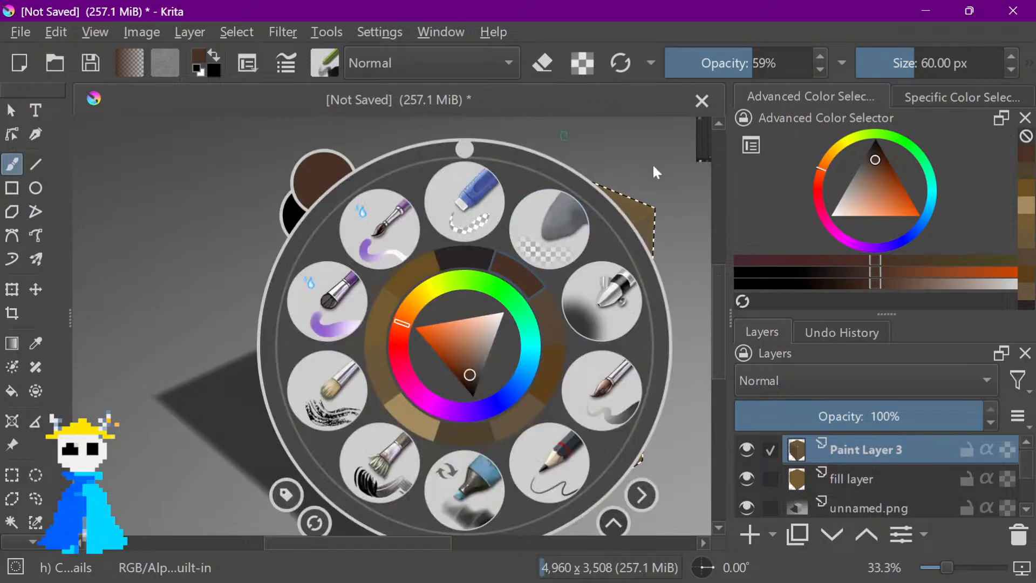
click(549, 463)
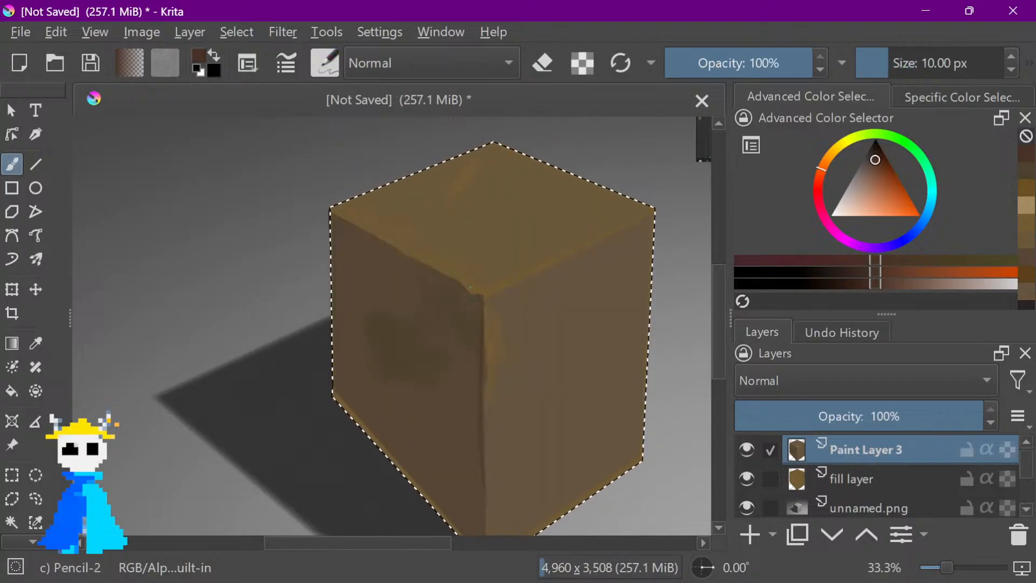
key(ctrl+z)
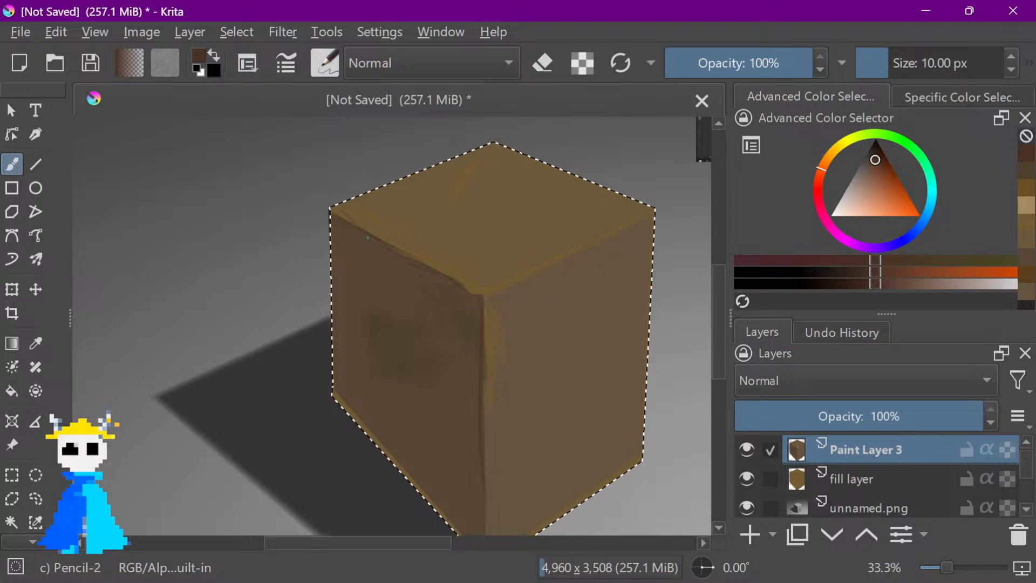
key(ctrl+z)
drag(423, 263, 408, 262)
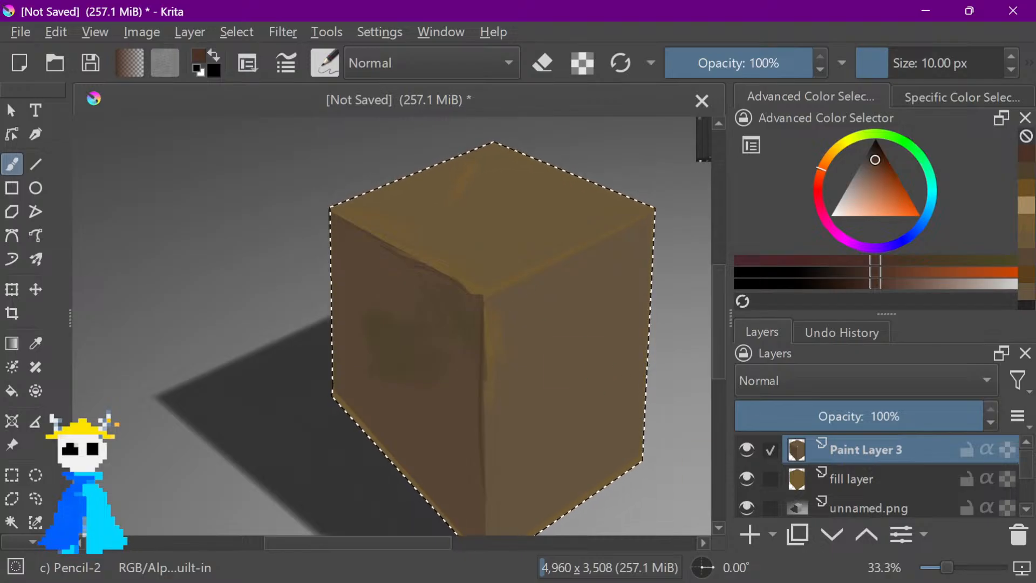
key(ctrl+z)
key(ctrl+z)
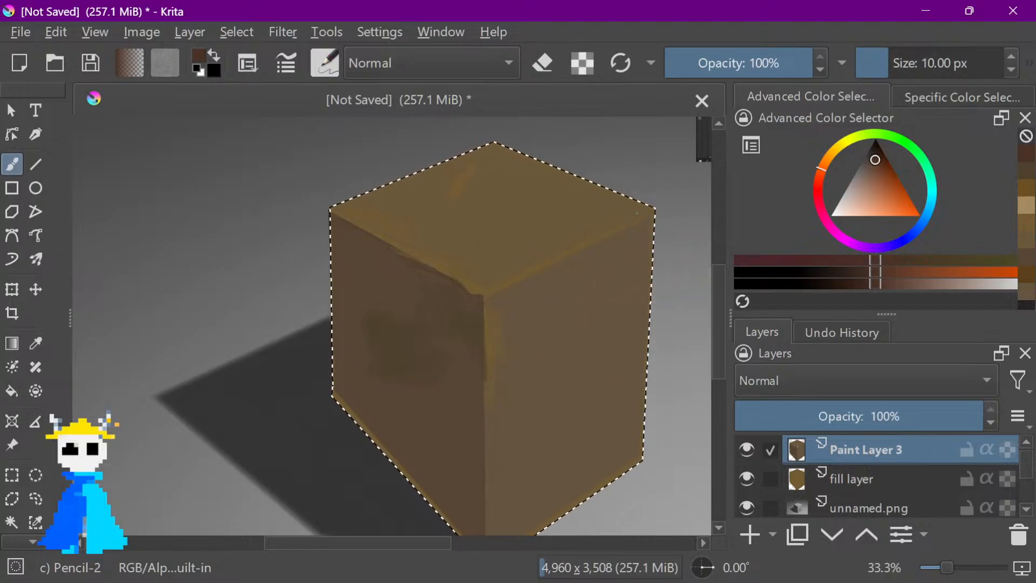
Choose the dry roller brush preset at 110 px
click(322, 70)
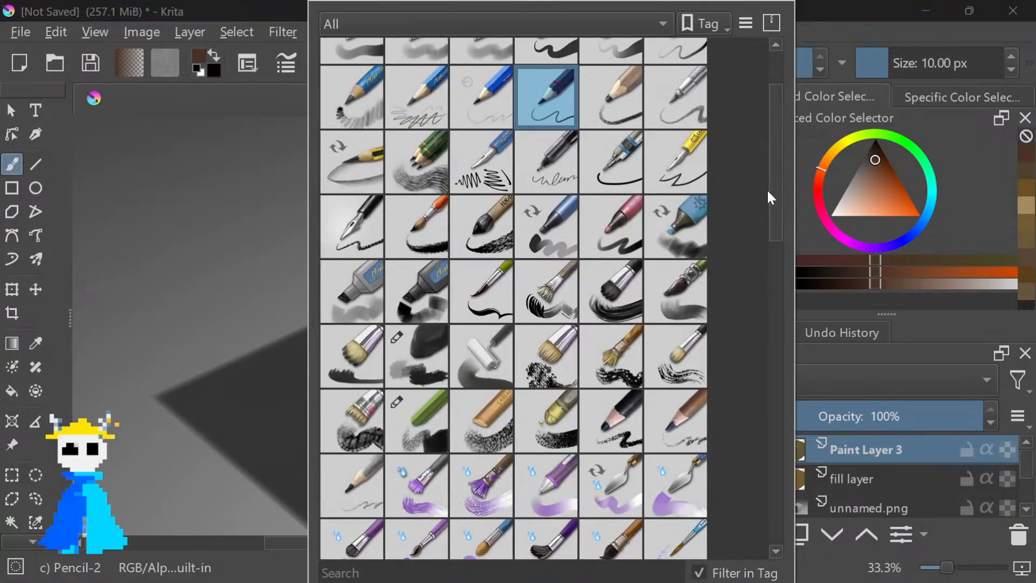
scroll(767, 196, down, 1)
scroll(776, 178, up, 3)
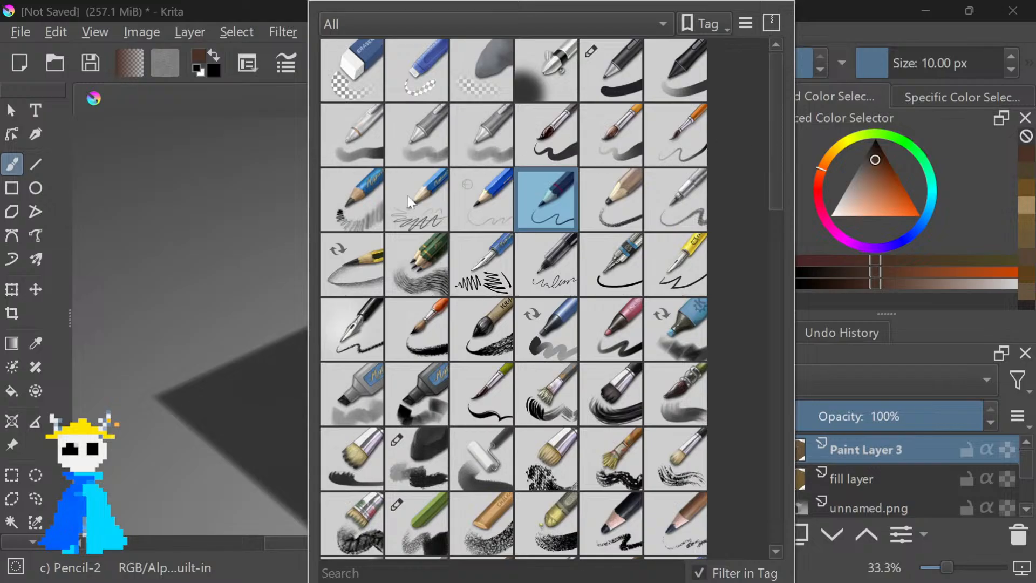
click(479, 450)
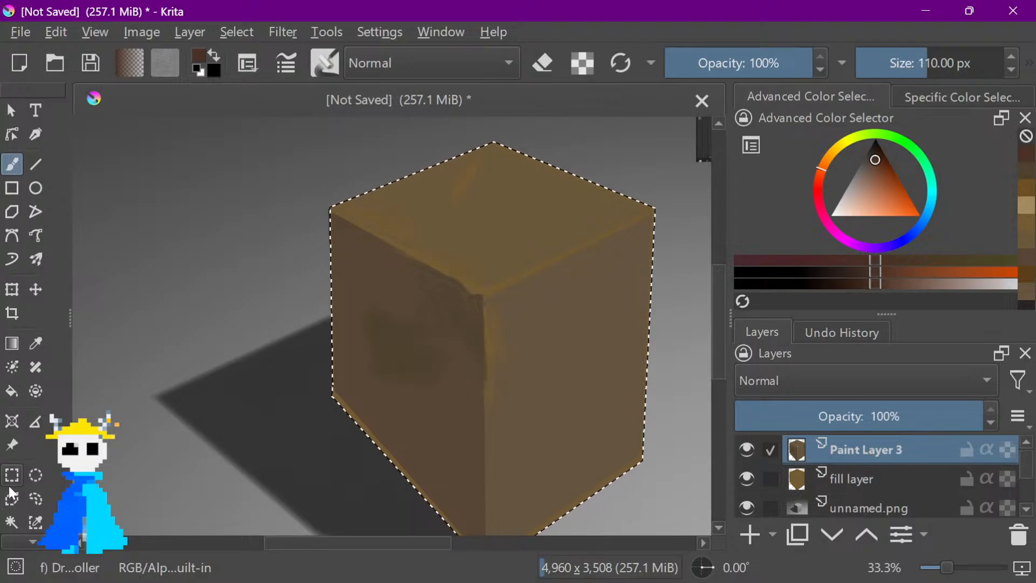
Replace the cube selection with a freehand strip along the left face's top edge and the front vertical edge, undoing test selections
click(35, 498)
click(594, 341)
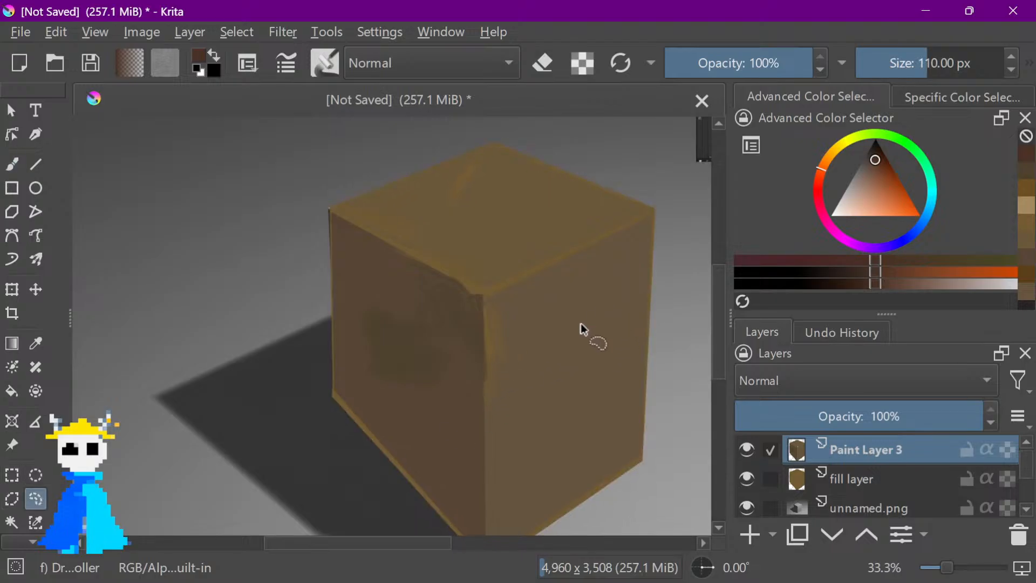
mouse_move(583, 335)
mouse_down()
mouse_move(569, 318)
mouse_move(608, 370)
mouse_move(590, 336)
mouse_up()
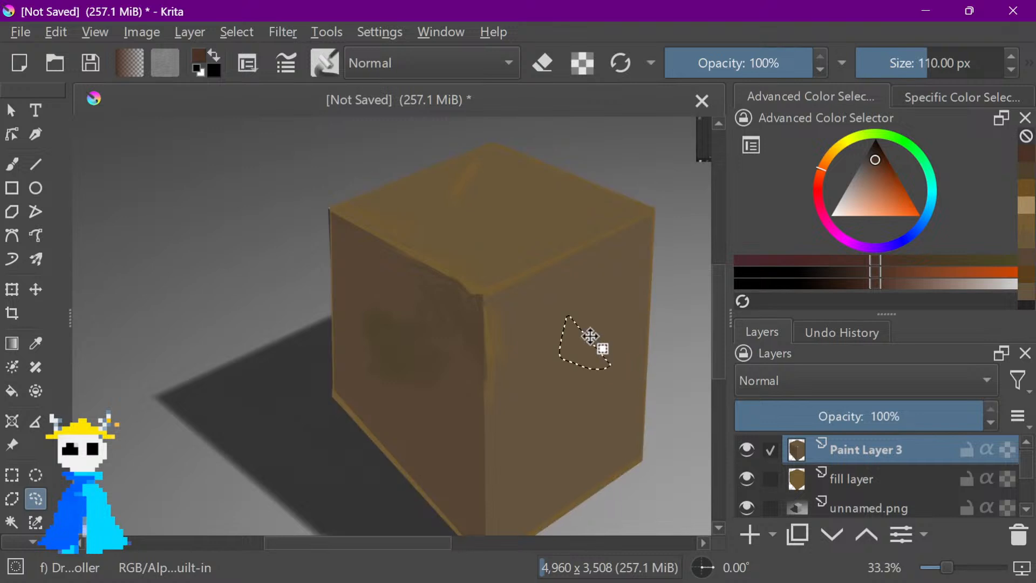
key(ctrl+z)
mouse_move(555, 305)
mouse_down()
mouse_move(568, 348)
mouse_move(647, 382)
mouse_move(620, 358)
mouse_up()
key(ctrl+z)
mouse_move(490, 292)
mouse_down()
mouse_move(533, 531)
mouse_move(493, 544)
mouse_move(479, 543)
mouse_move(469, 510)
mouse_move(466, 295)
mouse_move(335, 211)
mouse_move(465, 281)
mouse_move(492, 295)
mouse_up()
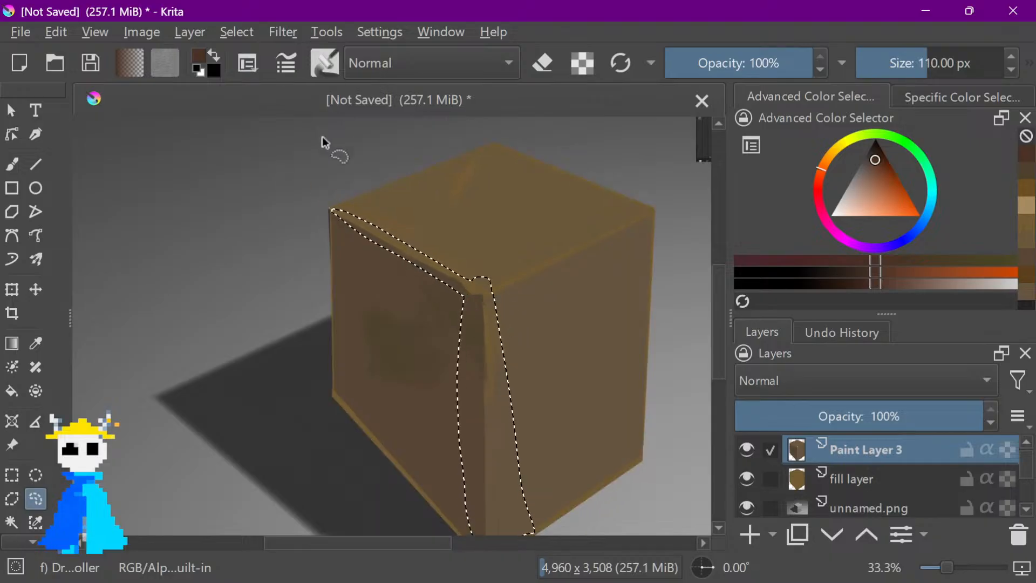
Try dark reddish brown brush strokes down the selected front vertical edge and undo them, keeping the strip selection
key(b)
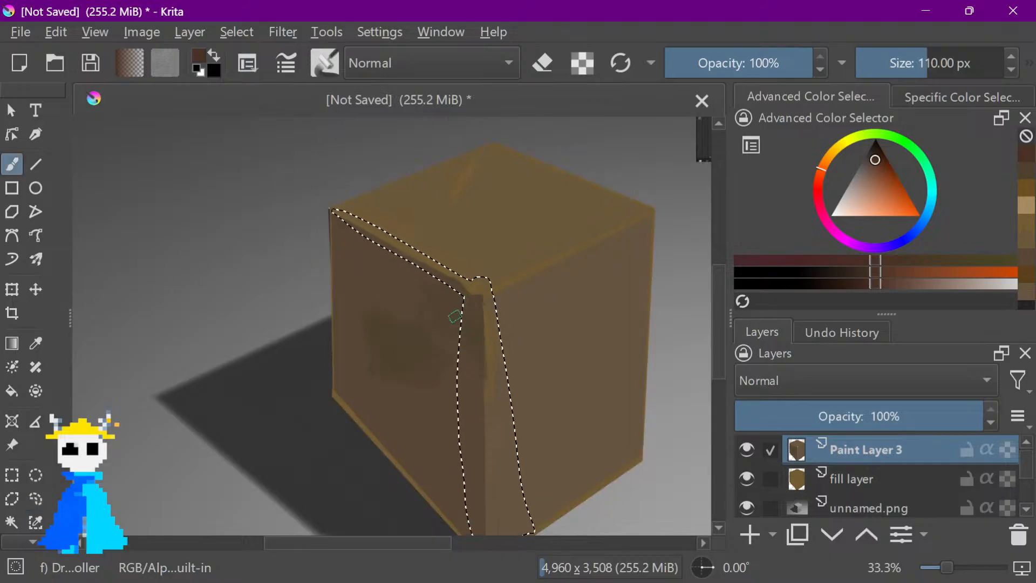
drag(468, 321, 480, 366)
drag(473, 324, 469, 459)
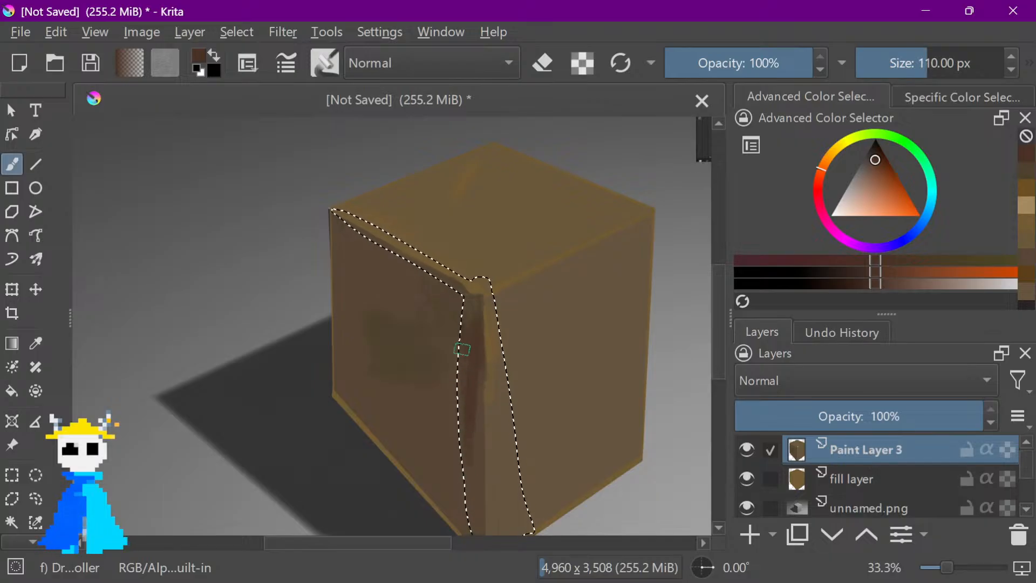
drag(462, 351, 467, 507)
drag(477, 377, 478, 528)
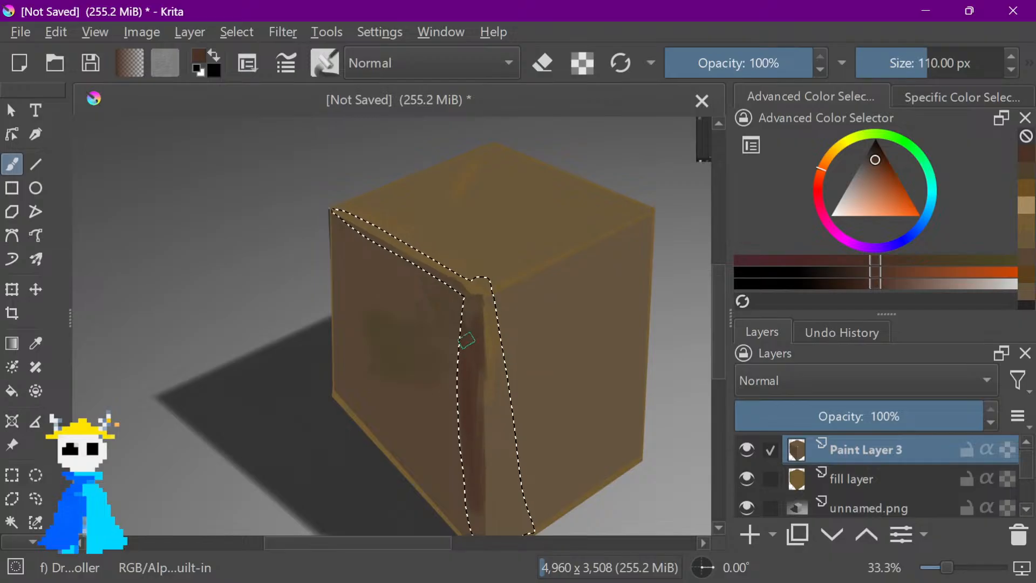
key(ctrl+z)
key(ctrl+z)
key(ctrl+z)
key(ctrl+z)
key(ctrl+z)
key(ctrl+z)
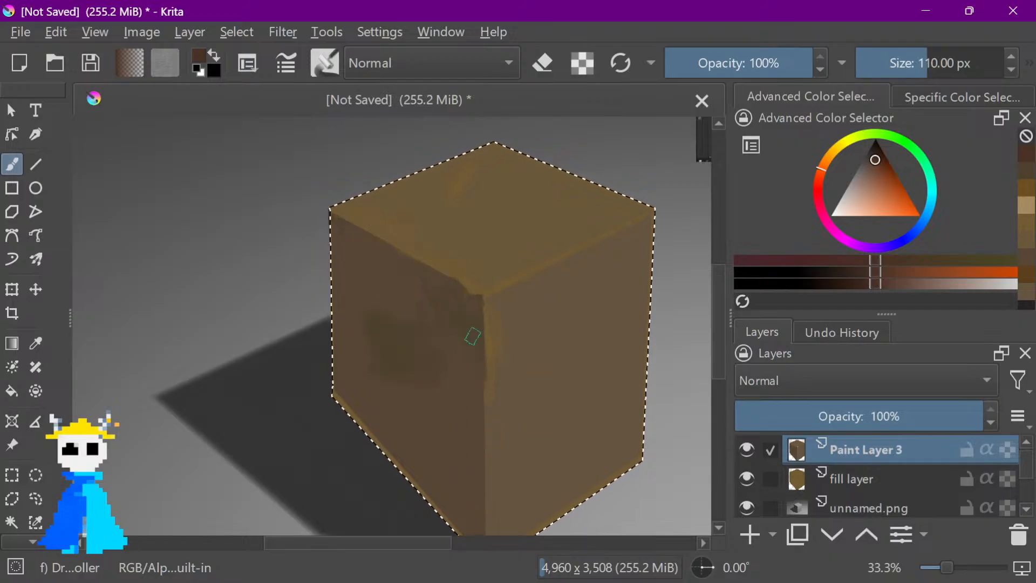
key(ctrl+z)
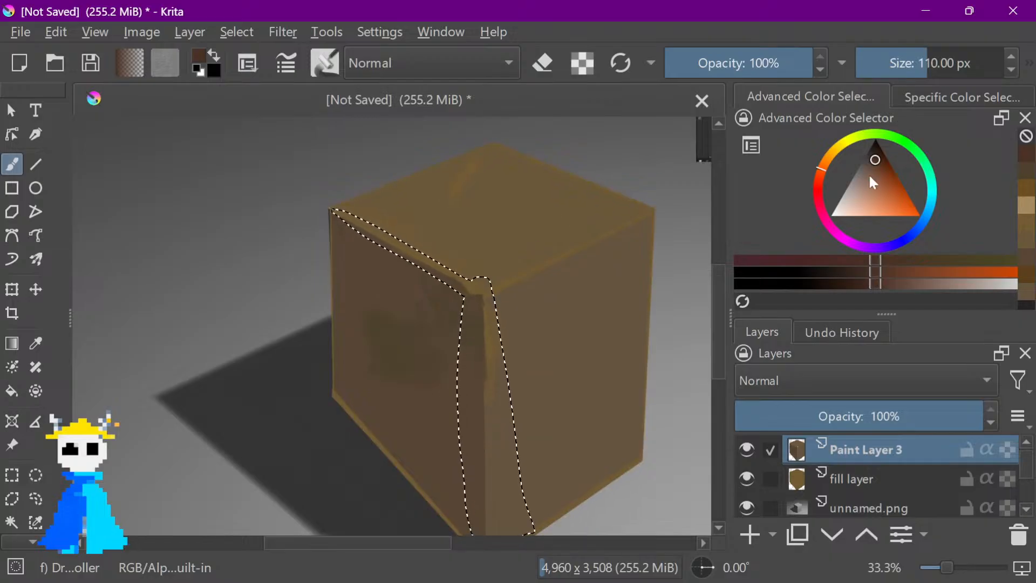
Change the paint colour to a pale cream yellow, try a dab at the cube's front top corner, and undo it
mouse_move(869, 177)
mouse_down()
mouse_move(853, 174)
mouse_move(848, 207)
mouse_up()
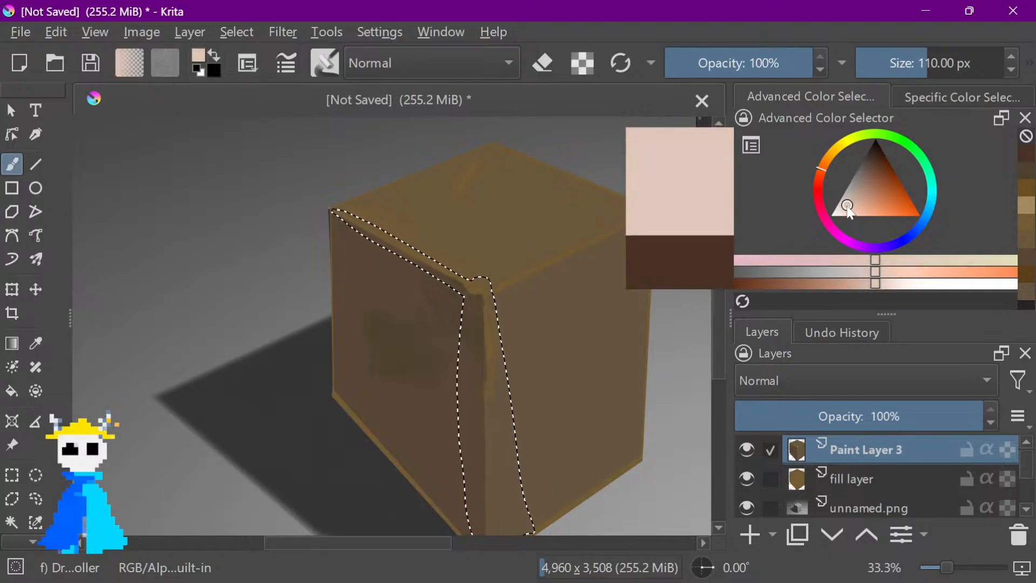
drag(827, 164, 839, 150)
click(856, 202)
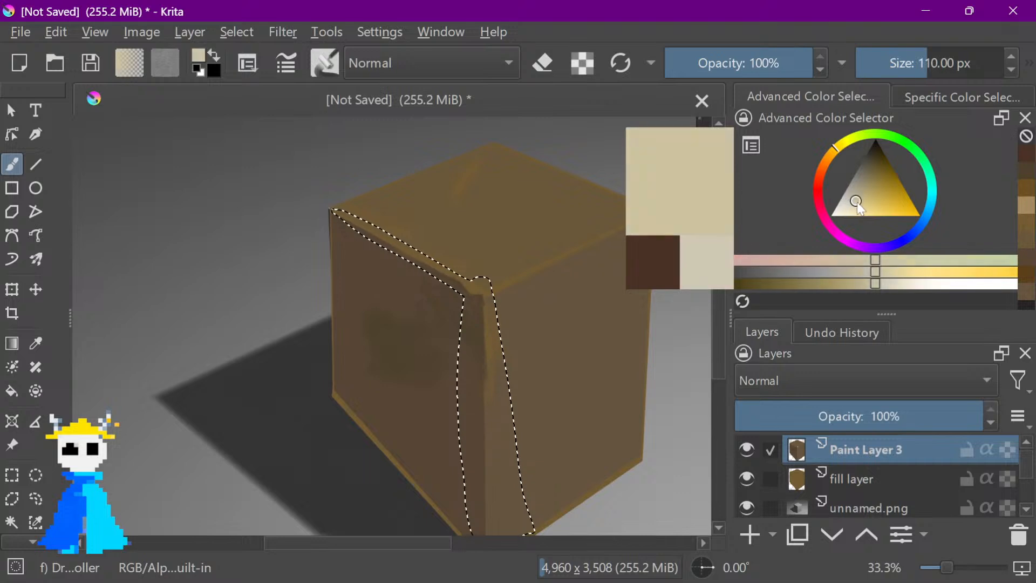
drag(858, 205, 855, 209)
click(478, 294)
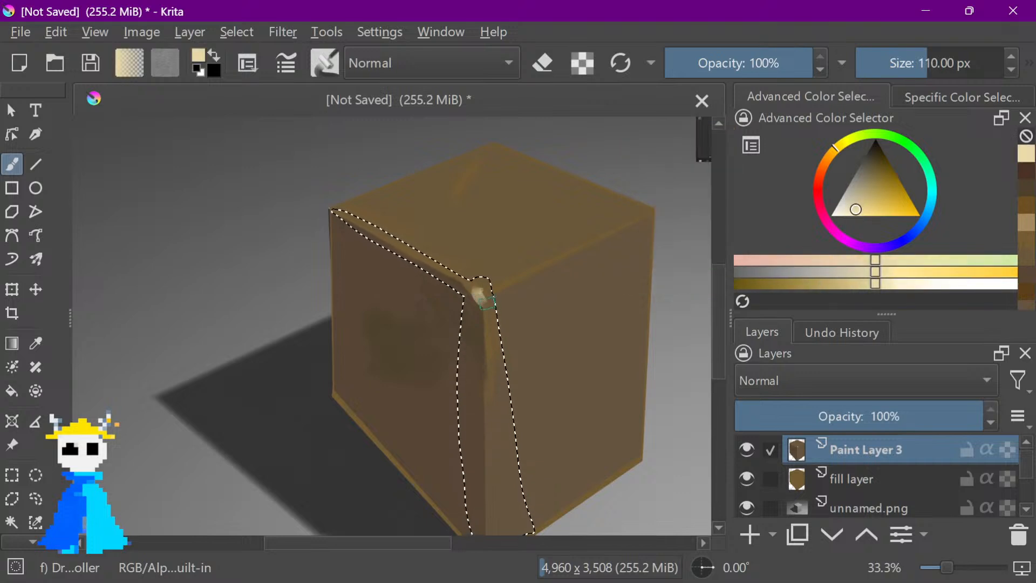
key(ctrl+z)
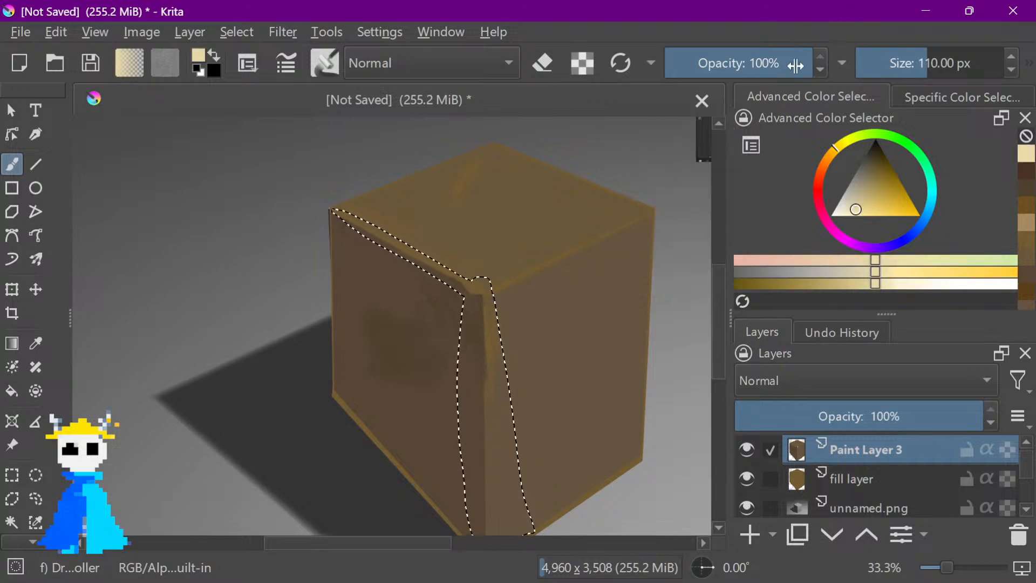
Lower the brush to 48% opacity and 28.82 px, try highlight strokes down the front vertical edge, and undo them
drag(796, 65, 735, 63)
drag(927, 64, 912, 63)
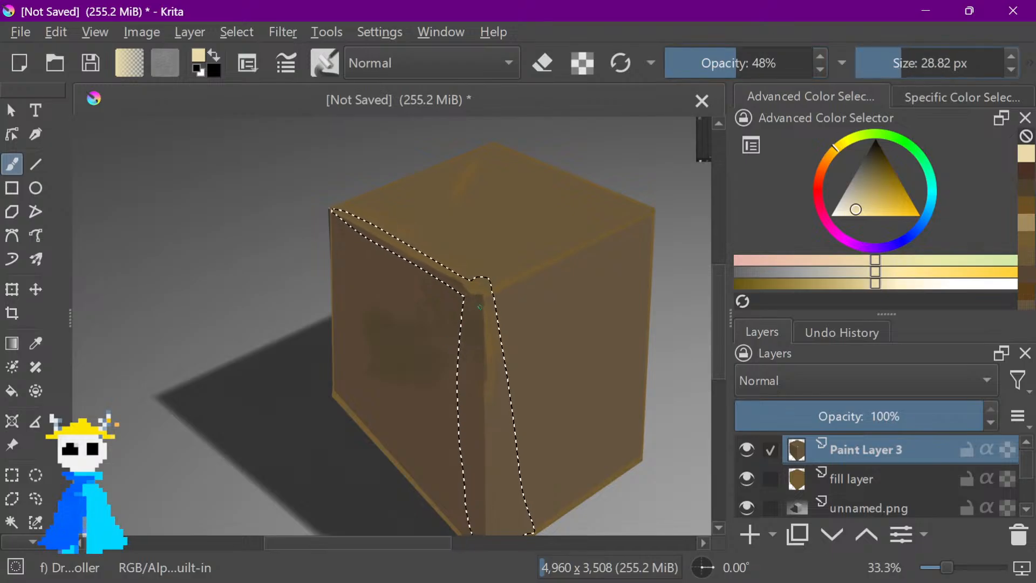
drag(479, 301, 474, 500)
key(ctrl+z)
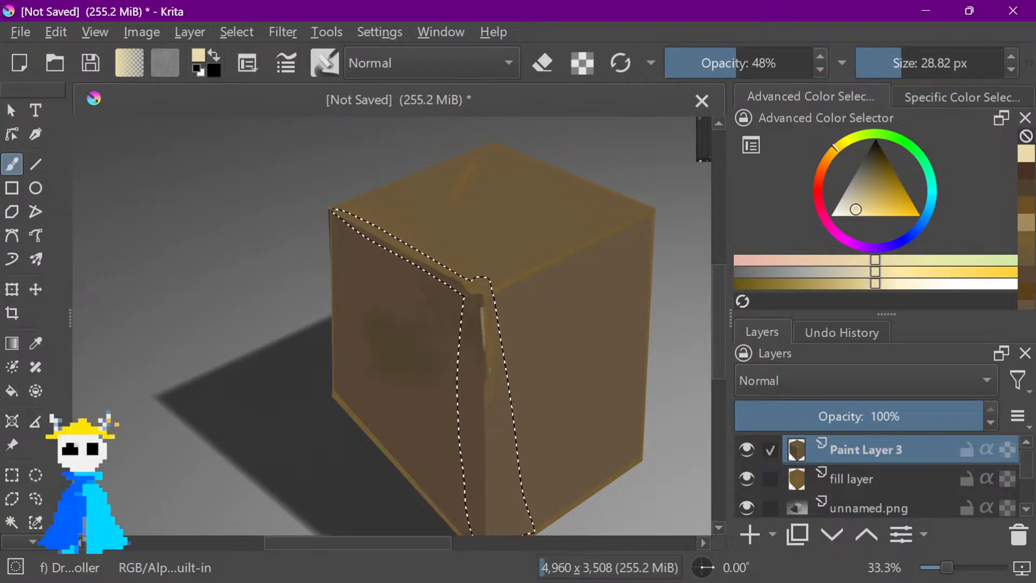
key(ctrl+z)
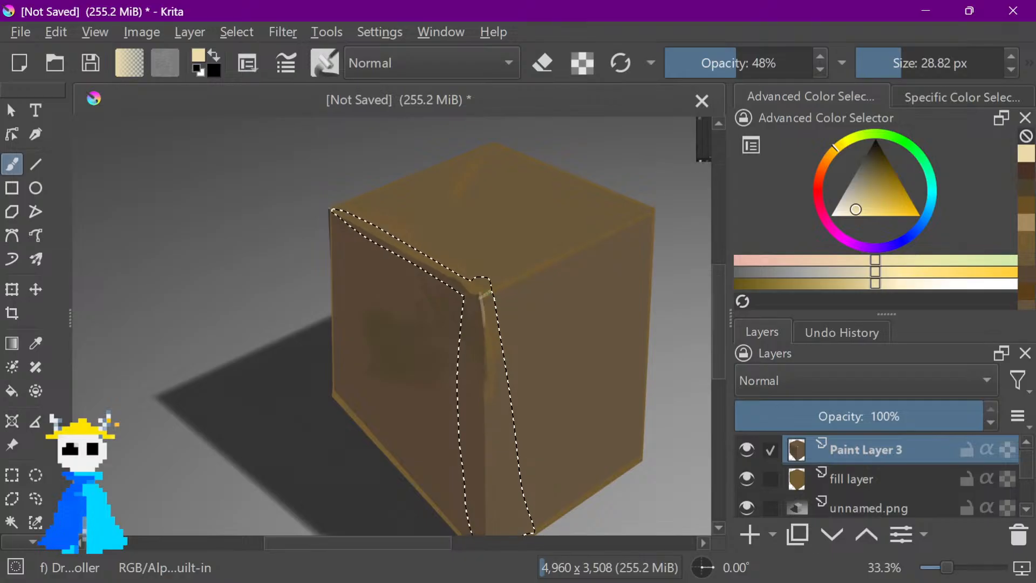
Switch to the soft chalk preset at 135 px, test a stroke at the cube's front top corner, and undo it
click(326, 62)
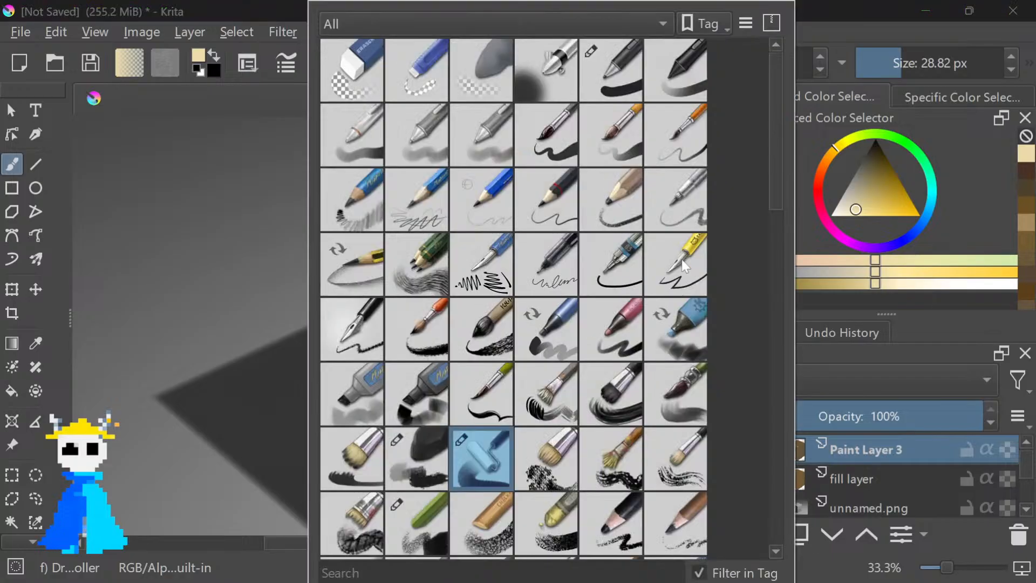
drag(772, 178, 772, 224)
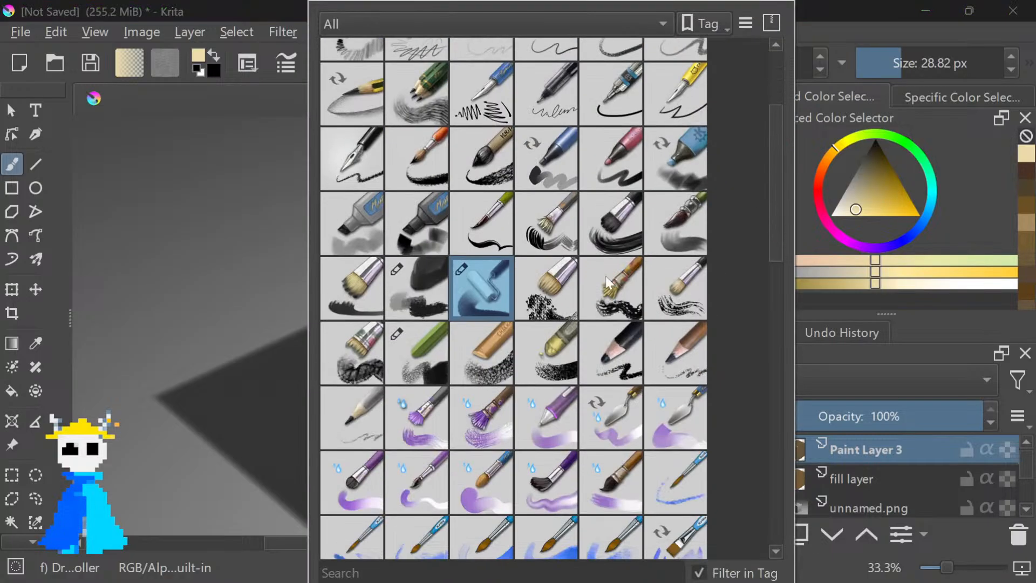
click(561, 347)
click(275, 319)
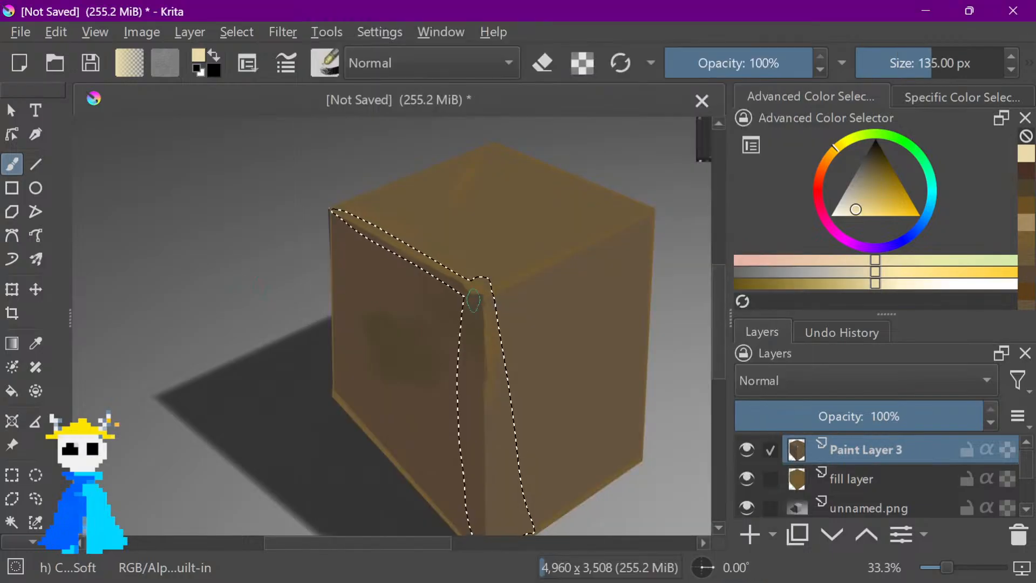
drag(477, 307, 483, 295)
key(ctrl+z)
Set the brush to 53% opacity and 18.15 px, and try pale strokes along the front vertical edge, undoing unwanted ones
mouse_move(798, 50)
mouse_down()
mouse_move(718, 59)
mouse_move(774, 60)
mouse_move(743, 60)
mouse_up()
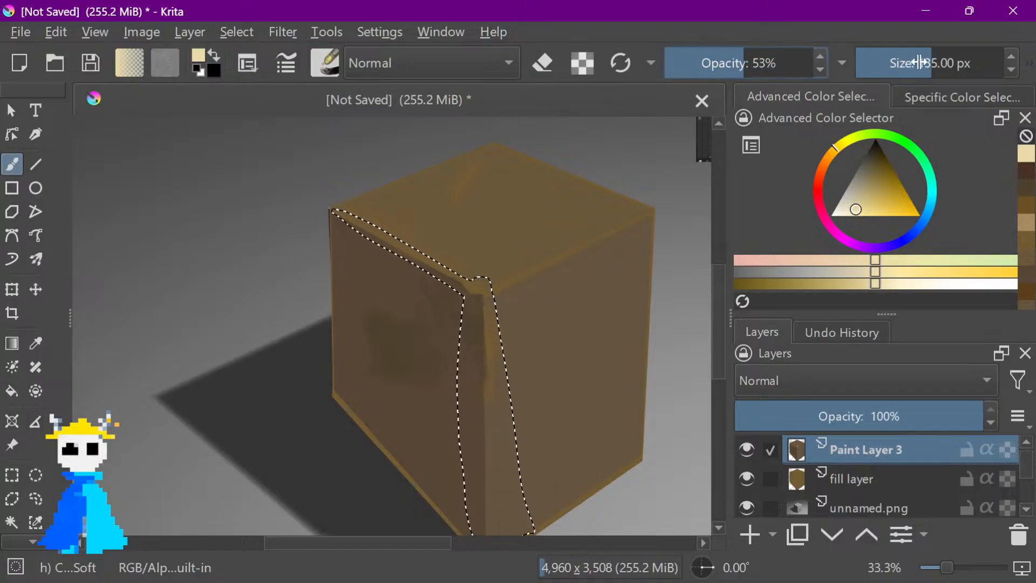
click(904, 55)
drag(905, 55, 894, 54)
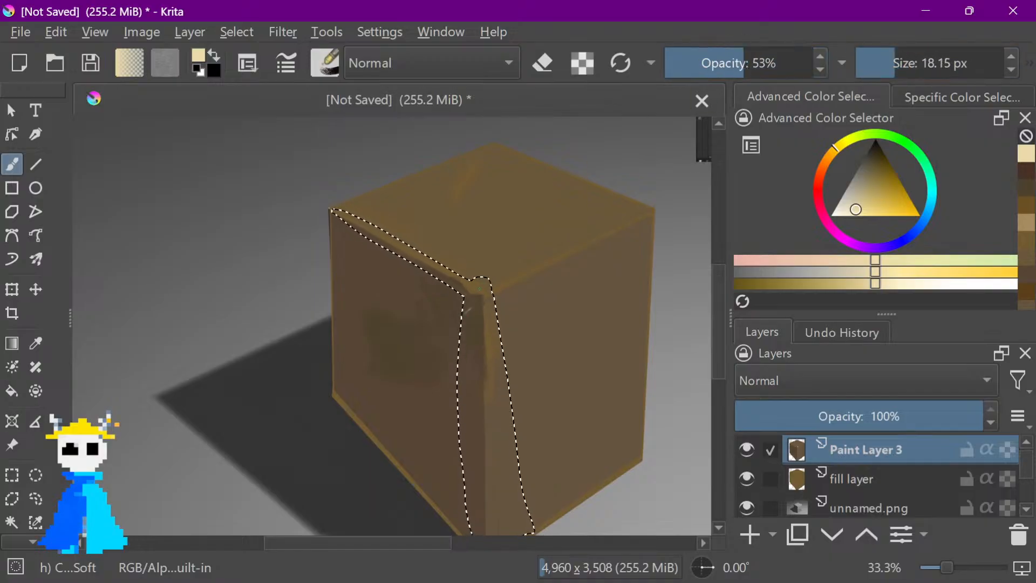
drag(481, 301, 482, 374)
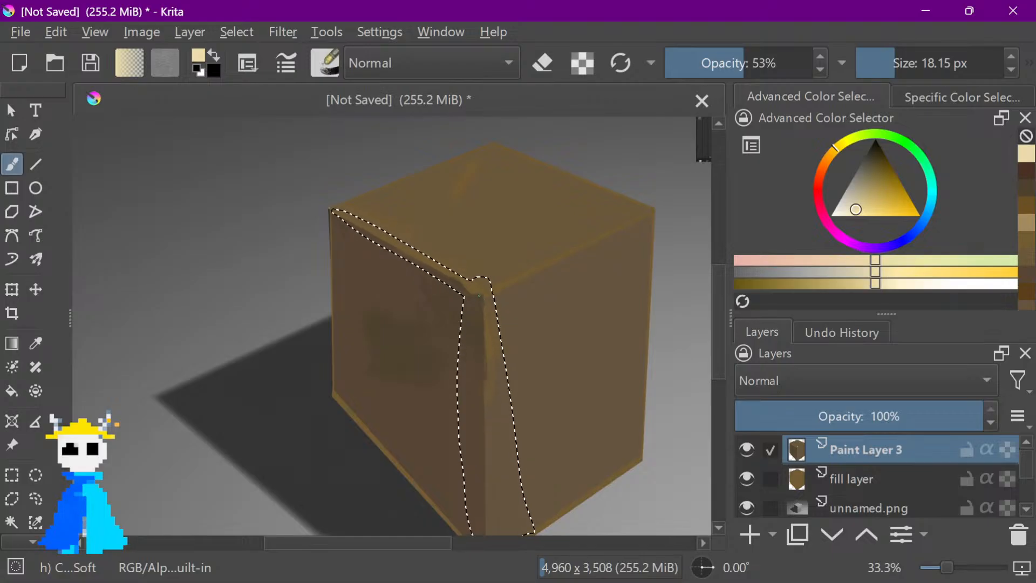
drag(479, 295, 477, 387)
key(ctrl+z)
drag(485, 504, 478, 351)
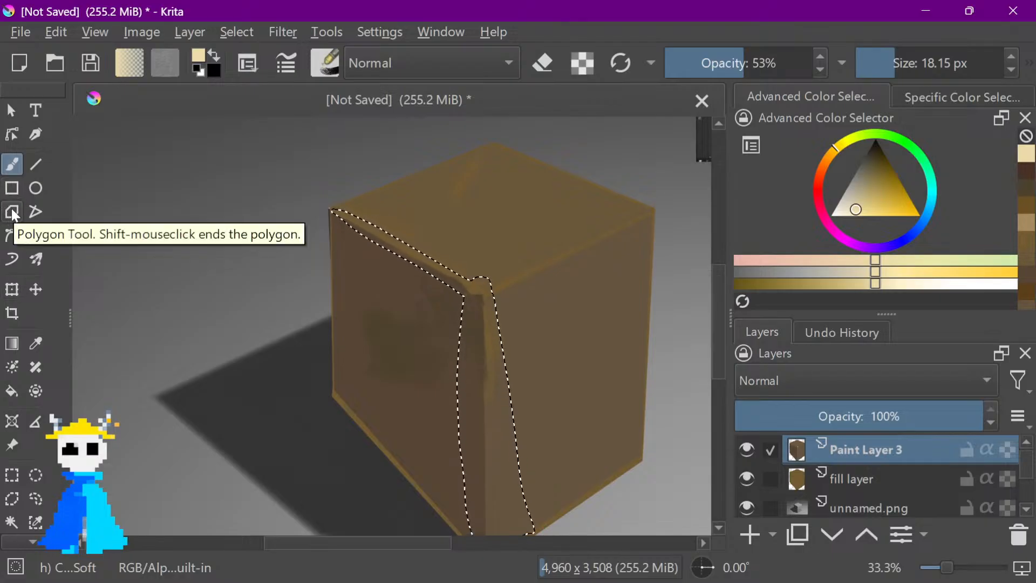
Try a pale outline along the left face's top edge with the Polygon tool, and undo it
click(12, 212)
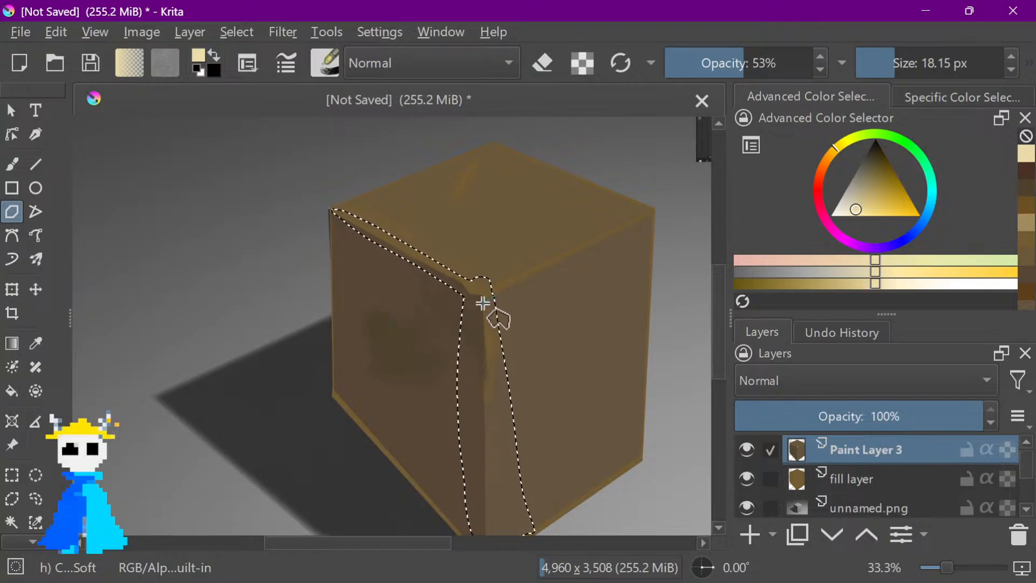
double_click(336, 213)
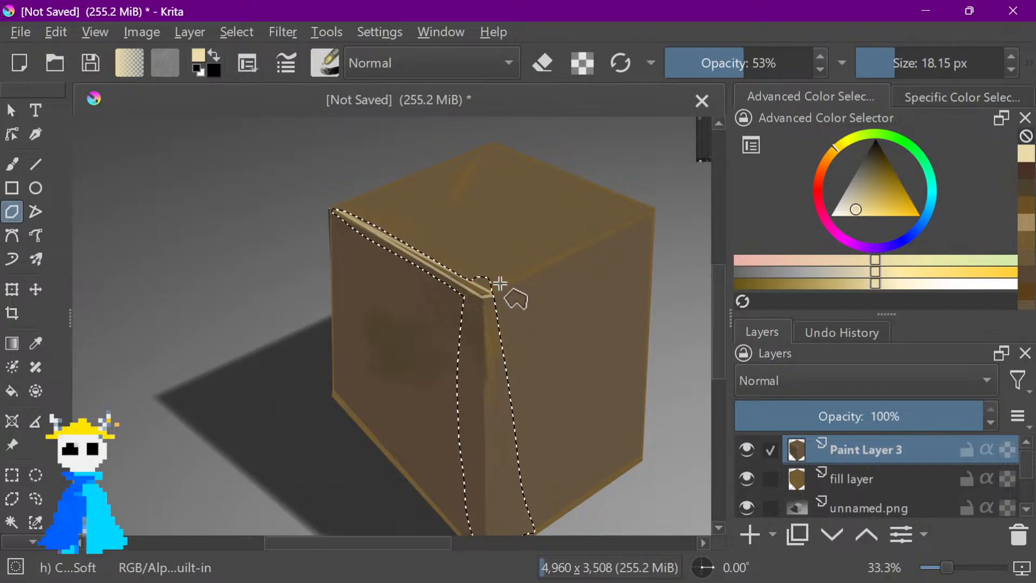
key(ctrl+z)
Draw a thin straight pale highlight along the cube's full front vertical edge with the Polygon tool
click(474, 296)
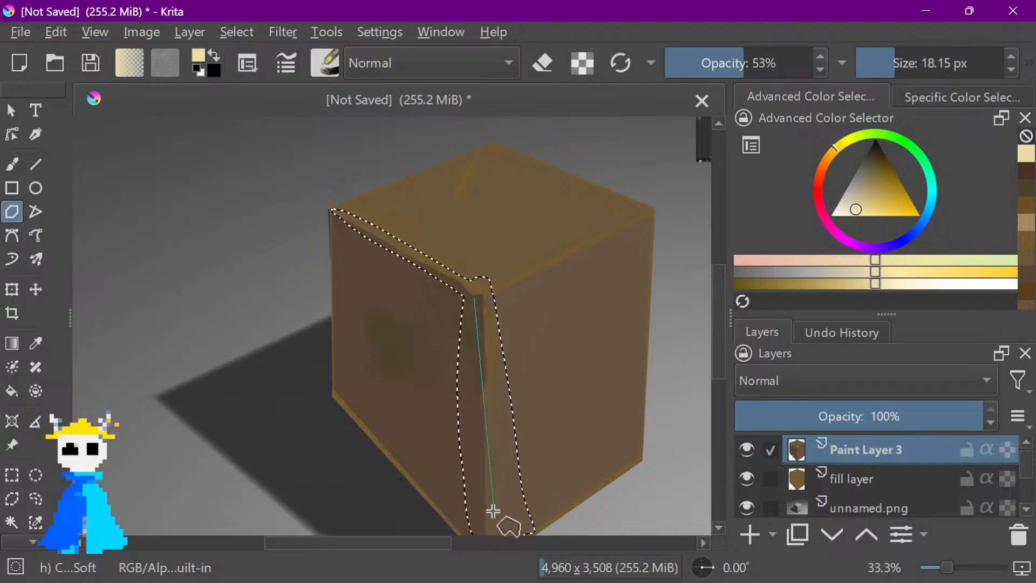
key(space)
click(487, 539)
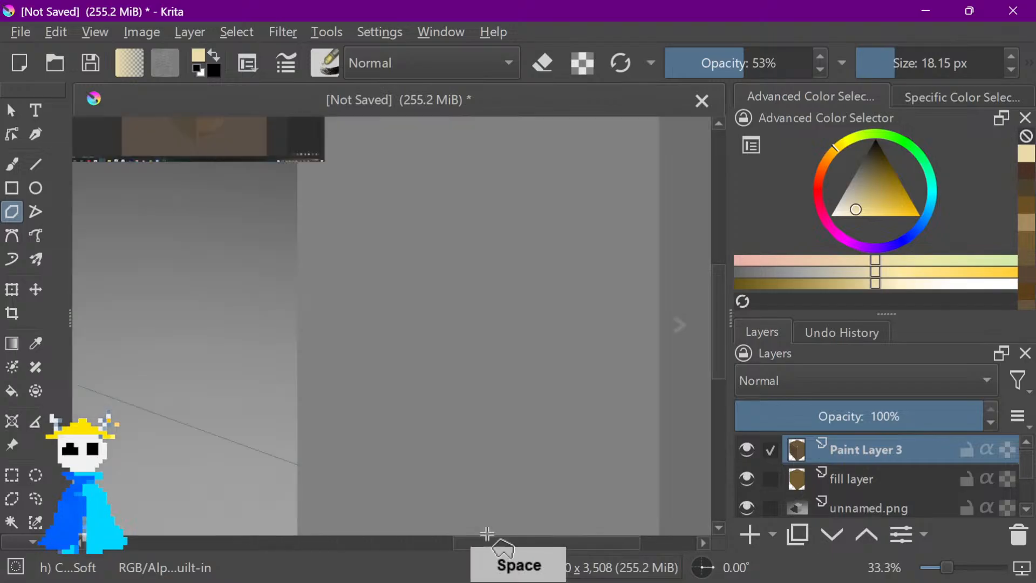
scroll(445, 434, down, 2)
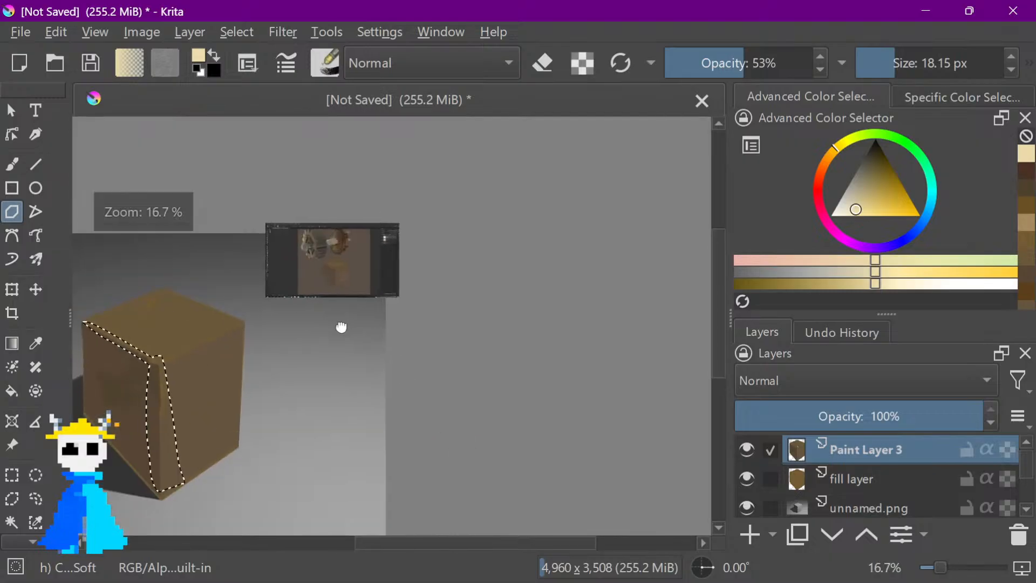
scroll(398, 358, up, 2)
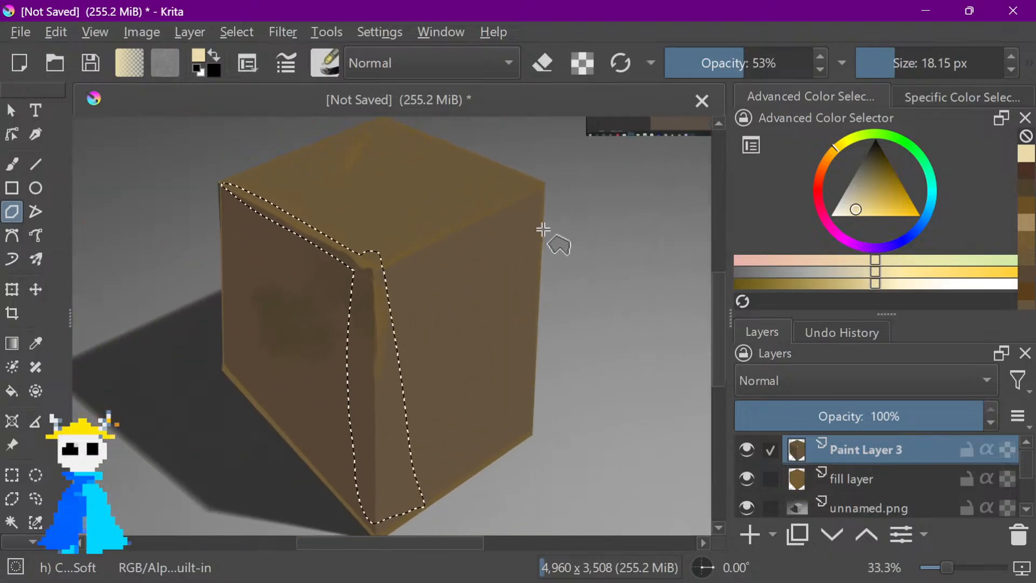
click(372, 519)
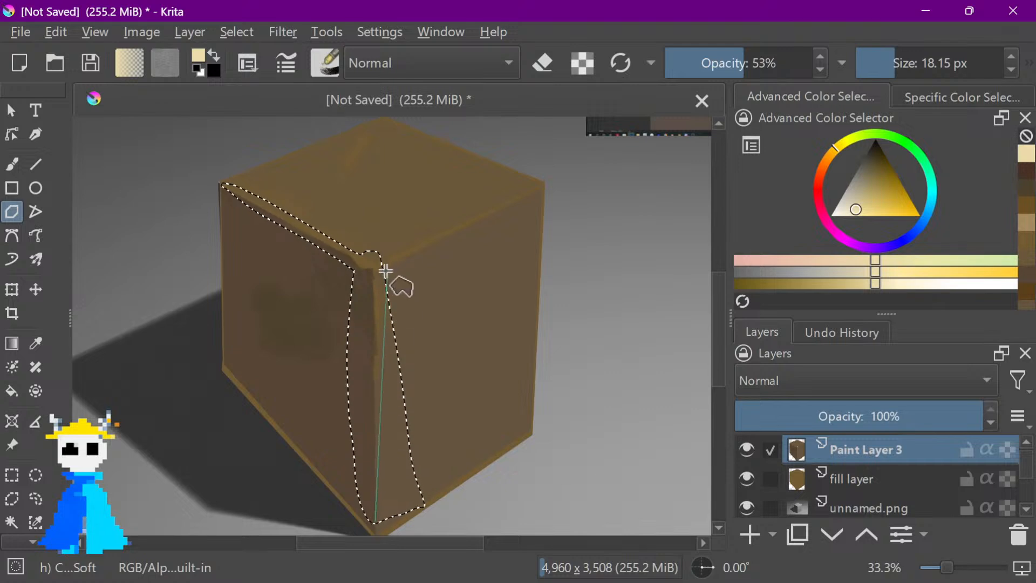
click(368, 268)
key(Escape)
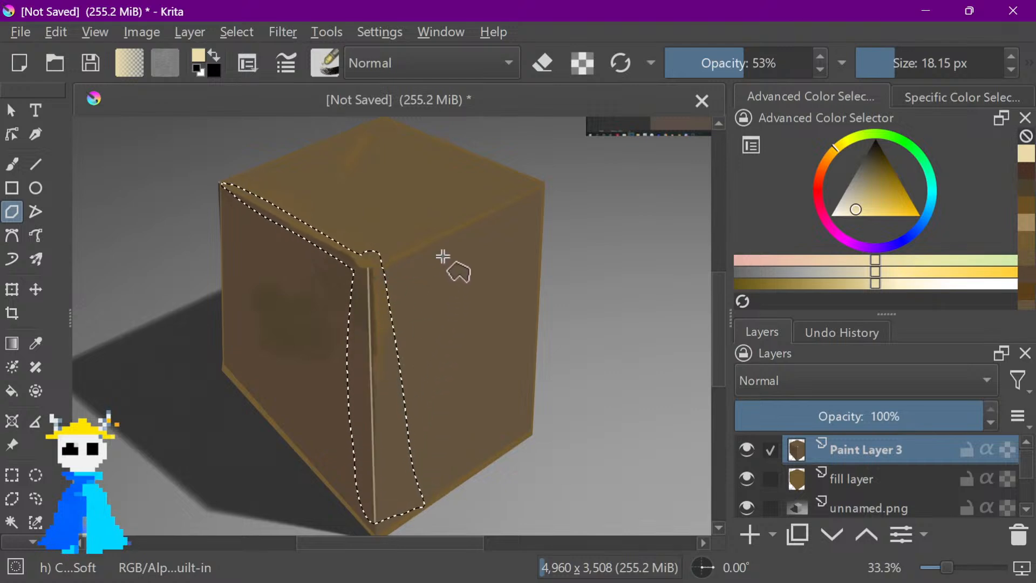
key(super)
text(geeTablet)
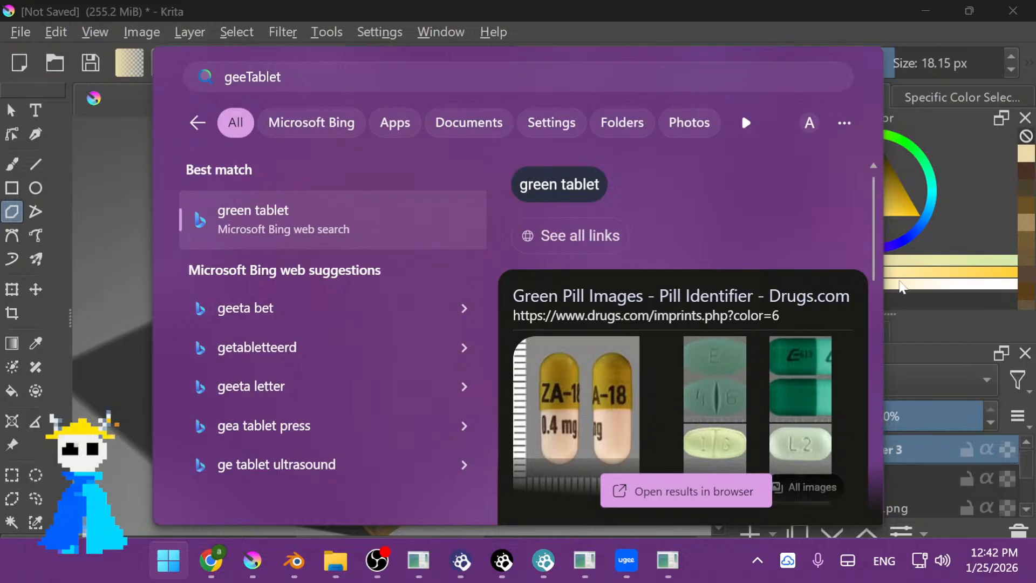
click(906, 326)
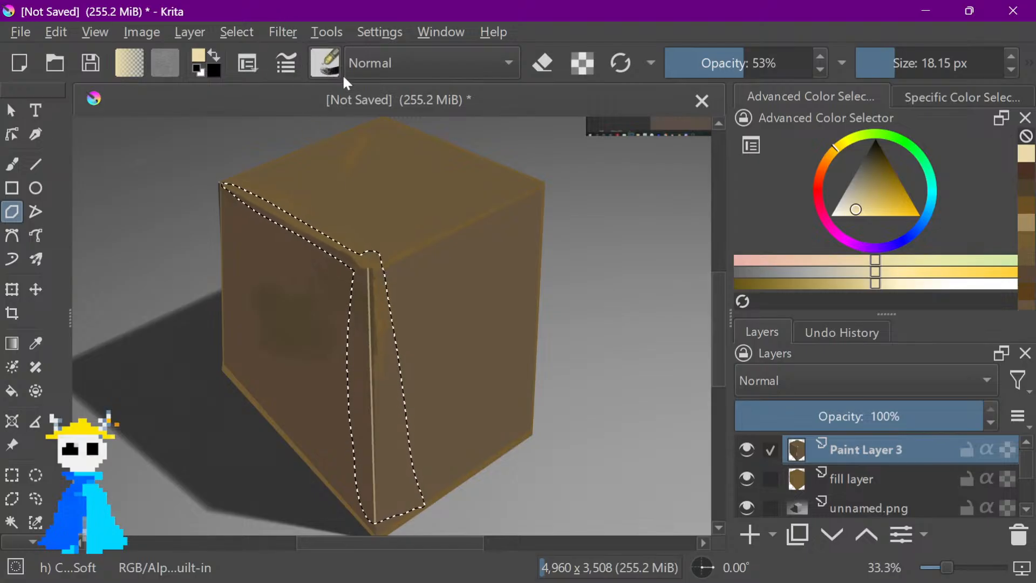
Switch to the chalk details preset at 60 px with the Freehand Brush and try a short stroke on the cube's front vertical edge
click(326, 63)
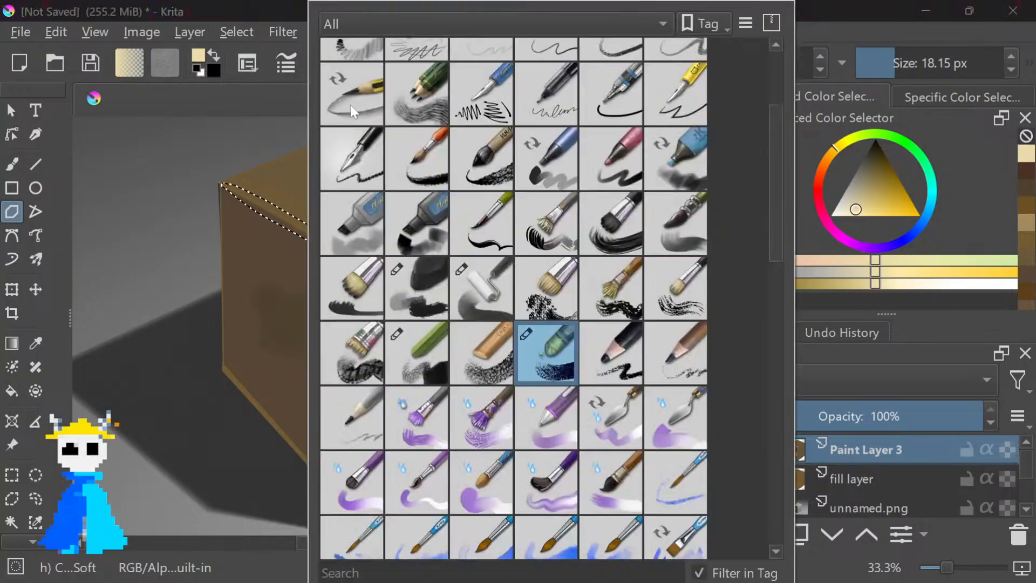
click(438, 365)
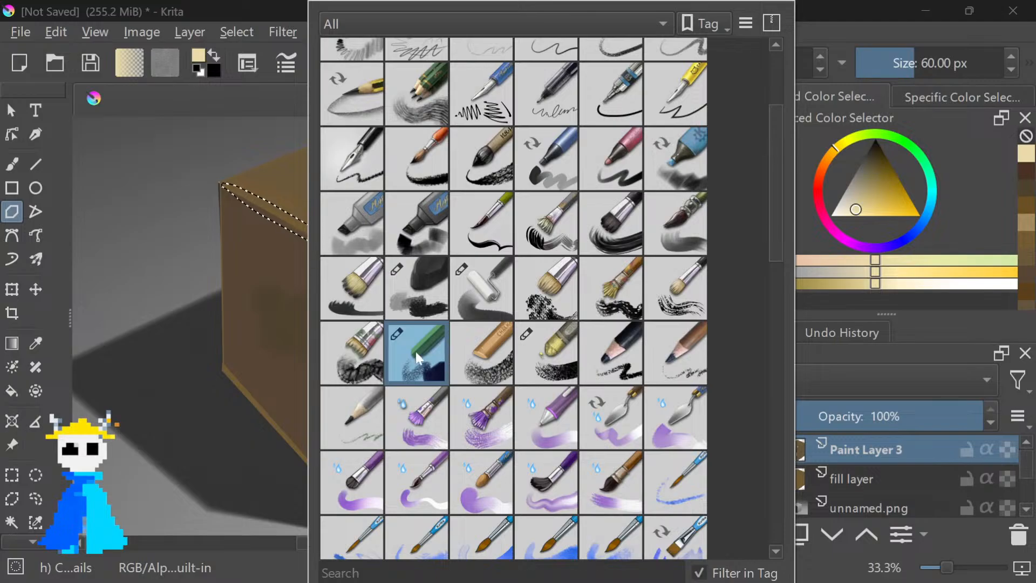
click(180, 306)
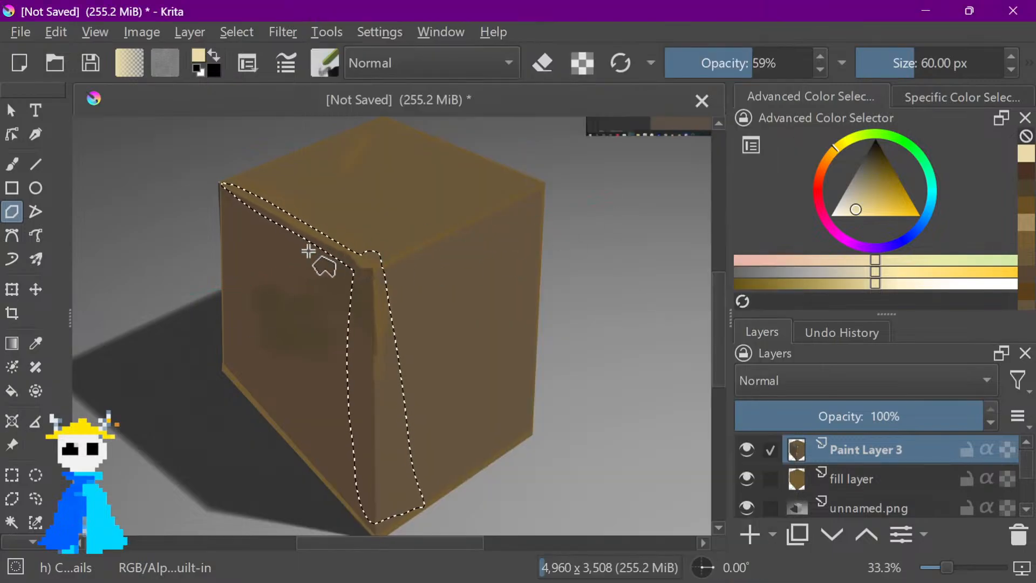
key(ctrl+z)
click(18, 167)
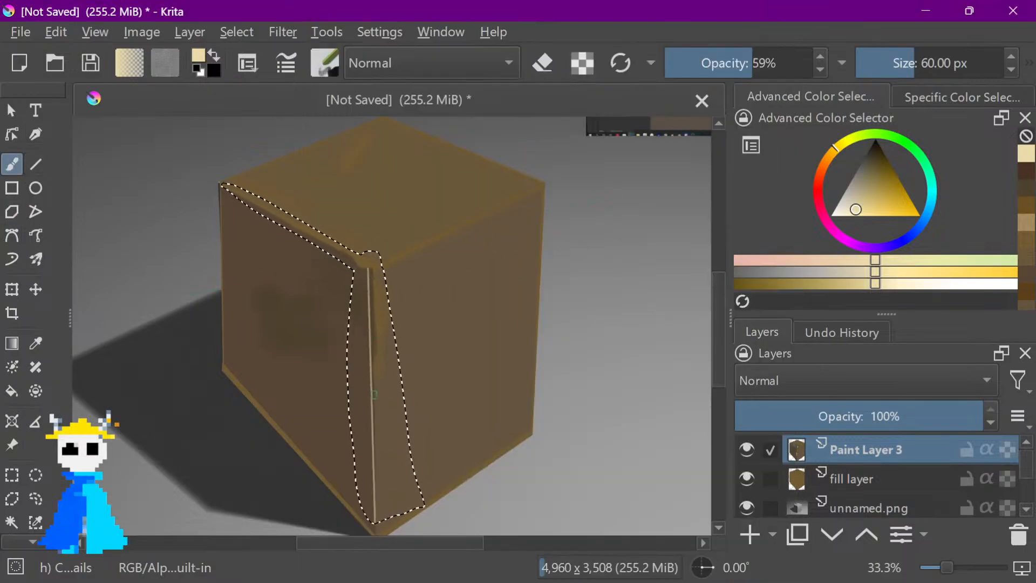
drag(374, 415, 367, 389)
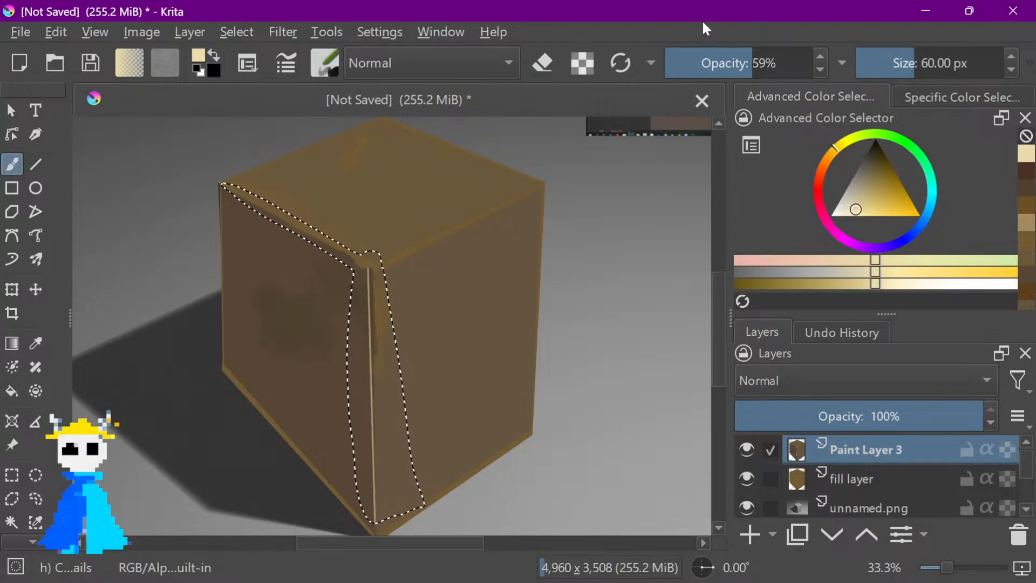
Set the brush opacity to 46% and paint uneven pale chalk strokes over the highlight along the cube's full front vertical edge
scroll(705, 62, down, 13)
drag(366, 277, 369, 370)
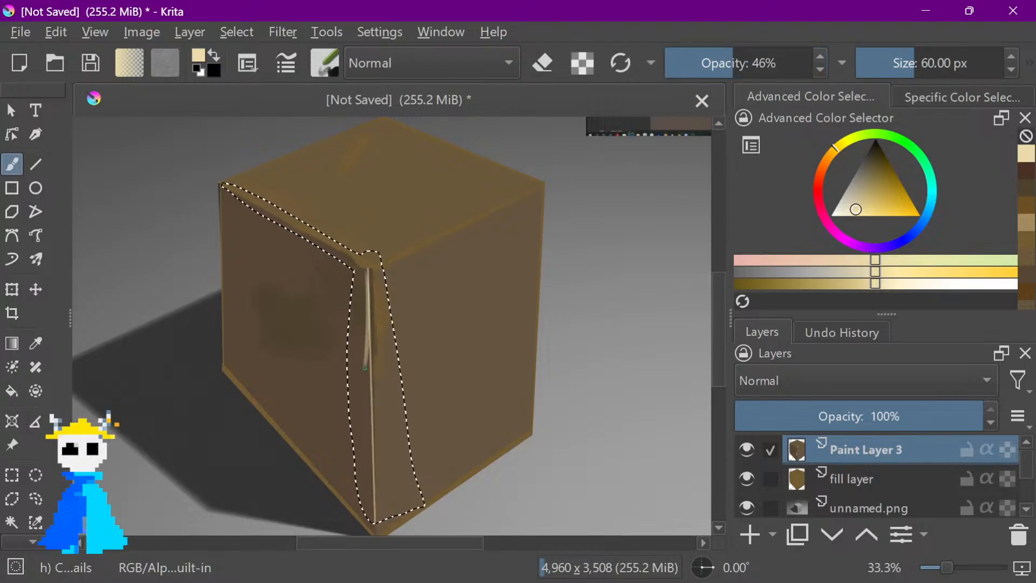
key(ctrl+z)
drag(368, 274, 370, 347)
mouse_move(371, 382)
mouse_down()
mouse_move(378, 516)
mouse_move(374, 437)
mouse_move(376, 519)
mouse_up()
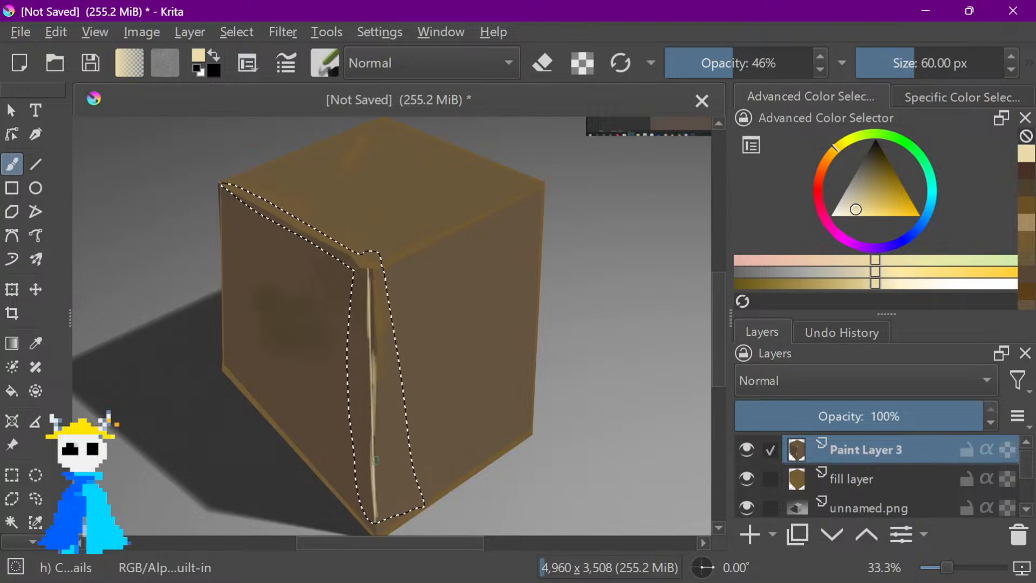
drag(372, 323, 373, 456)
Examine the edge highlights and top-face shading of the cube in the reference image
scroll(368, 310, down, 2)
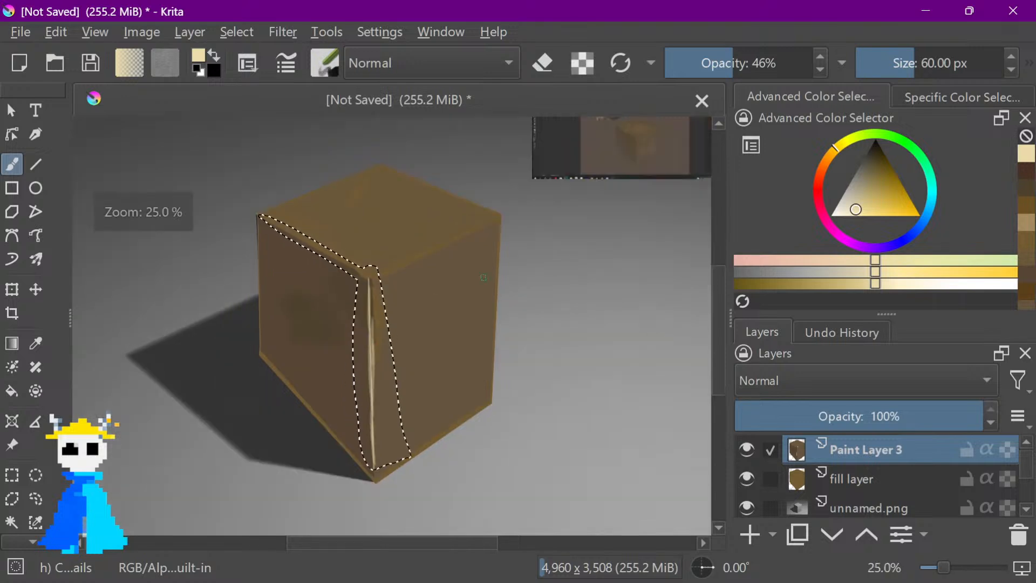
drag(467, 299, 479, 314)
scroll(566, 222, up, 4)
drag(470, 234, 440, 412)
scroll(472, 330, up, 4)
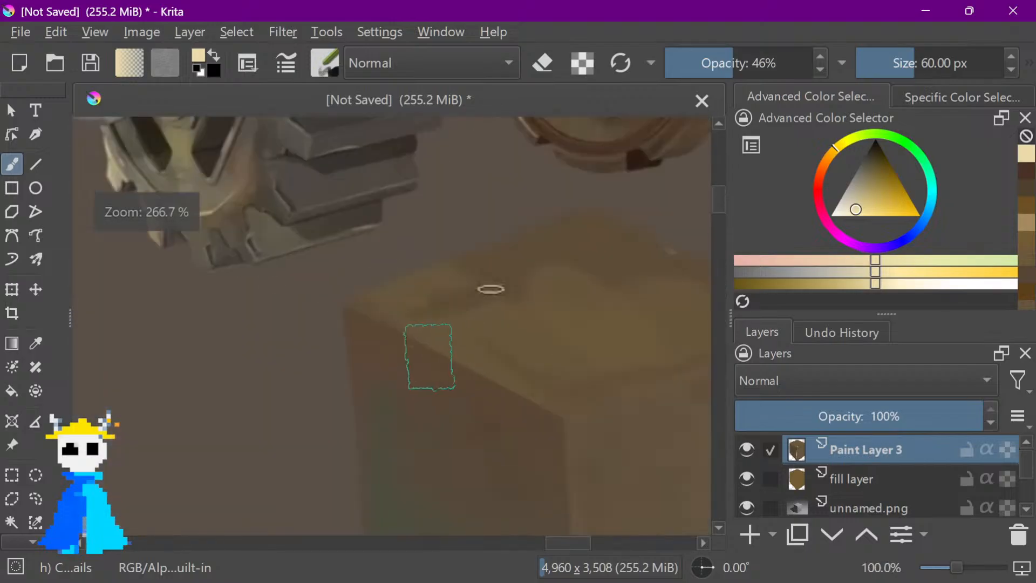
scroll(491, 289, down, 4)
scroll(474, 302, up, 1)
drag(459, 324, 504, 283)
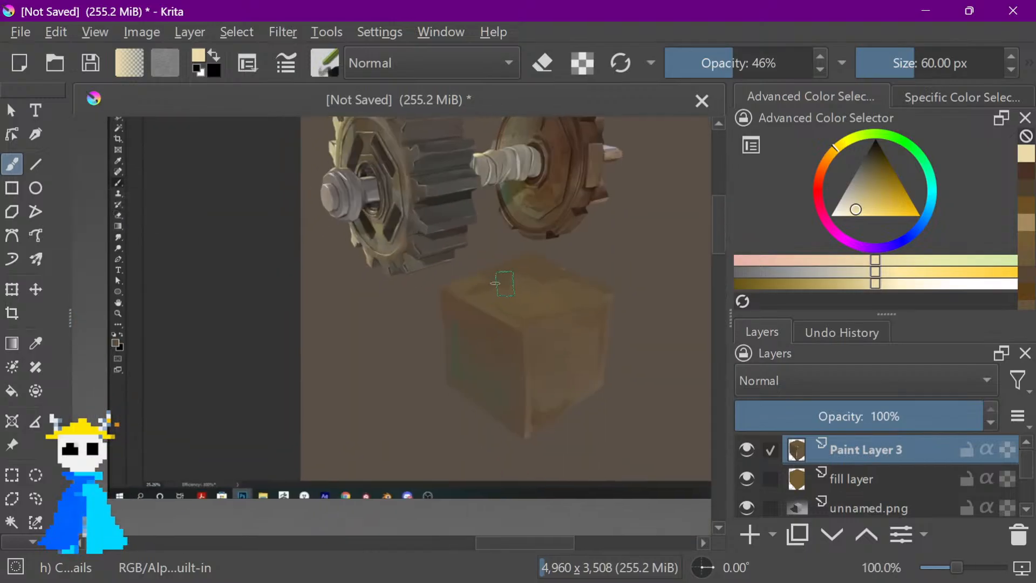
Lower the brush opacity to 15%
drag(732, 63, 695, 67)
scroll(400, 236, down, 3)
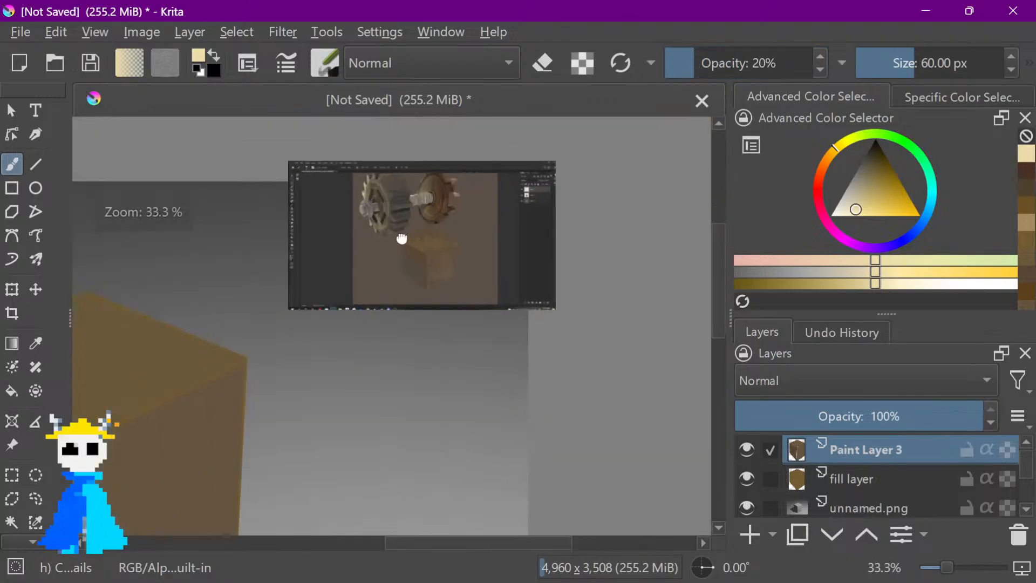
scroll(400, 235, up, 1)
scroll(566, 185, up, 1)
drag(565, 185, 687, 63)
Compare the painted cube's top face and upper edges with those of the reference cube below the gears
drag(496, 237, 597, 172)
scroll(598, 173, down, 1)
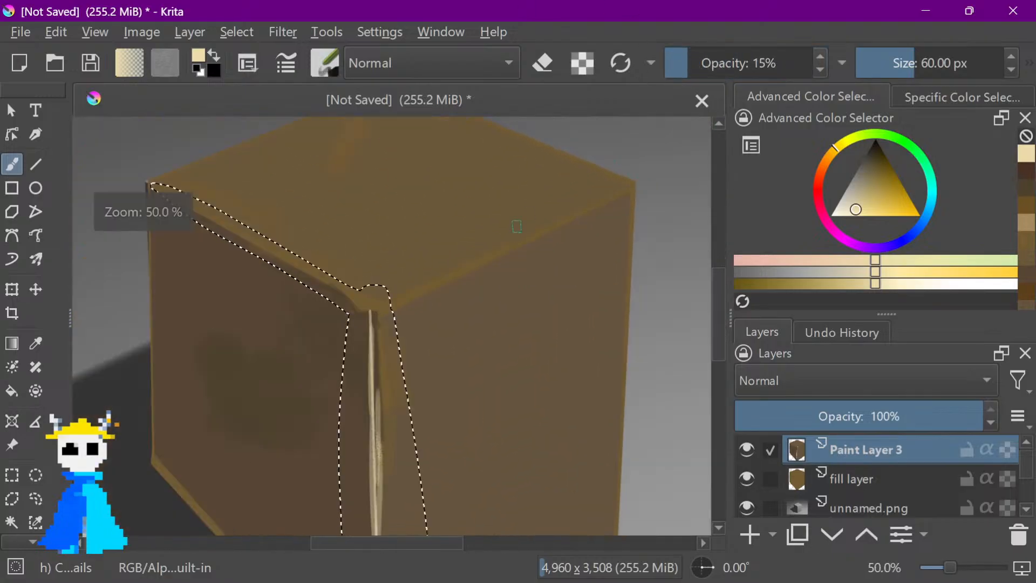
scroll(515, 226, down, 1)
mouse_move(273, 220)
mouse_down()
mouse_move(347, 210)
mouse_move(318, 271)
mouse_move(314, 370)
mouse_up()
scroll(347, 210, down, 1)
scroll(318, 271, up, 1)
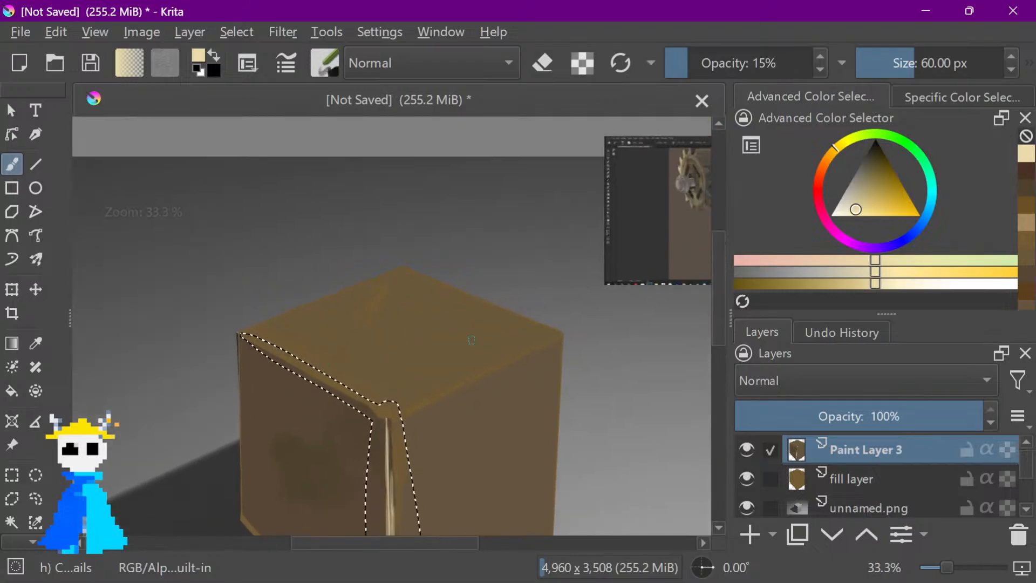
drag(428, 341, 228, 366)
scroll(409, 219, up, 5)
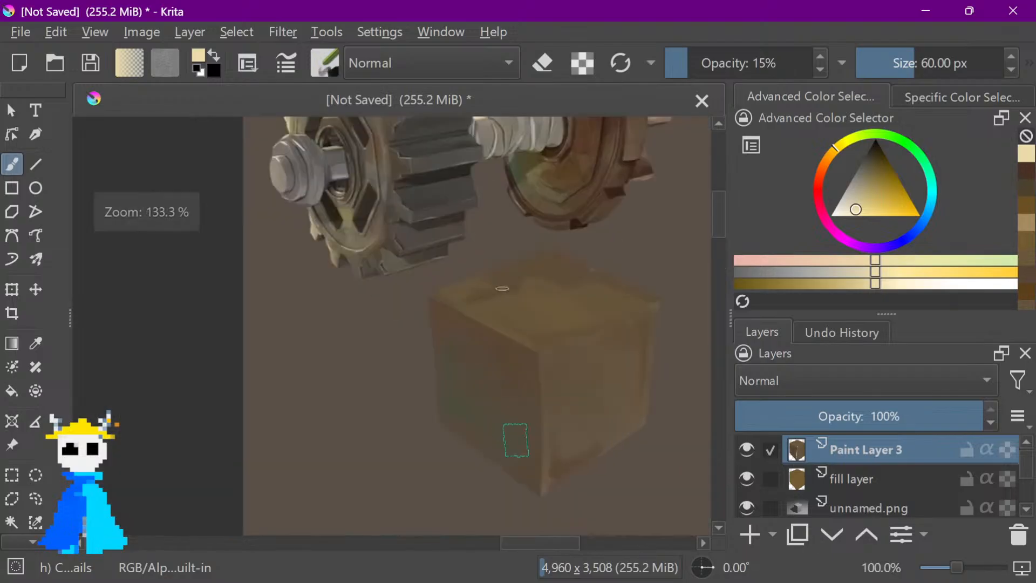
scroll(497, 363, down, 1)
drag(497, 363, 393, 347)
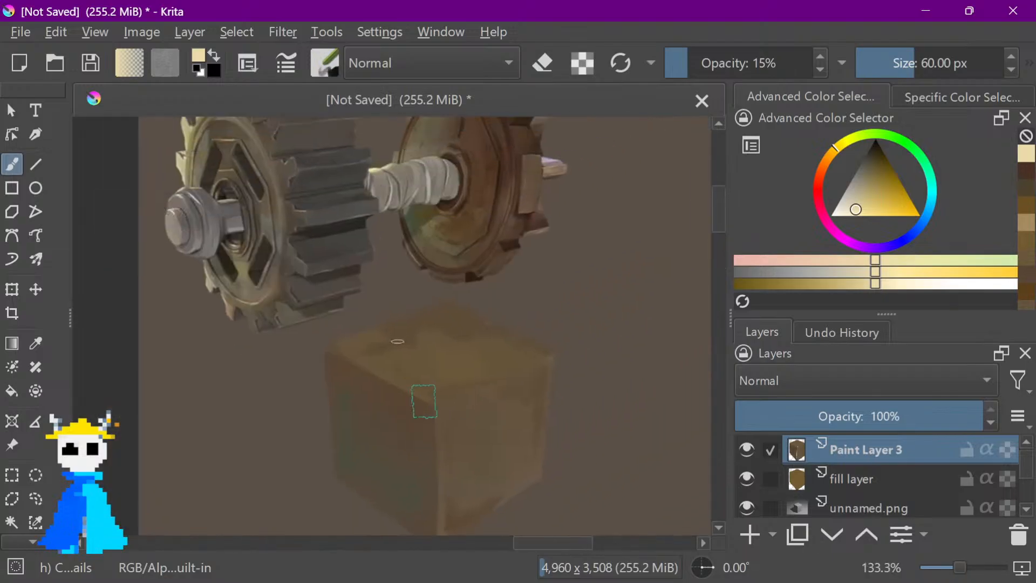
Sample the olive-brown colour from the top face of the small reference cube
key(p)
click(452, 362)
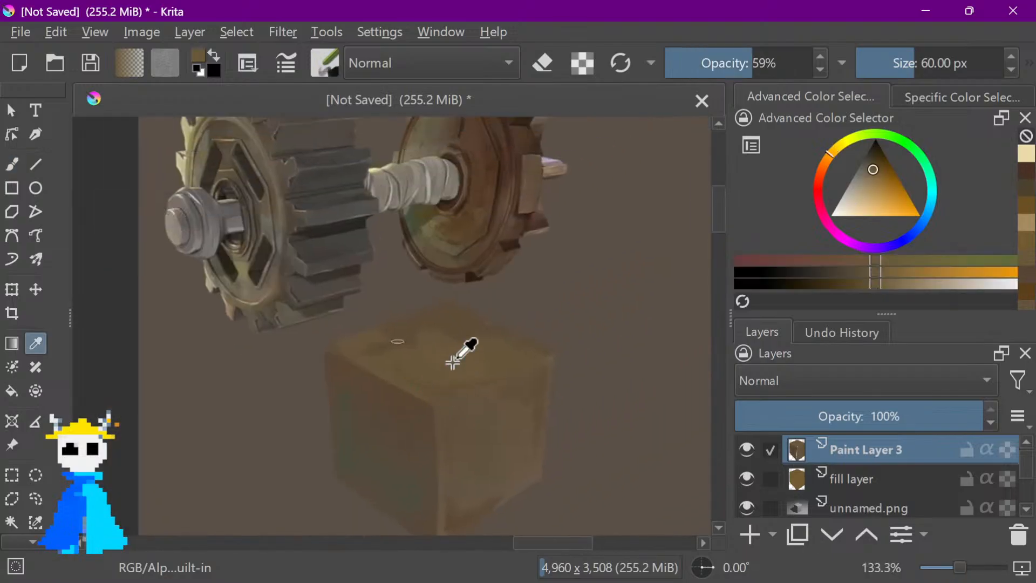
Draw a polygonal selection around the four corners of the large box's top face
scroll(452, 362, down, 2)
drag(452, 362, 621, 289)
drag(299, 340, 747, 254)
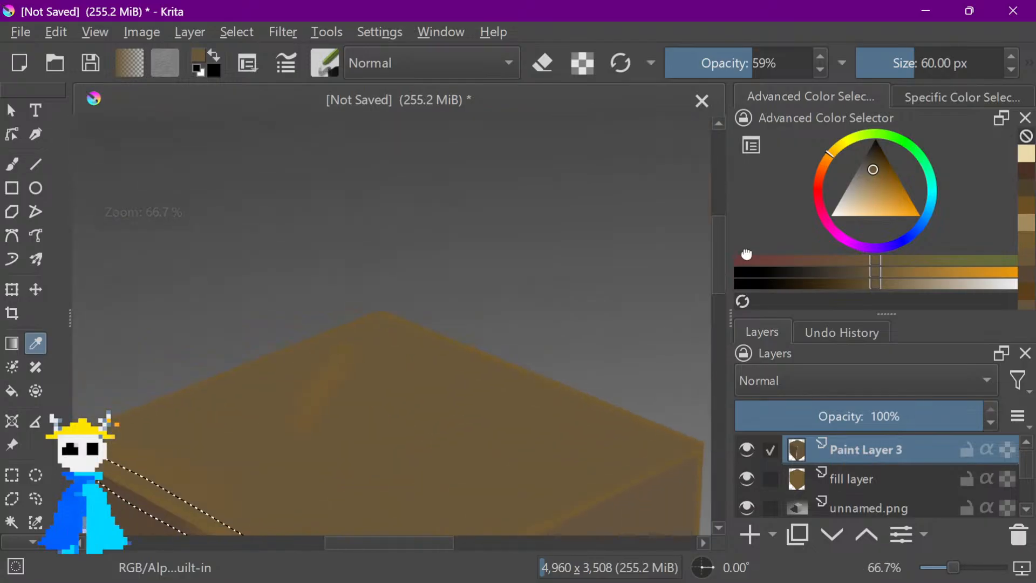
scroll(548, 215, down, 3)
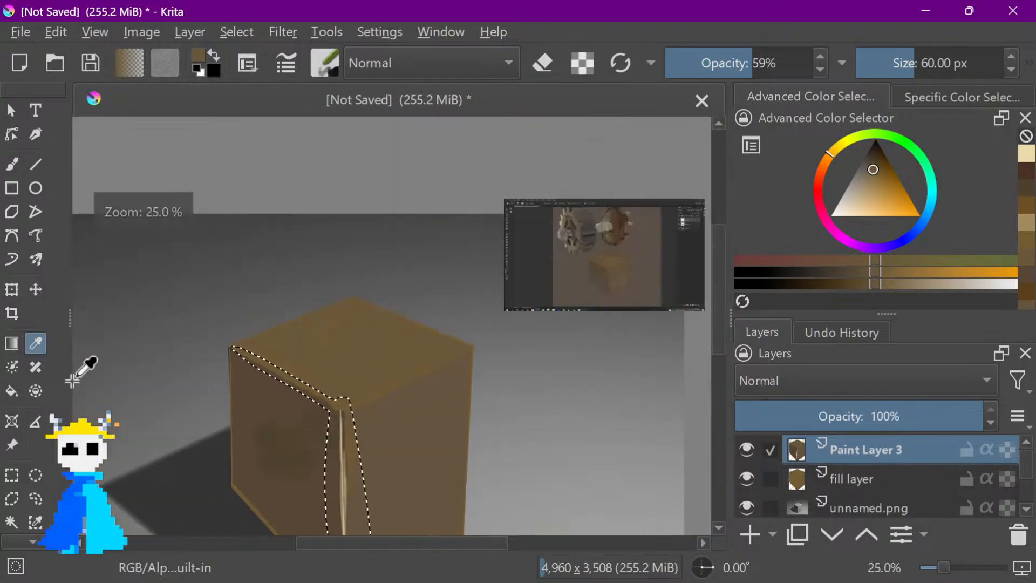
scroll(4, 387, down, 1)
click(12, 460)
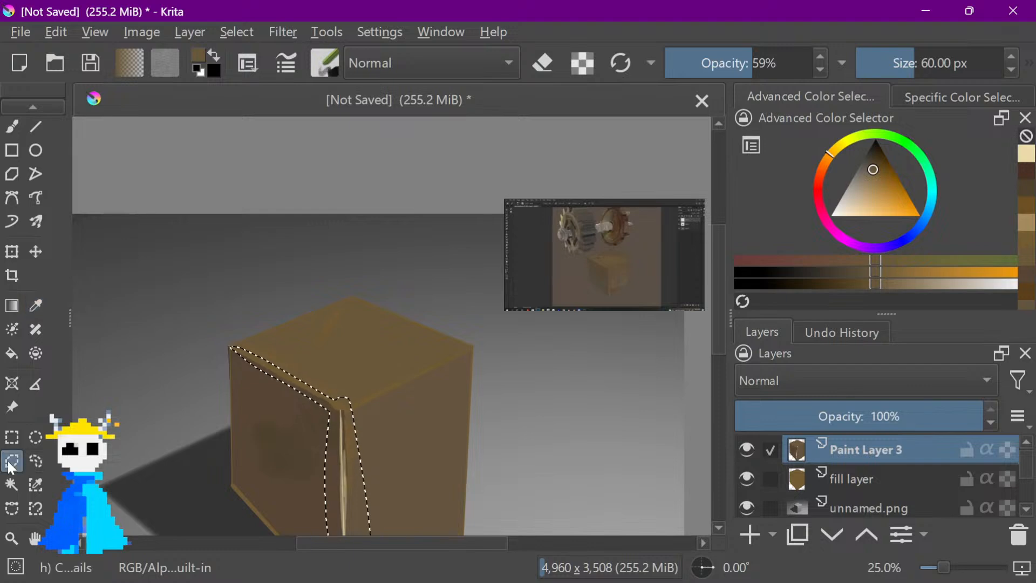
click(350, 402)
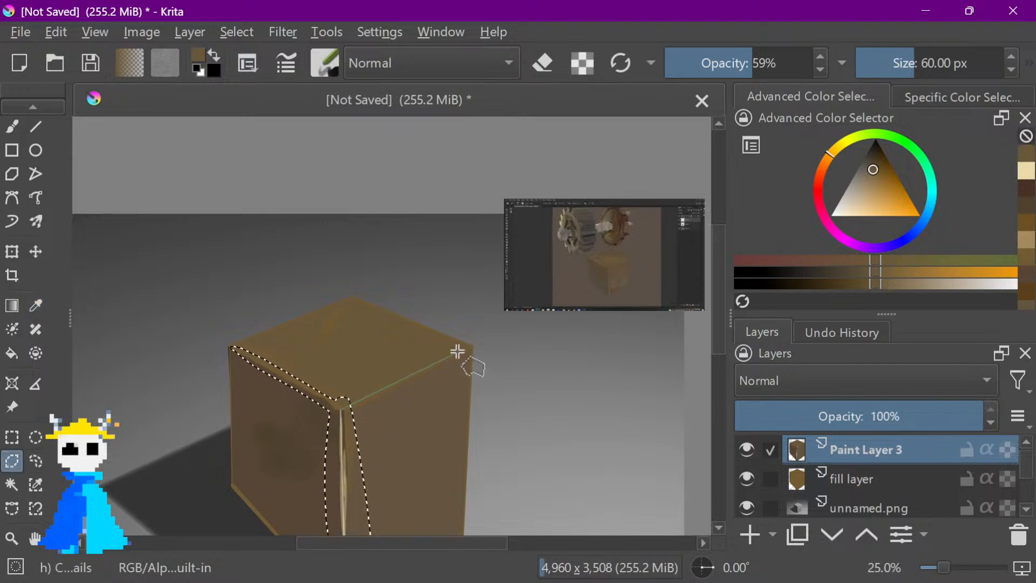
click(474, 345)
click(351, 297)
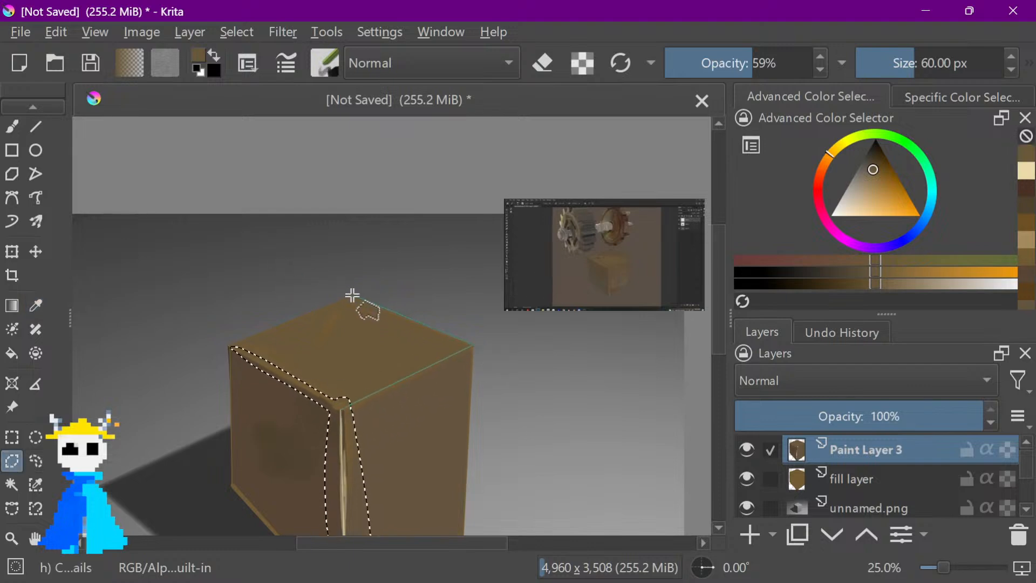
double_click(223, 344)
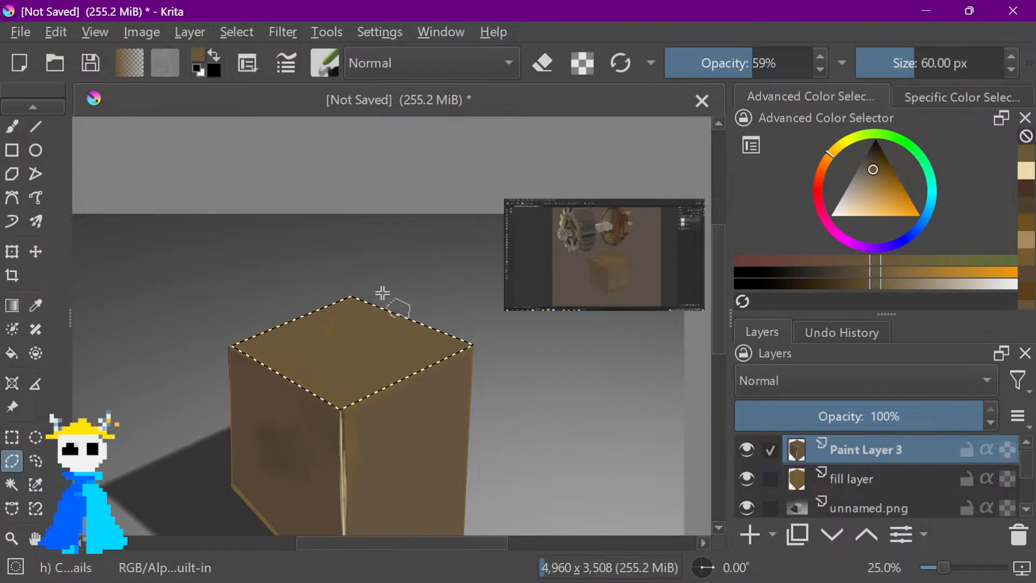
Set the brush to 77% opacity and a size of 1000 px
key(b)
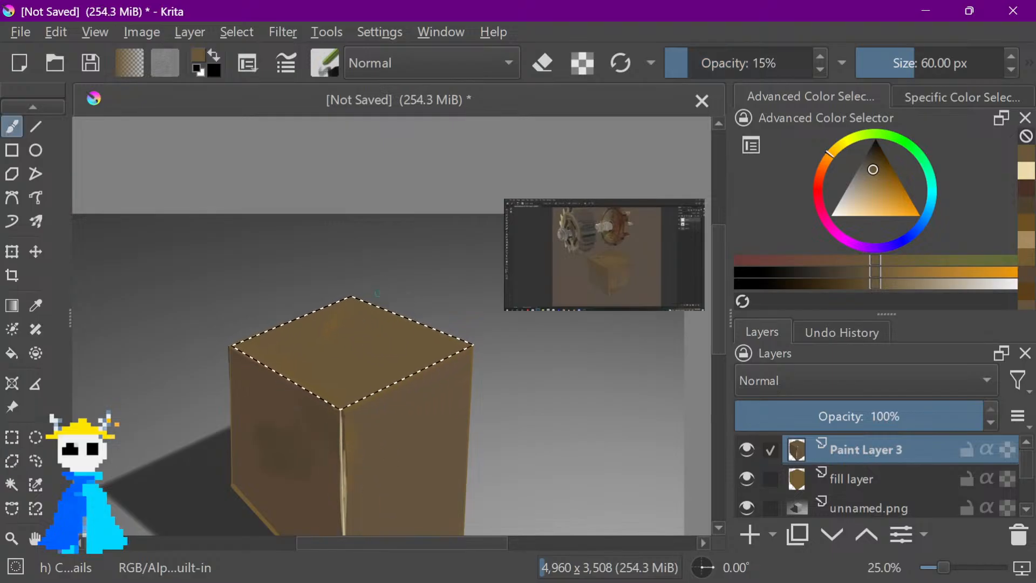
mouse_move(683, 61)
mouse_down()
mouse_move(825, 81)
mouse_move(746, 51)
mouse_move(781, 63)
mouse_up()
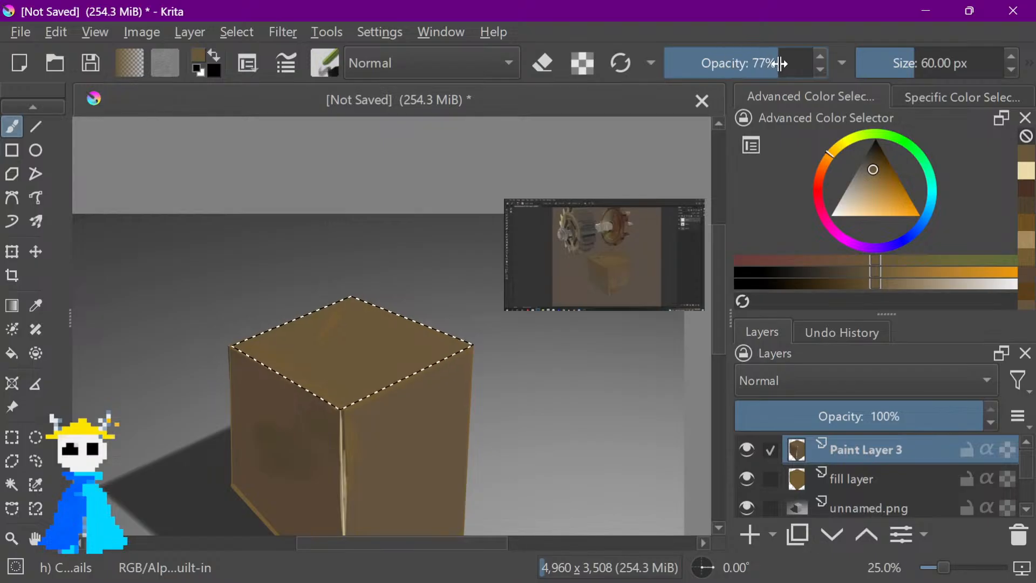
drag(924, 63, 1004, 63)
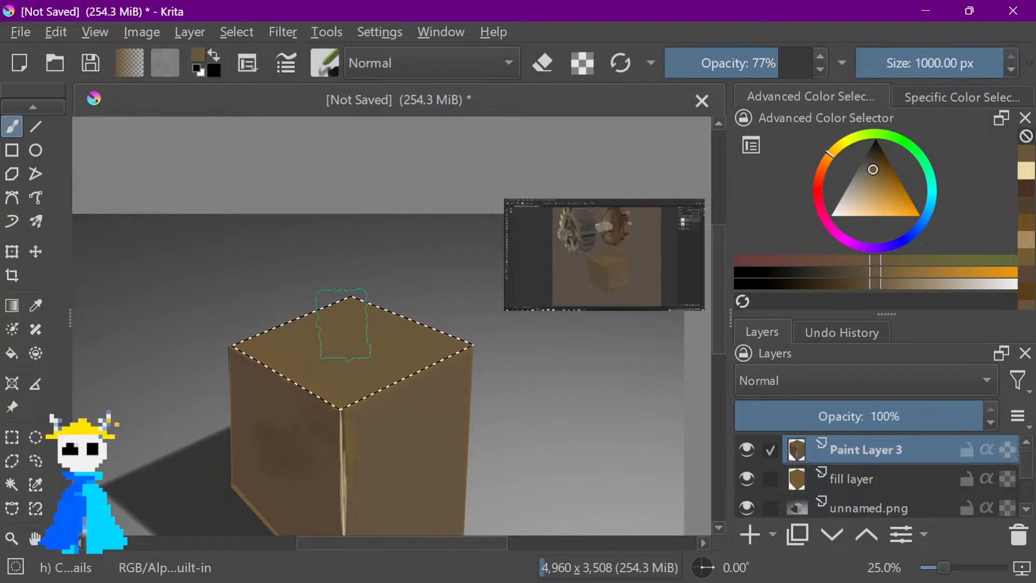
Try painting the selected top face evenly with the sampled olive-brown
mouse_move(337, 390)
mouse_down()
mouse_move(310, 396)
mouse_move(288, 460)
mouse_move(347, 480)
mouse_up()
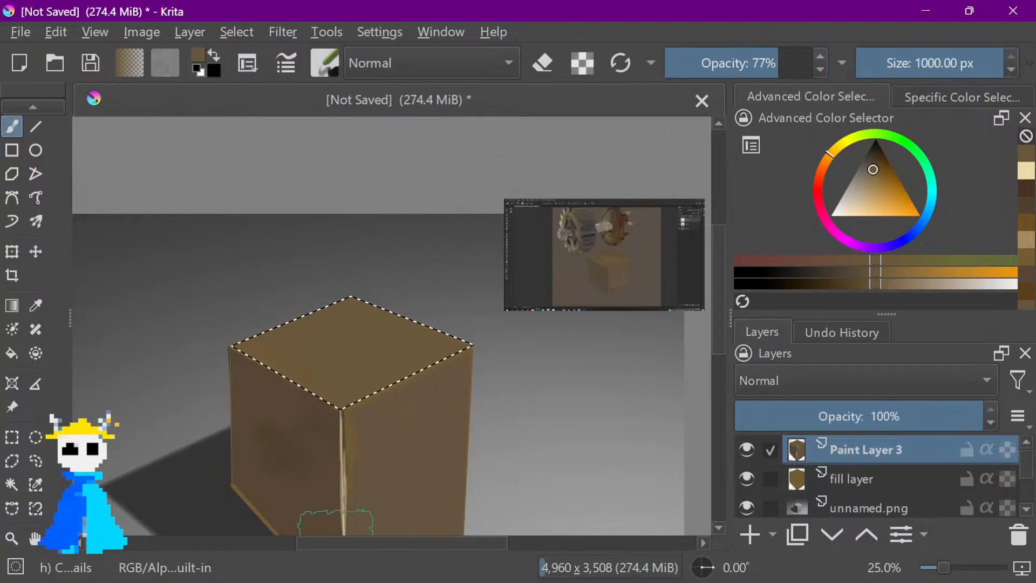
click(551, 320)
key(ctrl+z)
key(ctrl+z)
key(ctrl+shift+z)
Invert the selection so it covers everything except the box's top face
scroll(642, 319, up, 6)
scroll(617, 324, down, 1)
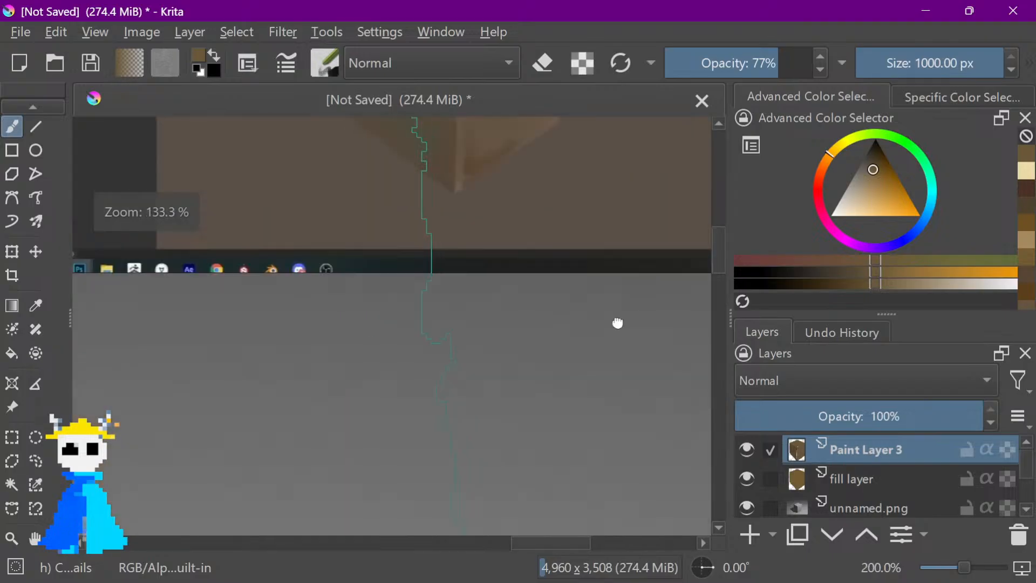
drag(617, 270, 566, 531)
key(ctrl+shift+a)
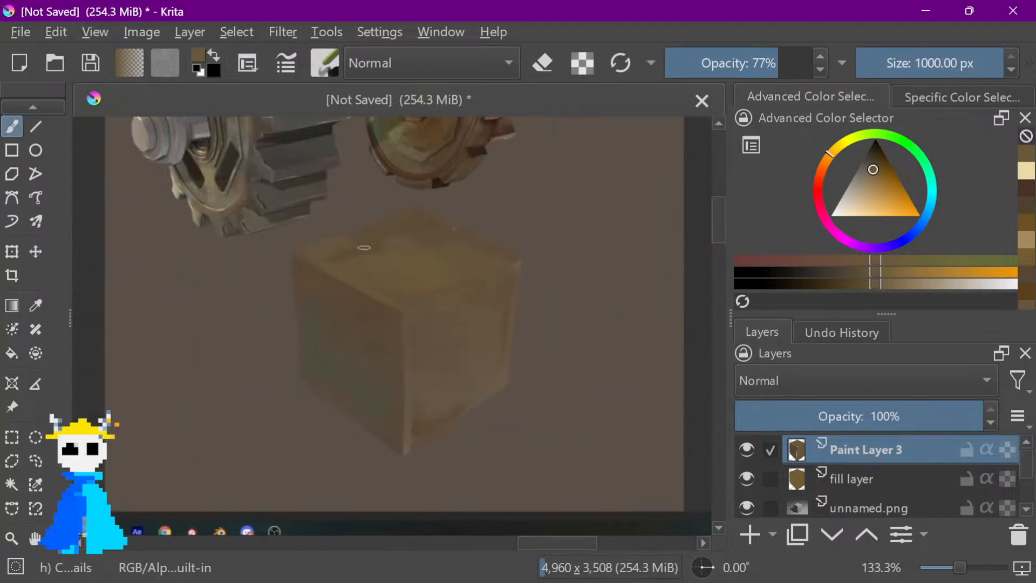
key(ctrl+shift+i)
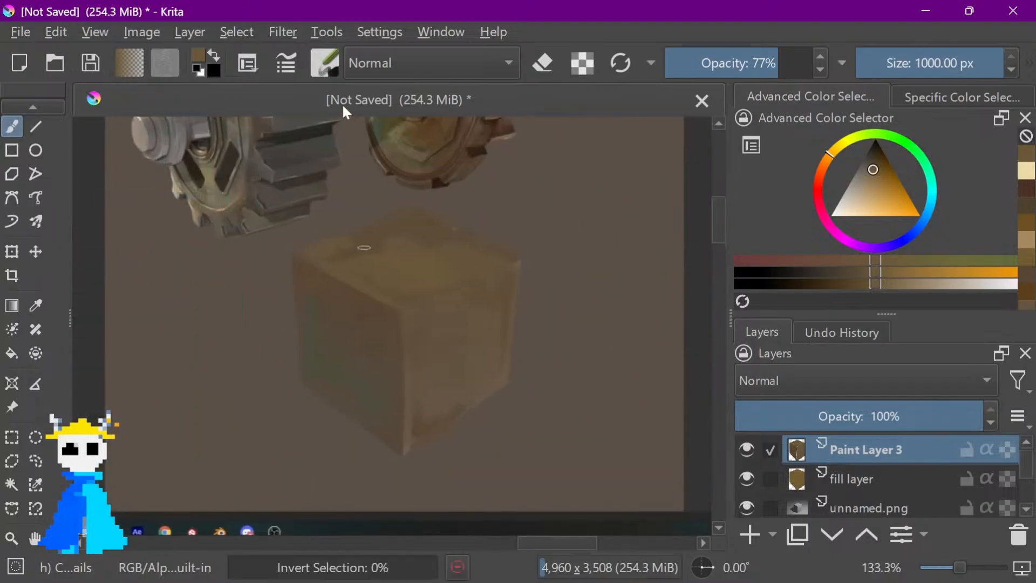
Sample a darker orange-brown from the reference image
key(i)
key(p)
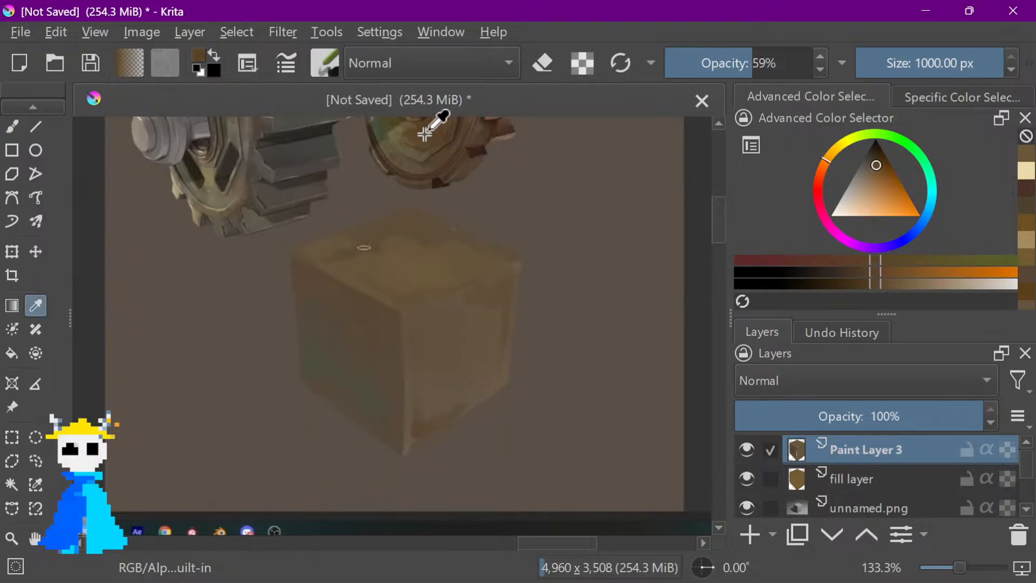
scroll(431, 122, up, 1)
scroll(432, 121, down, 1)
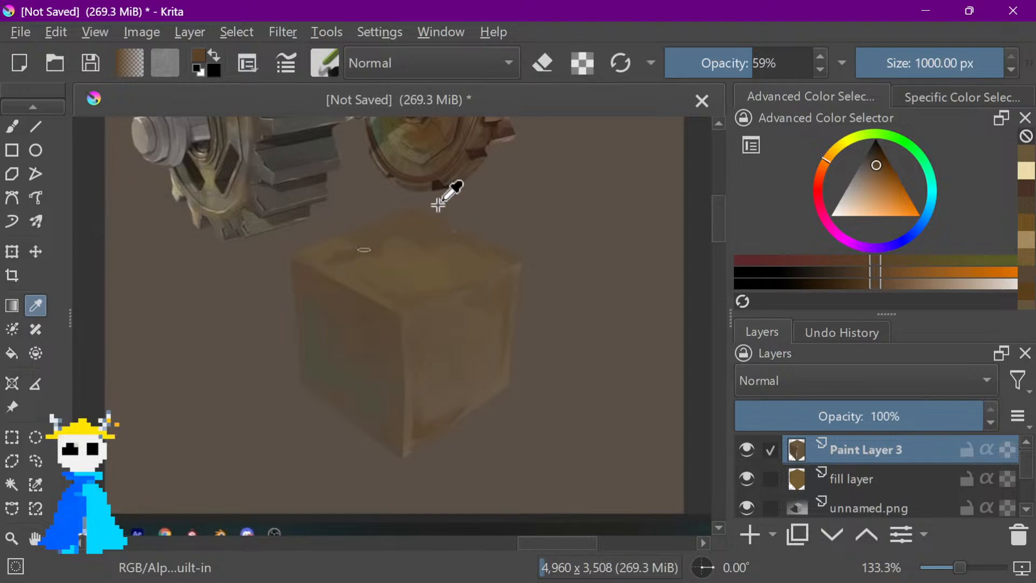
Try painting the box's side faces in orange-brown through the inverted selection, and undo the strokes and the inversion
scroll(454, 187, down, 6)
scroll(399, 246, up, 1)
drag(332, 237, 393, 251)
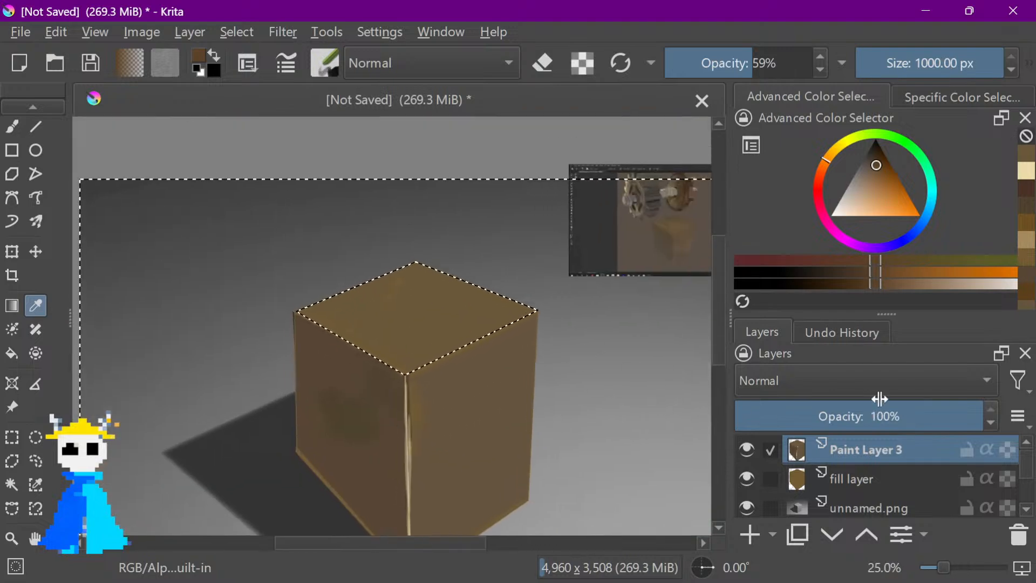
key(b)
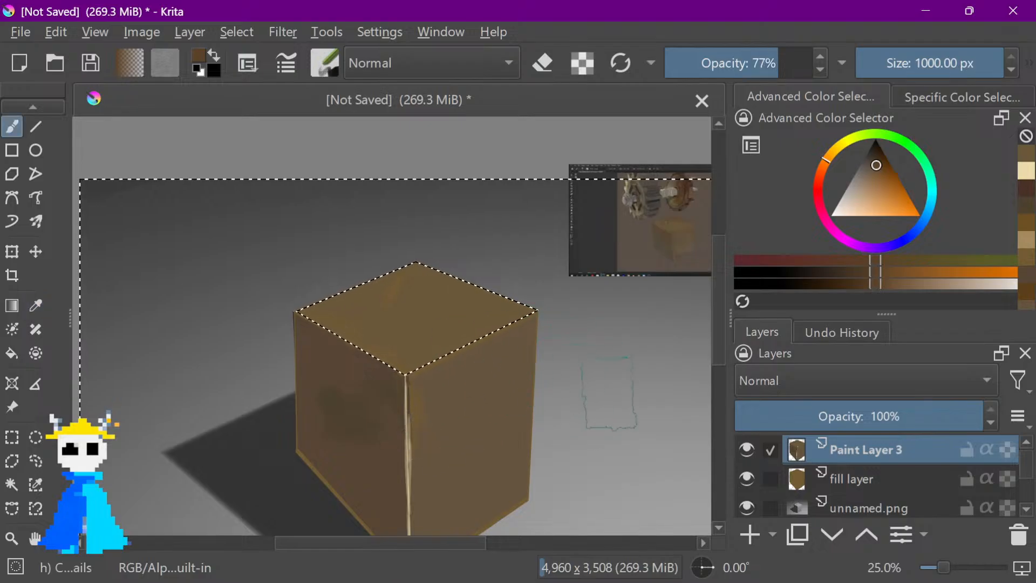
mouse_move(401, 264)
mouse_down()
mouse_move(424, 320)
mouse_move(400, 258)
mouse_up()
key(ctrl+z)
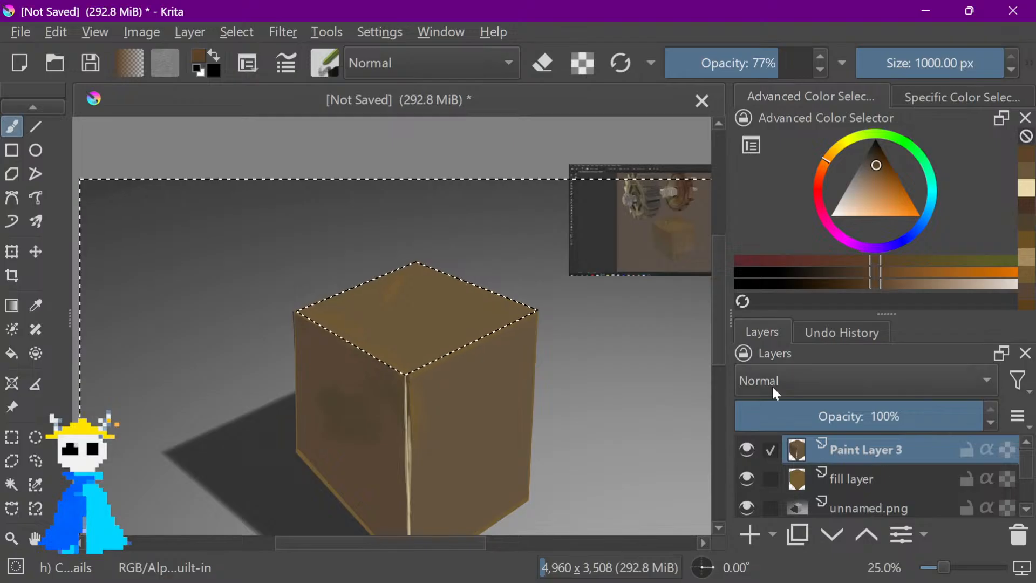
mouse_move(400, 303)
mouse_down()
mouse_move(345, 377)
mouse_move(333, 499)
mouse_up()
drag(426, 412, 378, 539)
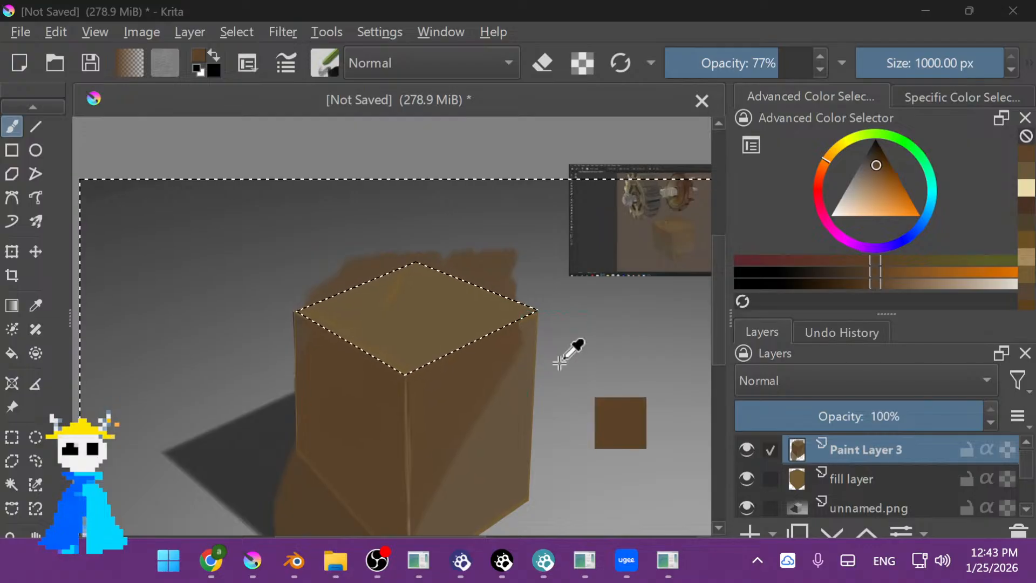
scroll(356, 362, down, 2)
drag(447, 359, 493, 312)
key(ctrl+z)
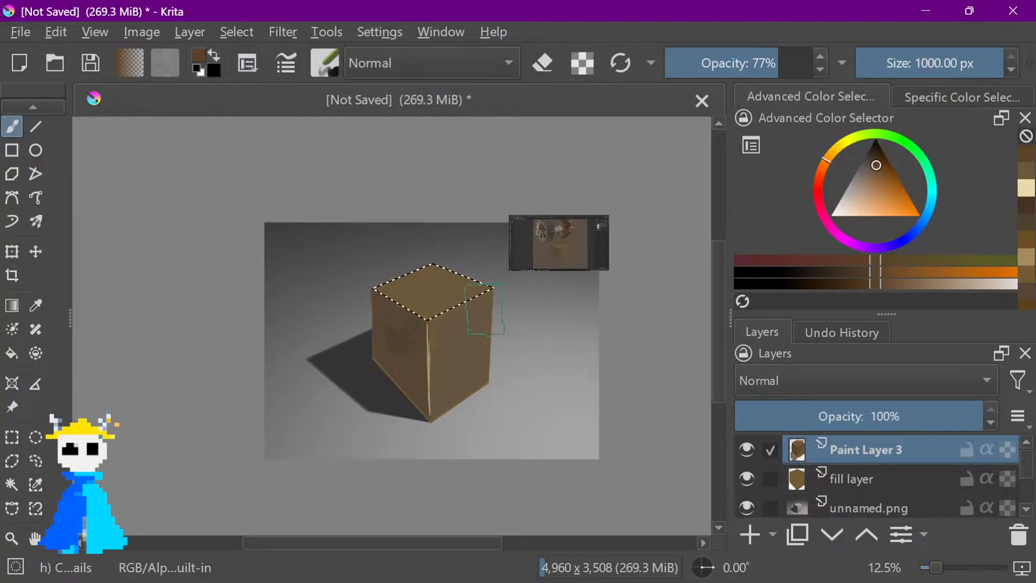
Reduce the brush opacity to 26% and paint soft orange-brown shading onto the selected top face
scroll(492, 294, up, 3)
drag(541, 320, 565, 329)
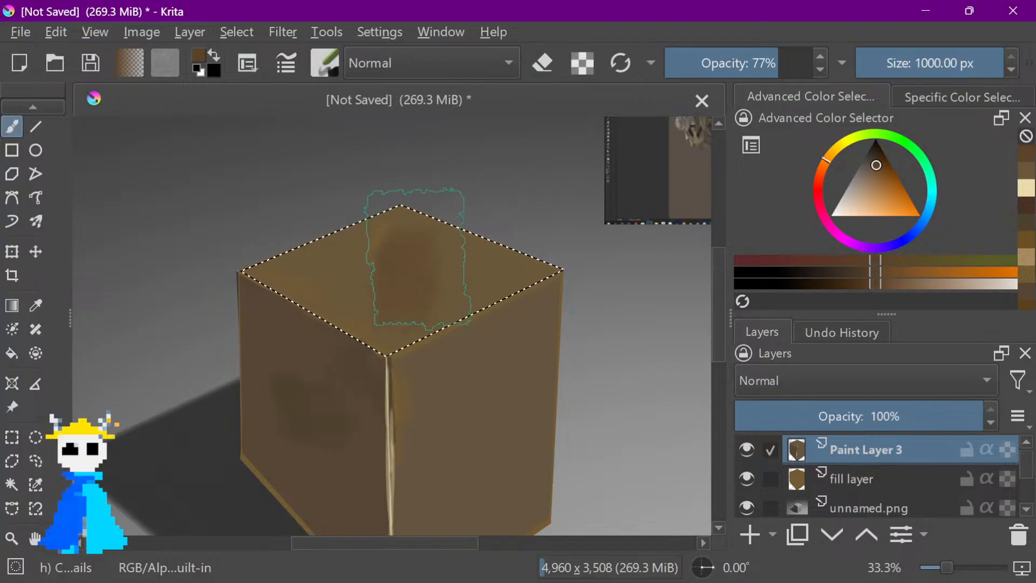
drag(775, 62, 703, 72)
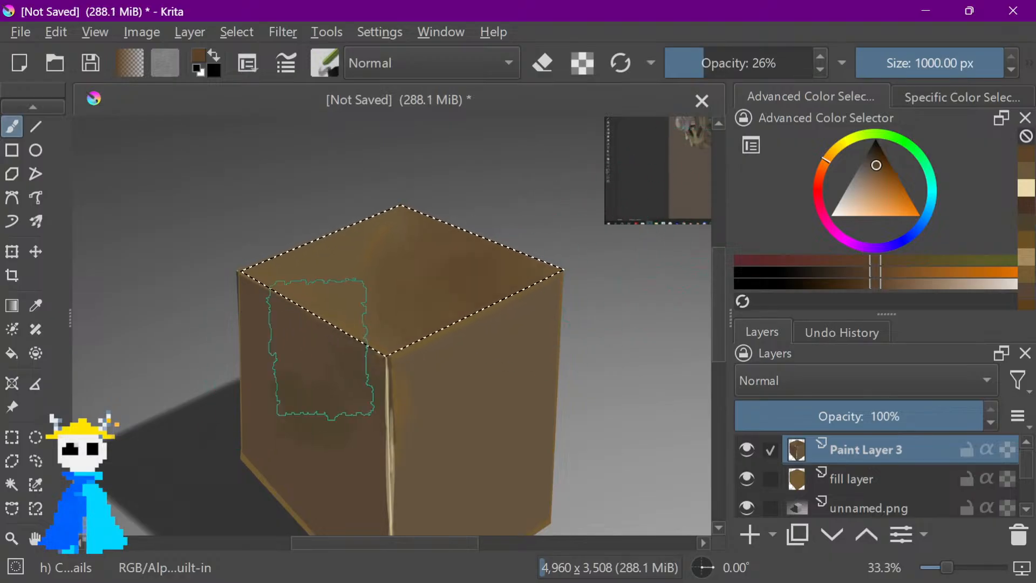
key(ctrl+z)
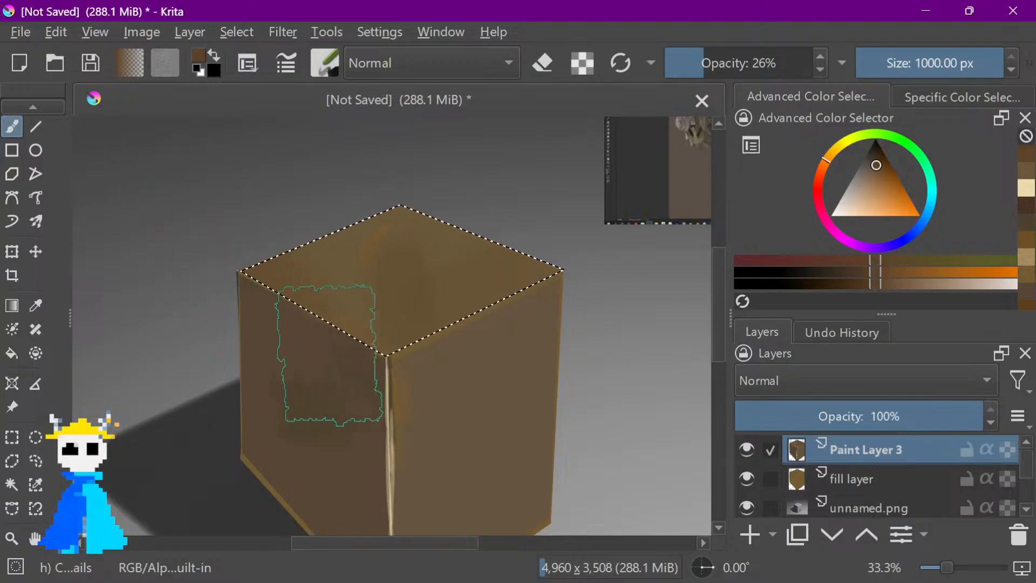
scroll(372, 362, down, 3)
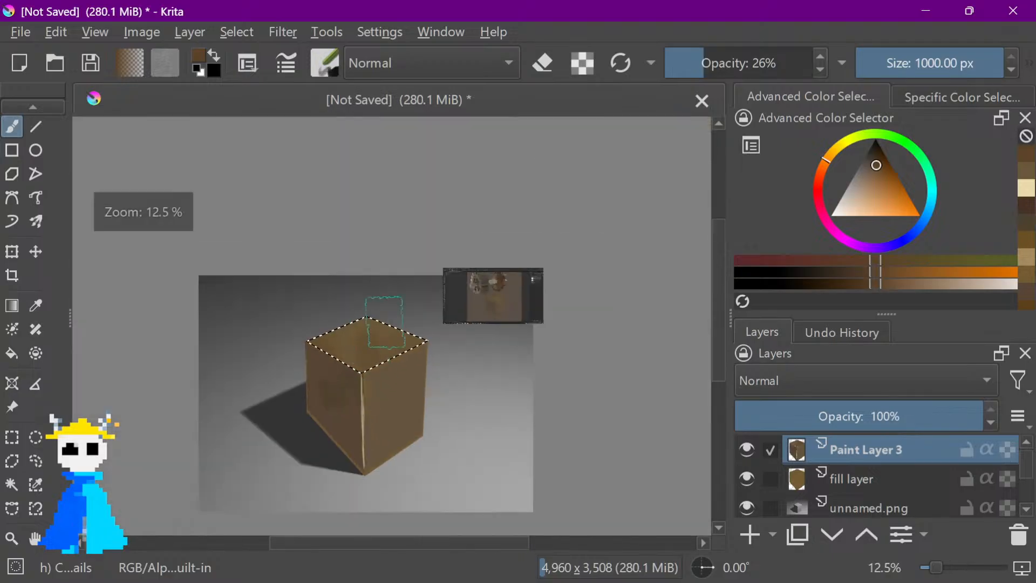
scroll(372, 350, up, 2)
drag(389, 284, 471, 185)
Switch to Chrome, play the Arcane Tutorial Part 2 video for reference, and return to Krita
key(super)
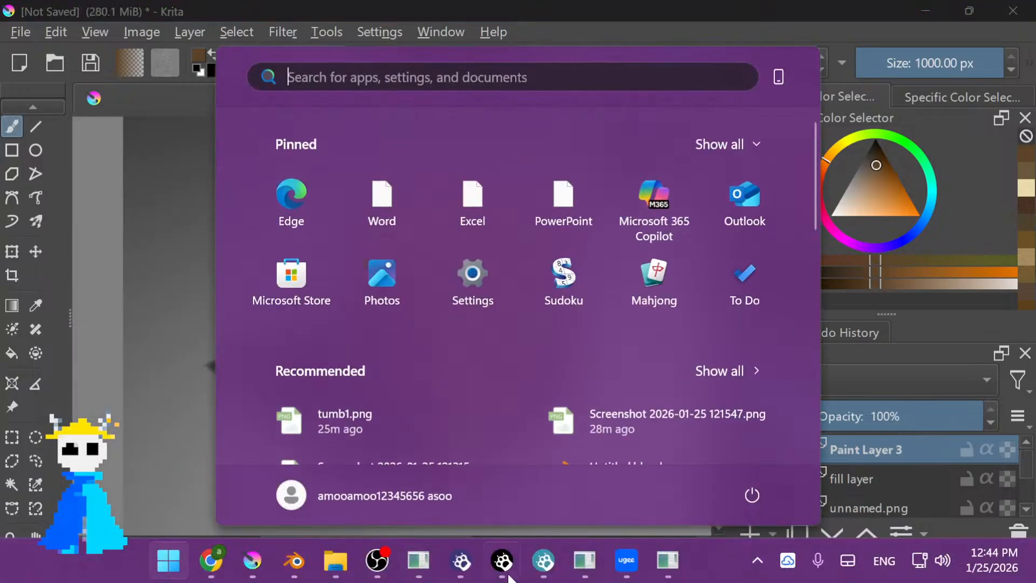
click(200, 564)
key(super)
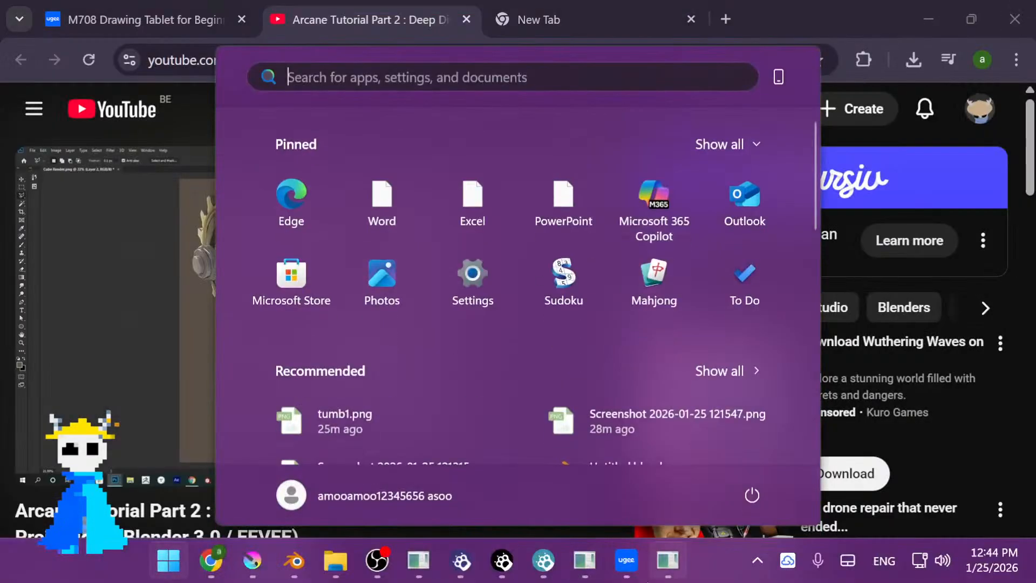
right_click(626, 561)
click(668, 509)
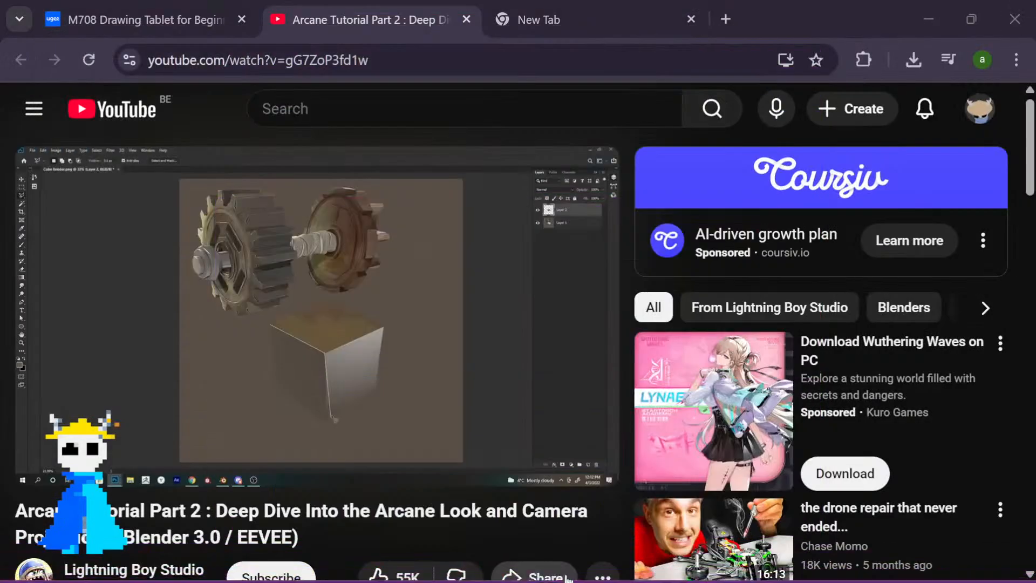
key(super)
right_click(632, 561)
click(604, 509)
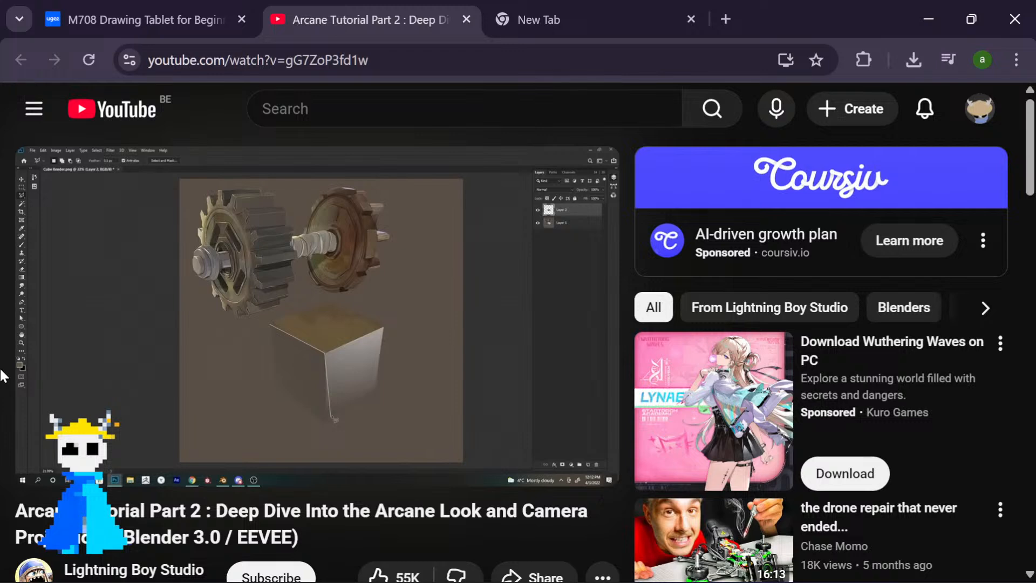
click(280, 245)
key(super)
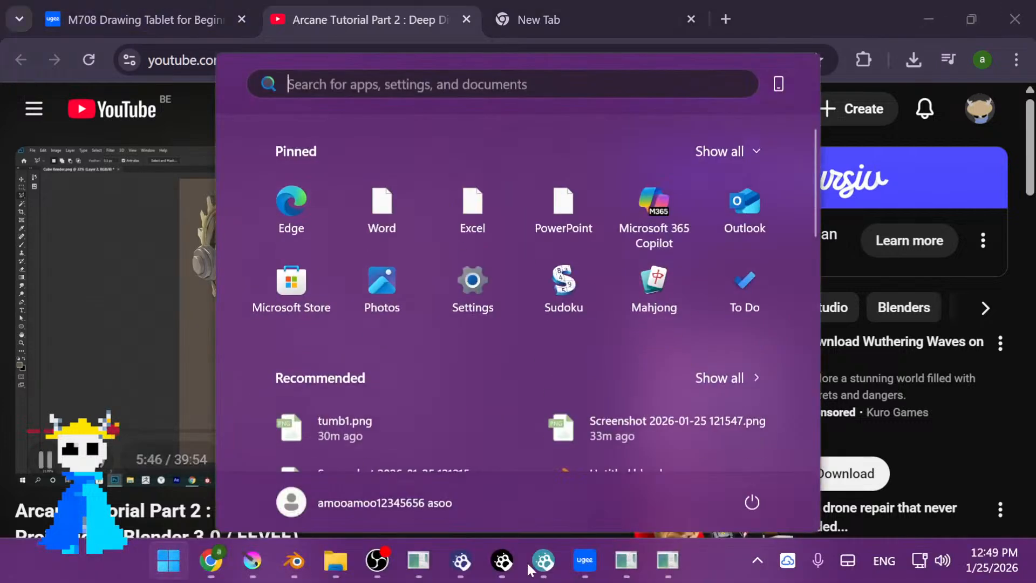
click(252, 561)
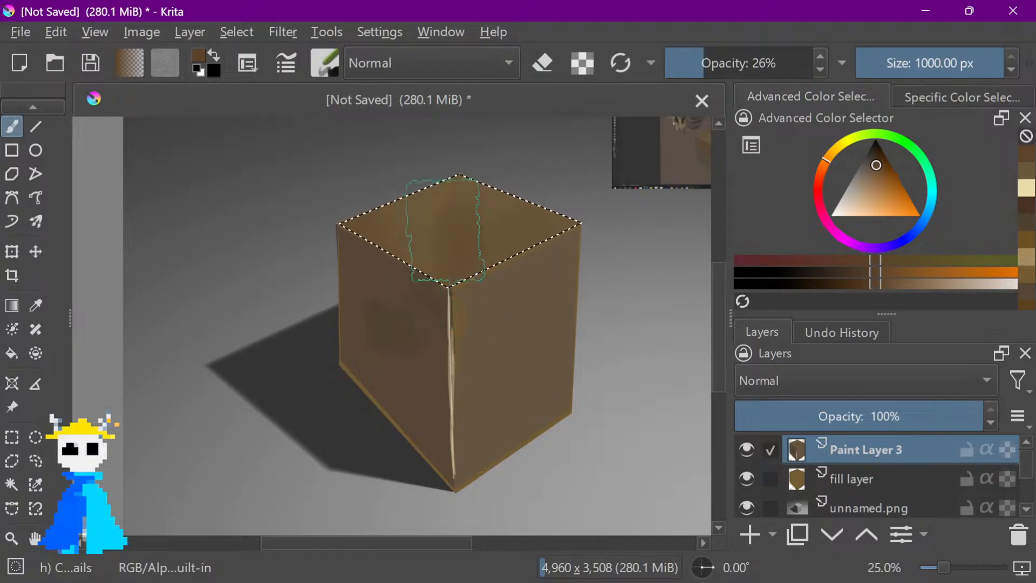
Set the brush size to 19.71 px and undo the last stroke on the top face
drag(969, 63, 890, 62)
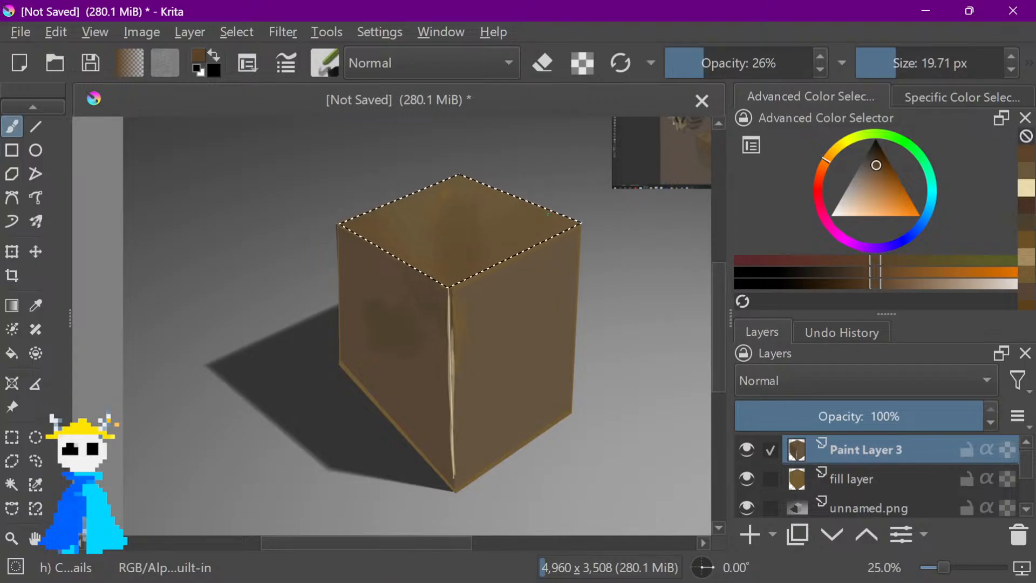
key(ctrl+z)
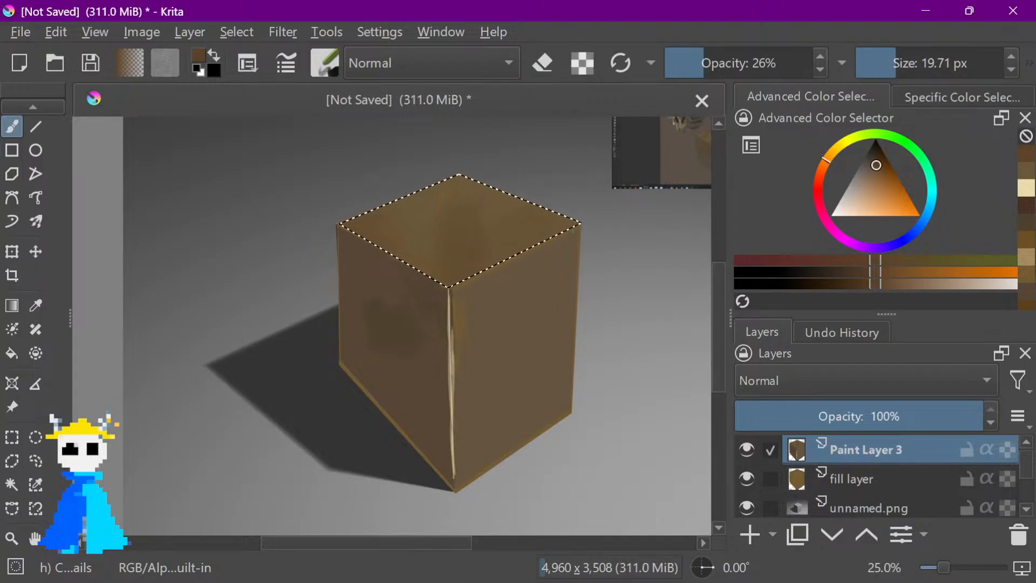
key(shift)
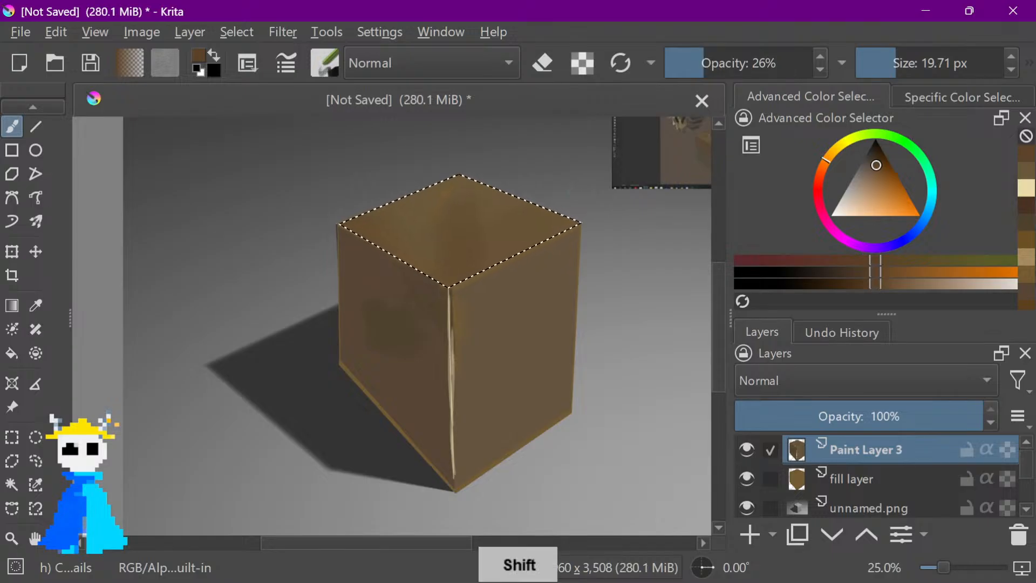
key(e)
key(e)
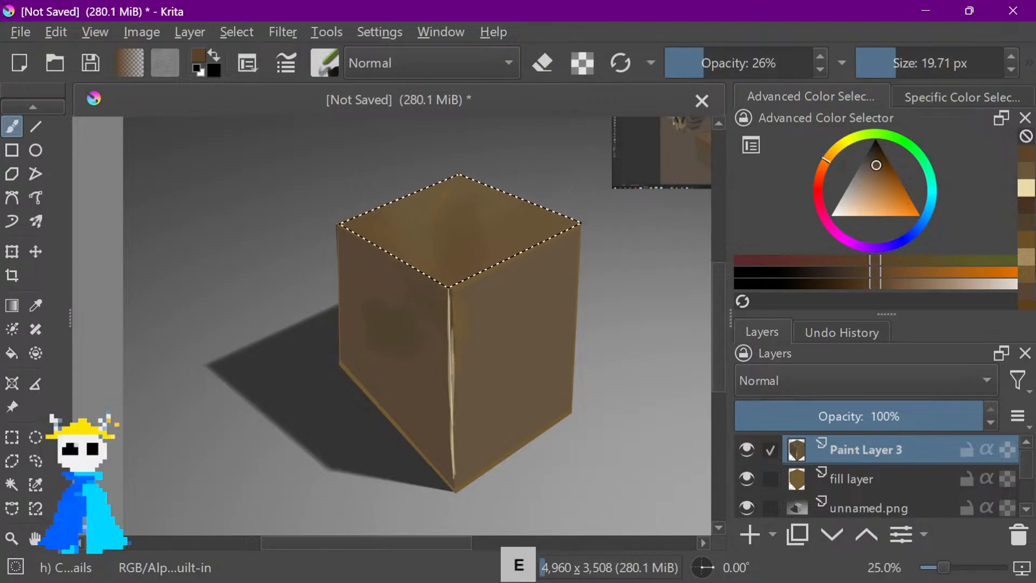
Sample a dark green from the edge of the brown gear in the reference image
key(space)
drag(606, 248, 402, 371)
key(space)
drag(522, 259, 504, 267)
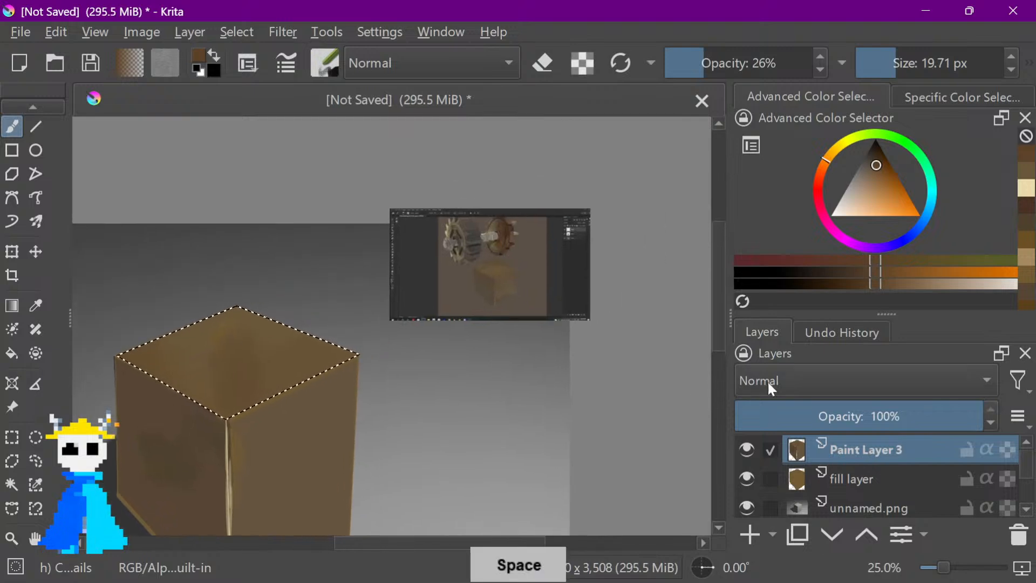
drag(949, 561, 961, 566)
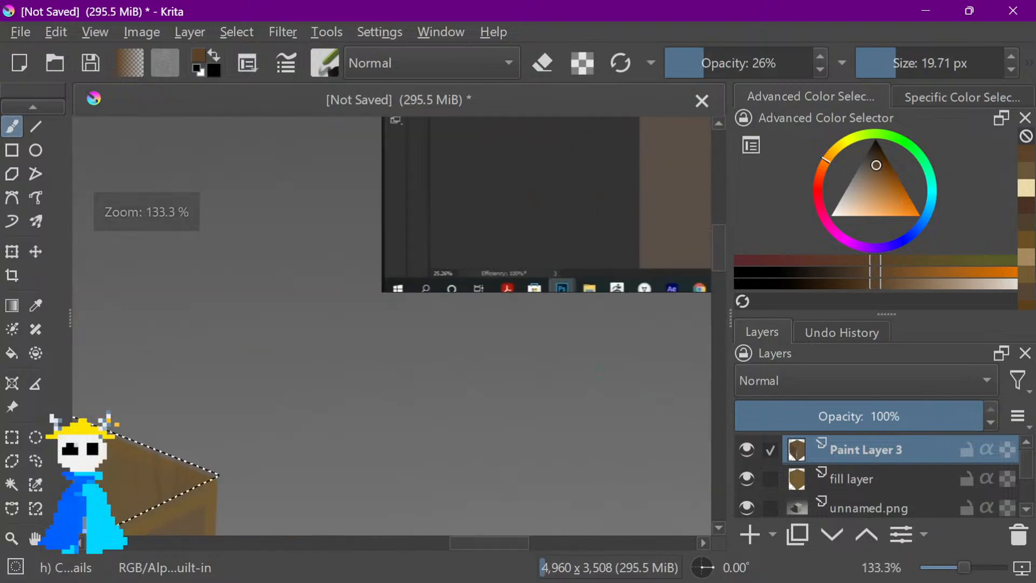
key(space)
drag(528, 319, 465, 453)
drag(674, 206, 448, 458)
drag(581, 280, 454, 311)
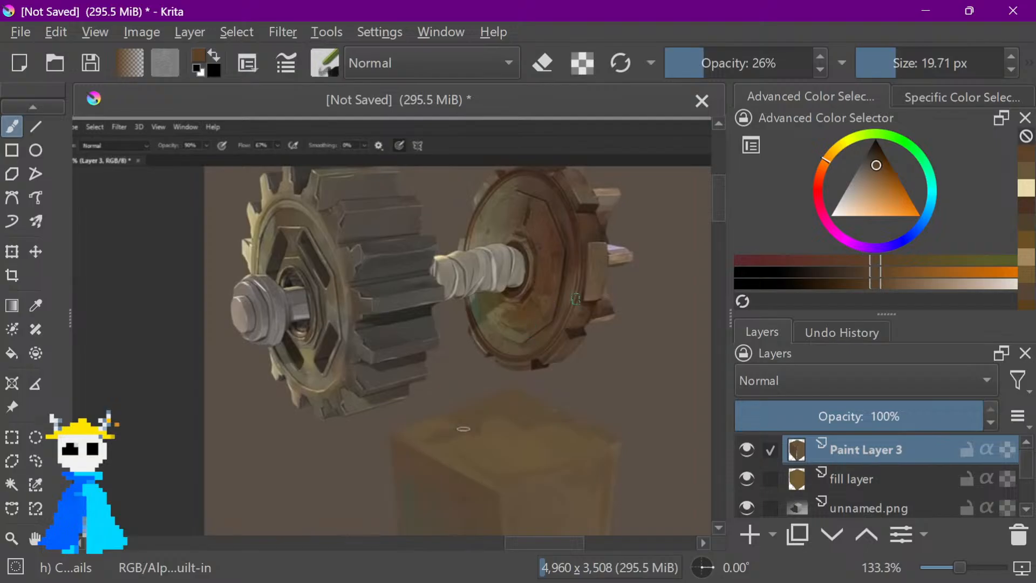
key(space)
drag(551, 344, 570, 324)
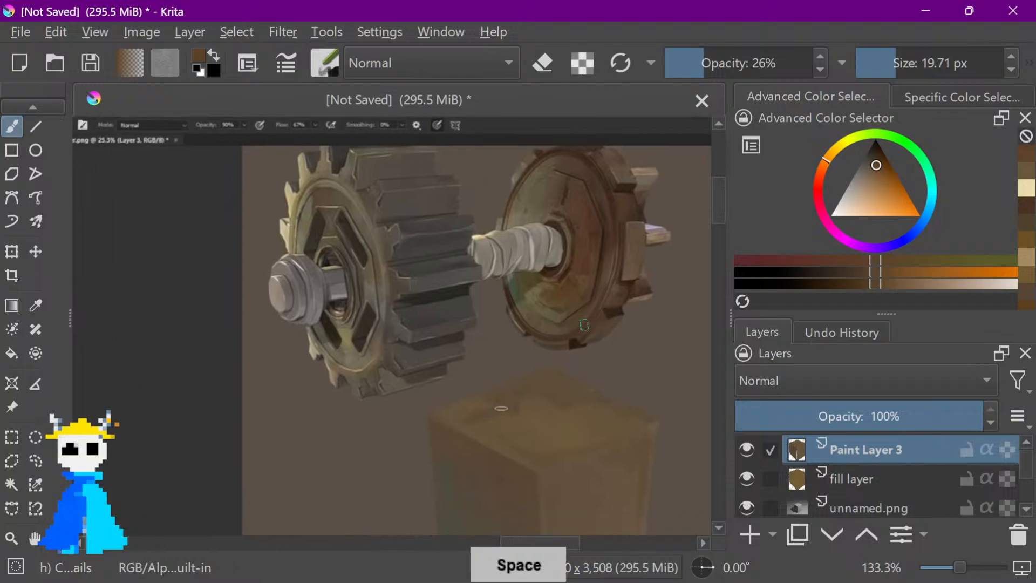
key(p)
click(506, 294)
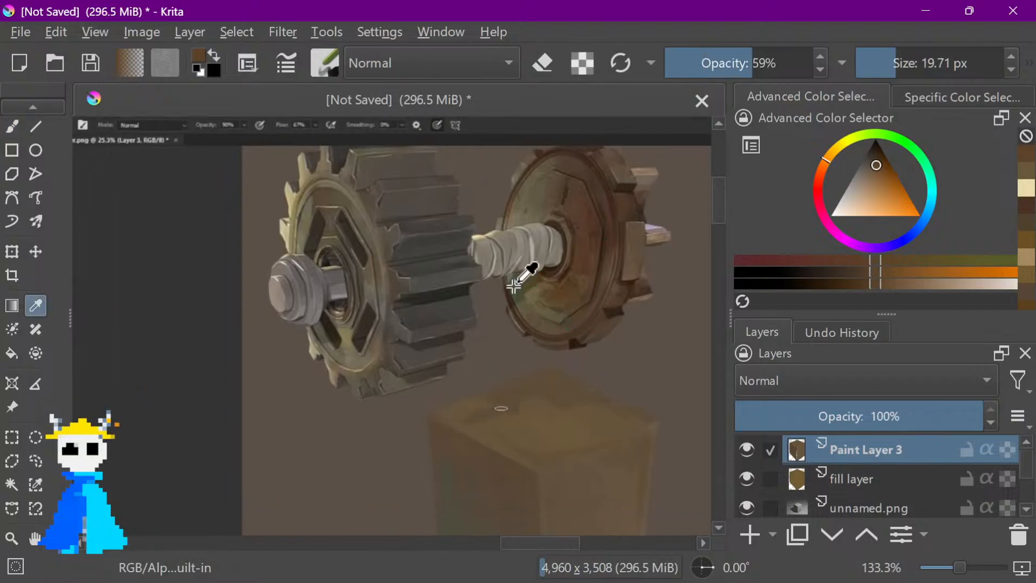
Sample the dark brown of the box's left side face near the front vertical edge
key(space)
drag(587, 283, 639, 205)
drag(353, 443, 747, 165)
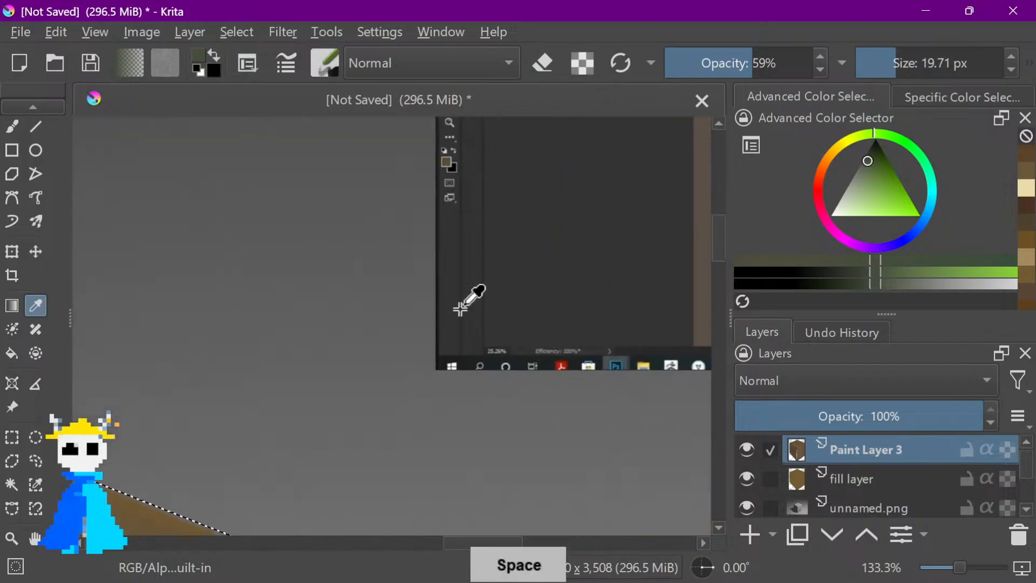
drag(316, 383, 777, 166)
click(381, 312)
drag(383, 310, 693, 259)
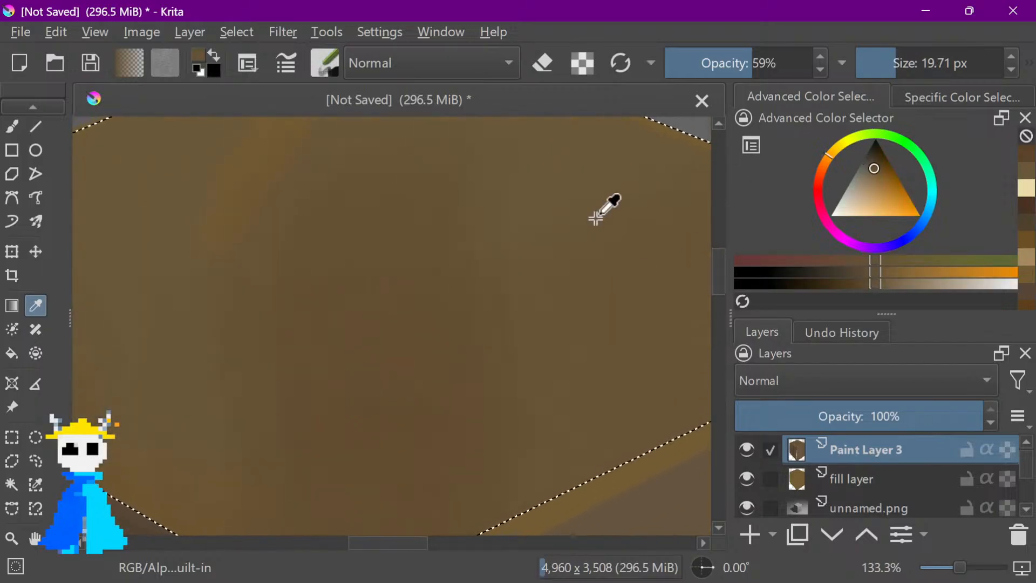
scroll(605, 209, down, 3)
drag(595, 219, 556, 245)
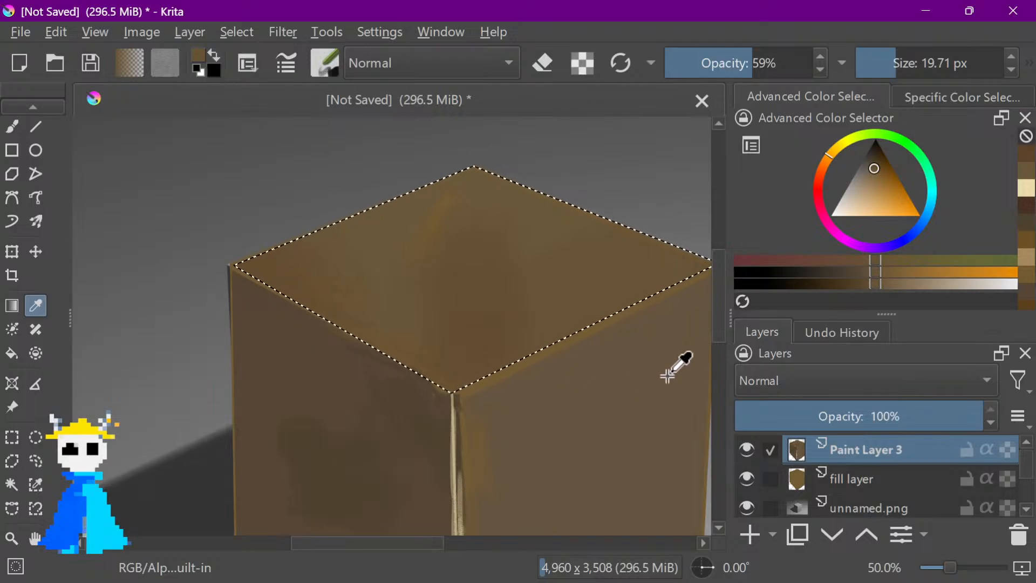
scroll(681, 361, down, 1)
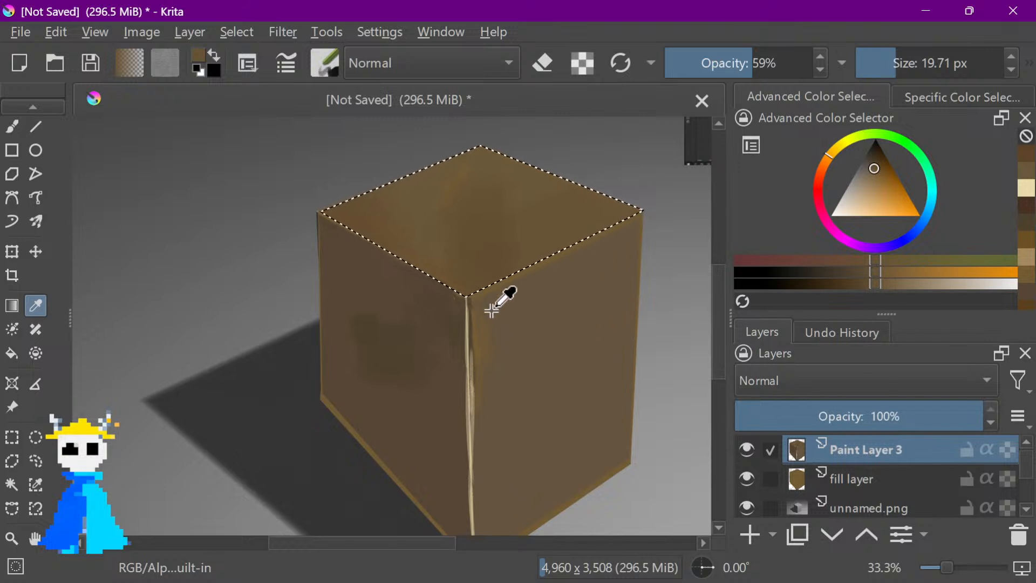
click(484, 324)
click(483, 314)
click(441, 379)
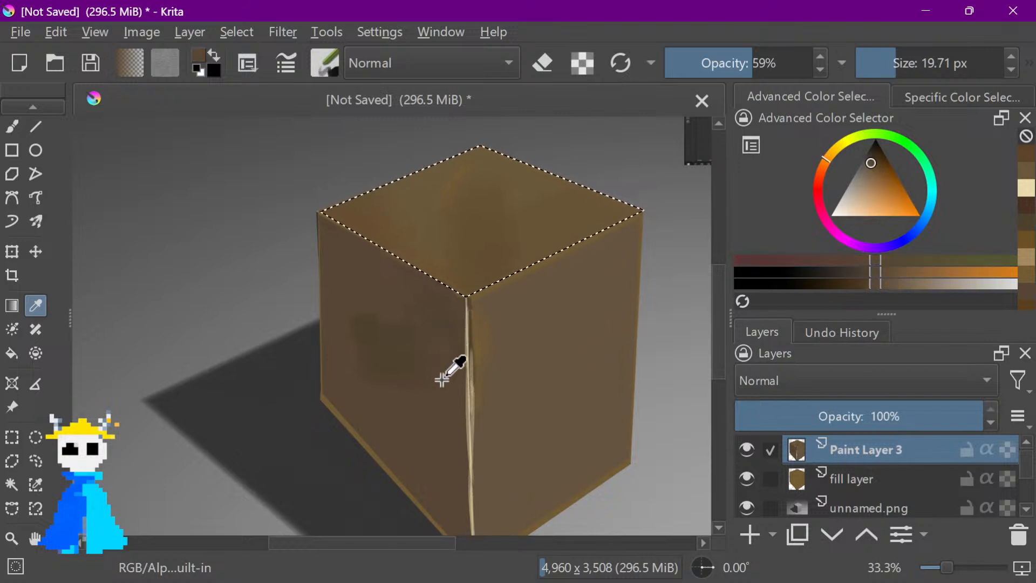
click(455, 383)
click(461, 387)
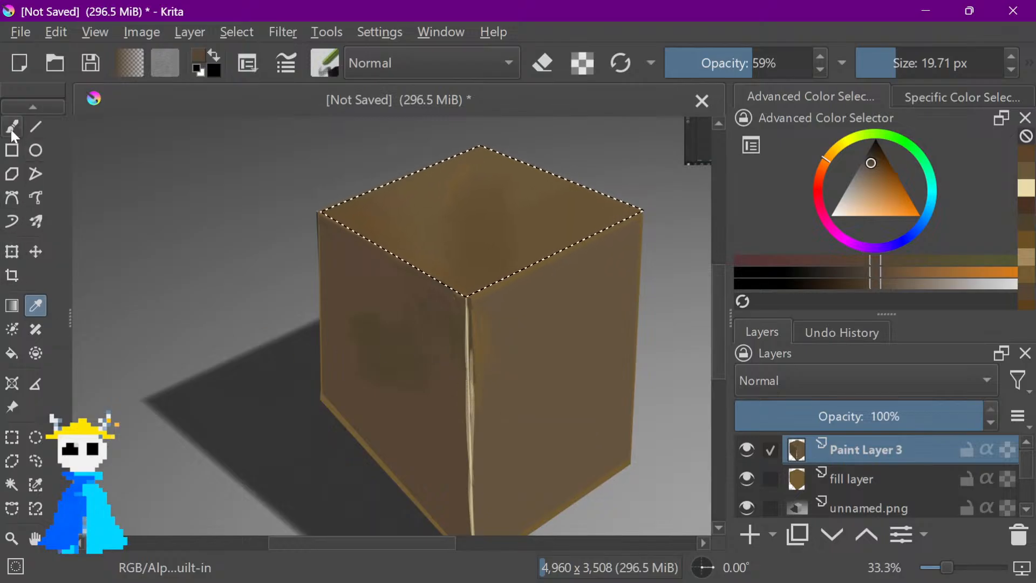
Draw a polygonal selection around a narrow strip along the box's front vertical edge, enclosing the pale highlight
click(19, 464)
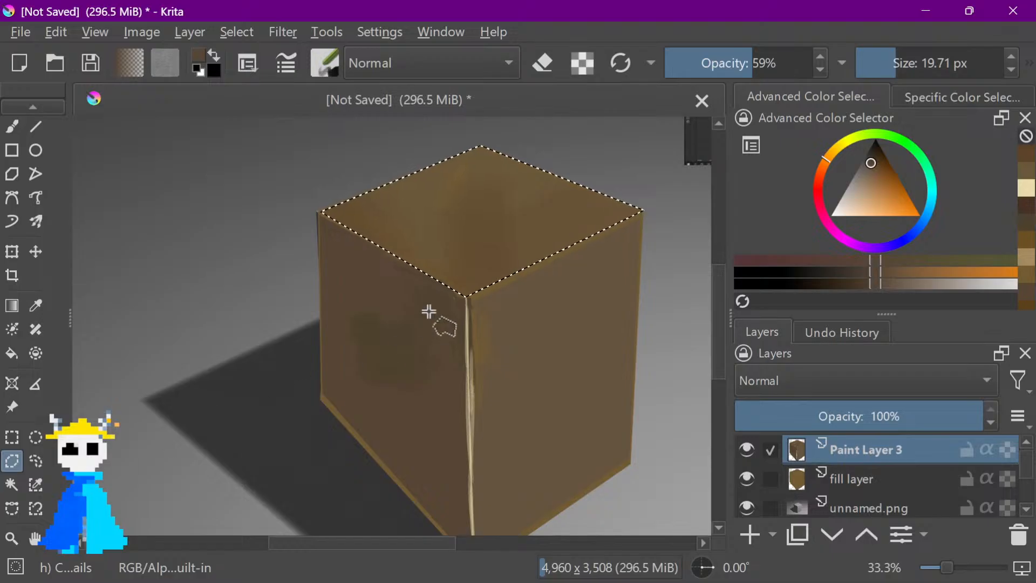
click(462, 298)
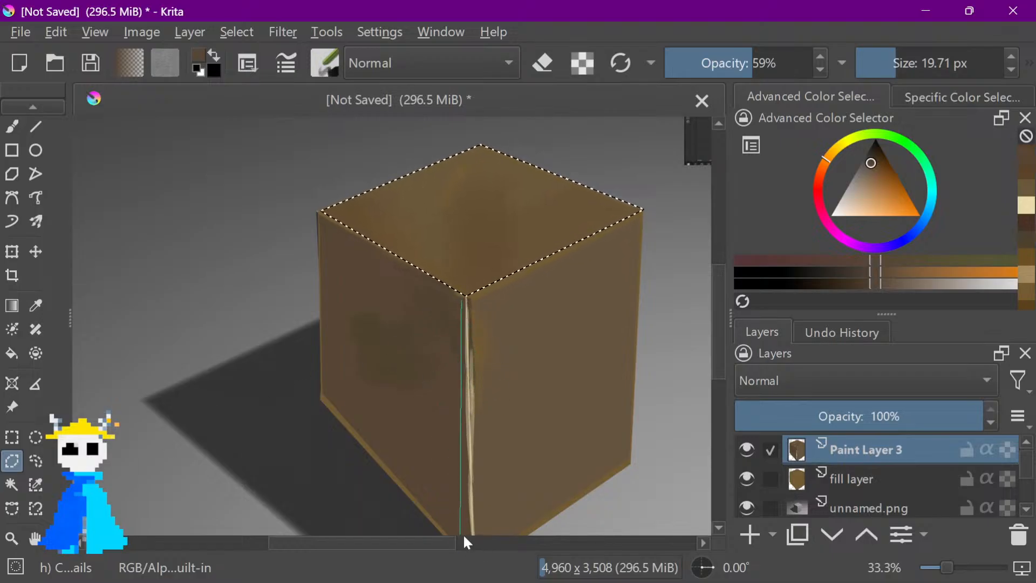
drag(427, 474, 469, 349)
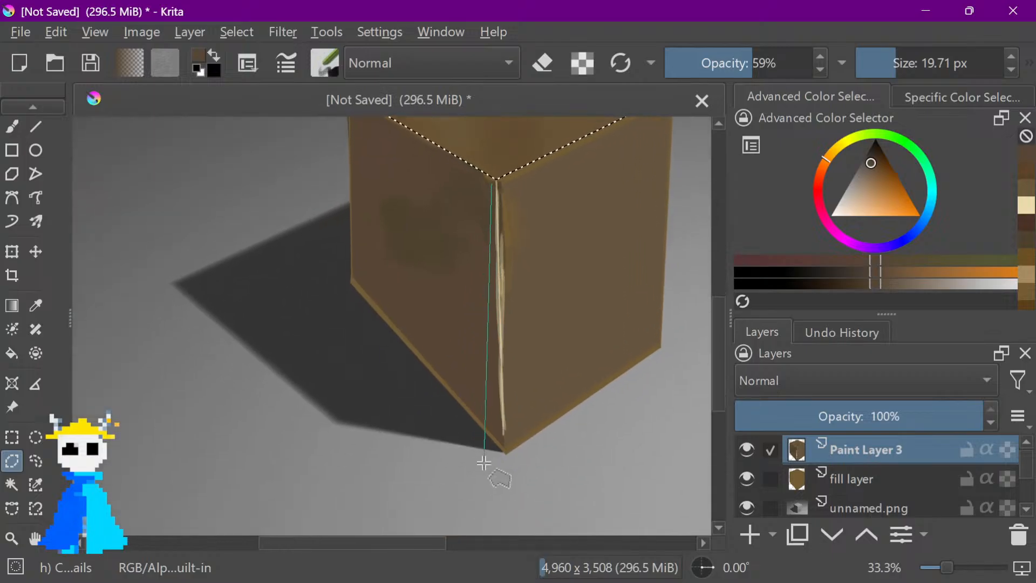
click(496, 445)
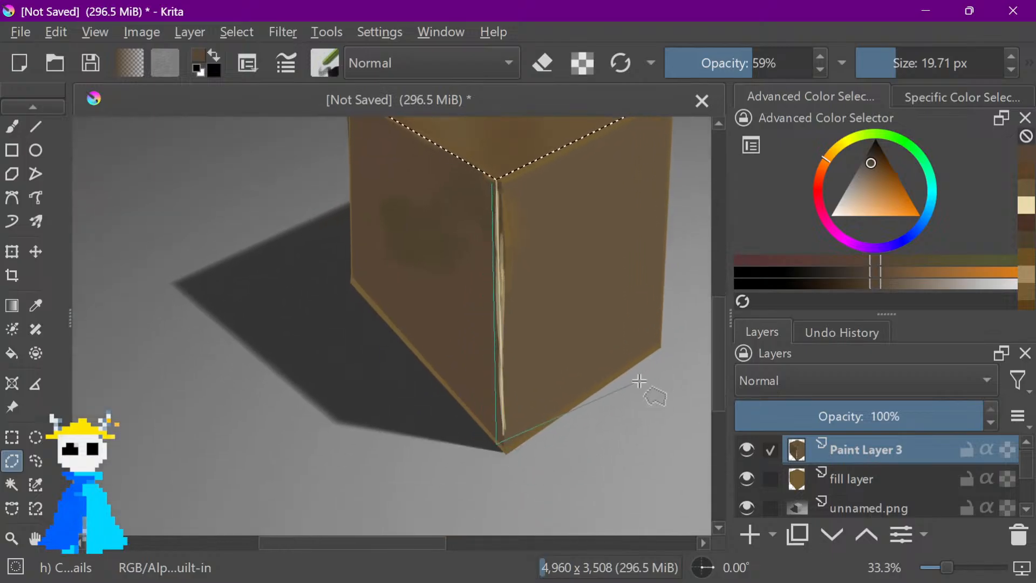
click(522, 442)
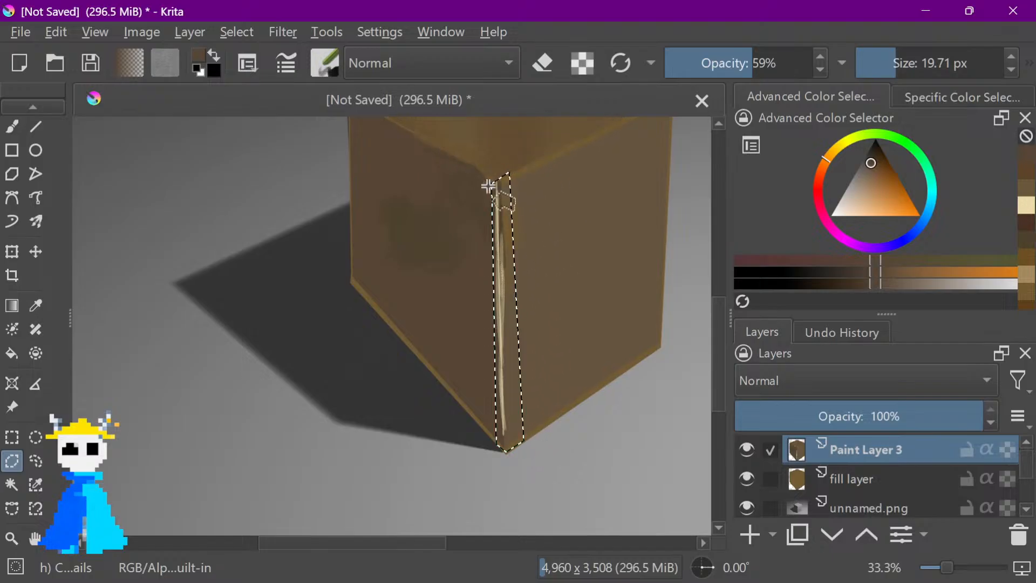
Set the brush to 100% opacity and 638.98 px, and cover the pale highlight in the selected strip with the sampled brown
key(b)
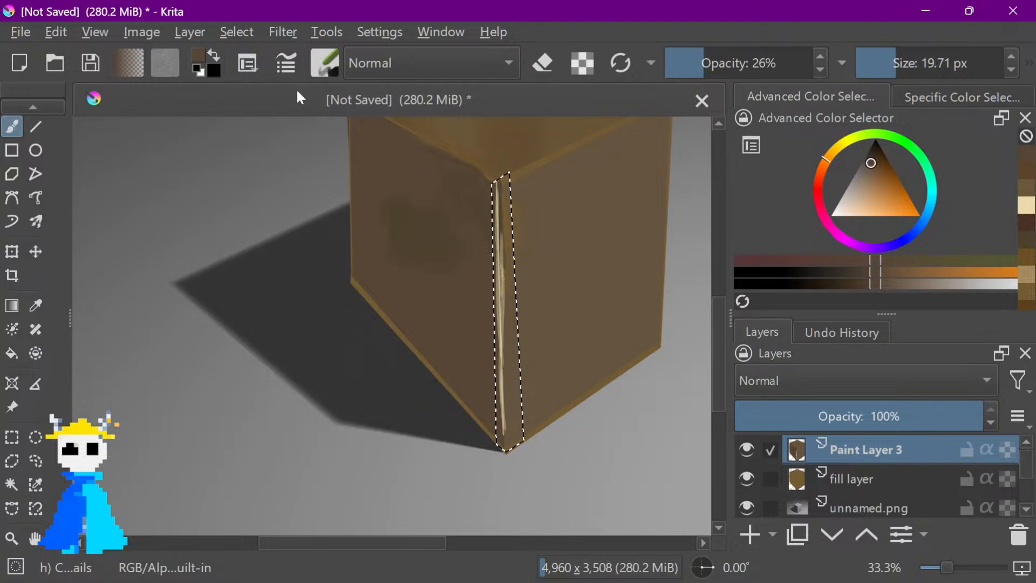
drag(729, 61, 853, 72)
drag(907, 54, 981, 63)
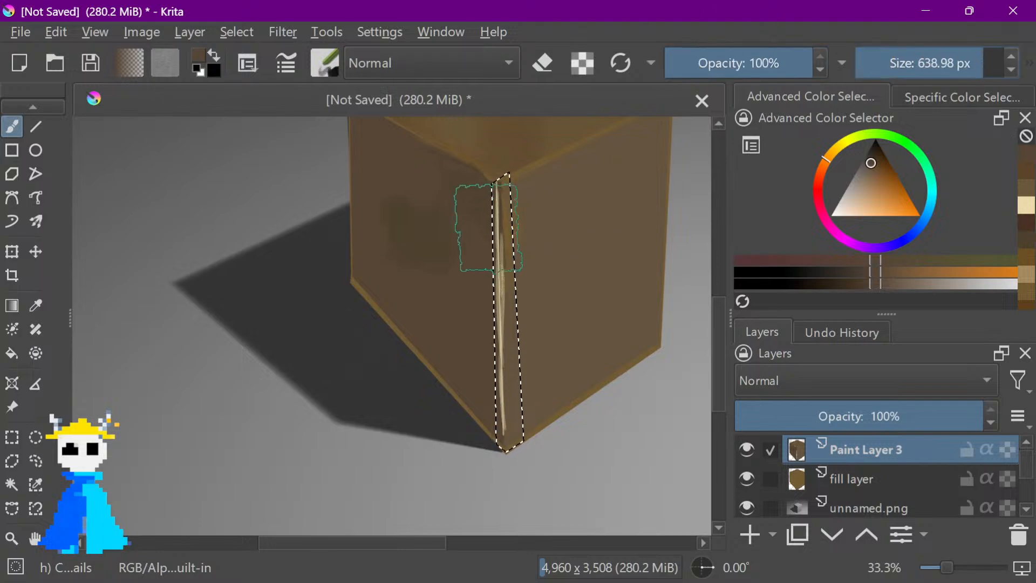
drag(494, 161, 510, 373)
drag(487, 187, 499, 486)
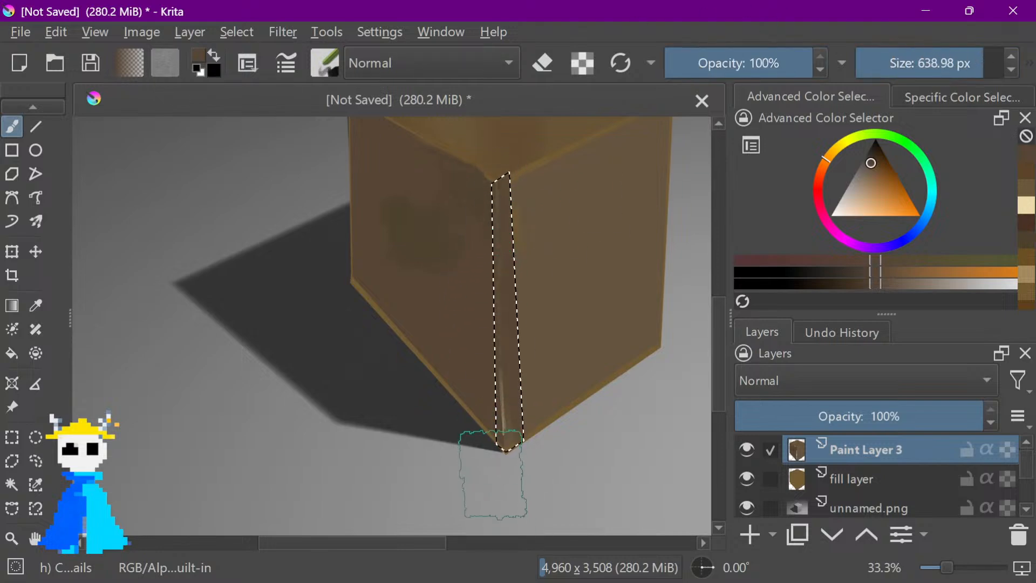
Choose the dry marker brush preset at 35 px and paint a thin pale cream highlight on the selected edge strip
scroll(507, 254, down, 2)
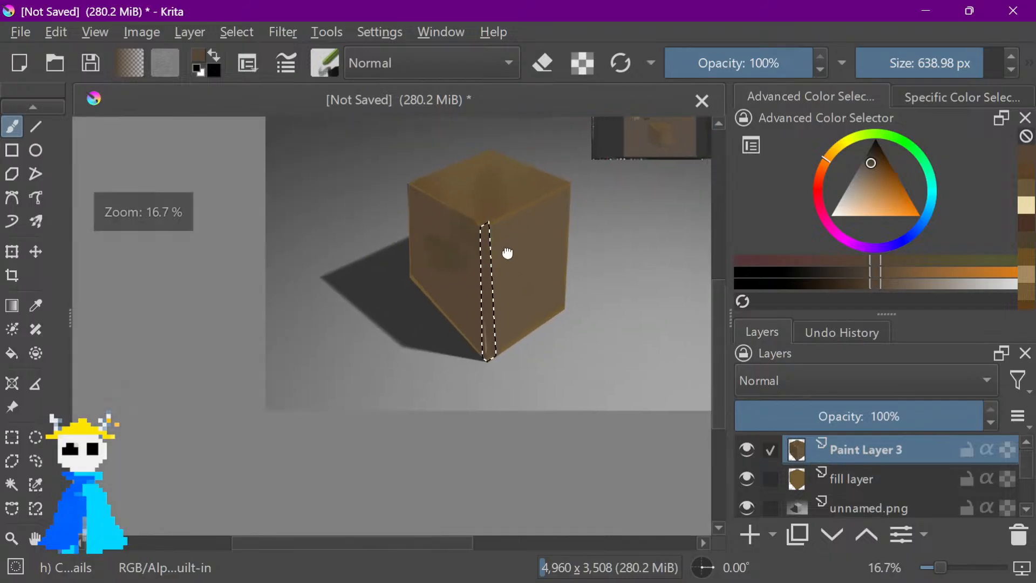
scroll(510, 259, up, 4)
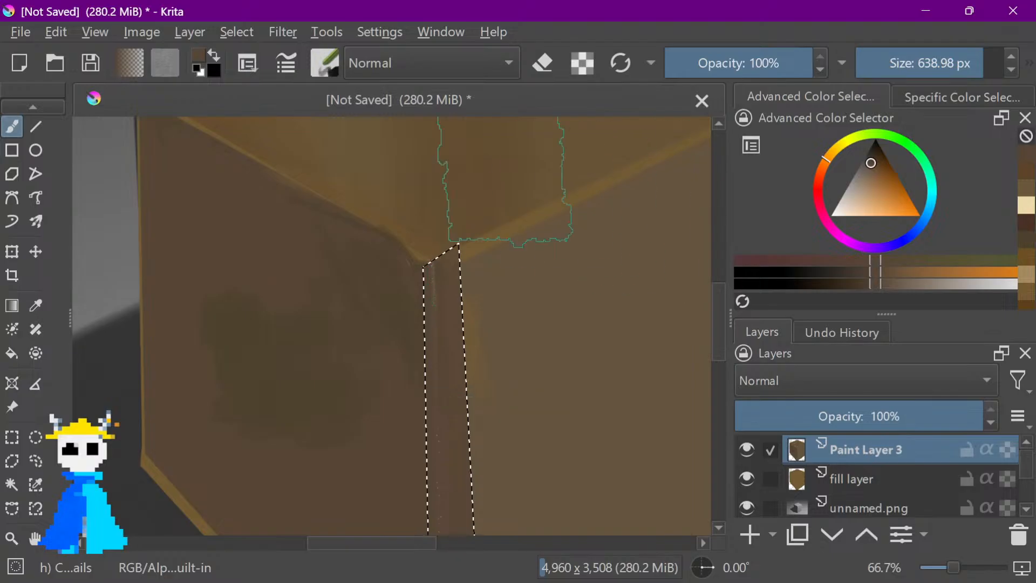
click(325, 63)
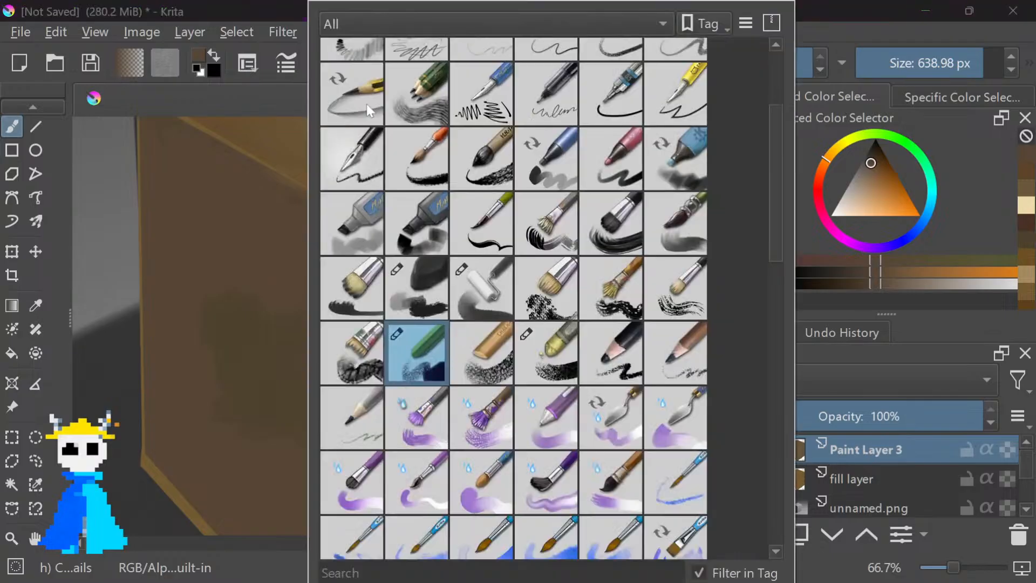
click(704, 167)
click(1026, 205)
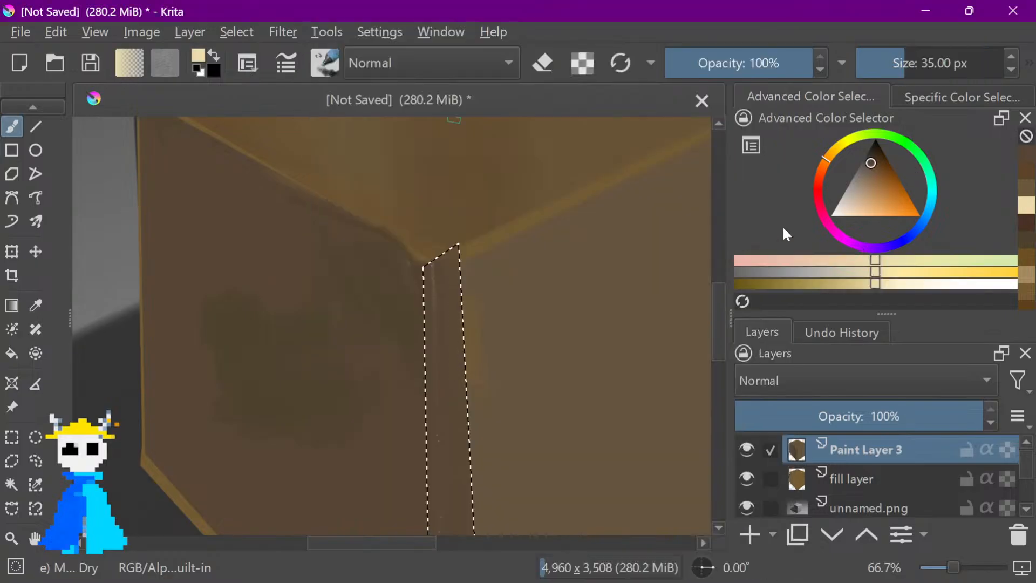
mouse_move(459, 346)
mouse_down()
mouse_move(441, 237)
mouse_move(427, 528)
mouse_up()
scroll(497, 238, down, 2)
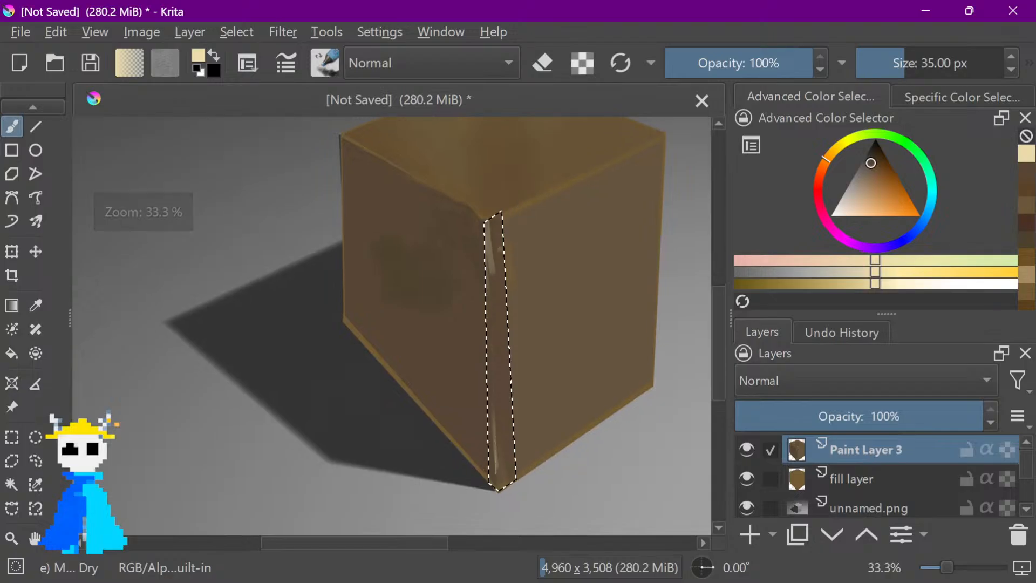
Sample the ochre from the right face's upper edge and paint it over the top end of the selected strip
ctrl+click(518, 215)
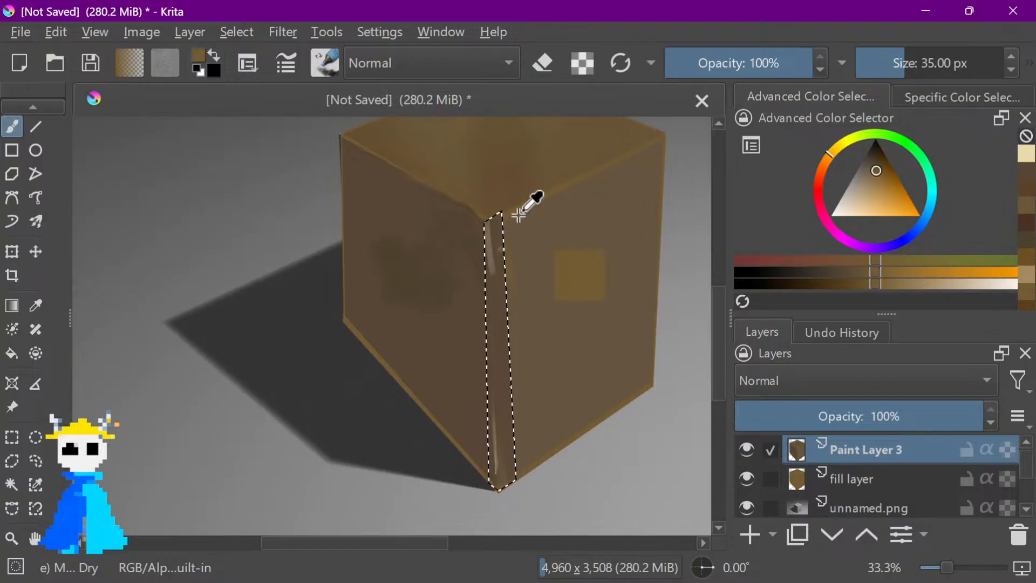
drag(489, 225, 485, 248)
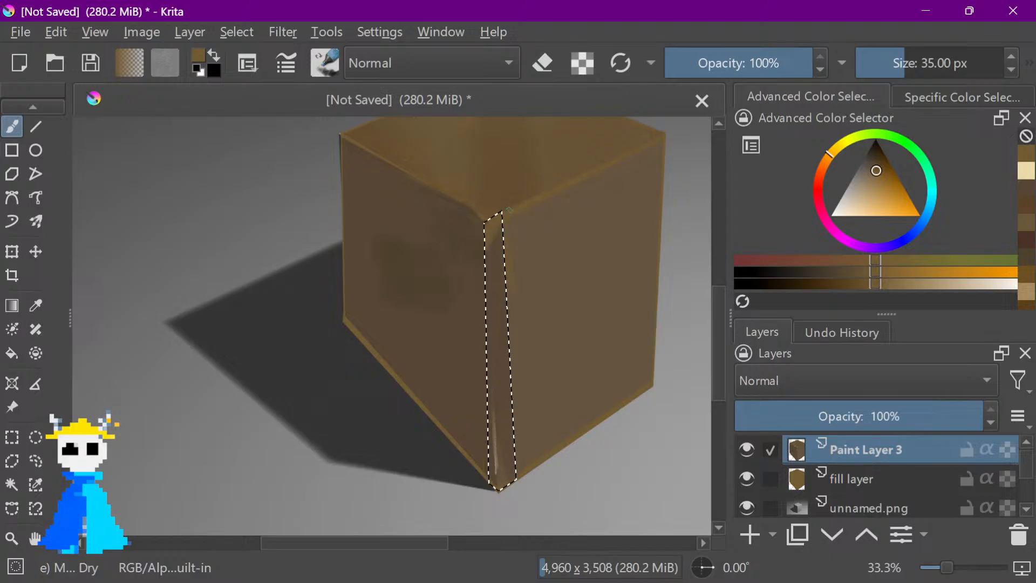
Select a narrow strip of the left side face along the front edge and paint ochre at its upper corner
click(14, 459)
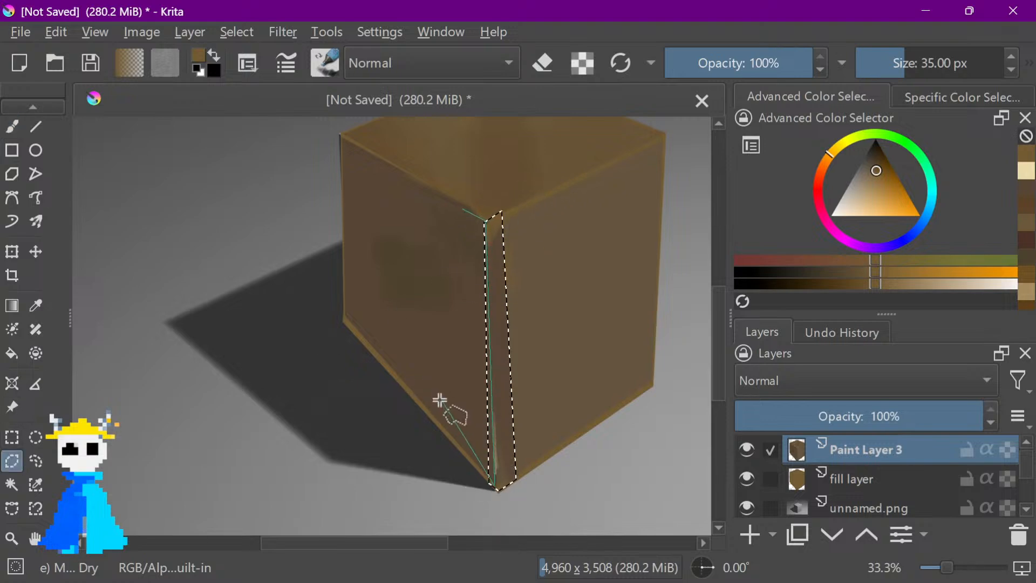
click(469, 454)
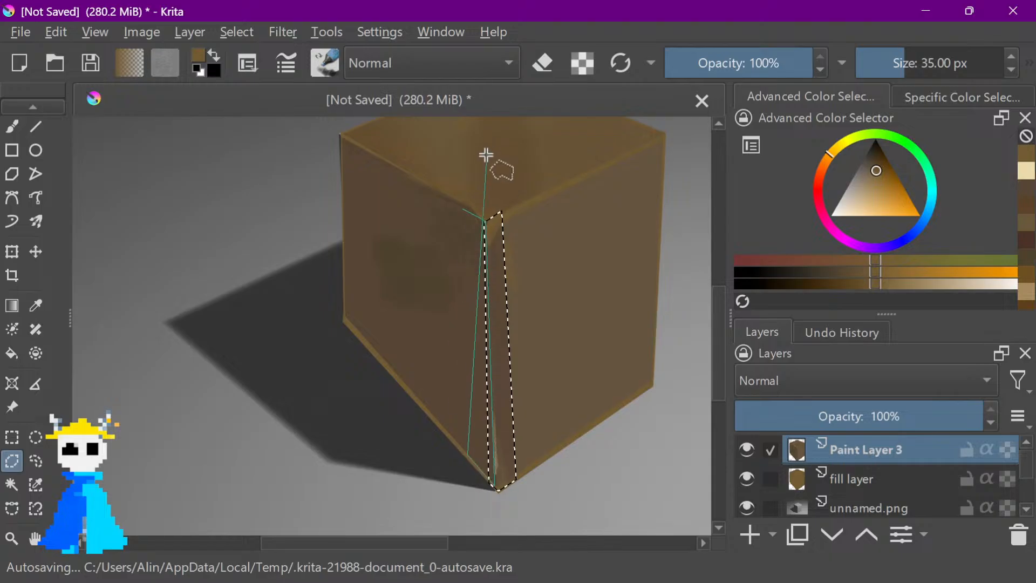
click(465, 206)
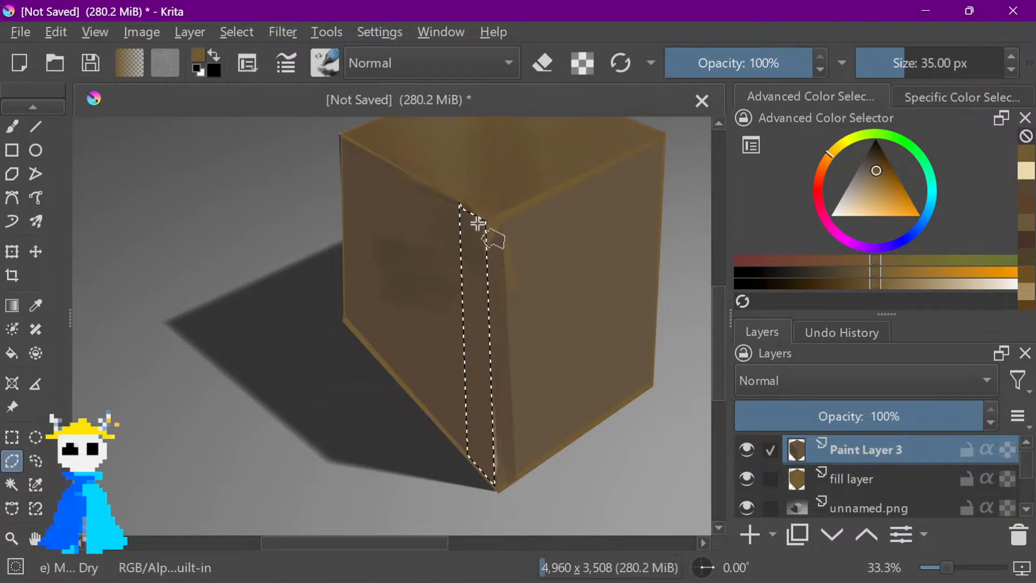
key(b)
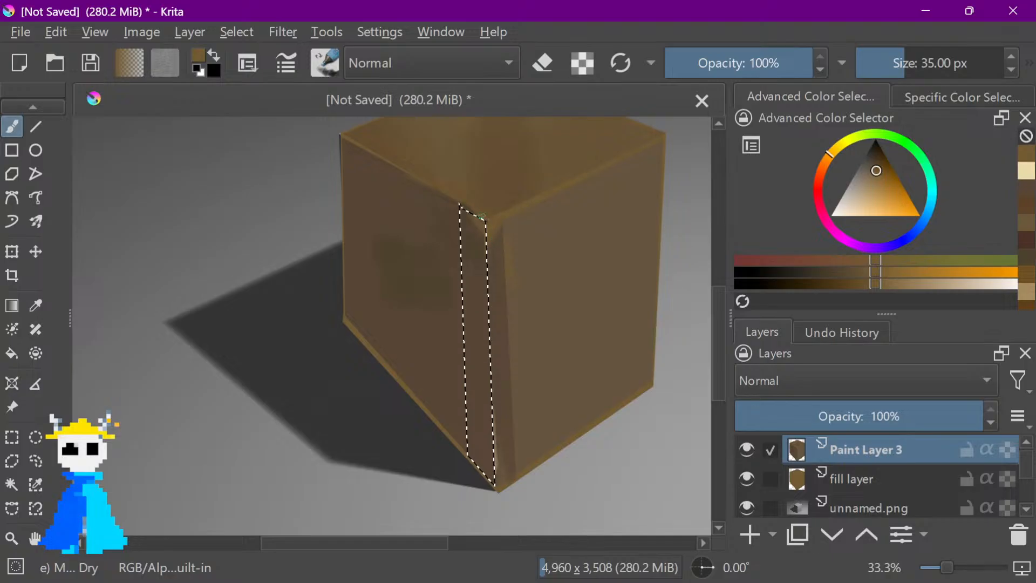
drag(491, 248, 472, 207)
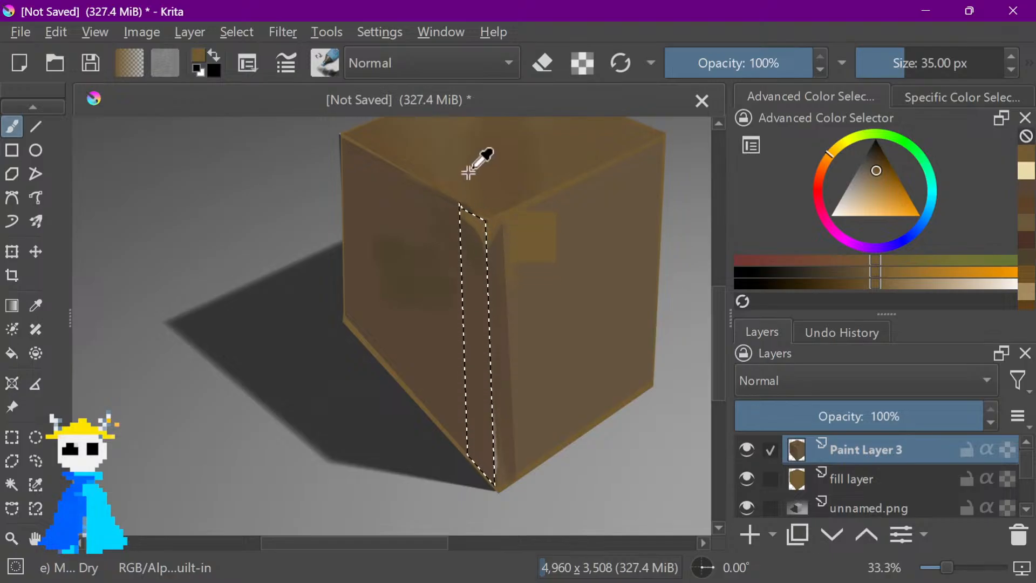
Undo the last brush stroke on the selected strip and switch to the soft airbrush preset
key(ctrl+z)
scroll(532, 228, down, 3)
scroll(548, 331, up, 3)
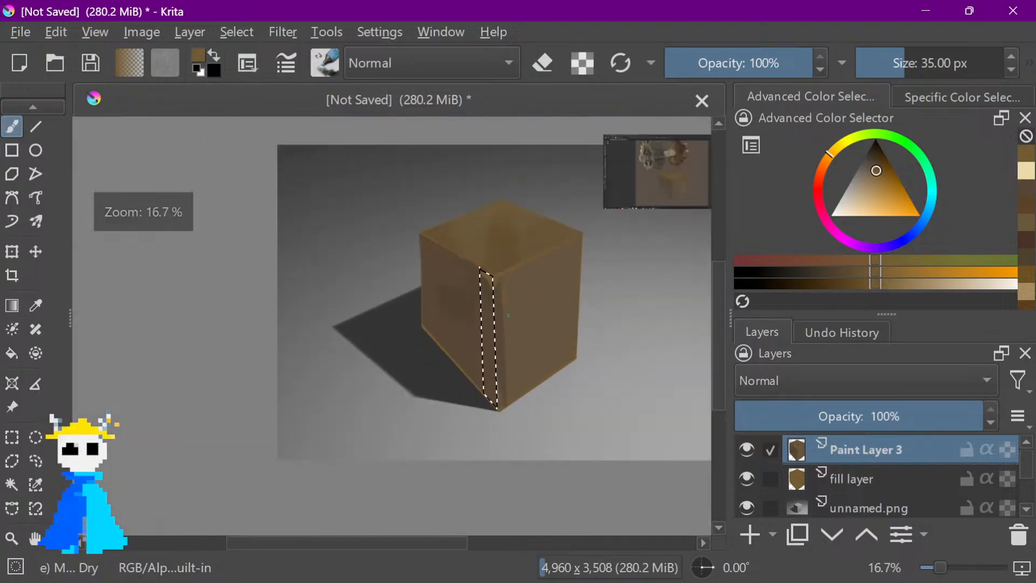
click(324, 62)
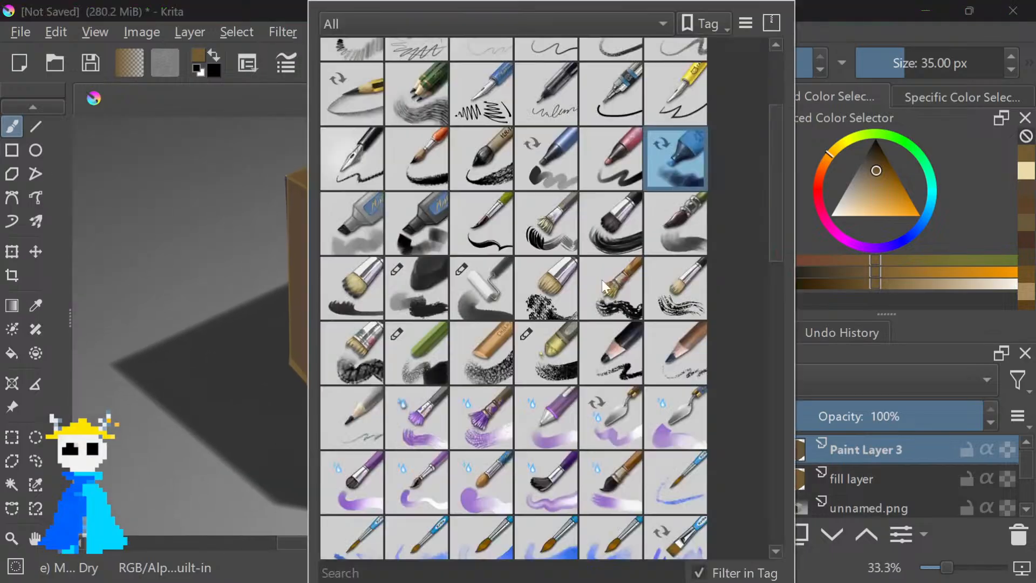
scroll(685, 367, up, 3)
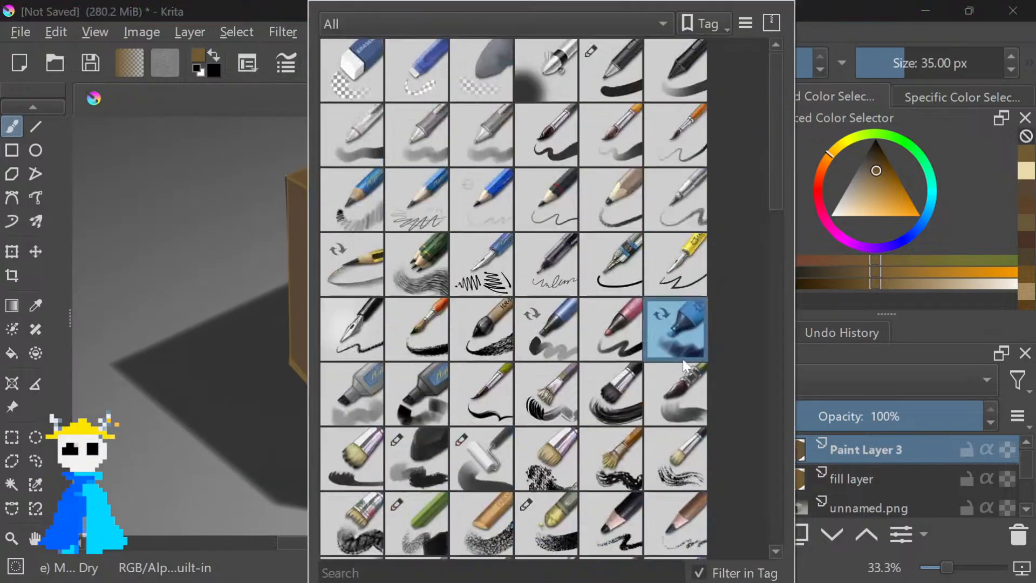
click(564, 69)
click(286, 228)
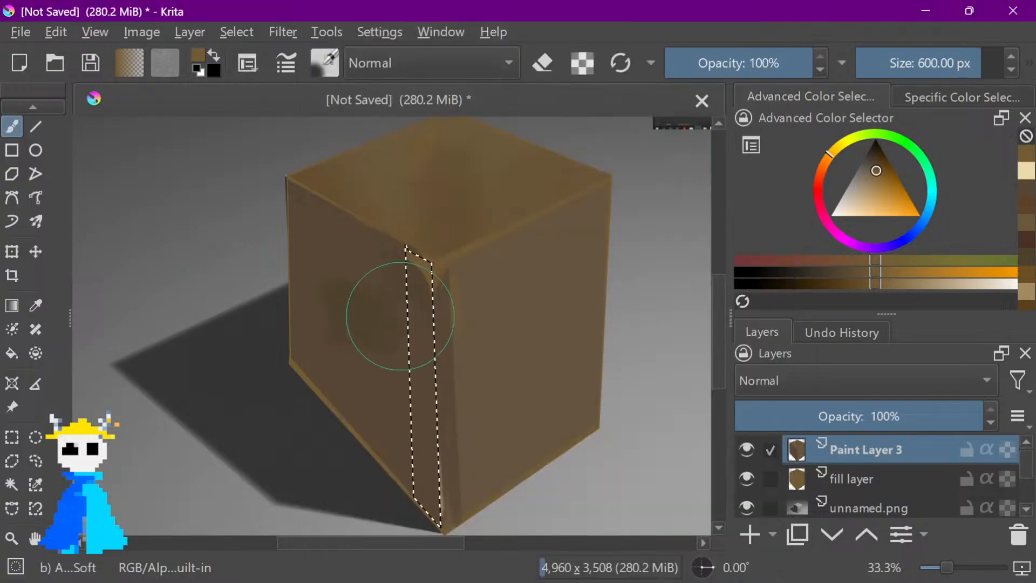
mouse_move(400, 316)
mouse_down()
mouse_move(449, 483)
mouse_move(351, 378)
mouse_up()
key(ctrl+z)
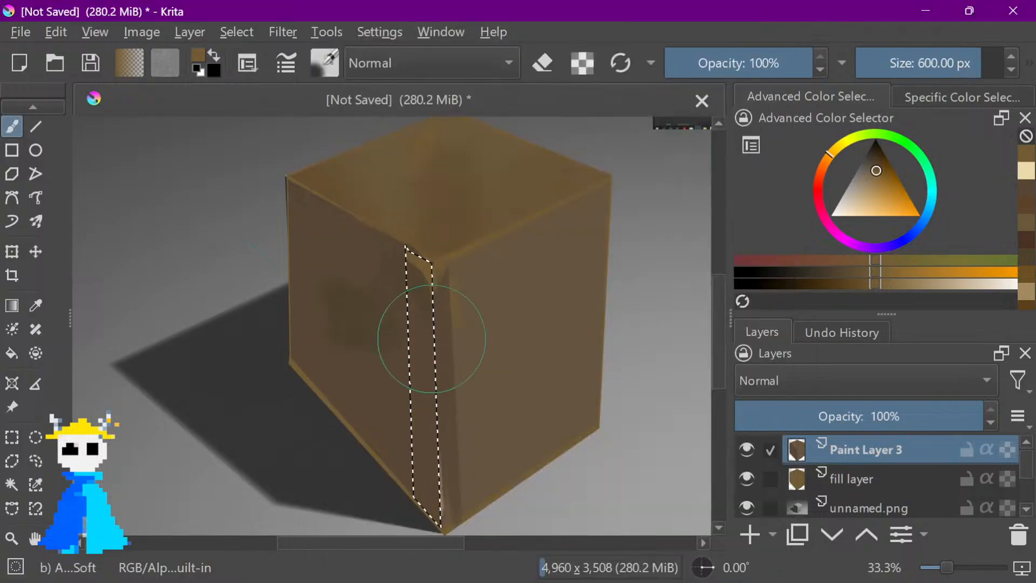
Set the airbrush size to 13.99 px and soften the hard edge of the ochre patch at the strip's upper corner
scroll(438, 302, up, 3)
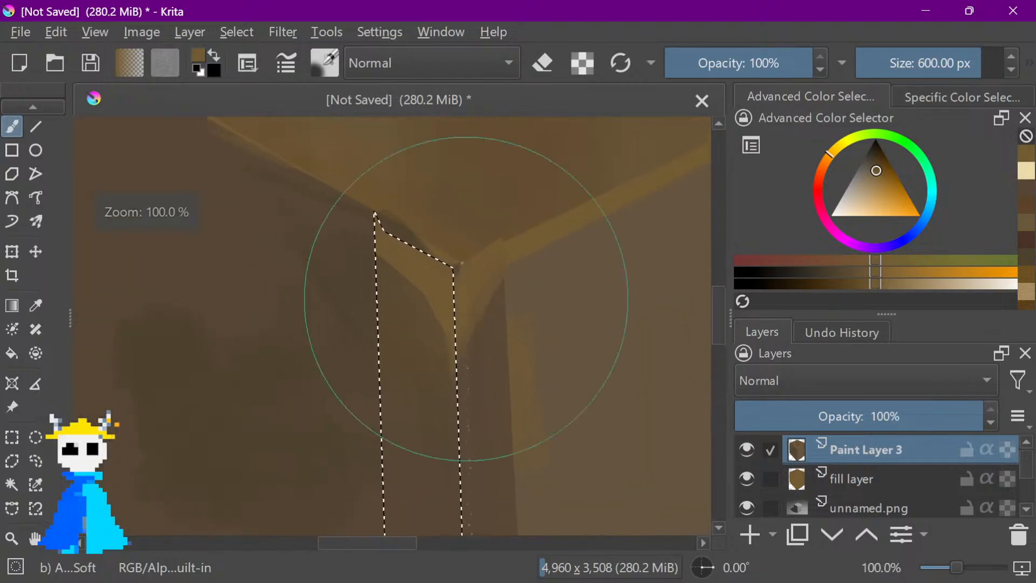
scroll(465, 298, up, 1)
scroll(439, 333, up, 5)
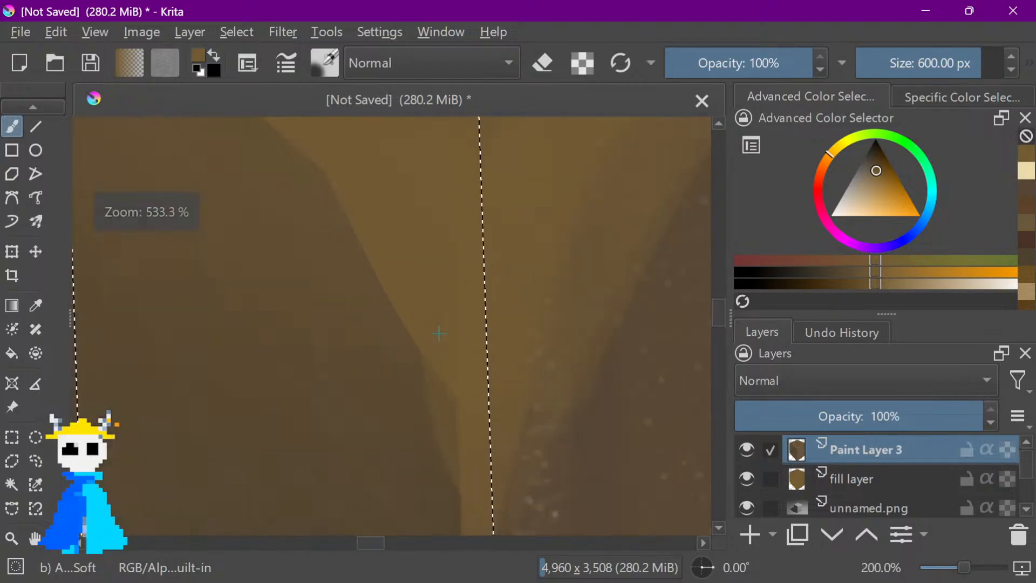
click(951, 64)
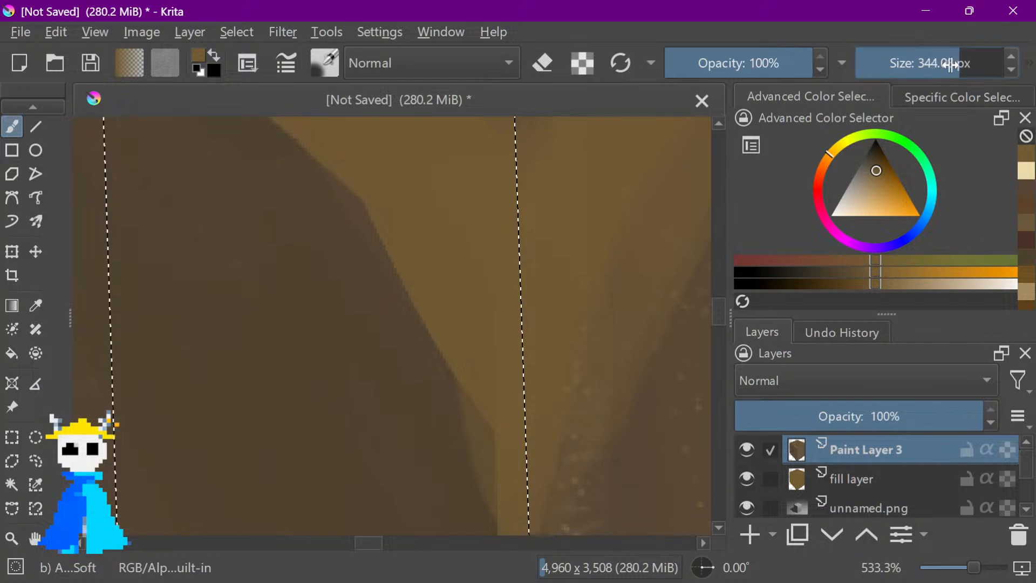
mouse_move(951, 63)
mouse_down()
mouse_move(861, 63)
mouse_move(890, 64)
mouse_up()
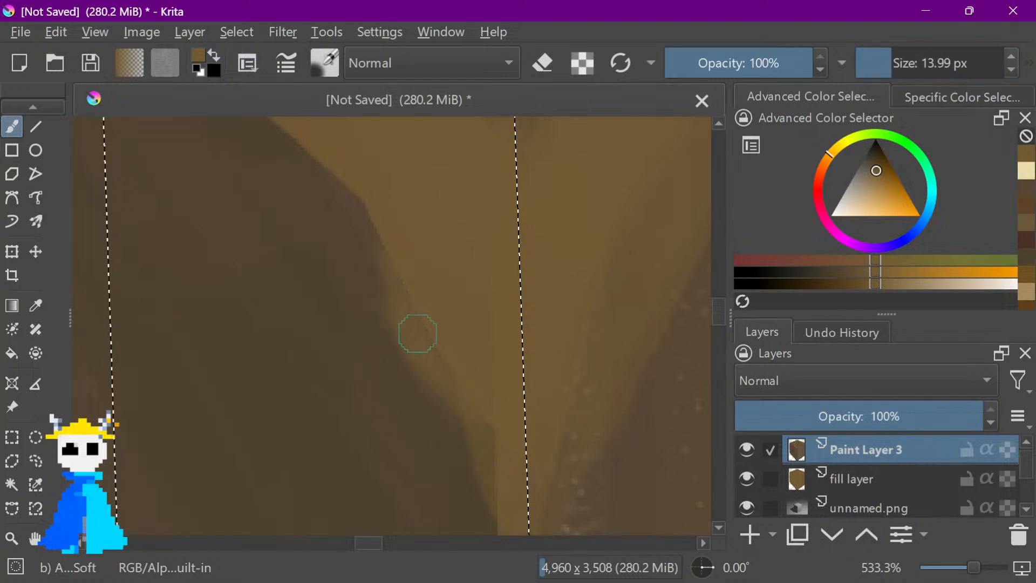
key(space)
mouse_move(456, 357)
mouse_down()
mouse_move(492, 418)
mouse_move(538, 453)
mouse_move(432, 294)
mouse_move(220, 132)
mouse_move(291, 146)
mouse_move(451, 310)
mouse_move(518, 396)
mouse_move(436, 383)
mouse_move(335, 169)
mouse_up()
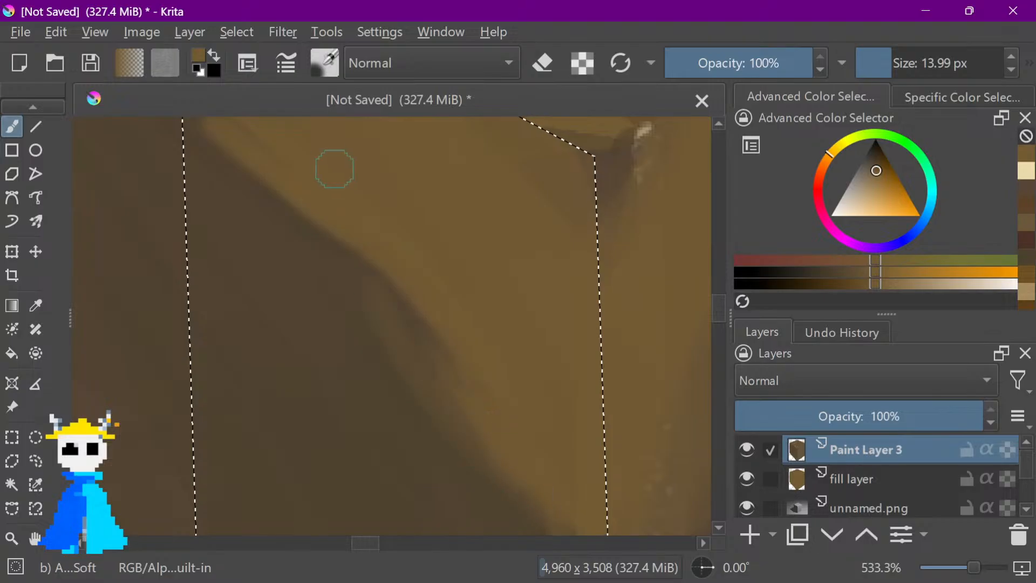
Lower the brush opacity to 27% and lightly blend the ochre patch's edge into the dark brown of the strip
drag(750, 64, 704, 63)
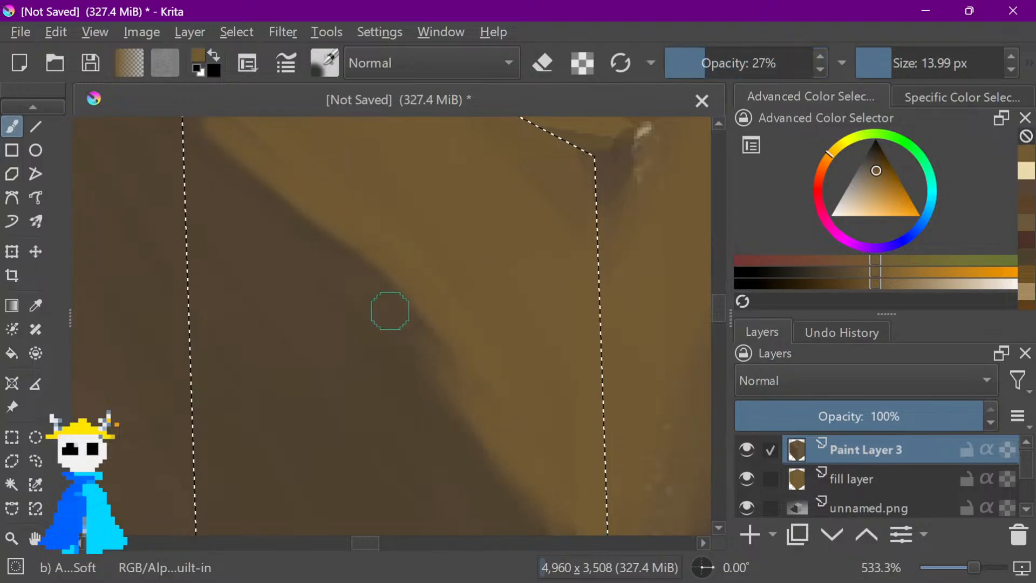
key(space)
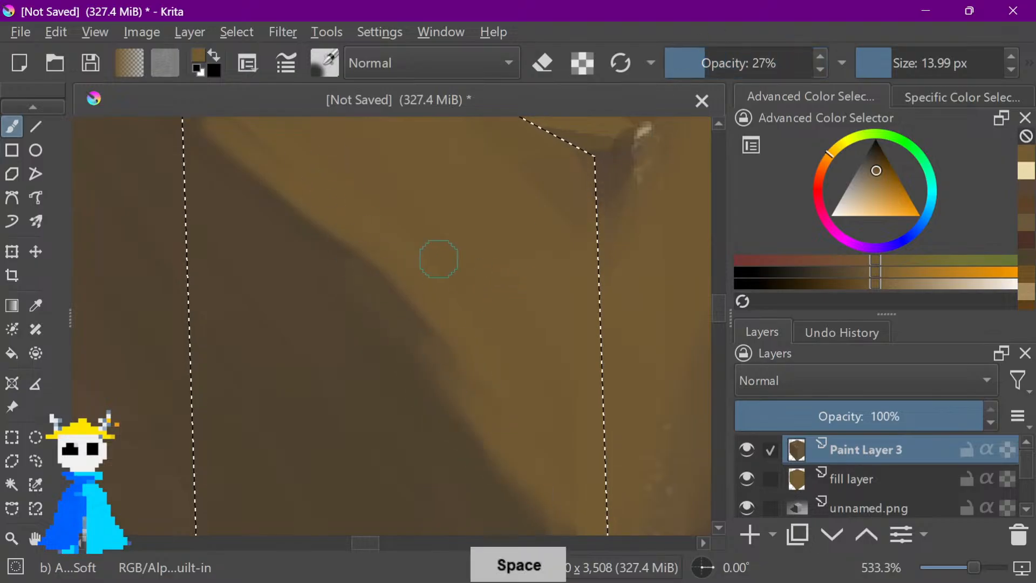
scroll(438, 259, down, 8)
scroll(441, 272, up, 3)
drag(455, 328, 538, 349)
scroll(487, 318, down, 1)
scroll(472, 299, down, 2)
scroll(471, 300, up, 1)
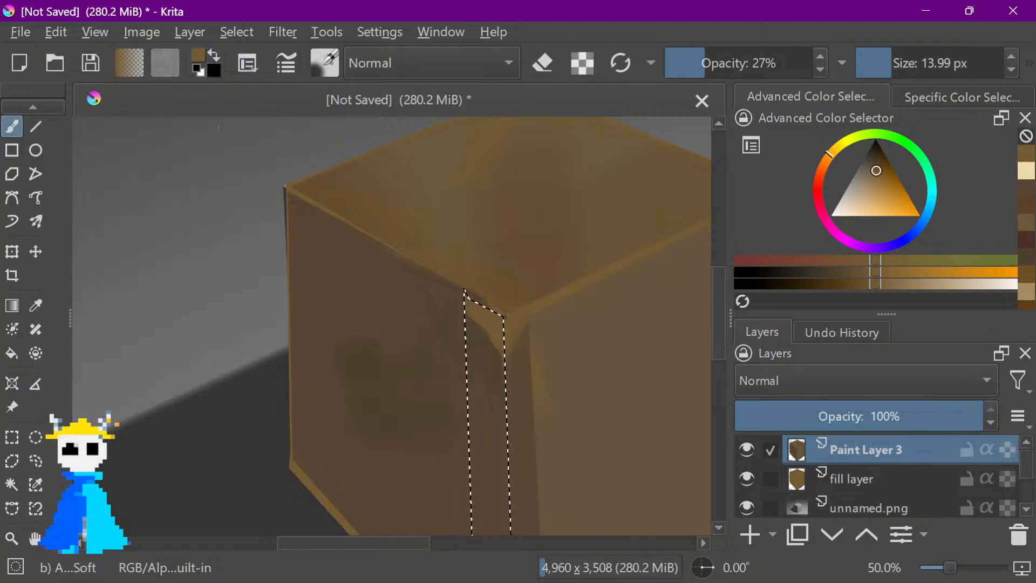
Select a narrow polygonal strip of the right side face running along the box's front edge
click(20, 463)
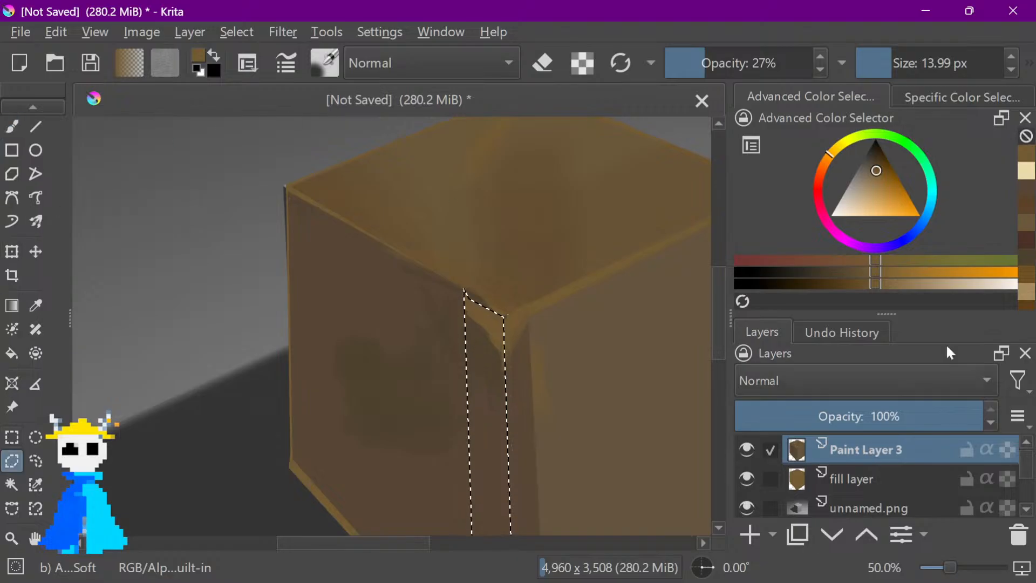
scroll(539, 266, up, 1)
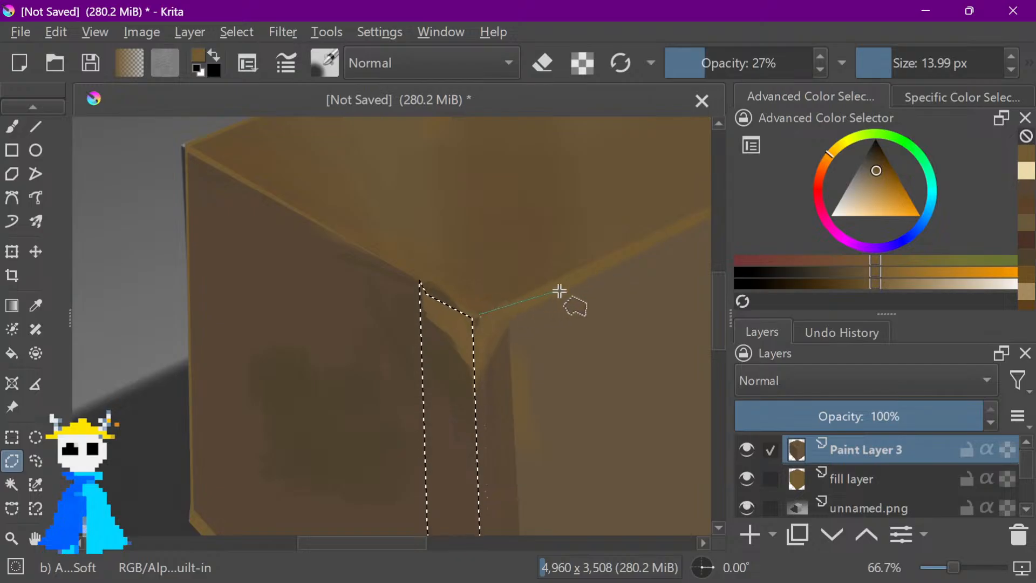
scroll(561, 269, down, 1)
scroll(561, 269, down, 3)
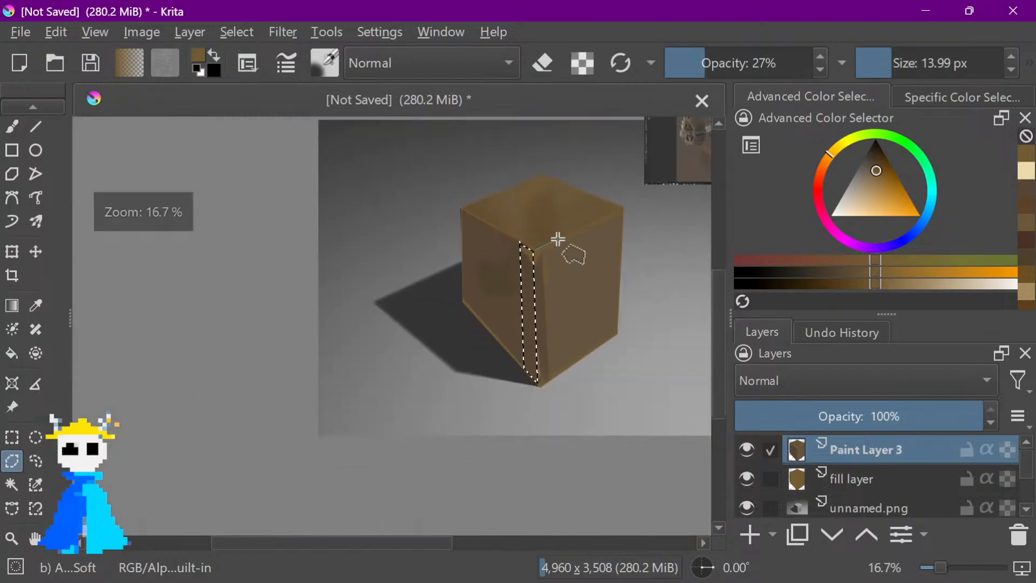
click(556, 241)
click(562, 369)
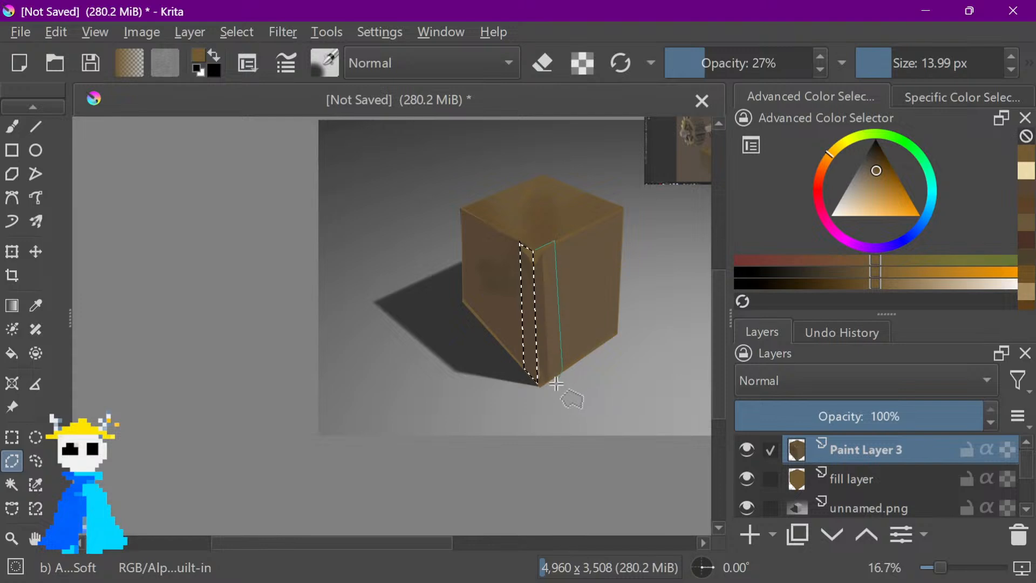
click(539, 387)
double_click(537, 247)
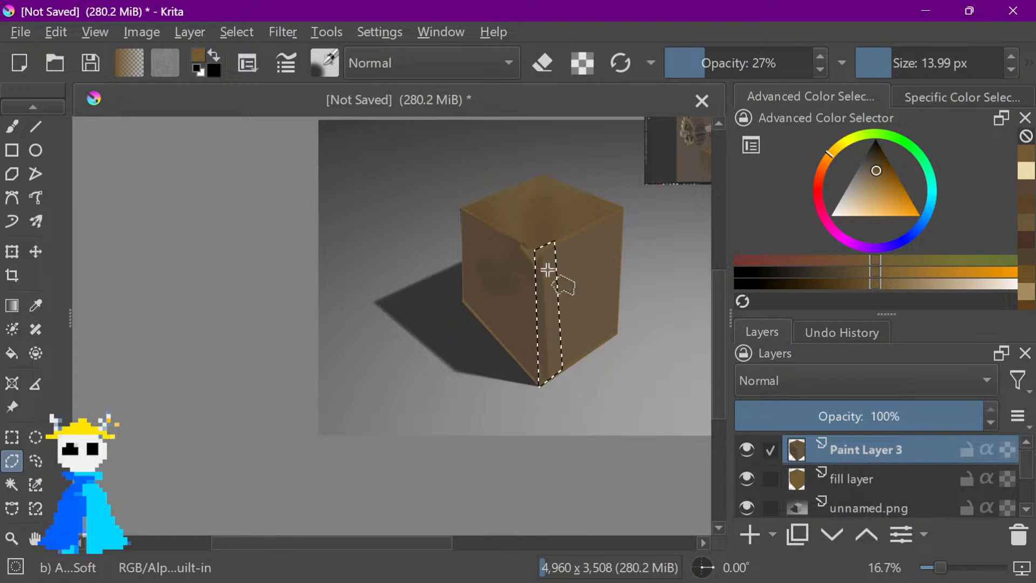
scroll(597, 249, up, 2)
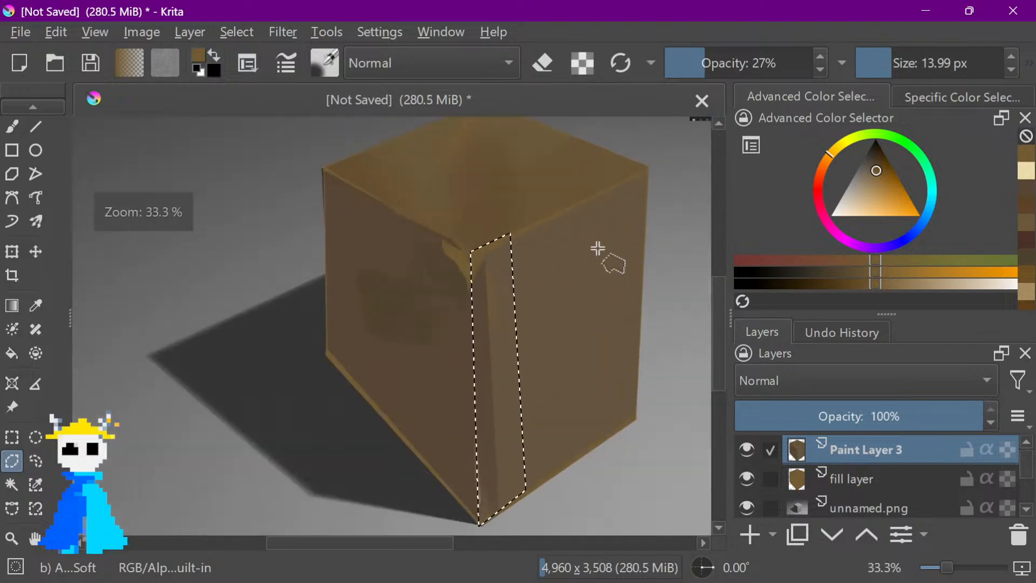
scroll(613, 277, up, 1)
drag(615, 278, 648, 272)
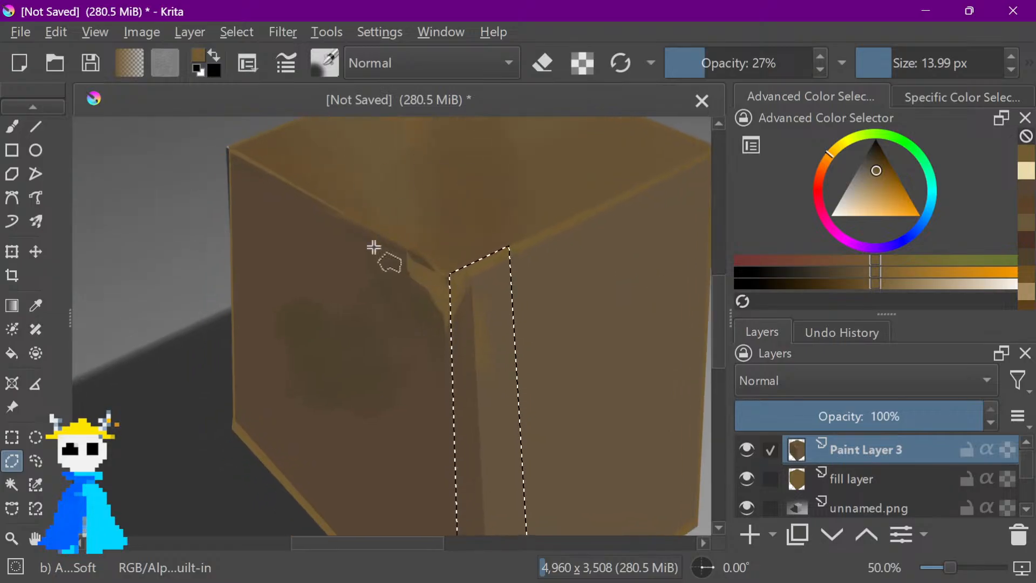
Sample the brown from the right face inside the strip and paint it over the ochre near the upper corner
click(325, 62)
click(233, 232)
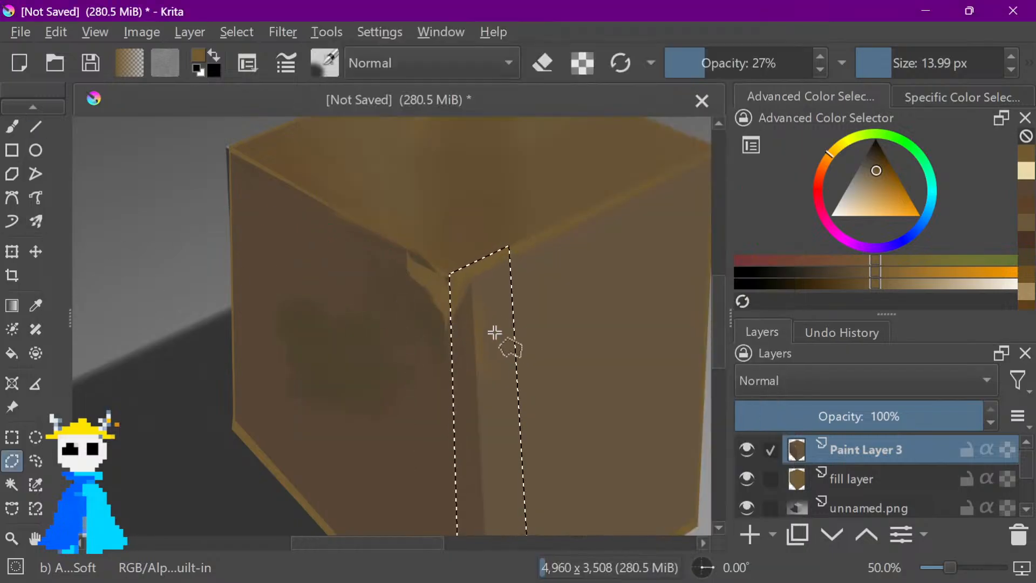
key(e)
key(p)
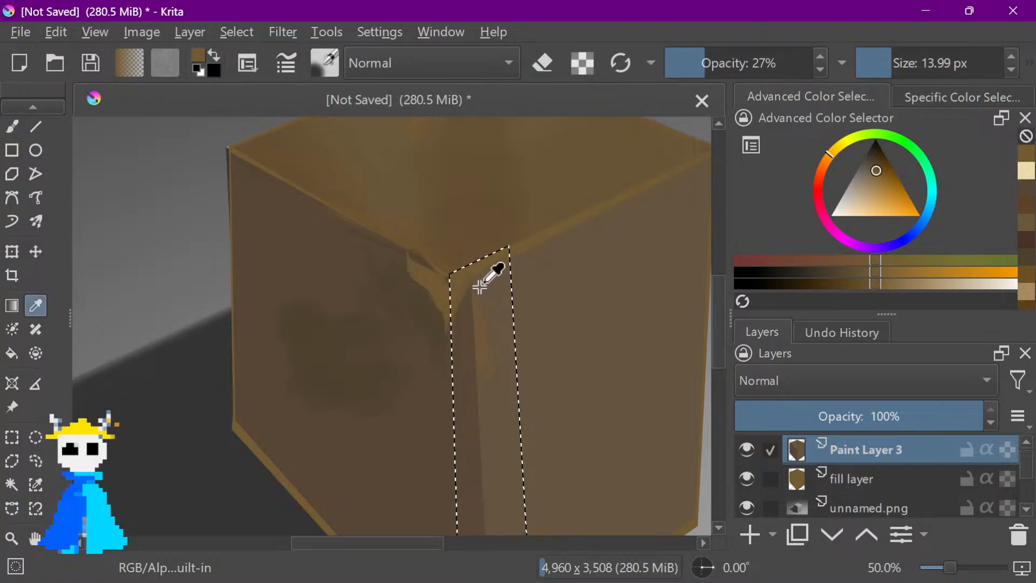
click(485, 295)
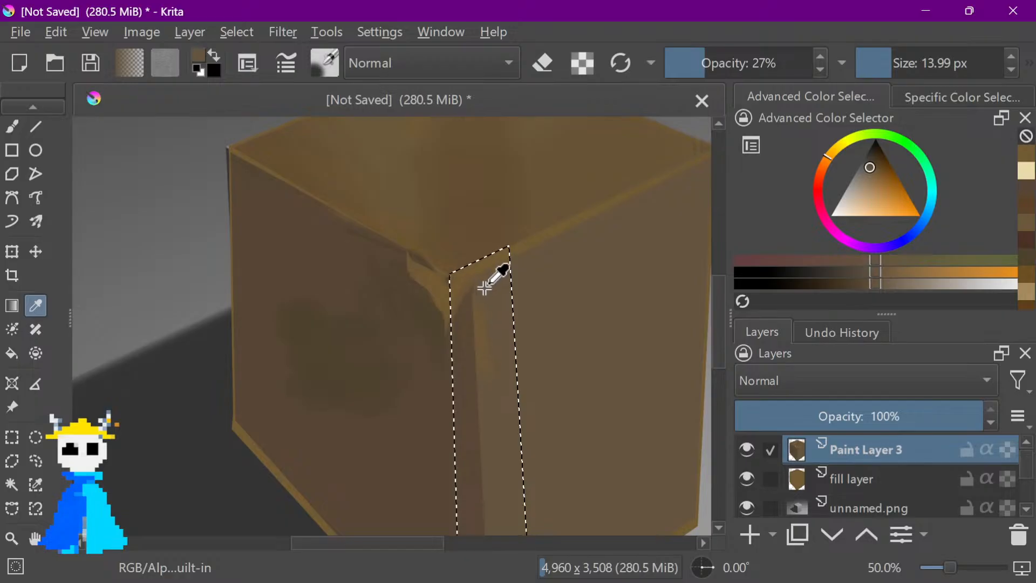
click(478, 312)
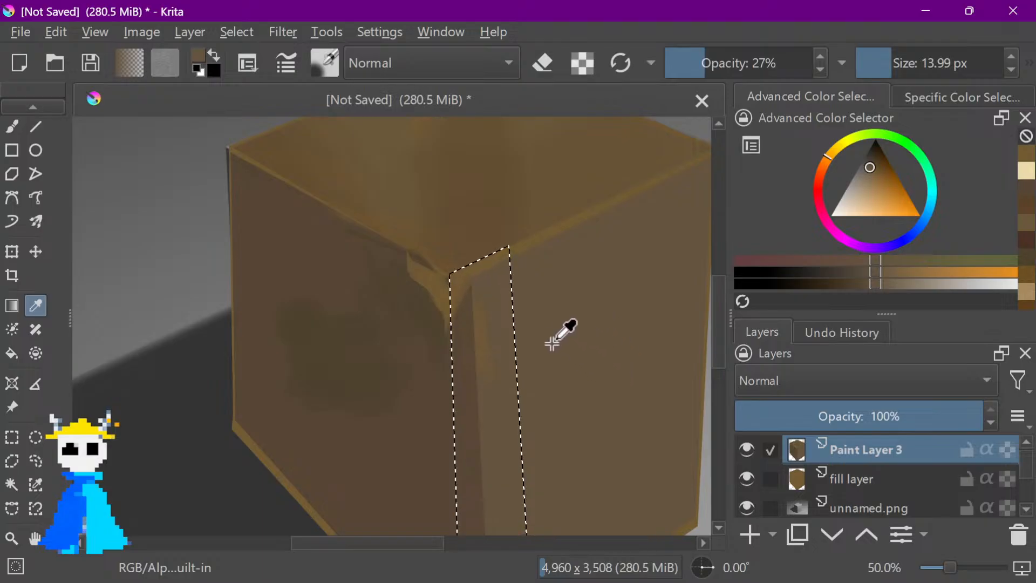
key(b)
drag(484, 285, 486, 386)
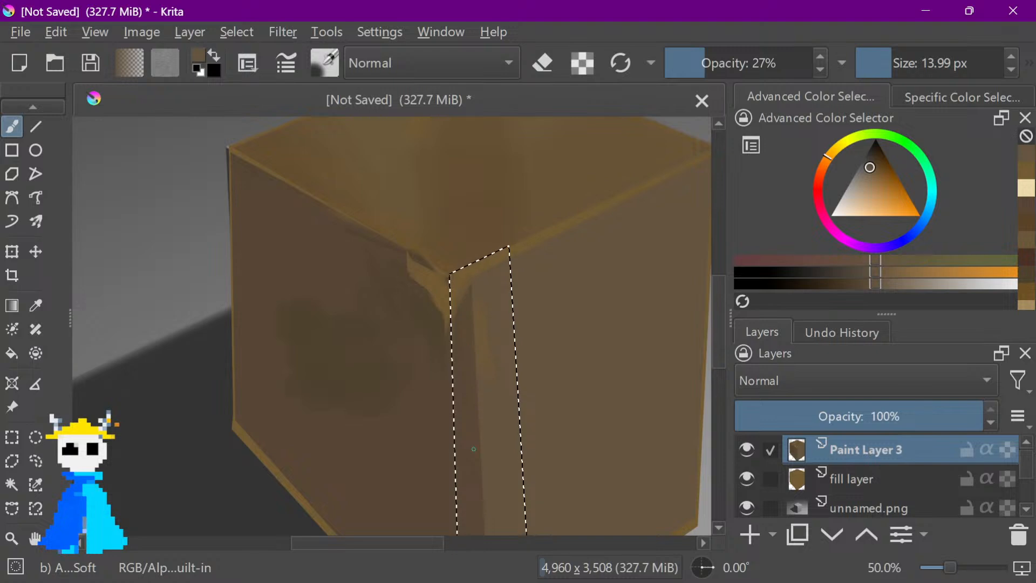
Choose the Blur brush preset at 60 px and blend the colours at the selected strip's upper corner
click(335, 63)
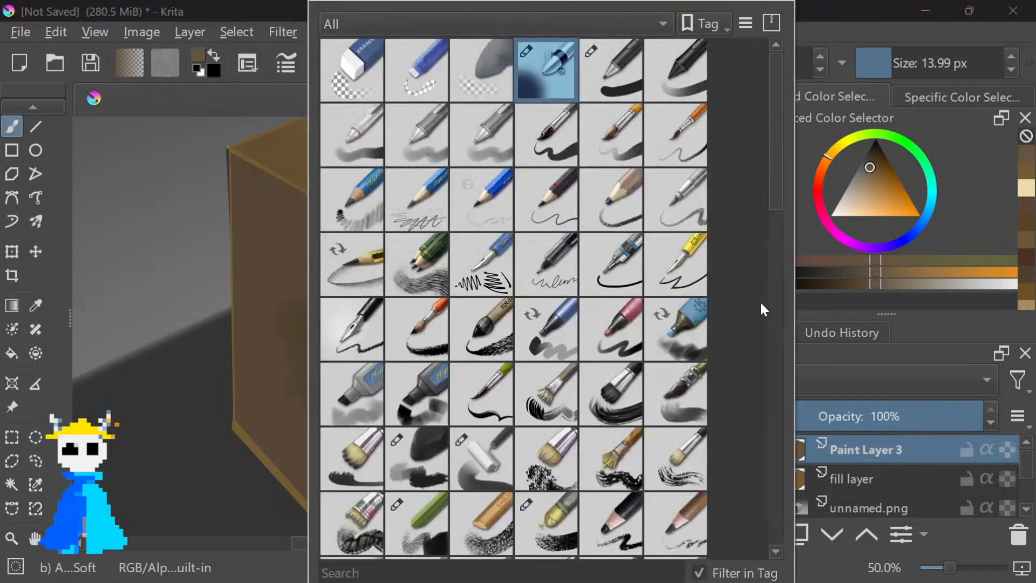
drag(773, 182, 775, 372)
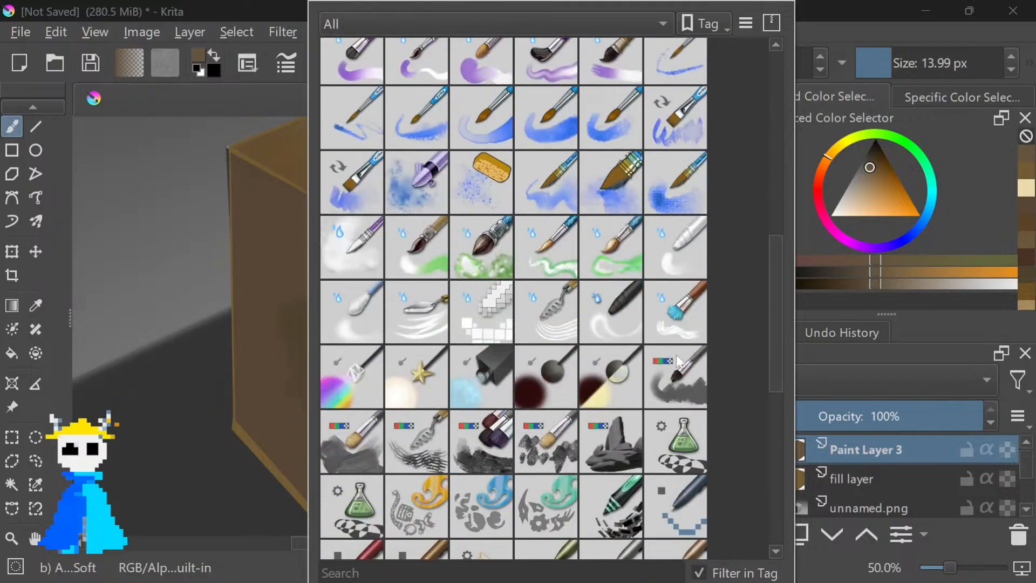
click(352, 312)
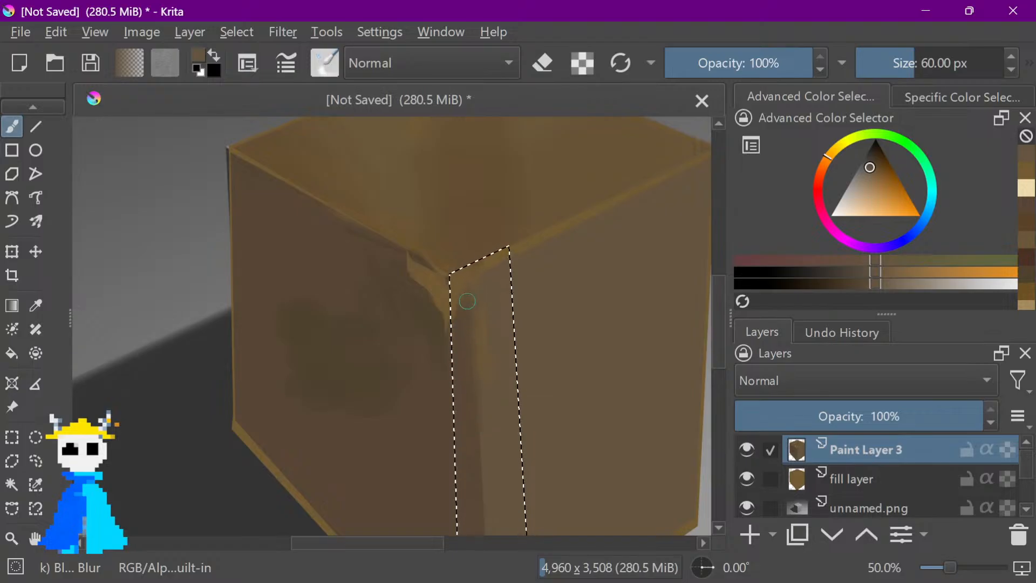
scroll(467, 301, down, 3)
drag(467, 292, 477, 230)
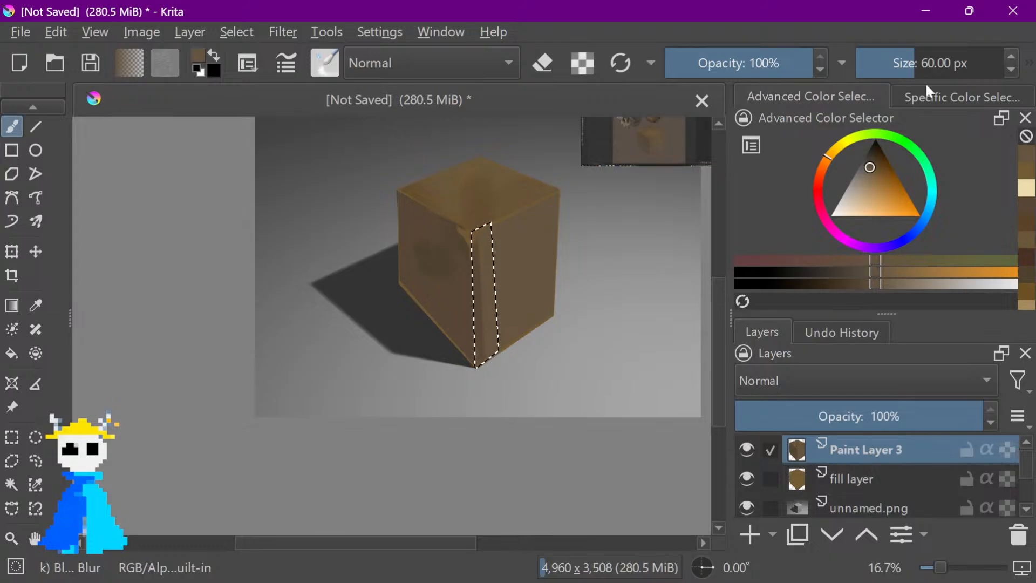
scroll(567, 135, up, 3)
scroll(473, 214, down, 1)
drag(449, 360, 474, 283)
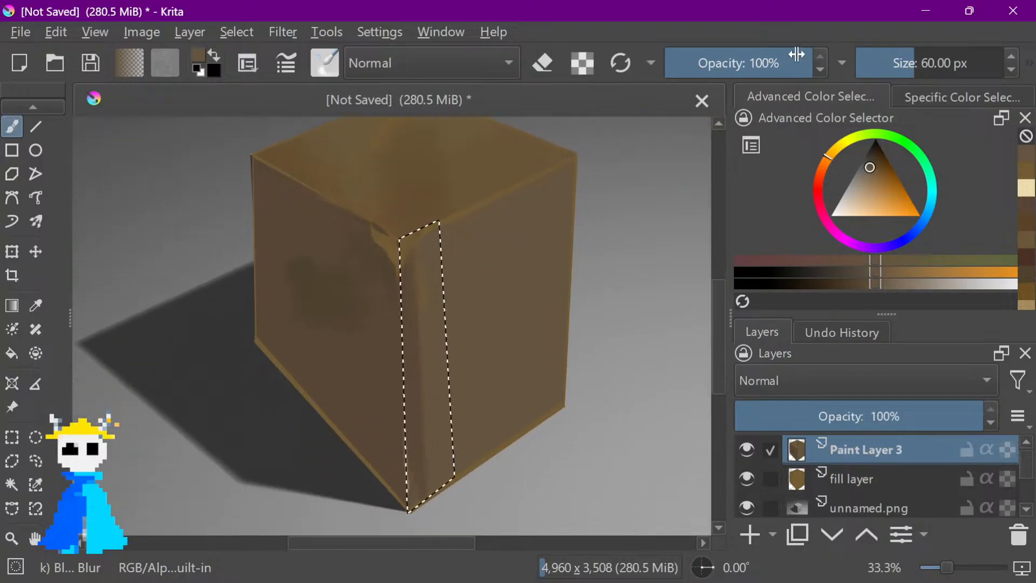
Set the blur brush opacity to 44% and soften the brown transition down the selected strip to its lower end
drag(800, 71, 729, 72)
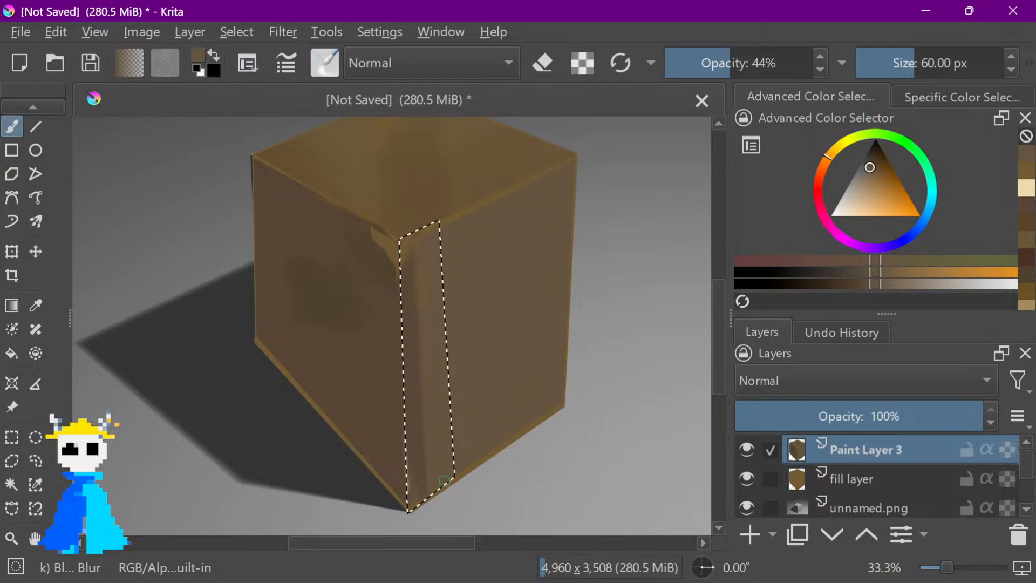
scroll(439, 481, down, 1)
drag(456, 456, 502, 443)
scroll(501, 443, down, 1)
scroll(488, 445, up, 2)
Switch to the browser showing the Arcane Tutorial Part 2 video and look through its description and comments
key(super)
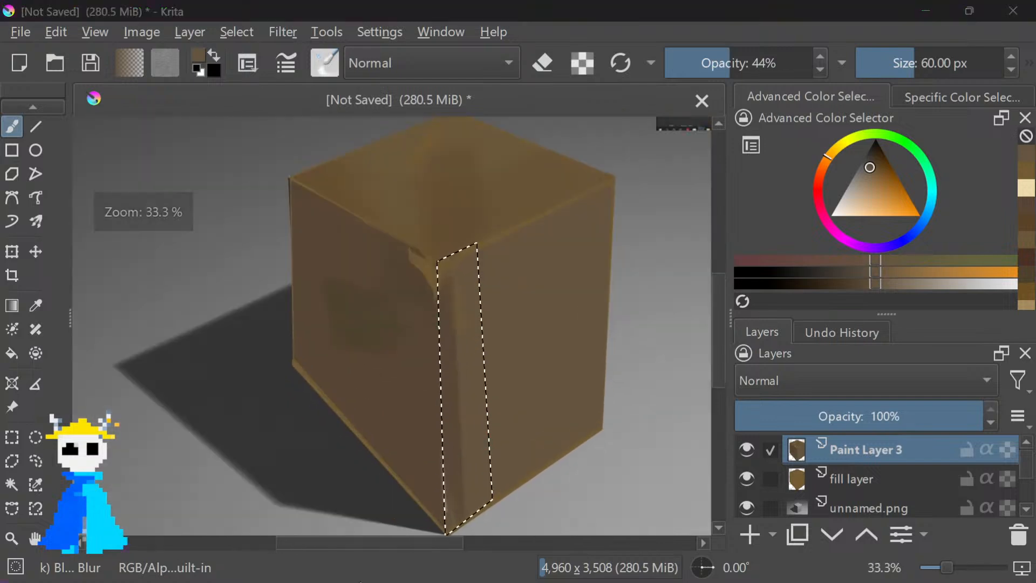
click(205, 551)
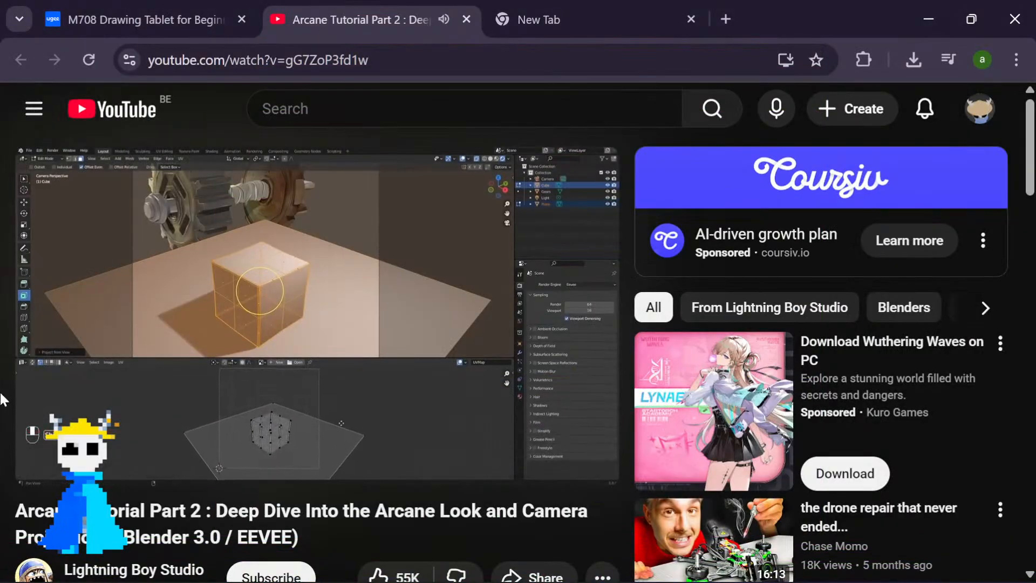
scroll(521, 330, down, 7)
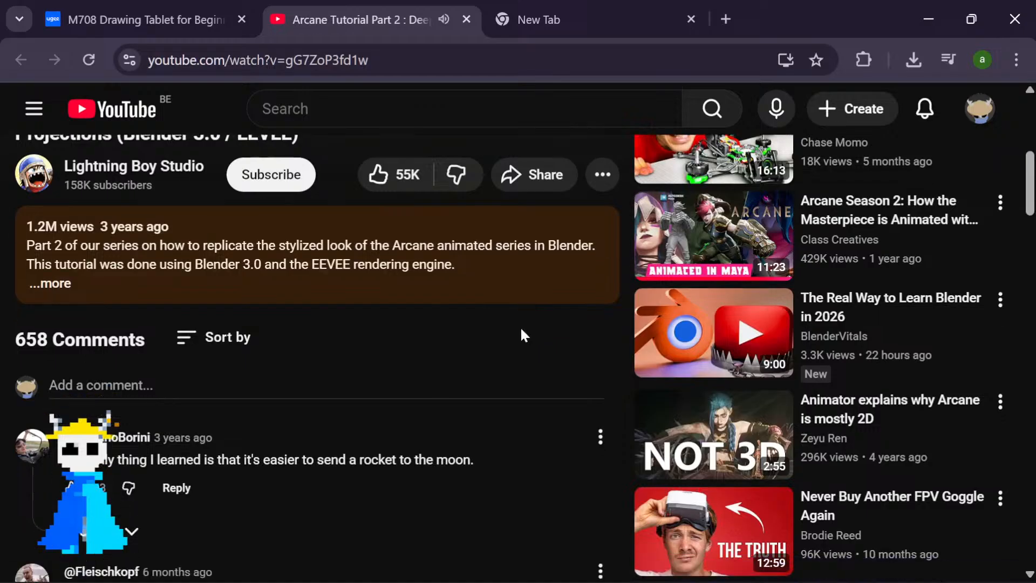
scroll(521, 330, down, 1)
mouse_move(734, 369)
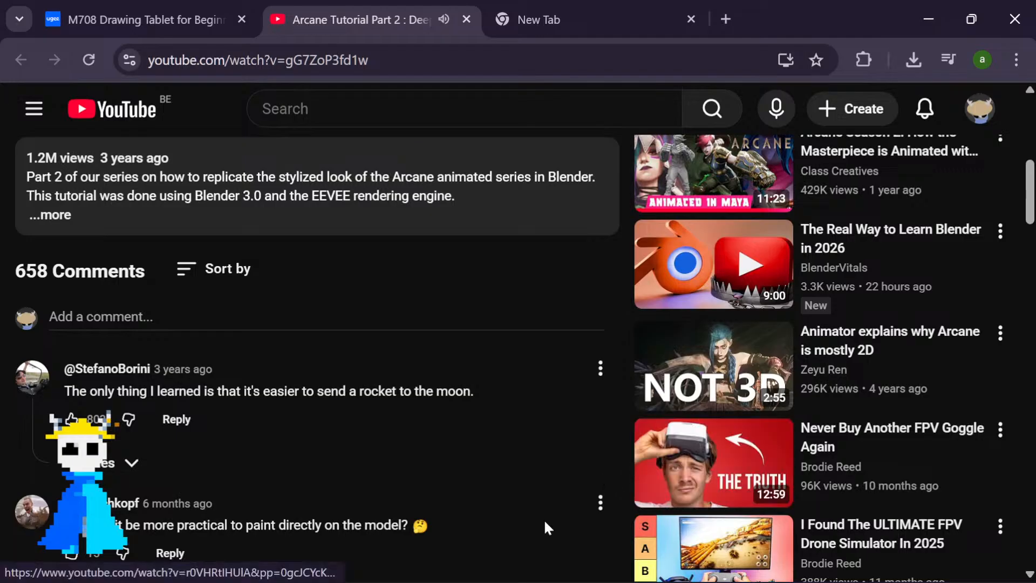
Read the top comments under the Arcane tutorial video and return to the video player
scroll(468, 471, down, 3)
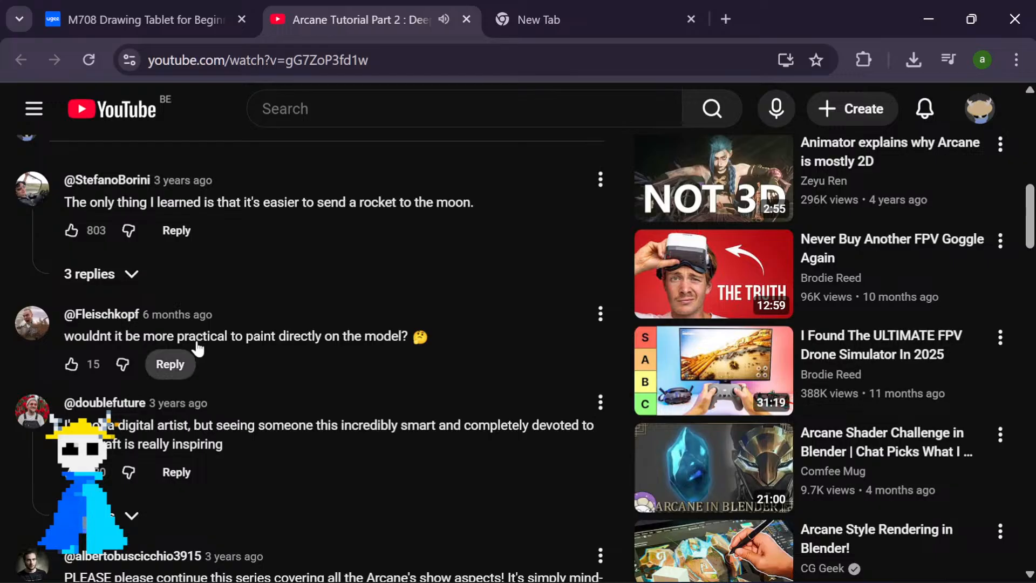
scroll(199, 347, up, 1)
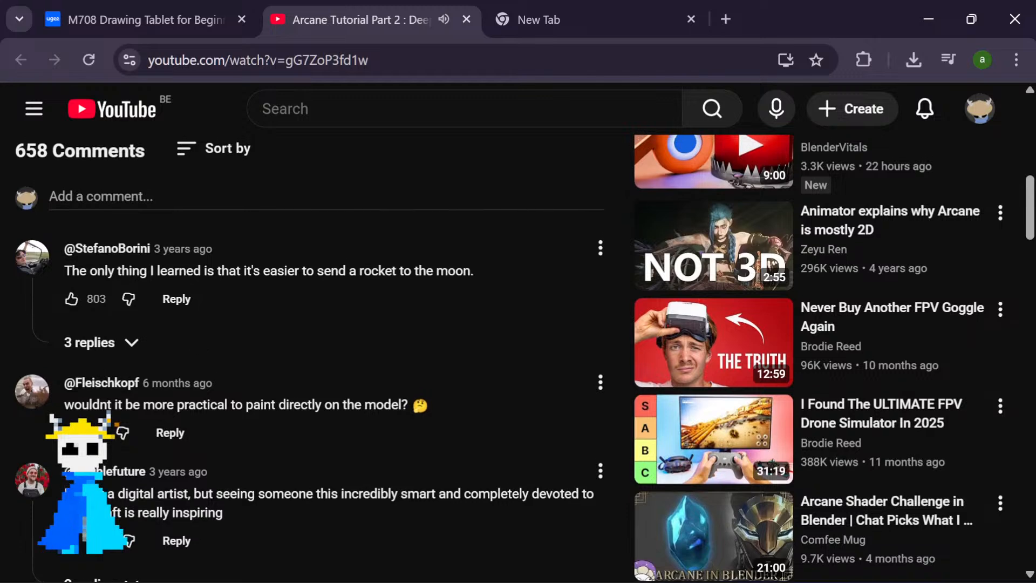
scroll(199, 347, up, 8)
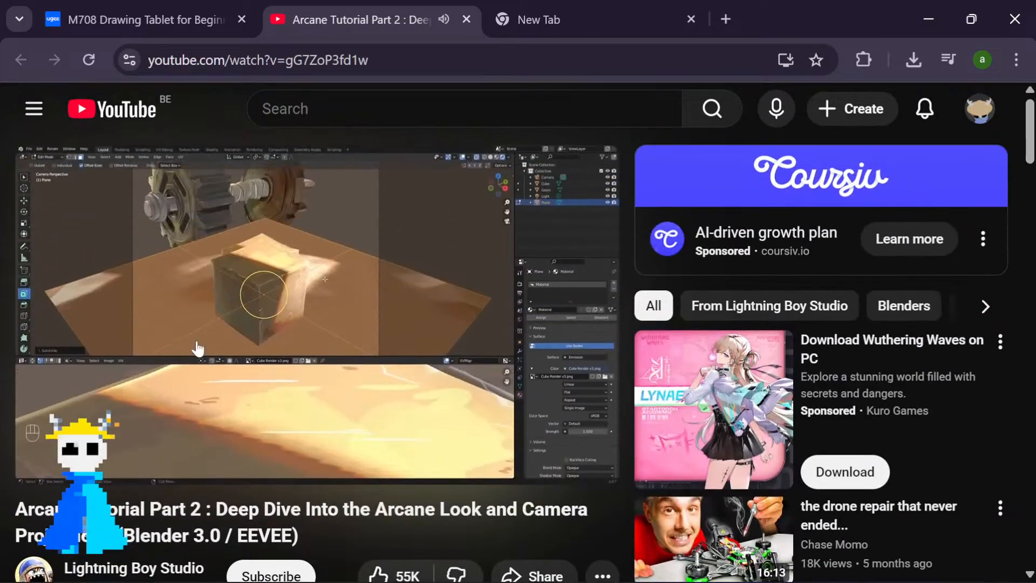
Switch to Krita, outline the box's right face with a polygonal selection and copy it to a new layer
mouse_move(543, 559)
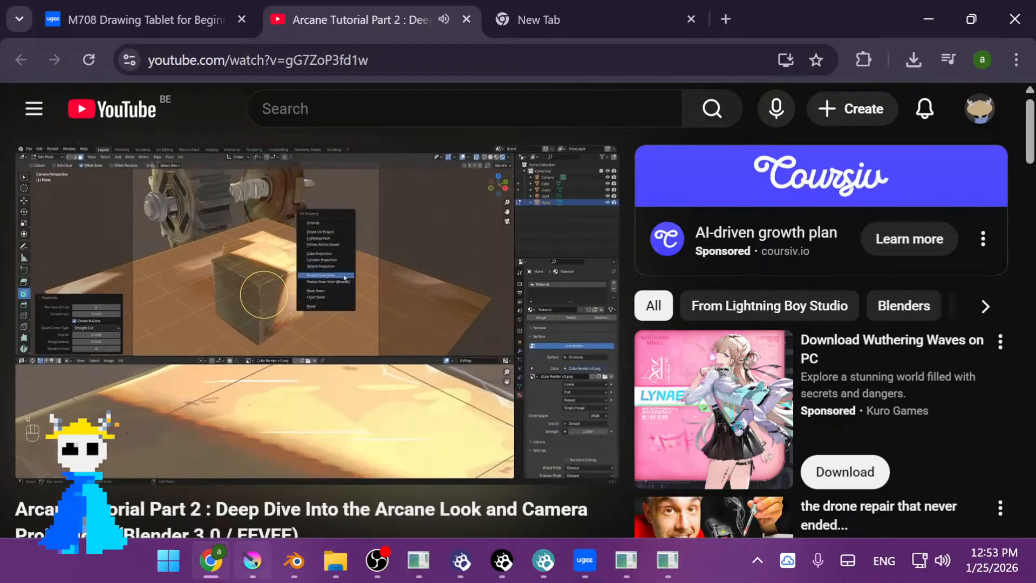
click(252, 561)
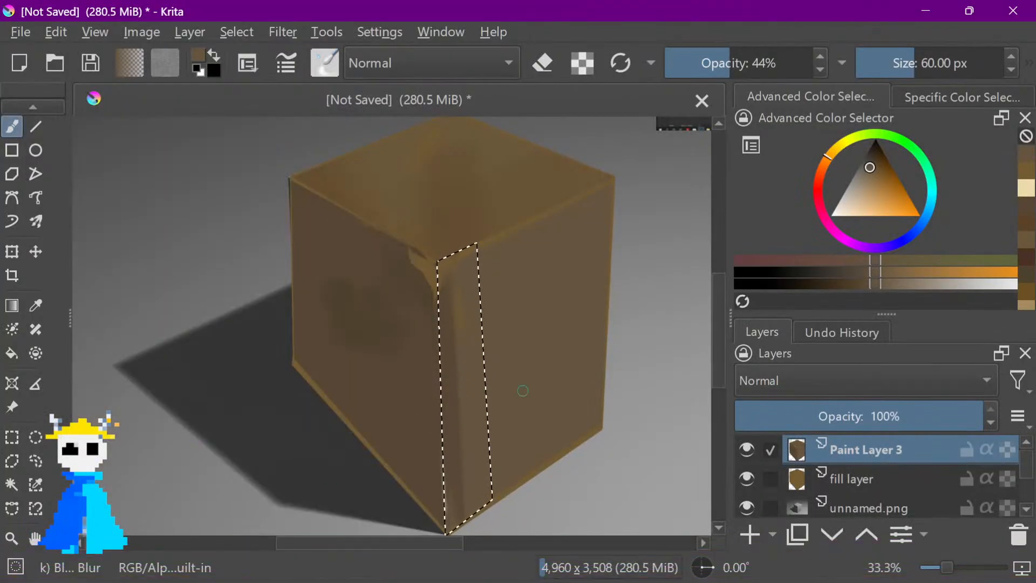
scroll(580, 367, down, 4)
scroll(540, 354, up, 3)
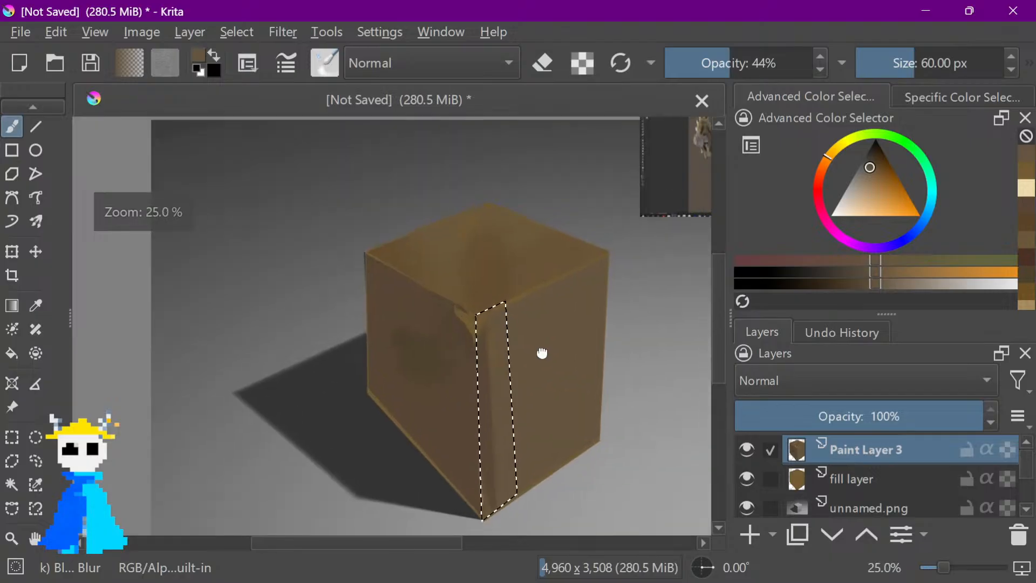
click(11, 460)
click(481, 319)
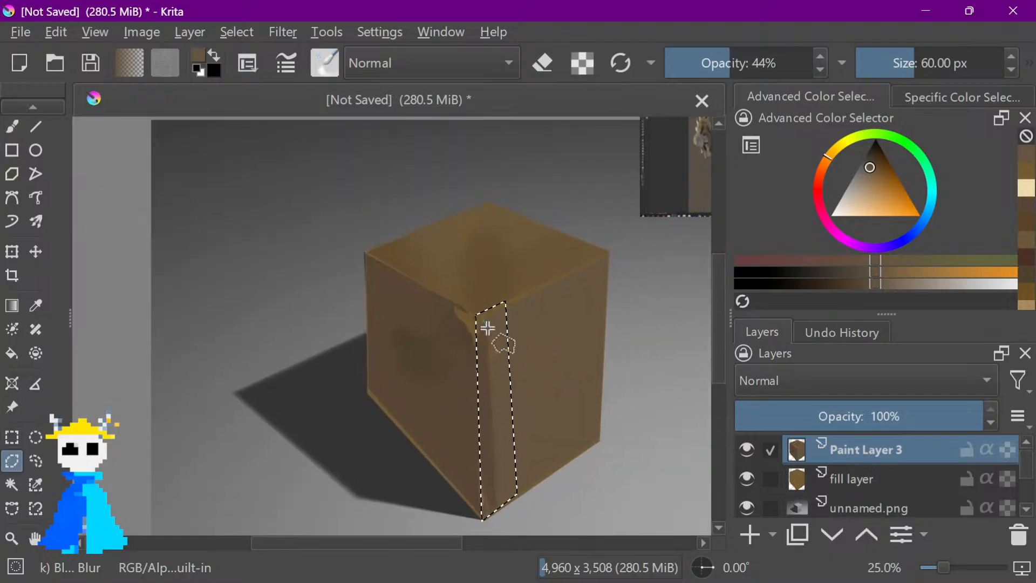
click(600, 443)
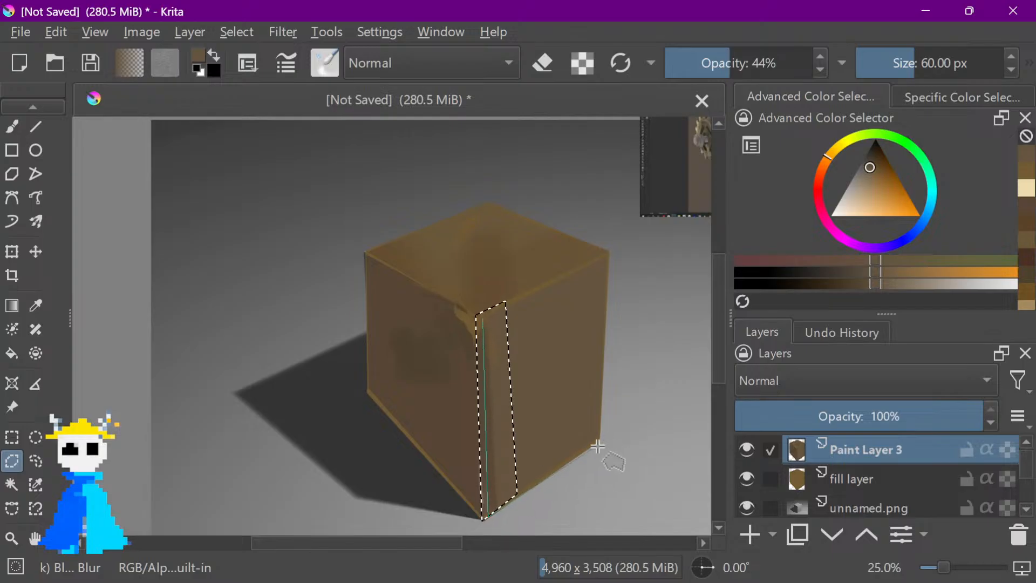
click(608, 252)
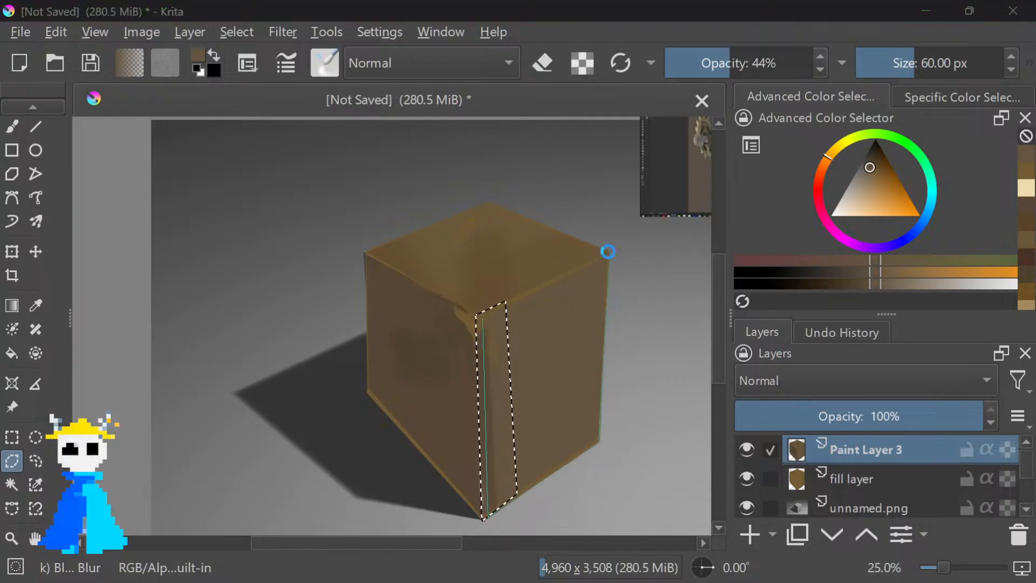
click(482, 317)
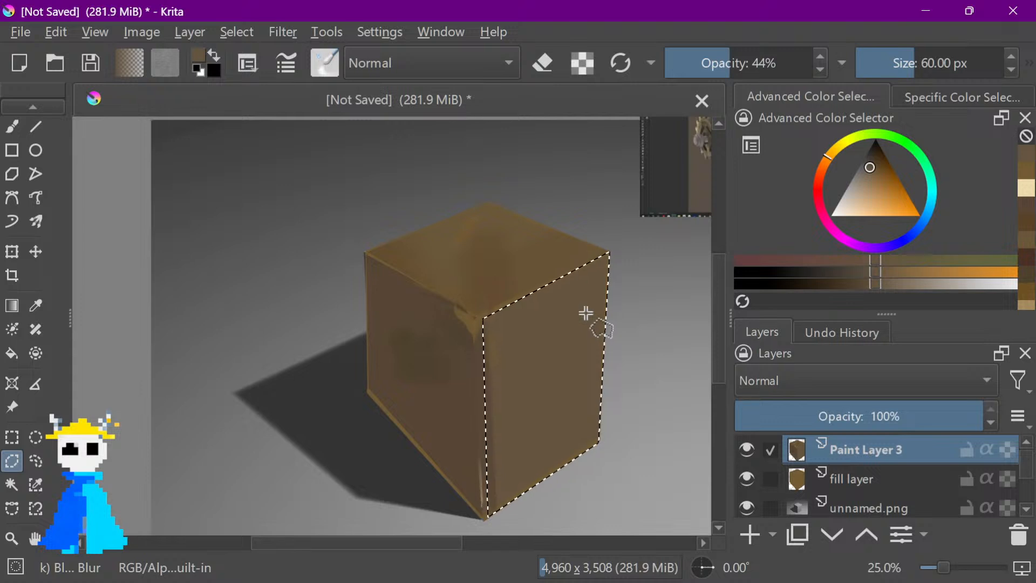
key(ctrl+alt+j)
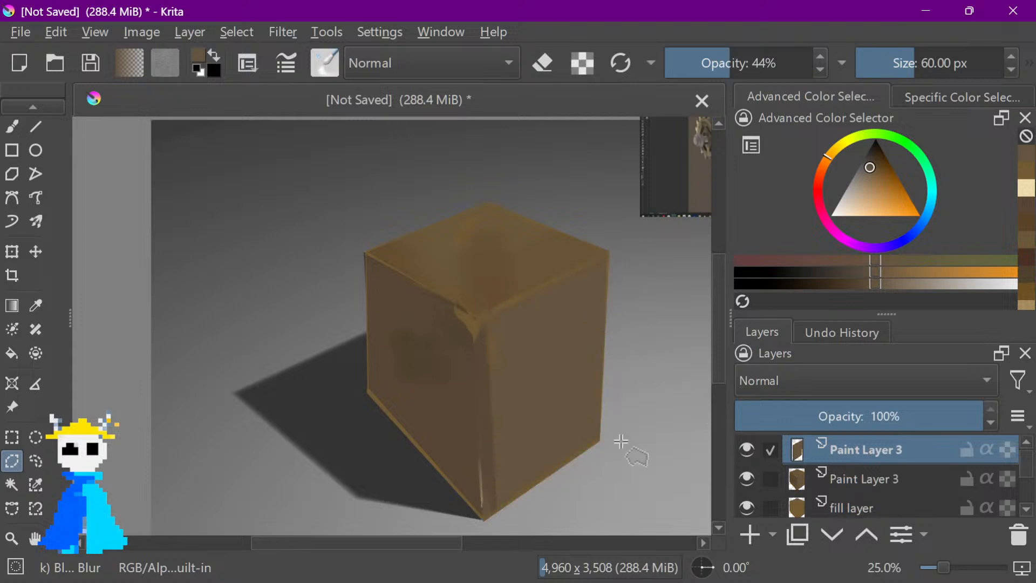
Try to stretch the copied right face with a Perspective transform, pulling its four corners to the canvas corners
scroll(621, 438, down, 1)
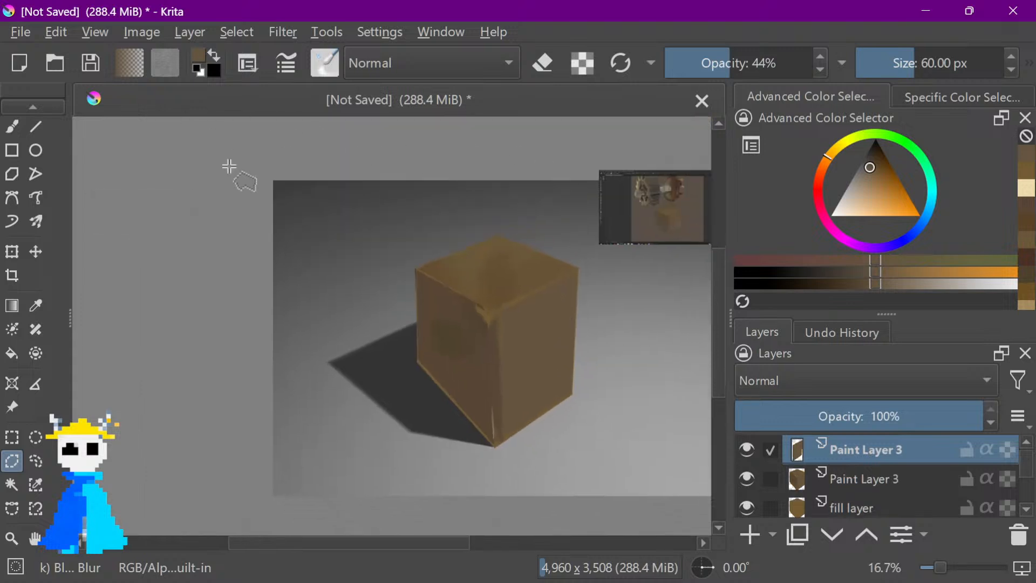
key(ctrl+t)
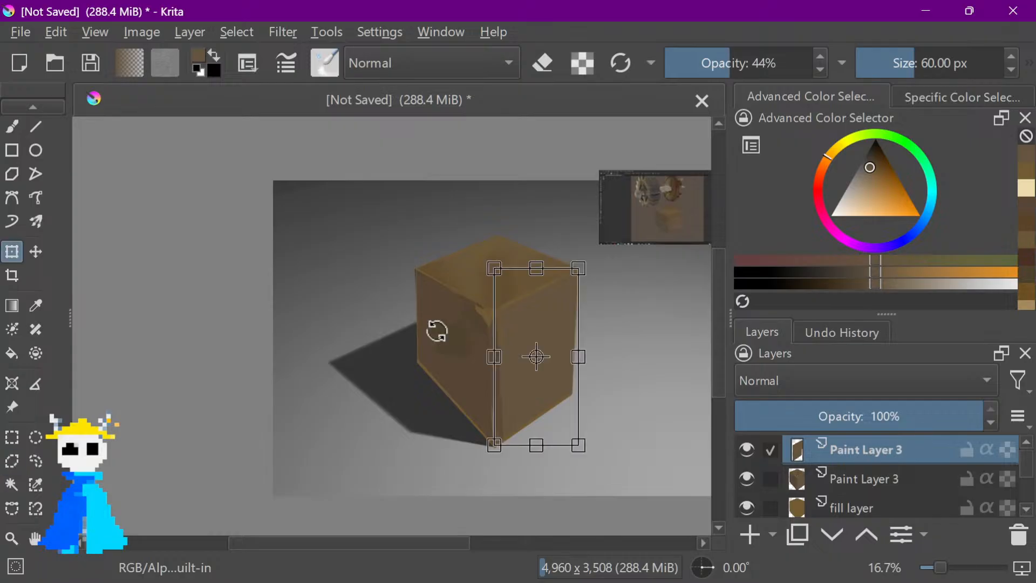
right_click(493, 301)
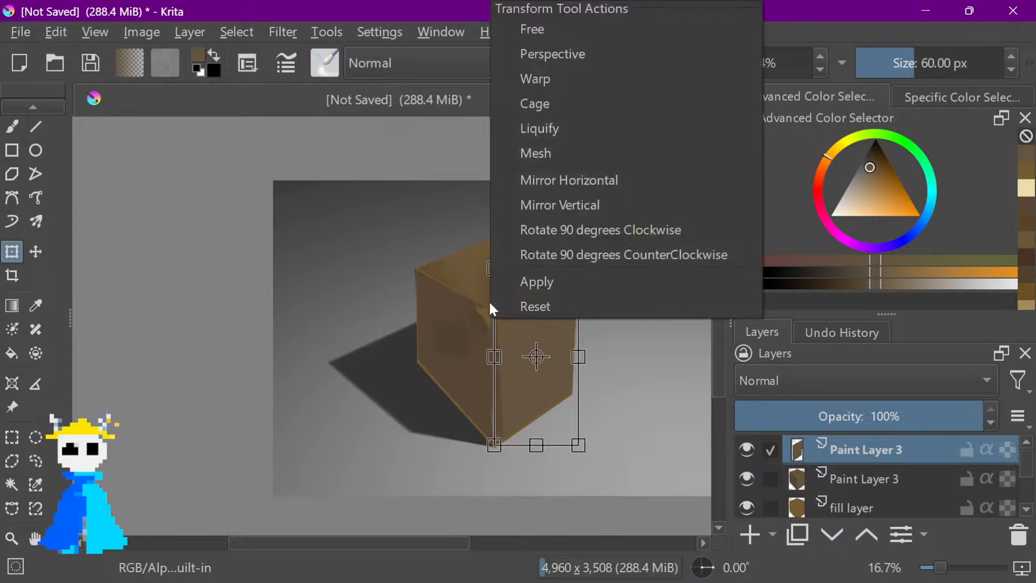
click(545, 54)
drag(496, 273, 272, 181)
scroll(440, 259, down, 4)
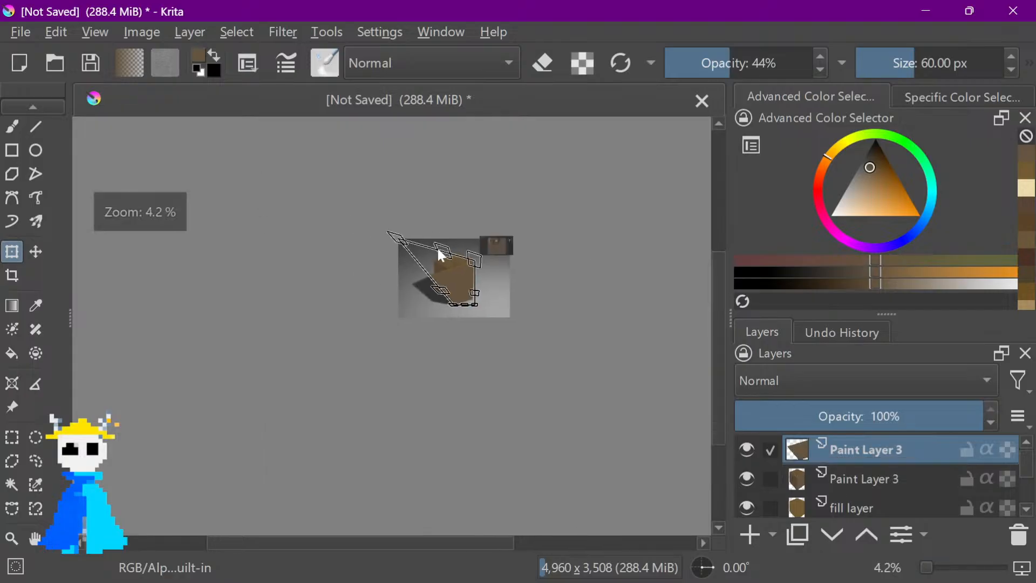
drag(473, 304, 504, 329)
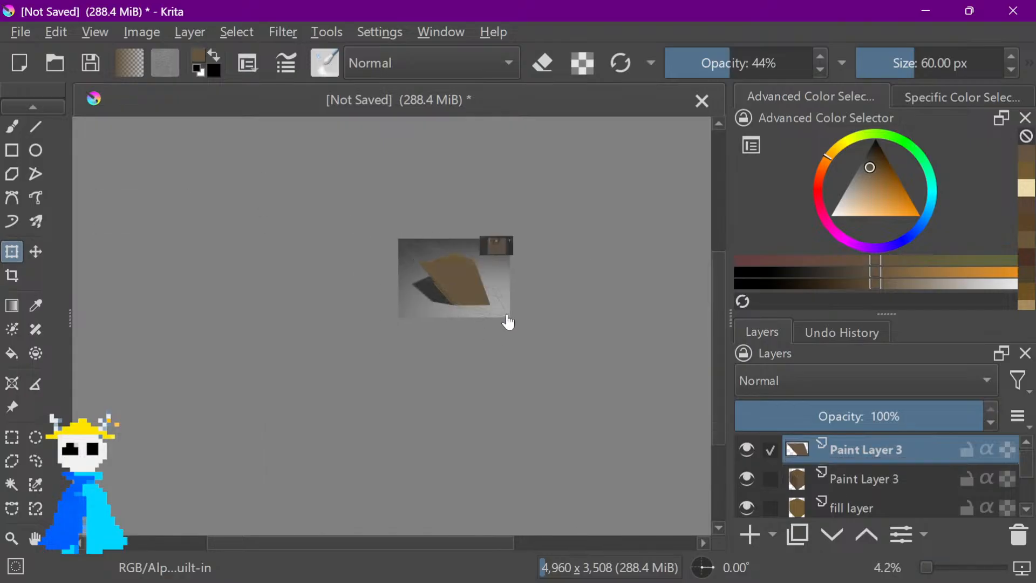
drag(529, 247, 510, 238)
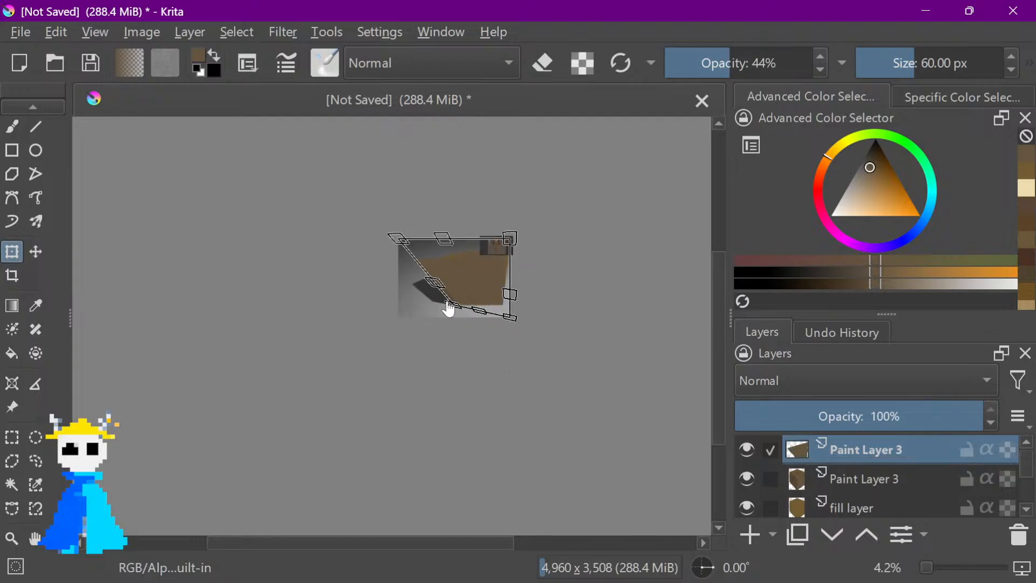
drag(449, 310, 428, 323)
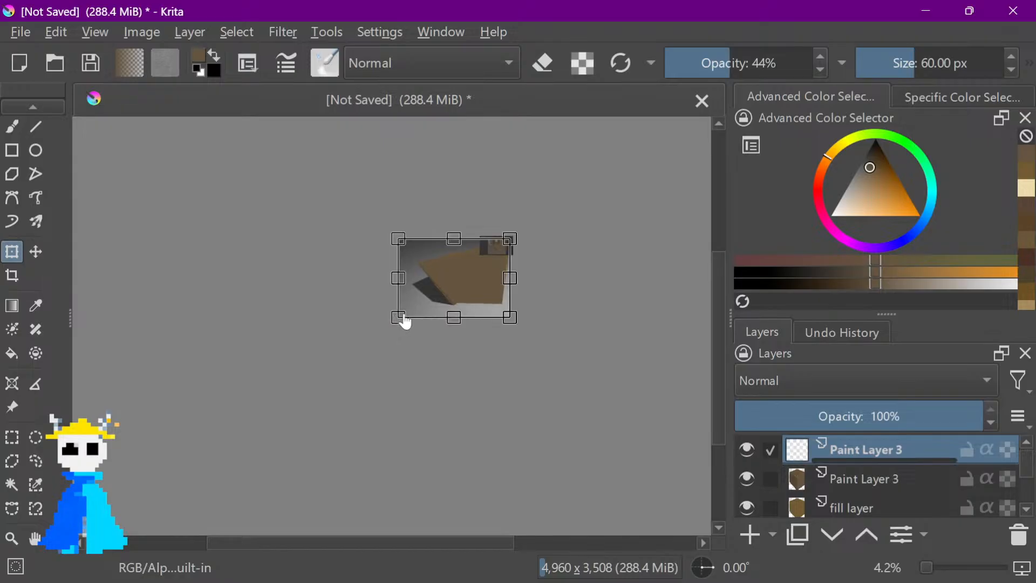
Try to extend the perspective frame's upper-left and lower-right corners beyond the canvas so the face fills the image
scroll(566, 315, up, 2)
scroll(596, 358, down, 1)
scroll(566, 353, up, 2)
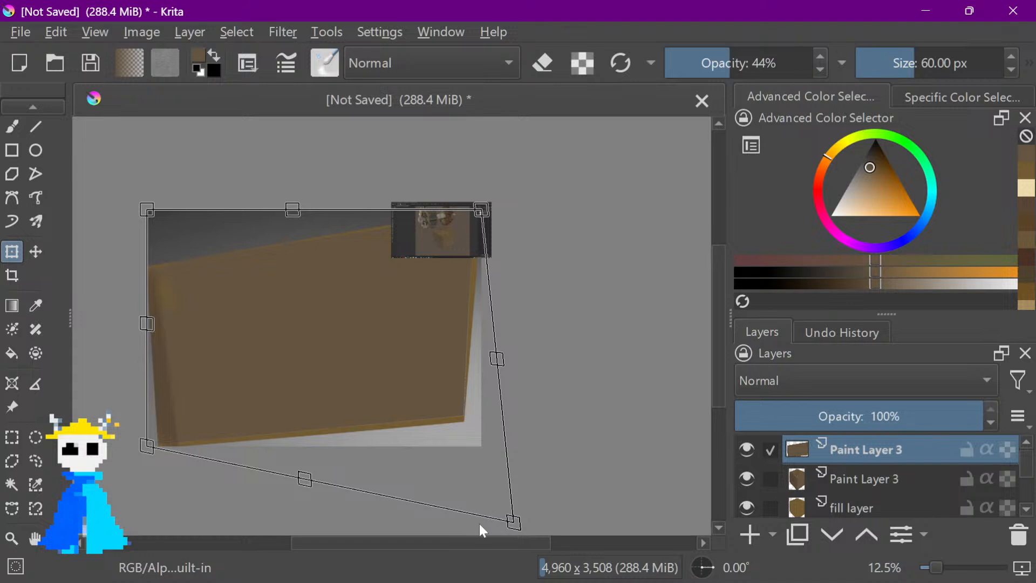
drag(516, 531, 557, 543)
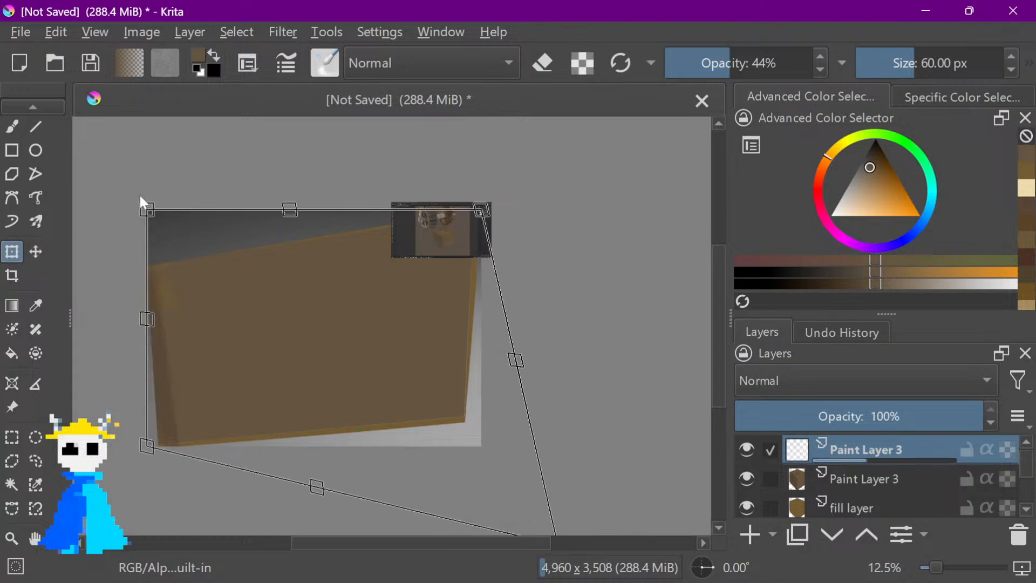
key(Return)
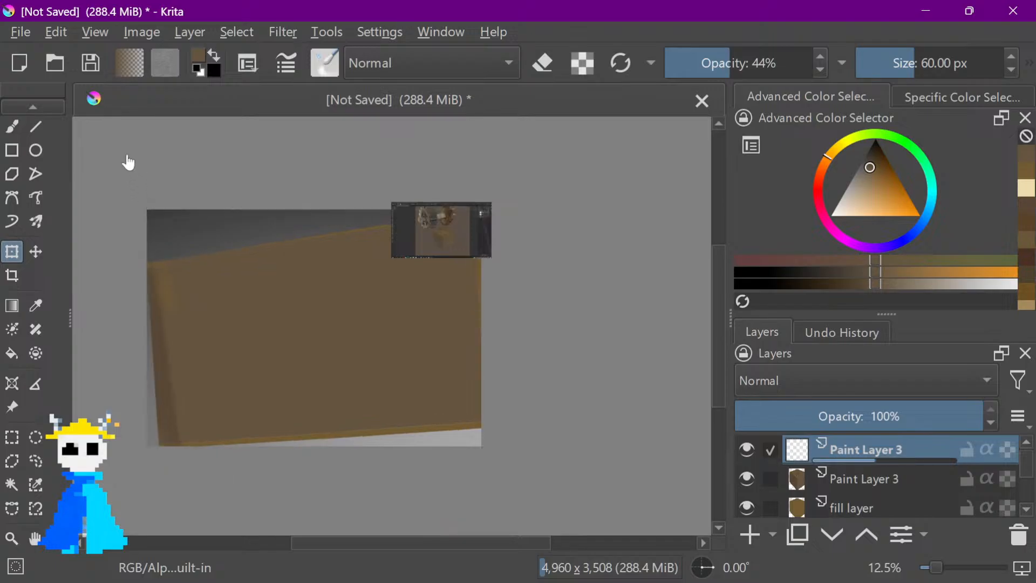
scroll(323, 223, down, 2)
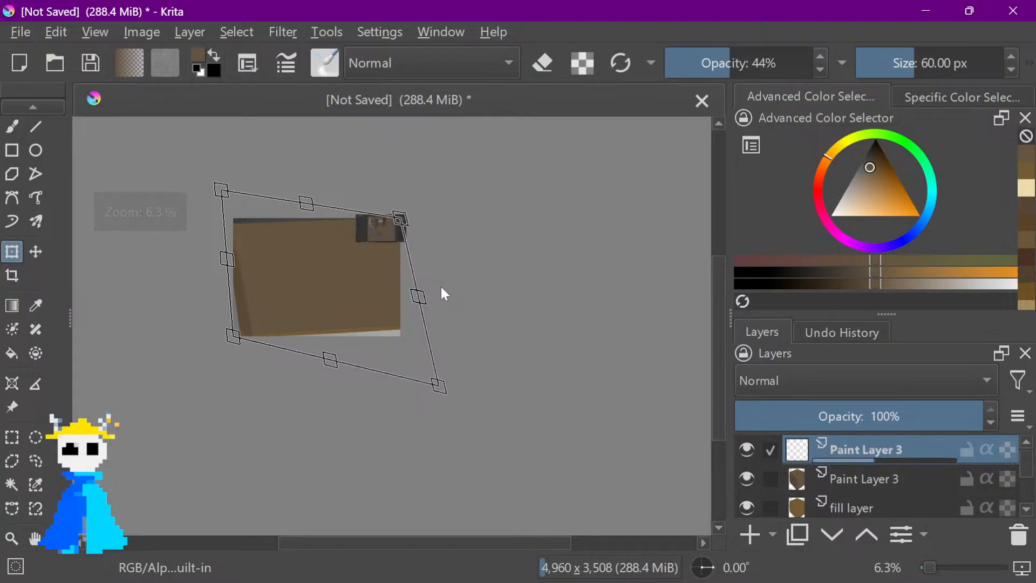
drag(441, 287, 486, 292)
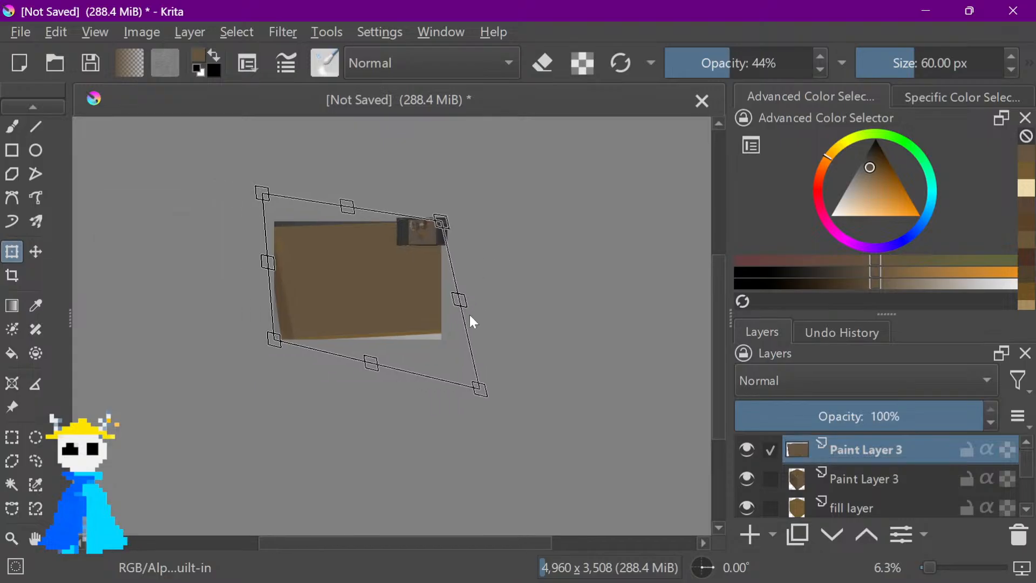
scroll(469, 319, up, 3)
drag(623, 418, 670, 424)
scroll(254, 228, down, 2)
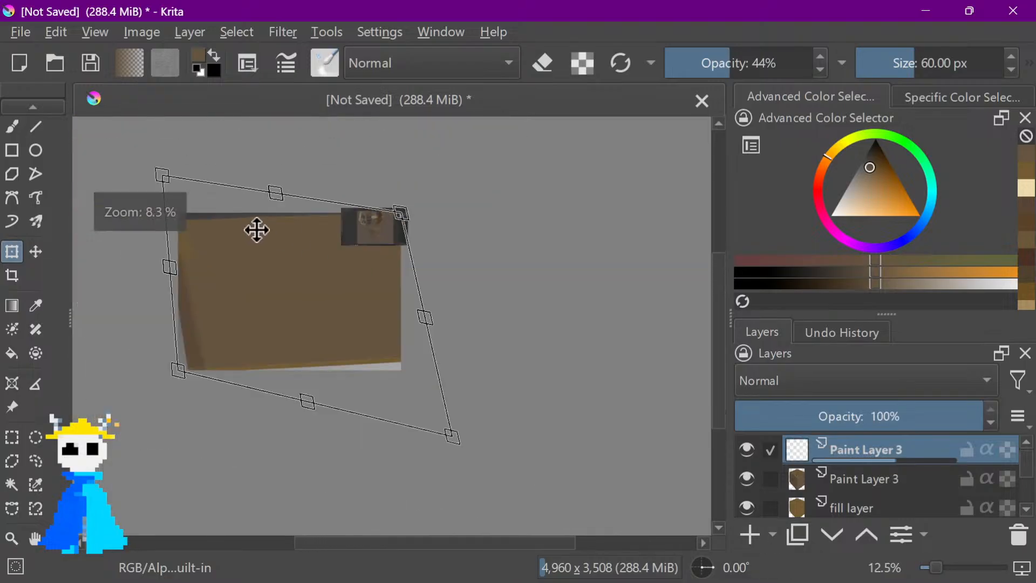
drag(255, 229, 481, 203)
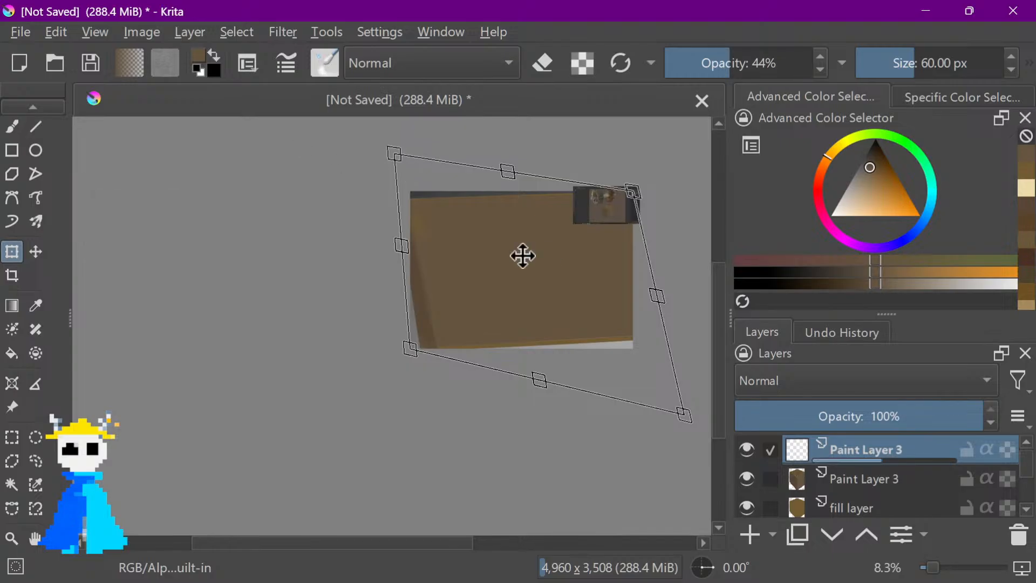
key(Return)
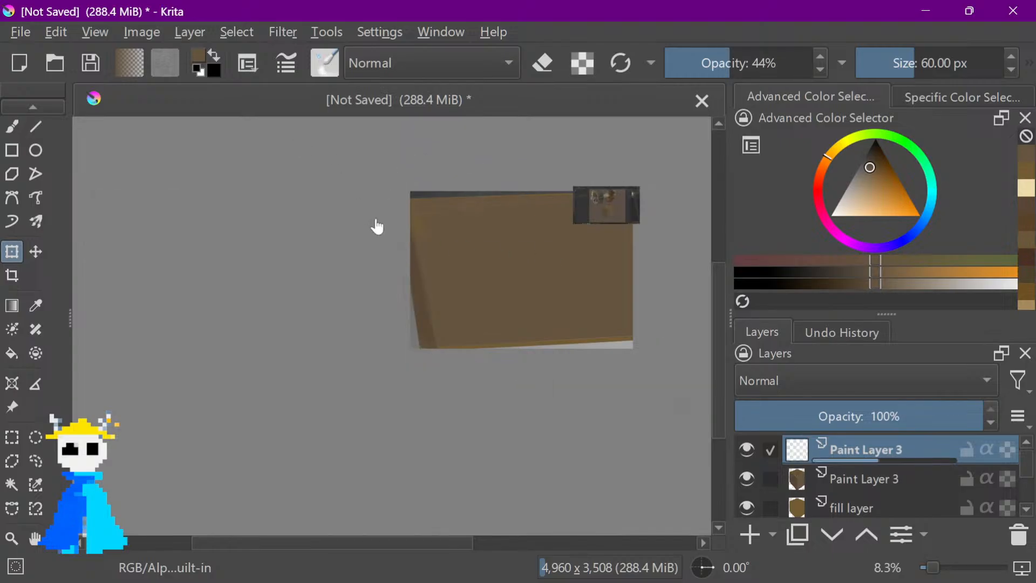
Try another position for the perspective frame's upper corners, and discard the transform of the copied face
click(375, 244)
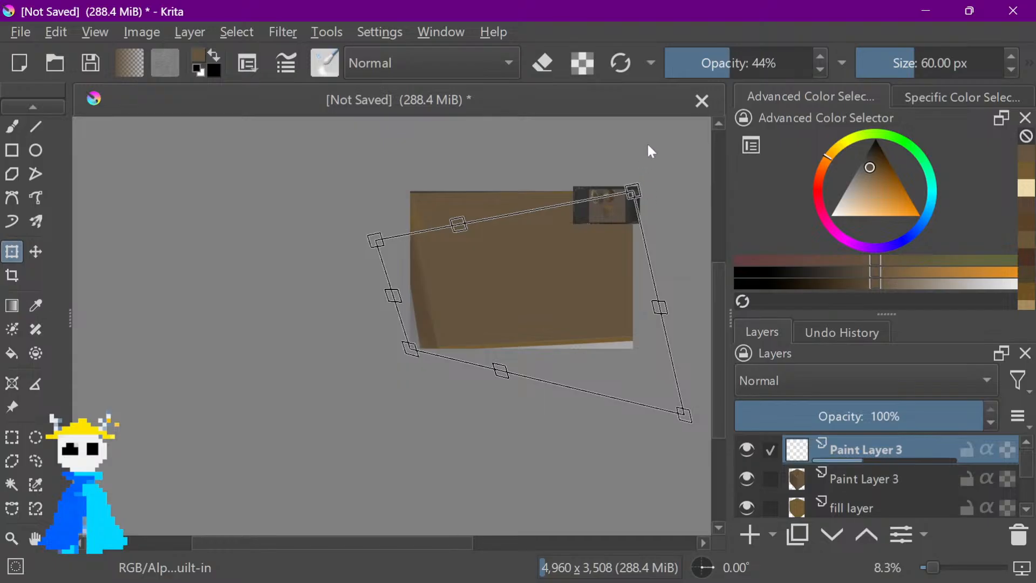
right_click(653, 177)
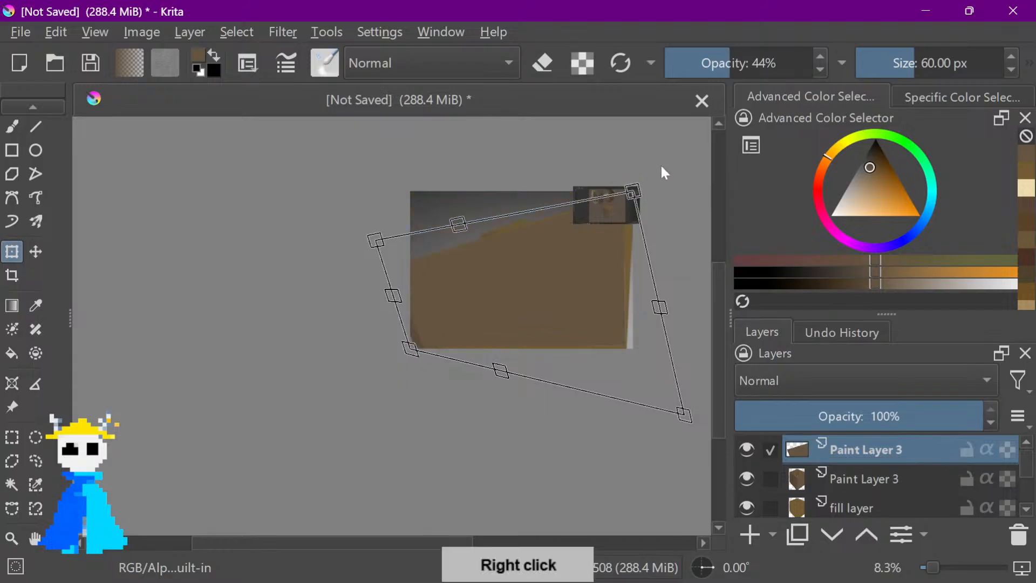
click(685, 154)
key(space)
drag(663, 173, 613, 240)
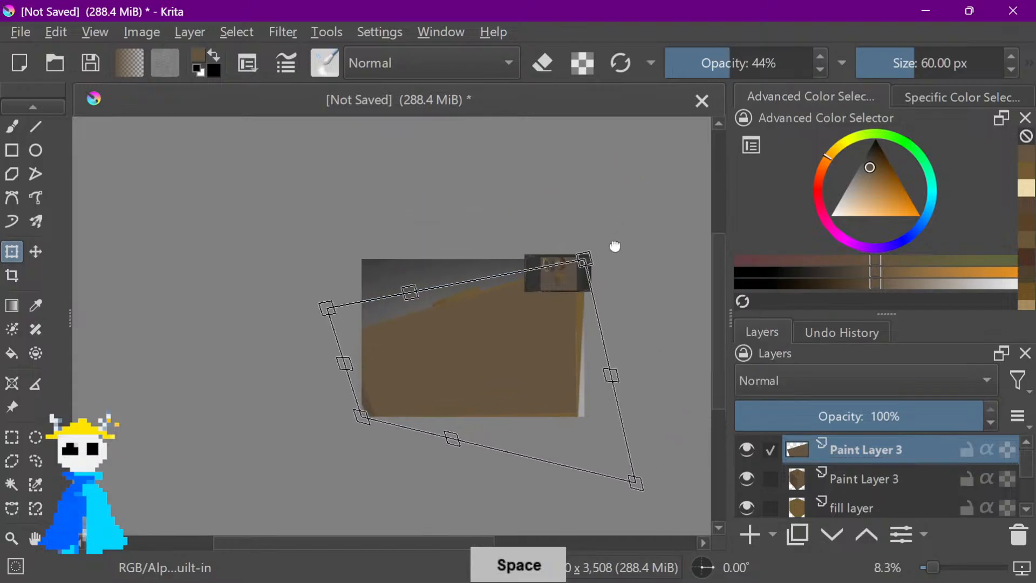
key(Return)
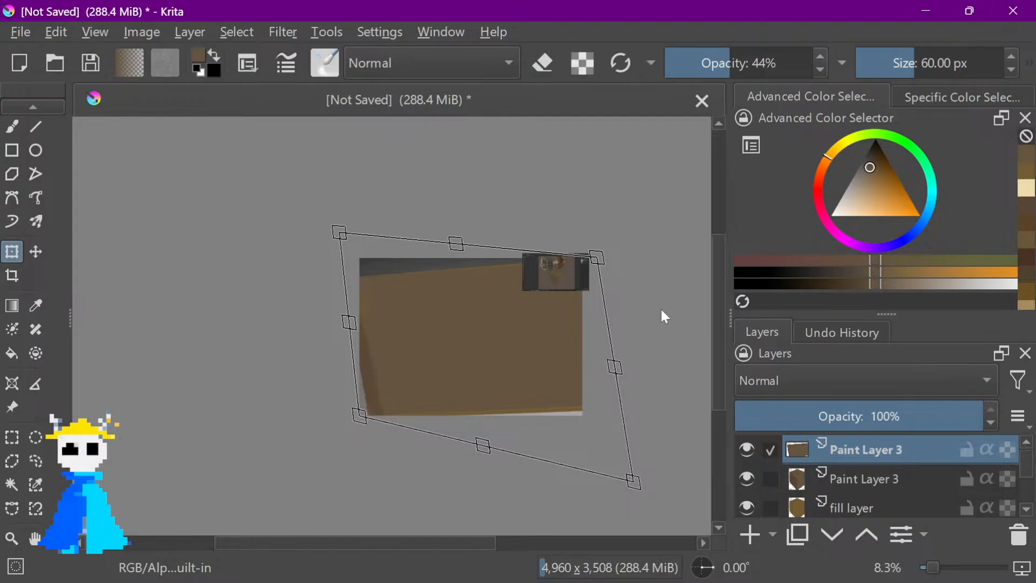
click(950, 452)
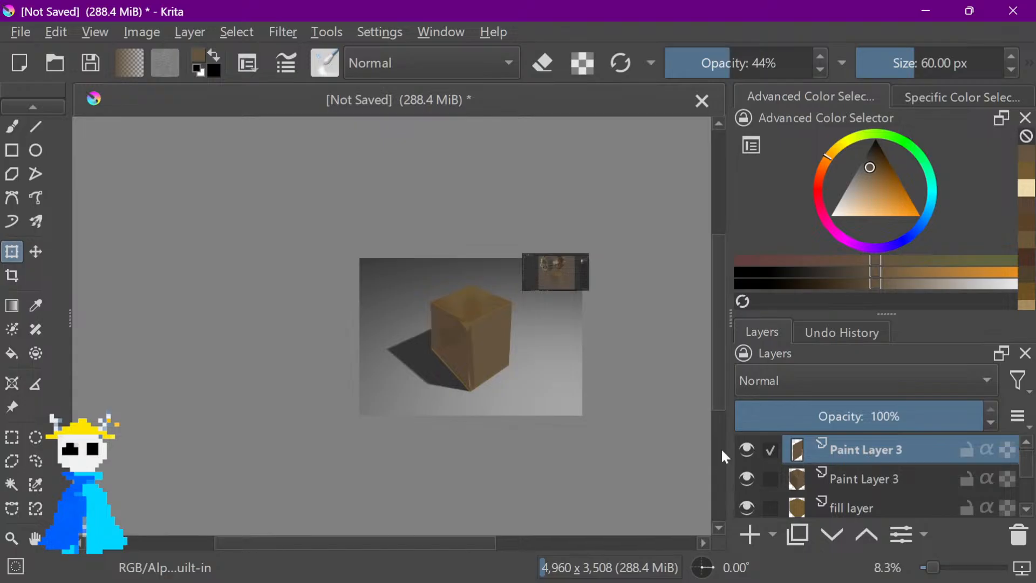
Check the box's painted faces up close and switch to the browser playing the Arcane tutorial video
scroll(570, 354, up, 3)
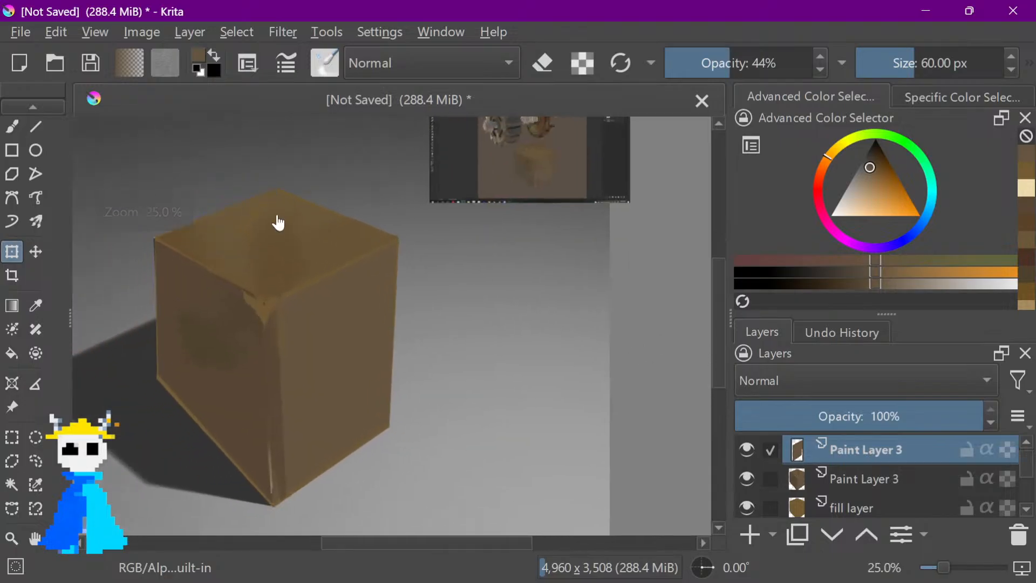
drag(275, 266, 469, 307)
scroll(504, 399, down, 2)
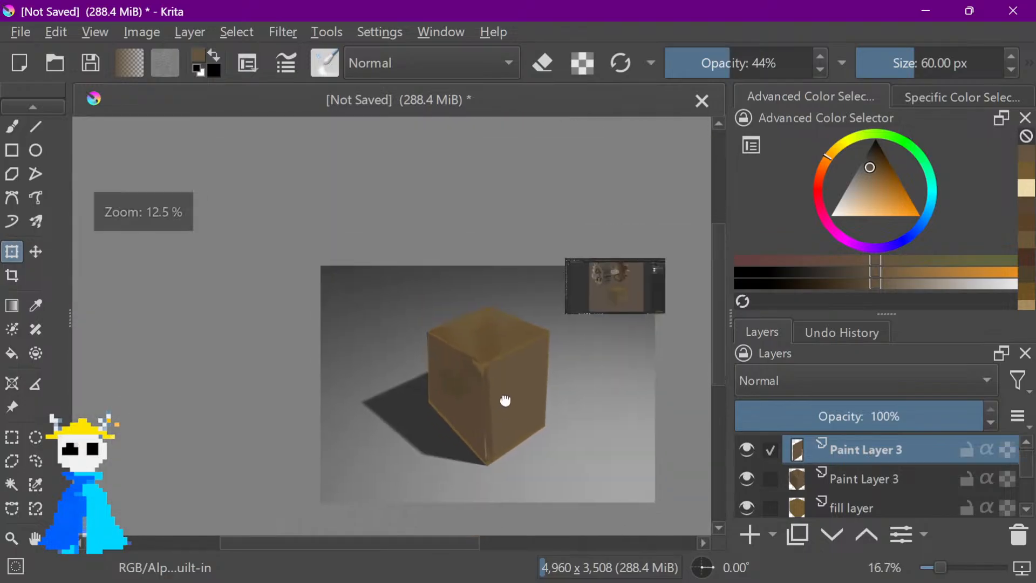
scroll(516, 399, up, 1)
key(super)
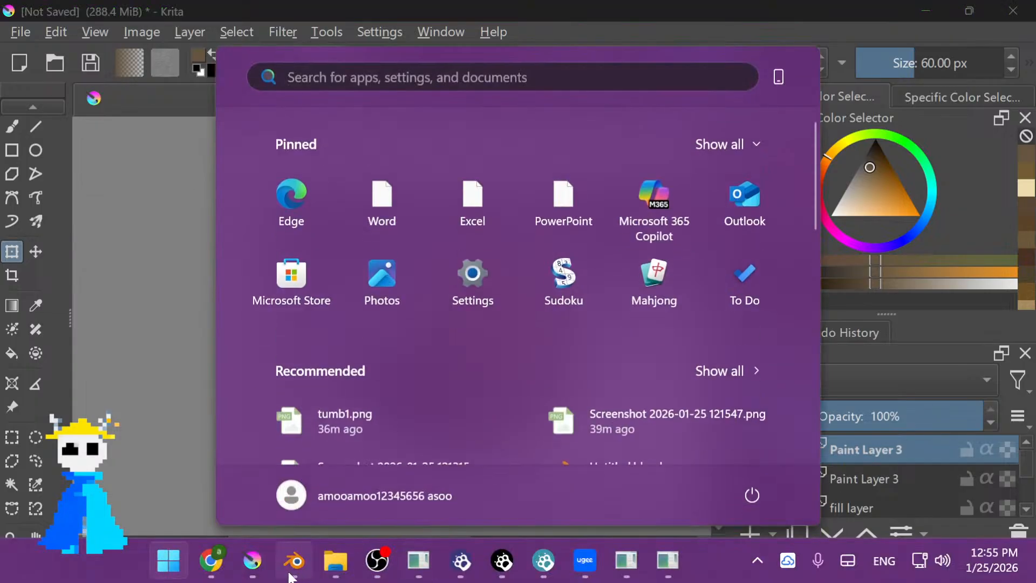
click(202, 559)
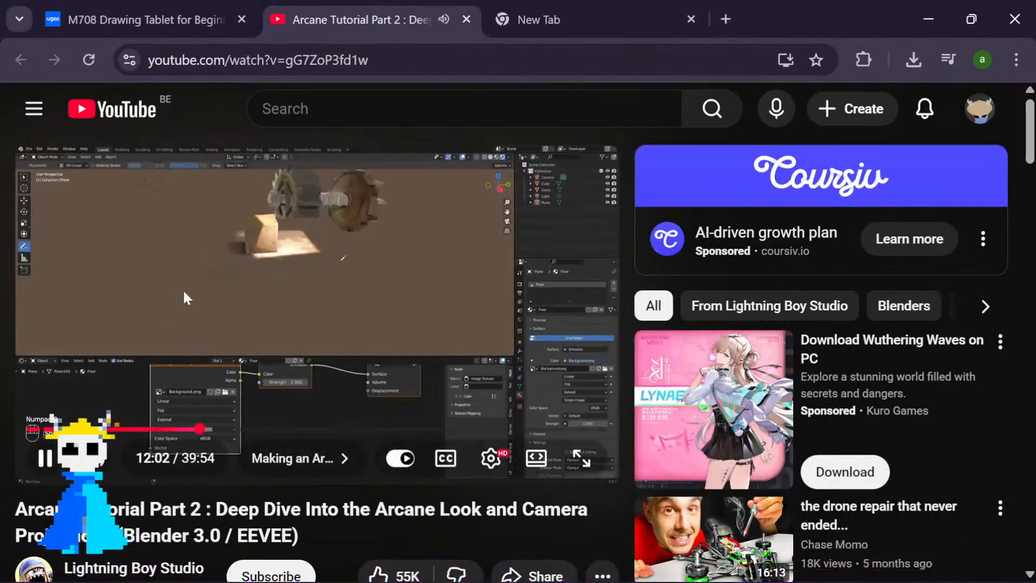
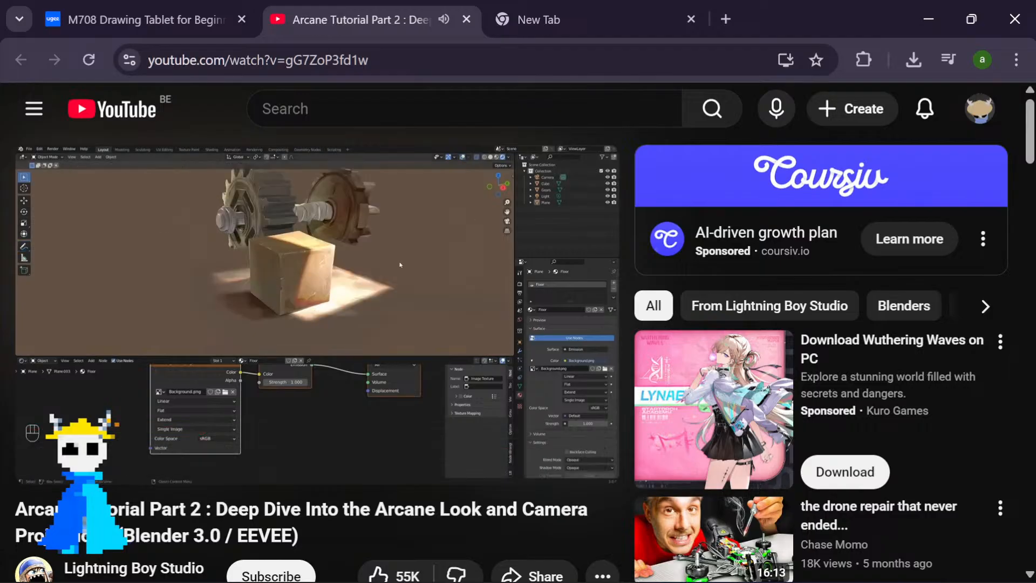
scroll(109, 380, down, 2)
scroll(108, 380, up, 2)
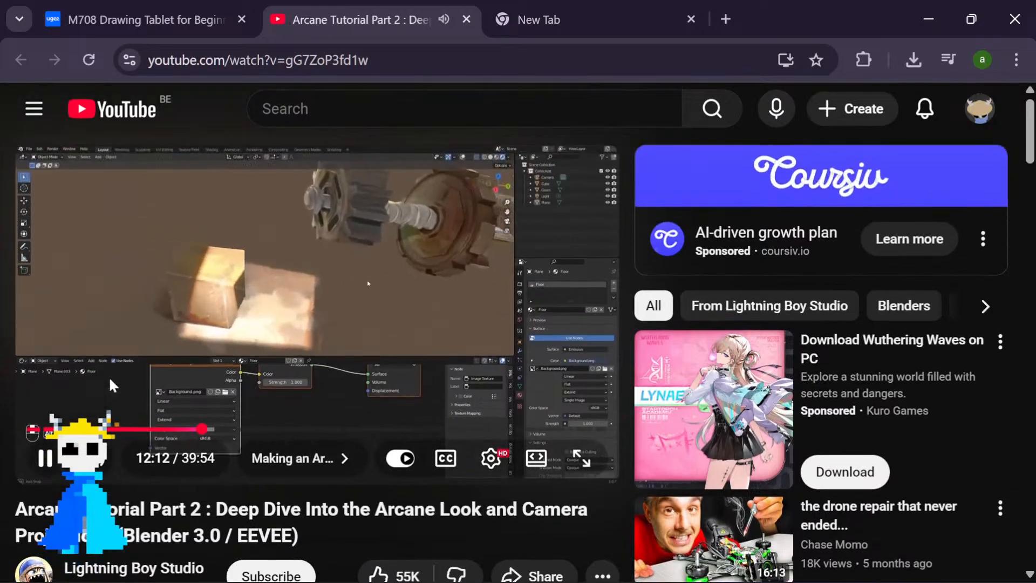
scroll(376, 276, down, 2)
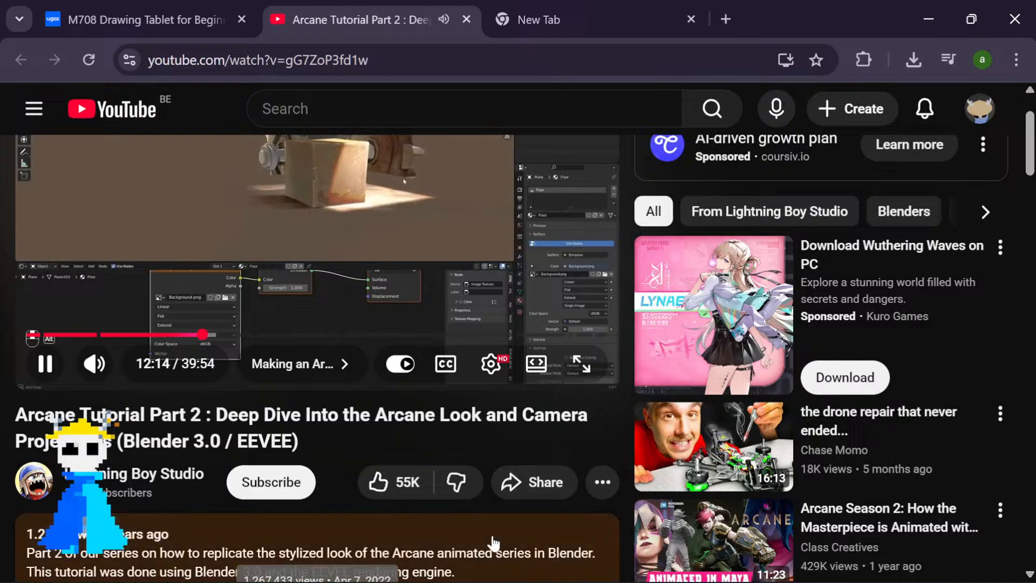
Close Krita and discard the unsaved changes to the box painting
key(super)
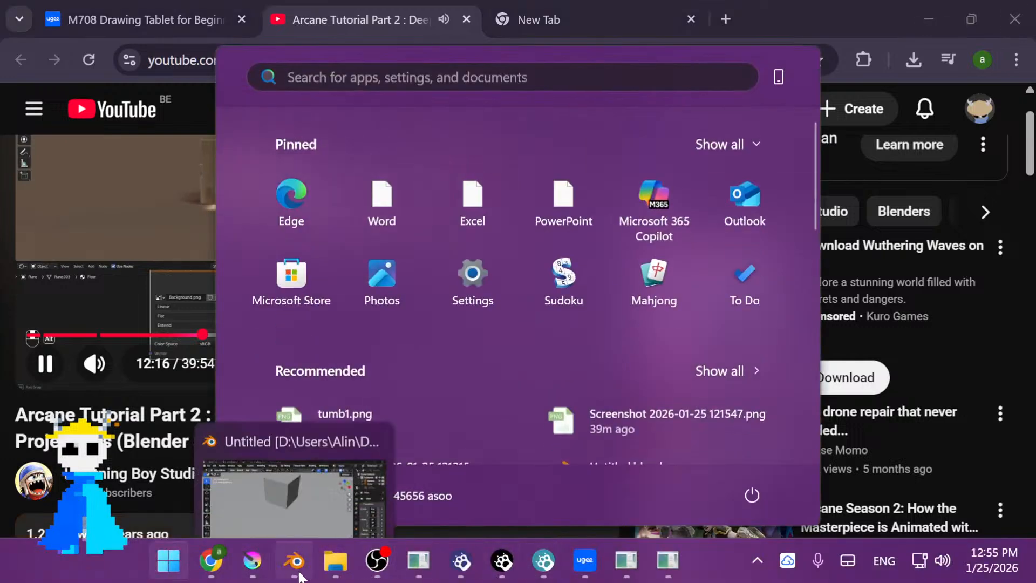
right_click(626, 574)
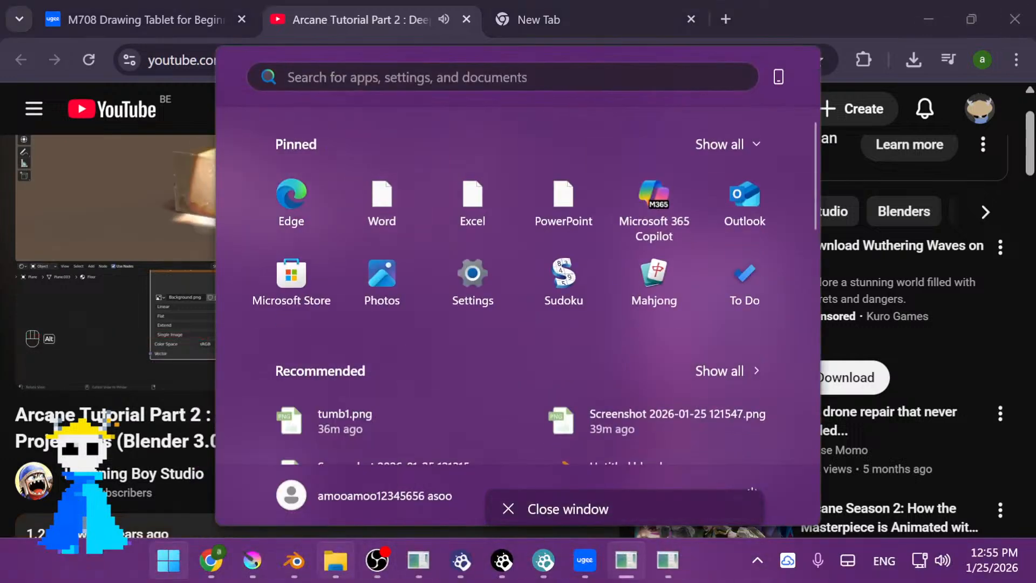
right_click(210, 561)
right_click(253, 561)
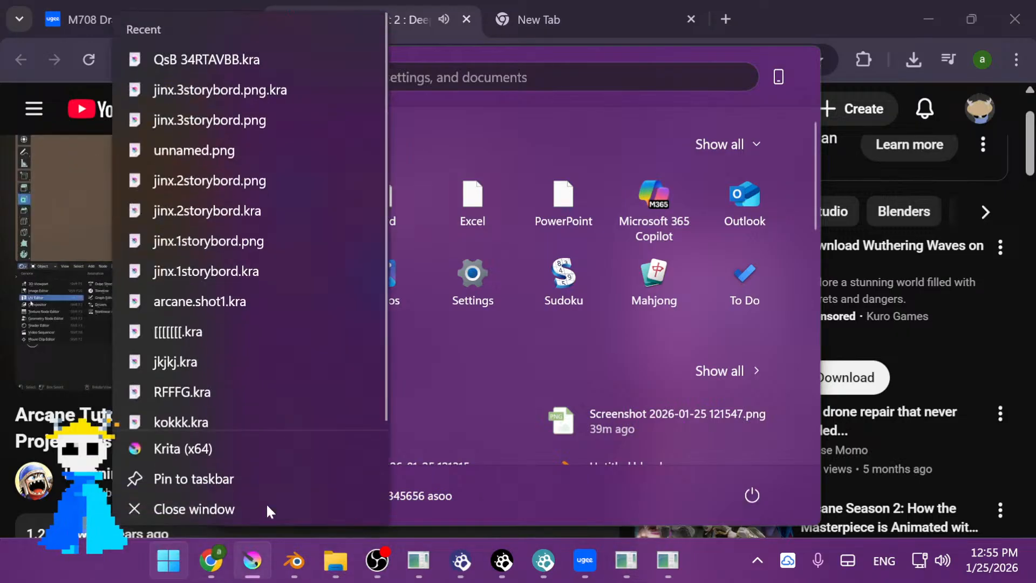
click(271, 509)
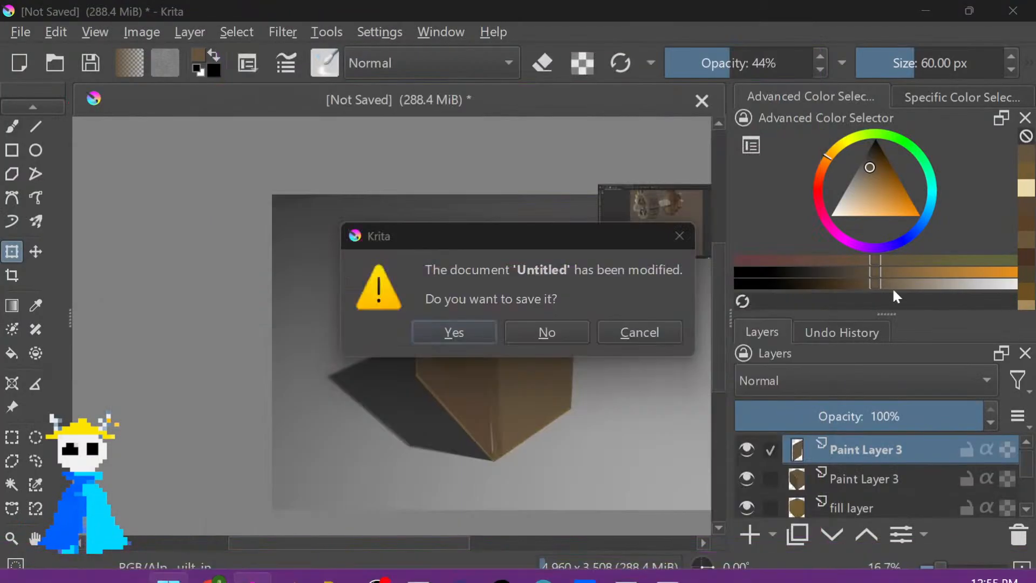
click(546, 332)
Switch to Blender, where the scene with the cube on the plane is open
click(210, 561)
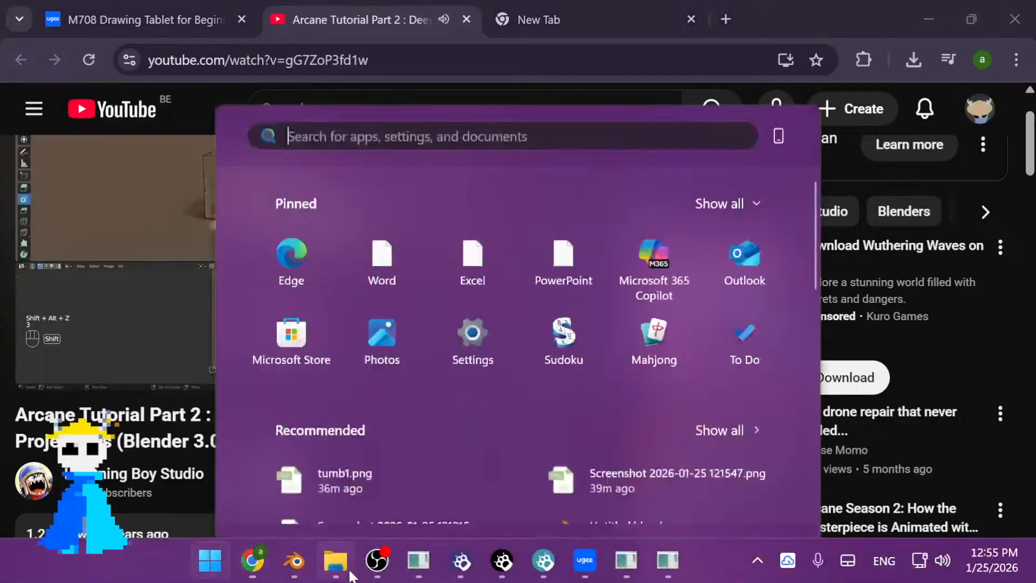
click(293, 562)
scroll(637, 339, down, 2)
drag(571, 275, 559, 211)
drag(558, 211, 562, 276)
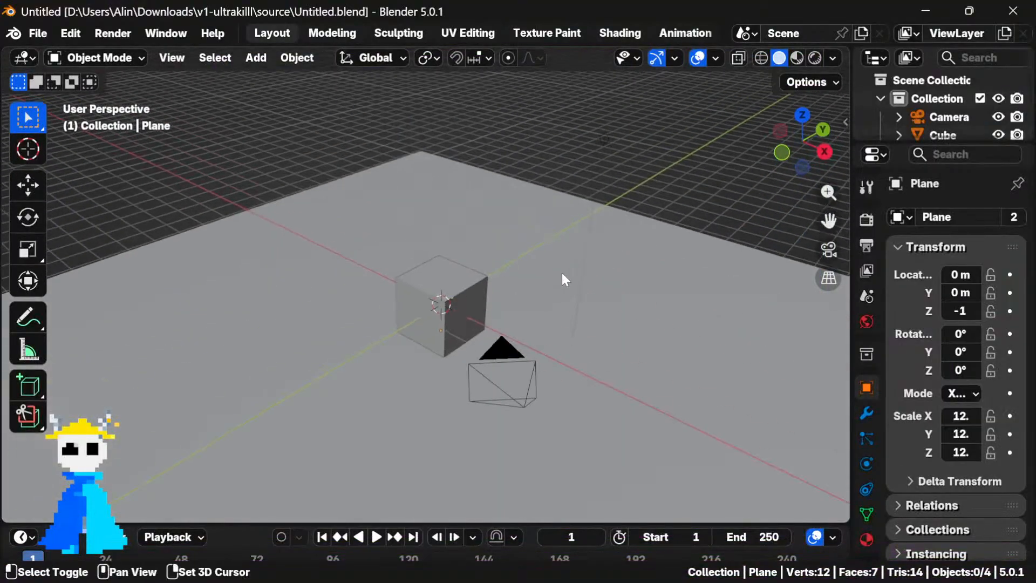
Try the wireframe display on the cube and plane, clear the selection, and return to solid shading
drag(419, 149, 434, 280)
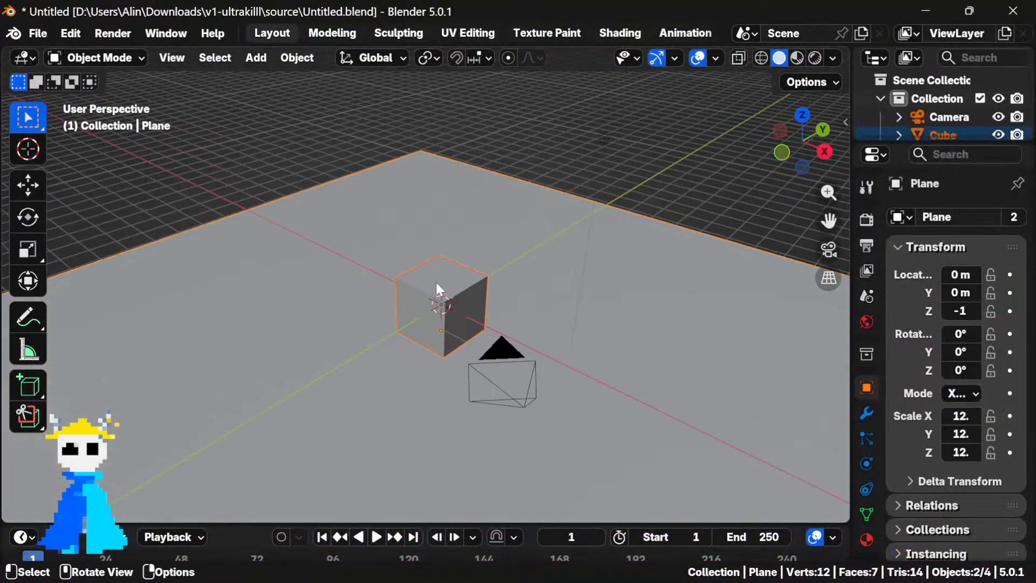
key(shift+z)
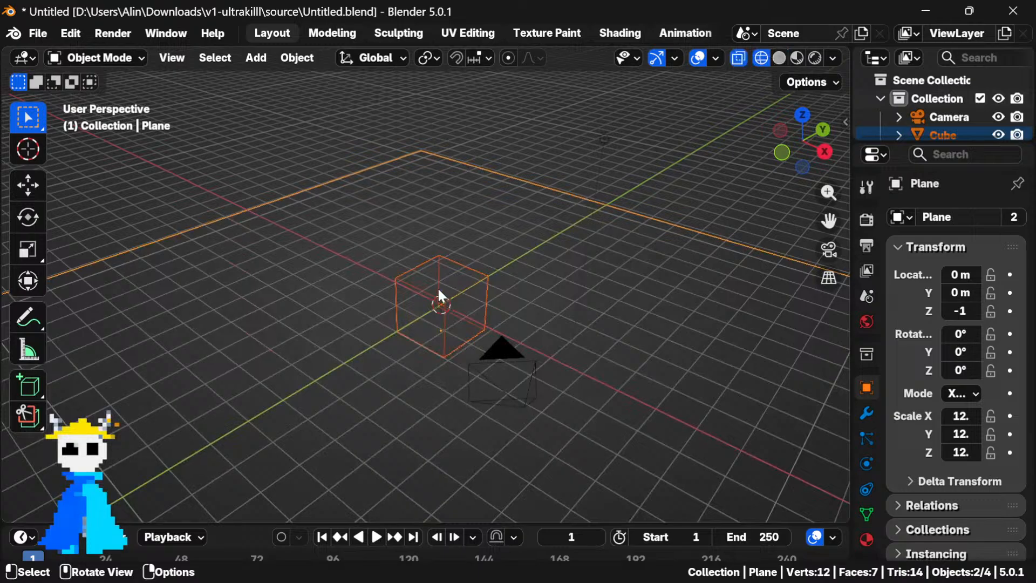
key(alt+a)
click(436, 289)
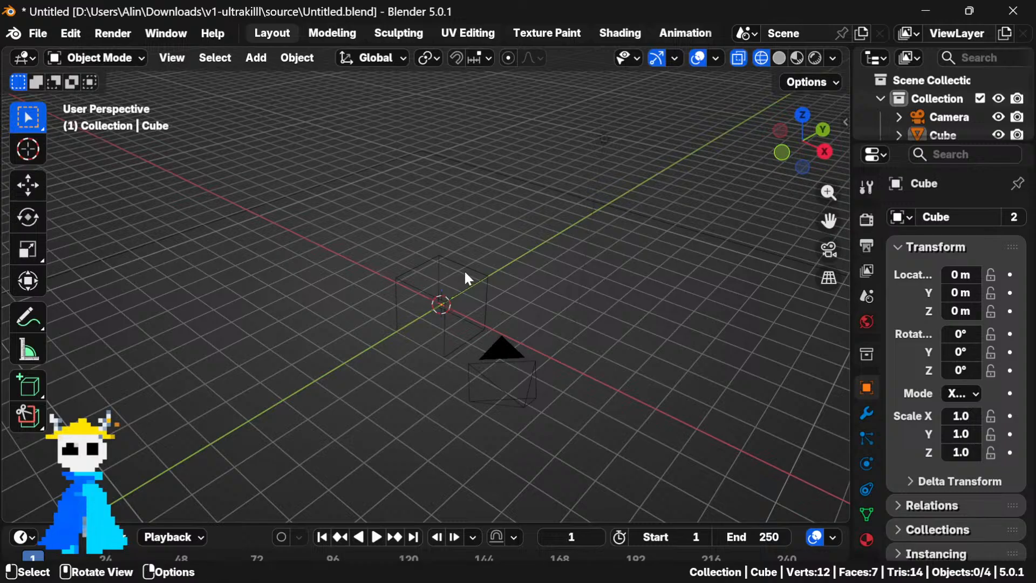
key(z)
click(539, 279)
Switch the viewport to Material Preview and join the cube with the ground plane into one object
click(462, 289)
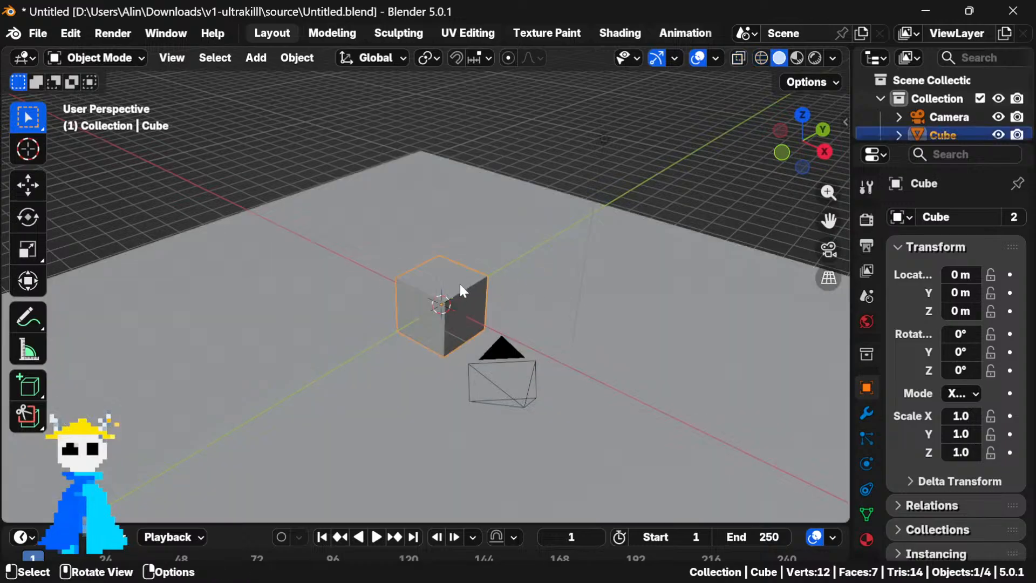
key(z)
click(467, 471)
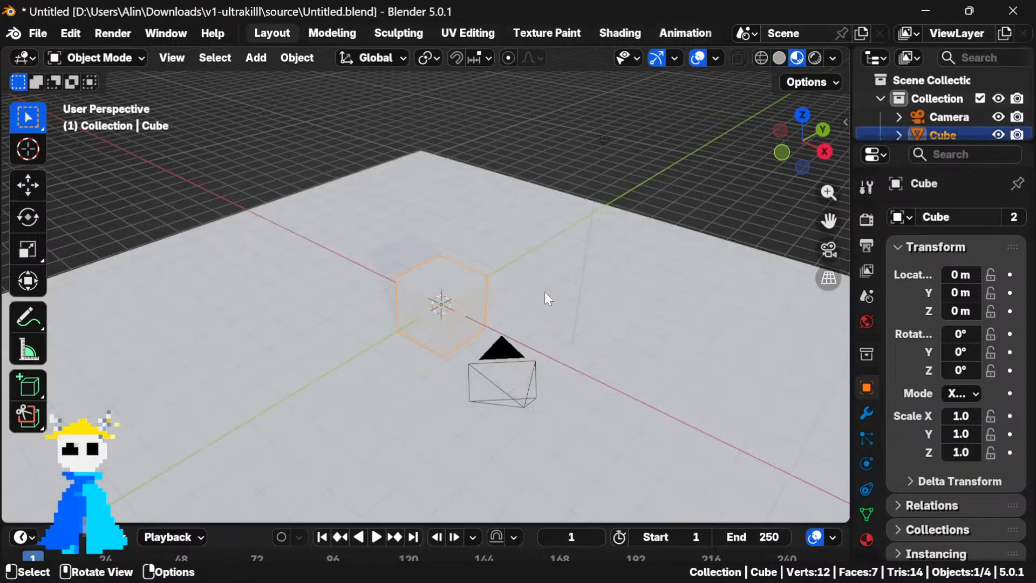
shift+click(668, 331)
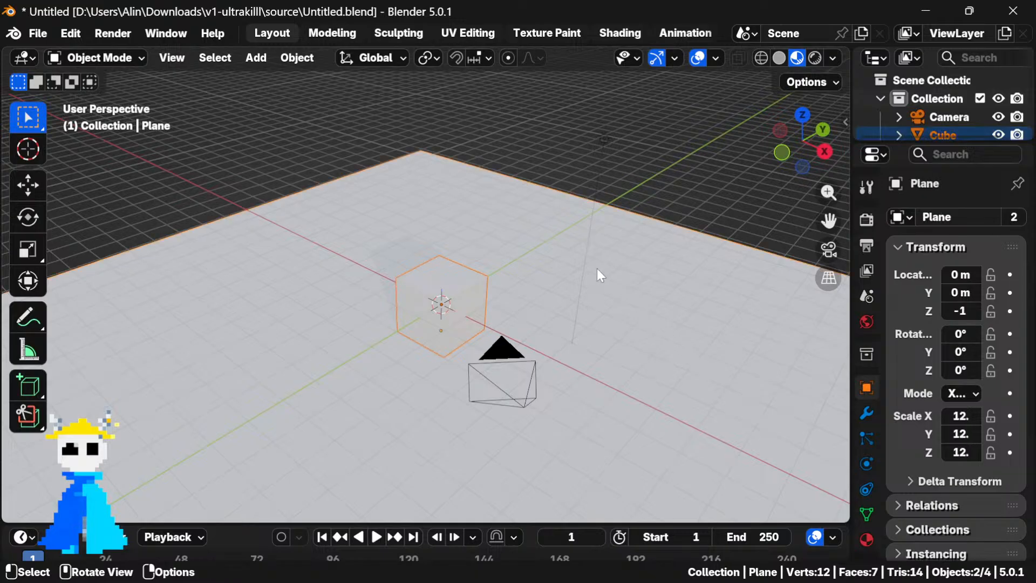
scroll(429, 293, down, 1)
drag(427, 292, 495, 290)
key(Delete)
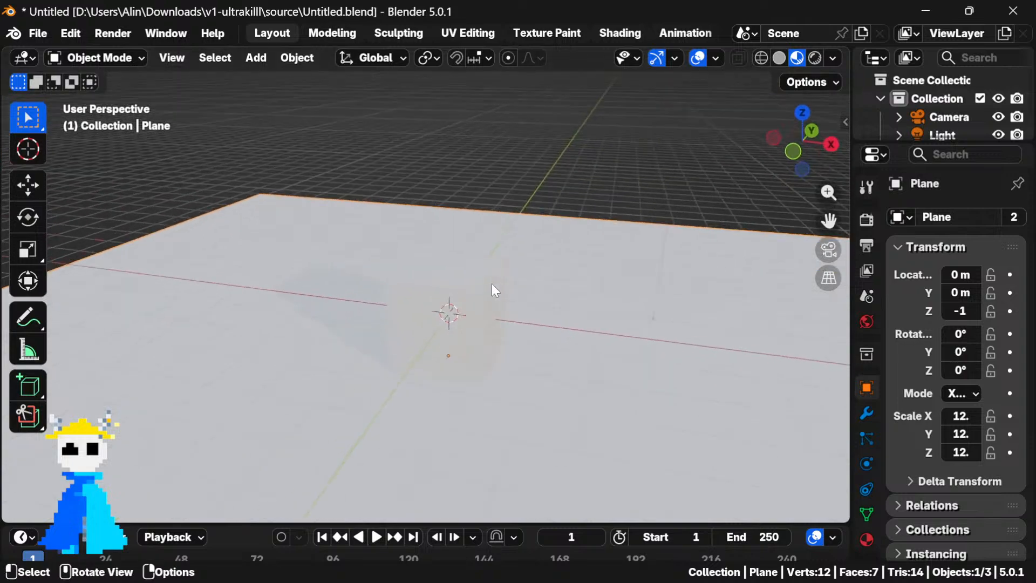
In Edit Mode, select all linked faces of the cube and bevel its edges slightly
key(Tab)
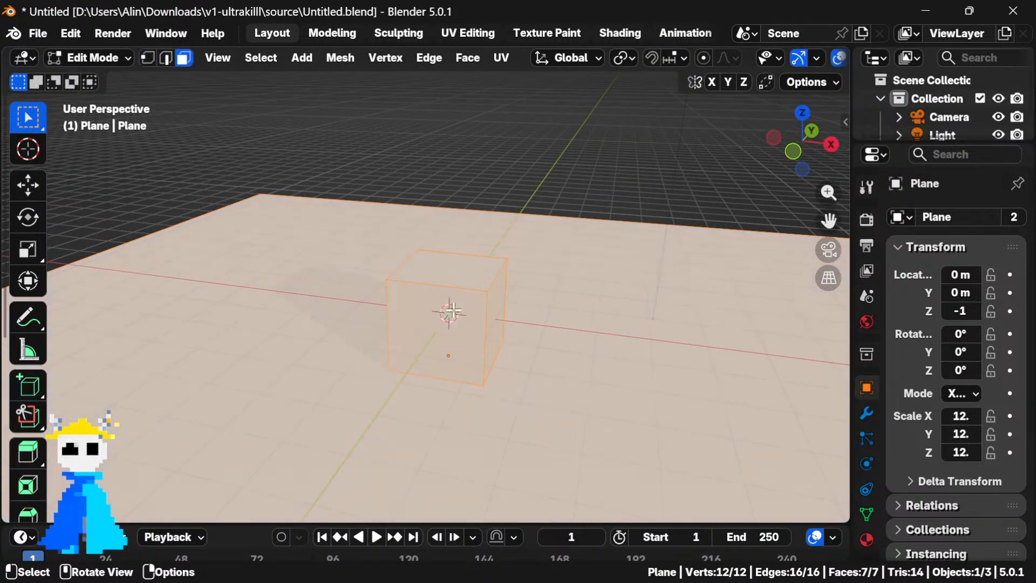
click(452, 311)
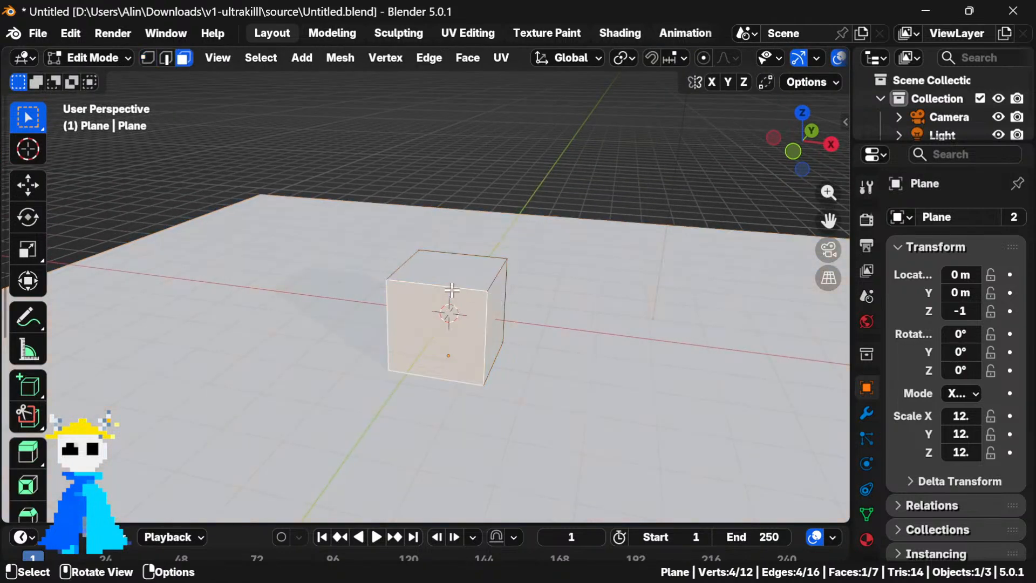
key(shift+k)
key(Escape)
key(ctrl+l)
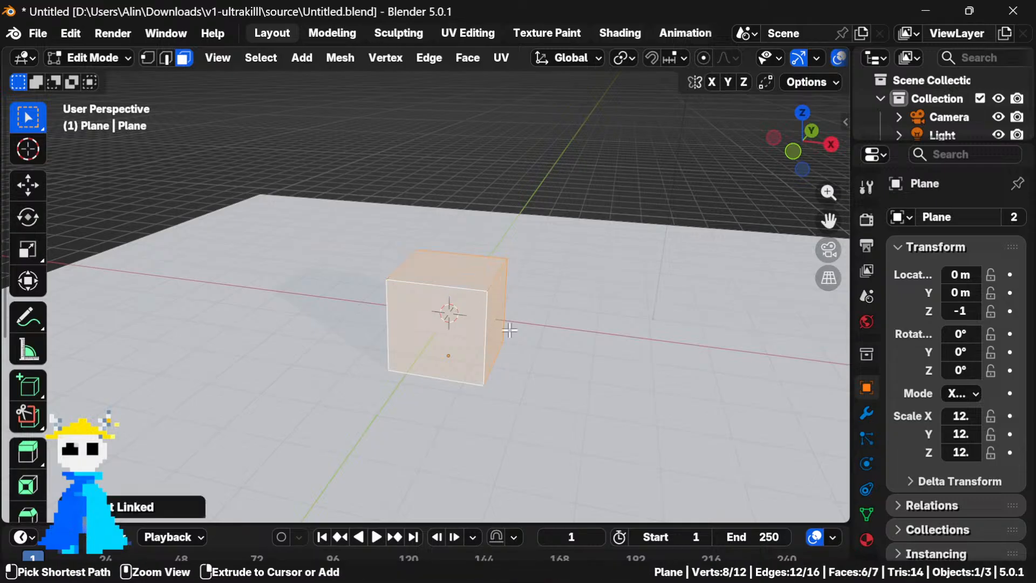
key(ctrl+b)
click(549, 355)
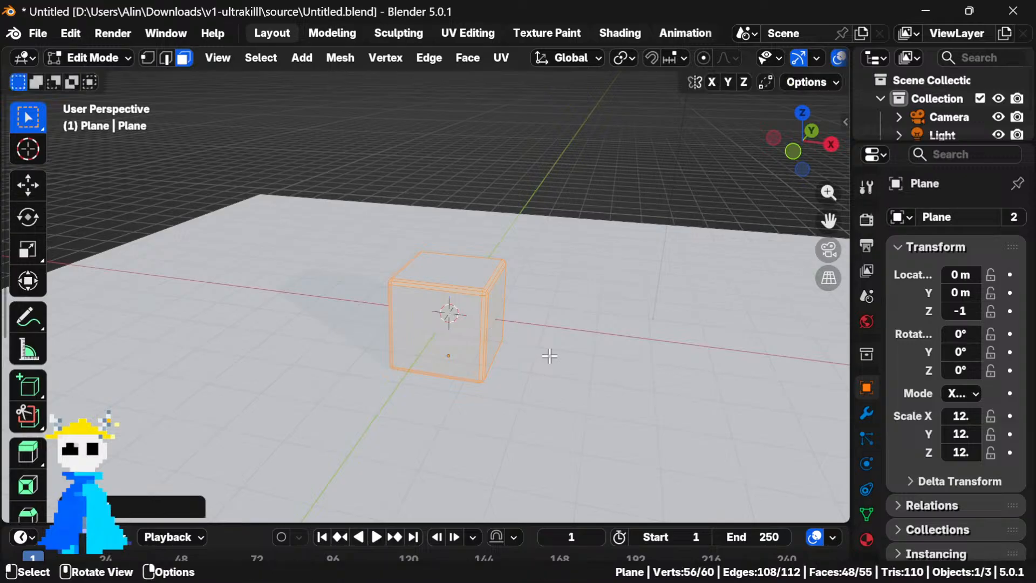
Add three loop cuts through the middle of the bevelled cube, one in each direction
key(Tab)
key(Tab)
key(ctrl+r)
click(439, 304)
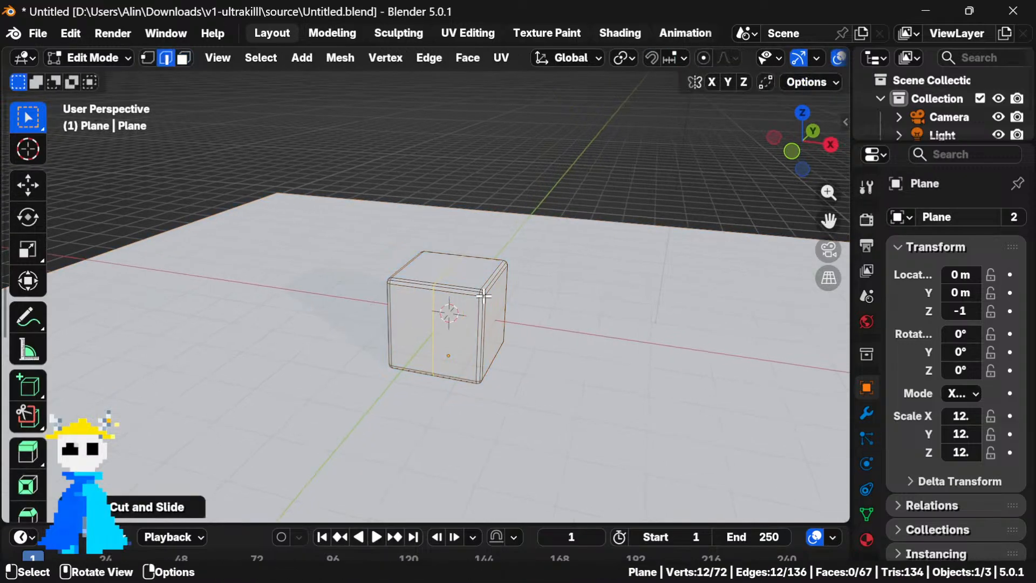
key(ctrl+r)
double_click(494, 292)
key(ctrl+r)
click(492, 332)
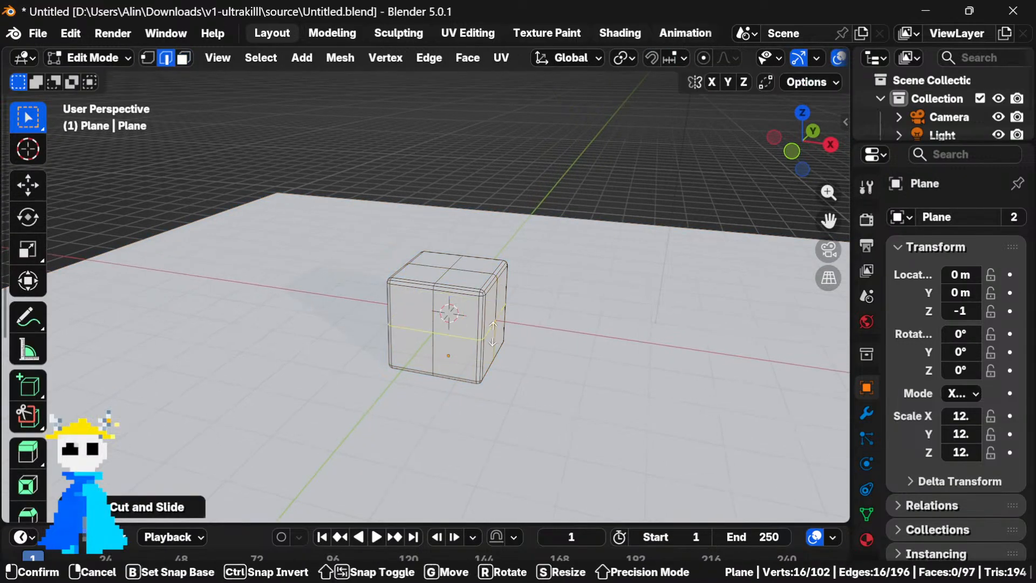
click(494, 333)
Select the ground plane's face and subdivide it once
drag(513, 333, 342, 325)
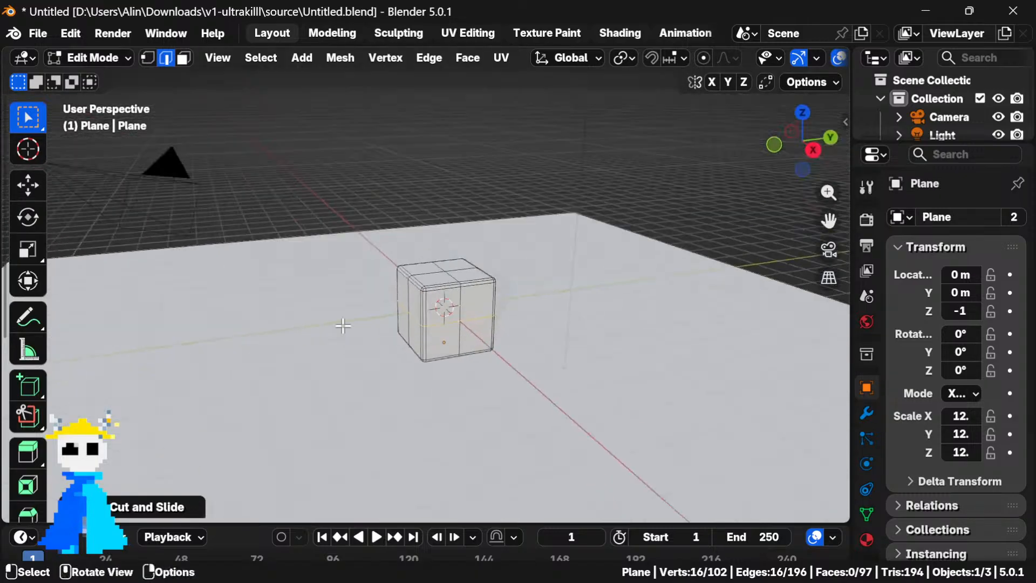
drag(555, 340, 408, 357)
scroll(514, 392, down, 2)
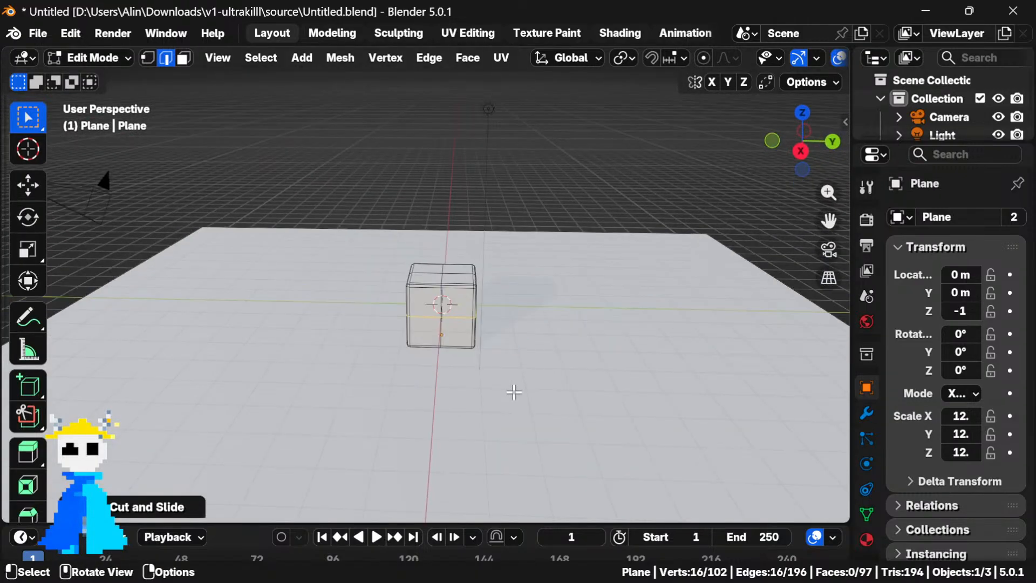
click(568, 374)
scroll(568, 374, down, 1)
click(568, 374)
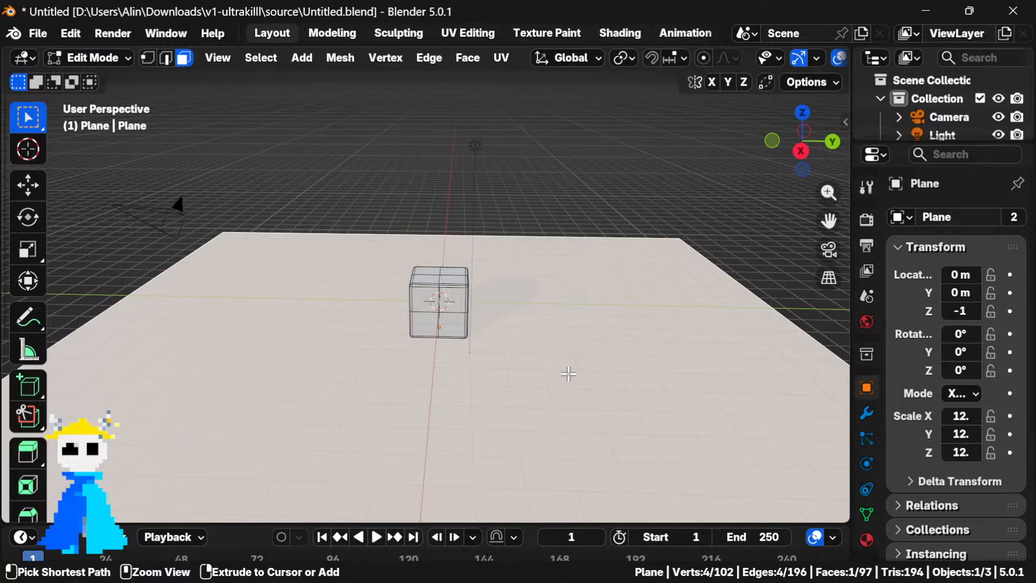
right_click(568, 374)
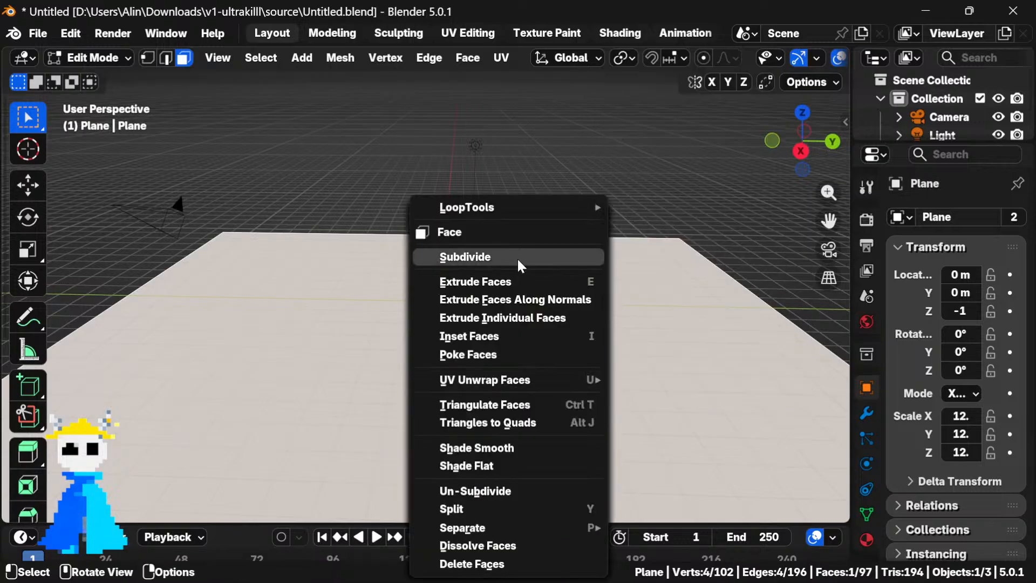
click(518, 259)
key(ctrl+r)
right_click(590, 341)
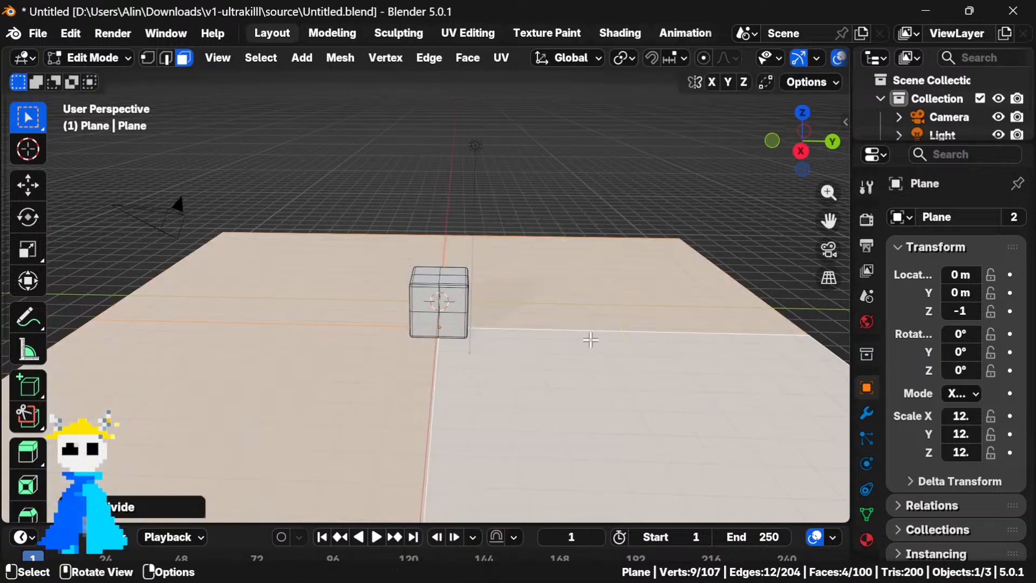
Repeat the subdivision of the ground plane four times, and undo the last repetition
key(shift+r)
key(shift+r)
key(shift+r)
key(shift+r)
scroll(587, 340, down, 1)
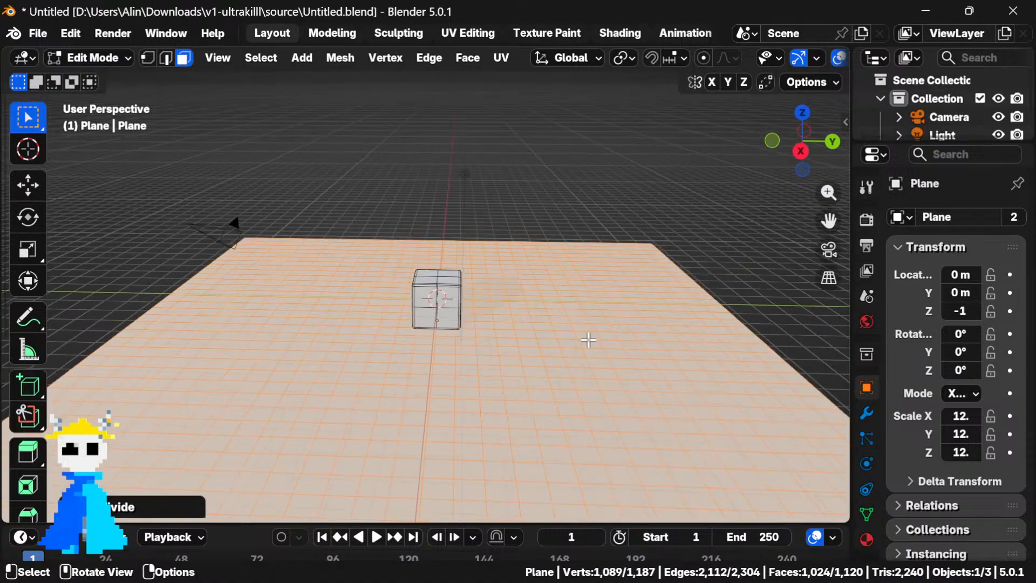
key(ctrl+z)
In edge mode, select edge loops along the cube's bevelled upper and vertical edges, and undo the last loop selection
drag(588, 341, 647, 337)
scroll(621, 332, up, 5)
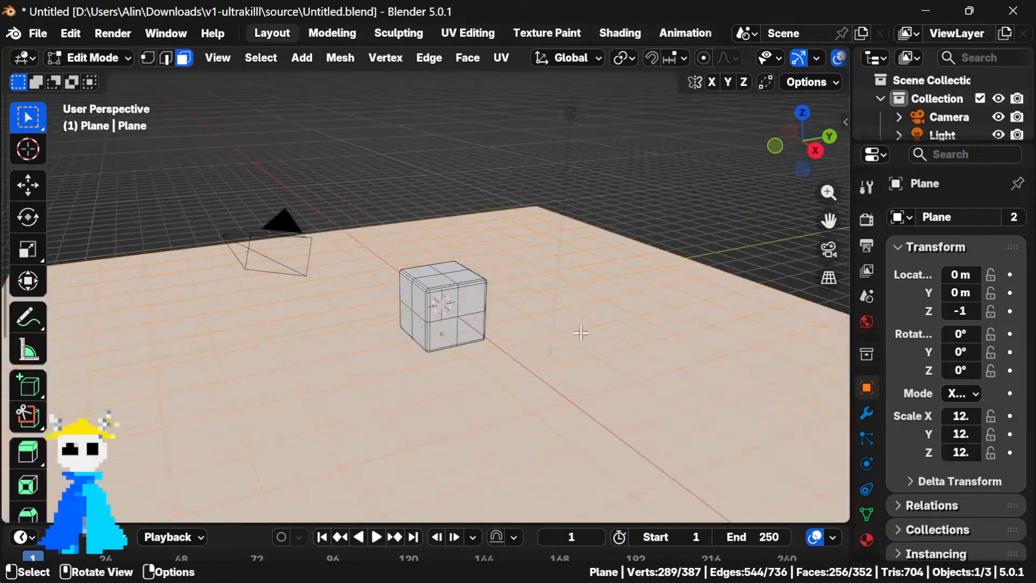
click(561, 293)
mouse_move(472, 302)
mouse_down()
mouse_move(497, 306)
mouse_move(458, 315)
mouse_move(468, 319)
mouse_up()
scroll(470, 310, up, 1)
key(2)
scroll(477, 319, up, 3)
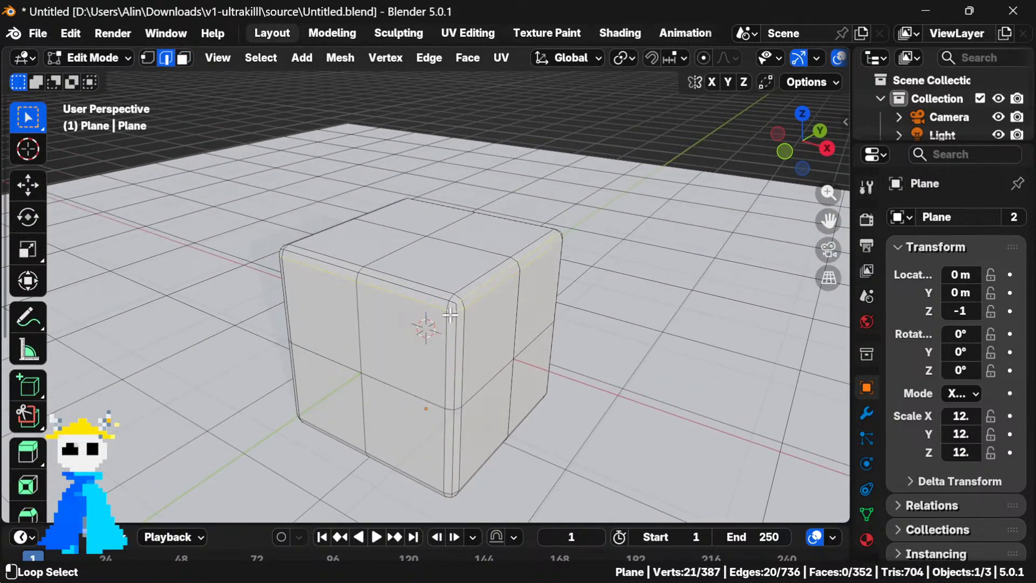
key(ctrl+z)
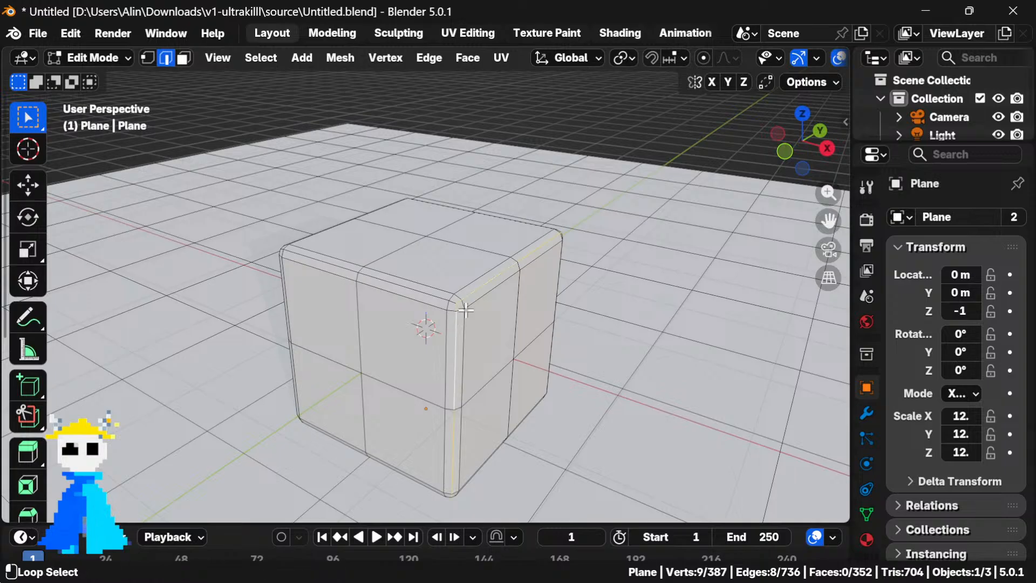
Extend the selection with further edge loops along the cube's bevelled vertical and bottom edges
drag(465, 310, 378, 286)
drag(377, 287, 530, 308)
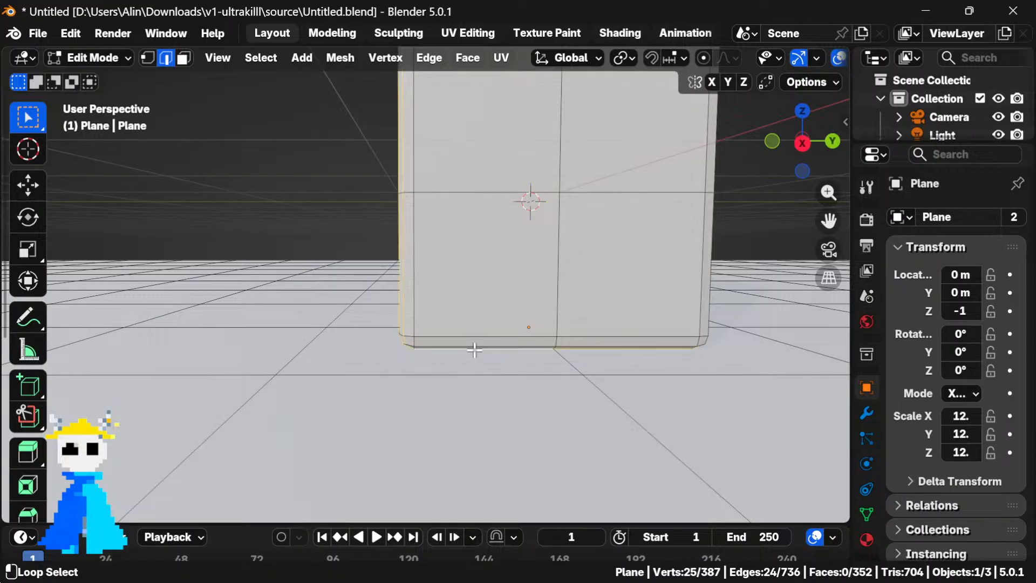
alt+shift+click(538, 346)
drag(539, 347, 666, 372)
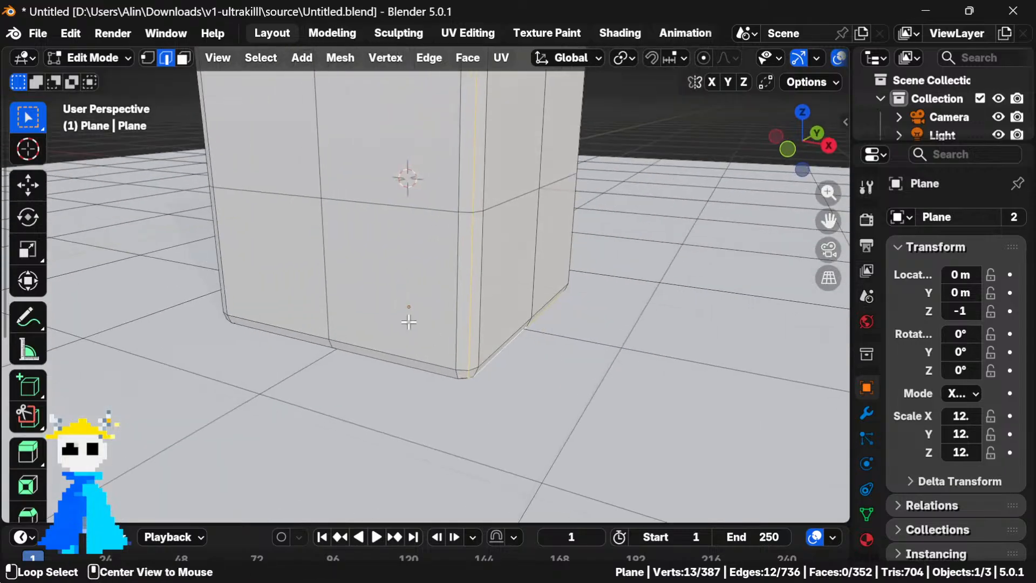
alt+shift+click(455, 306)
scroll(455, 307, down, 3)
drag(455, 306, 363, 220)
drag(405, 299, 407, 266)
scroll(407, 266, down, 2)
key(super)
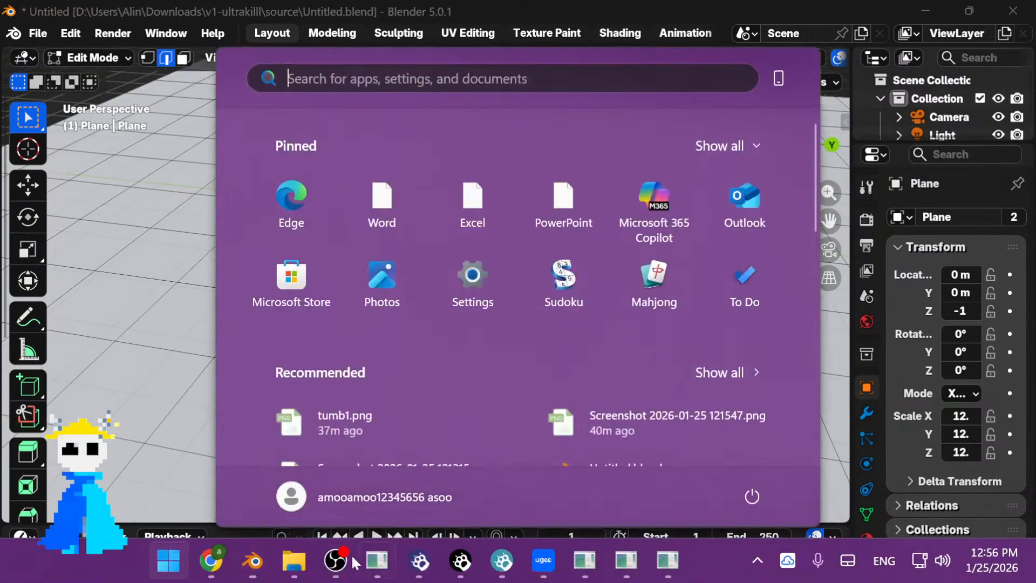
click(276, 572)
key(super)
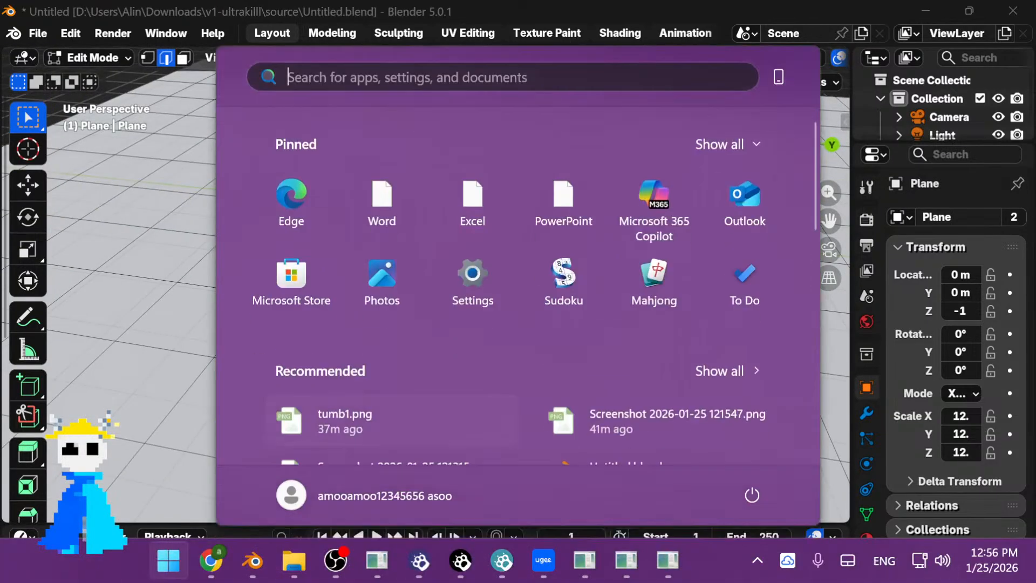
Switch to OBS, toggle the mute of Audio Input Capture, and return to Blender
click(327, 573)
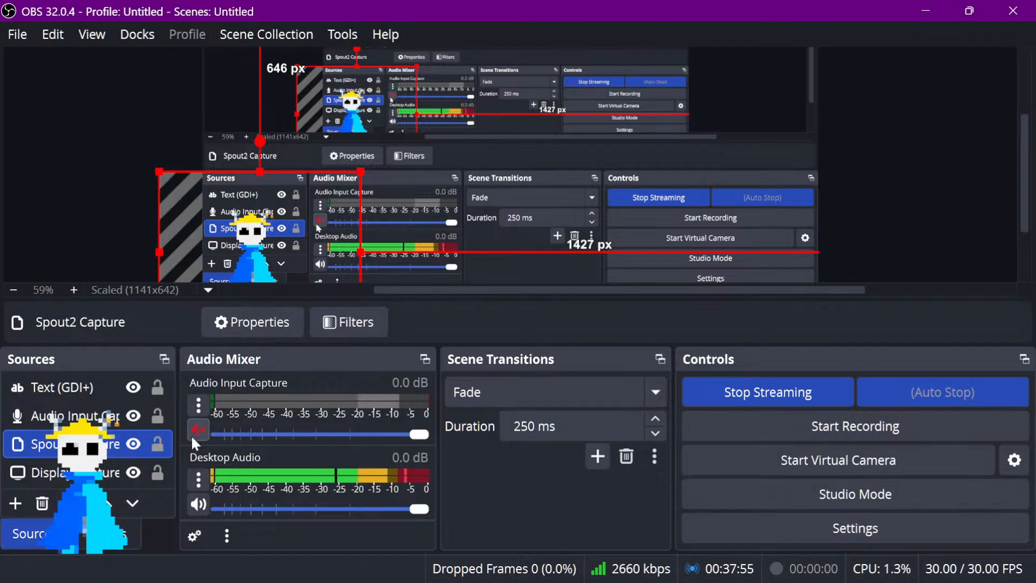
key(alt+Tab)
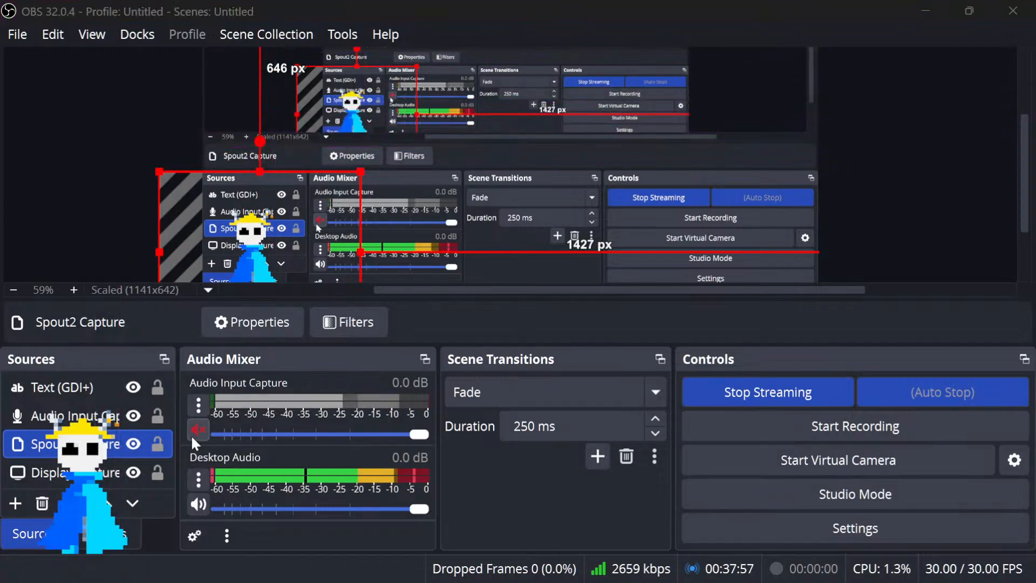
click(195, 432)
key(super)
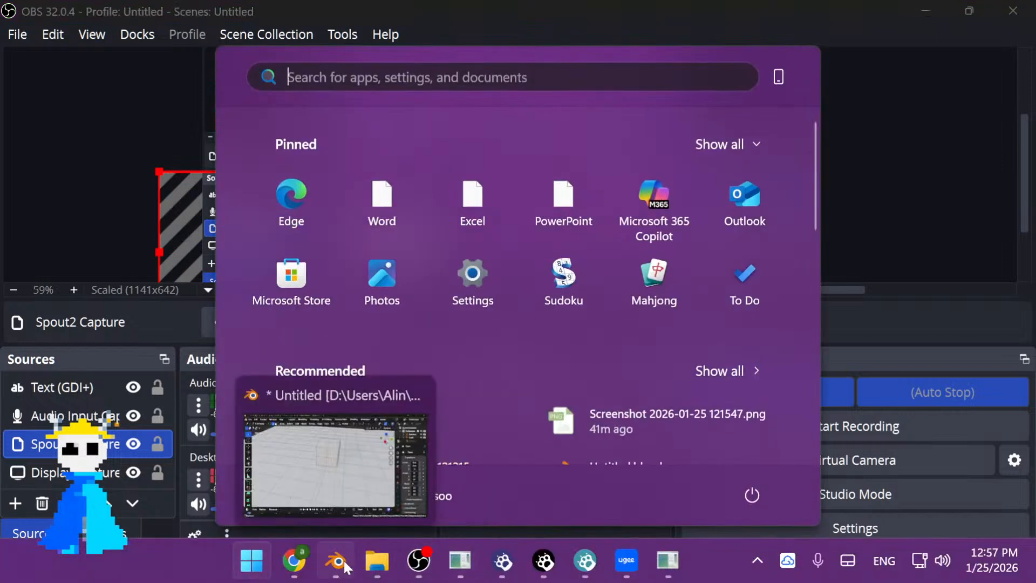
click(300, 573)
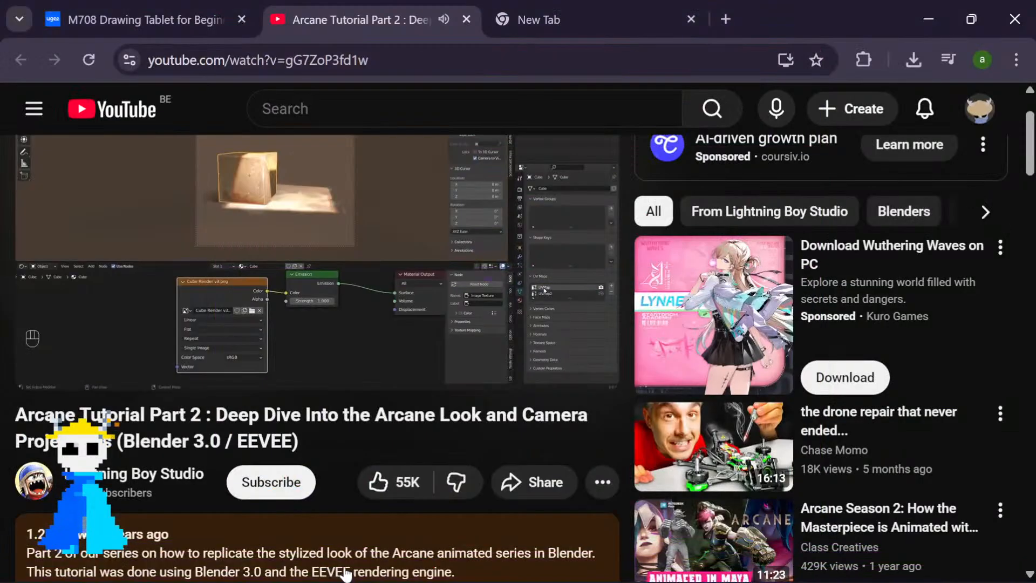
key(super)
click(343, 572)
In edge mode, mark a seam along one edge loop running over the cube's top edge and down its vertical bevel
drag(402, 377, 469, 356)
drag(561, 252, 380, 208)
key(3)
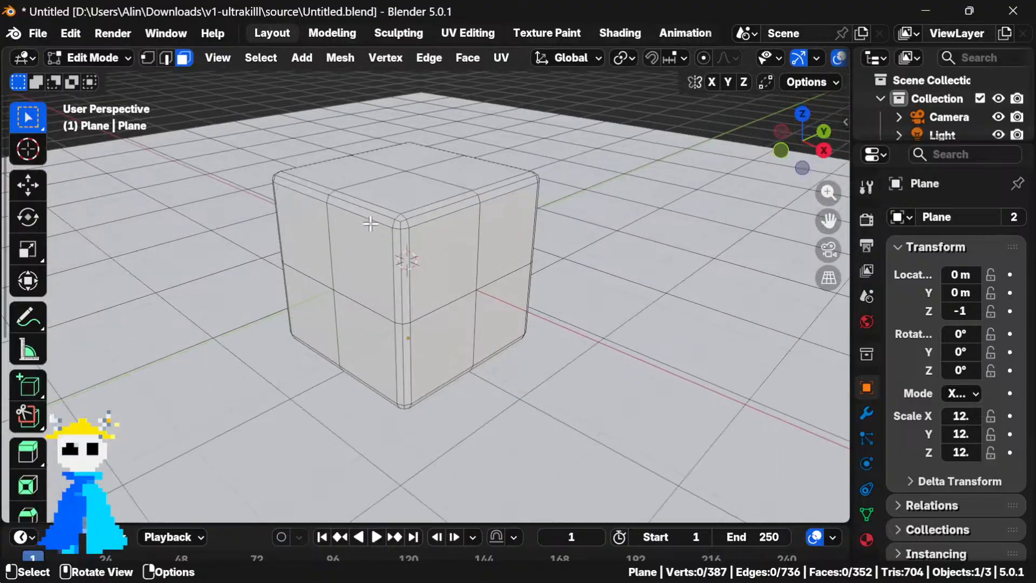
key(2)
alt+click(442, 242)
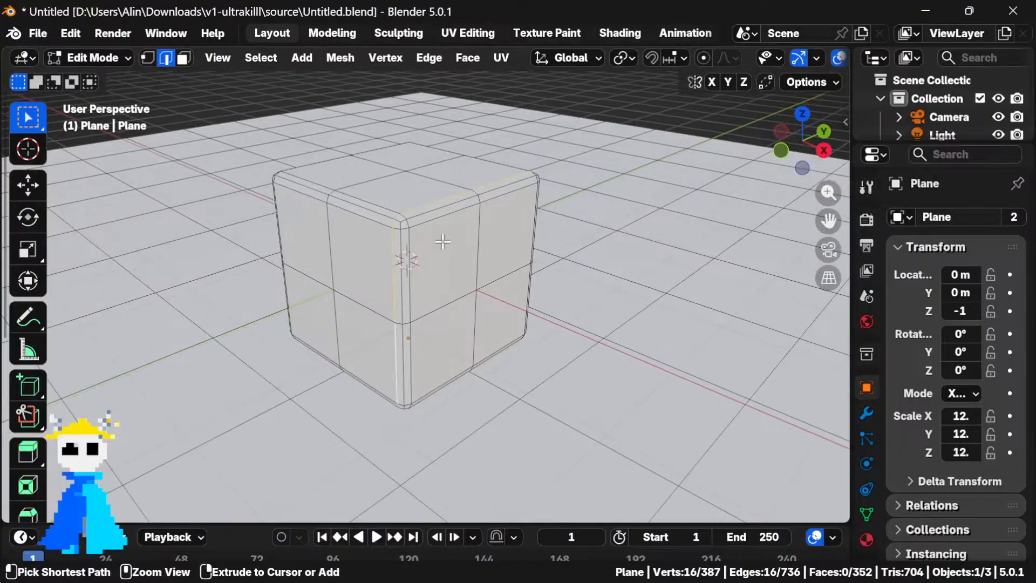
key(ctrl+e)
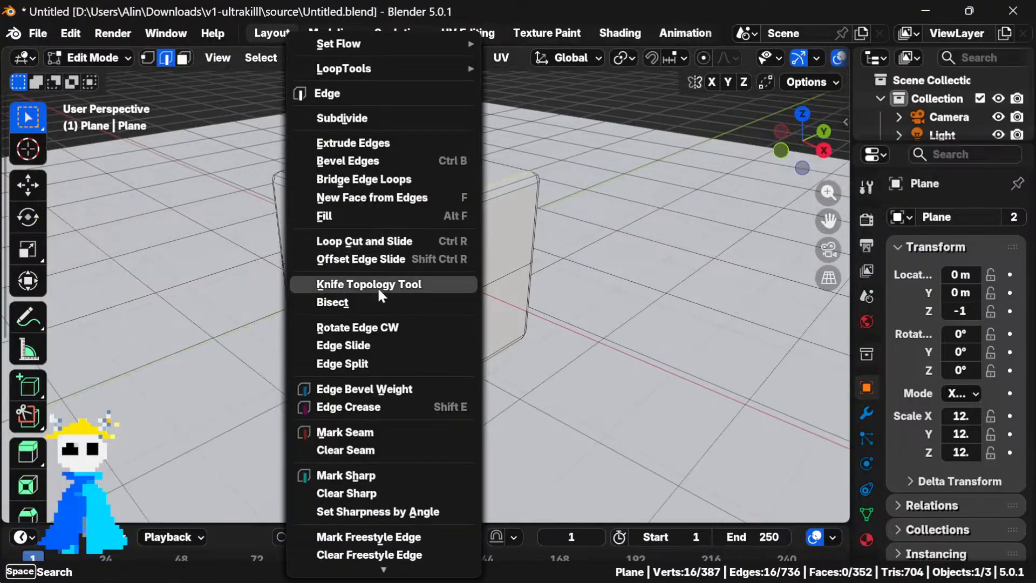
click(357, 438)
Mark seams along the next two edge loops that run over the cube's adjacent top edges and down its sides
scroll(423, 359, up, 3)
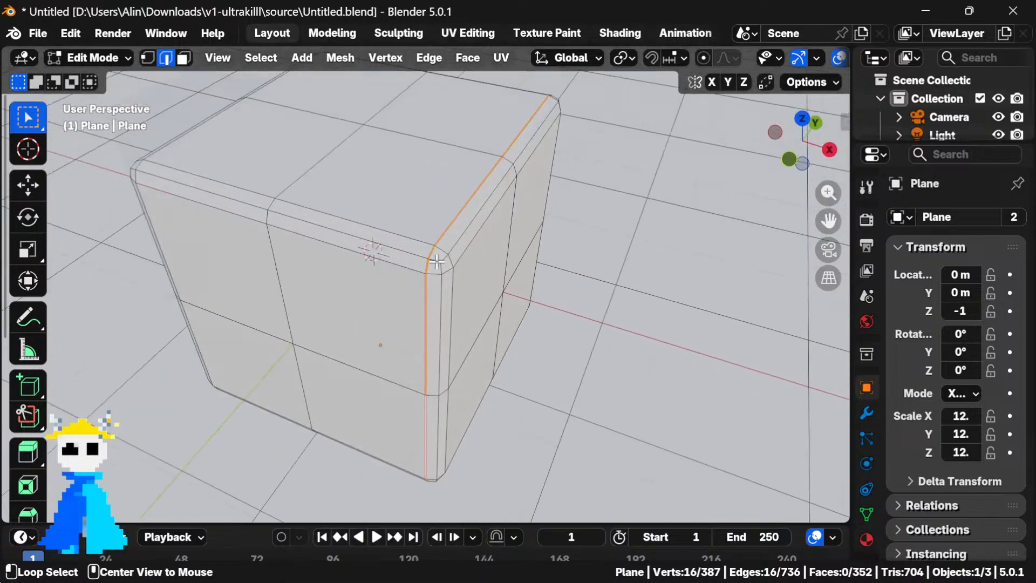
alt+click(452, 247)
key(ctrl+e)
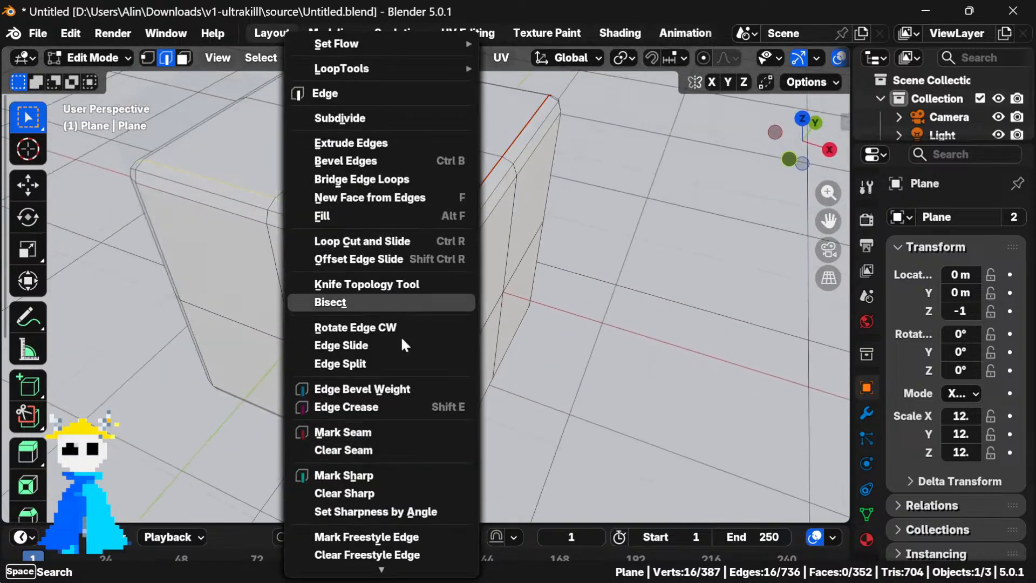
click(378, 429)
drag(377, 431, 641, 396)
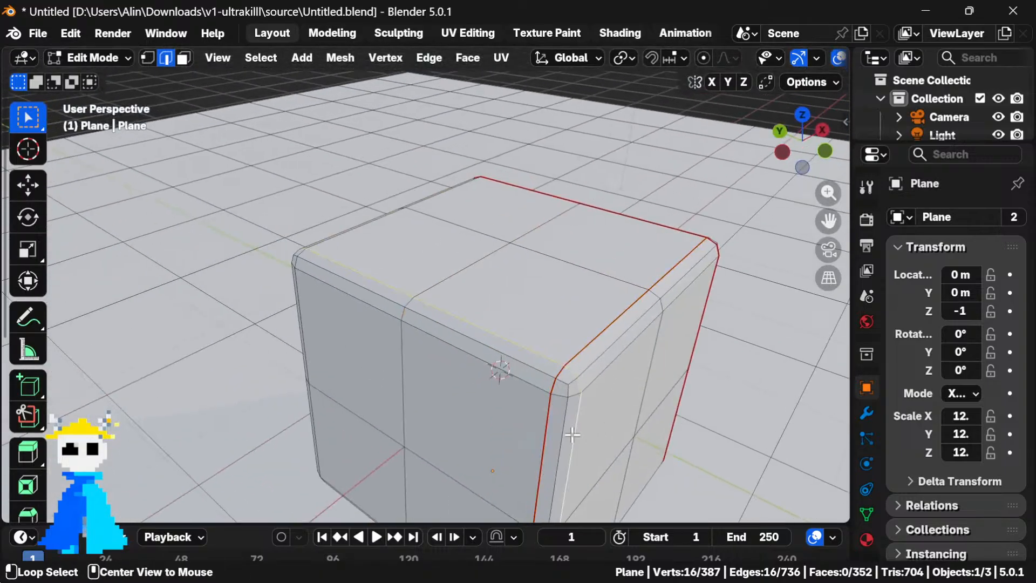
key(ctrl+e)
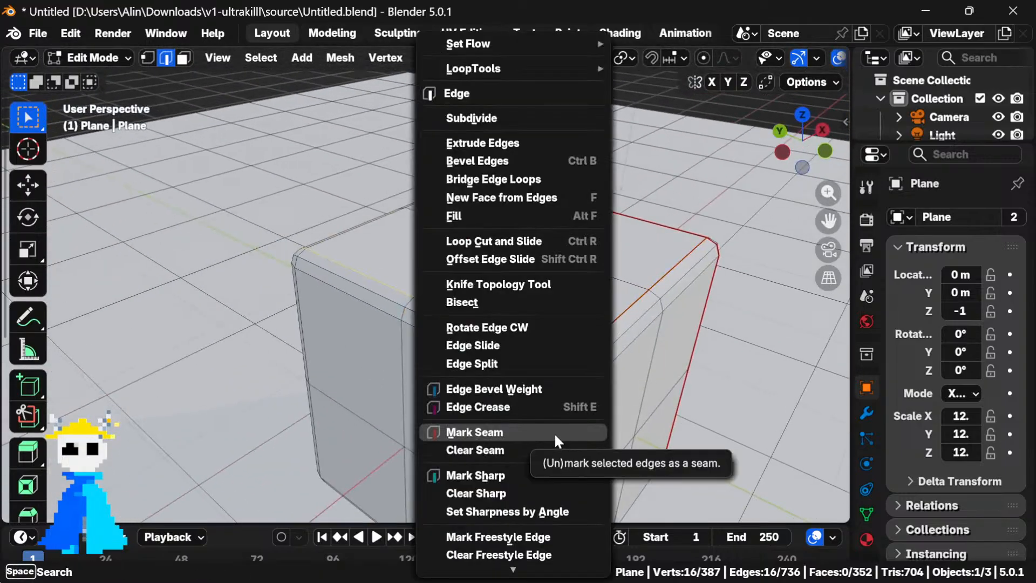
click(534, 432)
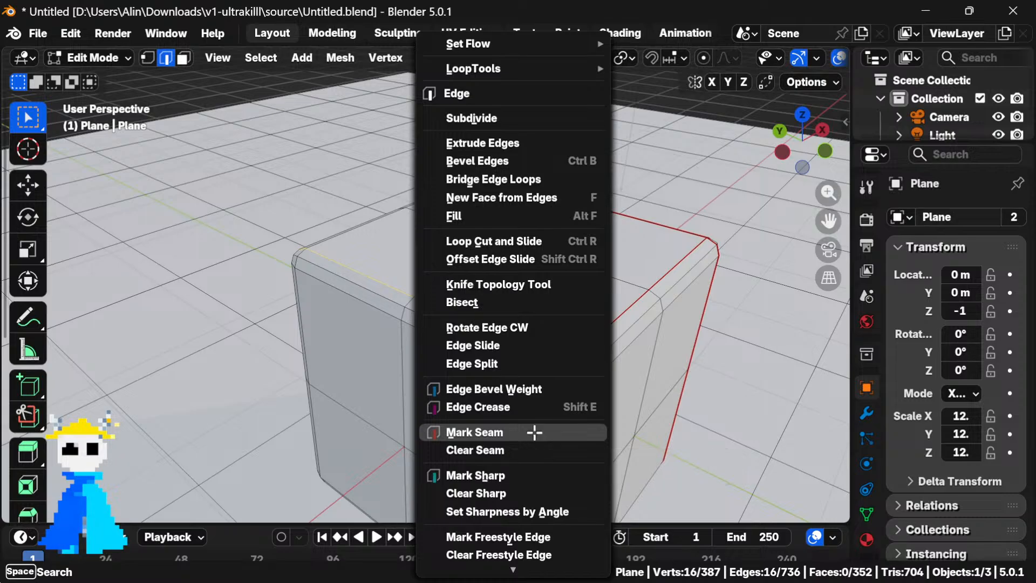
Mark a seam along the edge loop on the cube's remaining unmarked top edge and vertical bevel
drag(517, 394, 626, 387)
drag(465, 333, 622, 328)
alt+click(541, 401)
key(ctrl+e)
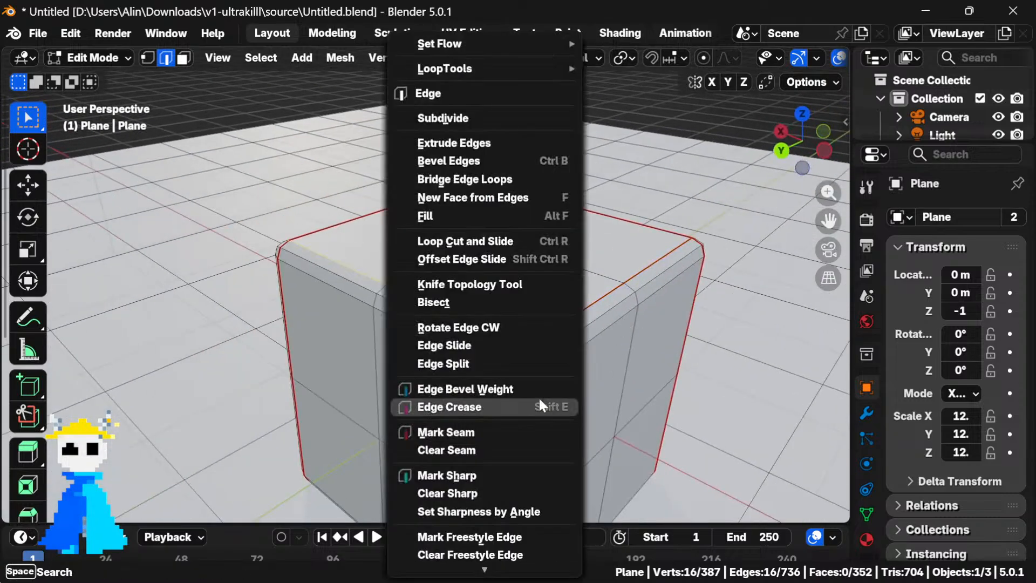
click(497, 431)
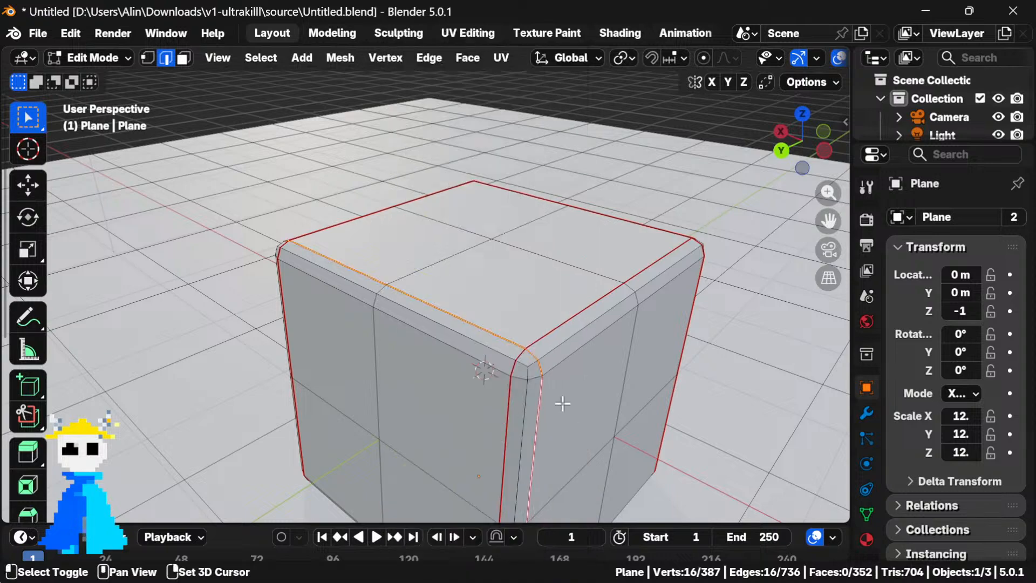
Mark seams along the edge loop around the cube's base and the loop under its top bevel
drag(562, 404, 624, 253)
key(ctrl+e)
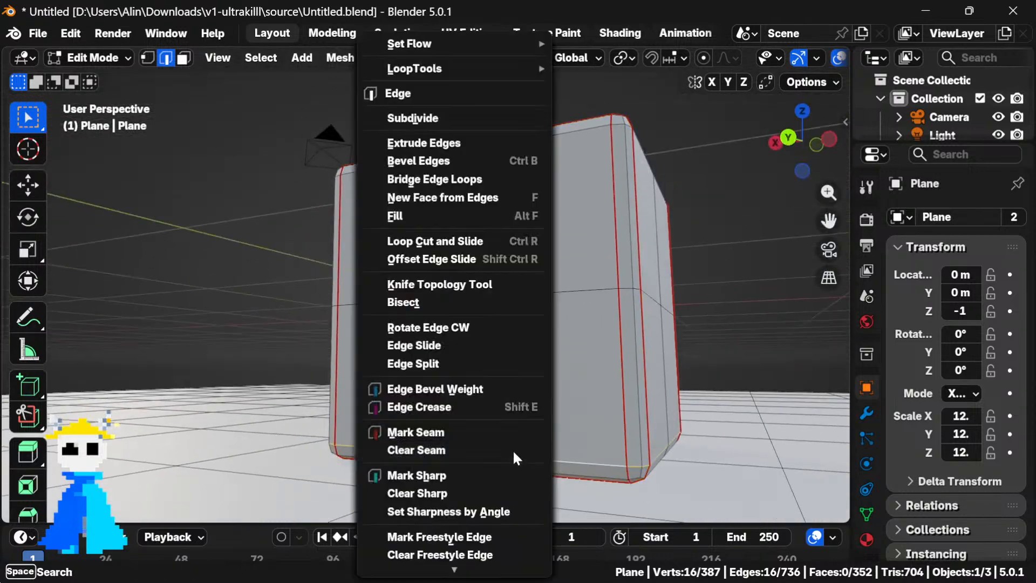
click(491, 431)
drag(490, 431, 482, 307)
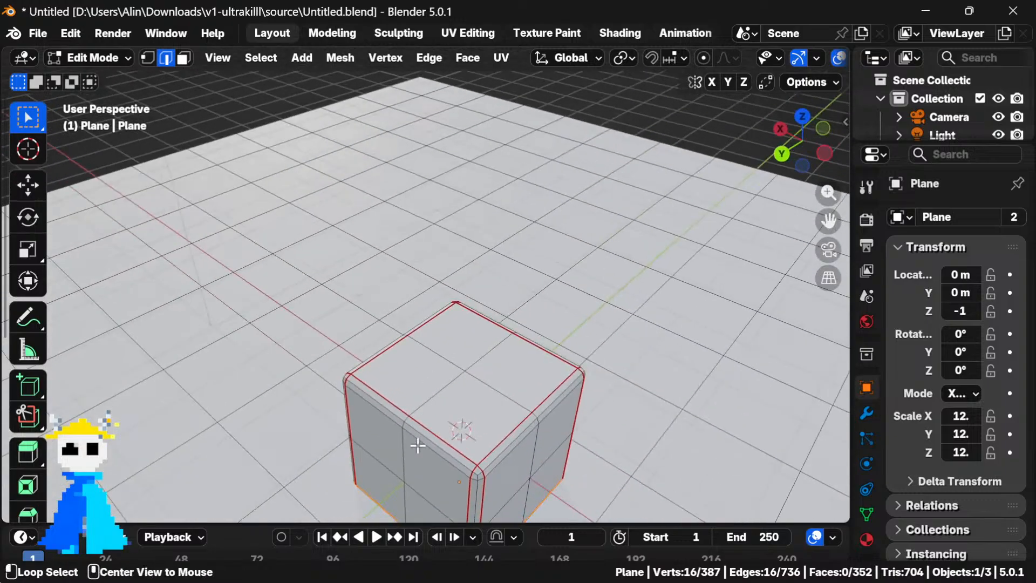
alt+click(418, 451)
right_click(430, 449)
click(402, 453)
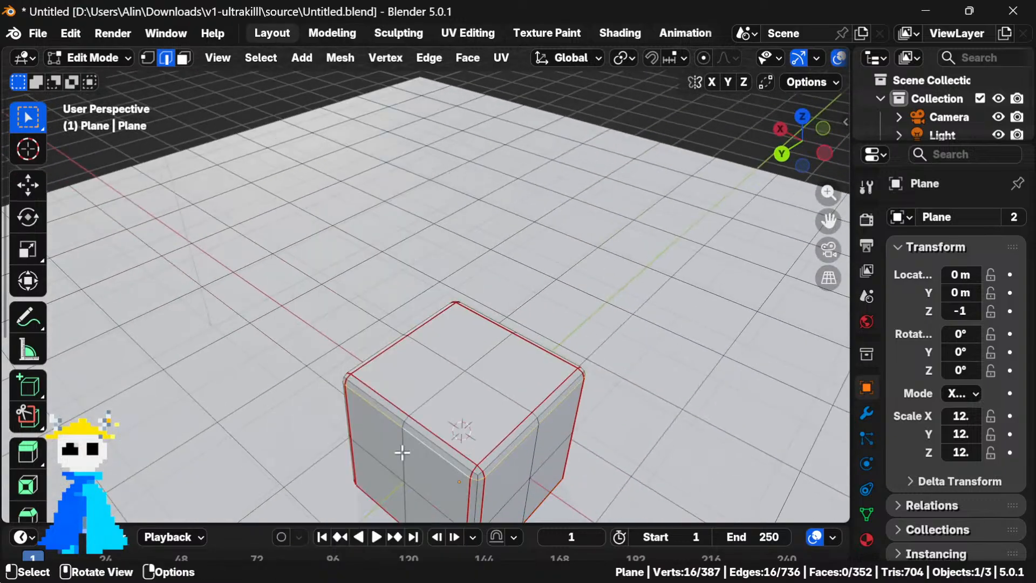
In face mode, select the linked faces within the seams on one side of the cube
drag(457, 451, 596, 397)
scroll(531, 407, up, 3)
scroll(532, 408, down, 2)
key(3)
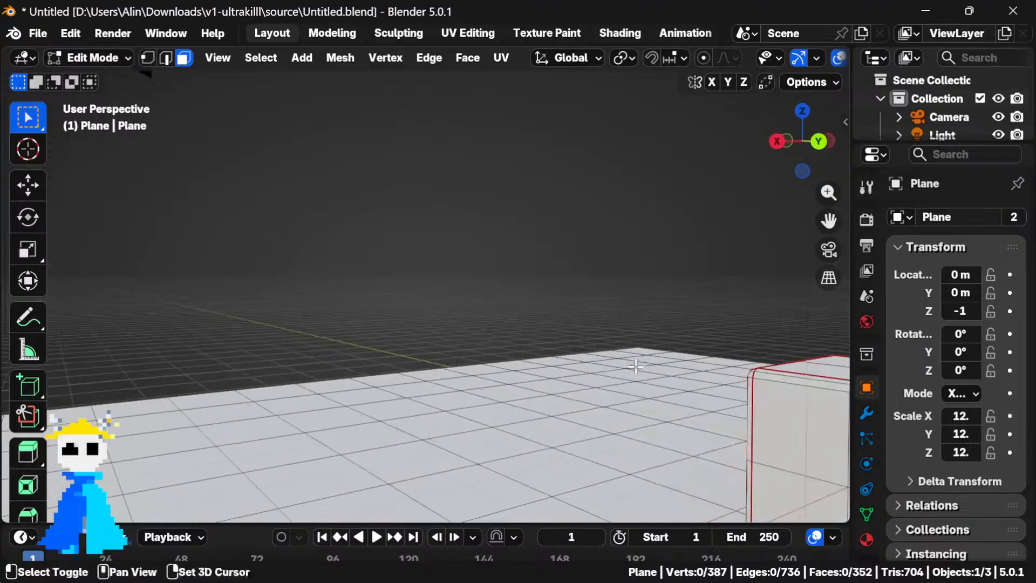
scroll(595, 397, down, 2)
key(l)
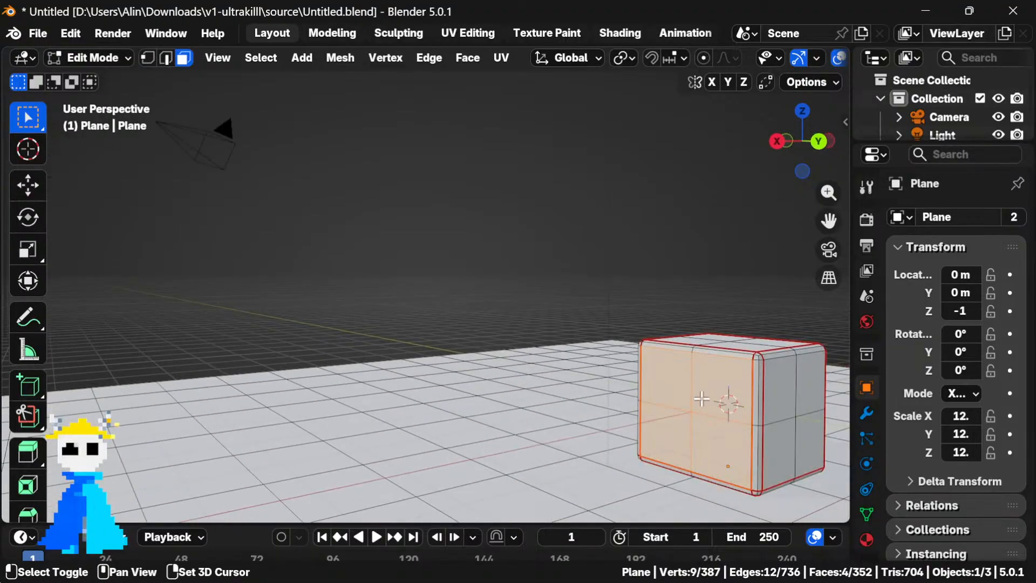
Extend the selection with Select Similar to the matching flat faces on all sides of the cube
key(shift+g)
click(661, 562)
drag(647, 399, 592, 282)
scroll(605, 378, up, 2)
key(ctrl+z)
key(shift+g)
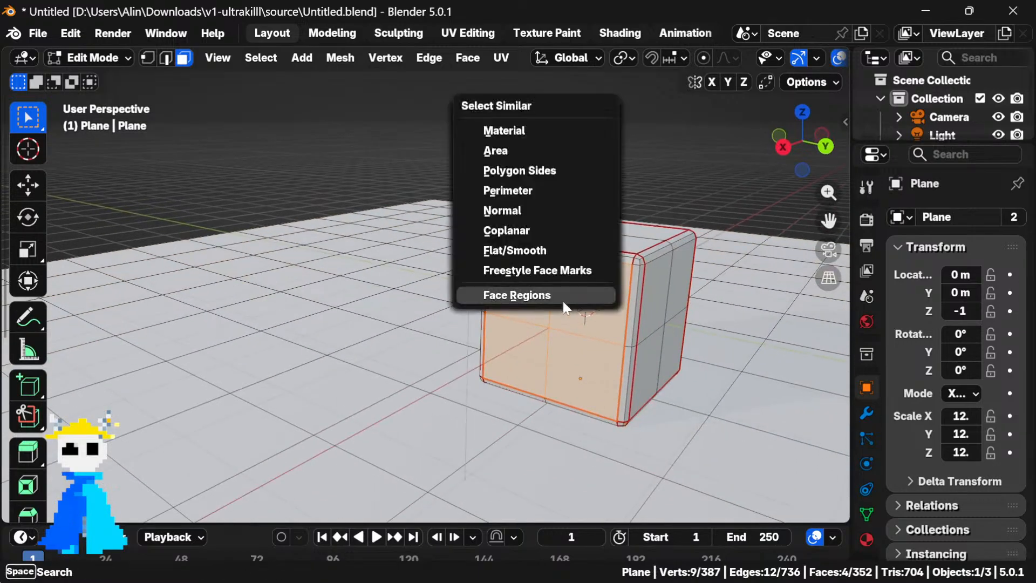
click(528, 132)
drag(522, 148, 566, 232)
scroll(566, 232, up, 3)
drag(573, 236, 476, 182)
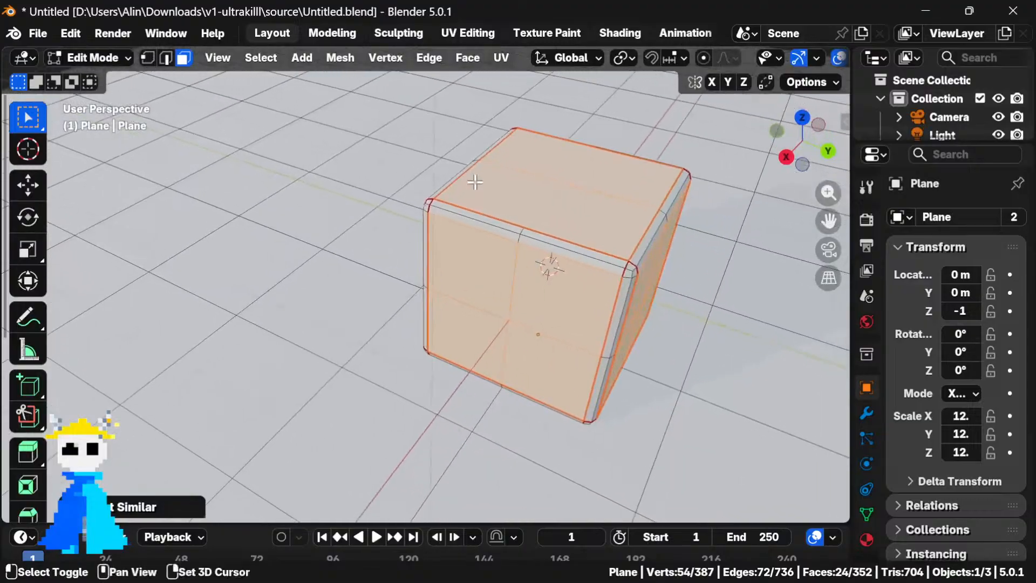
Unwrap the selected cube faces with the Angle Based method
right_click(509, 239)
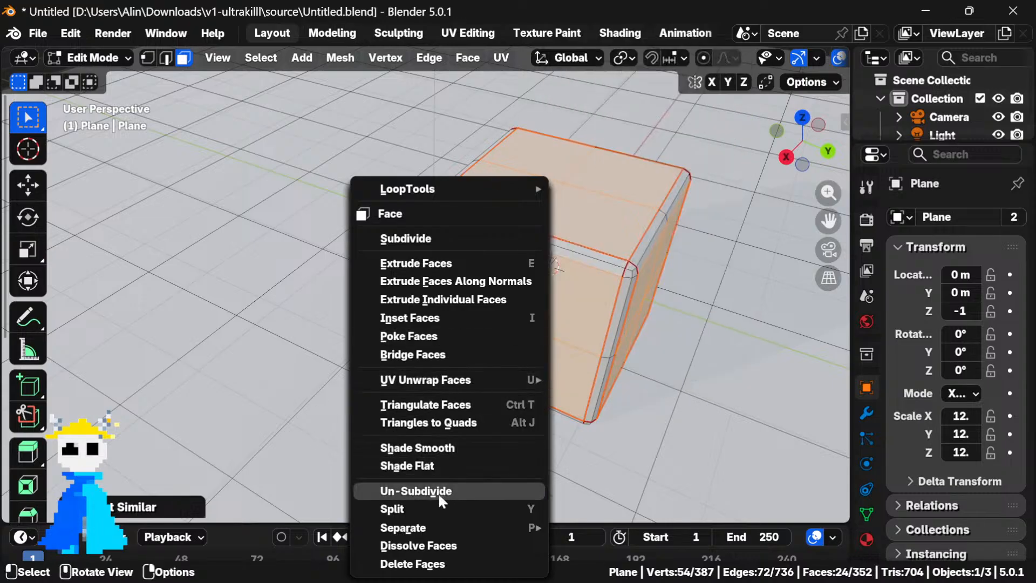
mouse_move(491, 380)
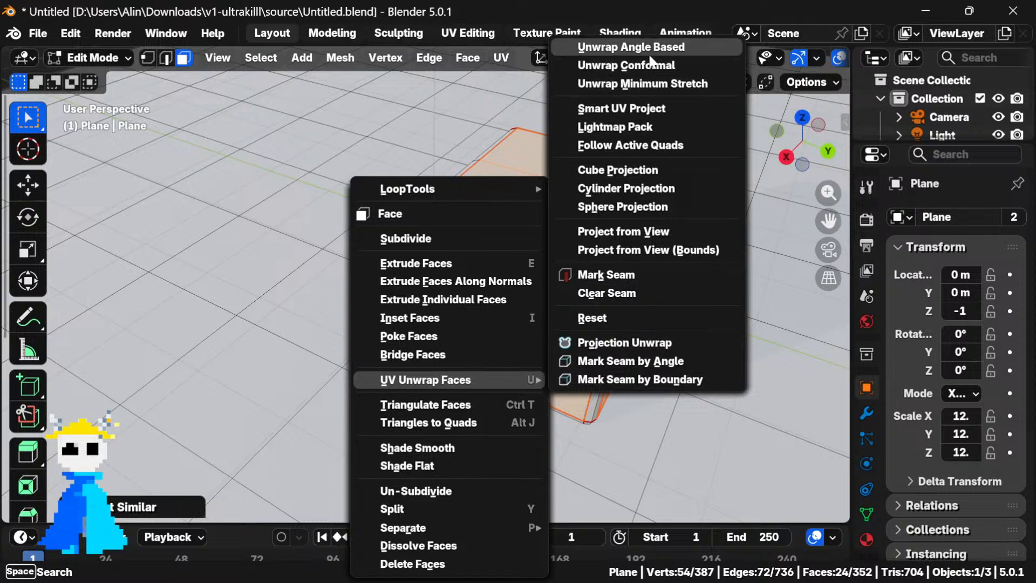
click(650, 49)
Enlarge the timeline area and turn it into a UV Editor to inspect the UV layout
drag(229, 523, 189, 346)
click(23, 362)
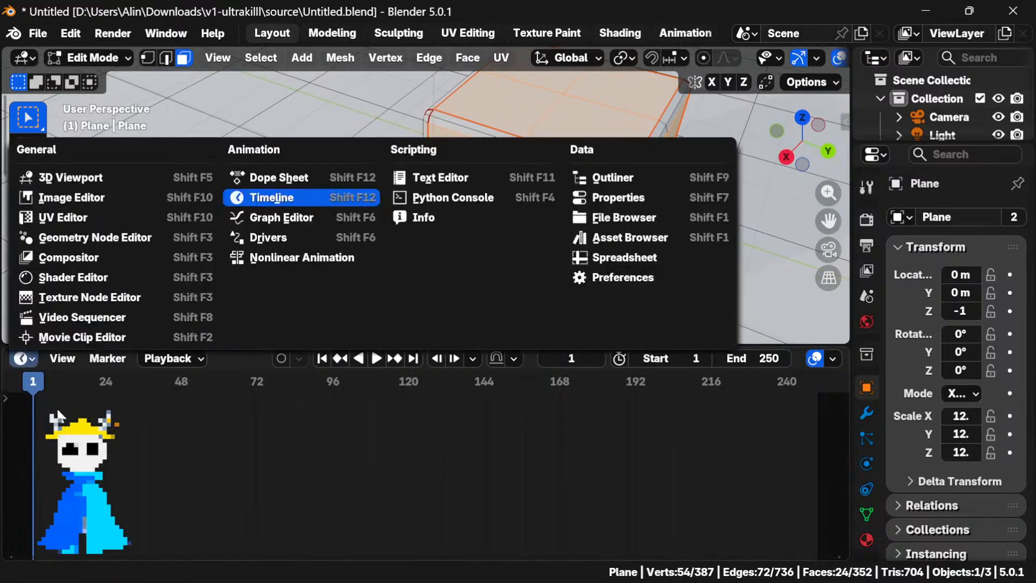
click(59, 219)
scroll(485, 482, down, 2)
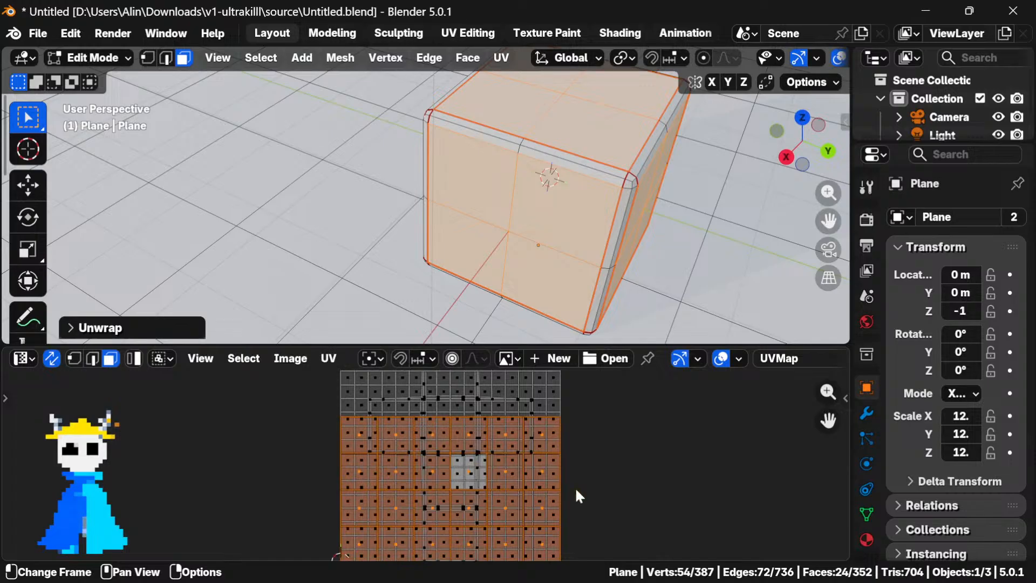
Undo the unwrap, the cube's face selection and the last seam markings
key(ctrl+z)
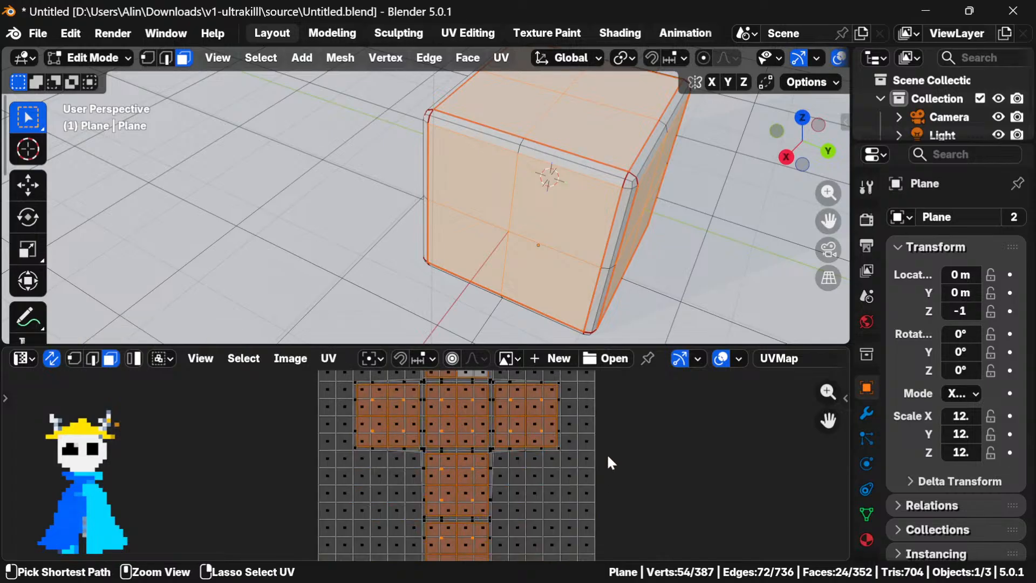
key(ctrl+z)
key(ctrl+z)
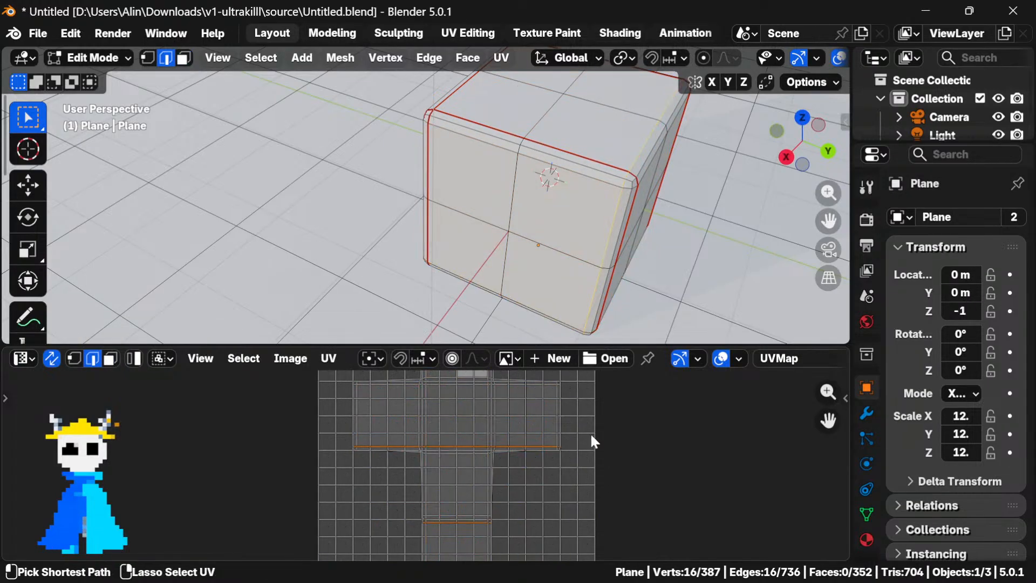
Select the faces of one cube side in face mode, try to move them, and undo the selection
click(542, 441)
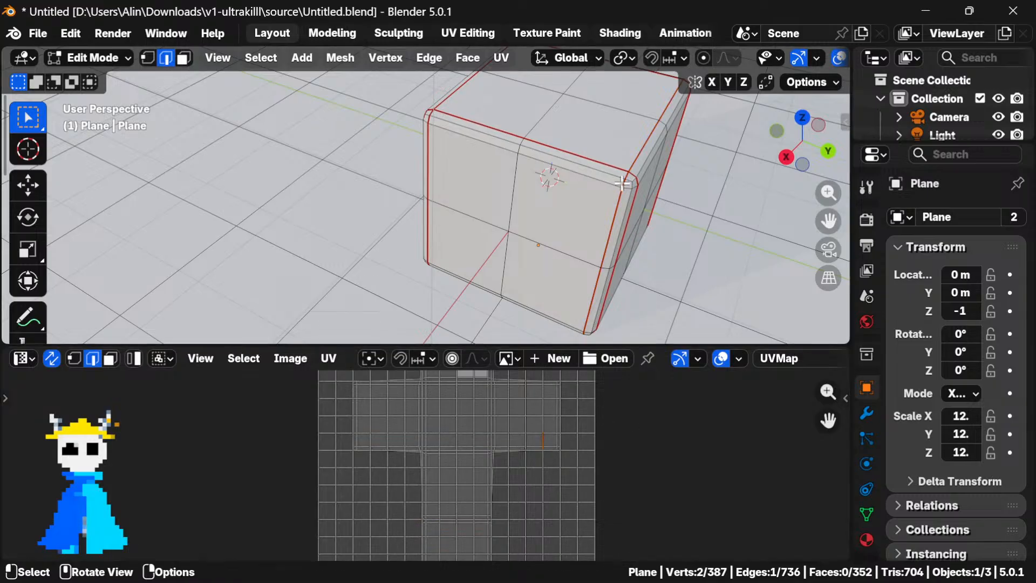
key(3)
drag(580, 216, 438, 265)
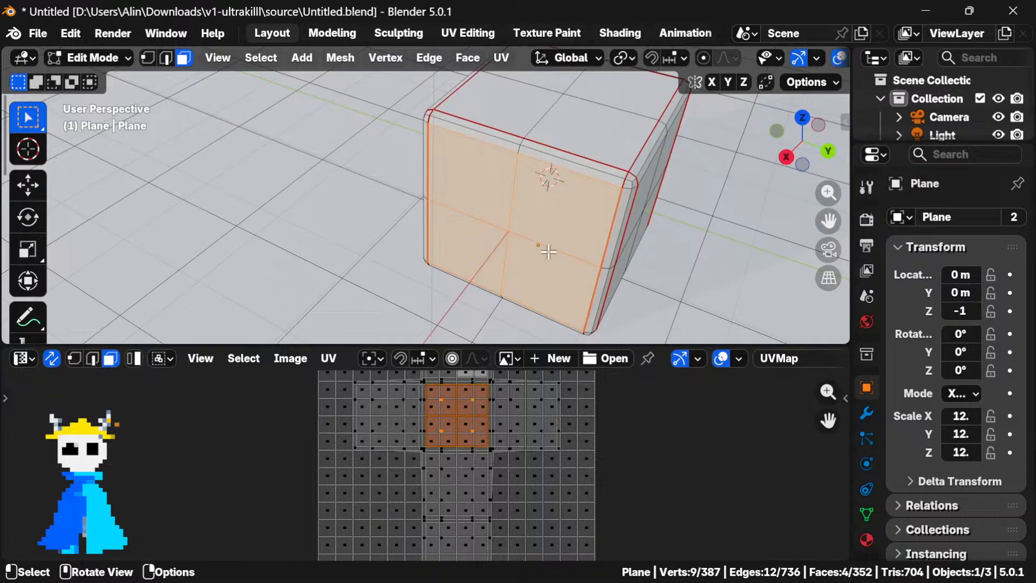
key(g)
right_click(545, 254)
key(ctrl+z)
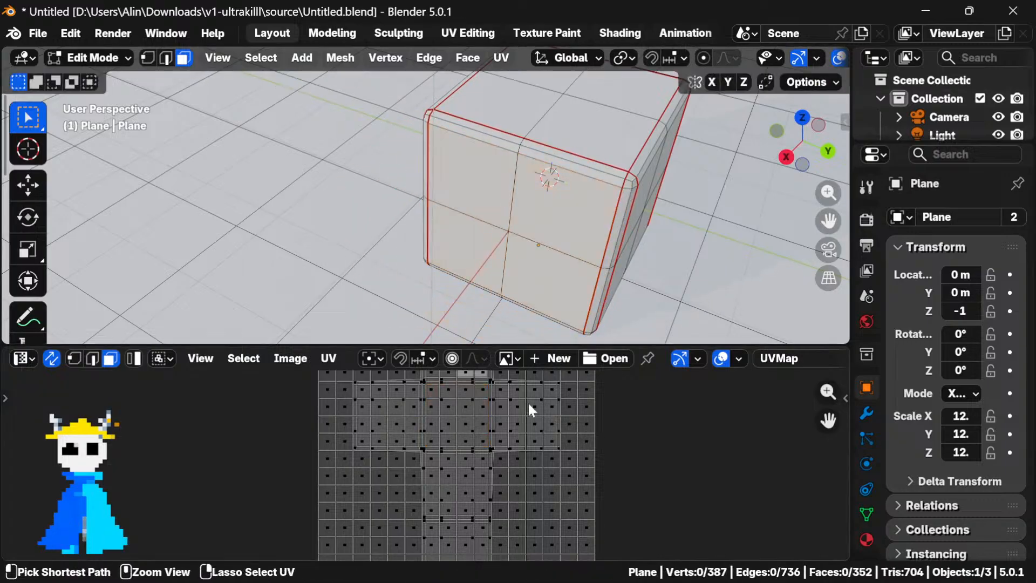
Select one square of the ground plane and extend the selection to all its linked faces
click(527, 410)
scroll(534, 414, down, 4)
scroll(742, 214, down, 5)
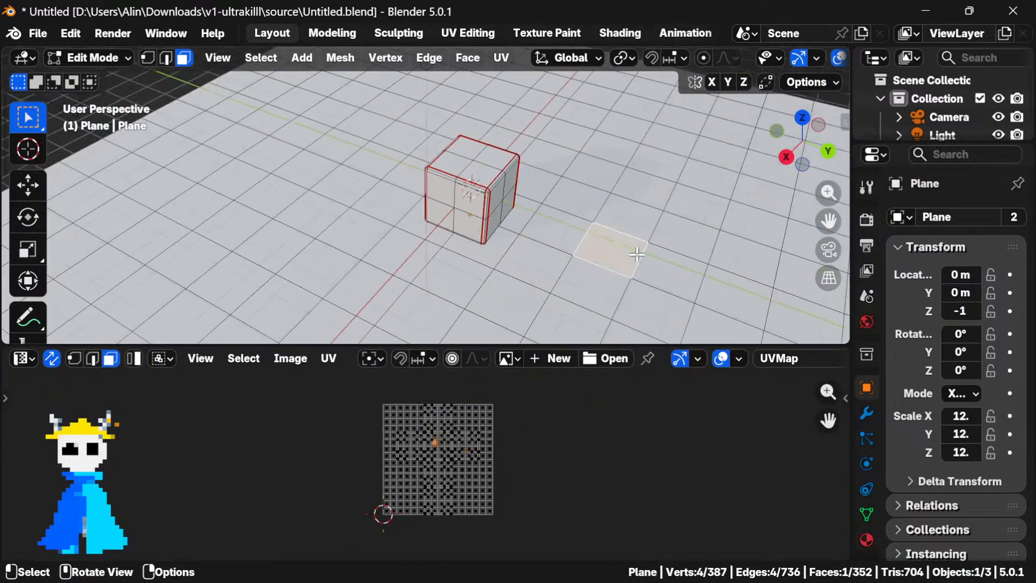
scroll(636, 255, down, 3)
key(ctrl+l)
scroll(636, 256, up, 5)
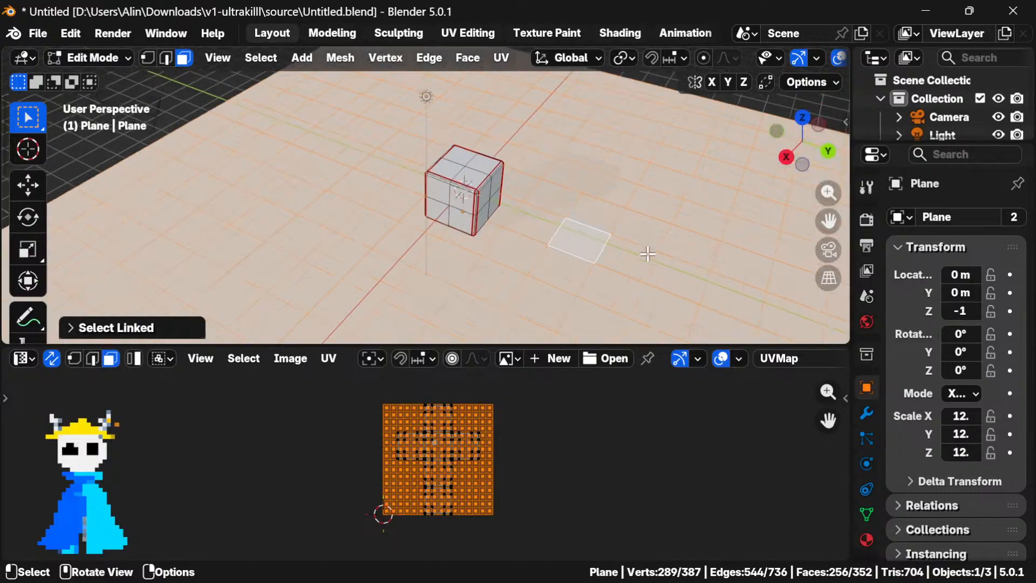
scroll(477, 445, up, 5)
Try to move the selected ground plane, cancel the move, and undo the linked selection
drag(476, 447, 476, 413)
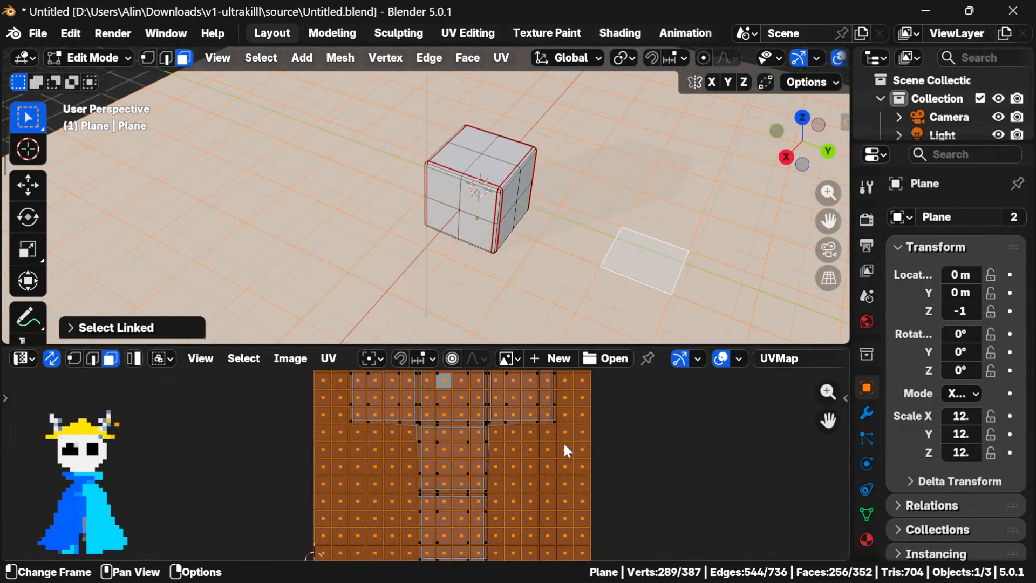
key(g)
key(Escape)
key(ctrl+z)
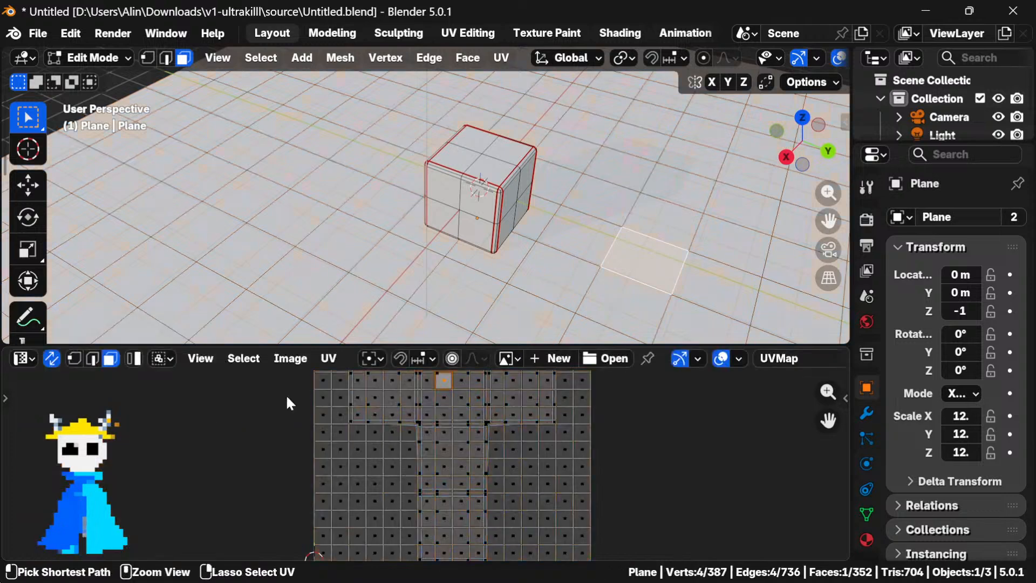
Extend the selection to all linked ground plane faces, separate it into its own object, and return to Object Mode
key(ctrl+l)
key(p)
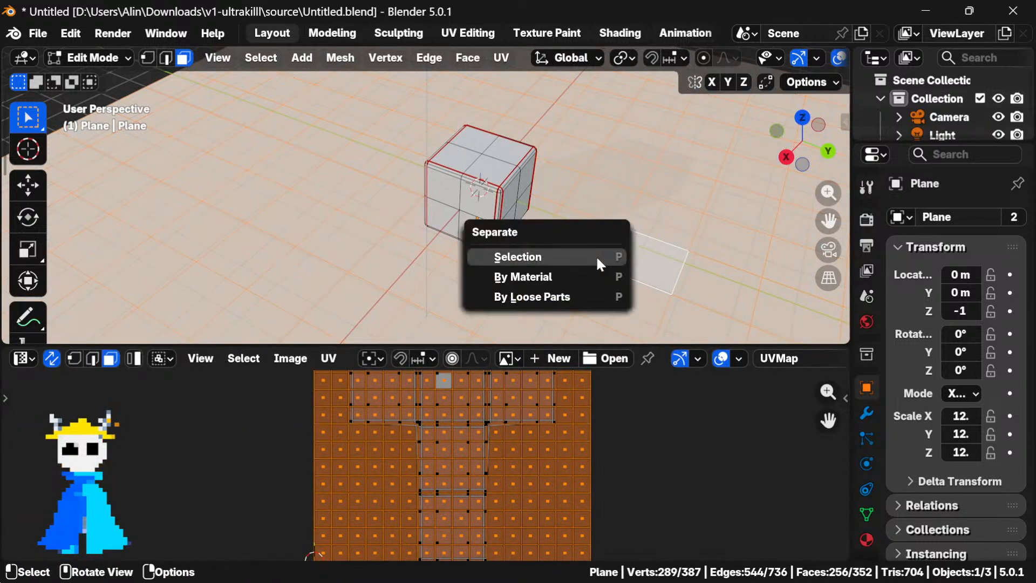
click(595, 257)
key(Tab)
key(Tab)
drag(563, 218, 527, 260)
scroll(532, 261, up, 4)
key(Tab)
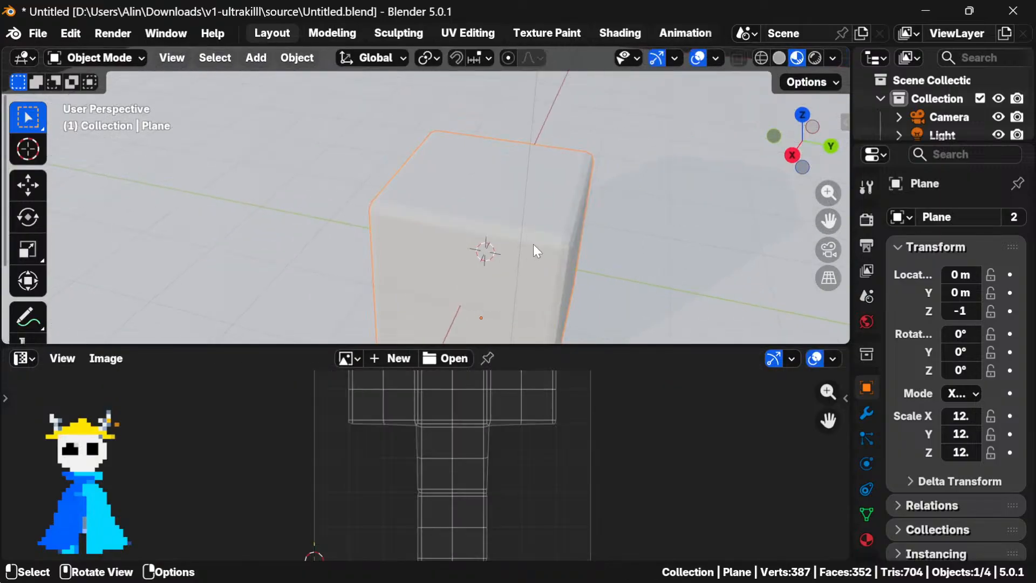
Show the cube's material settings and apply Shade Auto Smooth to the cube
click(867, 539)
right_click(489, 225)
click(494, 241)
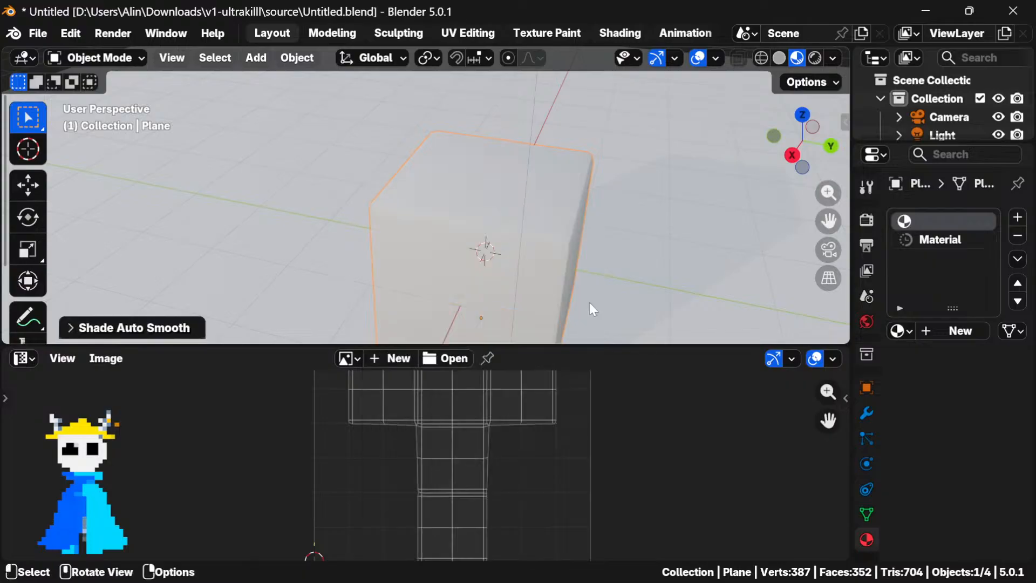
drag(610, 304, 577, 269)
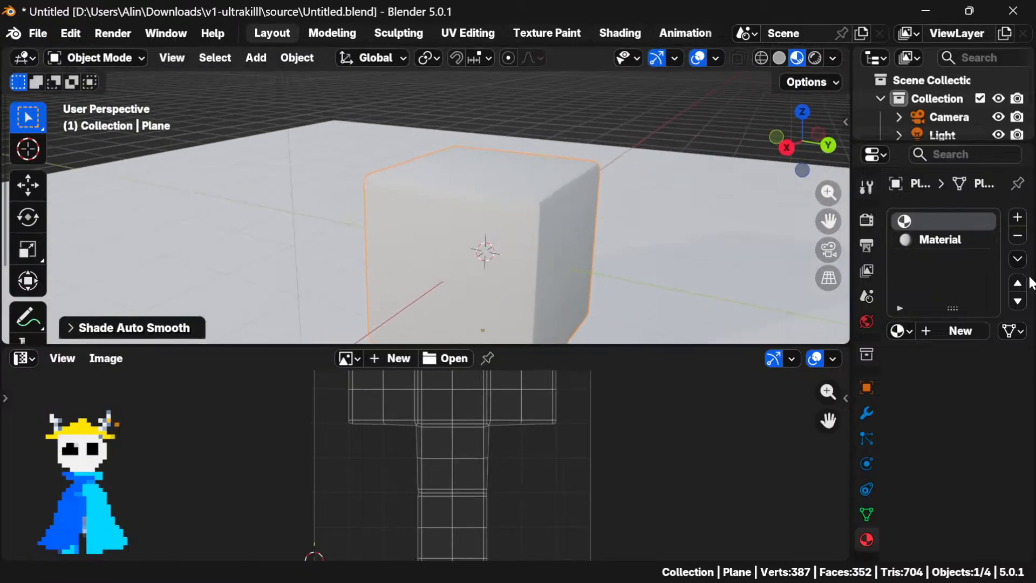
Add and remove a spare material slot on the cube, and change the surface shader of Material to Emission
click(1018, 217)
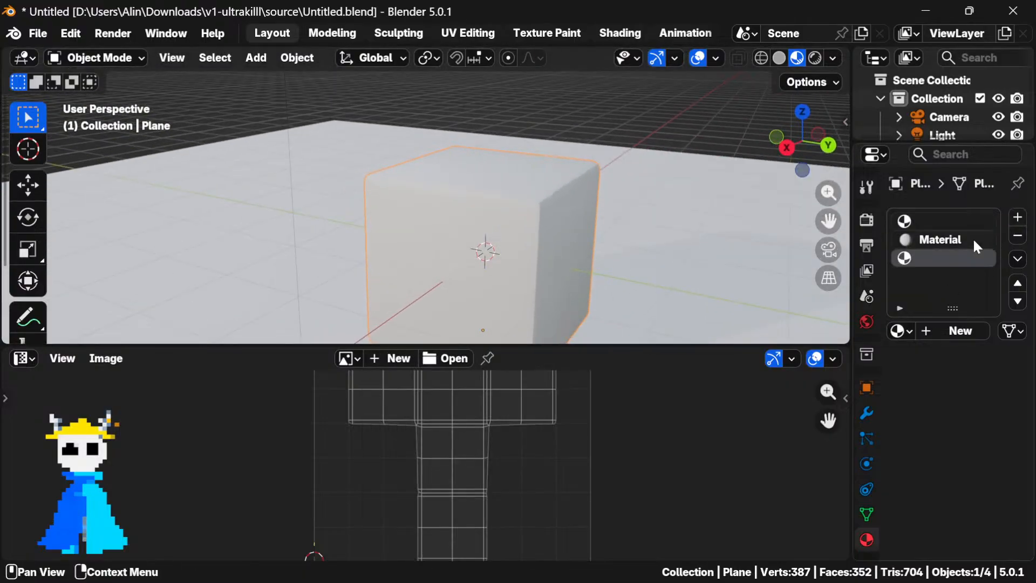
click(1016, 237)
click(971, 413)
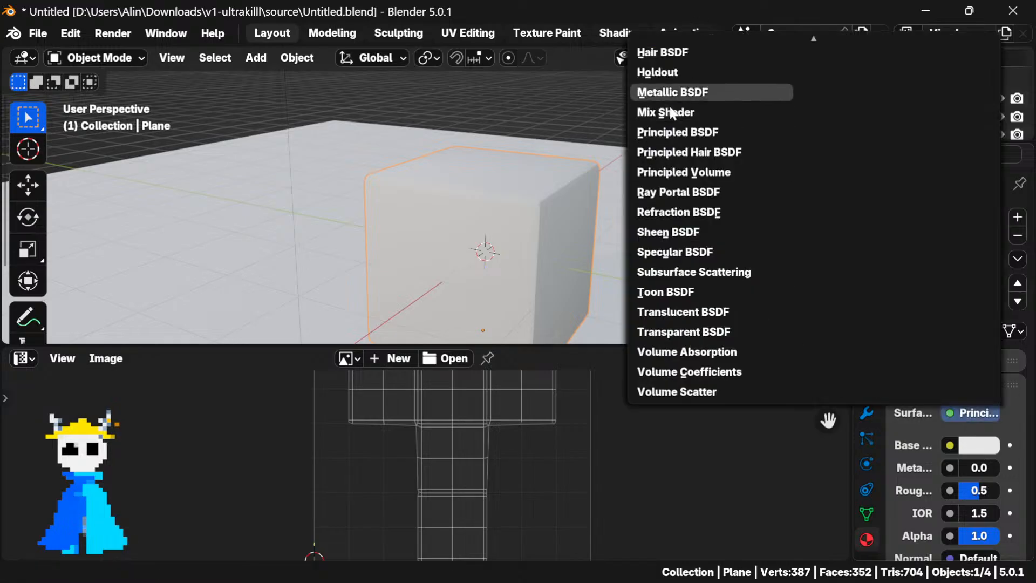
scroll(672, 91, up, 3)
click(674, 60)
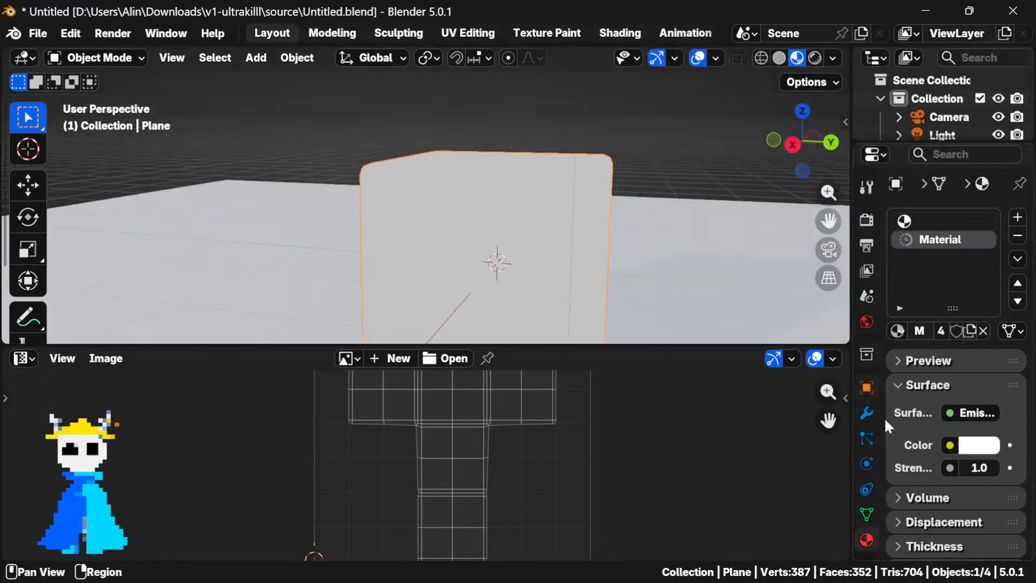
Use an Image Texture for the emission colour and create a new image named Untitled for it
click(948, 445)
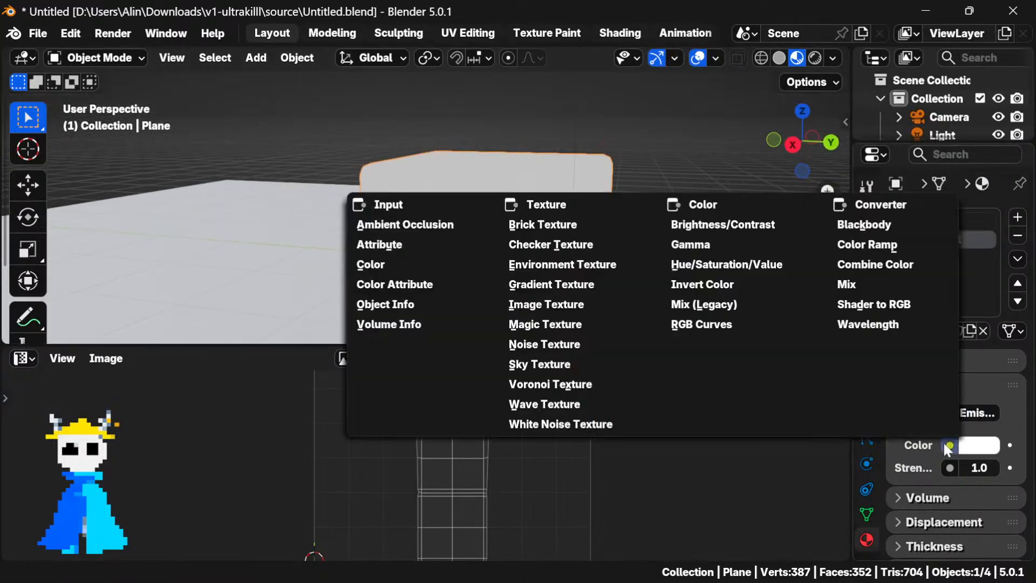
click(572, 305)
scroll(657, 267, up, 2)
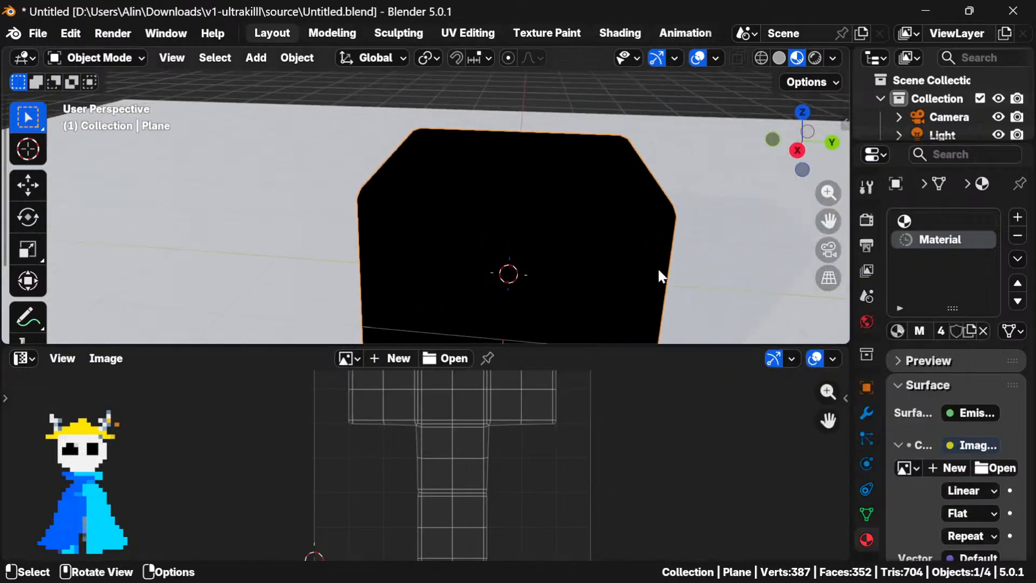
click(934, 468)
key(Return)
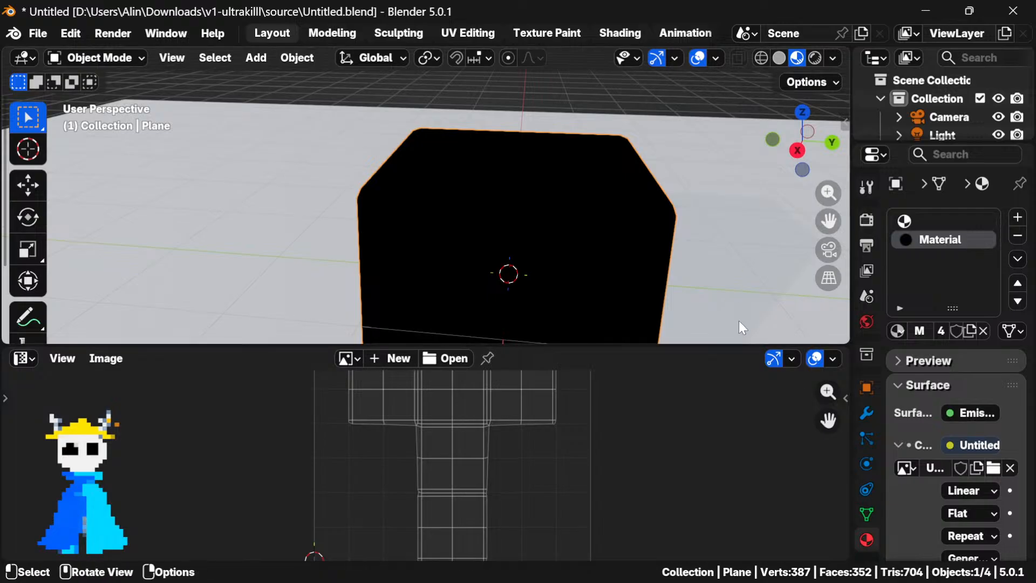
Switch to the Texture Paint workspace, widen its 3D viewport, and show the Ucupaint settings
drag(728, 344, 686, 482)
click(566, 36)
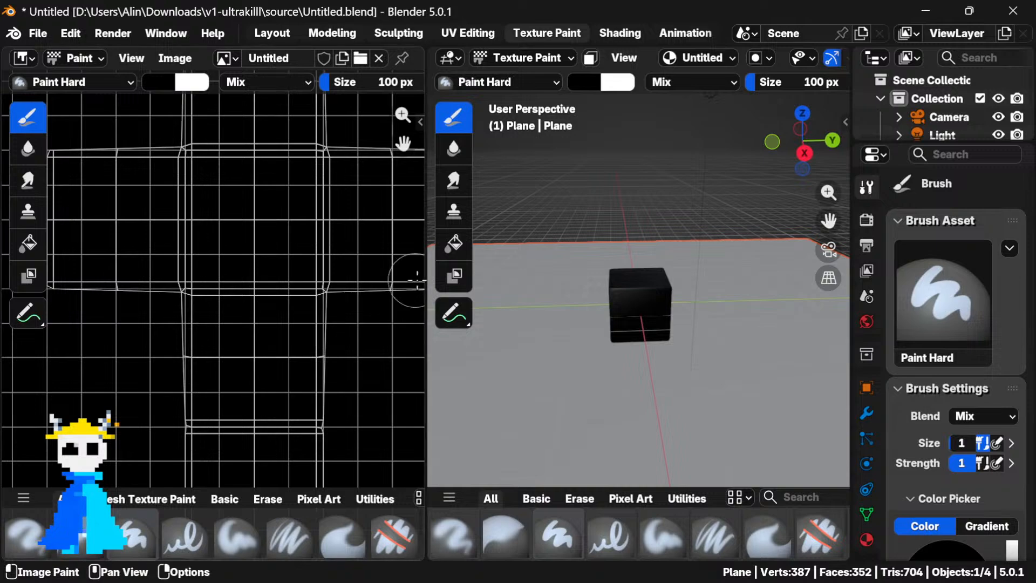
drag(425, 279, 250, 279)
scroll(633, 294, up, 3)
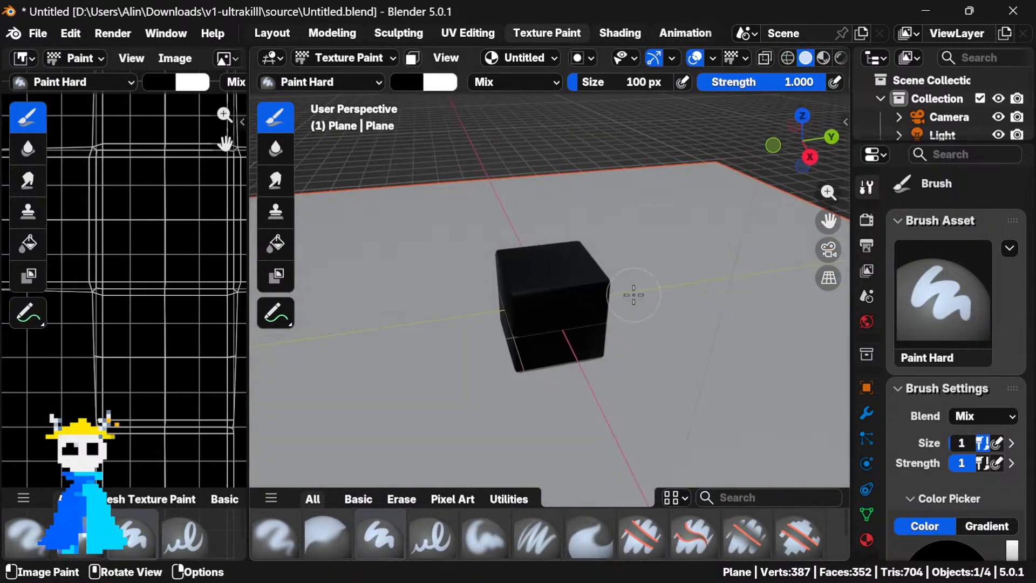
key(n)
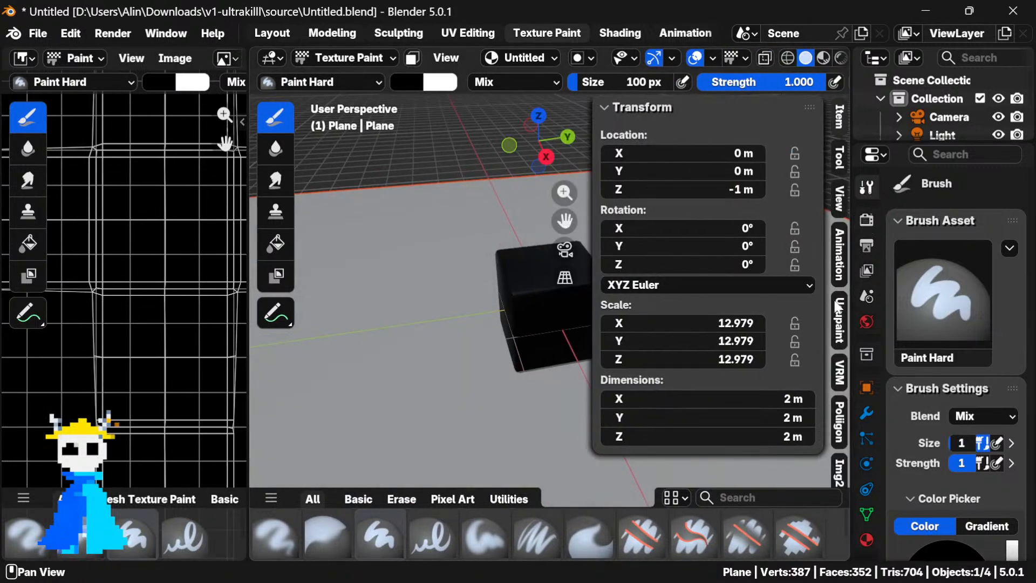
click(838, 318)
Try a quick Ucupaint node setup of the Emission type without alpha, and undo it
click(743, 209)
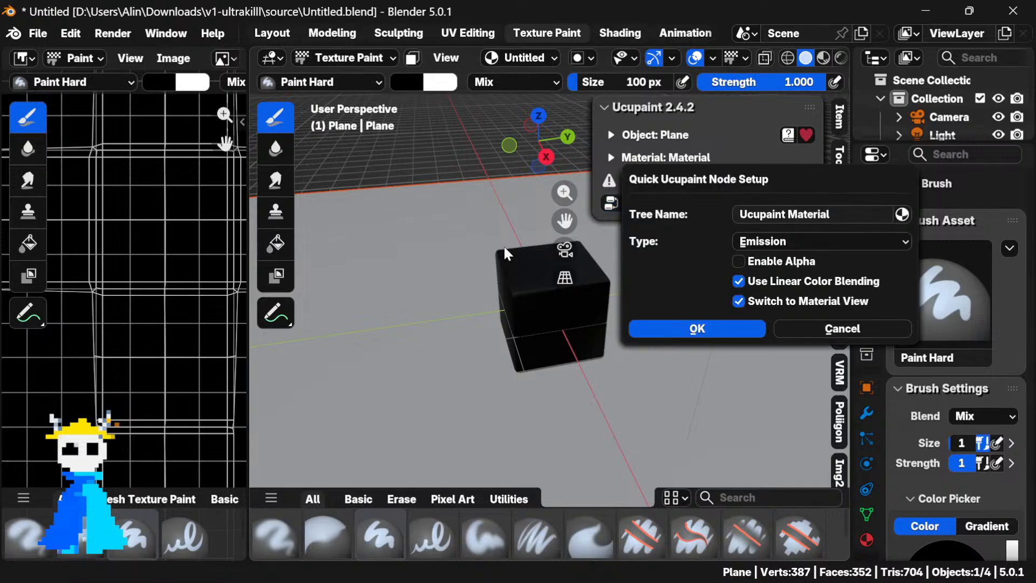
click(751, 328)
drag(378, 247, 391, 242)
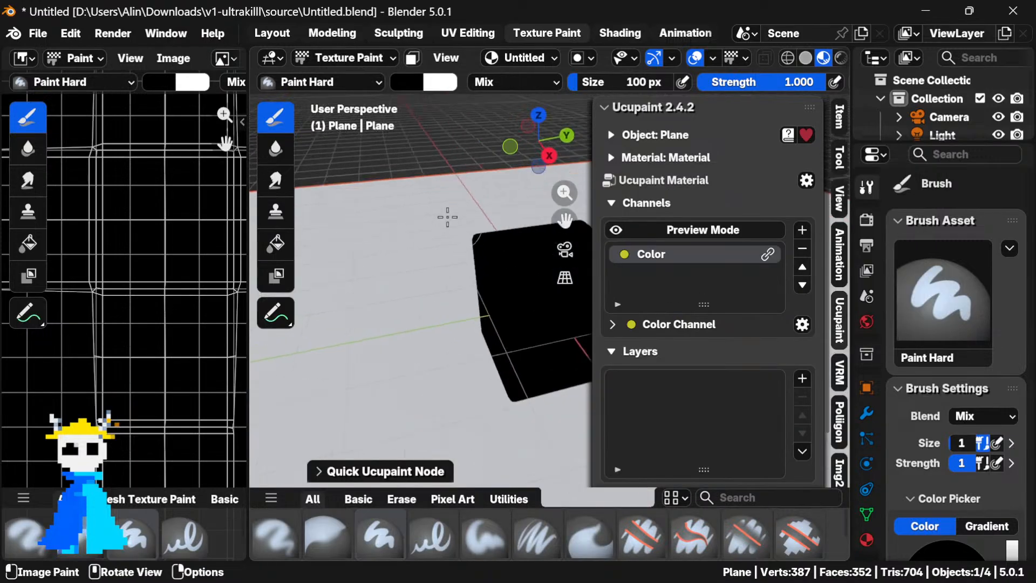
scroll(446, 217, up, 5)
drag(419, 201, 483, 272)
key(ctrl+z)
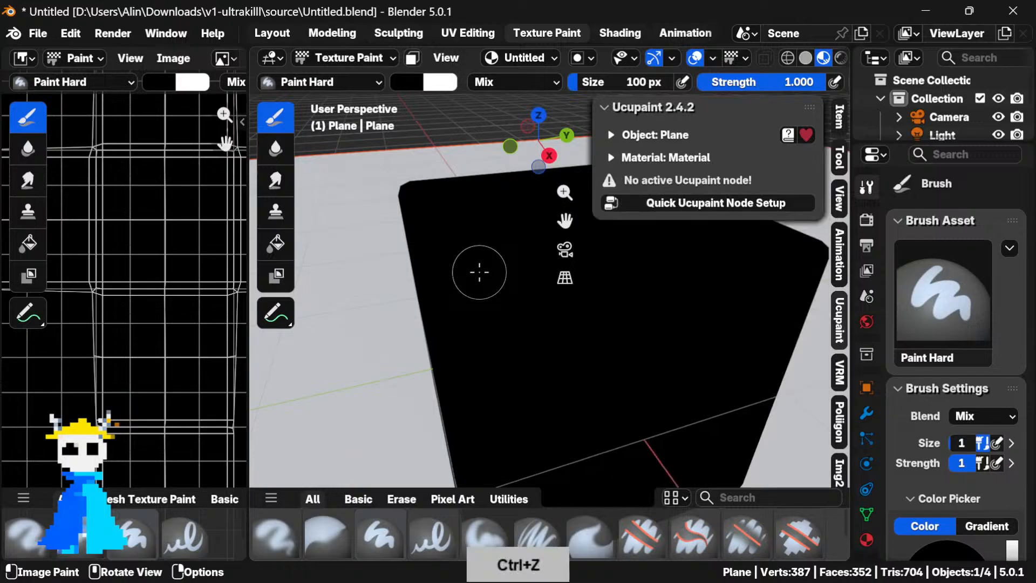
Run the quick Ucupaint node setup with the Emission type, alpha enabled and linear color blending
click(785, 204)
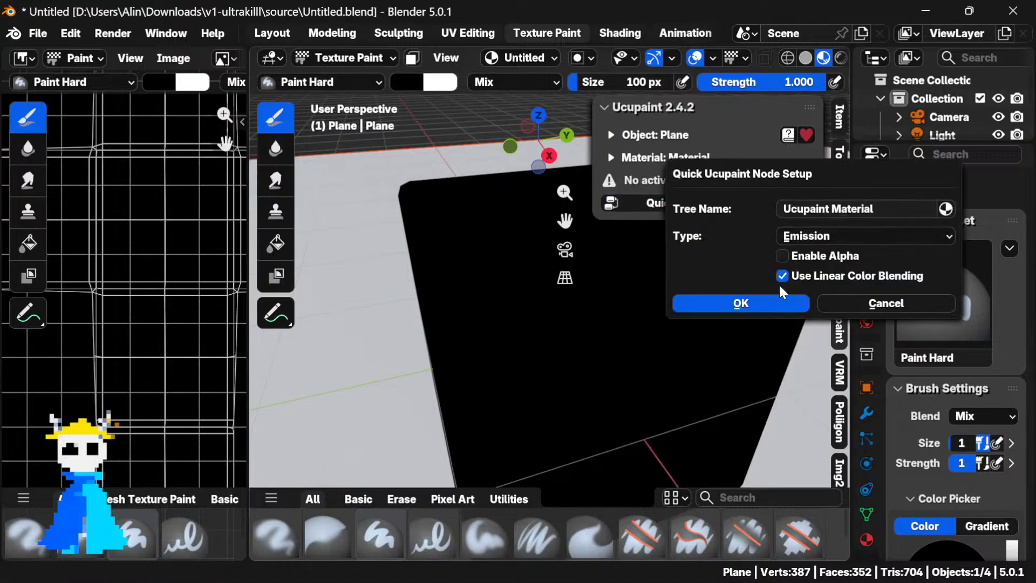
click(768, 304)
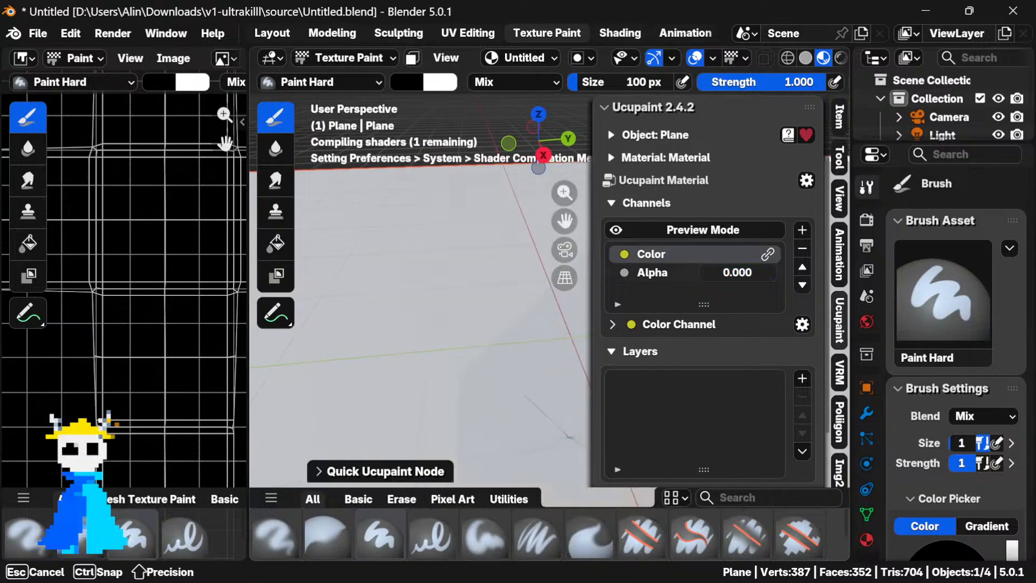
Test the Ucupaint Alpha channel at 0 and set it back to 1
drag(737, 273, 700, 274)
scroll(467, 328, down, 1)
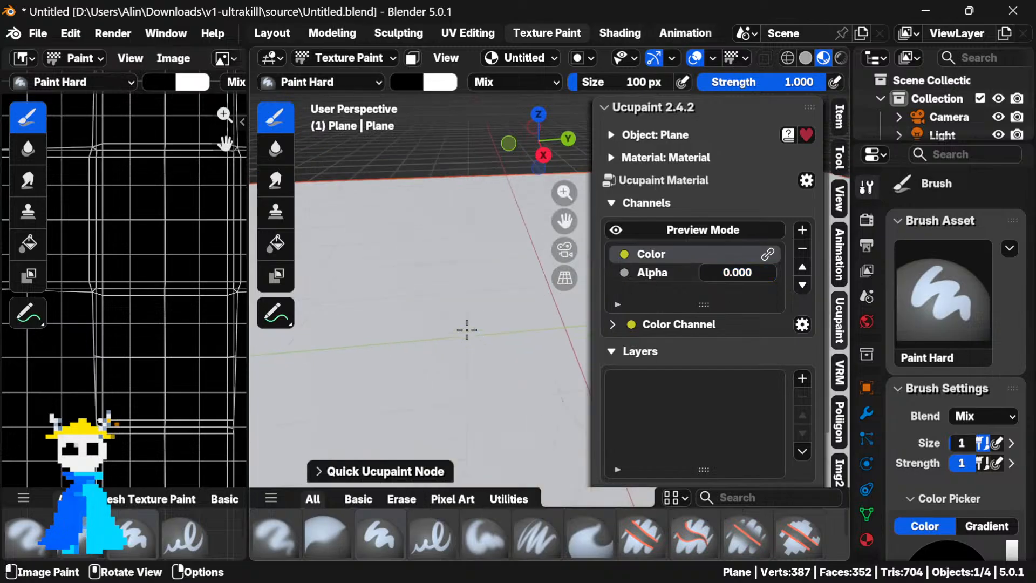
drag(467, 328, 560, 277)
scroll(464, 296, down, 1)
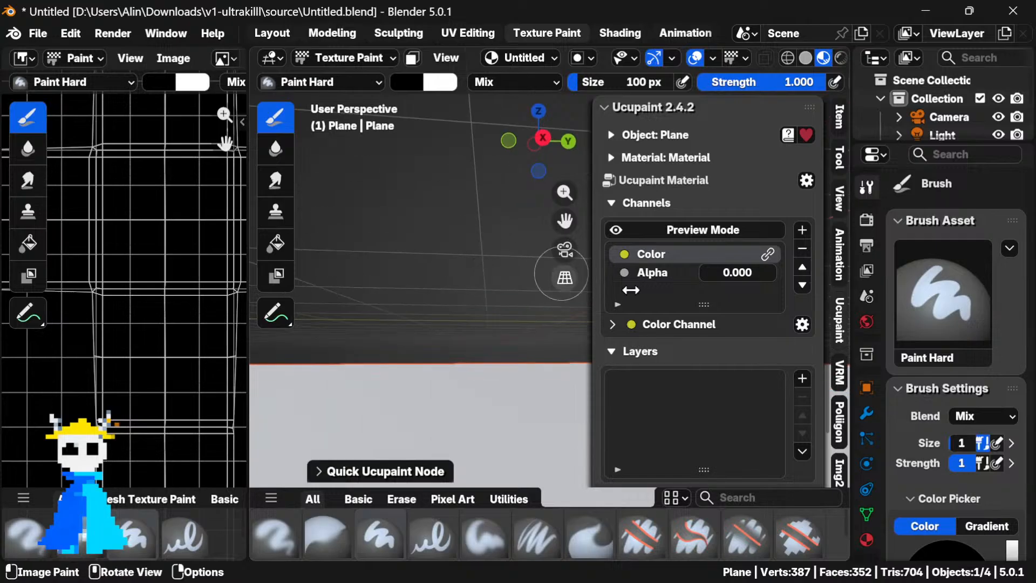
drag(735, 273, 812, 273)
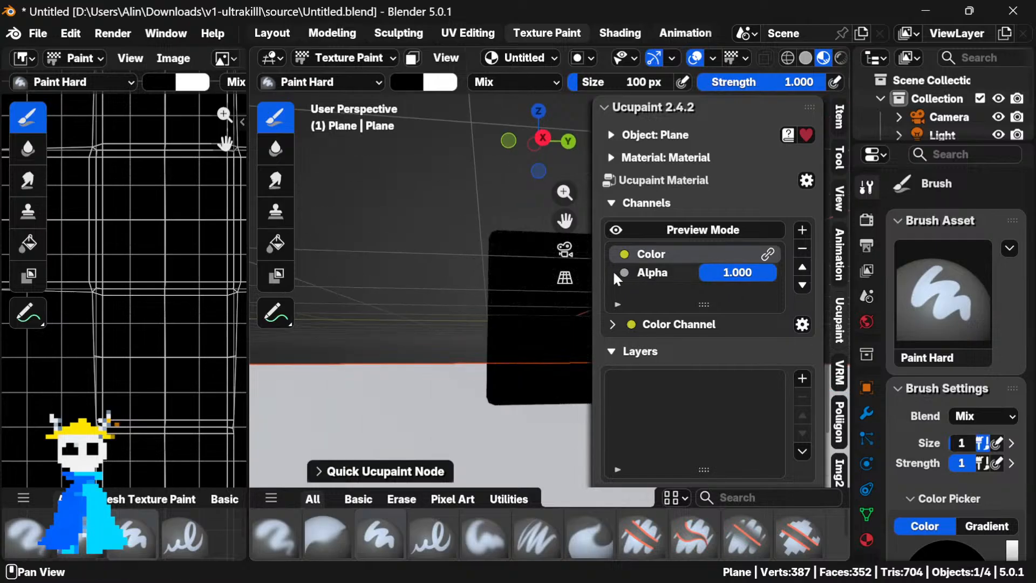
drag(393, 291, 435, 368)
scroll(438, 365, up, 2)
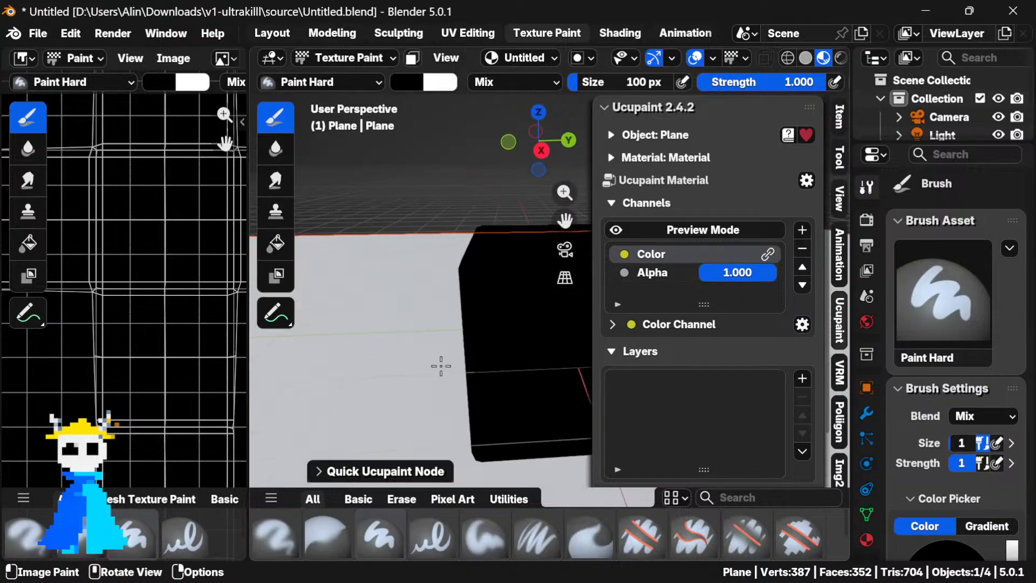
Add a Solid Color layer in light orange #FFC894 with an Edge Detect mask of radius 0.05
click(802, 378)
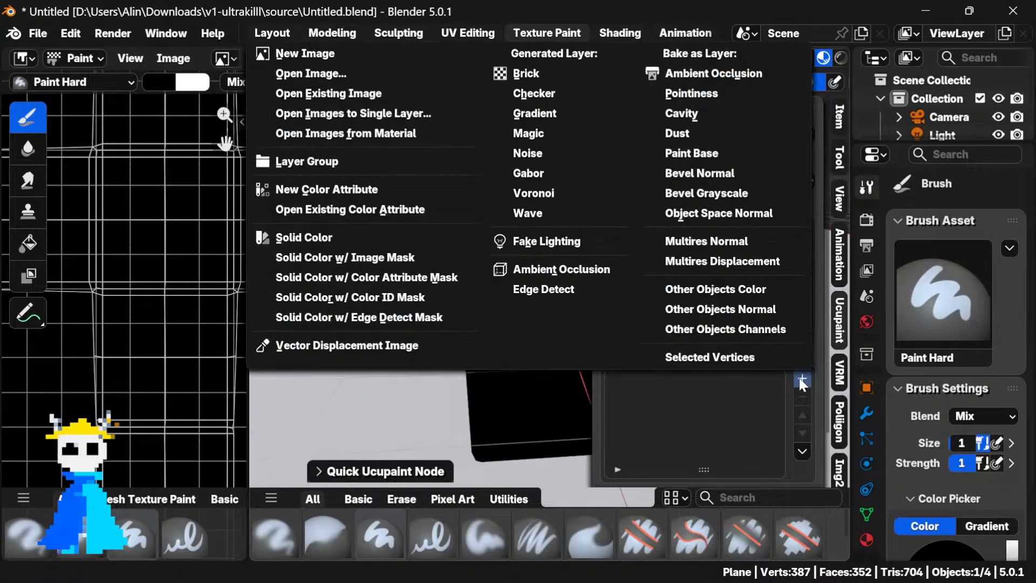
click(400, 255)
click(493, 350)
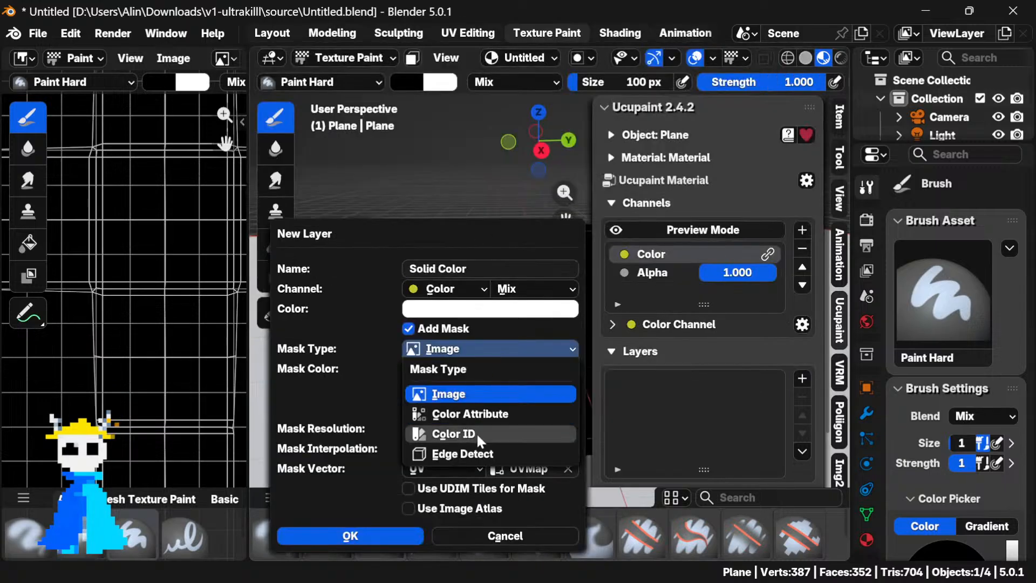
click(473, 455)
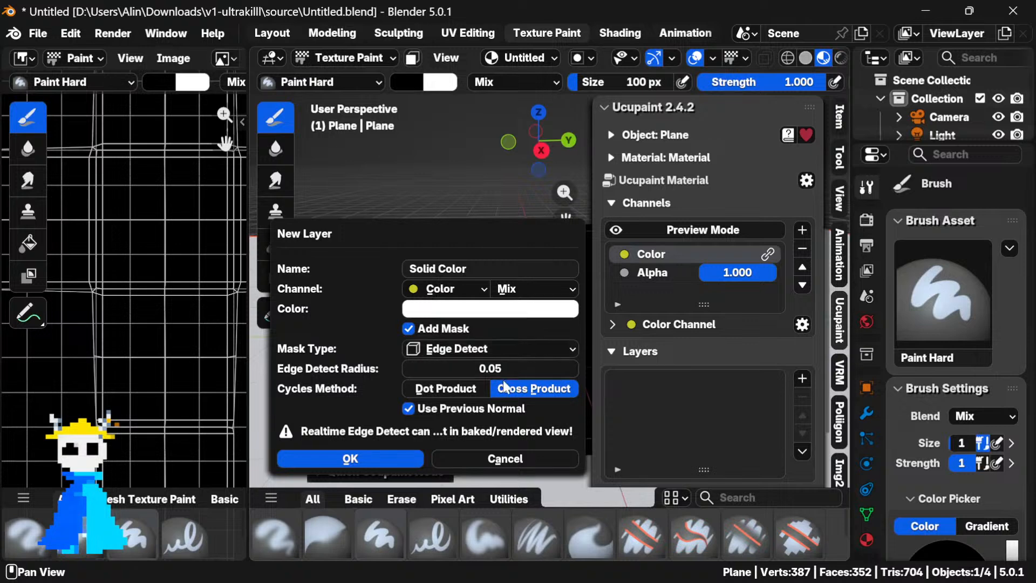
click(546, 307)
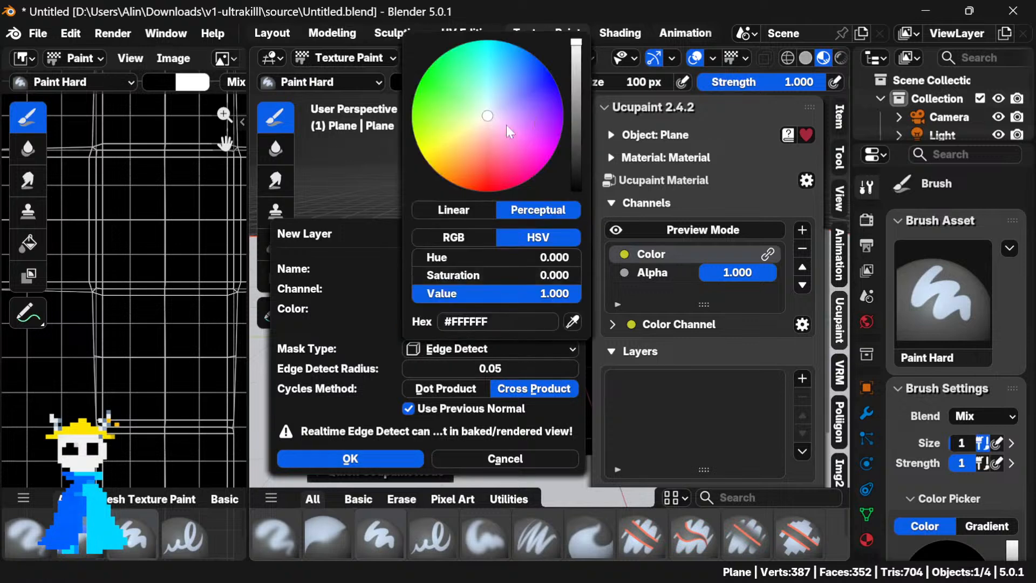
drag(487, 116, 474, 145)
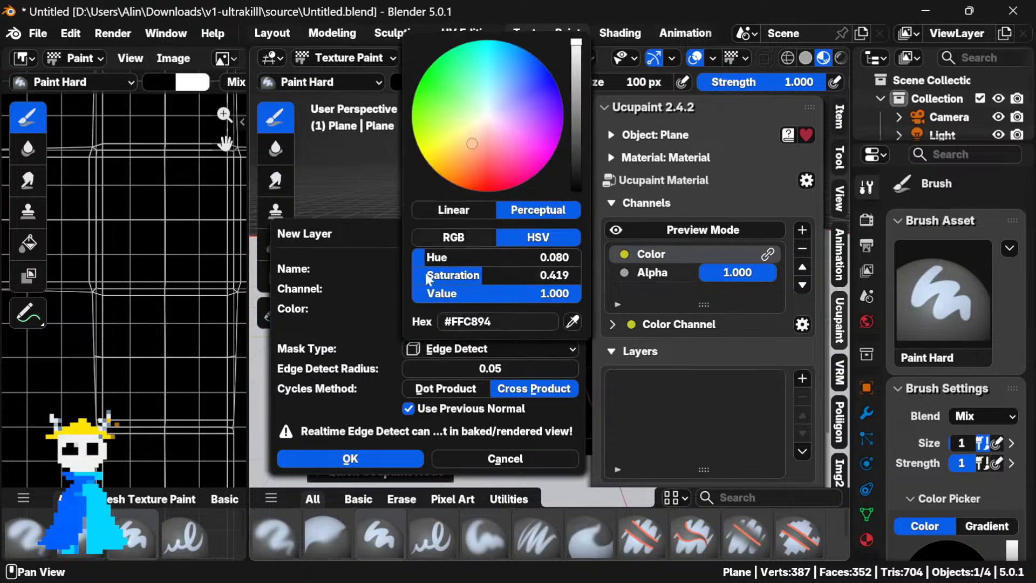
click(396, 460)
mouse_move(480, 309)
mouse_down()
mouse_move(525, 324)
mouse_move(489, 313)
mouse_up()
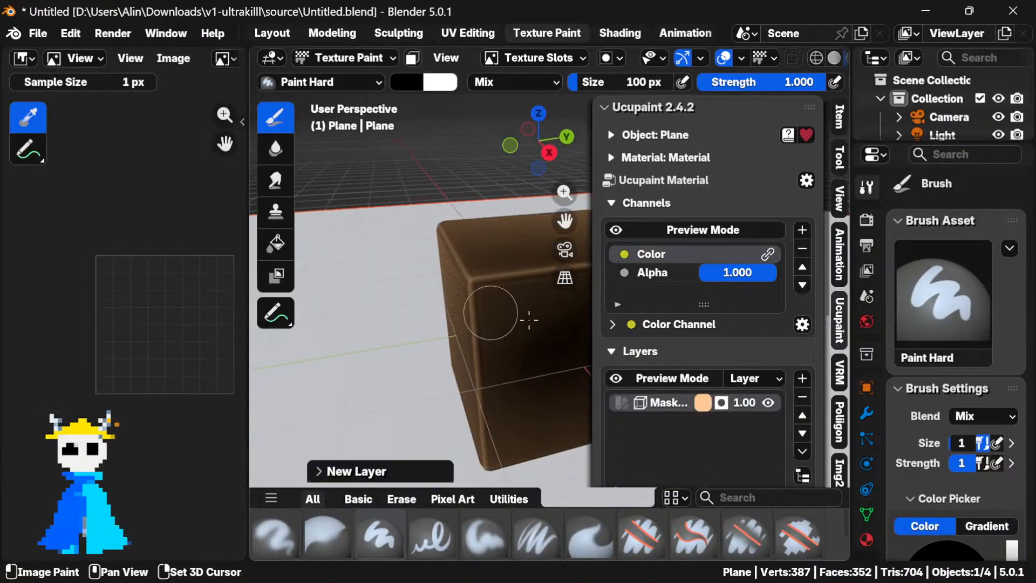
Start a second Solid Color layer without a mask and set its colour to orange #FFBA61
click(803, 378)
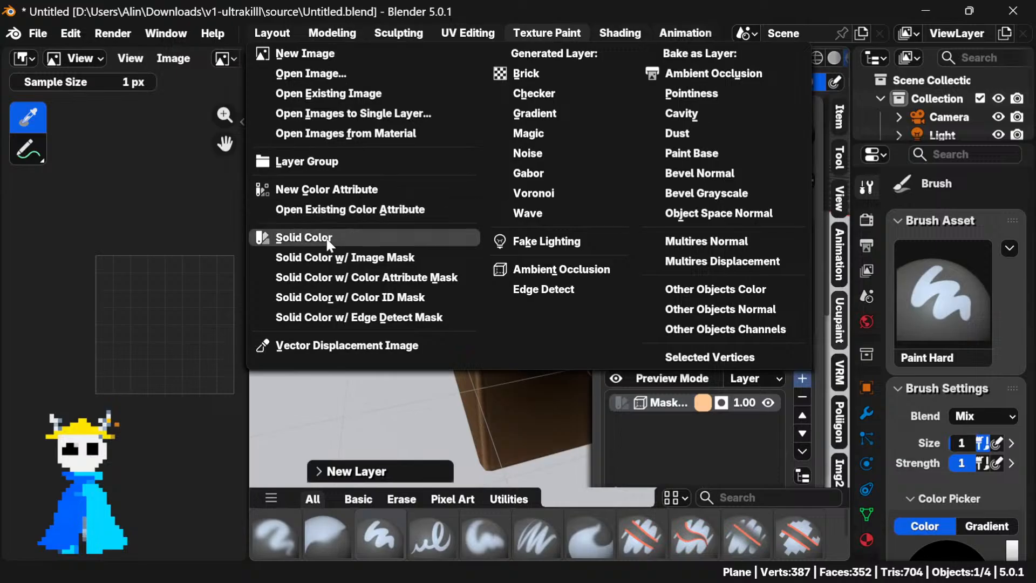
click(330, 240)
click(415, 287)
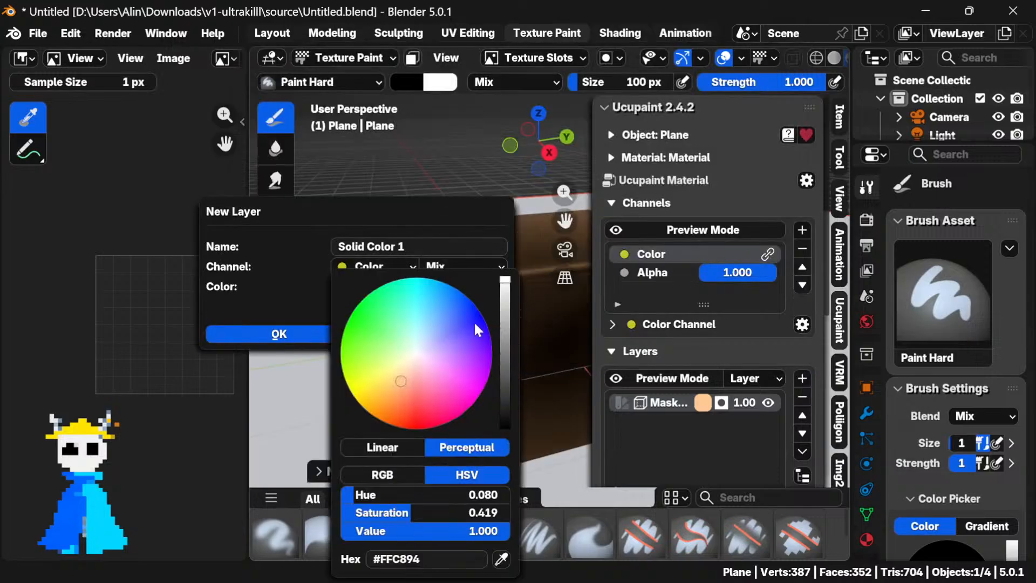
drag(474, 324, 390, 373)
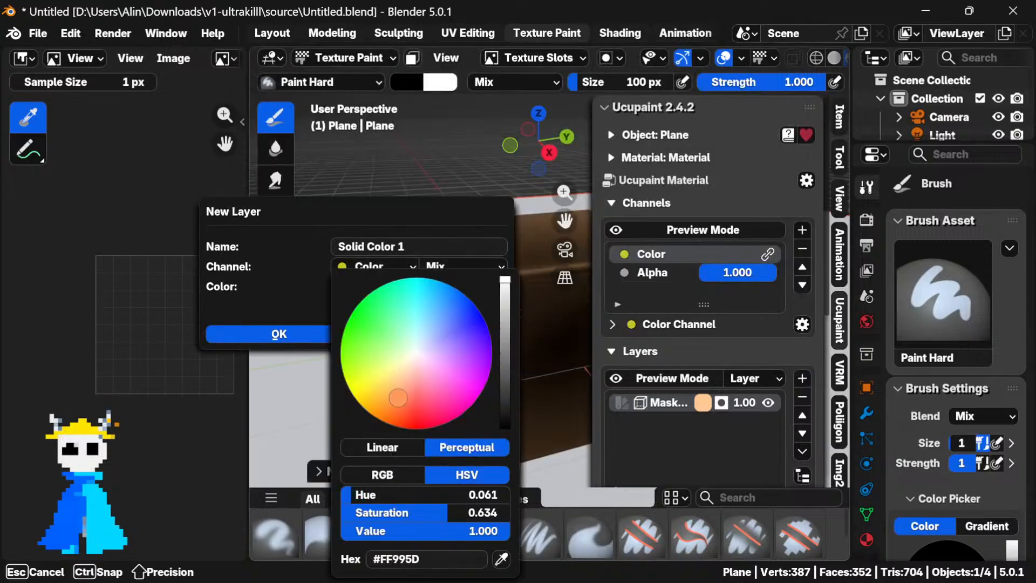
drag(385, 384, 390, 393)
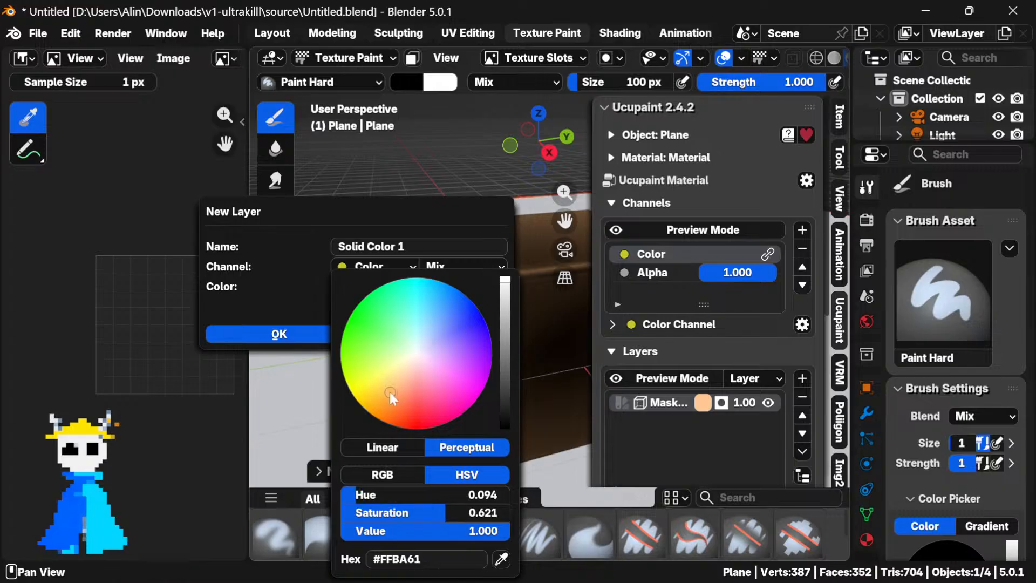
Check the Arcane tutorial video in the browser and return to Blender's new solid colour layer settings
key(super)
key(super)
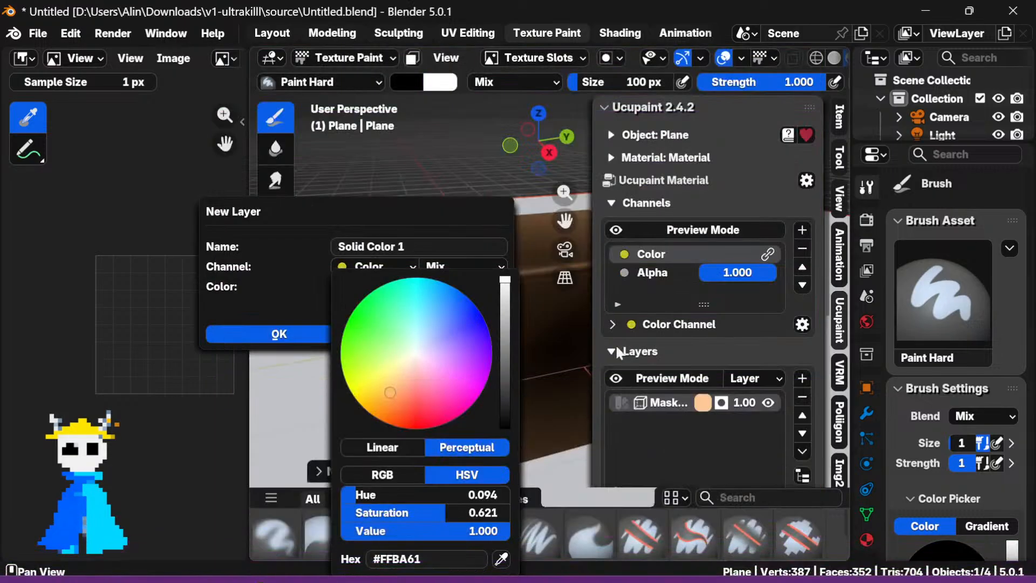
key(super)
key(super)
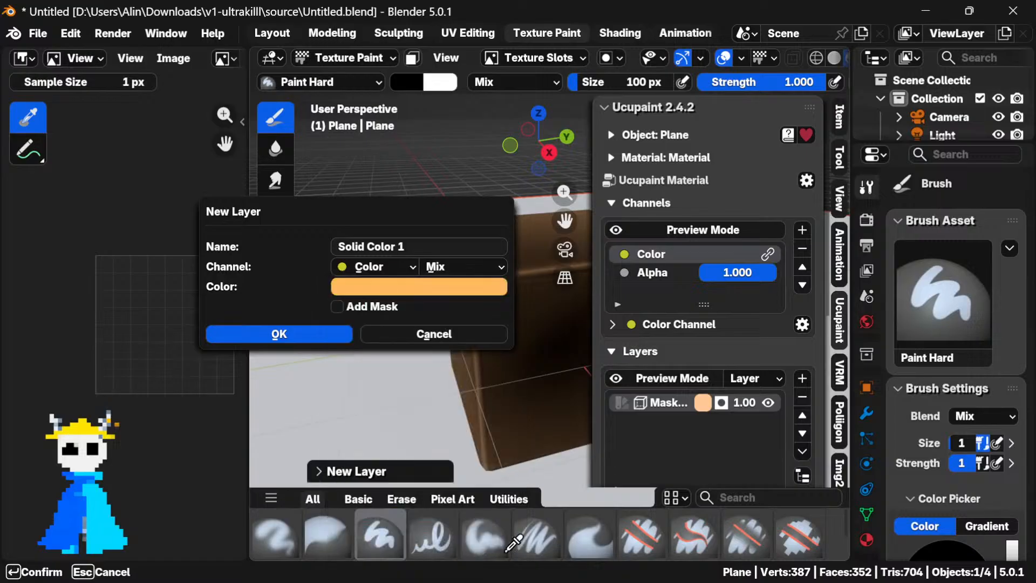
key(super)
click(252, 561)
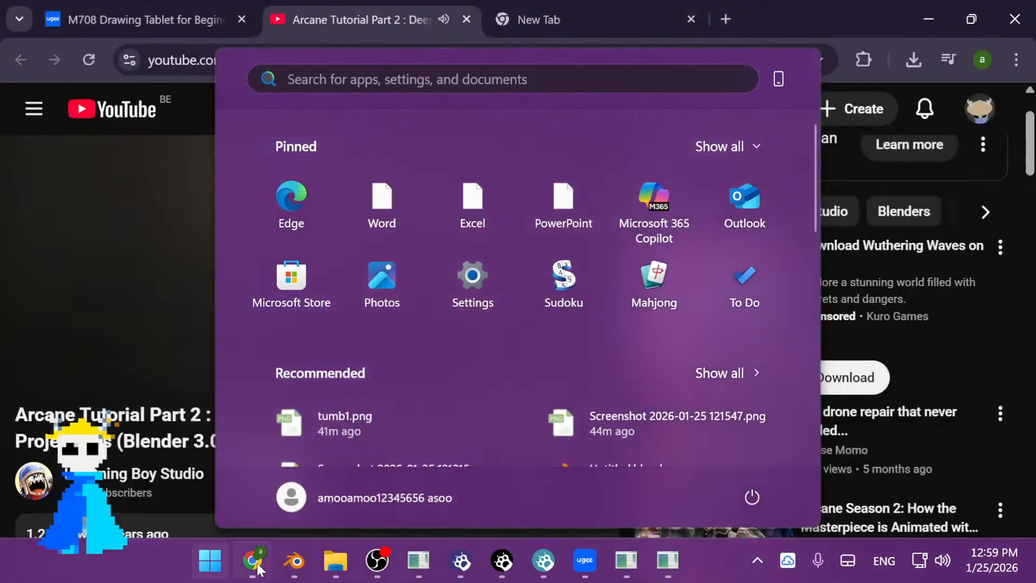
scroll(588, 216, up, 2)
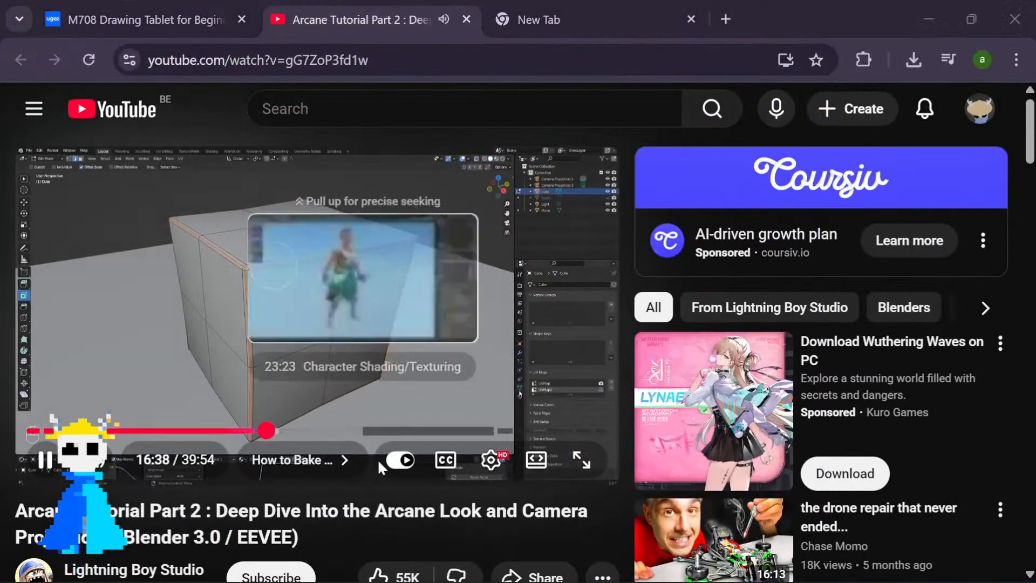
key(super)
click(376, 561)
key(super)
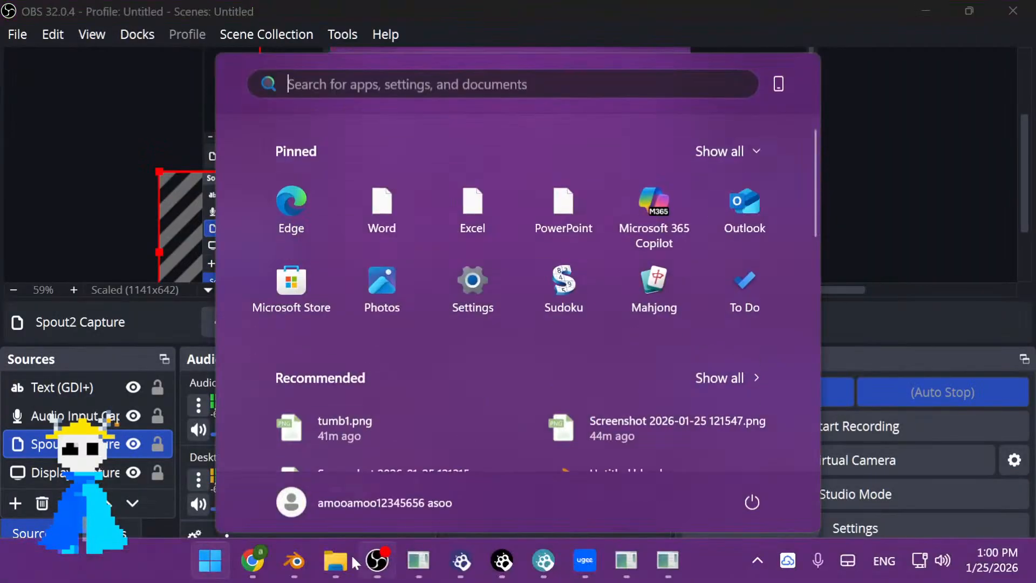
key(super)
key(super)
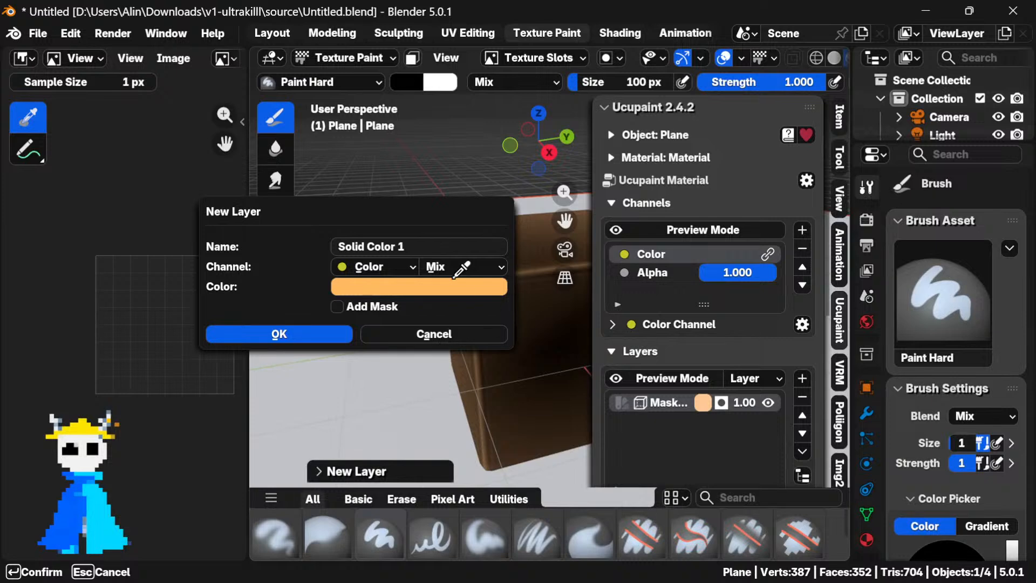
Create the solid colour layer in a very dark reddish brown and move it below the edge-highlight layer
click(480, 287)
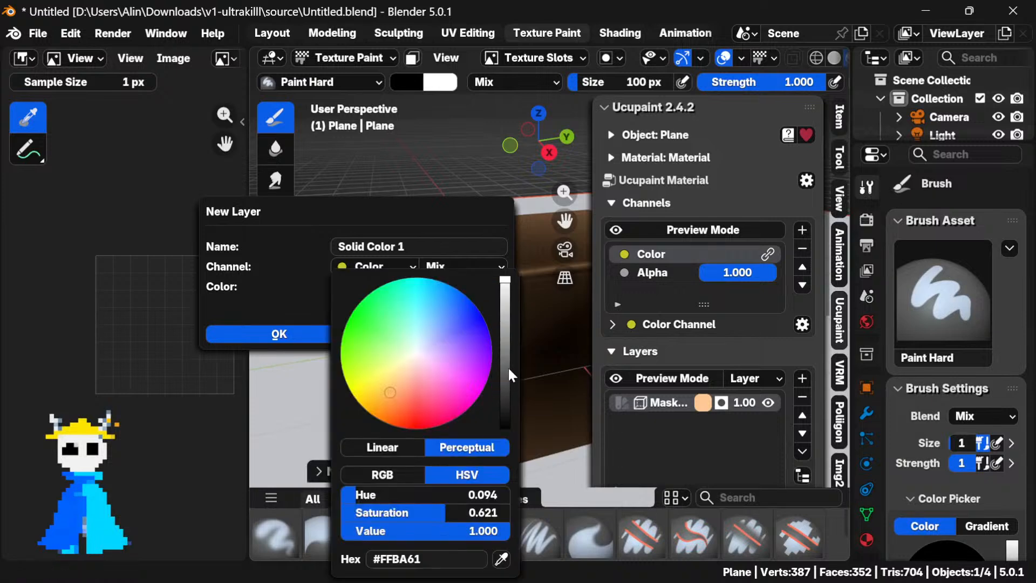
drag(509, 370, 505, 403)
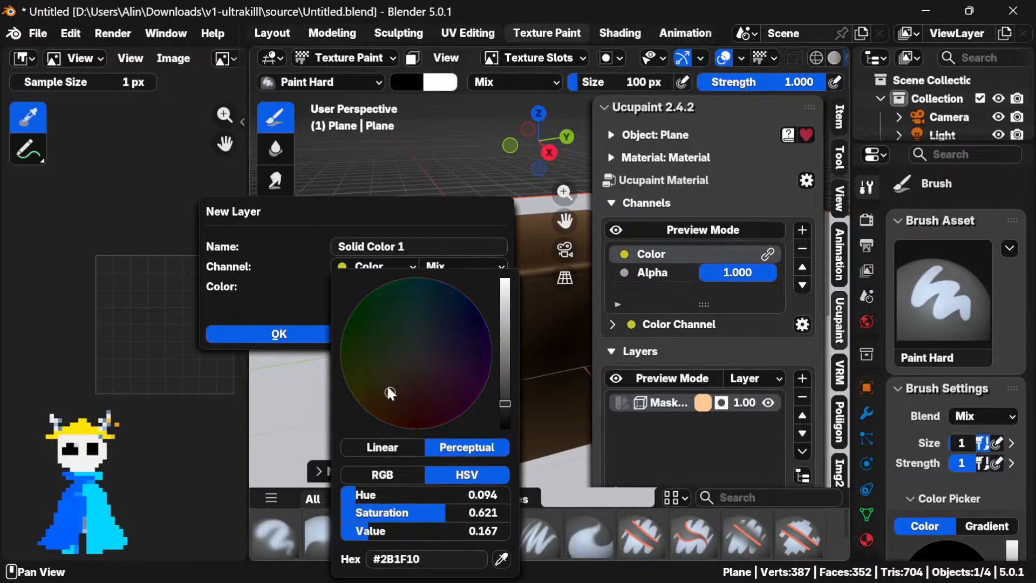
mouse_move(389, 393)
mouse_down()
mouse_move(385, 384)
mouse_move(402, 398)
mouse_up()
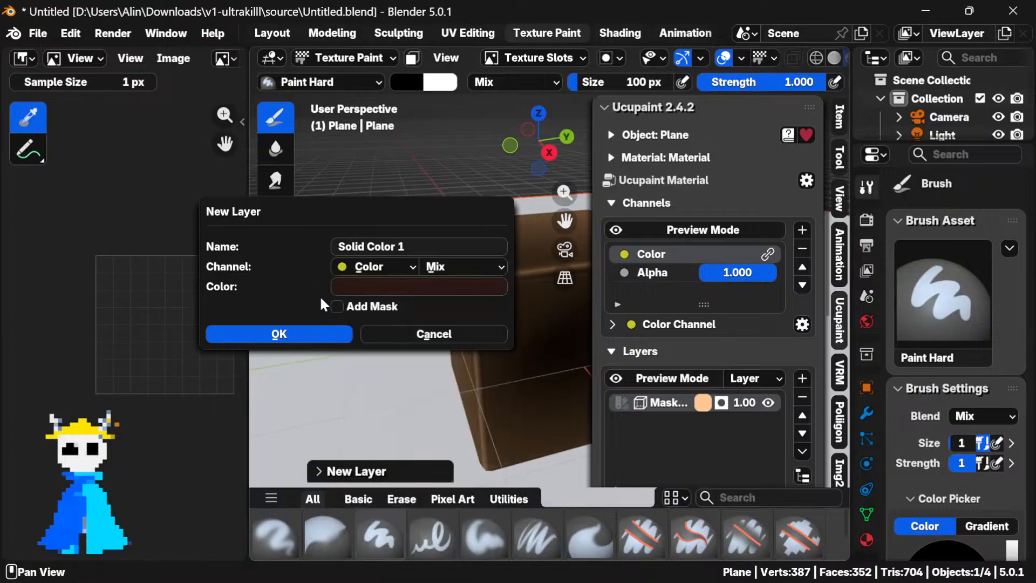
click(340, 334)
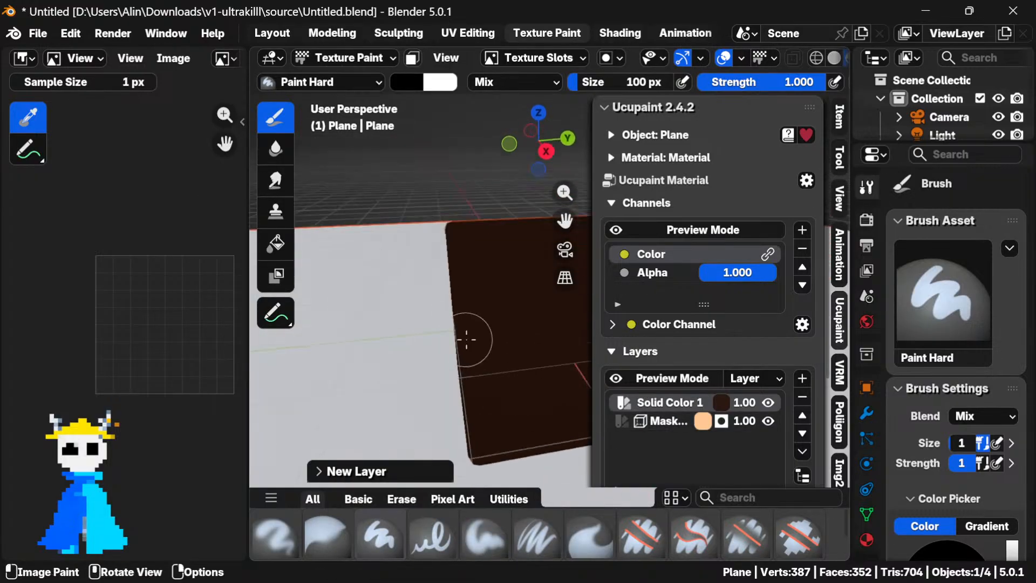
click(802, 436)
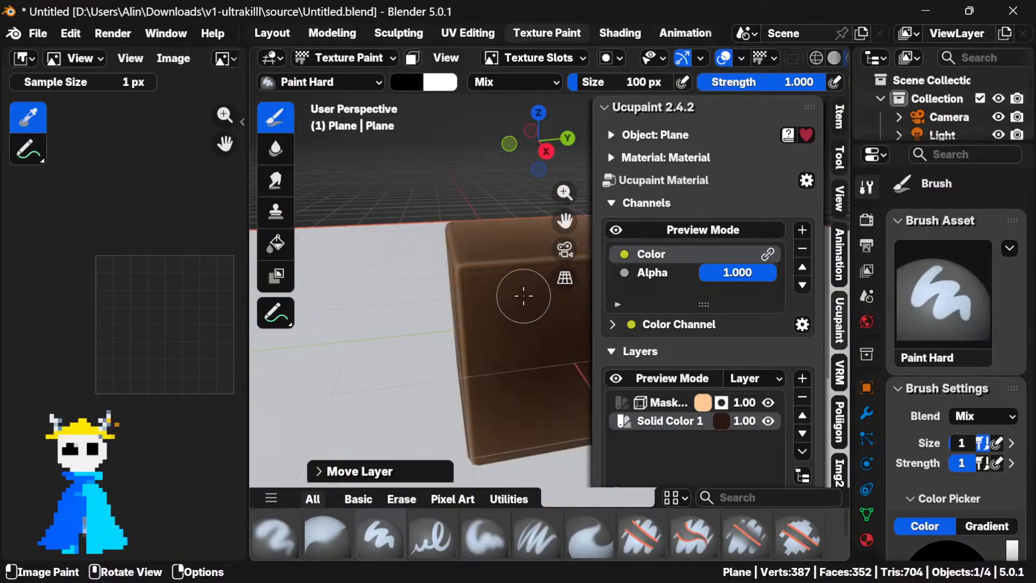
drag(527, 365, 586, 323)
Try Fake Lighting as the mask source of the light orange edge-highlight layer and inspect the cube
click(674, 402)
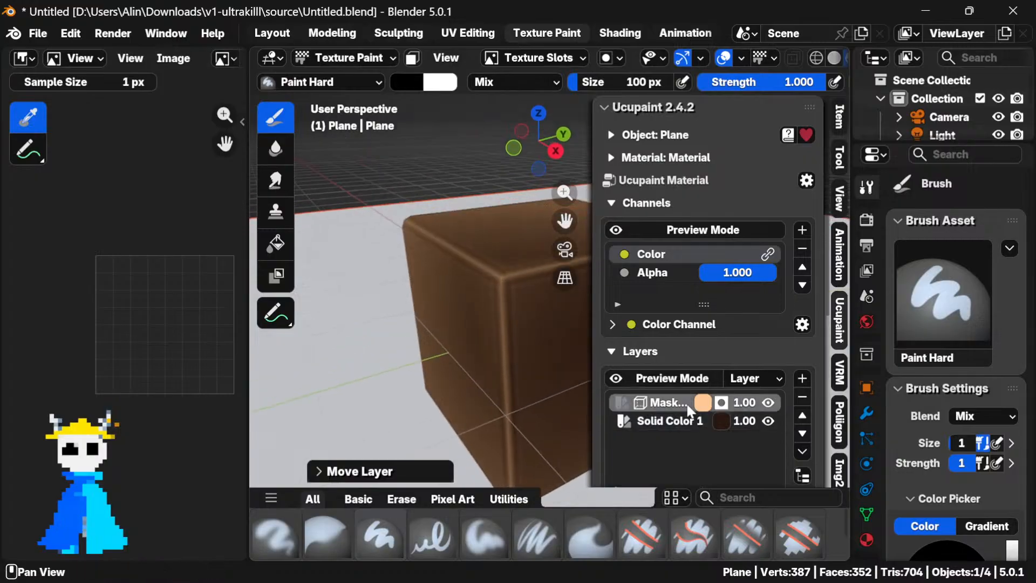
right_click(679, 402)
scroll(747, 425, down, 10)
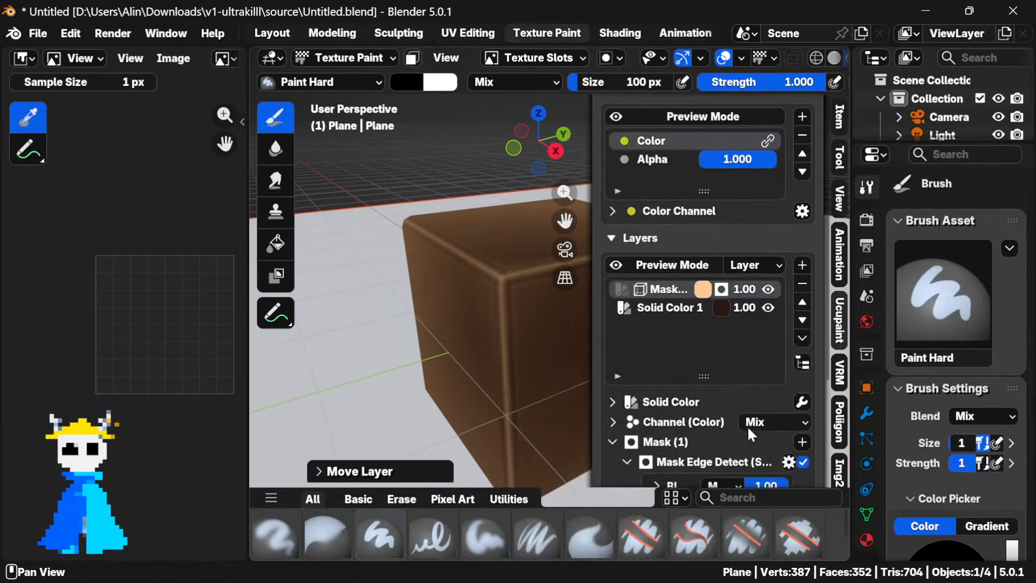
scroll(749, 418, down, 2)
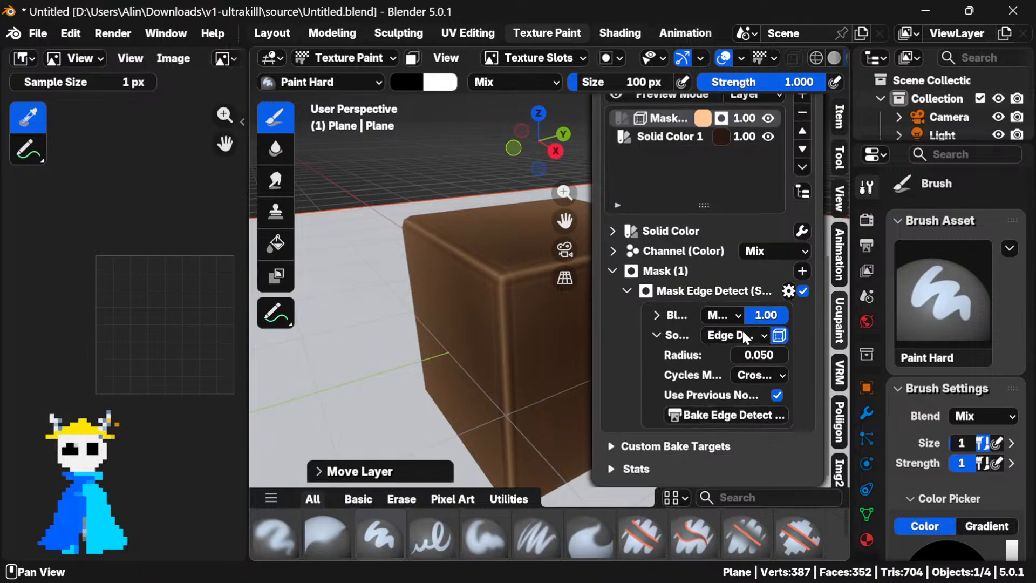
click(744, 335)
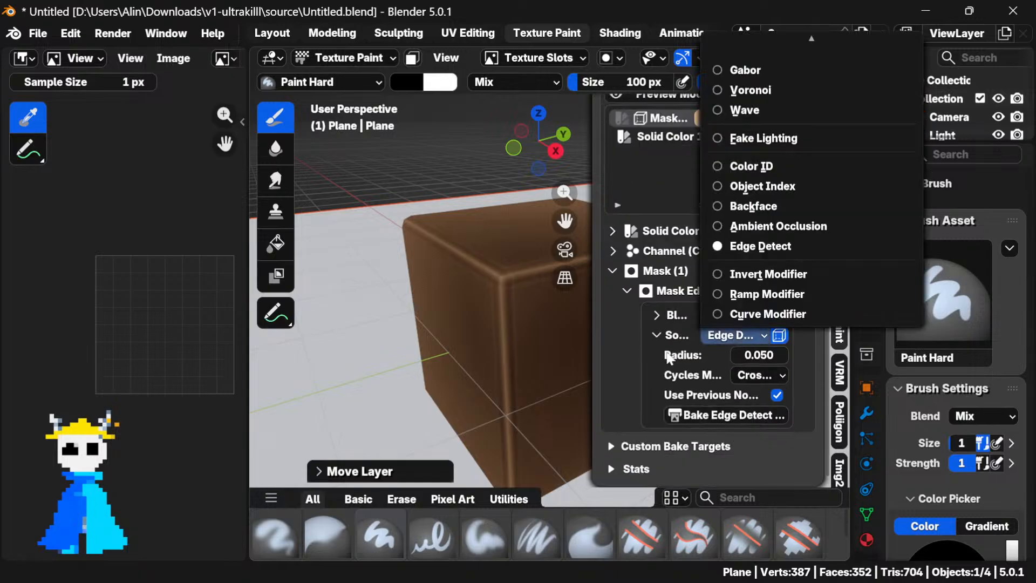
click(783, 143)
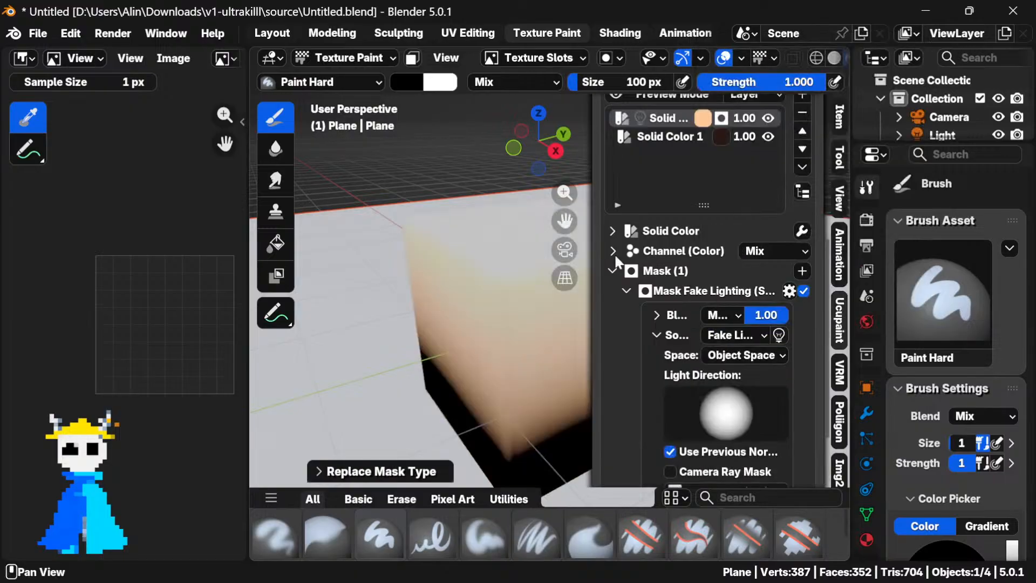
scroll(463, 250, down, 4)
drag(511, 284, 483, 317)
drag(485, 317, 445, 319)
drag(445, 319, 523, 298)
Undo the mask type change, place the dark solid colour layer below the edge-highlight layer and select the edge-highlight layer
key(ctrl+z)
drag(391, 282, 567, 274)
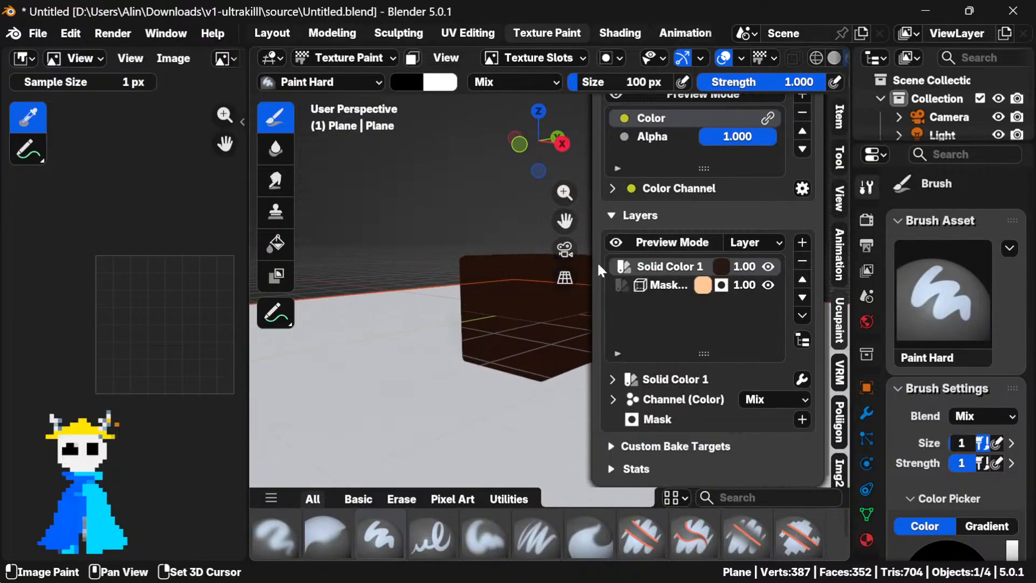
click(802, 297)
click(717, 272)
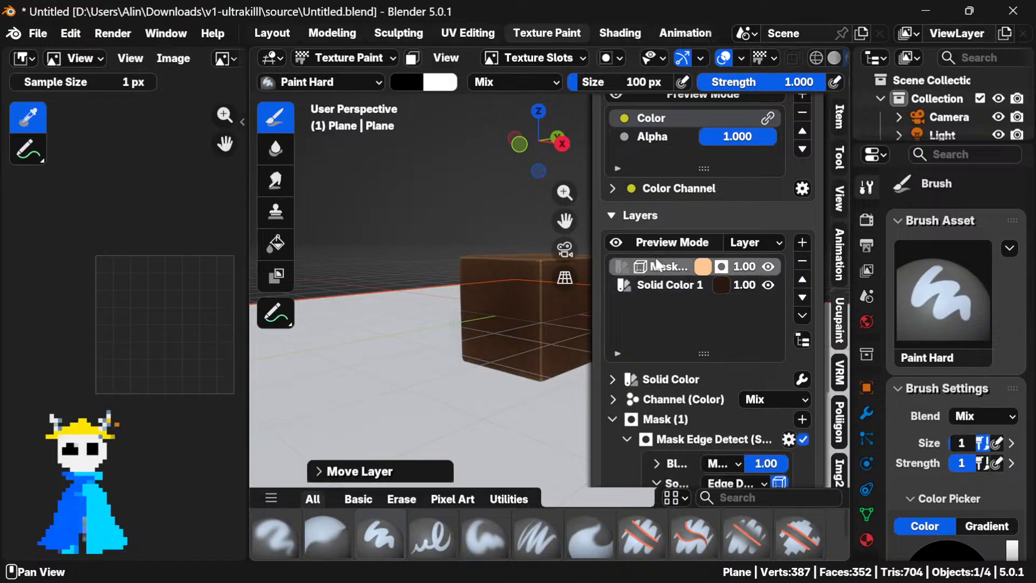
Check the tutorial's painted box in the browser video and return to Blender
key(super)
click(274, 553)
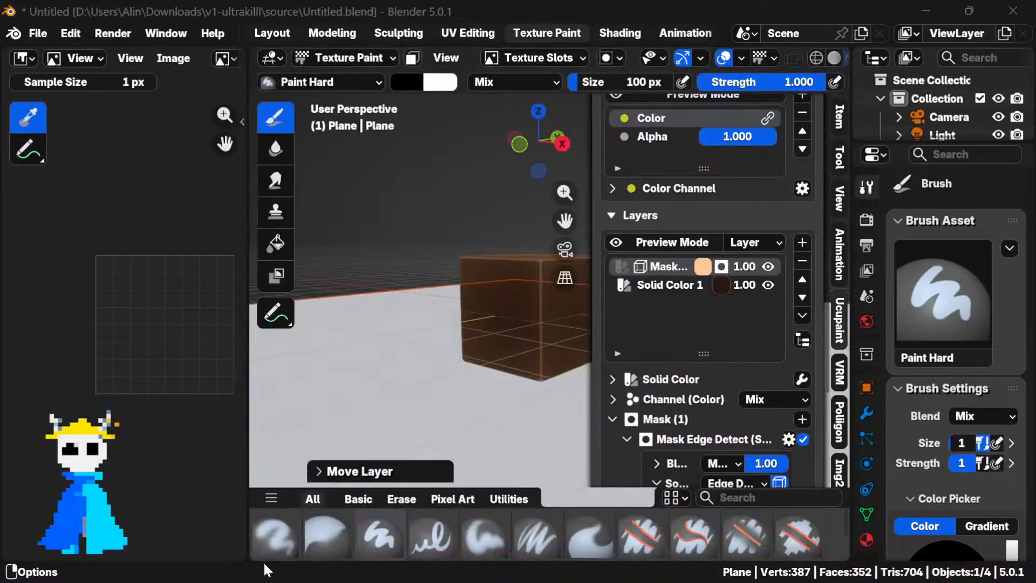
key(super)
click(263, 561)
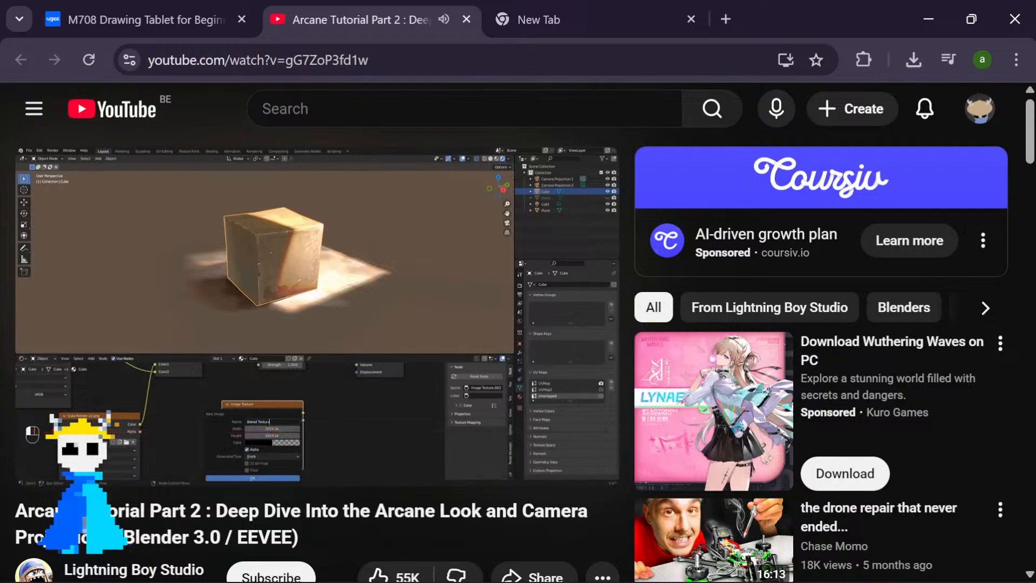
key(super)
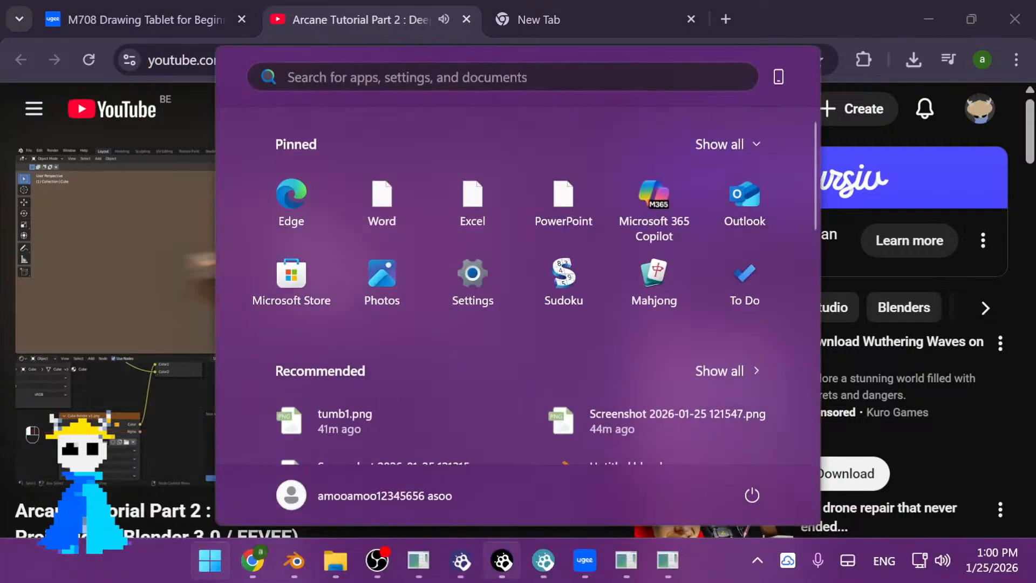
click(294, 561)
Review the blend modes and mask source types of the edge-highlight layer, and delete that layer
click(758, 401)
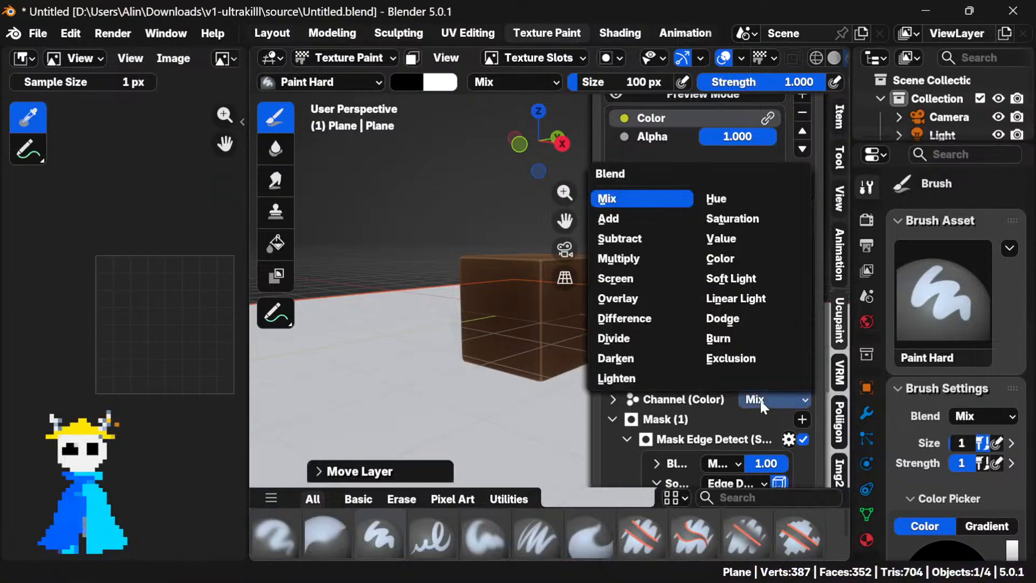
click(760, 407)
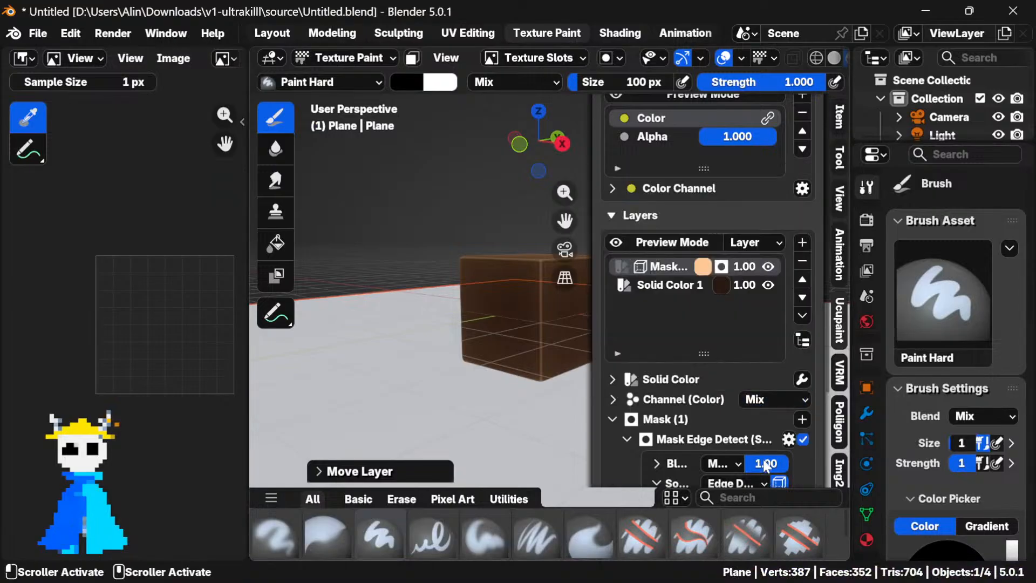
scroll(745, 447, down, 3)
scroll(746, 448, down, 2)
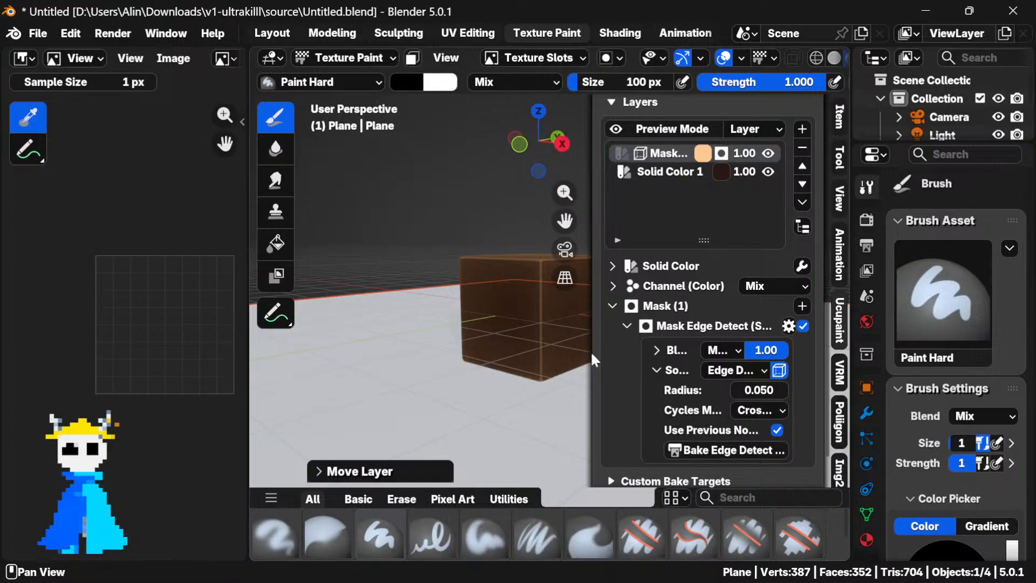
drag(591, 359, 436, 358)
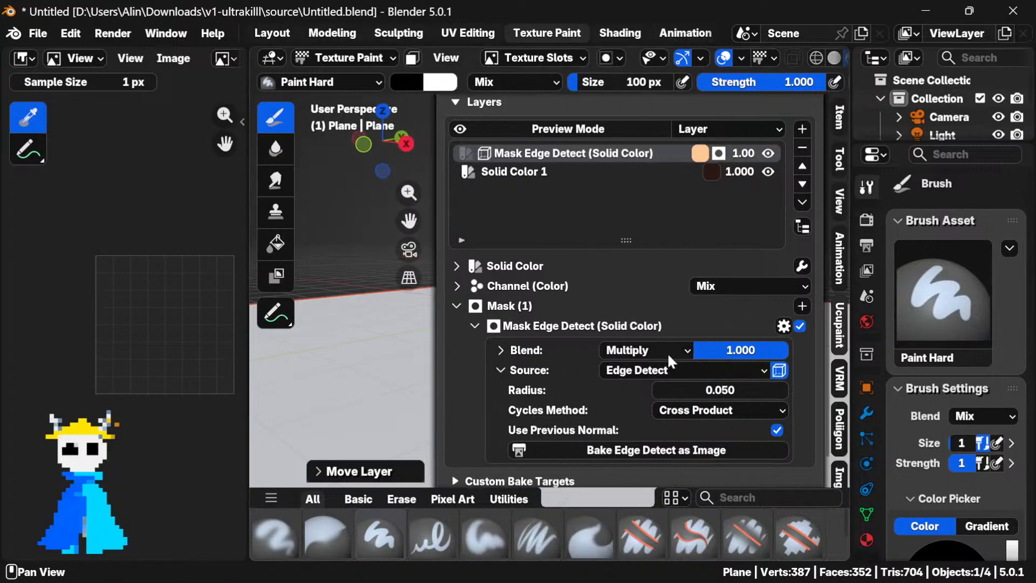
click(709, 371)
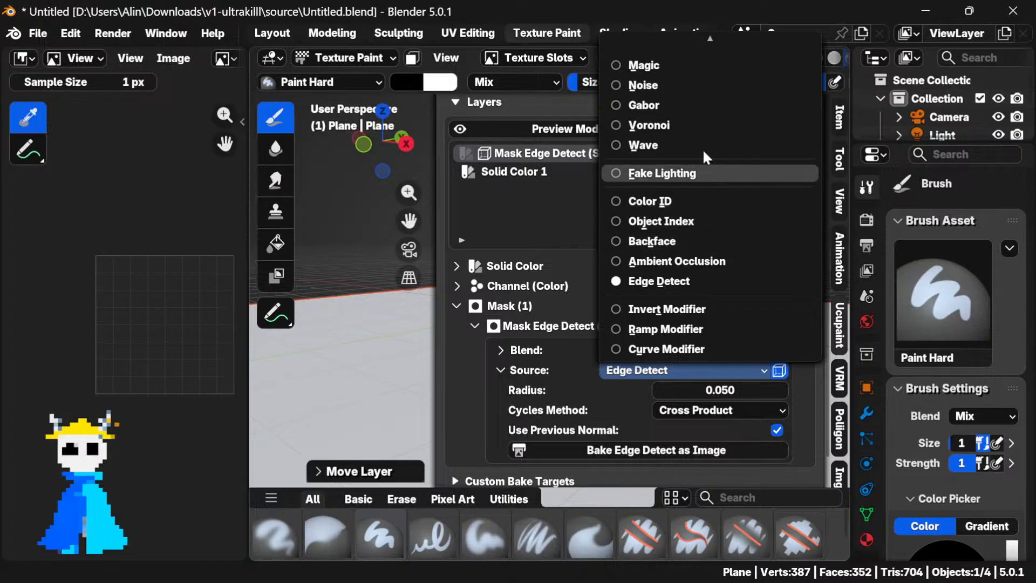
scroll(650, 73, up, 5)
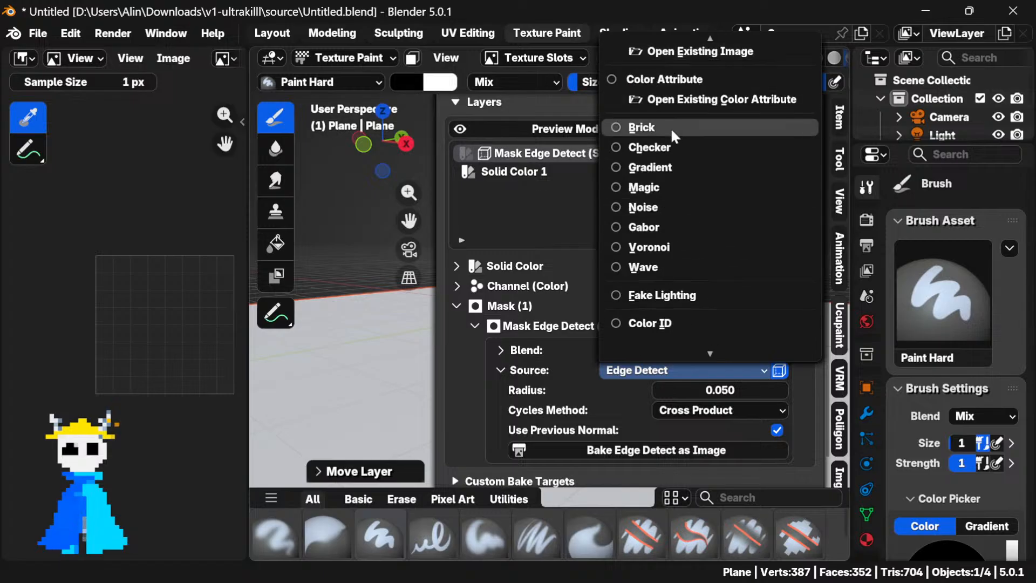
scroll(670, 128, up, 3)
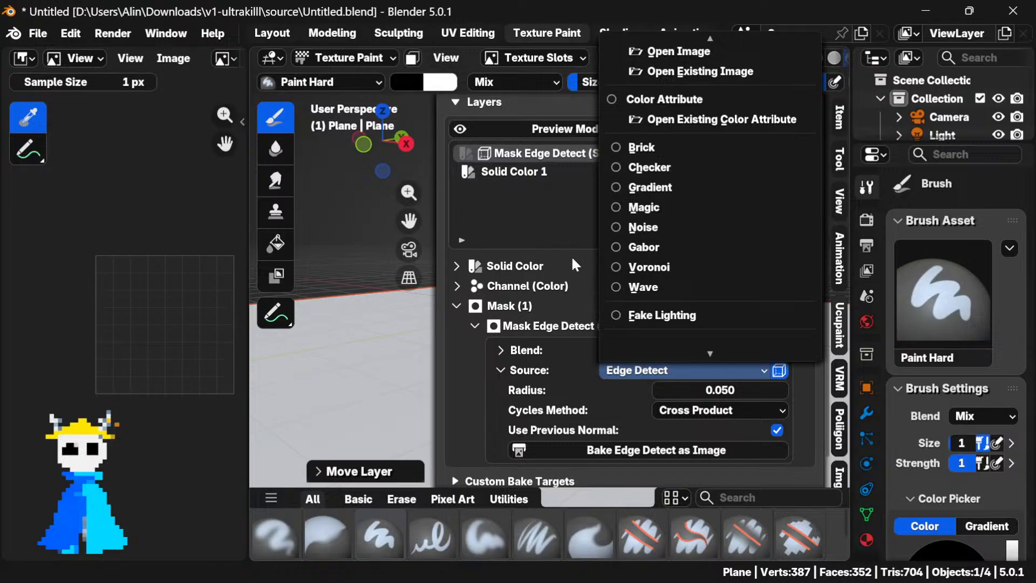
click(799, 149)
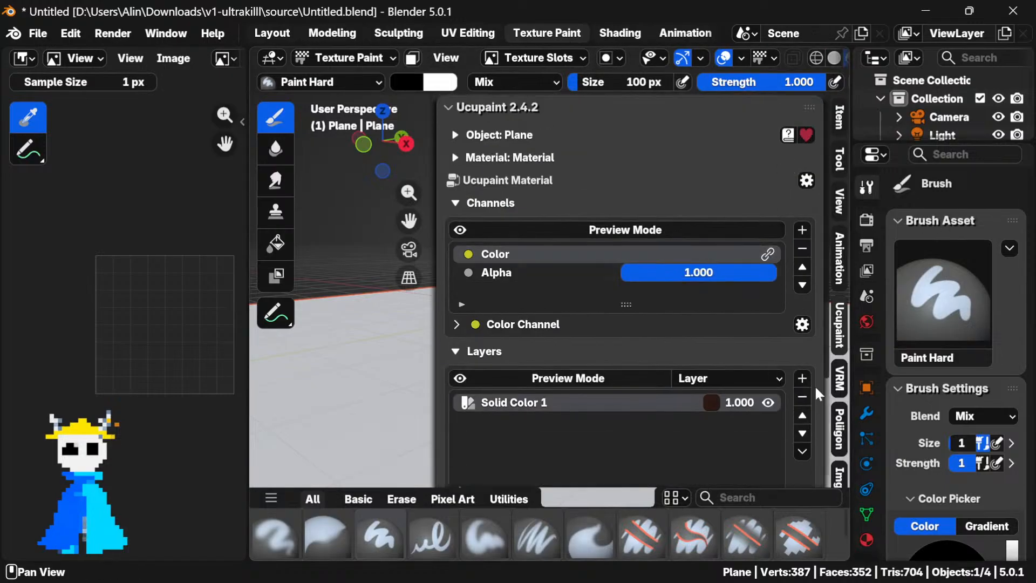
click(802, 379)
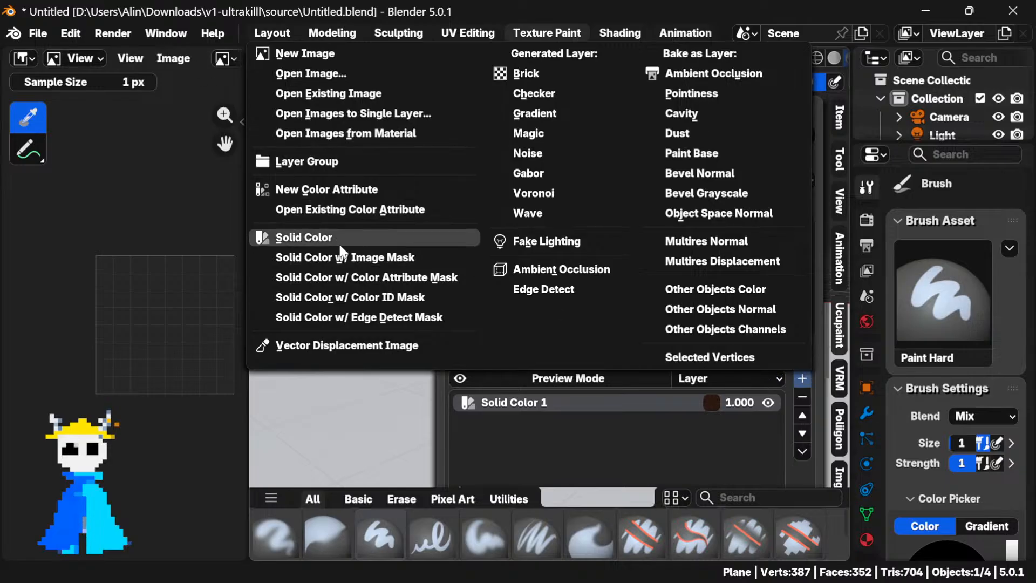
click(542, 244)
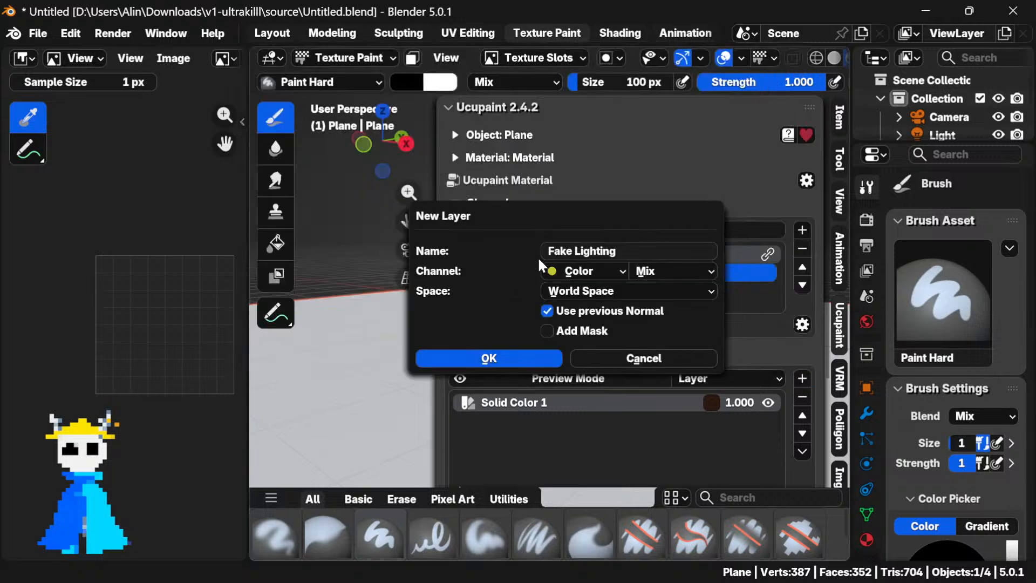
click(617, 358)
Add an Ambient Occlusion layer above the dark base colour with Multiply blending, AO distance 1.00 and the previous normal used
click(801, 381)
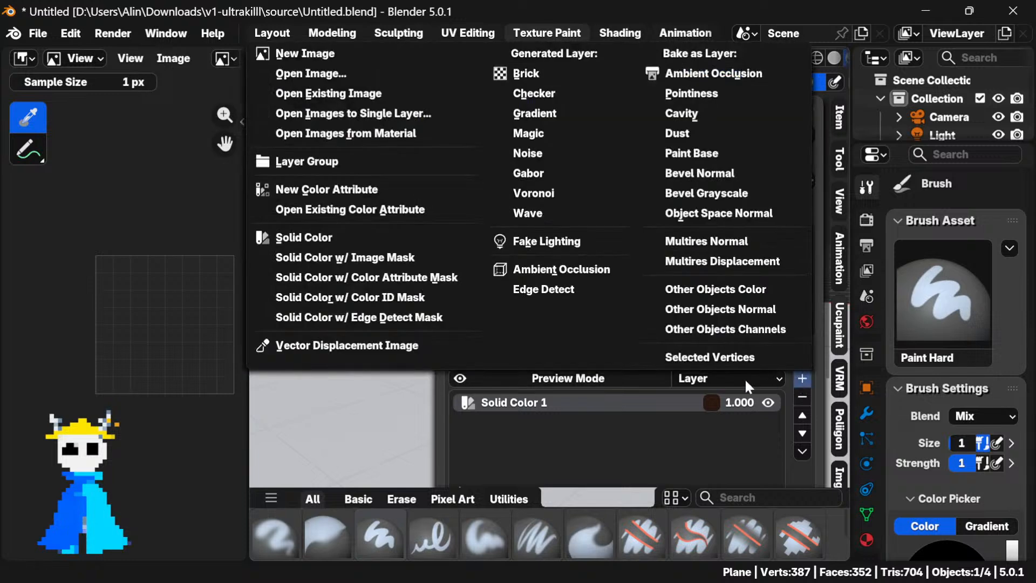
click(555, 269)
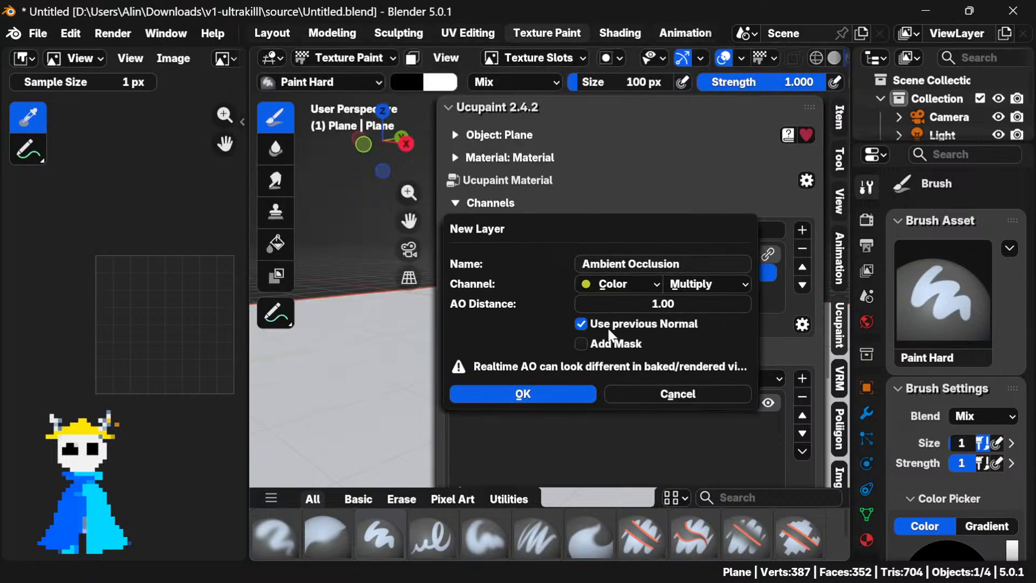
click(575, 395)
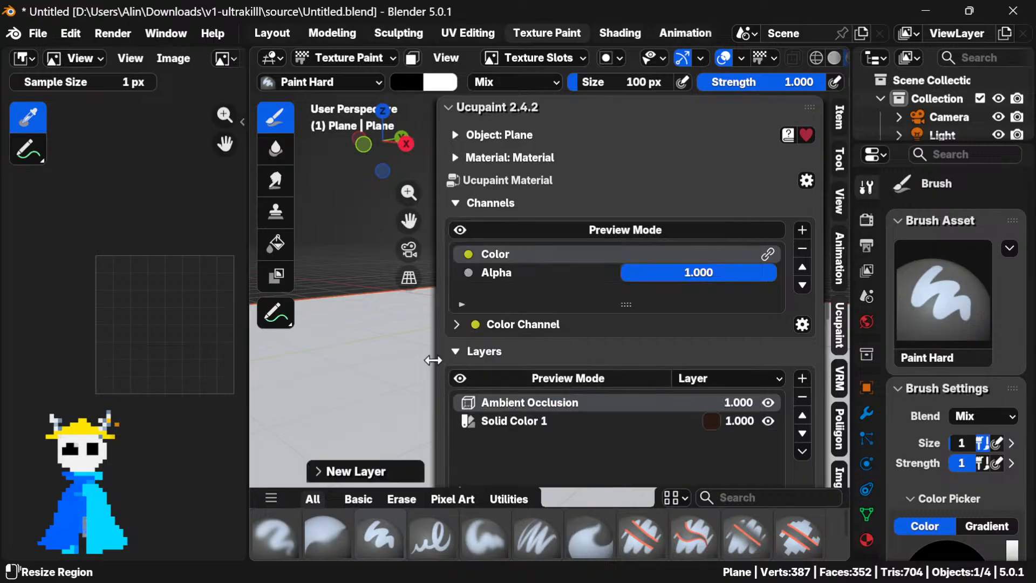
drag(433, 360, 635, 360)
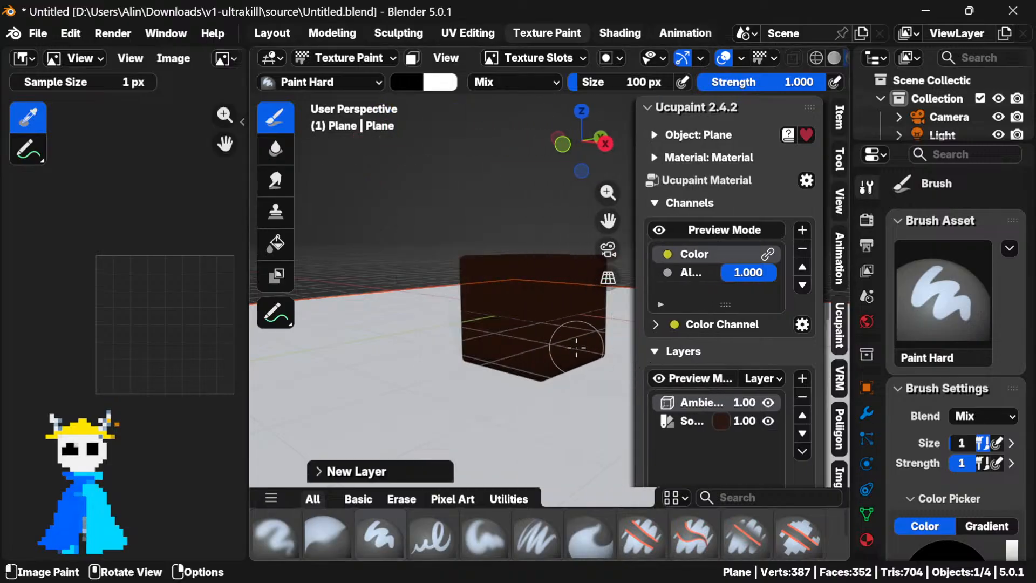
Move the Ambient Occlusion layer below the dark brown solid colour layer and check its settings and the cube
click(803, 434)
scroll(486, 298, up, 2)
drag(485, 299, 481, 354)
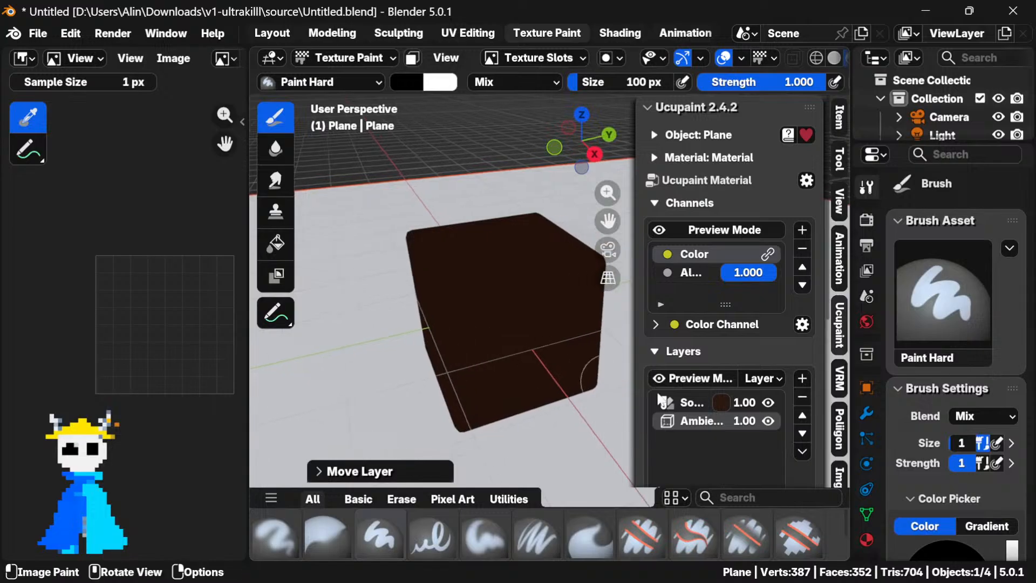
scroll(701, 426, down, 10)
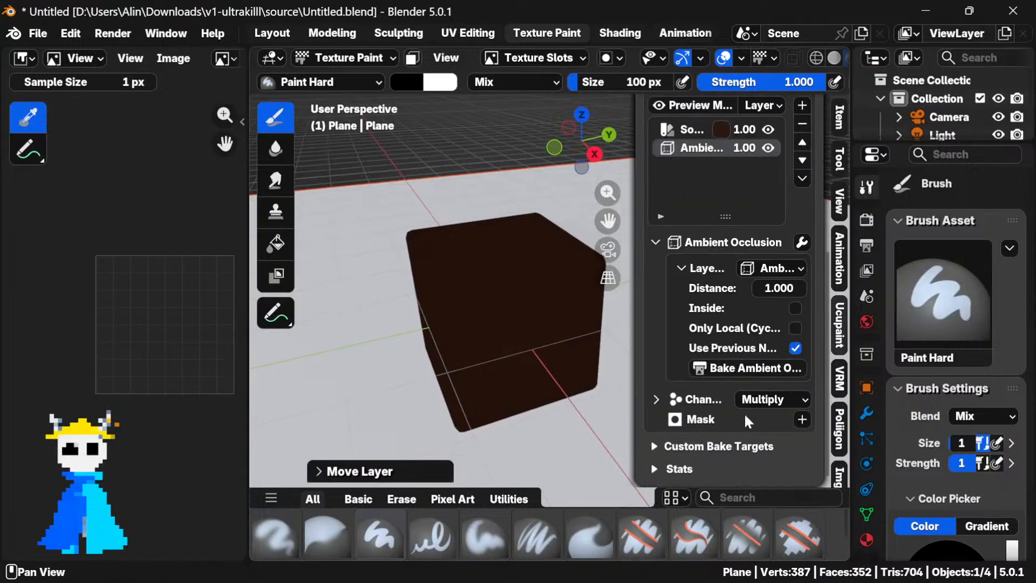
scroll(785, 270, up, 5)
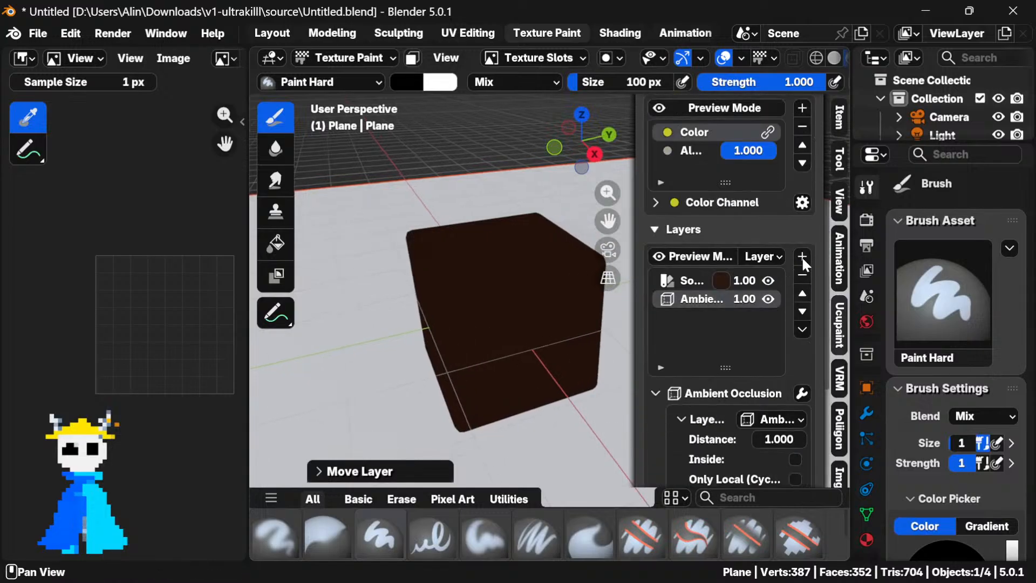
Add a tan solid colour layer with Mix blending and move it beneath the Ambient Occlusion layer
click(802, 256)
click(318, 461)
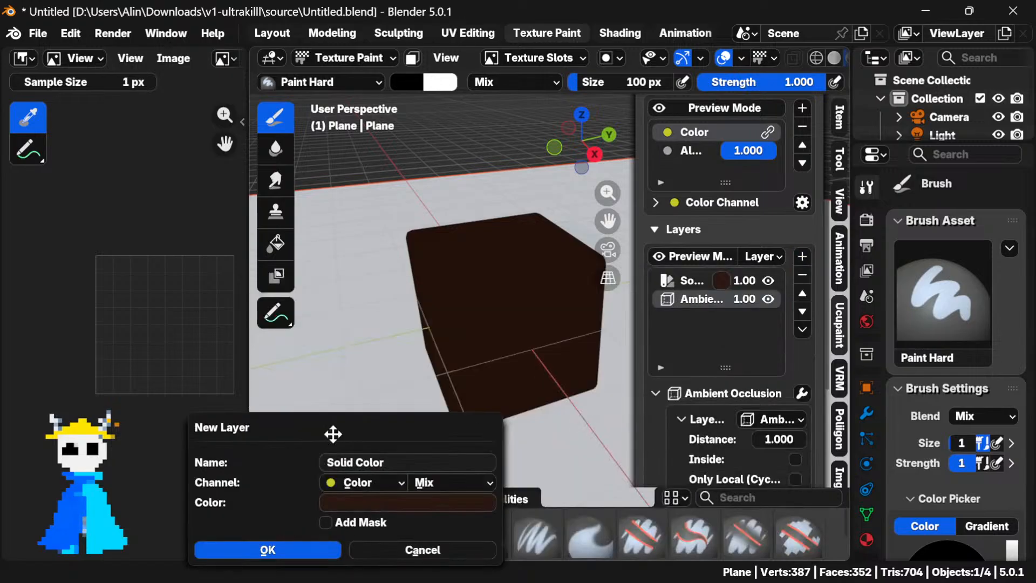
click(406, 503)
drag(490, 280, 493, 229)
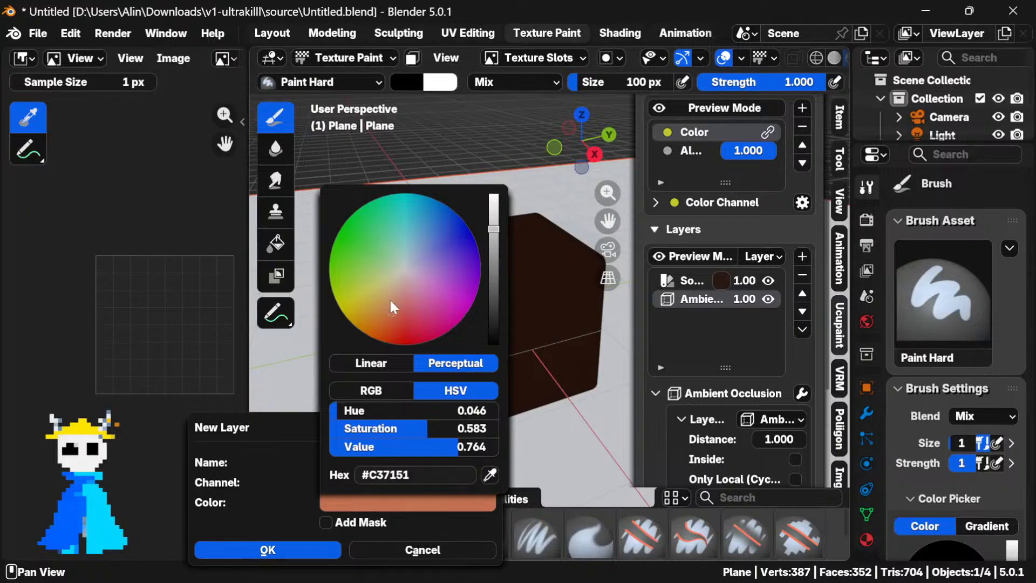
drag(389, 297, 377, 277)
click(268, 549)
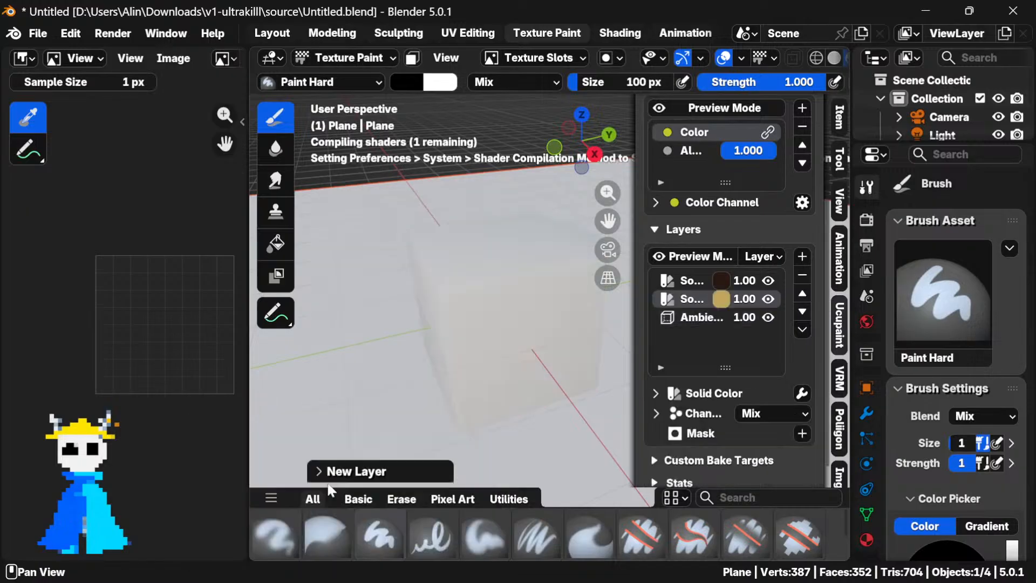
click(804, 313)
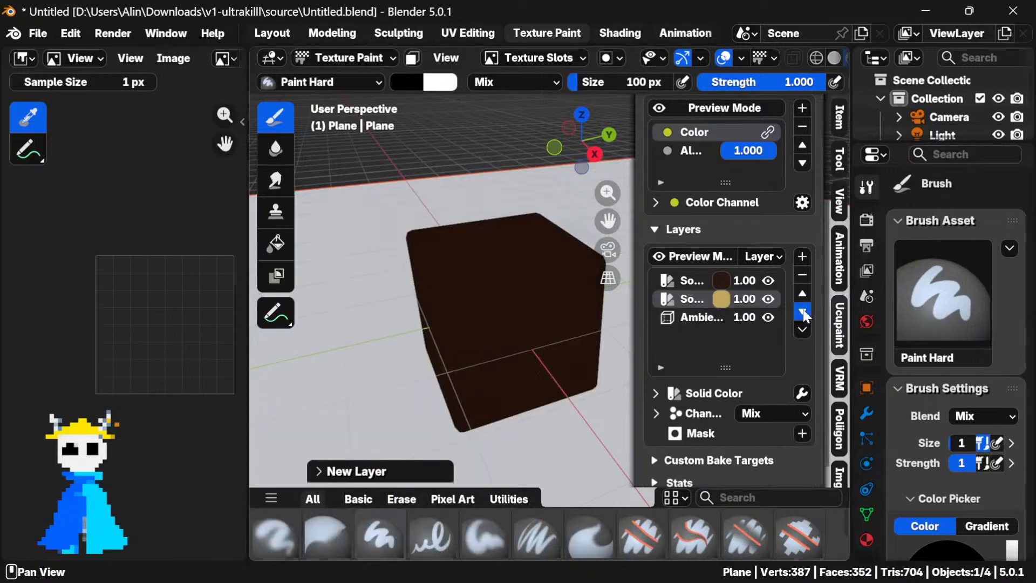
Widen the sidebar and review the settings for baking the Ambient Occlusion layer to an image, without baking
click(717, 300)
scroll(756, 307, down, 5)
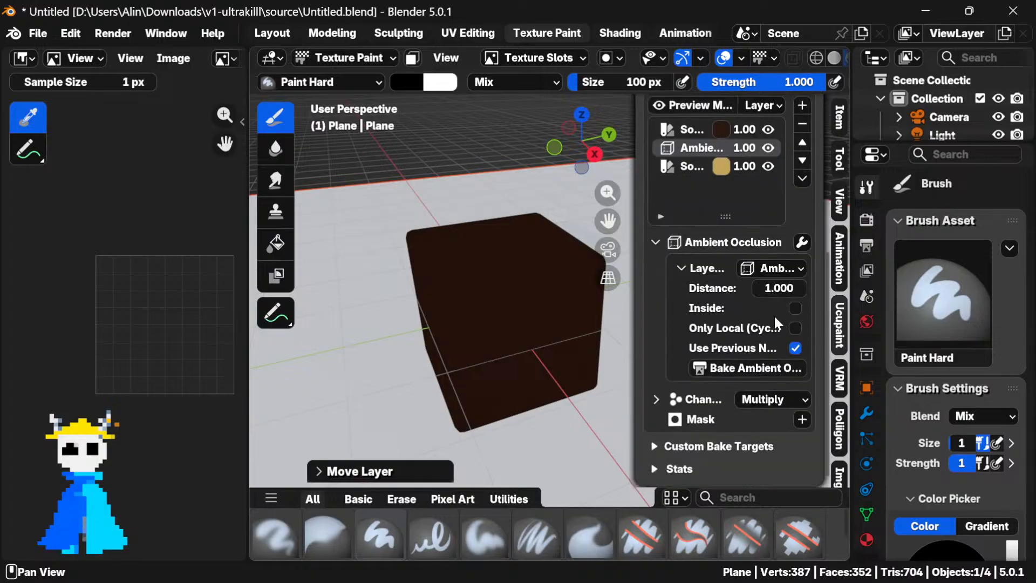
drag(636, 297, 504, 291)
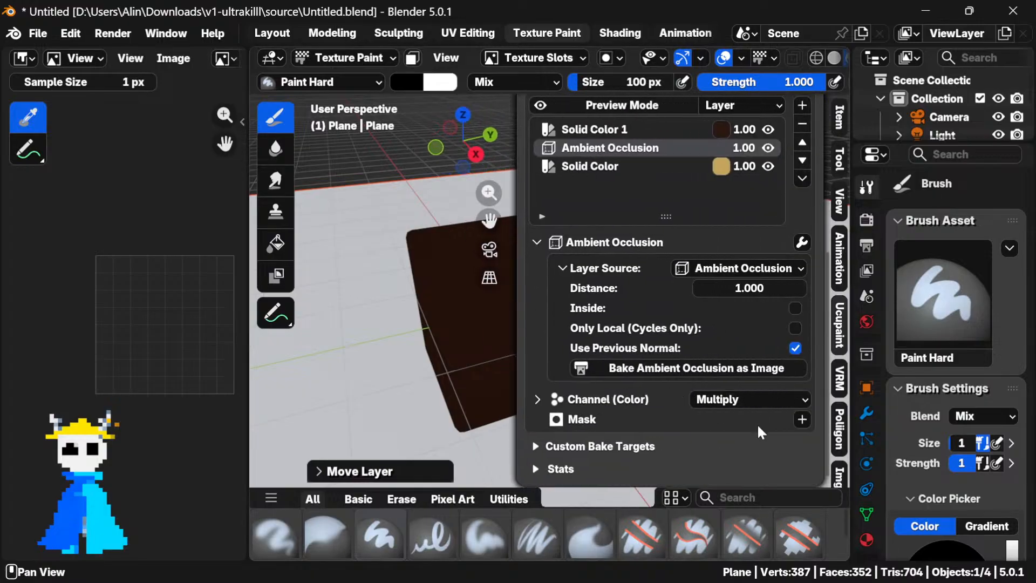
click(746, 370)
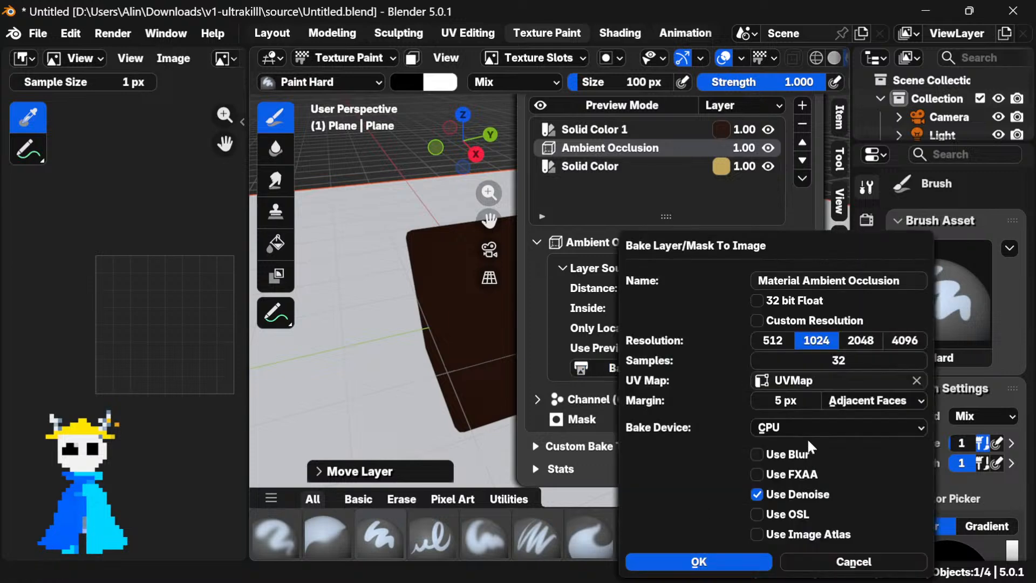
click(882, 381)
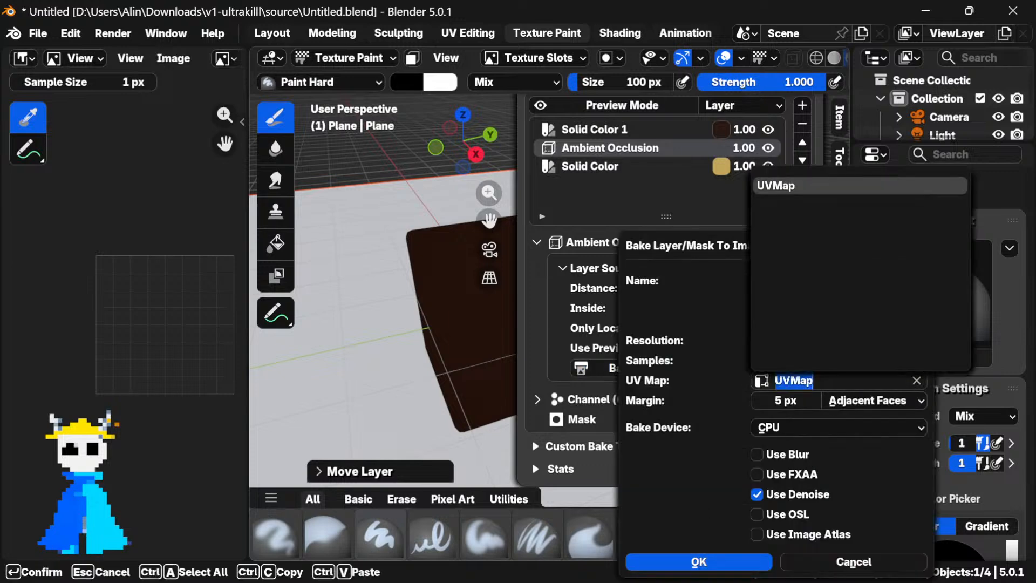
click(931, 410)
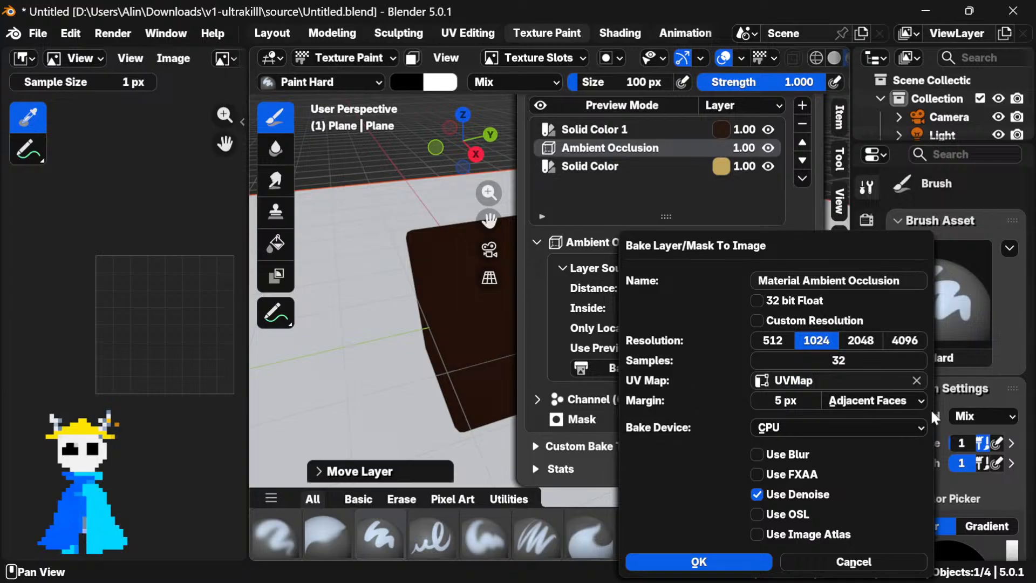
click(917, 380)
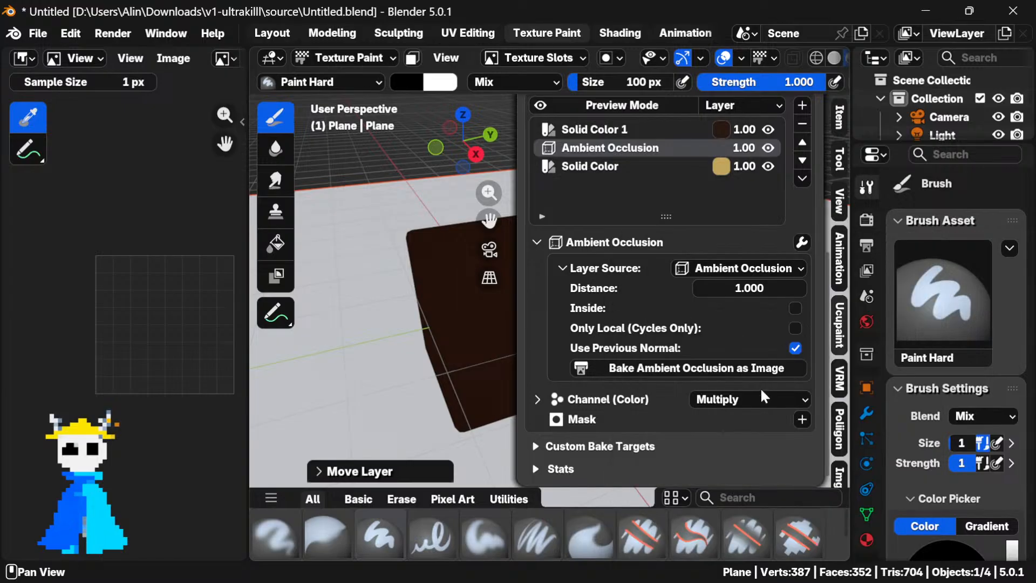
click(755, 370)
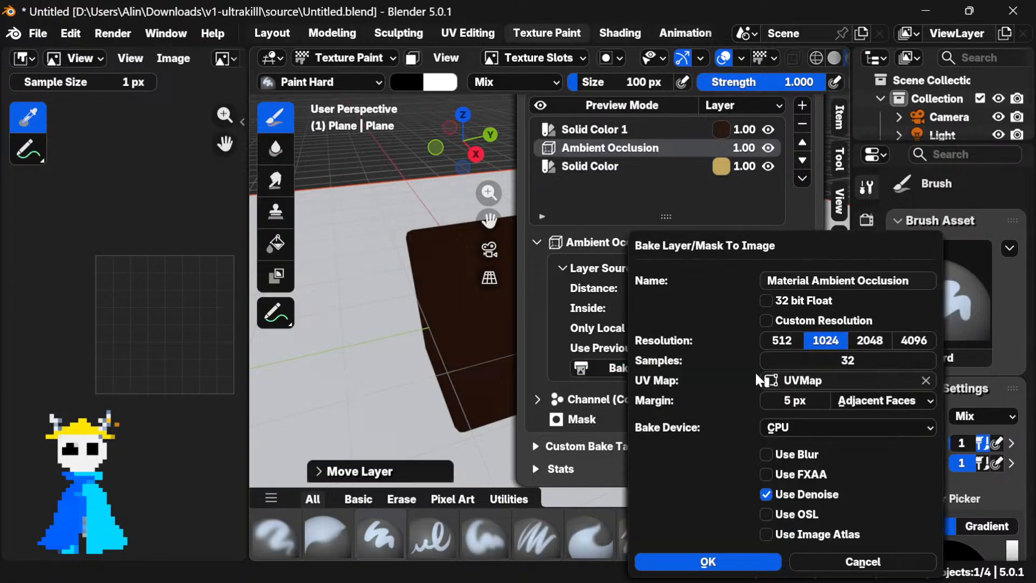
click(561, 332)
Move the dark brown solid colour layer below the Ambient Occlusion layer and inspect the cube with the Ambient Occlusion layer selected
scroll(799, 209, up, 5)
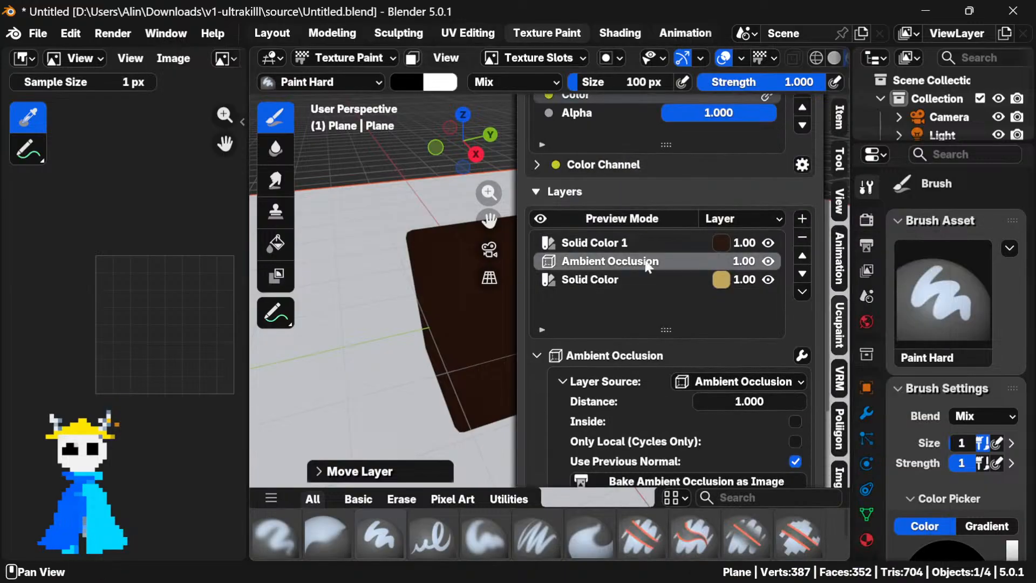
click(682, 243)
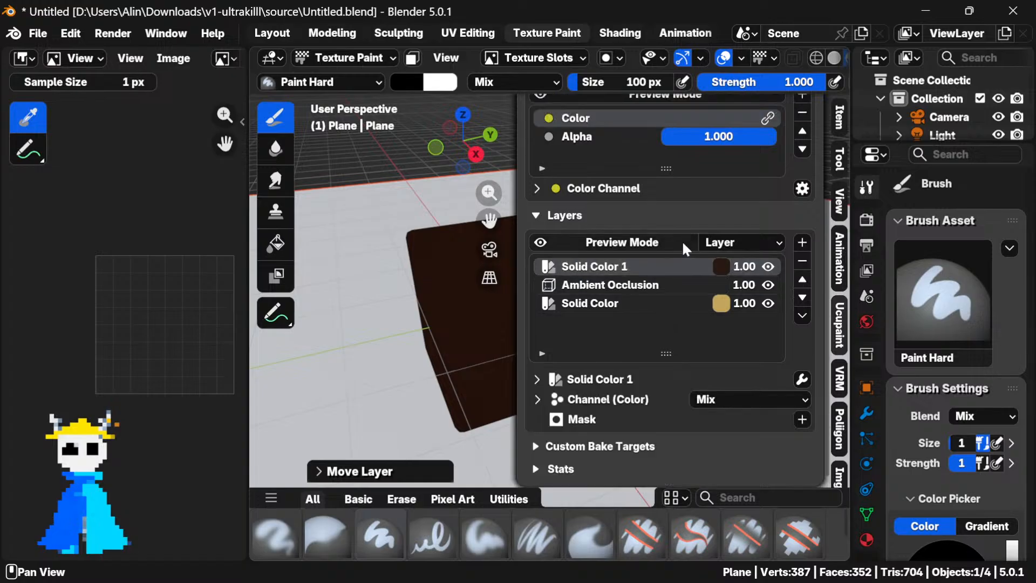
click(804, 296)
click(646, 266)
scroll(275, 380, up, 2)
drag(262, 391, 307, 338)
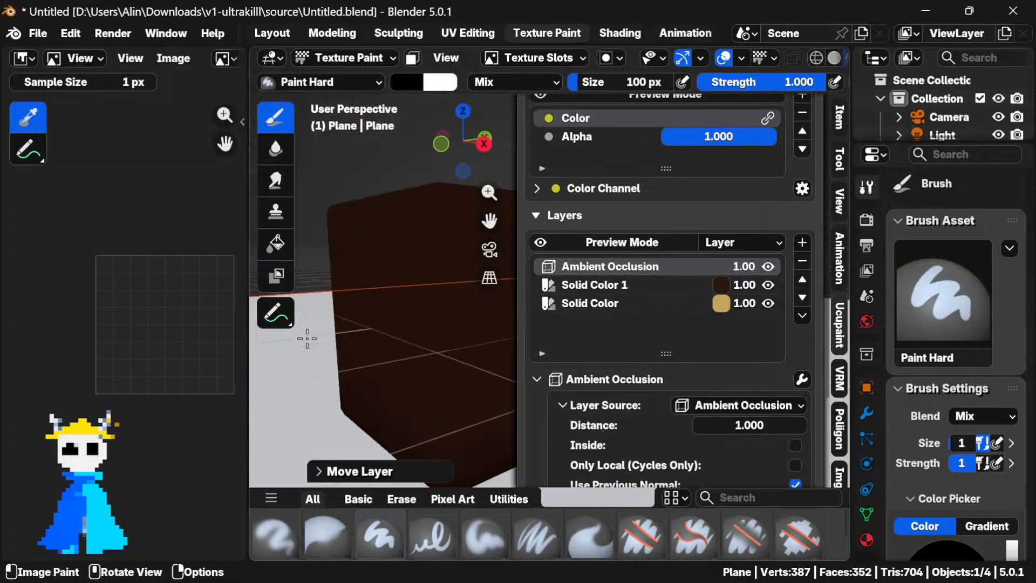
key(ctrl+z)
drag(483, 321, 389, 302)
click(802, 242)
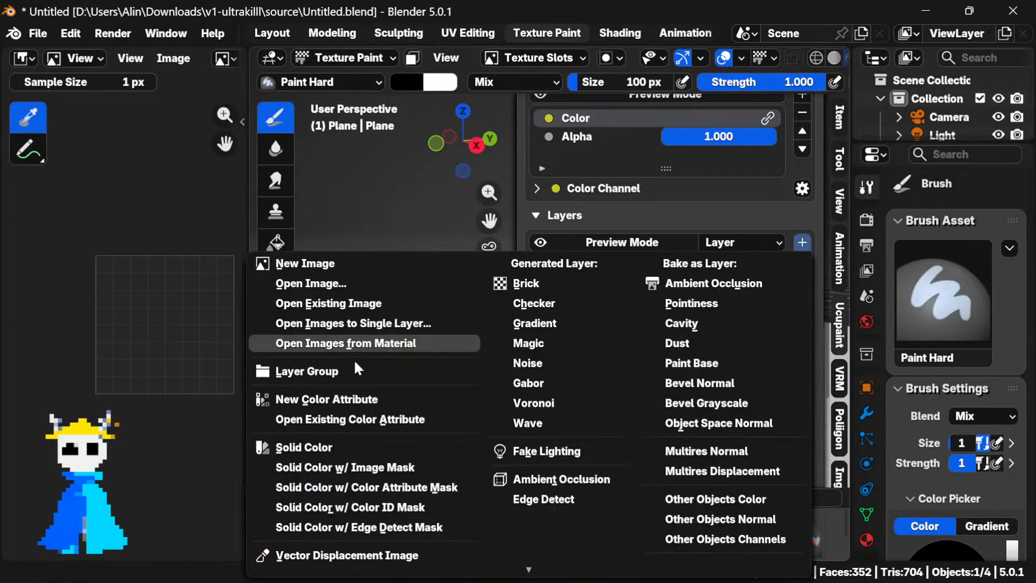
click(379, 285)
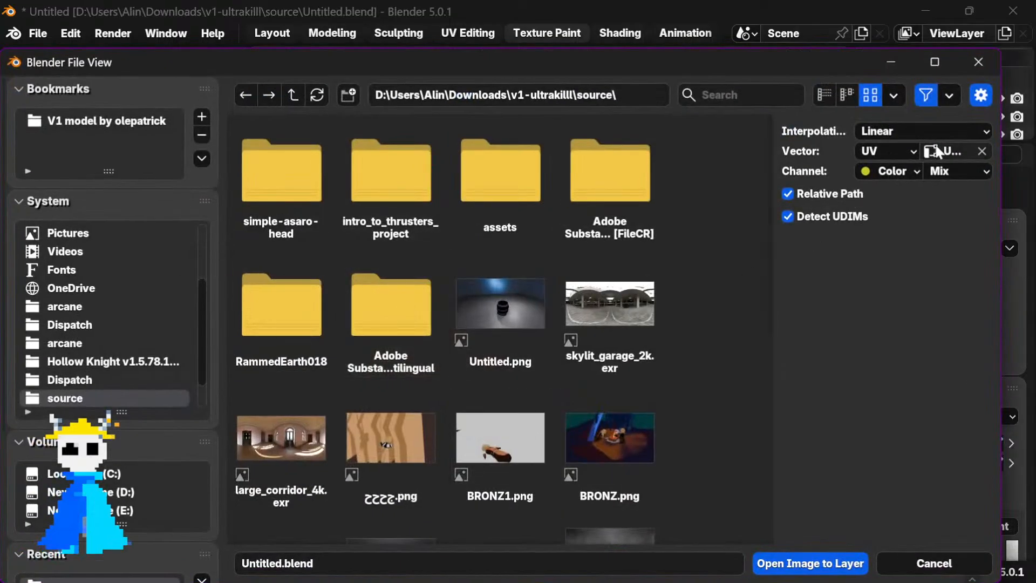
click(976, 64)
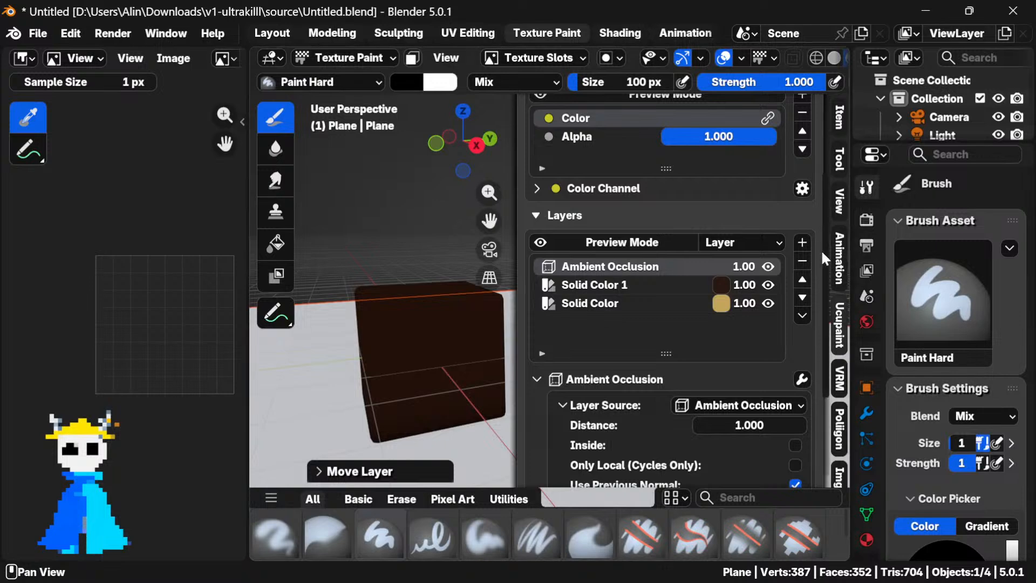
Bake a 1024 Dust layer with Mix blending, inspect it on the cube, and move it below the dark brown layer
click(804, 242)
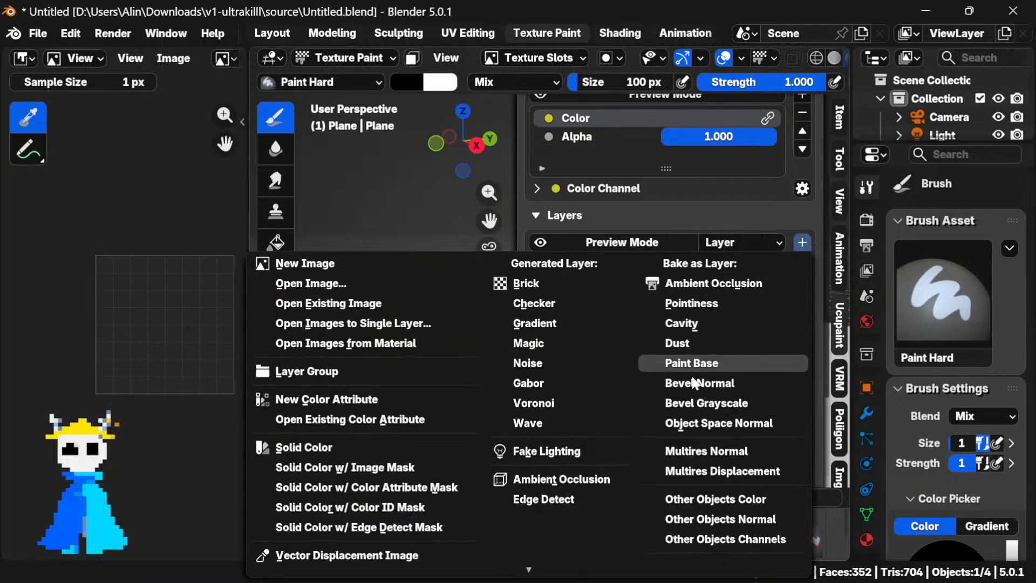
click(696, 339)
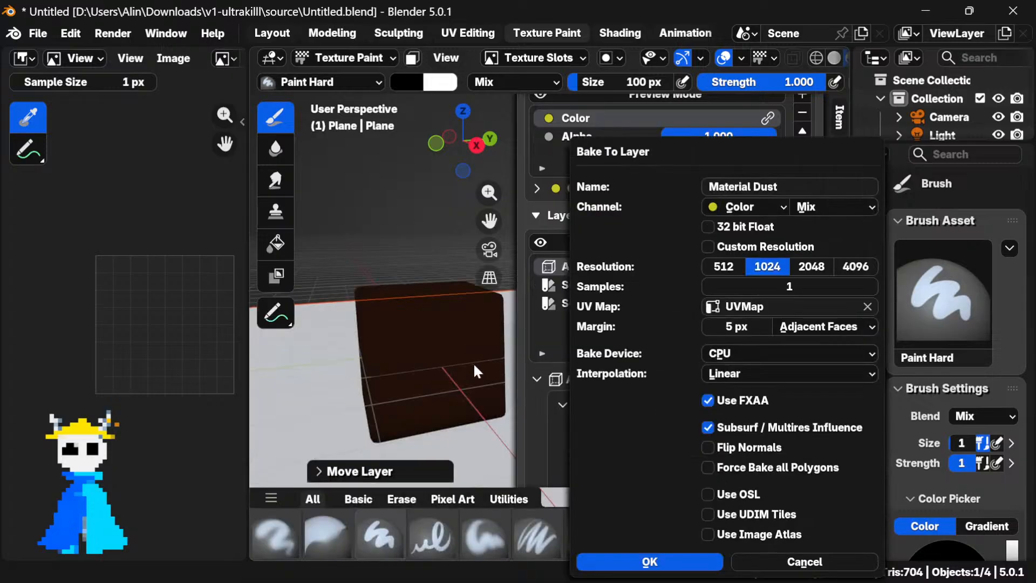
click(675, 550)
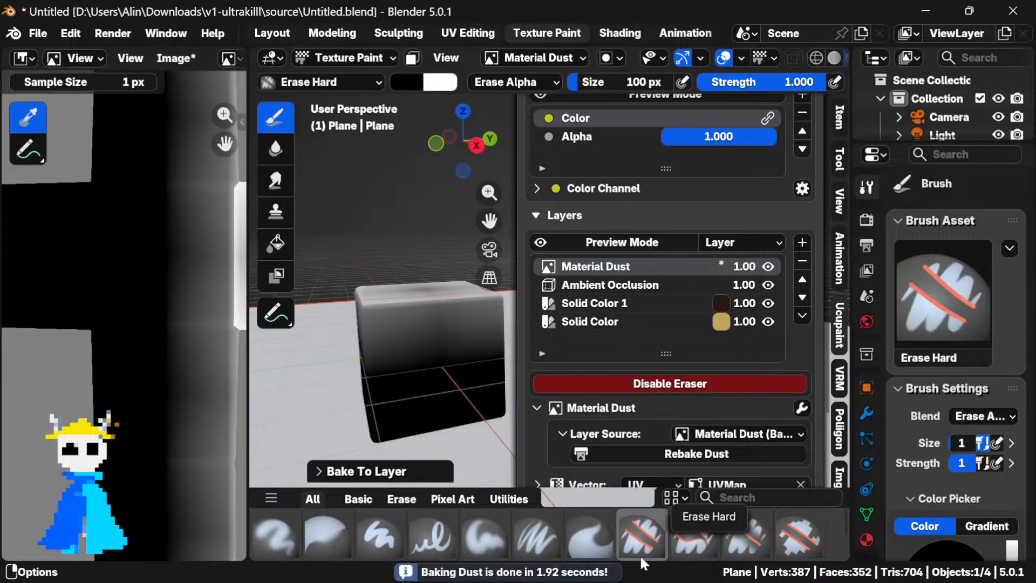
scroll(122, 300, down, 3)
scroll(123, 300, up, 1)
drag(129, 300, 79, 307)
drag(361, 352, 487, 346)
scroll(377, 360, up, 3)
scroll(668, 396, down, 4)
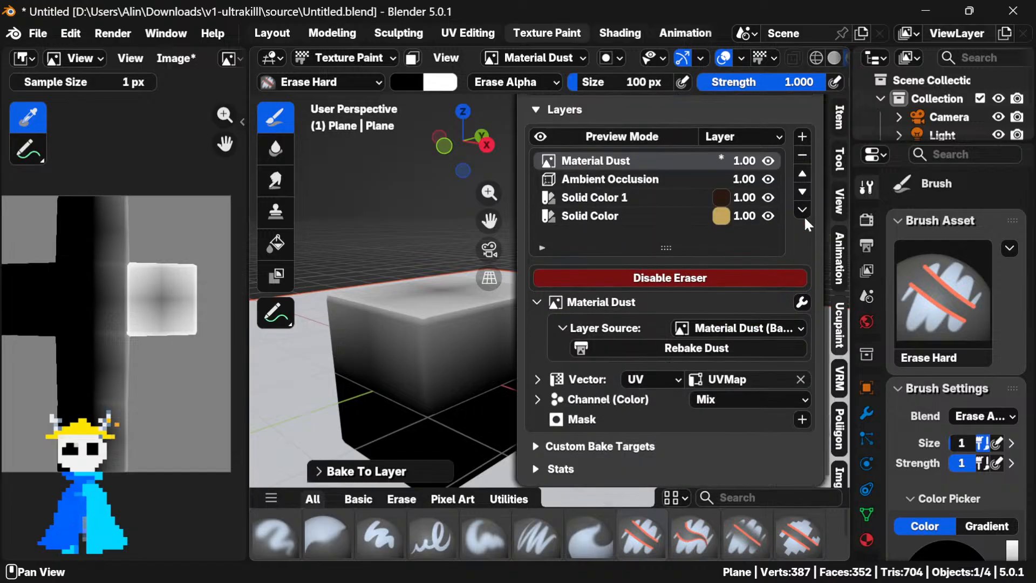
click(802, 192)
click(802, 192)
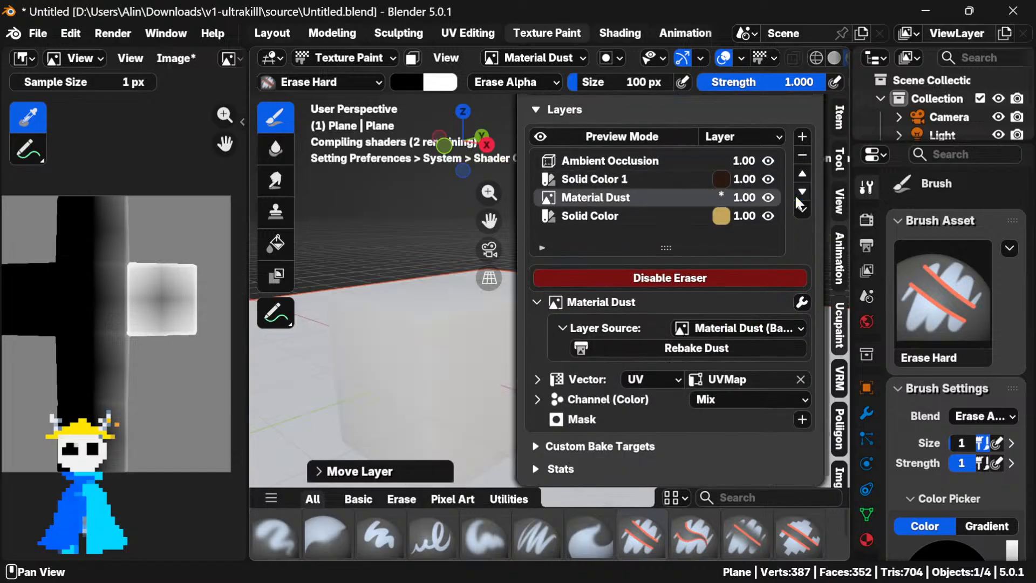
Undo the Dust layer, the layer reordering and the tan solid colour layer
key(ctrl+z)
key(ctrl+z)
key(ctrl+z)
key(ctrl+z)
key(ctrl+z)
key(ctrl+z)
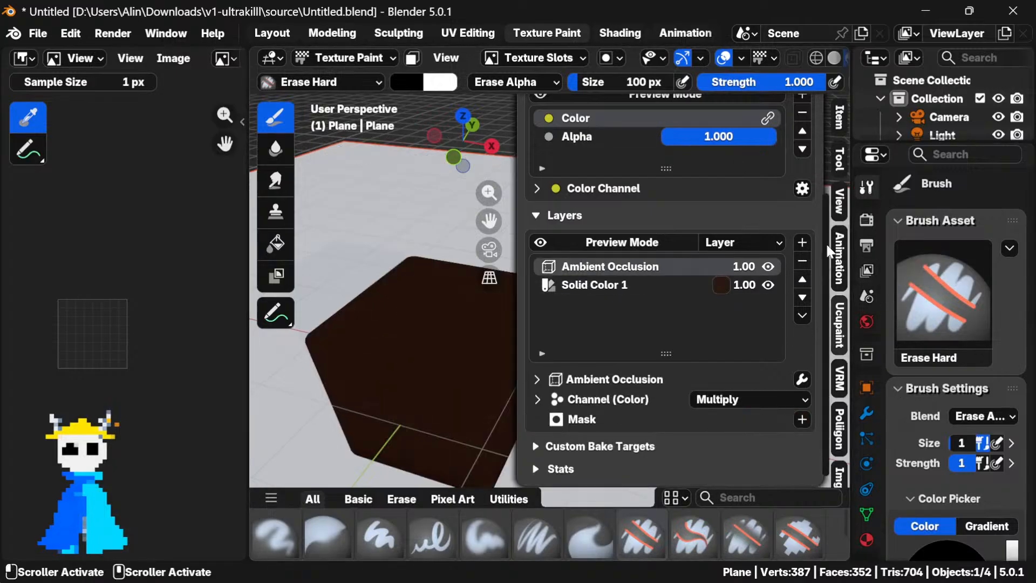
Add a new 1024 image layer named Material Layer with Mix blending above the Ambient Occlusion layer
click(802, 242)
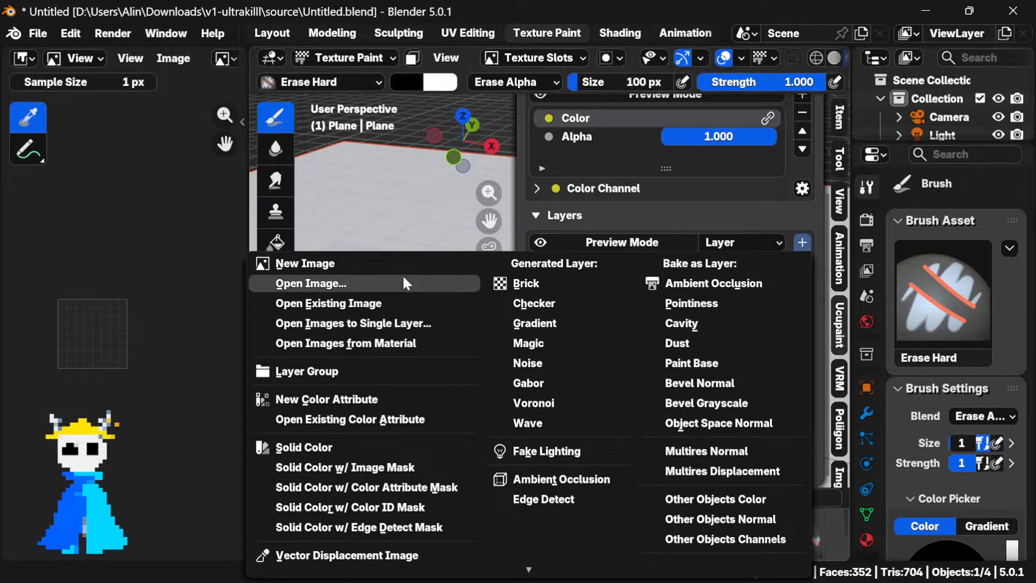
click(388, 264)
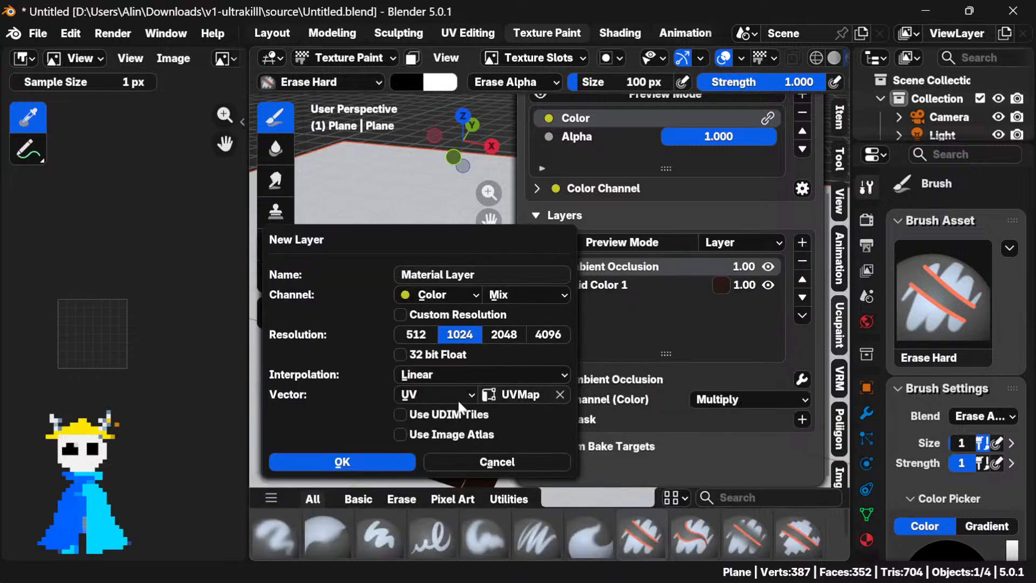
click(343, 463)
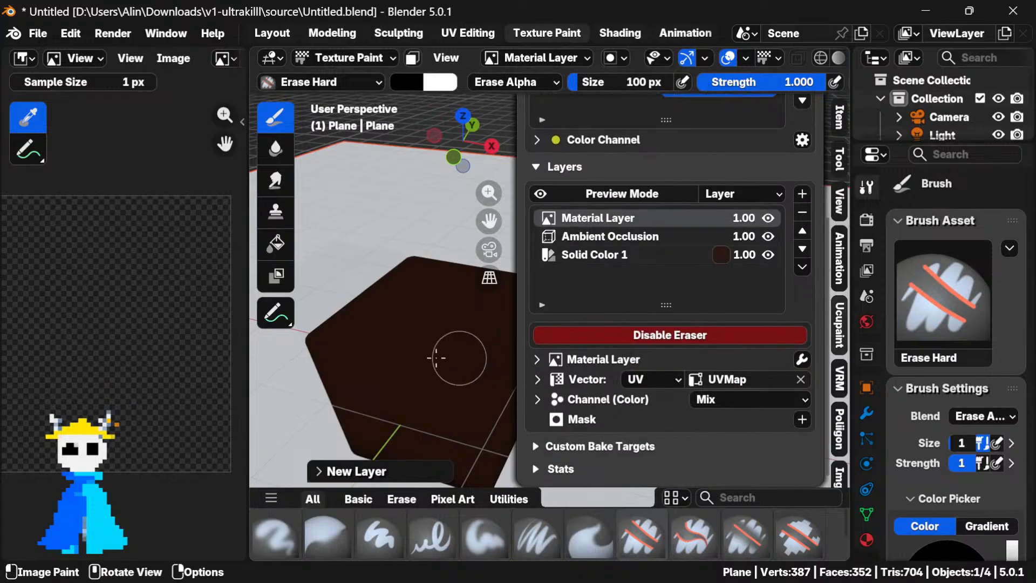
Switch to the Paint Hard Pressure brush for painting the cube's new image layer and open the brush colour picker
click(364, 379)
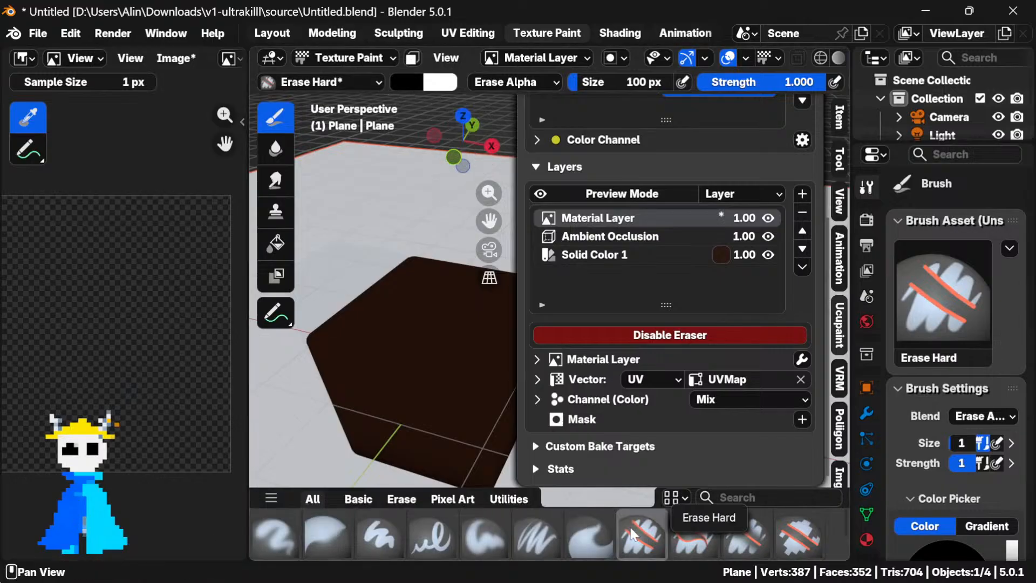
click(432, 536)
mouse_move(372, 345)
mouse_down()
mouse_move(453, 343)
mouse_move(443, 325)
mouse_move(474, 243)
mouse_move(471, 265)
mouse_up()
key(ctrl+z)
drag(453, 360, 449, 368)
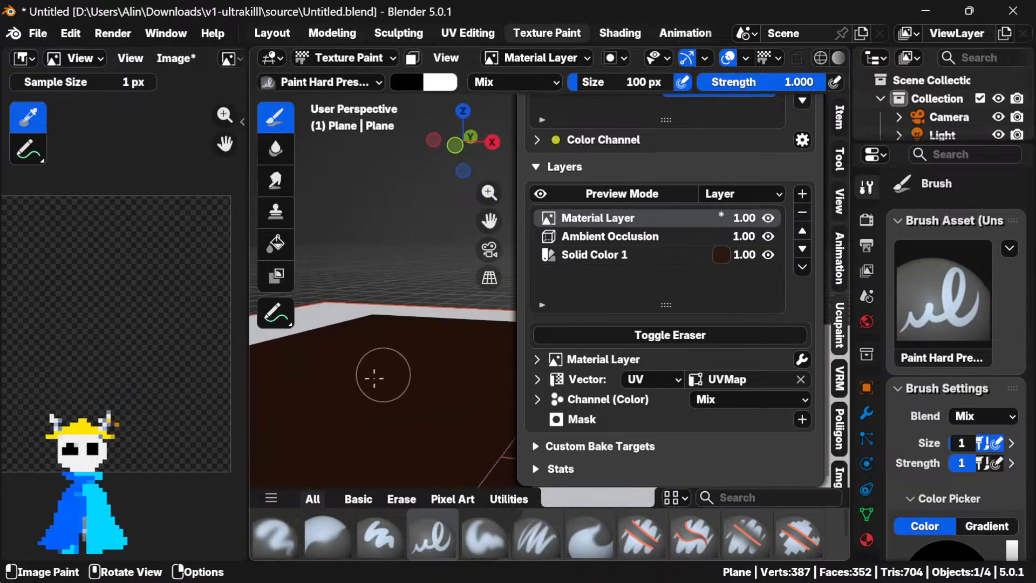
click(391, 392)
drag(390, 392, 291, 439)
scroll(324, 394, up, 2)
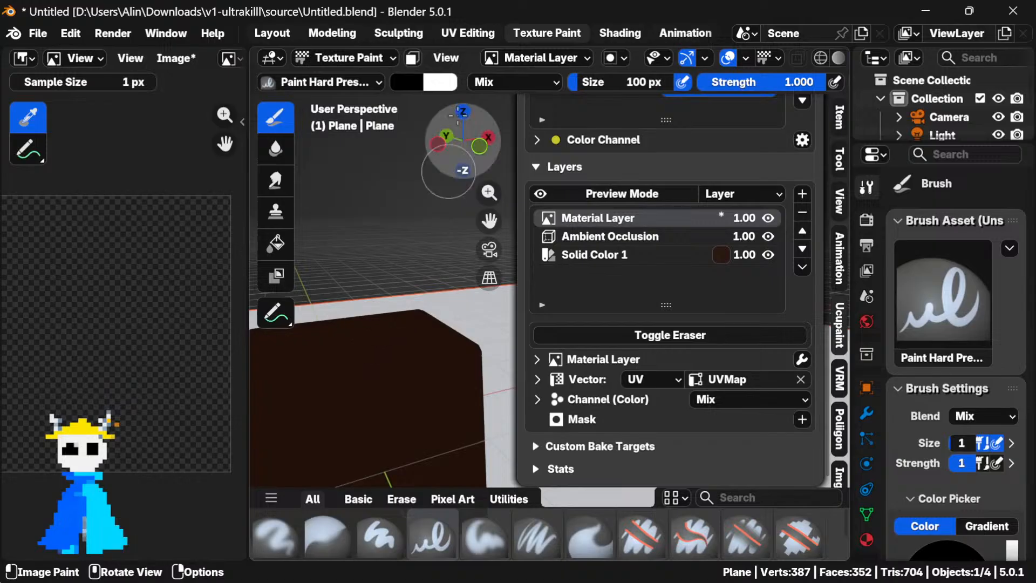
click(402, 82)
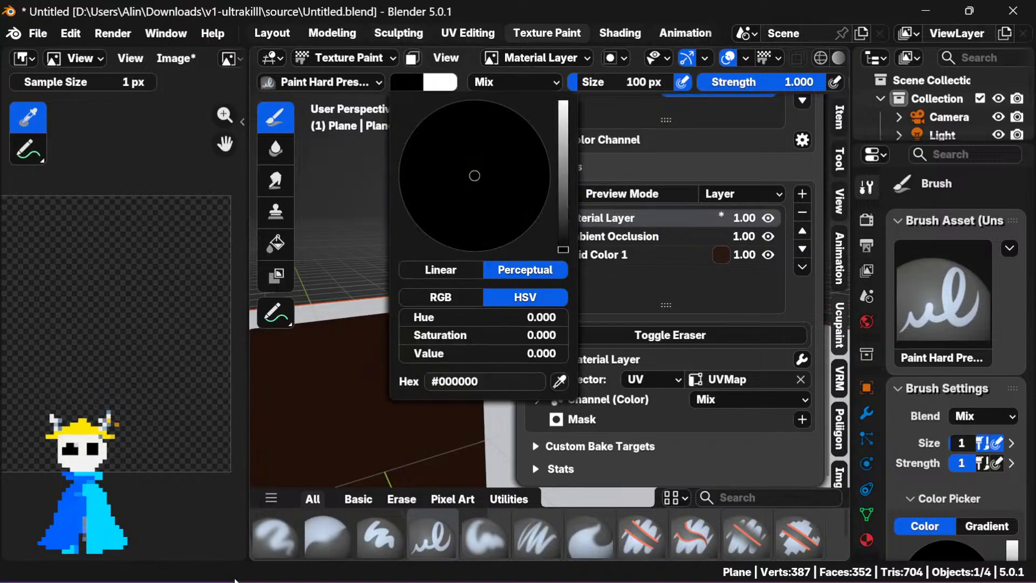
Switch to OBS and mute the Audio Input Capture source
mouse_move(297, 580)
click(335, 565)
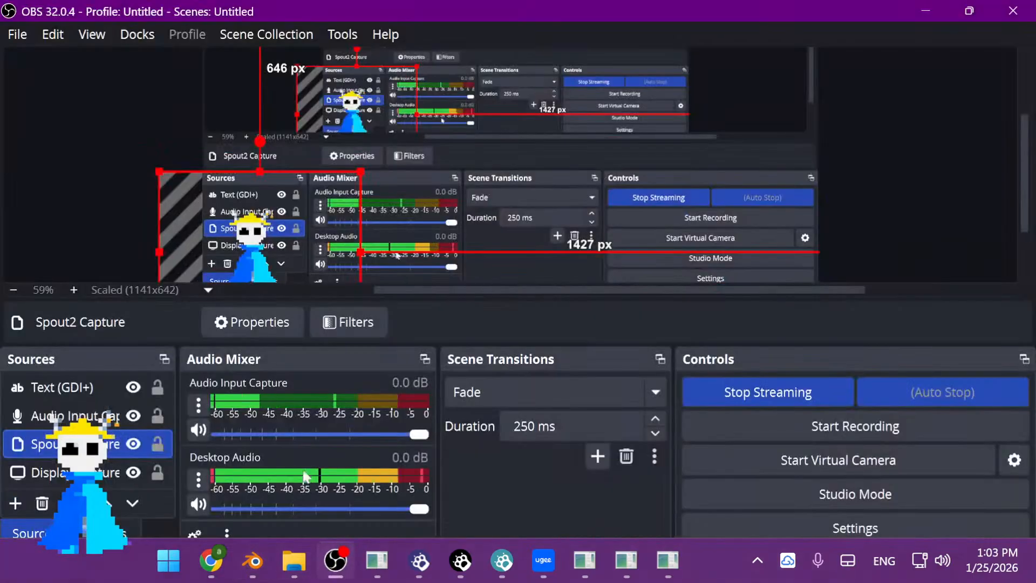
click(200, 430)
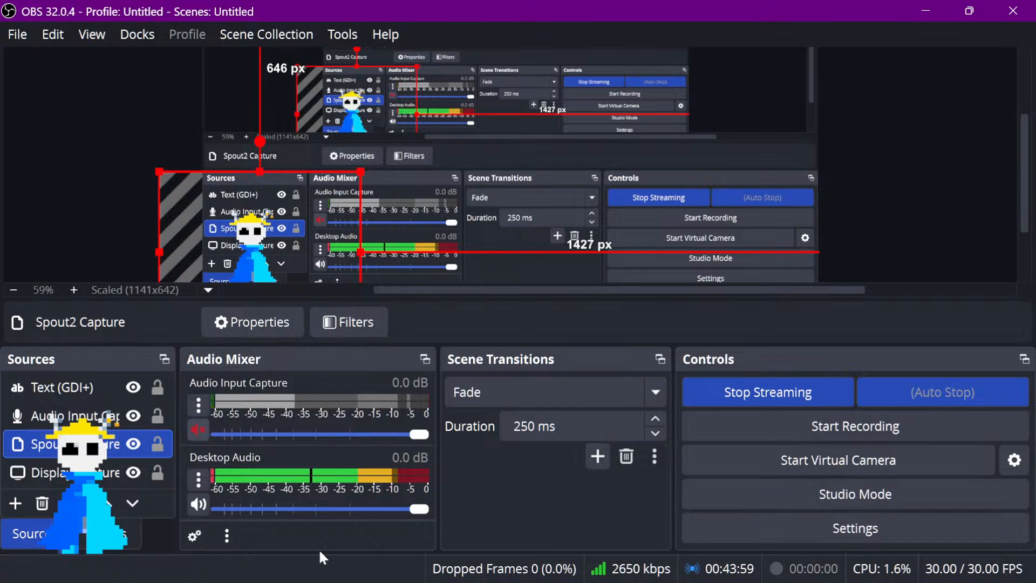
Unmute the Audio Input Capture source and switch back to Blender
click(192, 429)
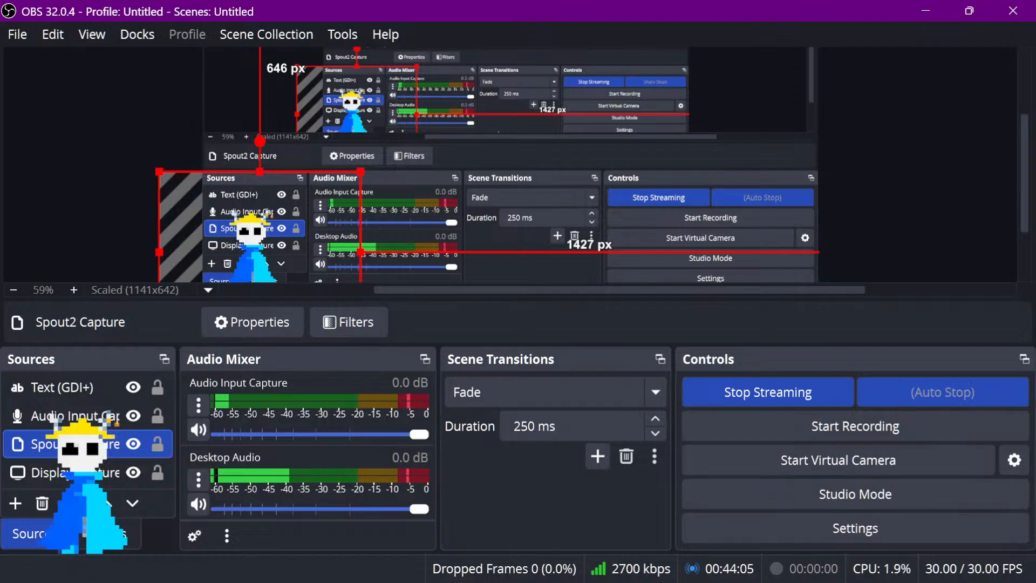
mouse_move(515, 577)
click(264, 573)
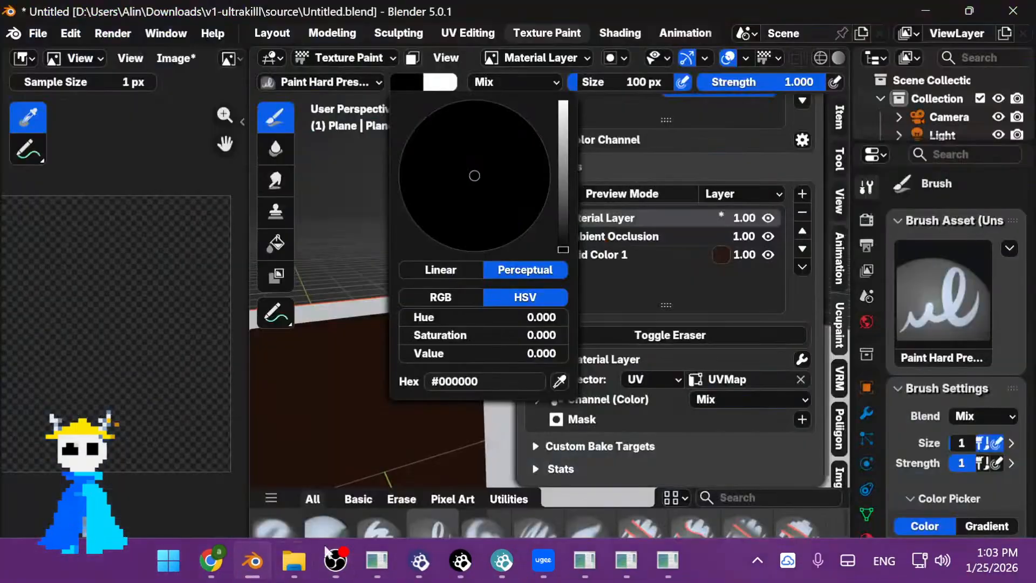
Paint a short black stroke on the Material Layer image and quit Blender without saving the changes
mouse_move(425, 368)
mouse_down()
mouse_move(462, 363)
mouse_move(453, 342)
mouse_up()
click(1012, 11)
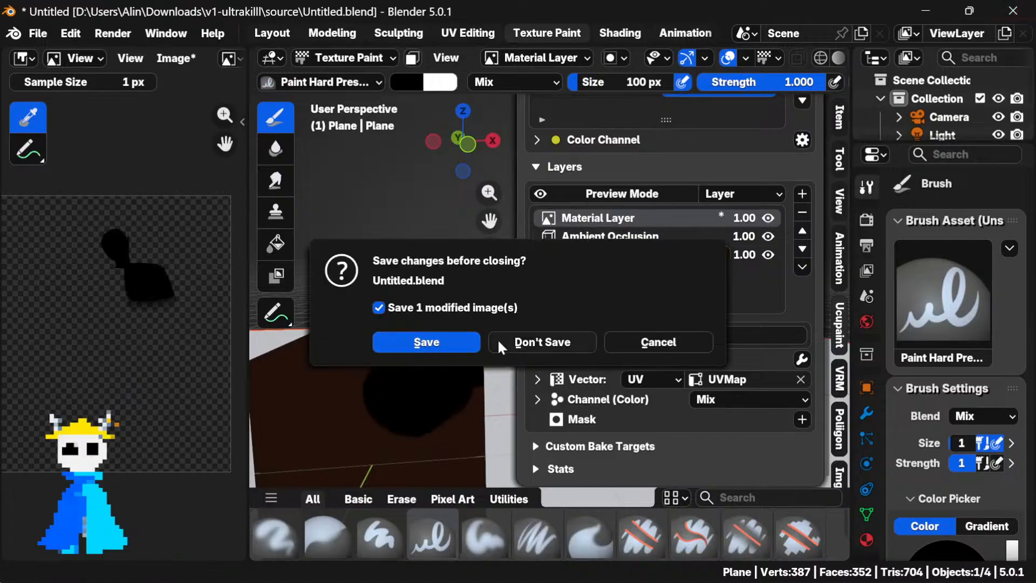
click(565, 347)
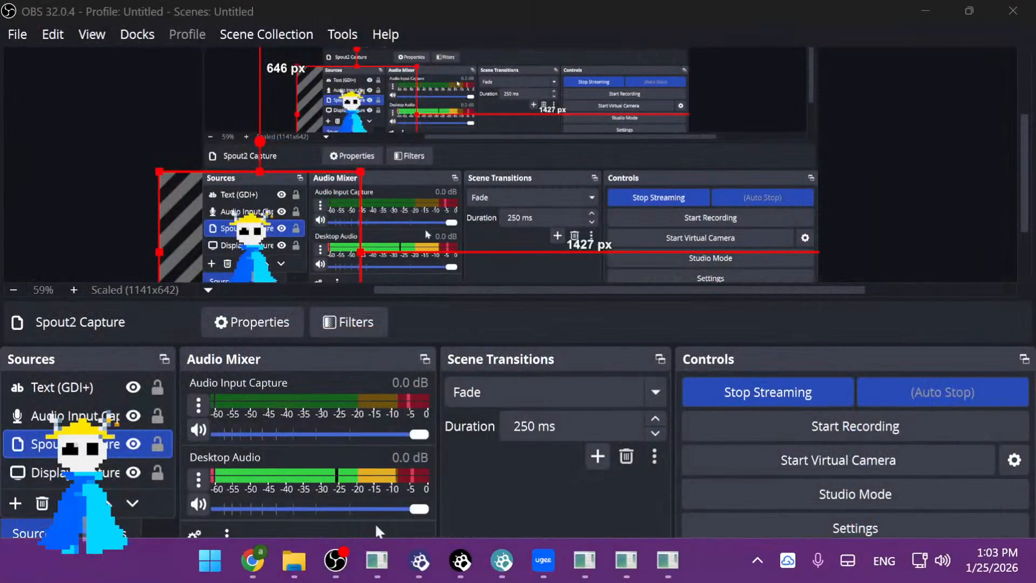
Switch to Chrome and look over the Arcane Tutorial Part 2 video's description and comments
click(252, 562)
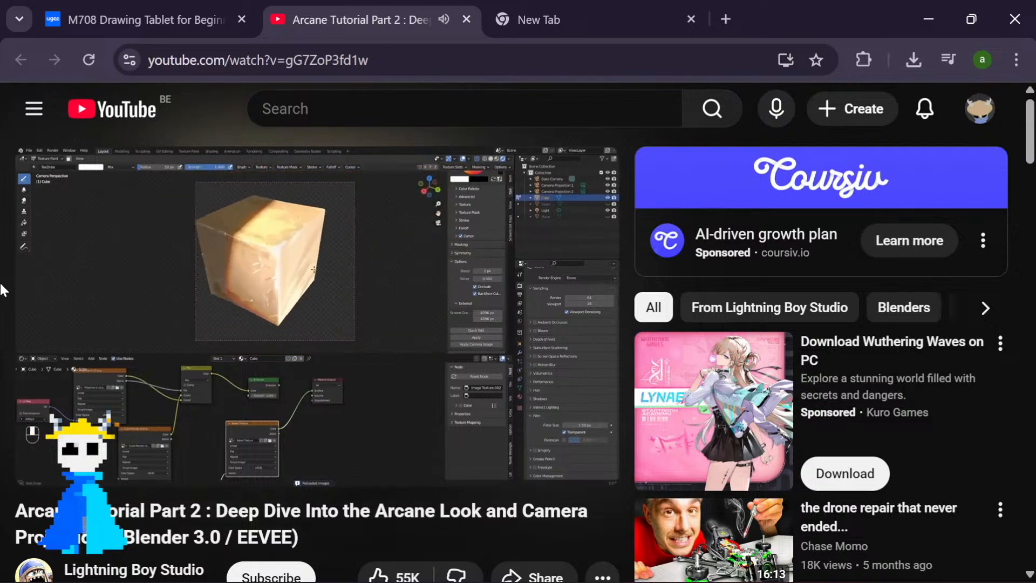
scroll(707, 286, down, 5)
scroll(707, 302, down, 5)
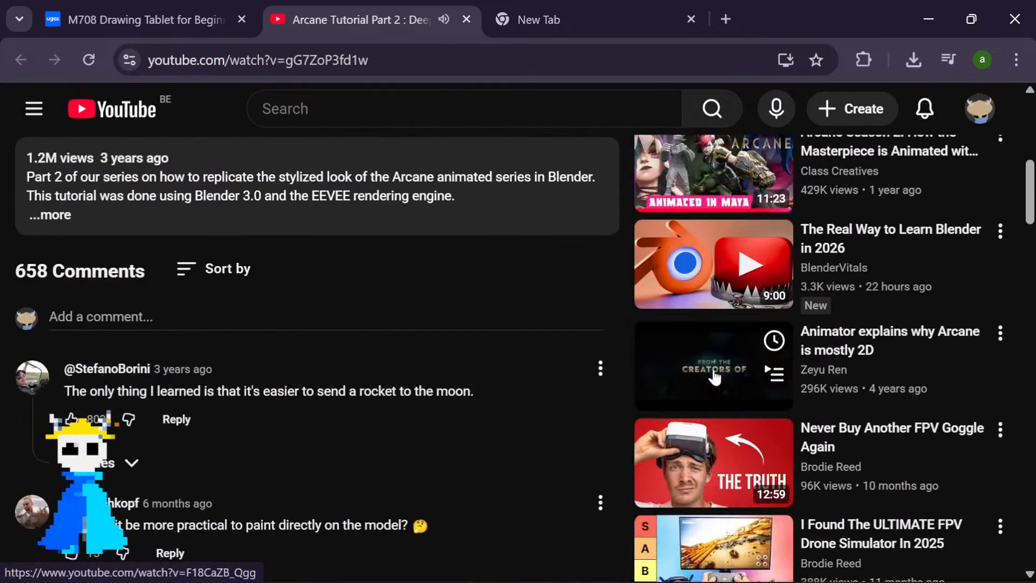
scroll(642, 507, down, 4)
scroll(410, 294, up, 7)
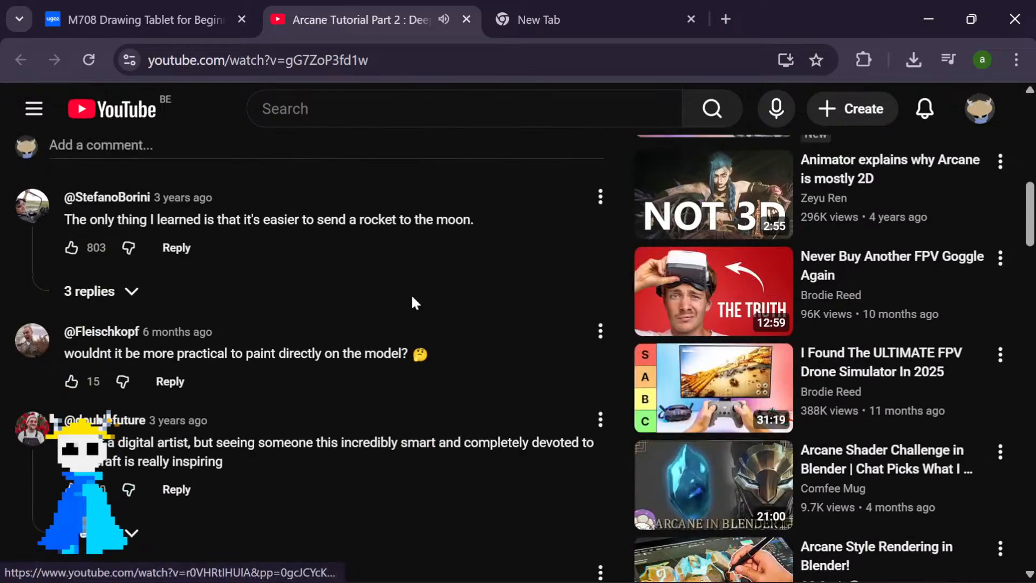
Open the signed-in account's YouTube channel and view the live stream page "wip of fishbones rpg in blender"
click(977, 111)
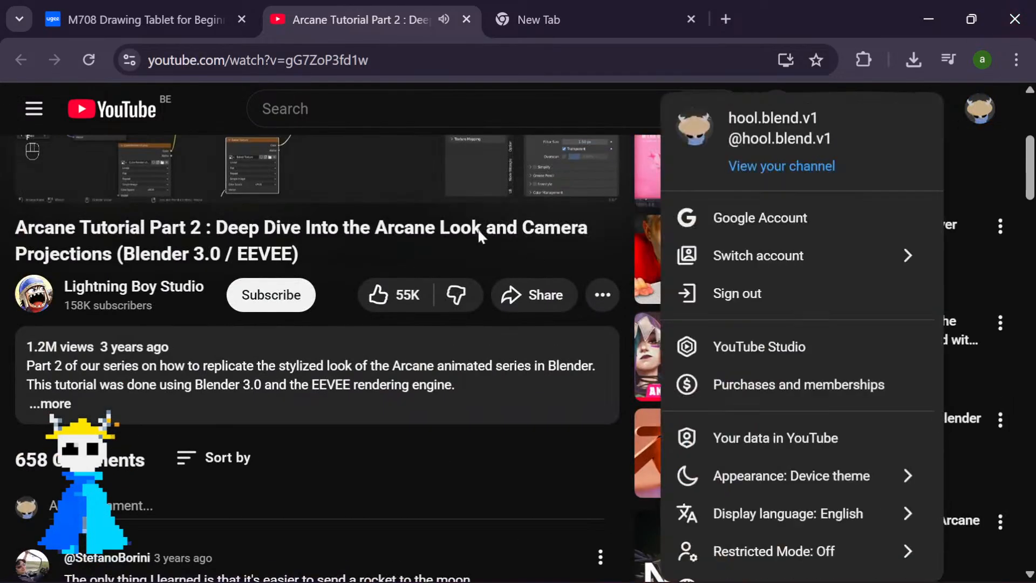
click(763, 175)
scroll(254, 351, down, 2)
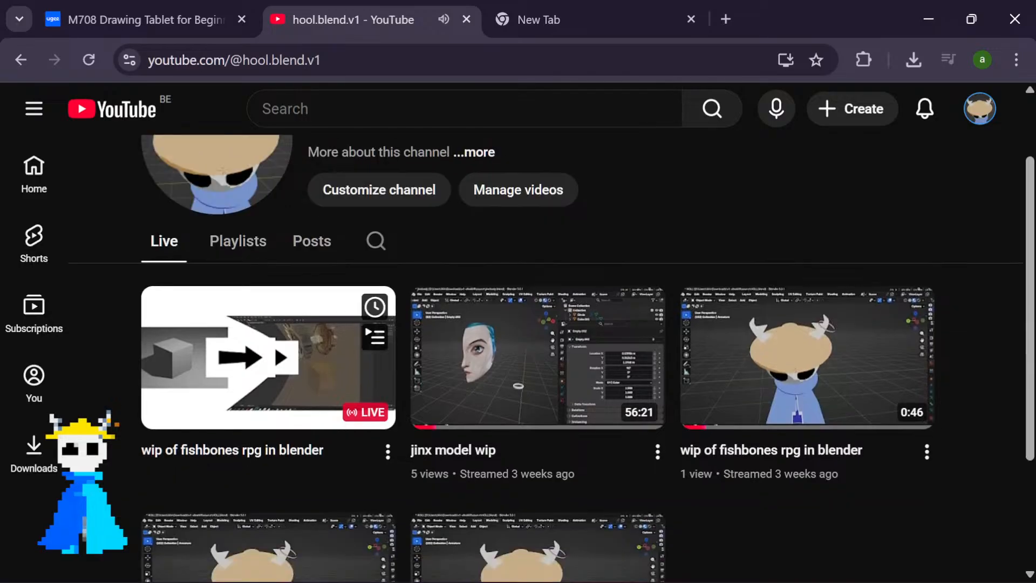
click(254, 464)
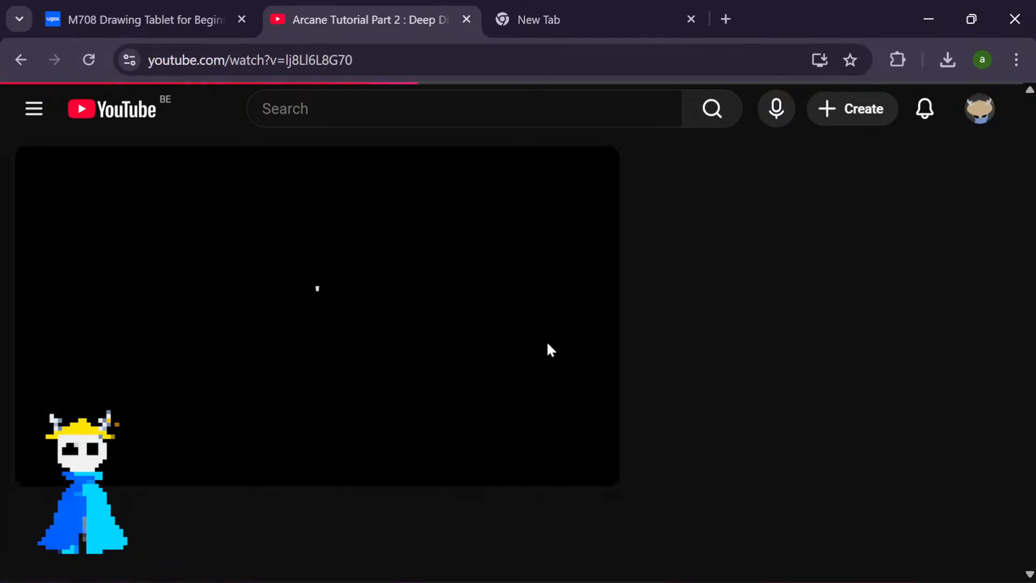
scroll(347, 335, down, 7)
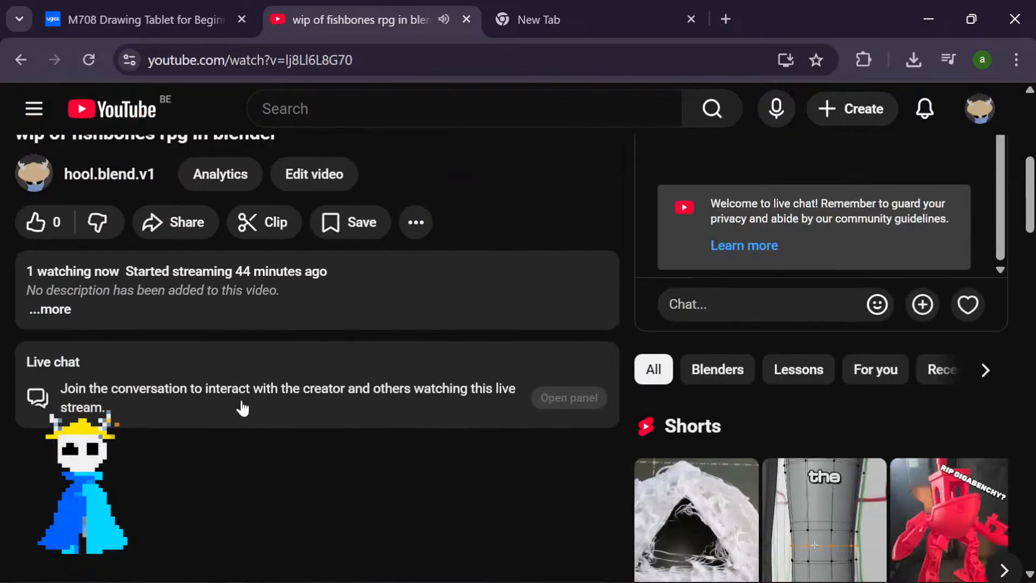
scroll(242, 407, up, 3)
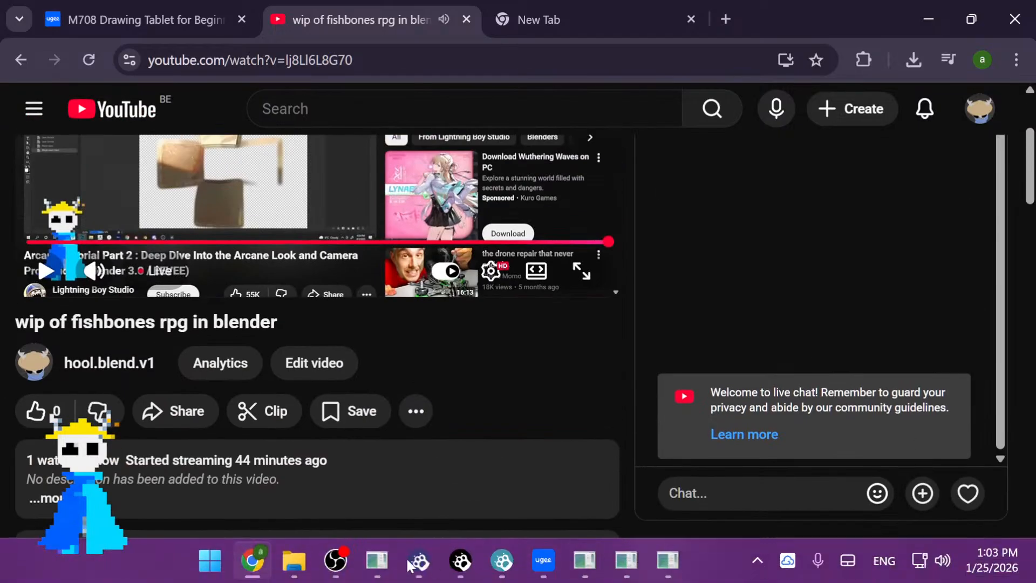
Switch to OBS and request to stop the live stream
click(340, 558)
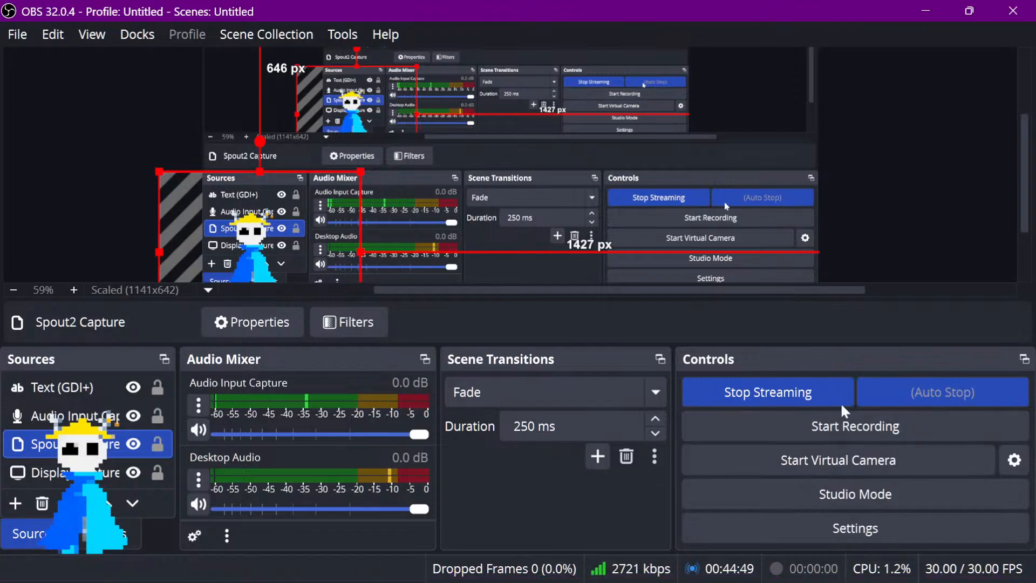
click(755, 393)
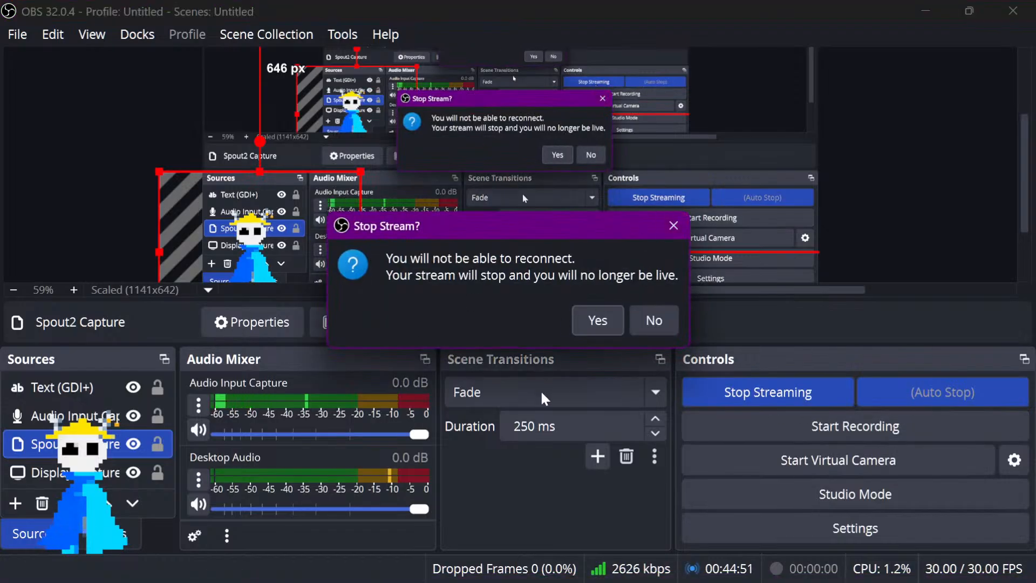